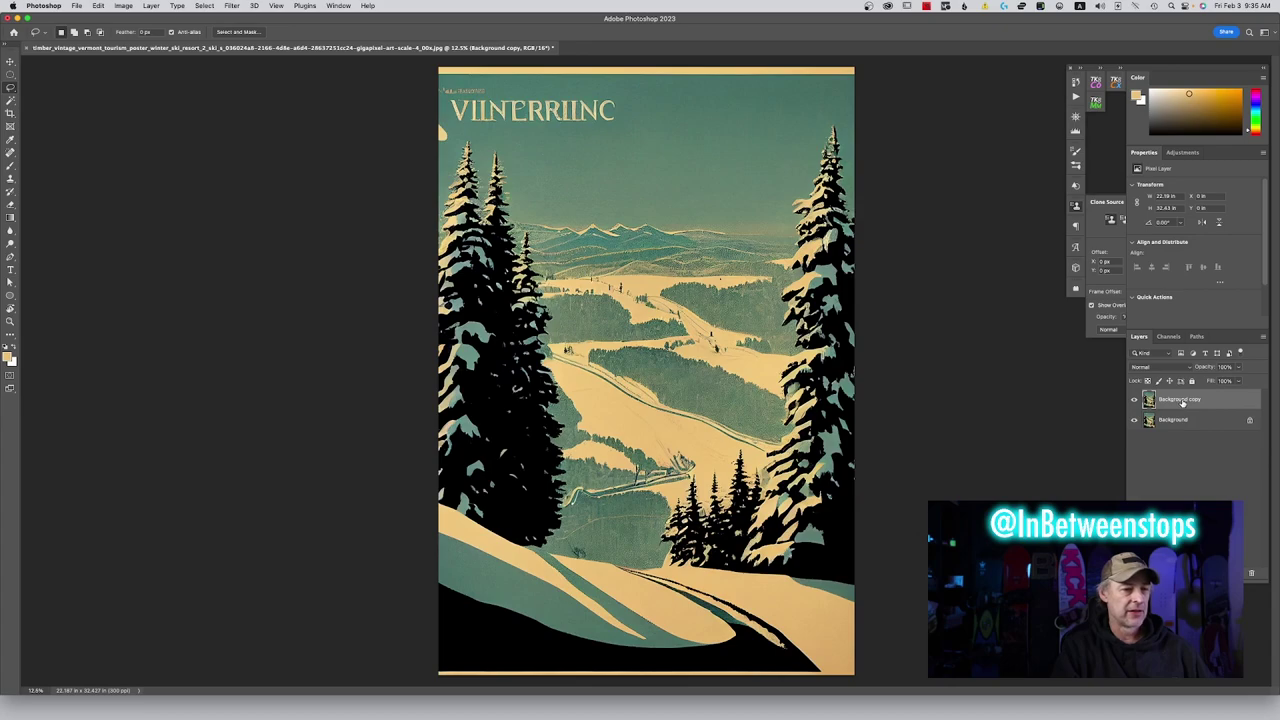
Hide the Background layer and add a new empty layer named 'notes' above the copy
{"action": "left_click", "coordinate": [1134, 421]}
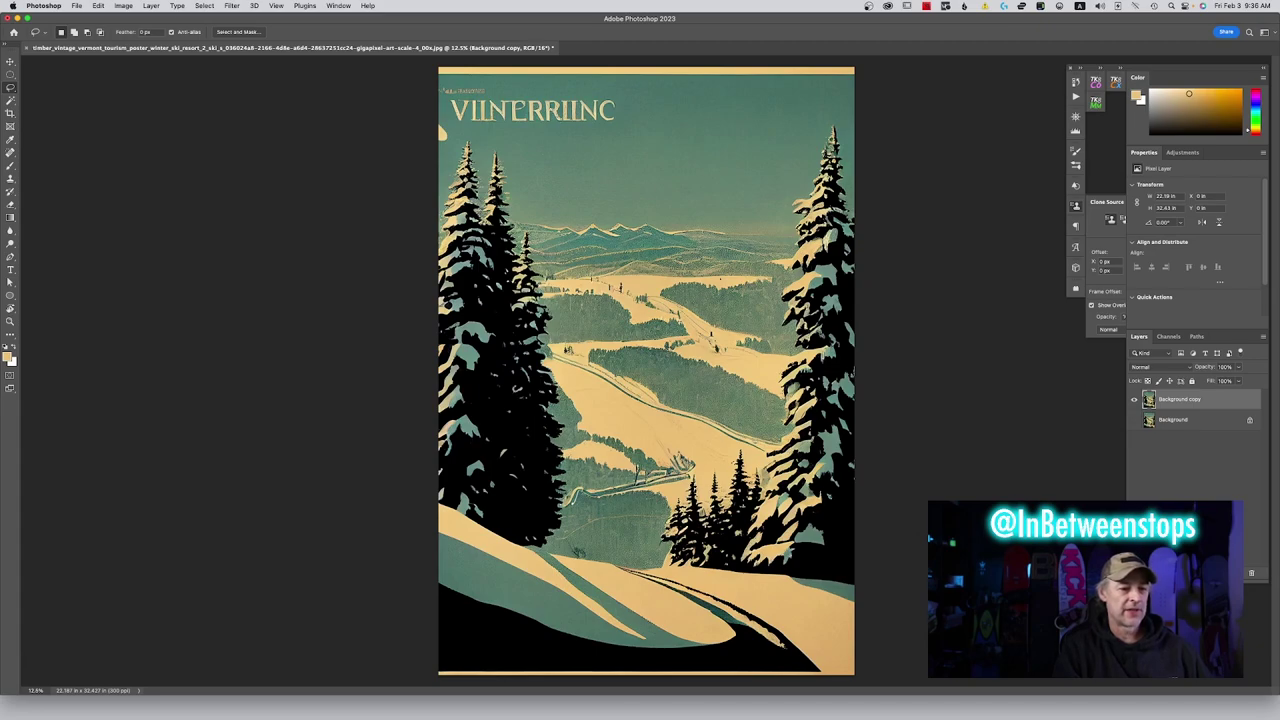
{"action": "key", "text": "super+shift+alt+n"}
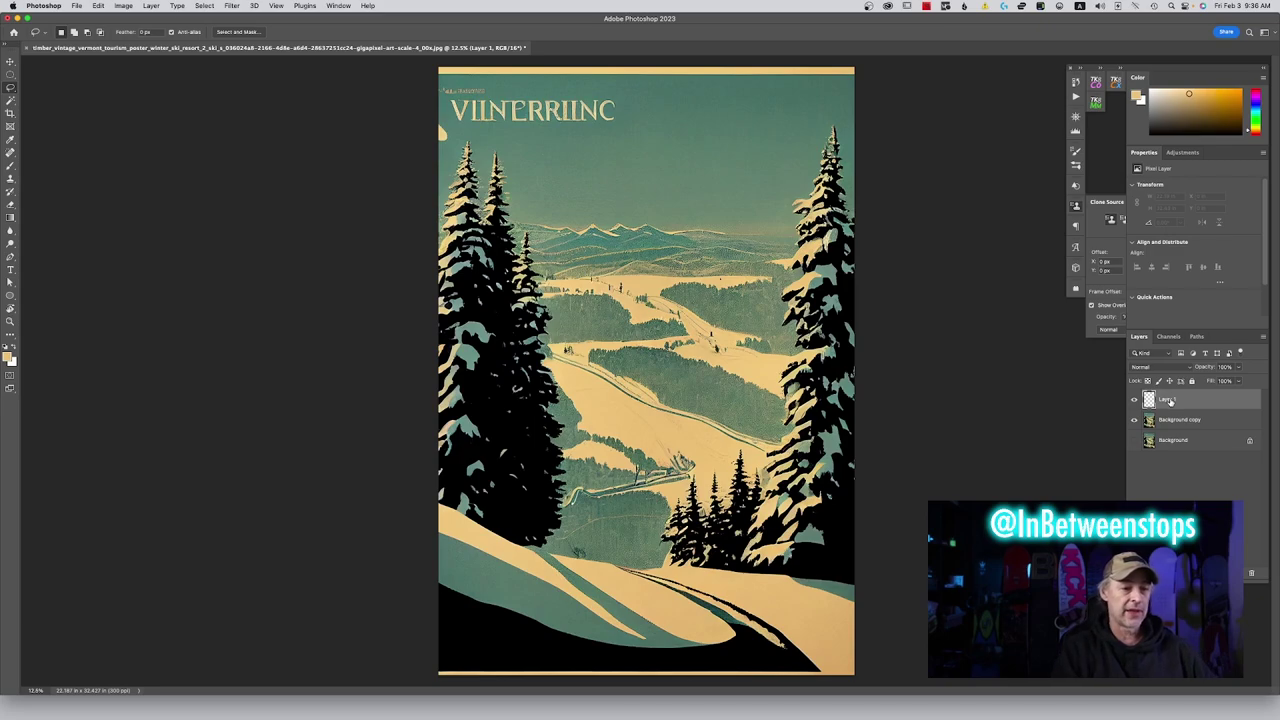
{"action": "double_click", "coordinate": [1168, 400]}
{"action": "type", "text": "notes"}
{"action": "key", "text": "Return"}
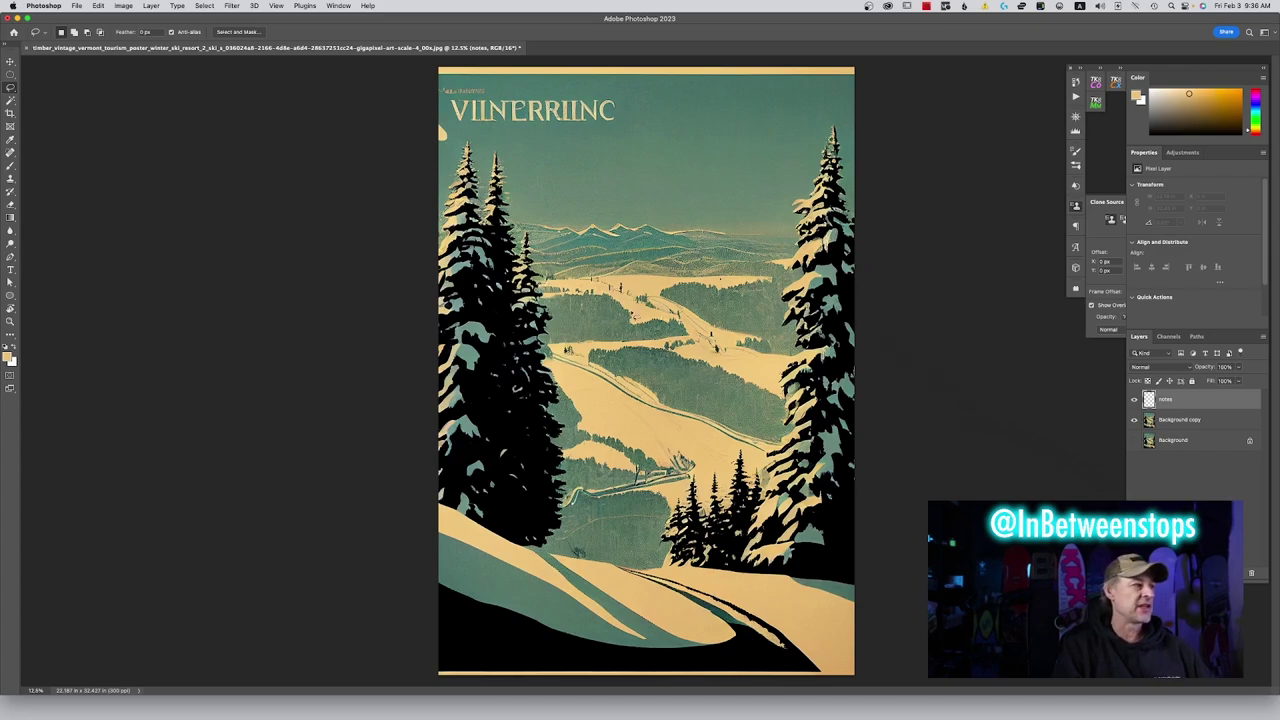
{"action": "key", "text": "b"}
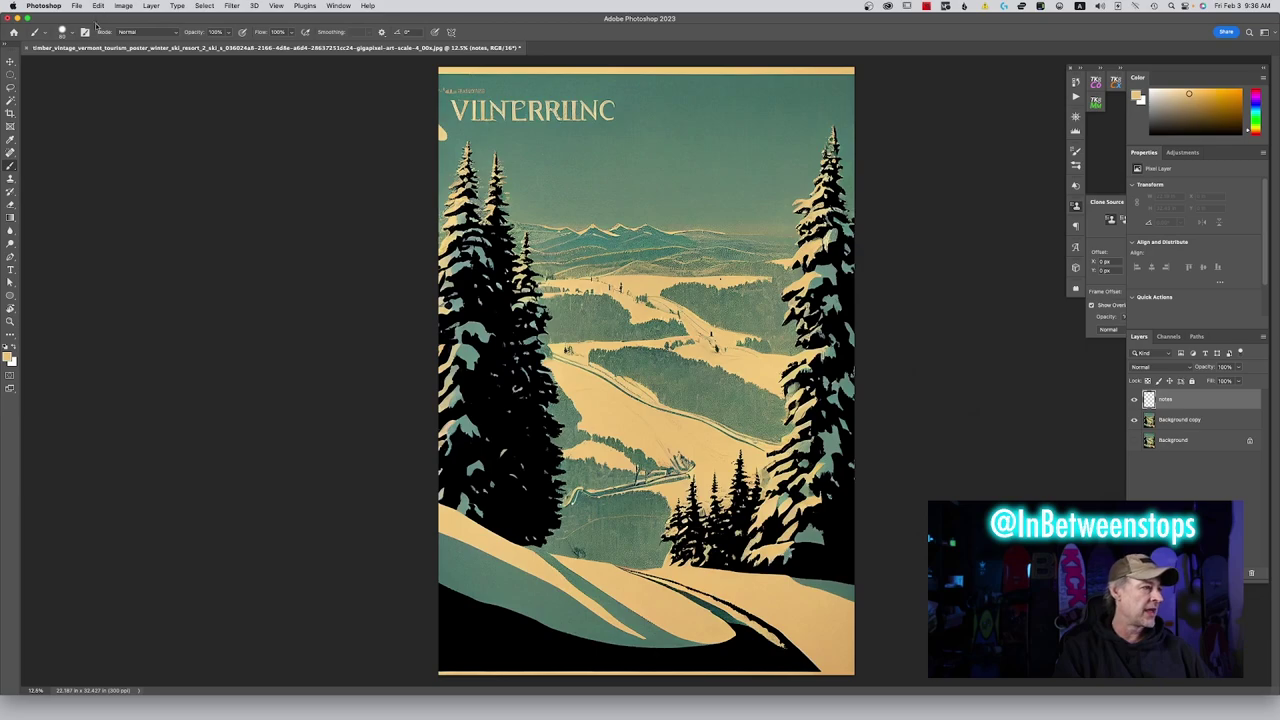
Set the brush hardness to 100% and the paint colour to pure red
{"action": "left_click", "coordinate": [62, 33]}
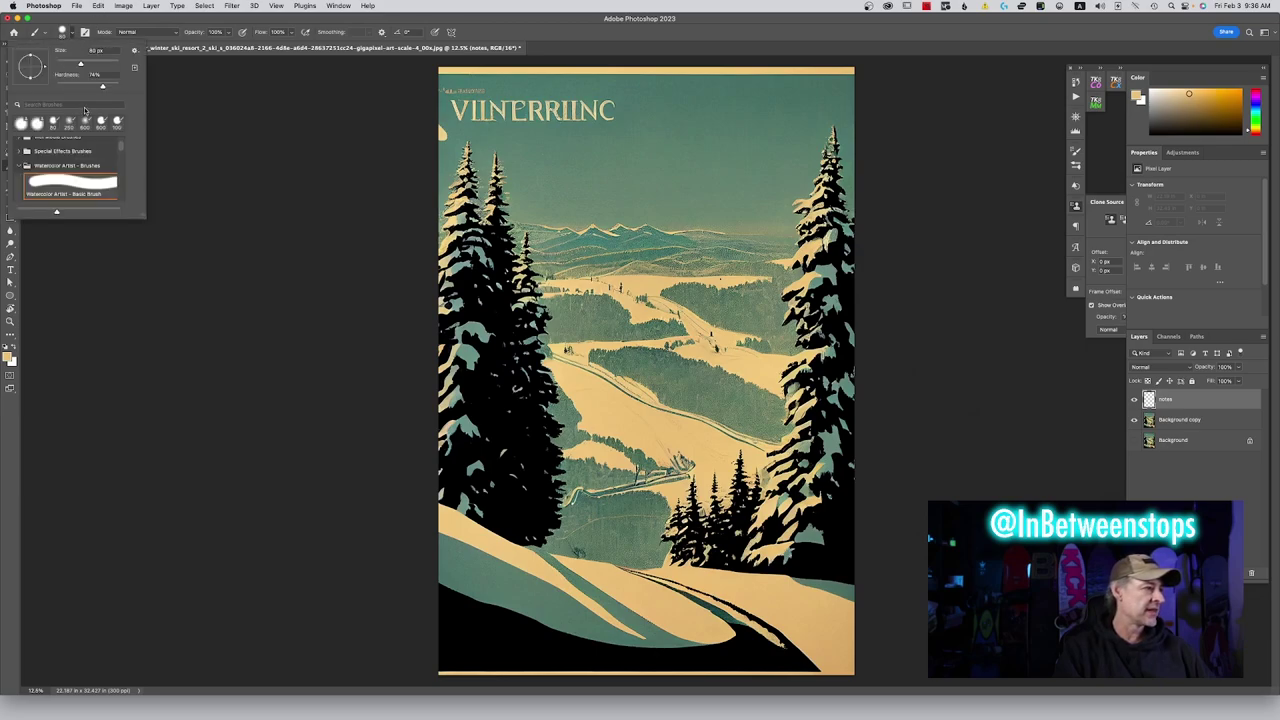
{"action": "mouse_move", "coordinate": [103, 87]}
{"action": "left_mouse_down"}
{"action": "mouse_move", "coordinate": [137, 90]}
{"action": "mouse_move", "coordinate": [60, 65]}
{"action": "left_mouse_up"}
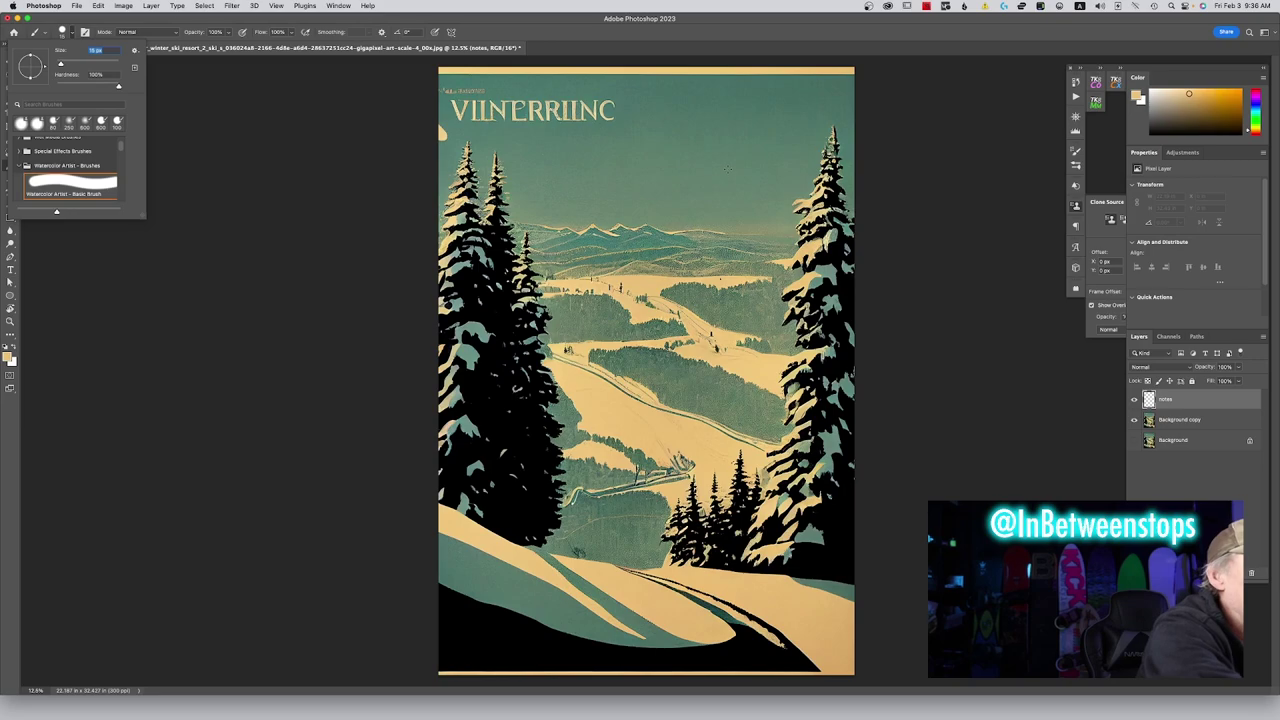
{"action": "key", "text": "Return"}
{"action": "left_click_drag", "start_coordinate": [720, 176], "coordinate": [742, 186]}
{"action": "key", "text": "super+z"}
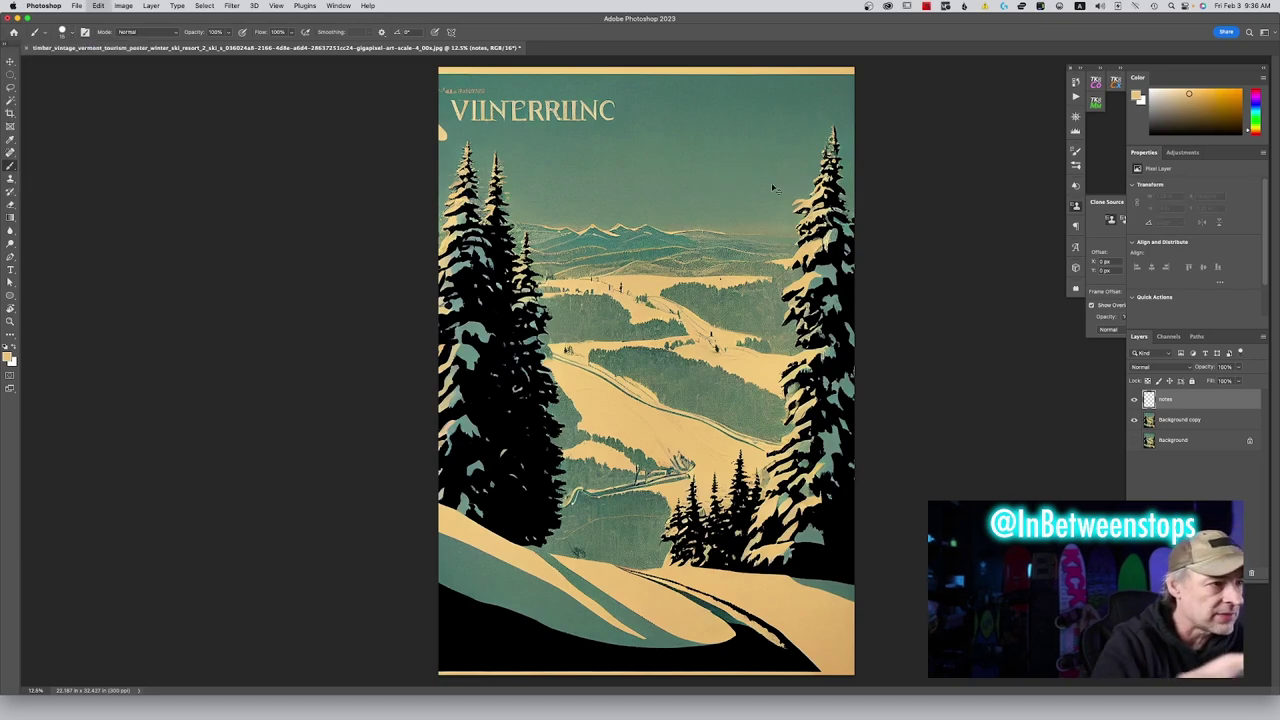
{"action": "left_click", "coordinate": [1256, 92]}
{"action": "left_click_drag", "start_coordinate": [1235, 89], "coordinate": [1249, 82]}
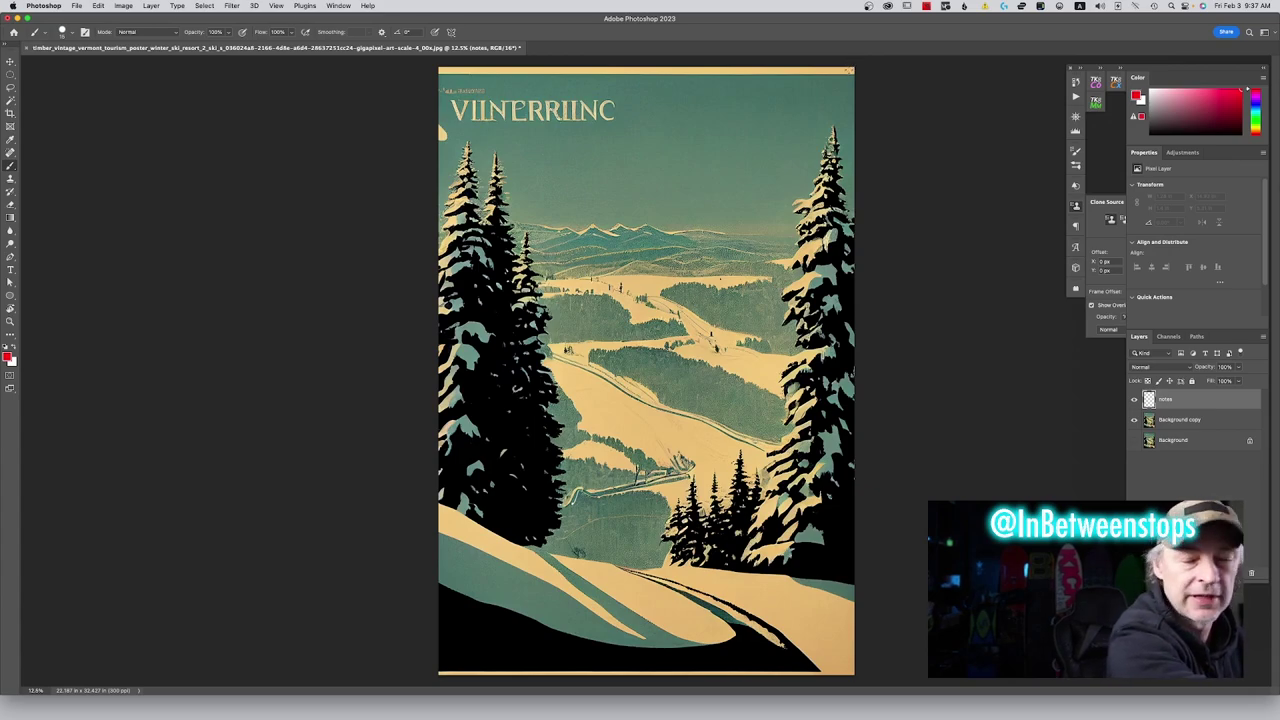
Paint red strokes along the poster's top edge and loop a red circle around the title
{"action": "left_click_drag", "start_coordinate": [440, 93], "coordinate": [852, 85]}
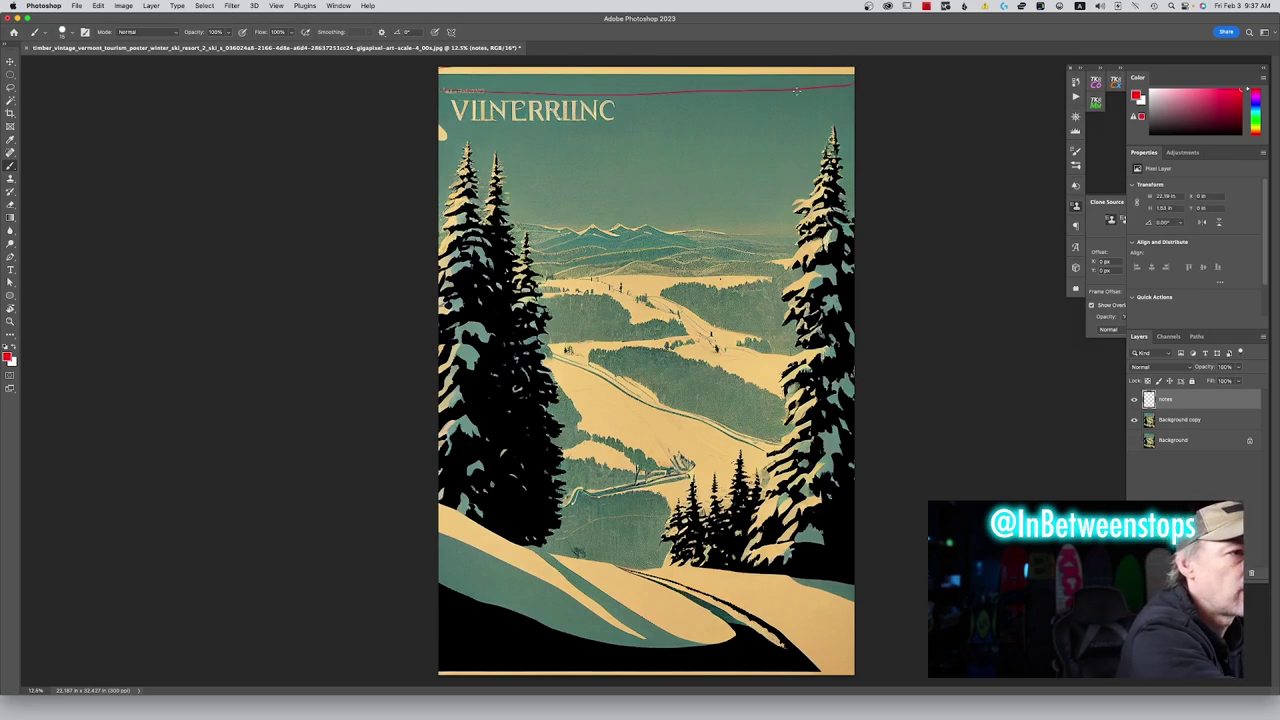
{"action": "left_click_drag", "start_coordinate": [515, 74], "coordinate": [735, 70]}
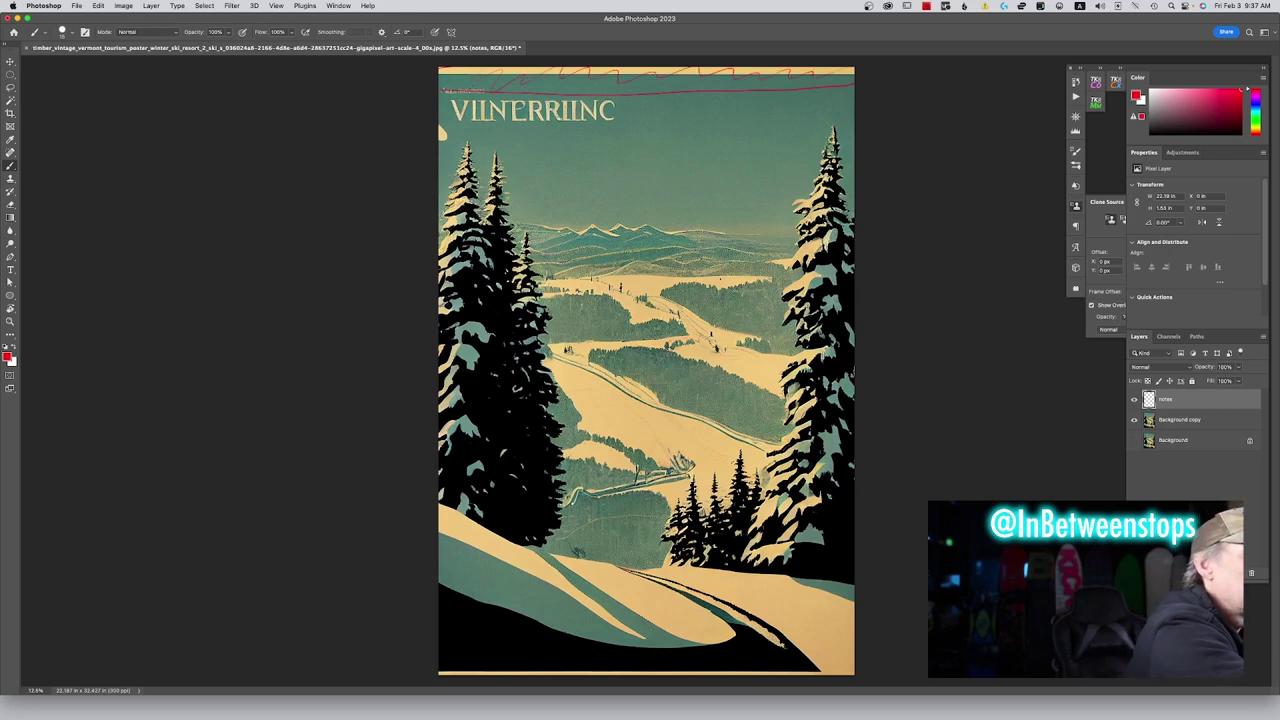
{"action": "mouse_move", "coordinate": [455, 115]}
{"action": "left_mouse_down"}
{"action": "mouse_move", "coordinate": [550, 125]}
{"action": "mouse_move", "coordinate": [643, 105]}
{"action": "mouse_move", "coordinate": [470, 80]}
{"action": "left_mouse_up"}
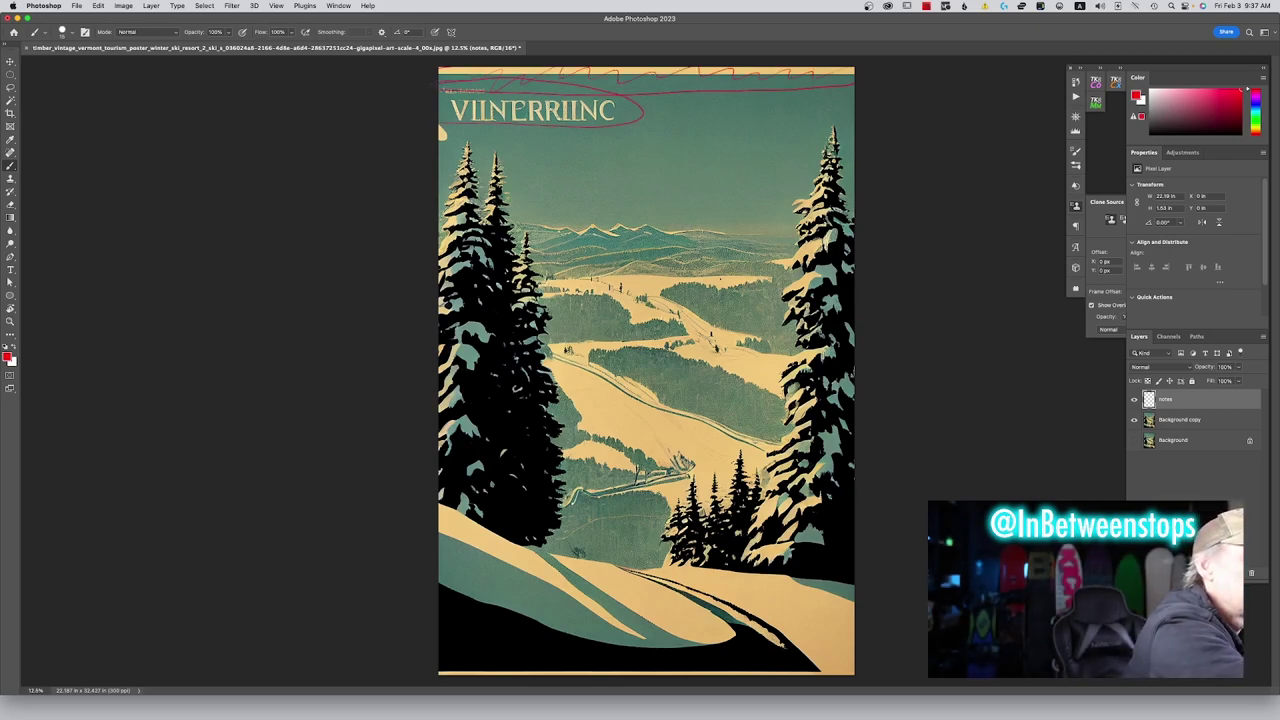
{"action": "left_click_drag", "start_coordinate": [450, 122], "coordinate": [442, 146]}
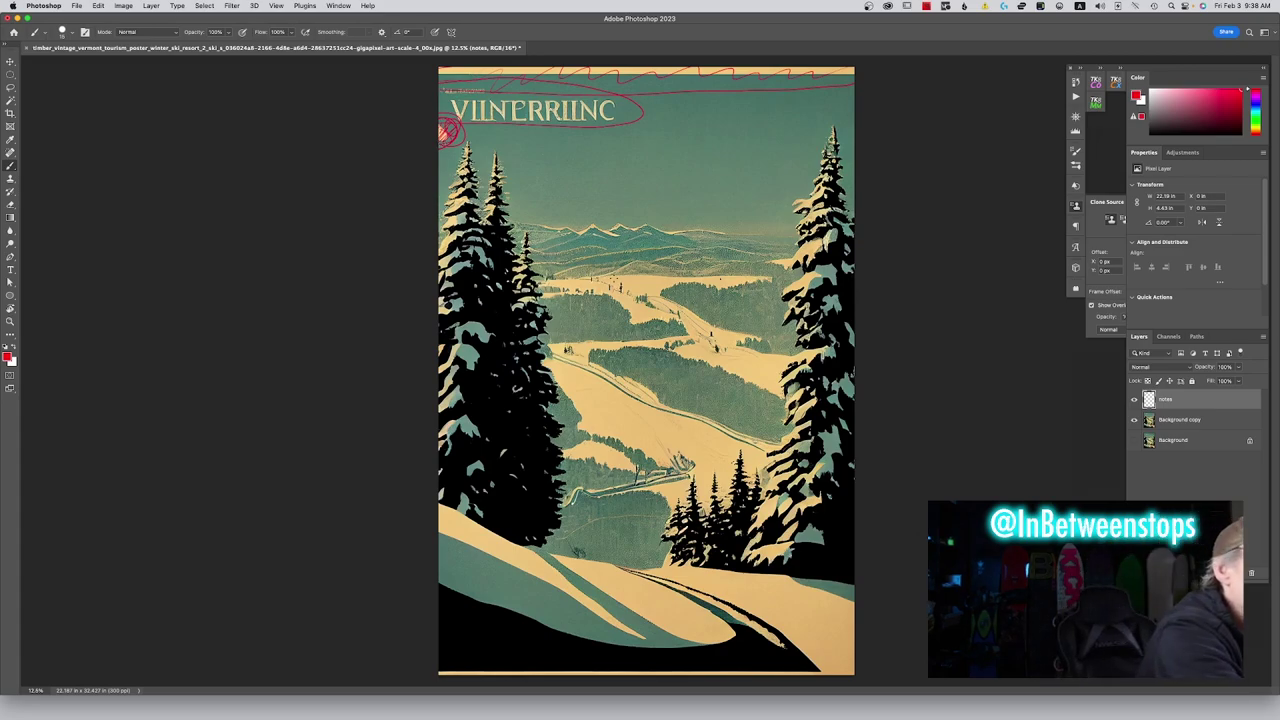
Circle the mid-slope spots, the trail-side spot and the lower-slope skier in red
{"action": "mouse_move", "coordinate": [618, 279]}
{"action": "left_mouse_down"}
{"action": "mouse_move", "coordinate": [621, 296]}
{"action": "mouse_move", "coordinate": [688, 320]}
{"action": "mouse_move", "coordinate": [722, 354]}
{"action": "left_mouse_up"}
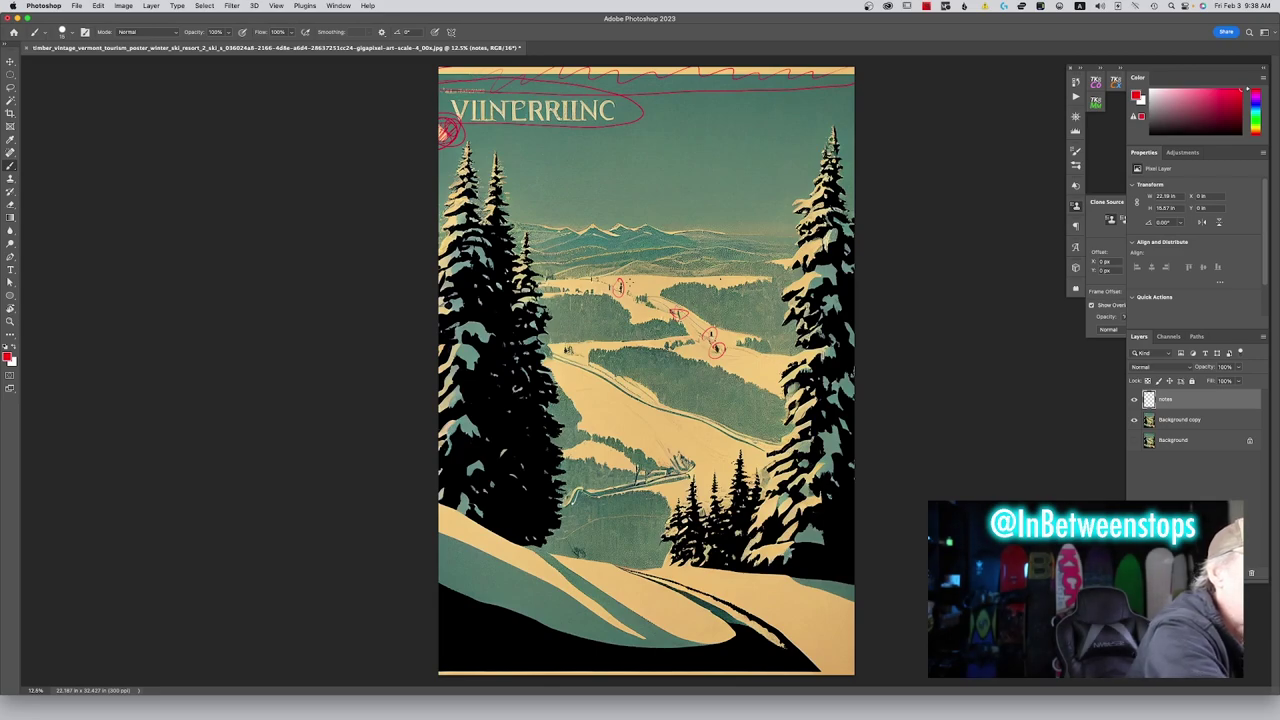
{"action": "mouse_move", "coordinate": [604, 278]}
{"action": "left_mouse_down"}
{"action": "mouse_move", "coordinate": [578, 282]}
{"action": "mouse_move", "coordinate": [718, 360]}
{"action": "mouse_move", "coordinate": [748, 367]}
{"action": "mouse_move", "coordinate": [770, 352]}
{"action": "mouse_move", "coordinate": [634, 280]}
{"action": "mouse_move", "coordinate": [594, 275]}
{"action": "mouse_move", "coordinate": [575, 288]}
{"action": "left_mouse_up"}
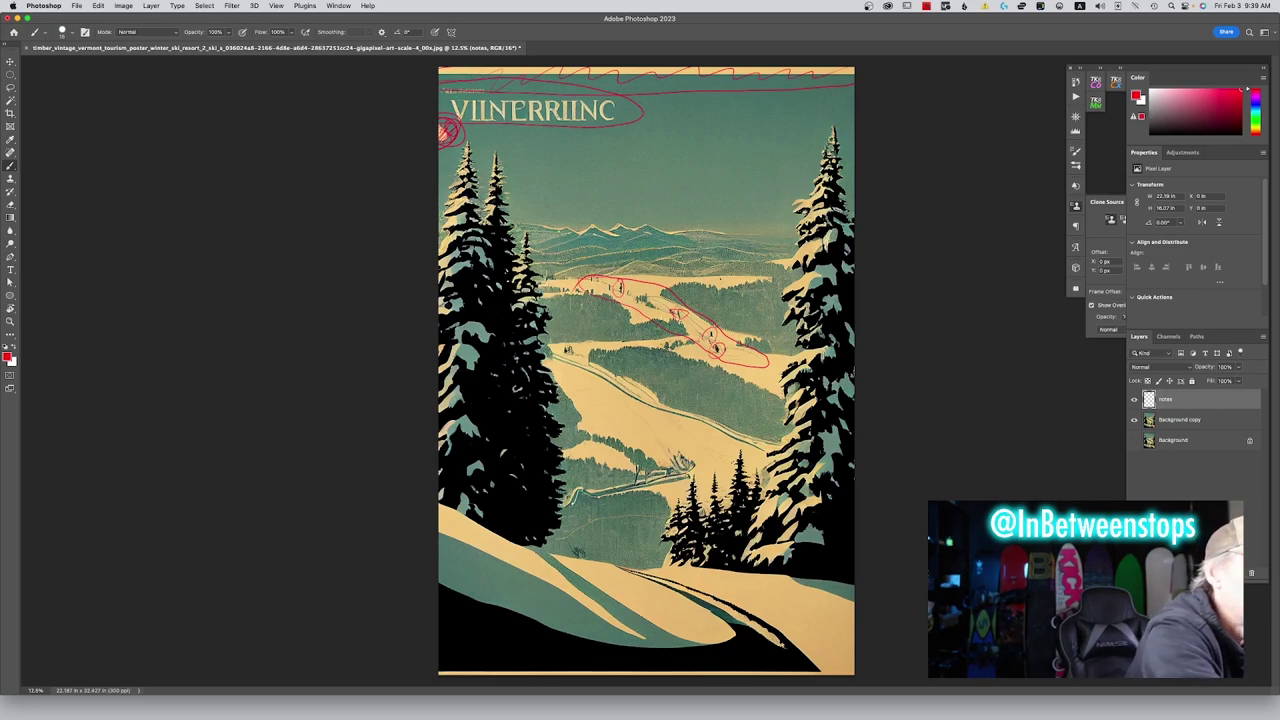
{"action": "mouse_move", "coordinate": [567, 345]}
{"action": "left_mouse_down"}
{"action": "mouse_move", "coordinate": [565, 385]}
{"action": "mouse_move", "coordinate": [772, 463]}
{"action": "mouse_move", "coordinate": [744, 425]}
{"action": "mouse_move", "coordinate": [584, 358]}
{"action": "mouse_move", "coordinate": [566, 363]}
{"action": "left_mouse_up"}
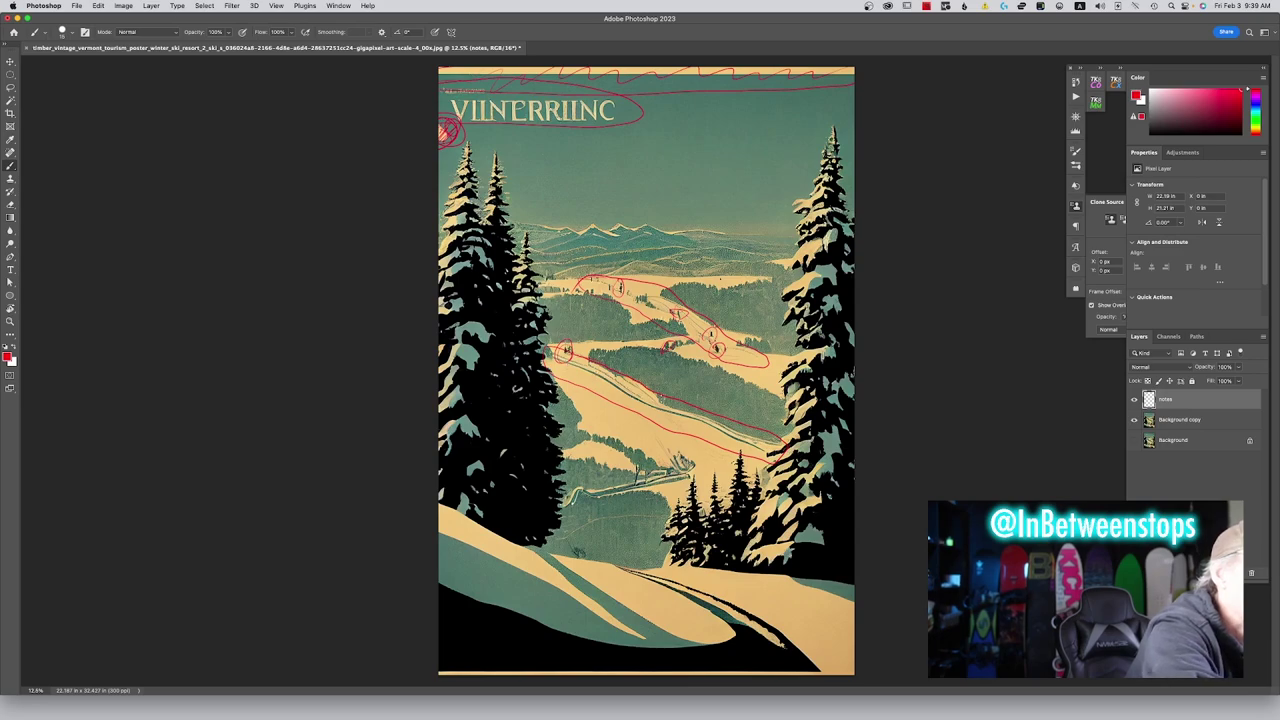
{"action": "mouse_move", "coordinate": [692, 454]}
{"action": "left_mouse_down"}
{"action": "mouse_move", "coordinate": [670, 448]}
{"action": "mouse_move", "coordinate": [663, 465]}
{"action": "left_mouse_up"}
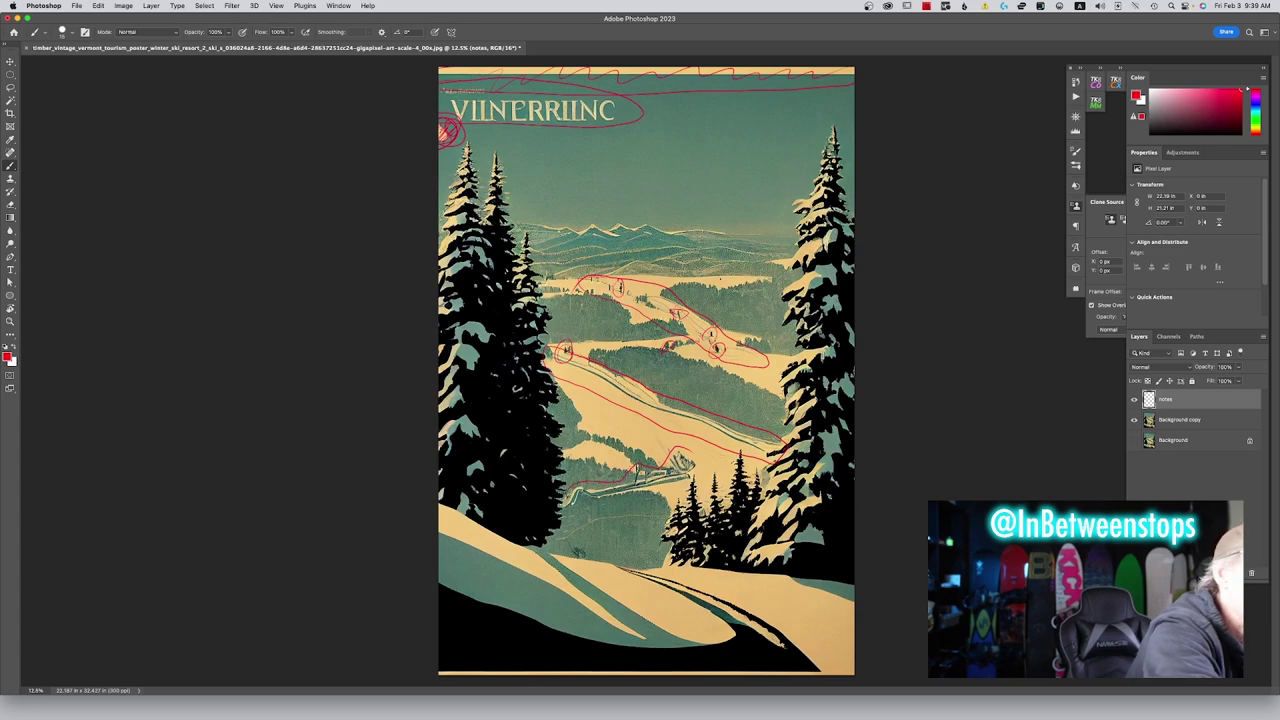
{"action": "mouse_move", "coordinate": [662, 494]}
{"action": "left_mouse_down"}
{"action": "mouse_move", "coordinate": [706, 470]}
{"action": "mouse_move", "coordinate": [674, 448]}
{"action": "left_mouse_up"}
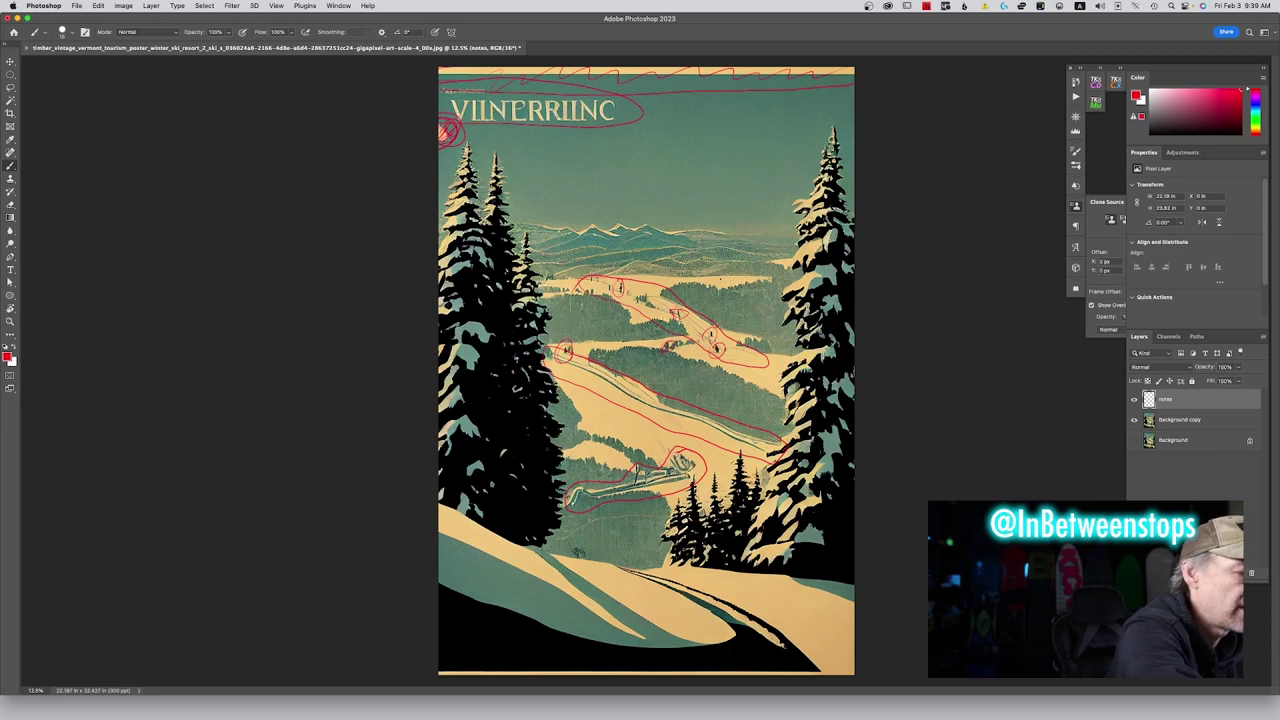
{"action": "mouse_move", "coordinate": [530, 546]}
{"action": "left_mouse_down"}
{"action": "mouse_move", "coordinate": [552, 577]}
{"action": "mouse_move", "coordinate": [647, 640]}
{"action": "mouse_move", "coordinate": [668, 633]}
{"action": "mouse_move", "coordinate": [584, 557]}
{"action": "left_mouse_up"}
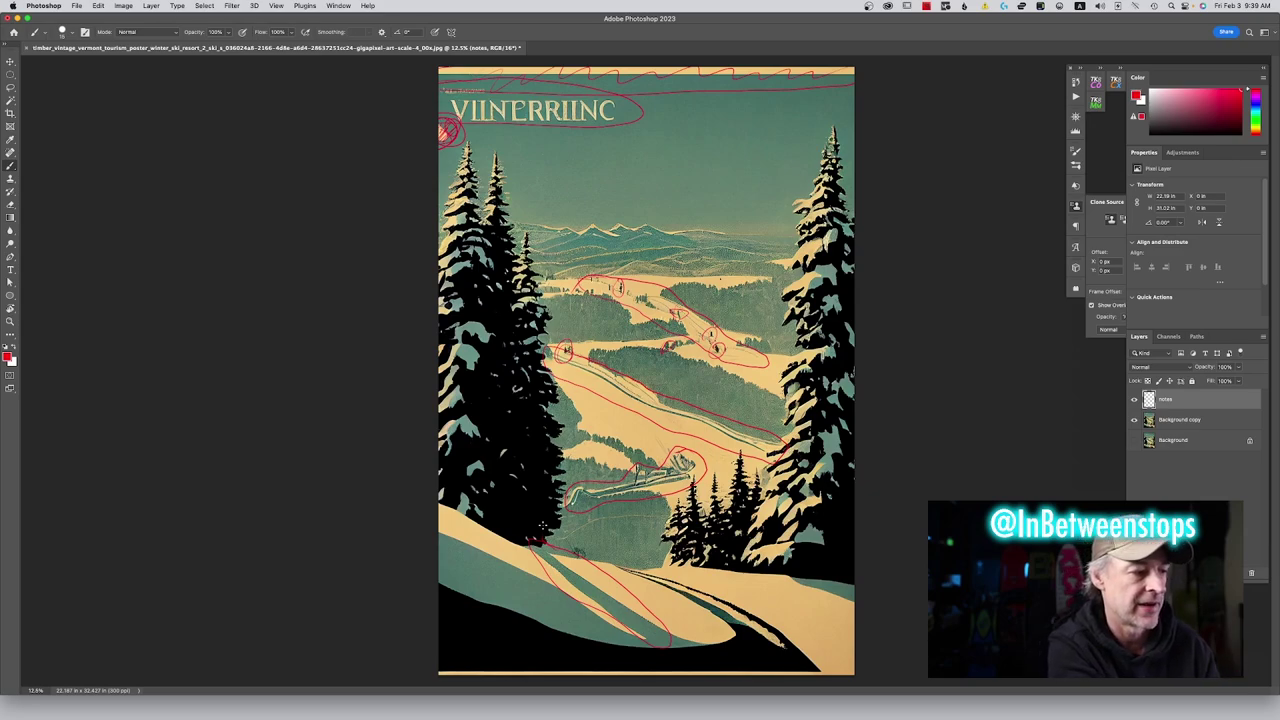
Scribble red hatching over the lower-left slope and trace the foreground ski track
{"action": "mouse_move", "coordinate": [532, 548]}
{"action": "left_mouse_down"}
{"action": "mouse_move", "coordinate": [544, 572]}
{"action": "mouse_move", "coordinate": [620, 600]}
{"action": "mouse_move", "coordinate": [668, 650]}
{"action": "left_mouse_up"}
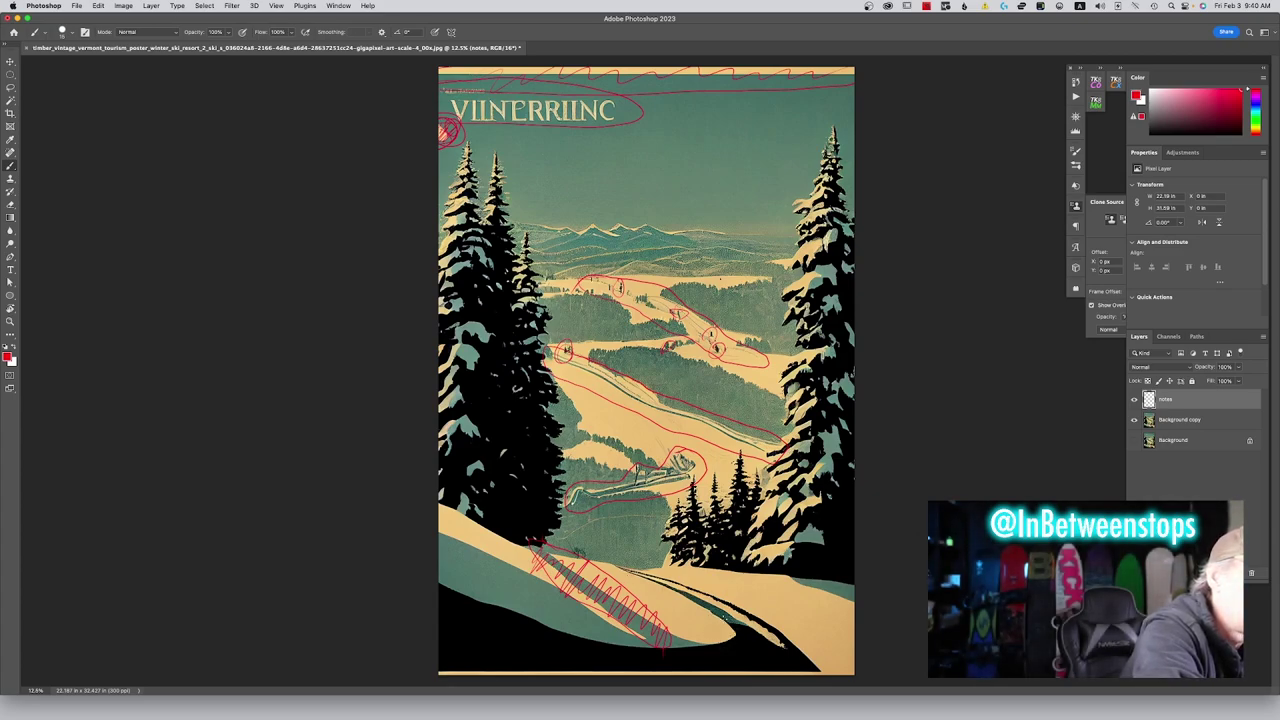
{"action": "mouse_move", "coordinate": [727, 620]}
{"action": "left_mouse_down"}
{"action": "mouse_move", "coordinate": [767, 673]}
{"action": "mouse_move", "coordinate": [763, 640]}
{"action": "mouse_move", "coordinate": [781, 675]}
{"action": "mouse_move", "coordinate": [800, 670]}
{"action": "left_mouse_up"}
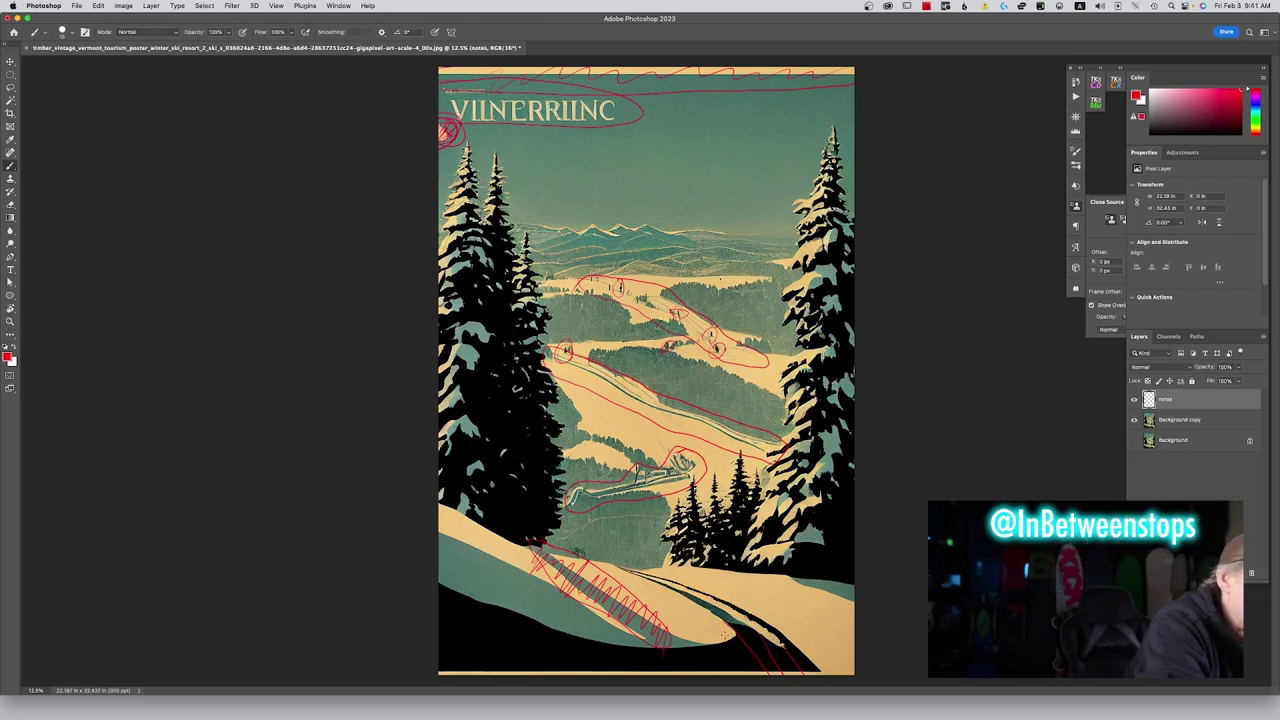
Mark the bottom ski track and lower-left slope edge, and hatch the lower-left snow red
{"action": "mouse_move", "coordinate": [734, 649]}
{"action": "left_mouse_down"}
{"action": "mouse_move", "coordinate": [682, 657]}
{"action": "mouse_move", "coordinate": [702, 664]}
{"action": "left_mouse_up"}
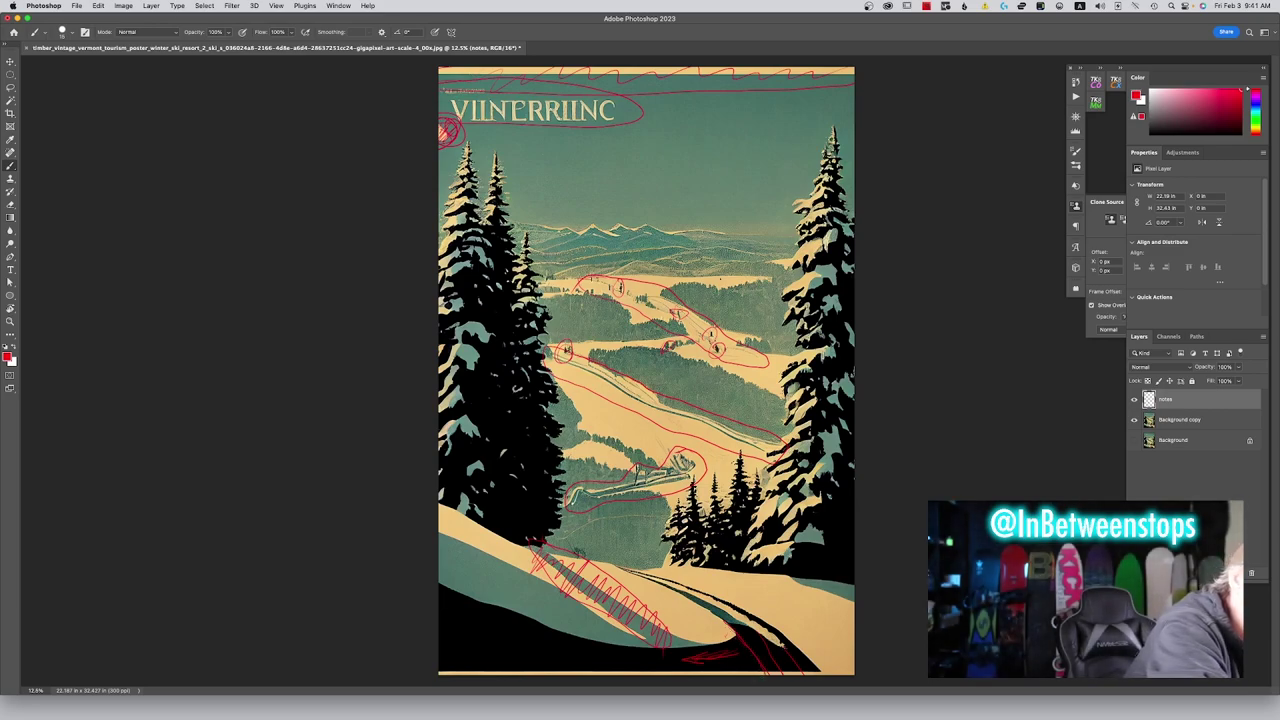
{"action": "mouse_move", "coordinate": [445, 521]}
{"action": "left_mouse_down"}
{"action": "mouse_move", "coordinate": [550, 573]}
{"action": "mouse_move", "coordinate": [665, 616]}
{"action": "mouse_move", "coordinate": [653, 595]}
{"action": "mouse_move", "coordinate": [695, 611]}
{"action": "mouse_move", "coordinate": [675, 597]}
{"action": "mouse_move", "coordinate": [718, 622]}
{"action": "left_mouse_up"}
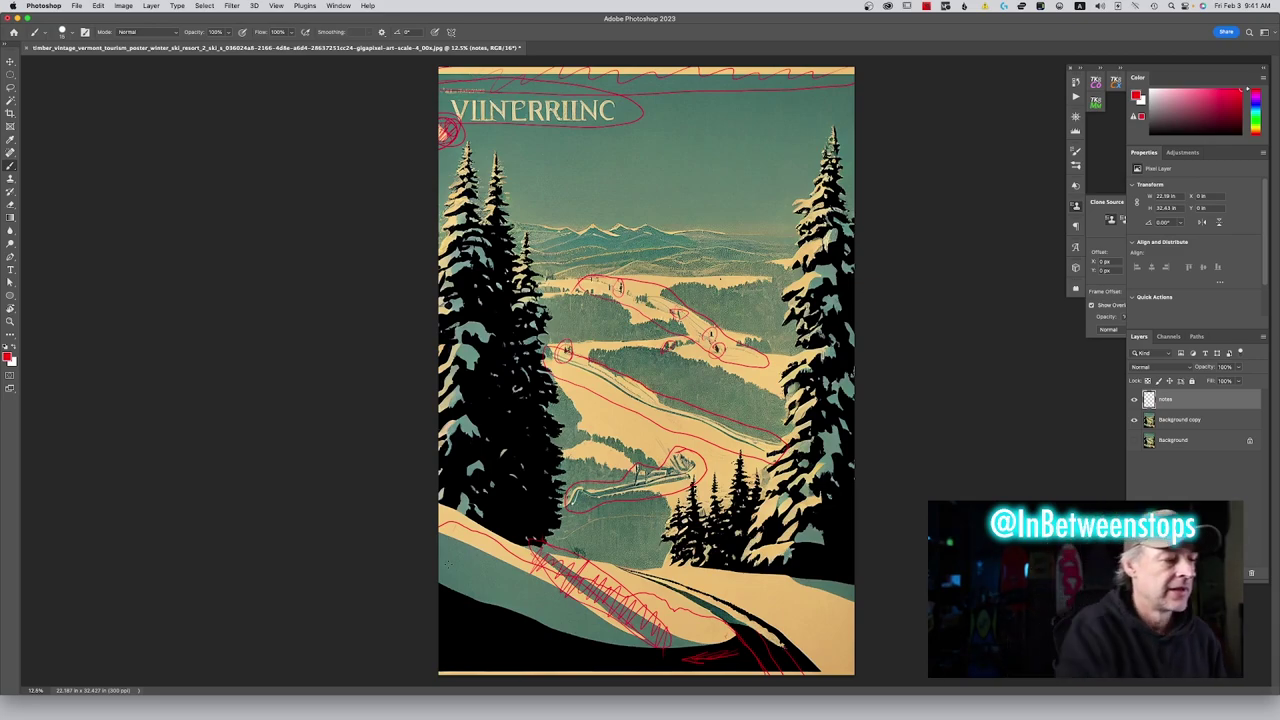
{"action": "mouse_move", "coordinate": [445, 548]}
{"action": "left_mouse_down"}
{"action": "mouse_move", "coordinate": [513, 582]}
{"action": "mouse_move", "coordinate": [535, 655]}
{"action": "mouse_move", "coordinate": [560, 612]}
{"action": "mouse_move", "coordinate": [585, 620]}
{"action": "mouse_move", "coordinate": [607, 602]}
{"action": "mouse_move", "coordinate": [693, 655]}
{"action": "mouse_move", "coordinate": [745, 662]}
{"action": "mouse_move", "coordinate": [460, 657]}
{"action": "left_mouse_up"}
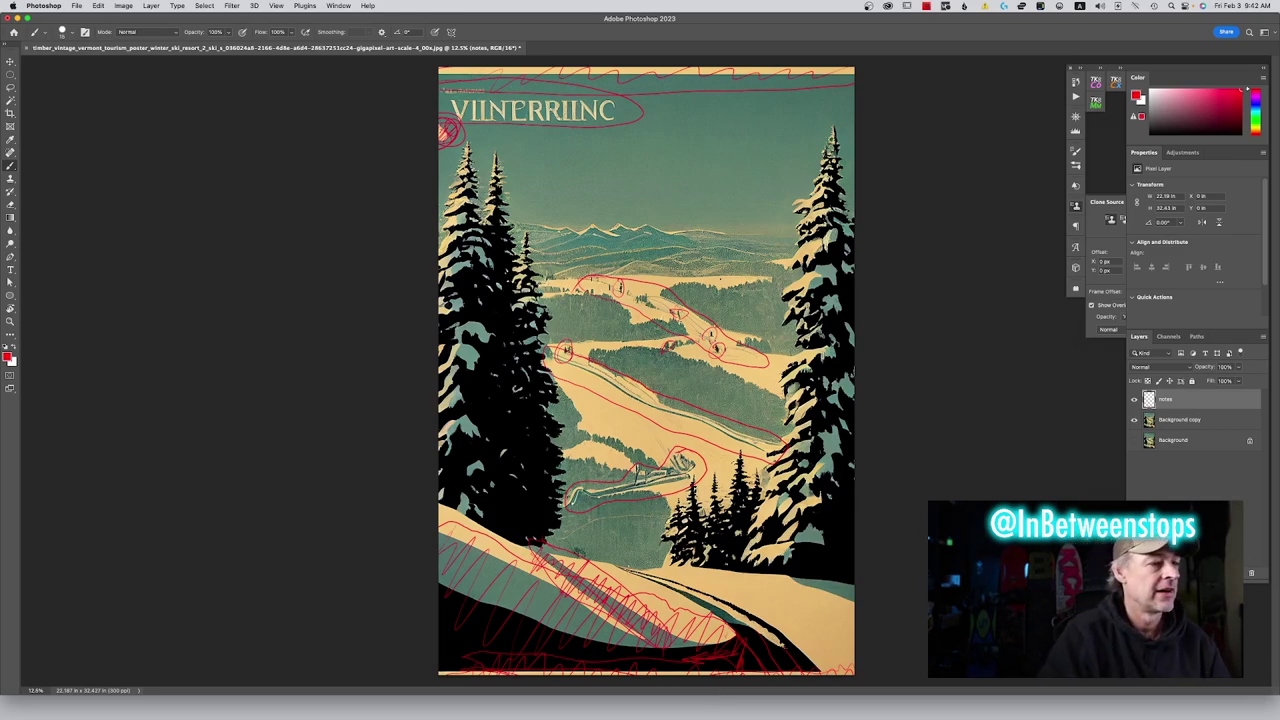
Toggle the notes layer's visibility to compare, leaving the red markup hidden
{"action": "left_click", "coordinate": [1135, 399]}
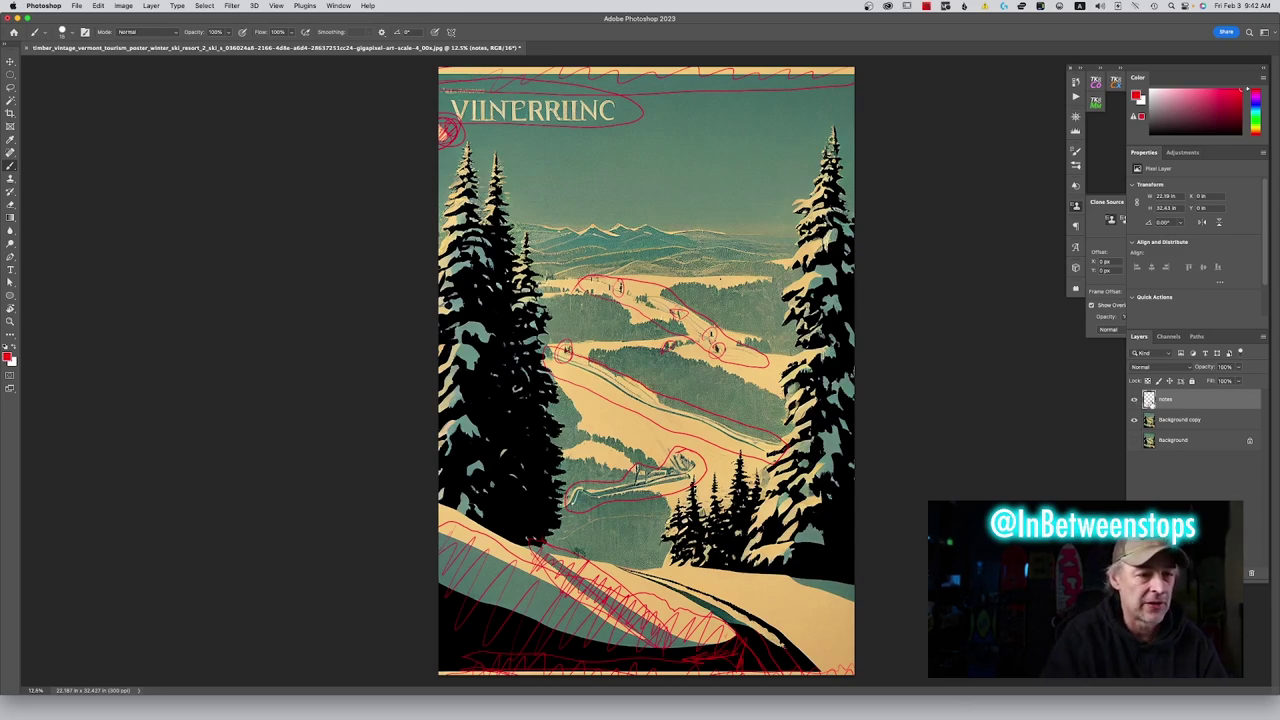
{"action": "left_click", "coordinate": [1134, 400]}
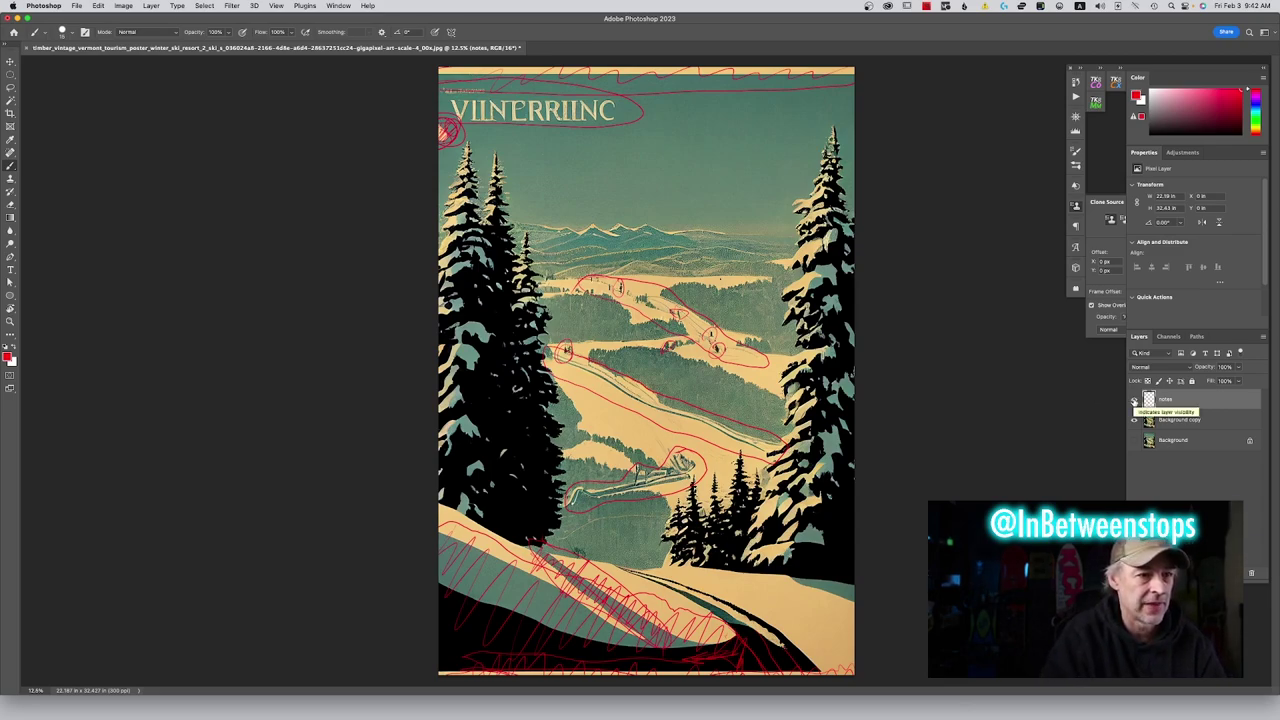
{"action": "left_click", "coordinate": [1134, 400]}
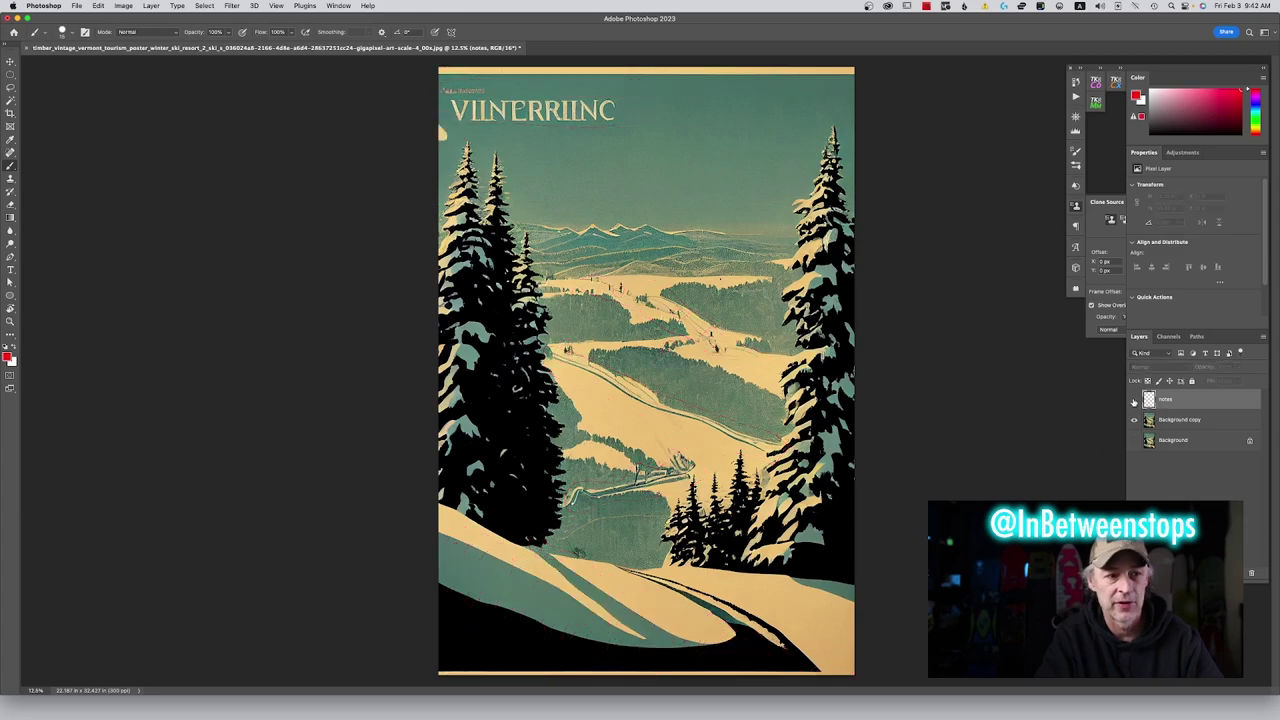
{"action": "left_click", "coordinate": [1134, 400]}
{"action": "left_click", "coordinate": [1134, 400]}
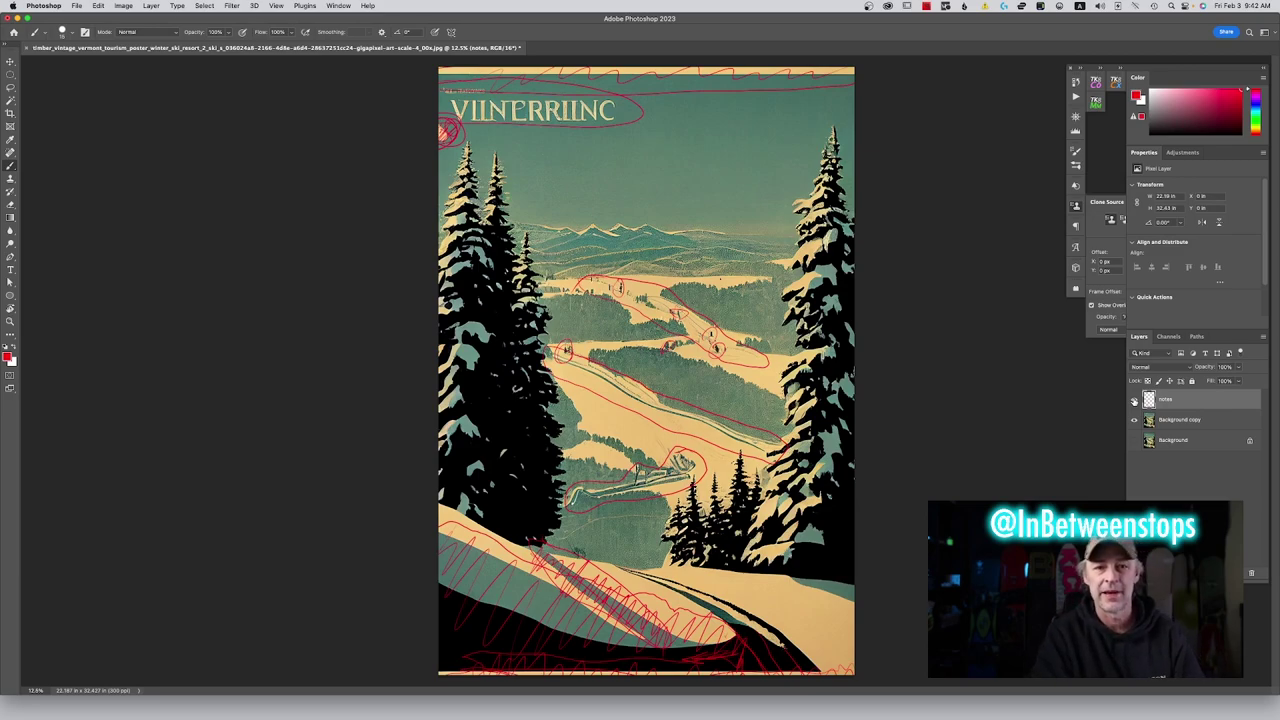
{"action": "left_click", "coordinate": [1134, 399]}
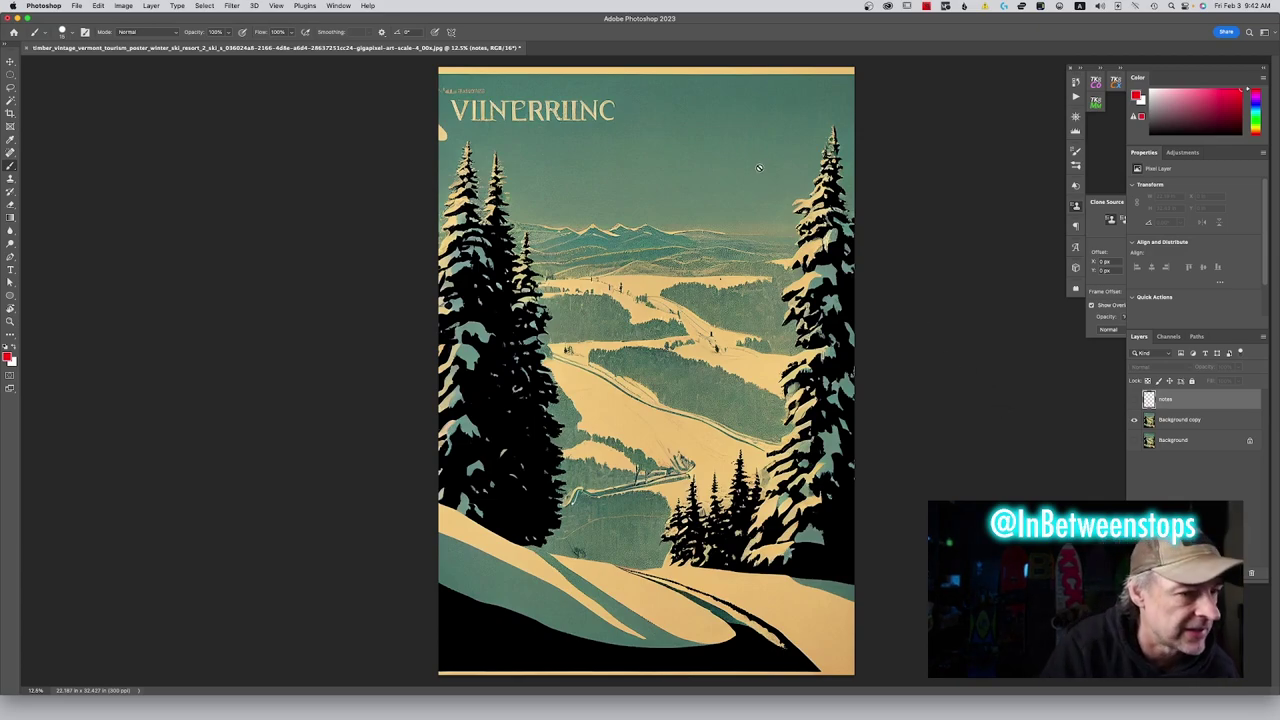
{"action": "left_click", "coordinate": [1195, 420]}
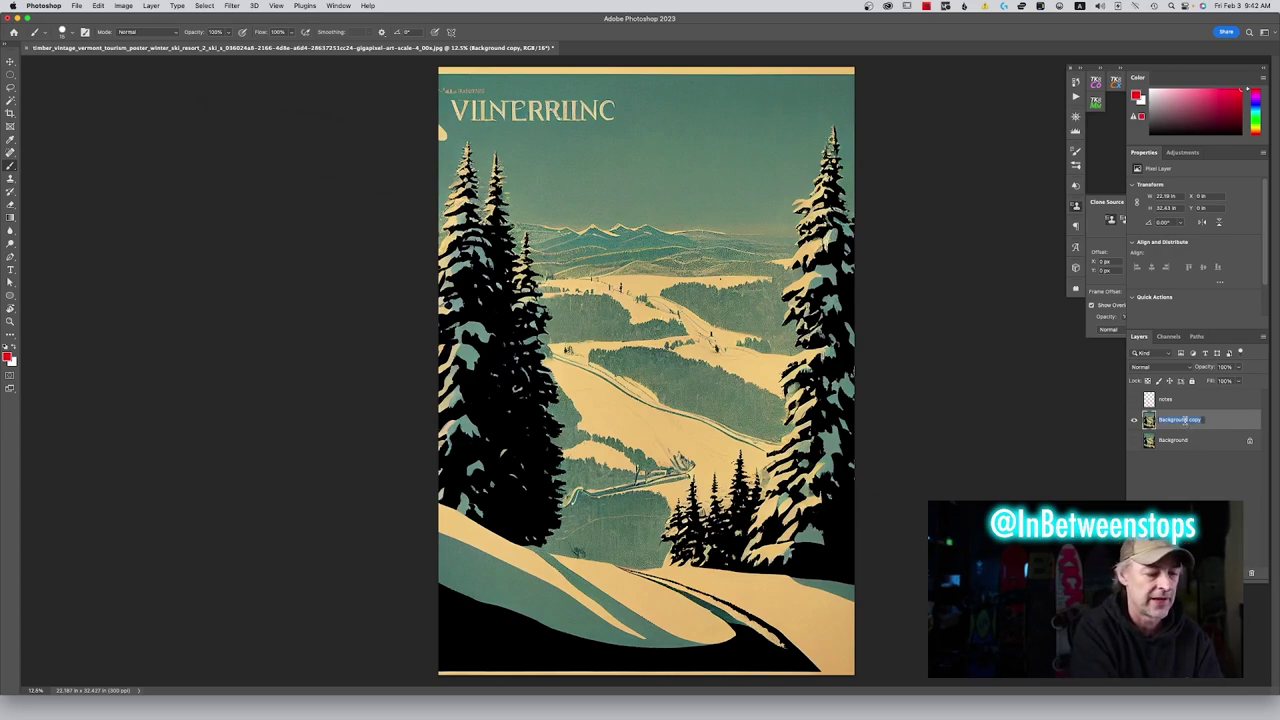
{"action": "type", "text": "c"}
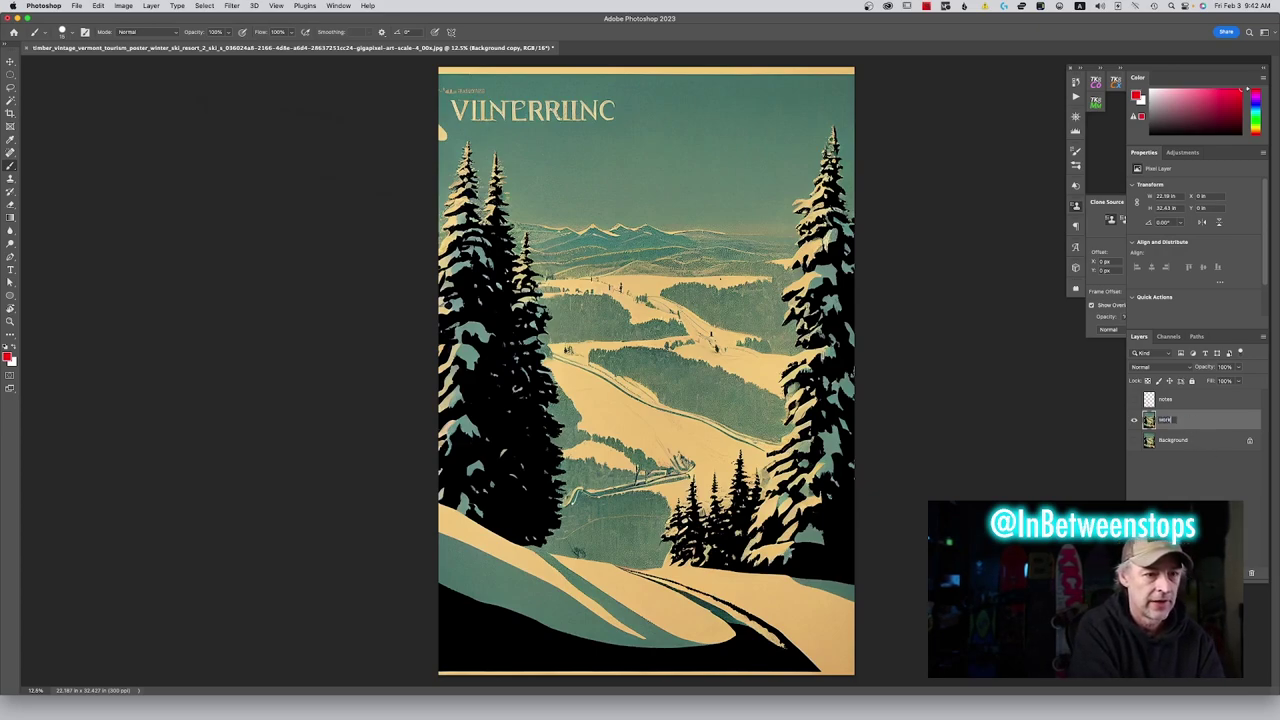
{"action": "key", "text": "Return"}
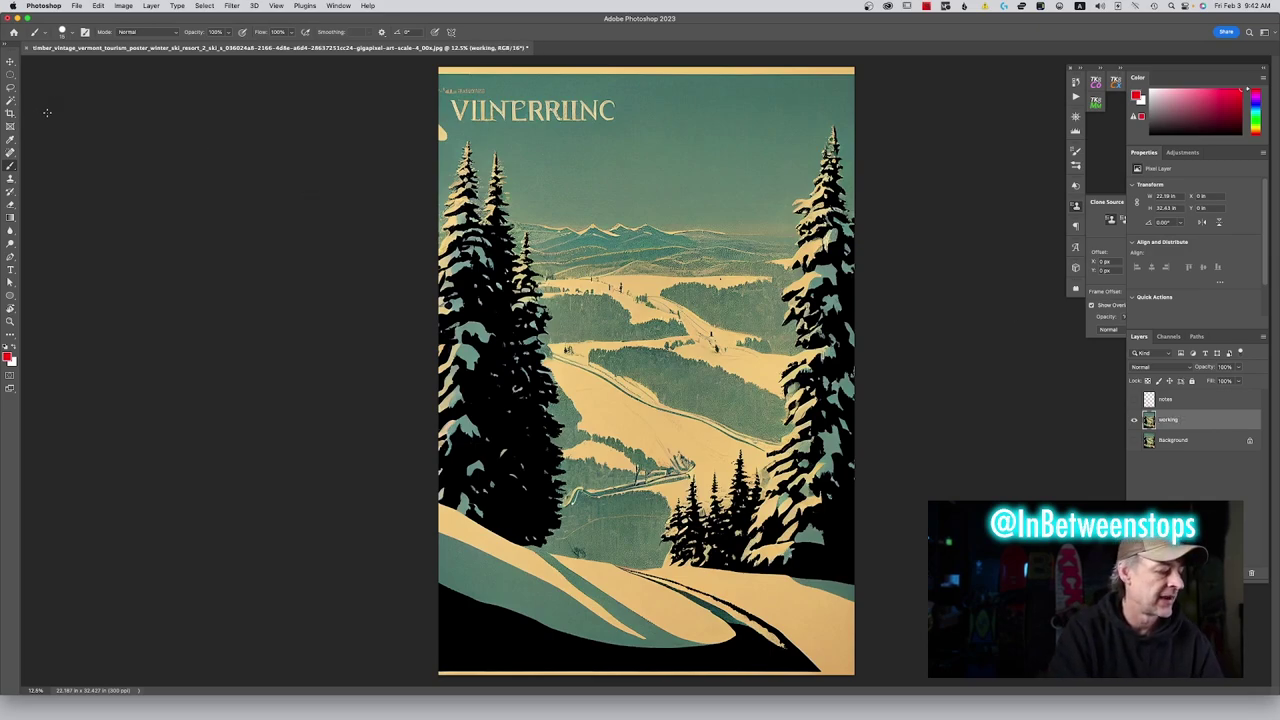
Lasso the title lettering and Content-Aware fill it with plain sky
{"action": "key", "text": "l"}
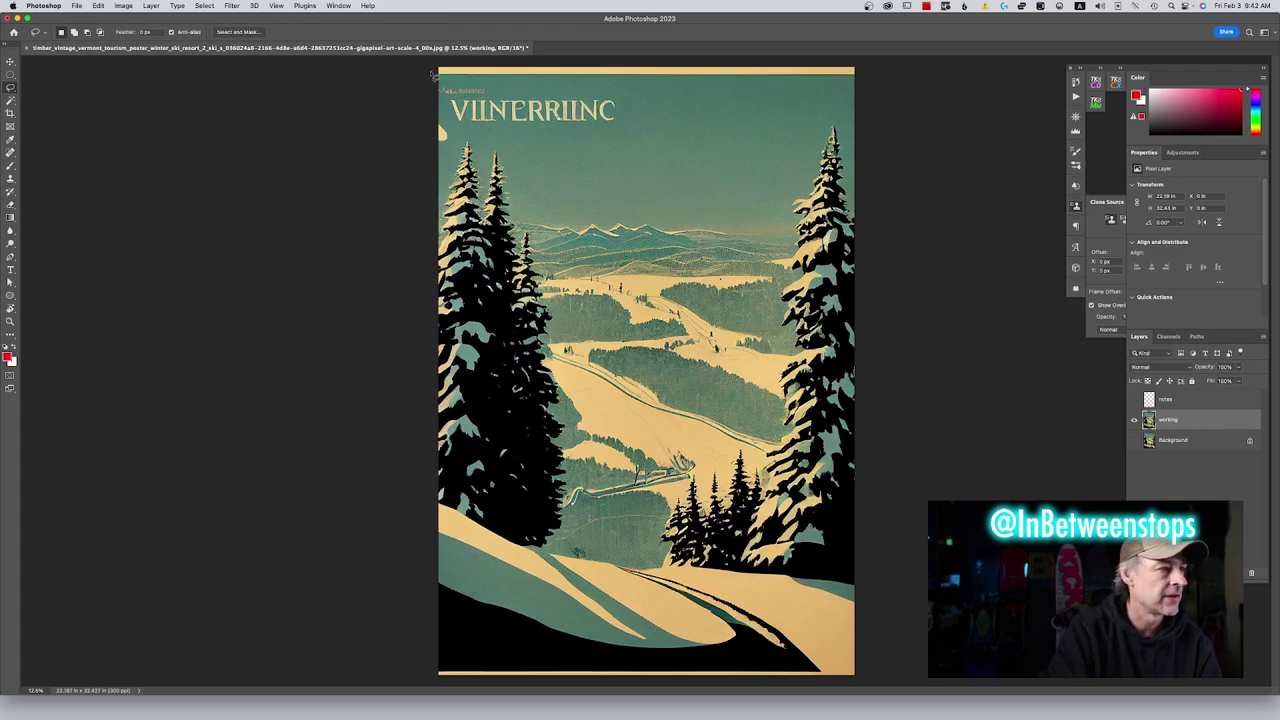
{"action": "mouse_move", "coordinate": [478, 133]}
{"action": "left_mouse_down"}
{"action": "mouse_move", "coordinate": [640, 145]}
{"action": "mouse_move", "coordinate": [700, 90]}
{"action": "mouse_move", "coordinate": [887, 74]}
{"action": "mouse_move", "coordinate": [881, 59]}
{"action": "left_mouse_up"}
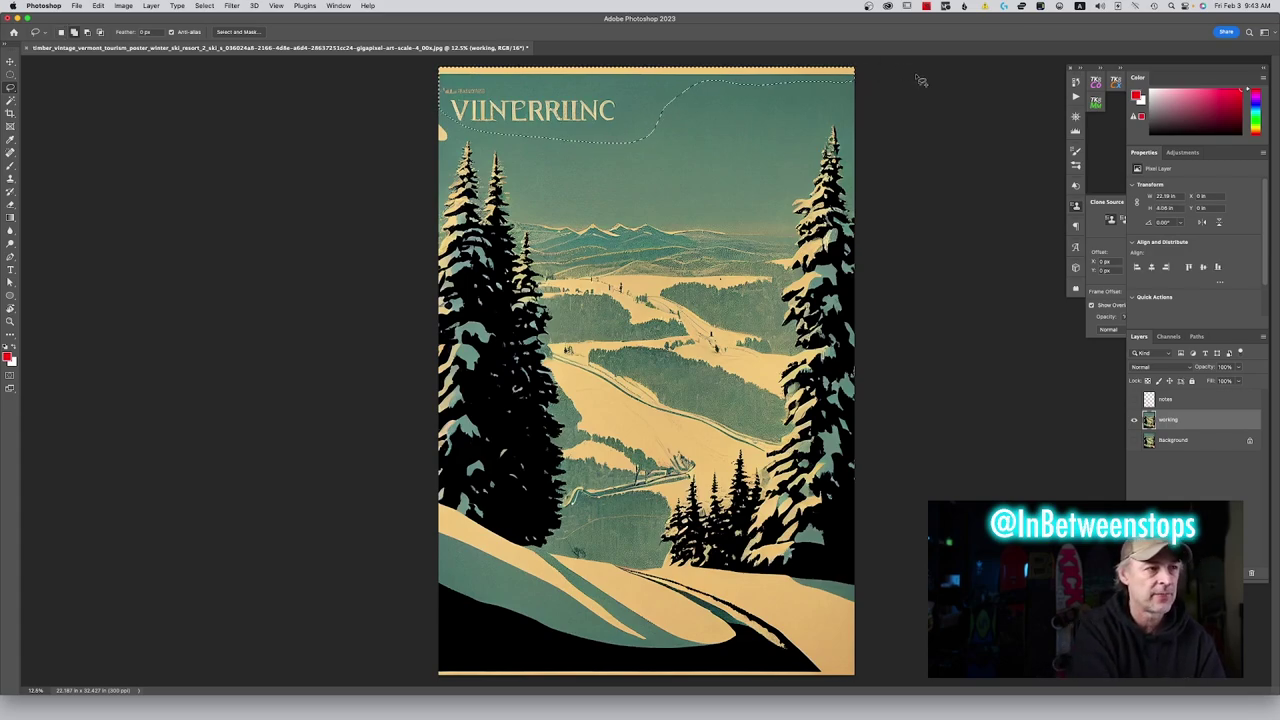
{"action": "key", "text": "shift+BackSpace"}
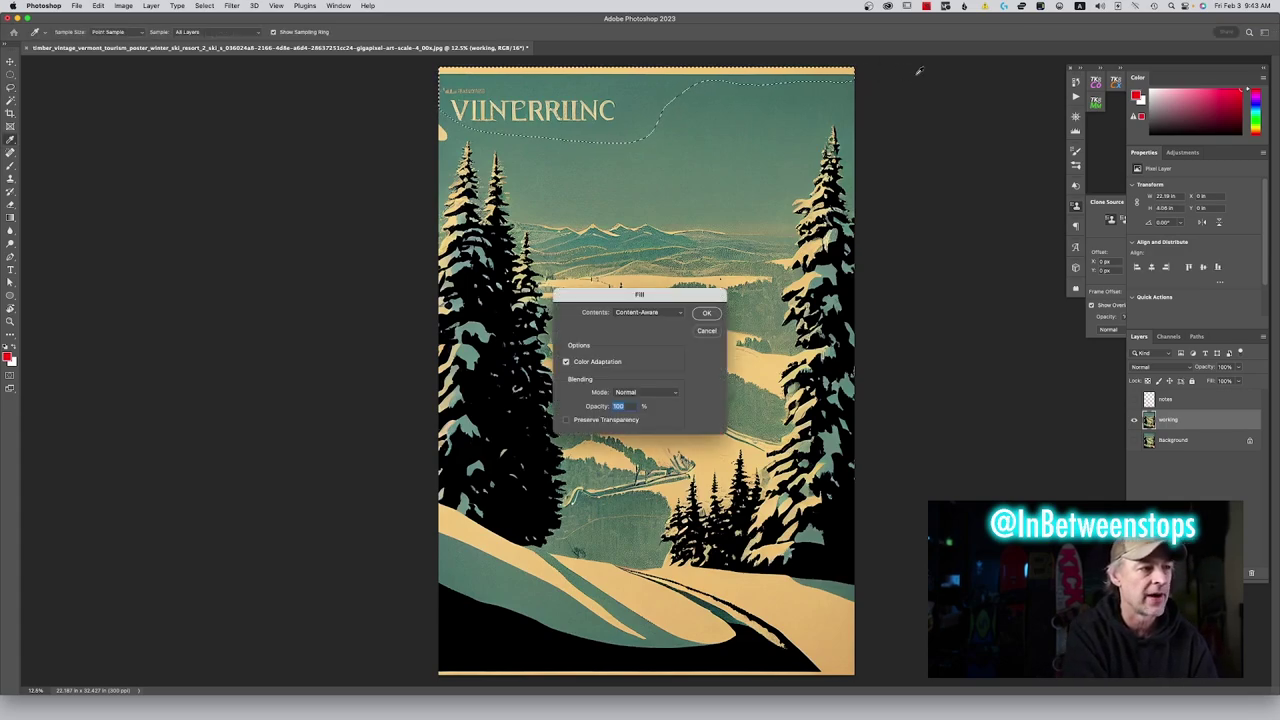
{"action": "key", "text": "Return"}
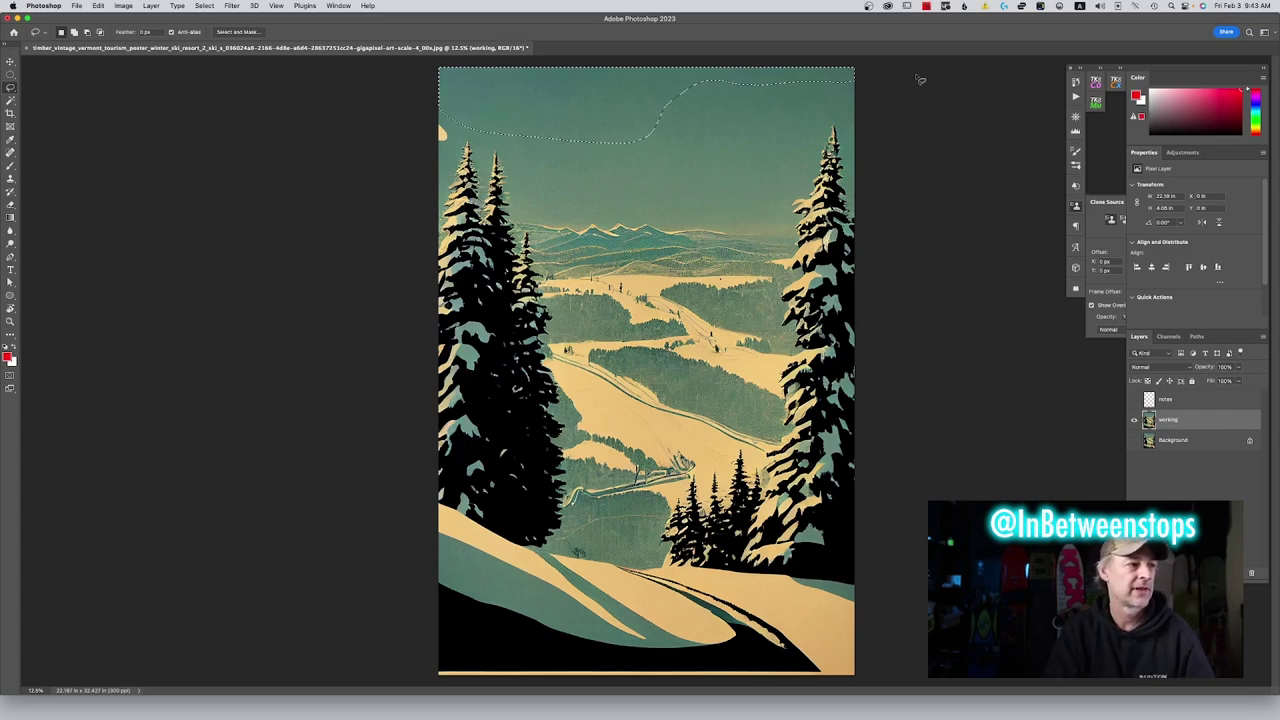
Content-Aware fill the leftover blob at the top-left edge and deselect
{"action": "left_click", "coordinate": [430, 122]}
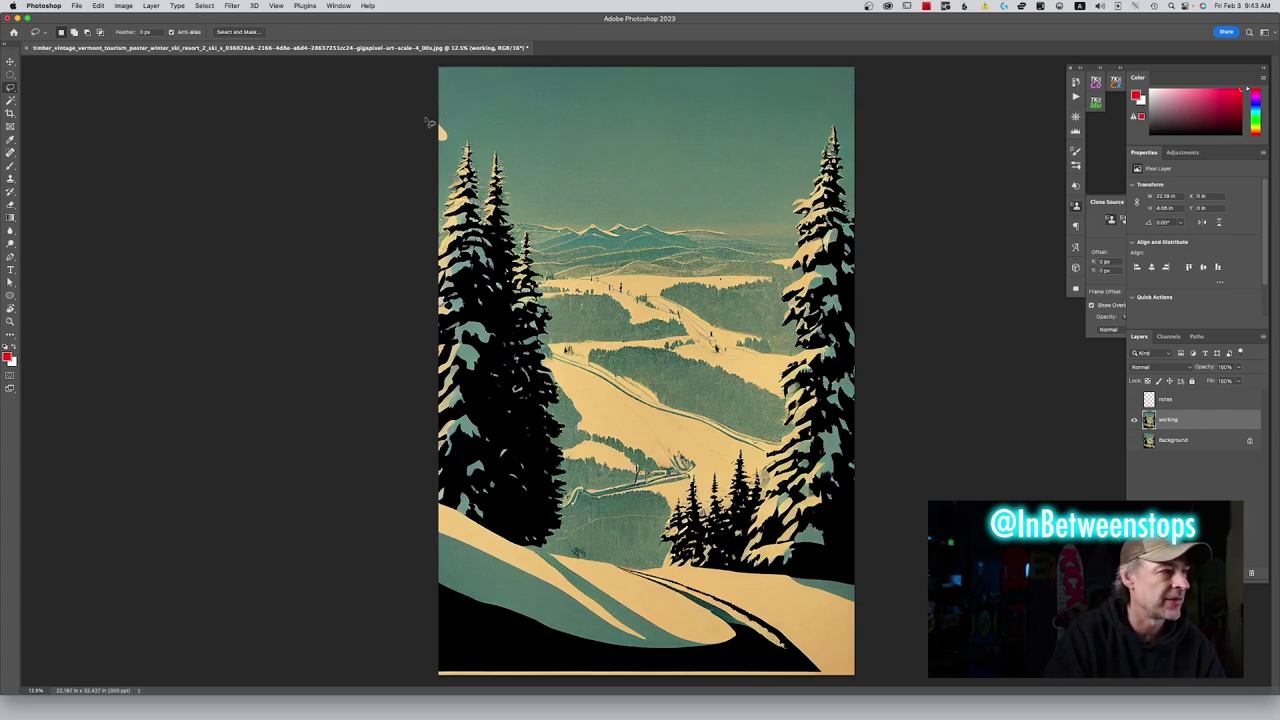
{"action": "left_click_drag", "start_coordinate": [437, 120], "coordinate": [452, 154]}
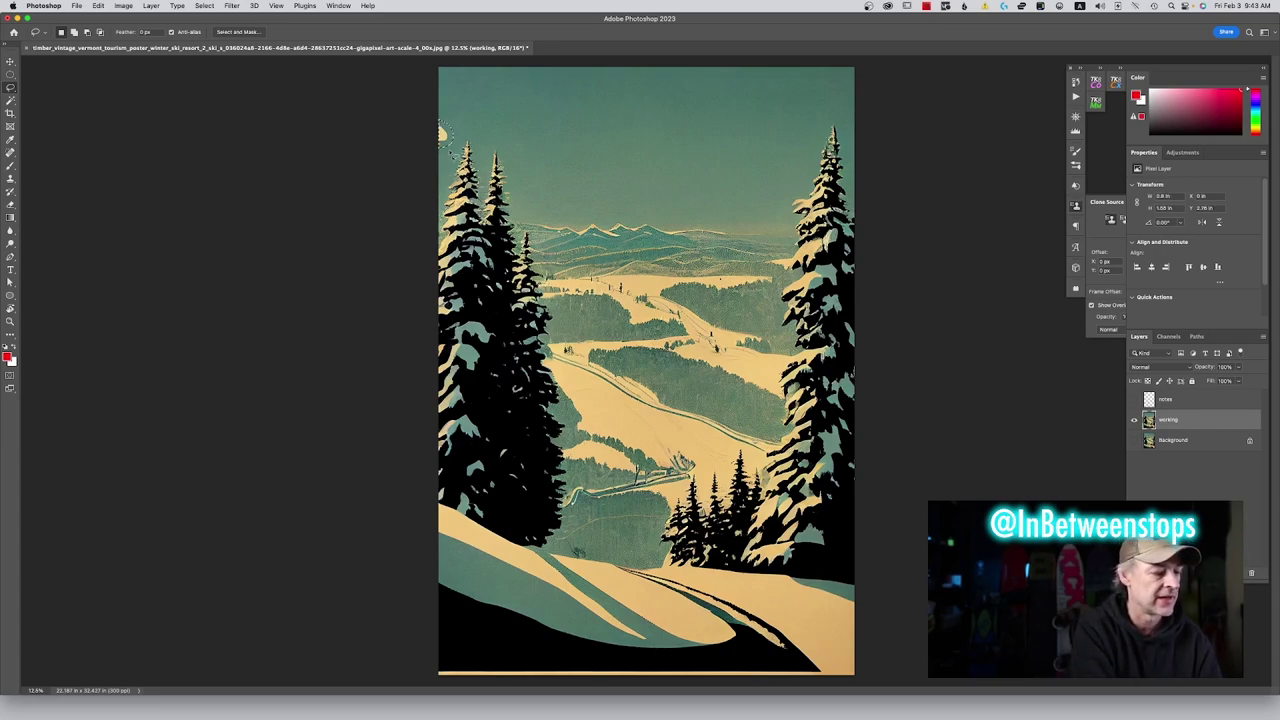
{"action": "key", "text": "shift+BackSpace"}
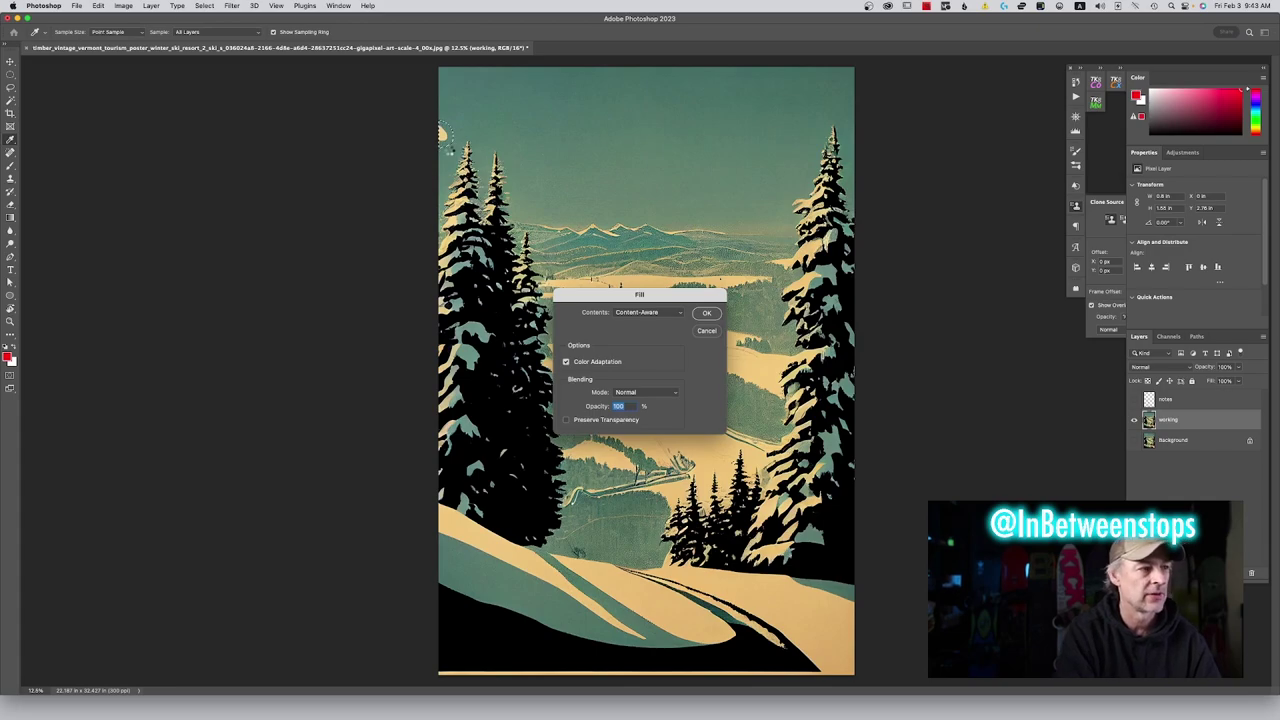
{"action": "key", "text": "Return"}
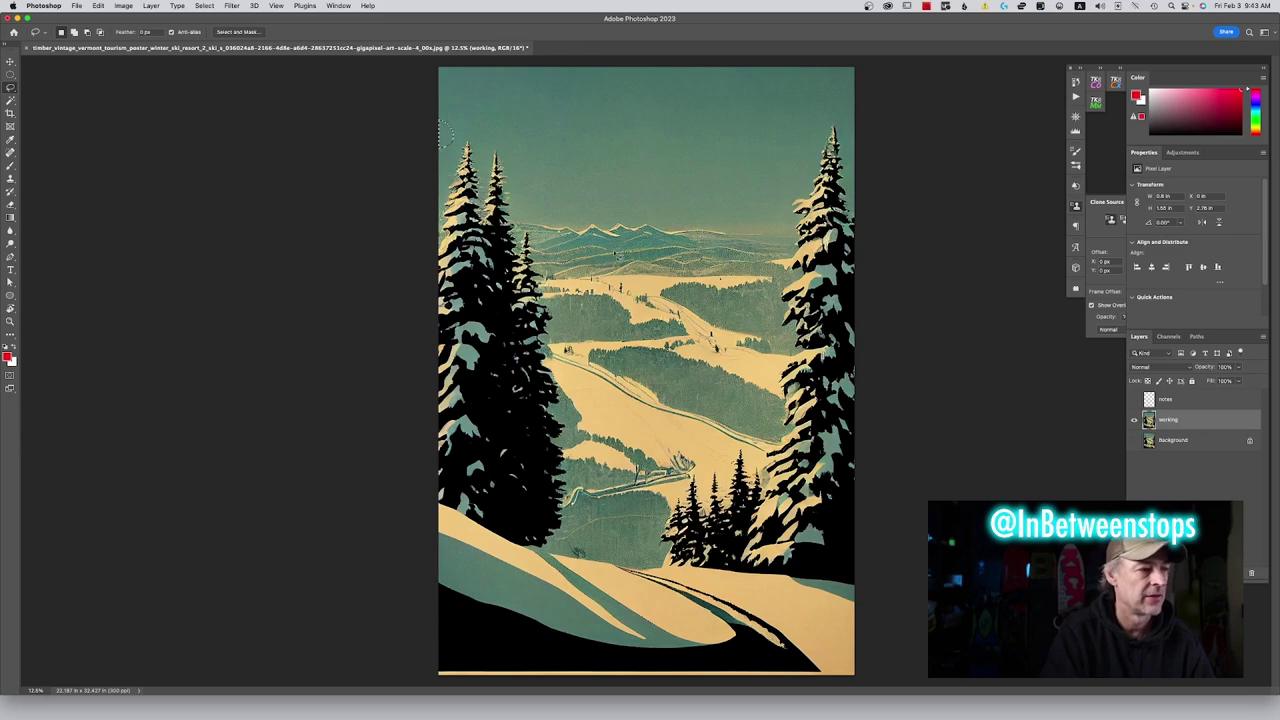
{"action": "key", "text": "super+d"}
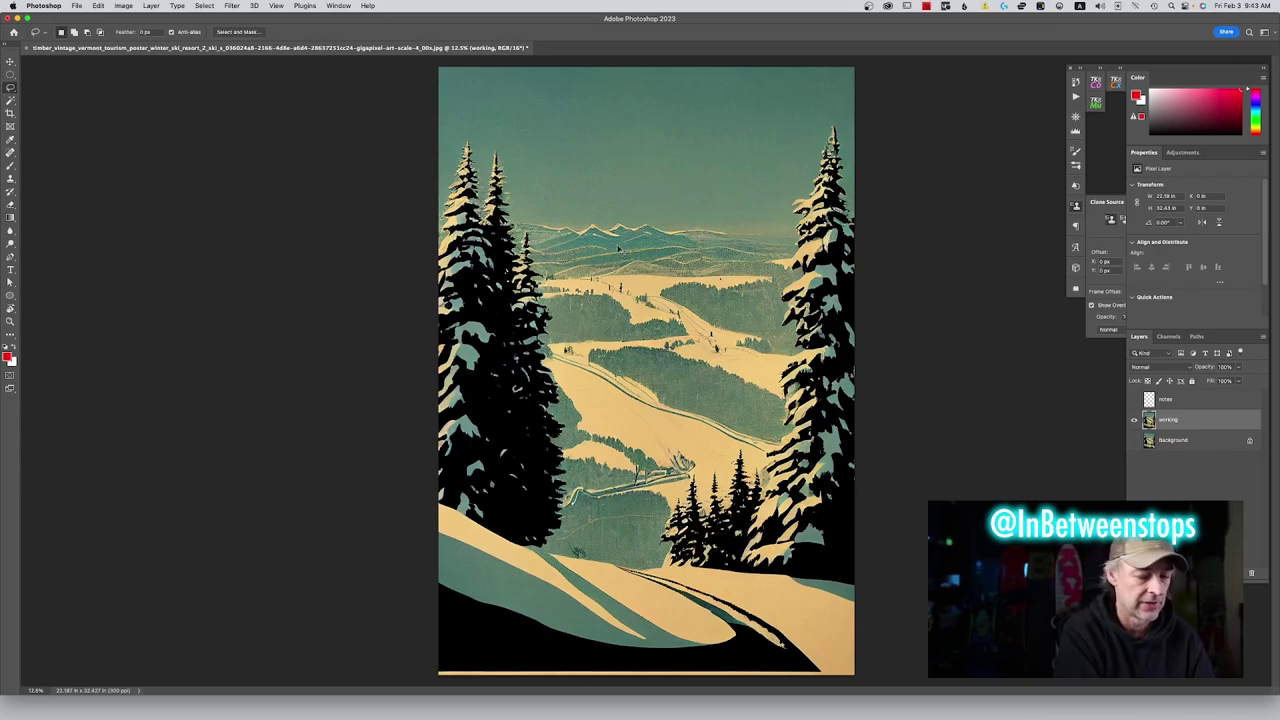
Zoom in, then lasso the upper-slope skier and Content-Aware fill it with snow
{"action": "scroll", "coordinate": [618, 248], "scroll_direction": "up", "scroll_amount": 5}
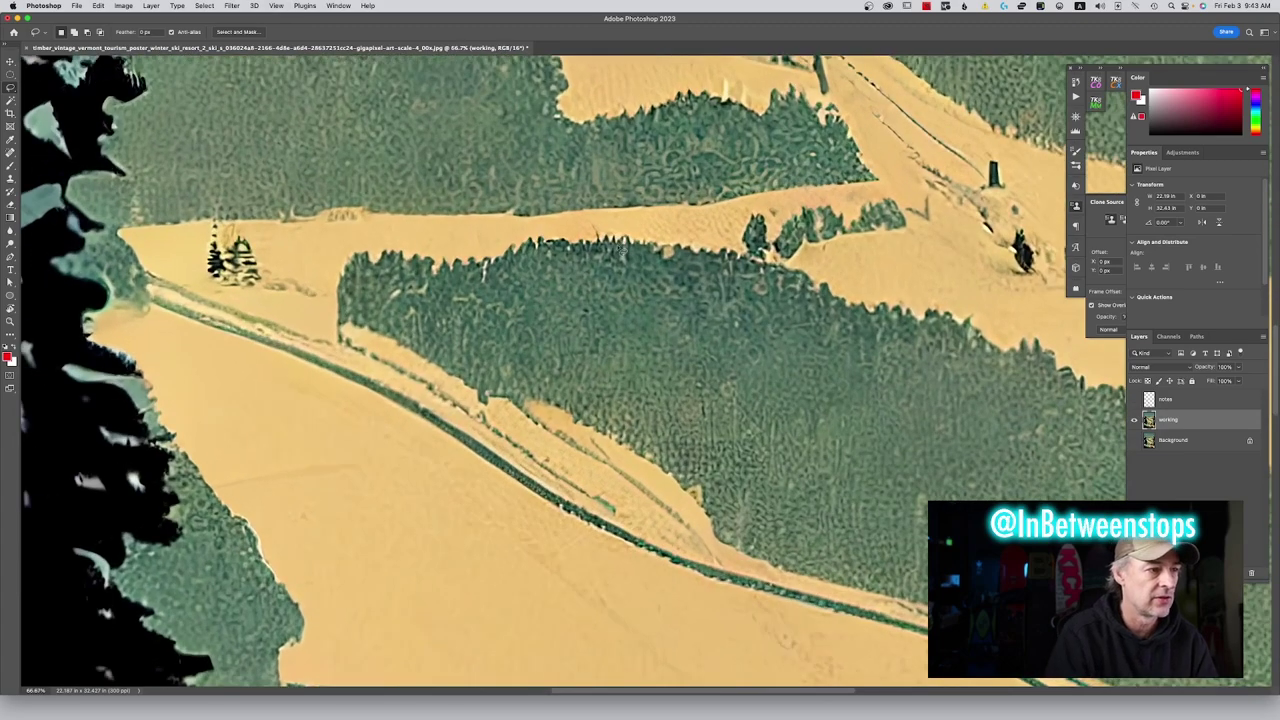
{"action": "scroll", "coordinate": [628, 188], "scroll_direction": "up", "scroll_amount": 5}
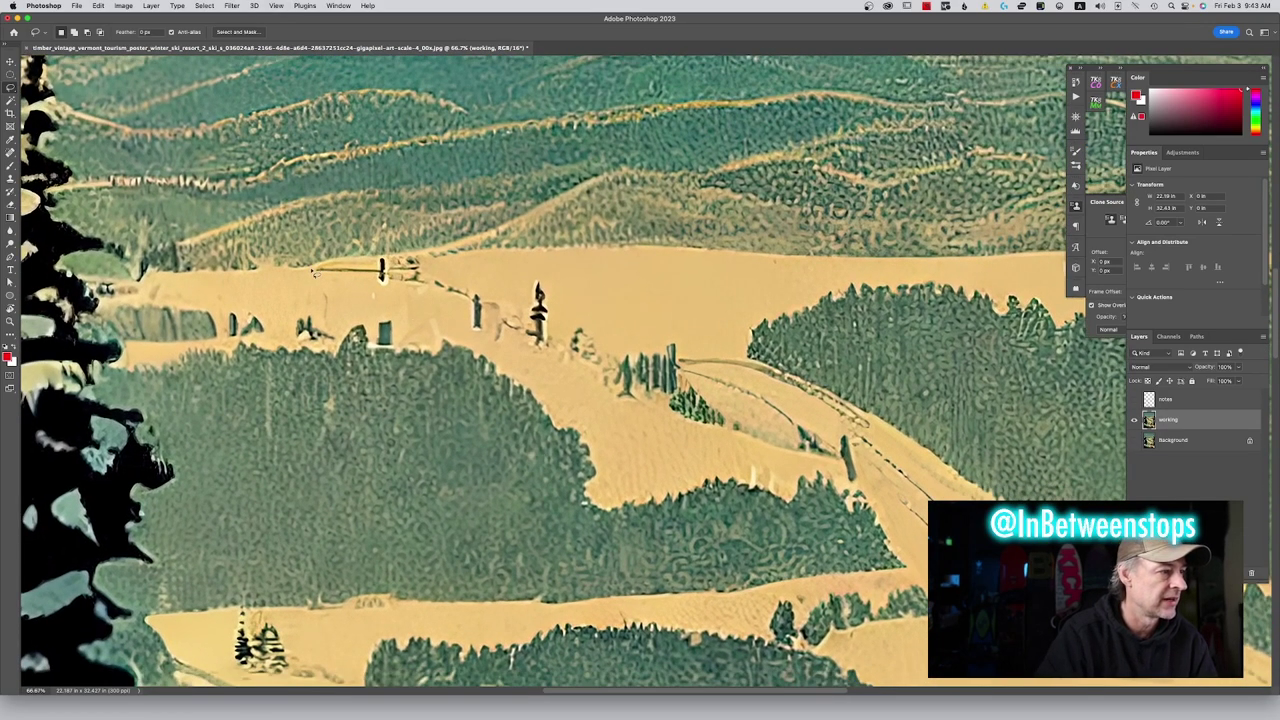
{"action": "mouse_move", "coordinate": [313, 271]}
{"action": "left_mouse_down"}
{"action": "mouse_move", "coordinate": [445, 305]}
{"action": "mouse_move", "coordinate": [451, 277]}
{"action": "left_mouse_up"}
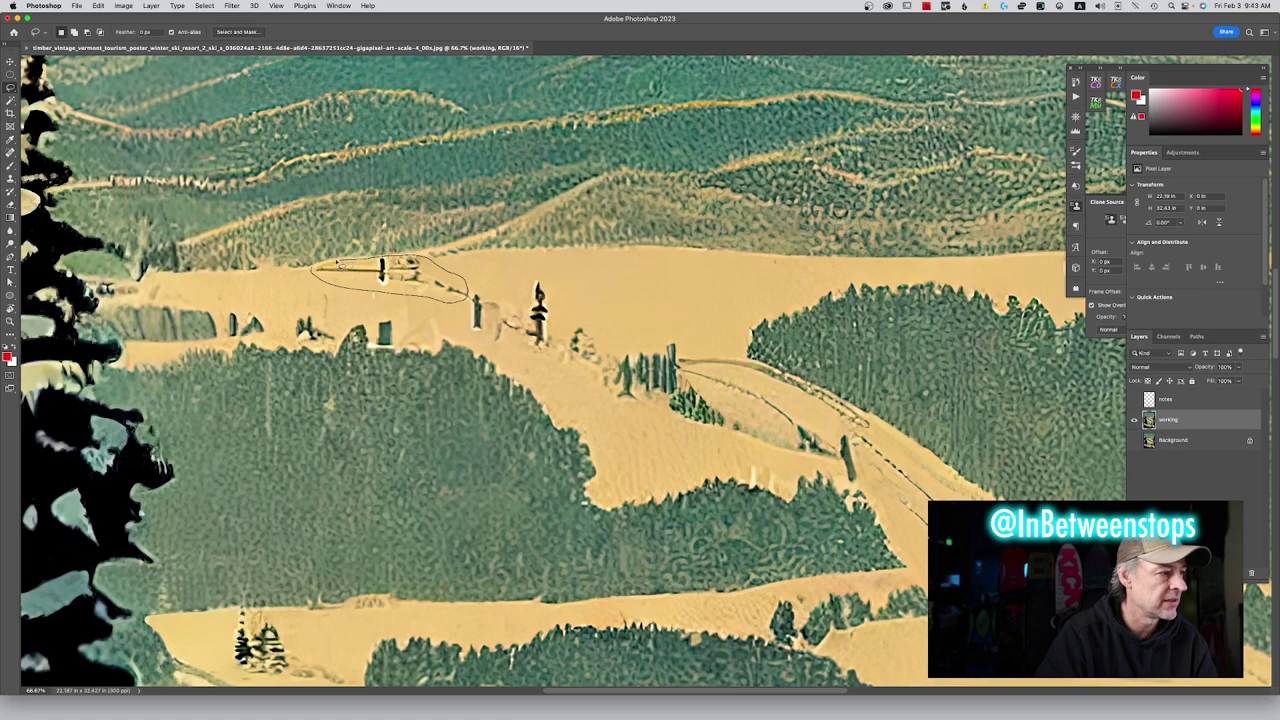
{"action": "left_click_drag", "start_coordinate": [314, 271], "coordinate": [316, 271]}
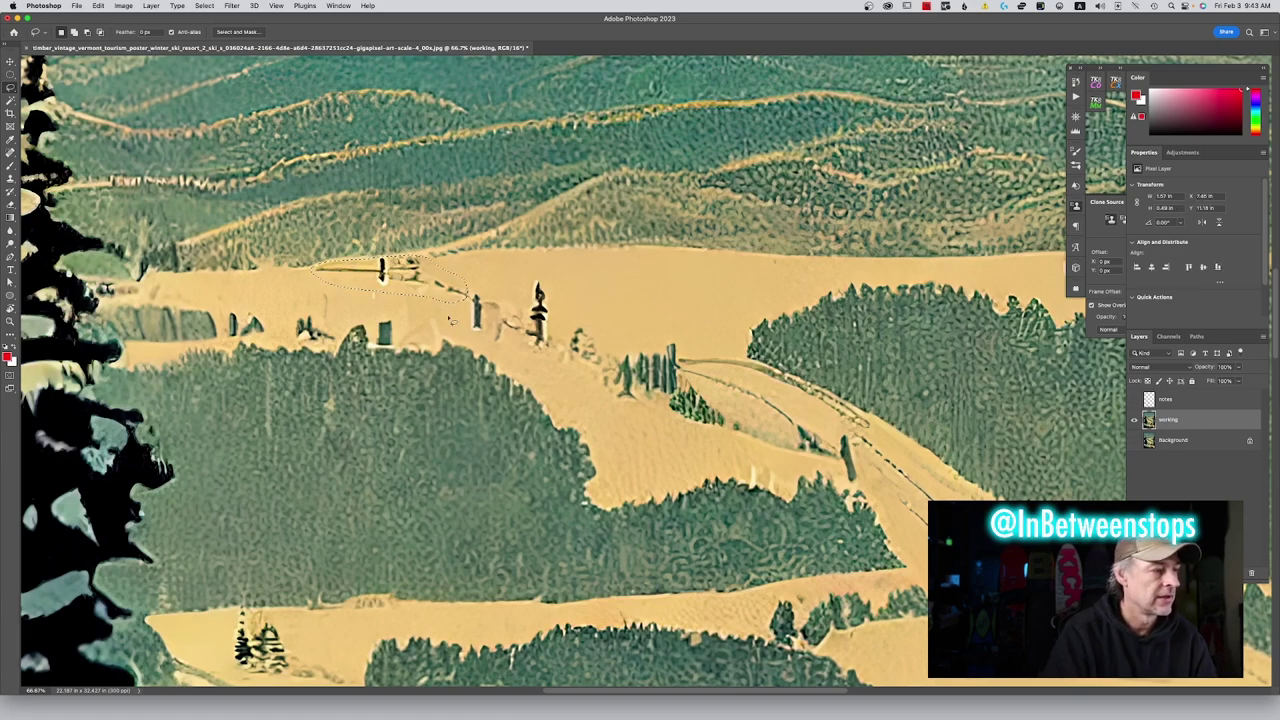
{"action": "key", "text": "shift+BackSpace"}
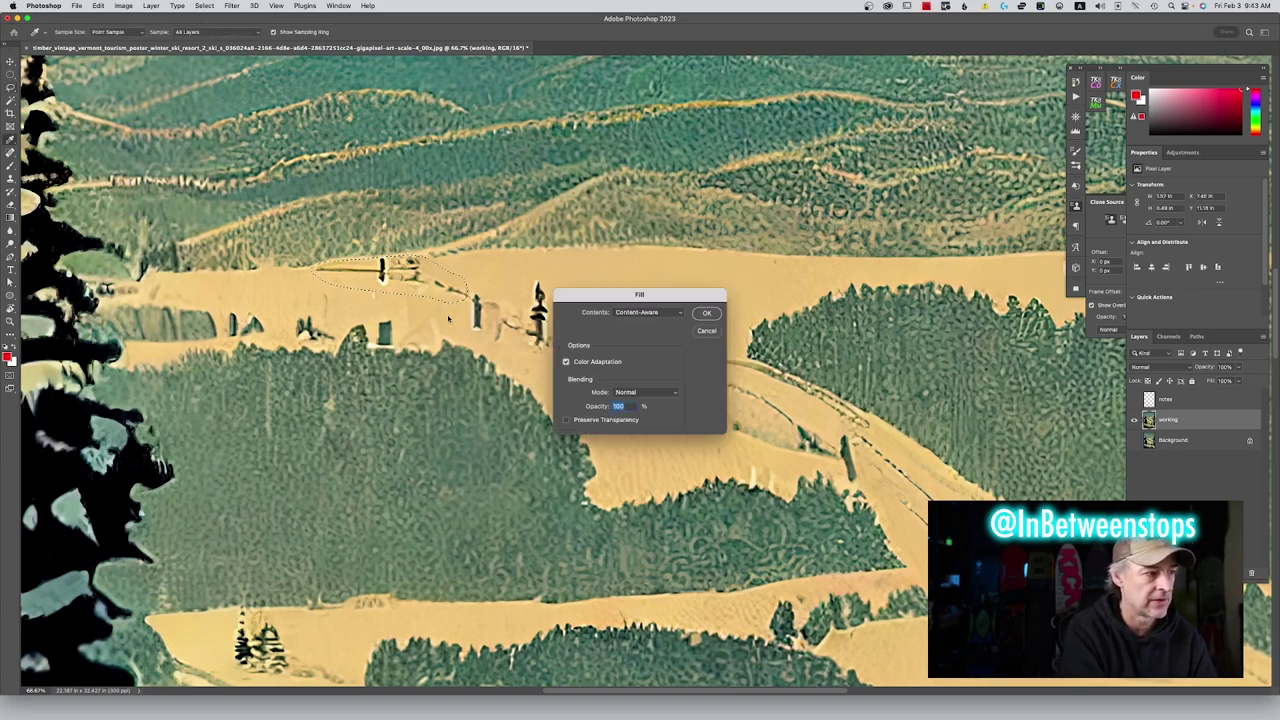
{"action": "key", "text": "Return"}
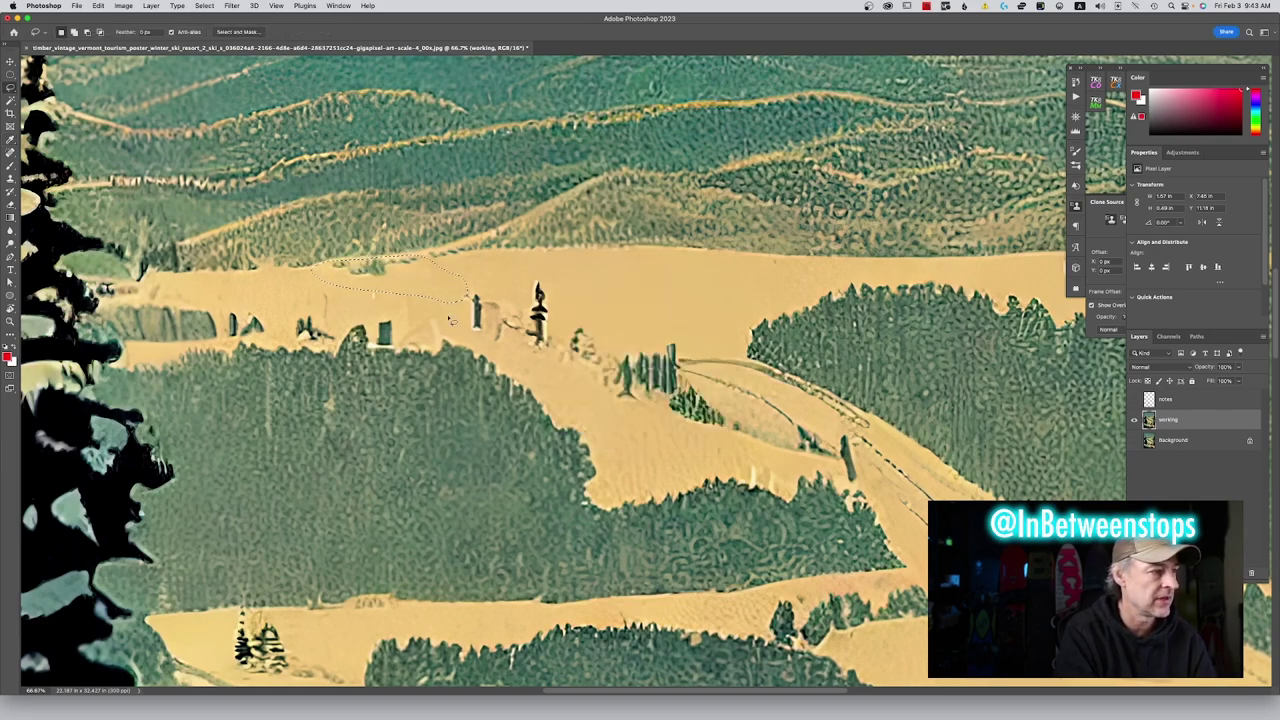
{"action": "left_click", "coordinate": [572, 293]}
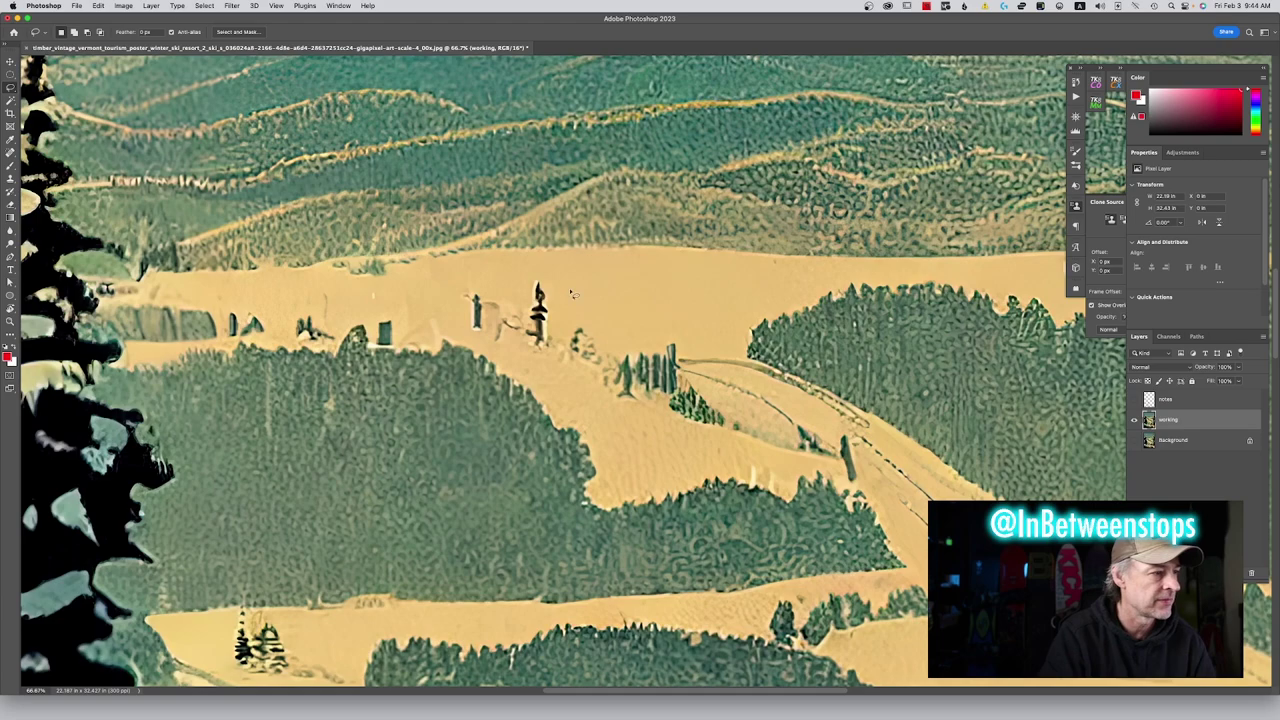
Lasso the cluster of small figures and Content-Aware fill them away
{"action": "left_click_drag", "start_coordinate": [517, 274], "coordinate": [449, 291]}
{"action": "mouse_move", "coordinate": [489, 343]}
{"action": "left_mouse_down"}
{"action": "mouse_move", "coordinate": [550, 374]}
{"action": "mouse_move", "coordinate": [604, 377]}
{"action": "mouse_move", "coordinate": [625, 348]}
{"action": "mouse_move", "coordinate": [617, 311]}
{"action": "mouse_move", "coordinate": [578, 286]}
{"action": "left_mouse_up"}
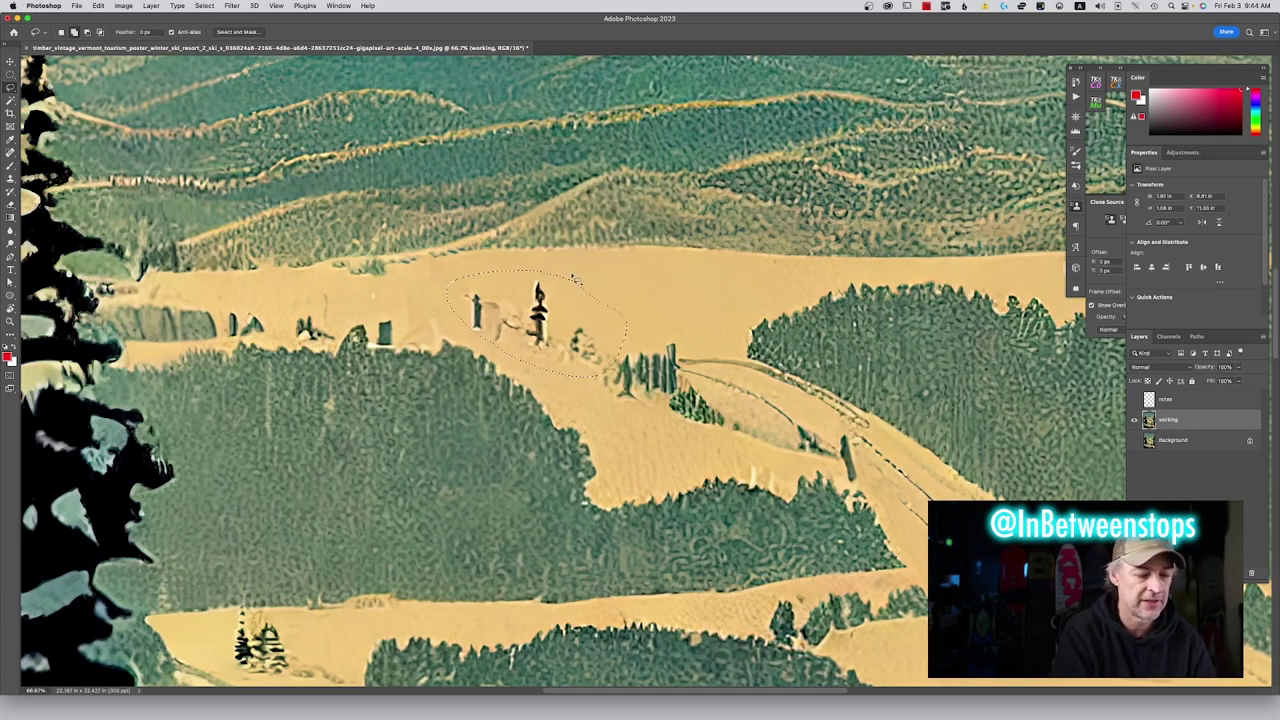
{"action": "key", "text": "shift+BackSpace"}
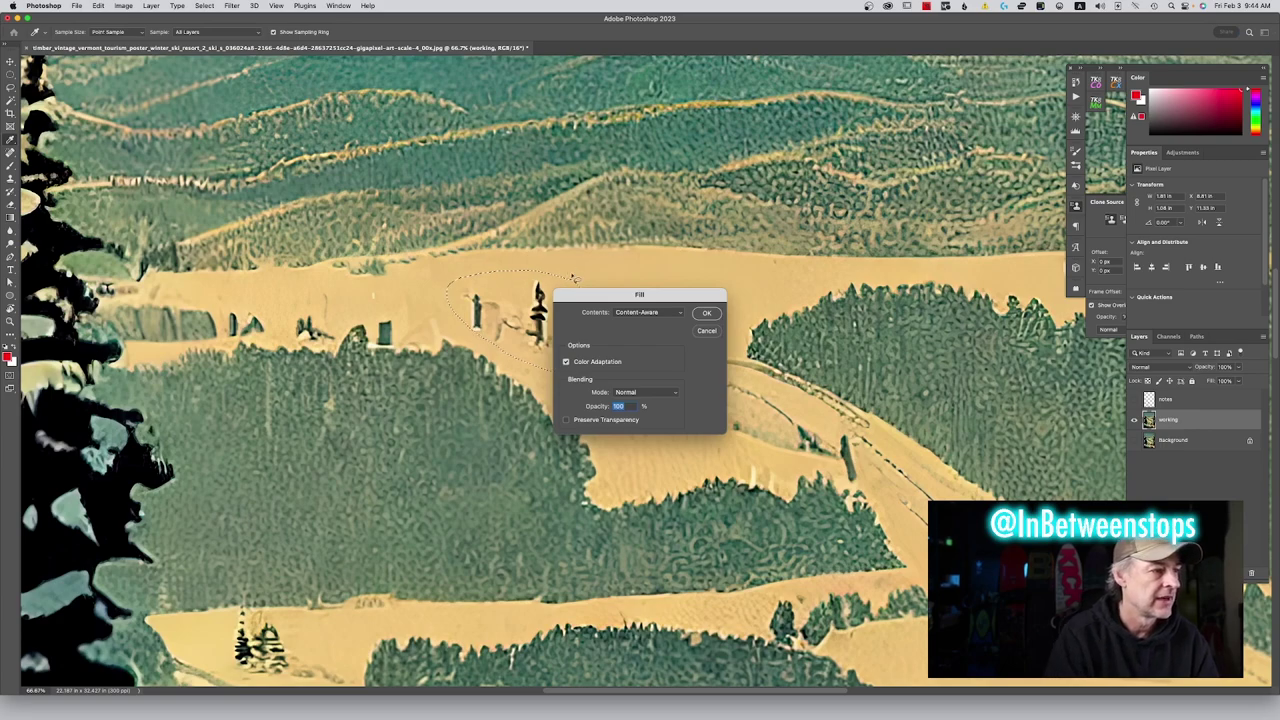
{"action": "key", "text": "Return"}
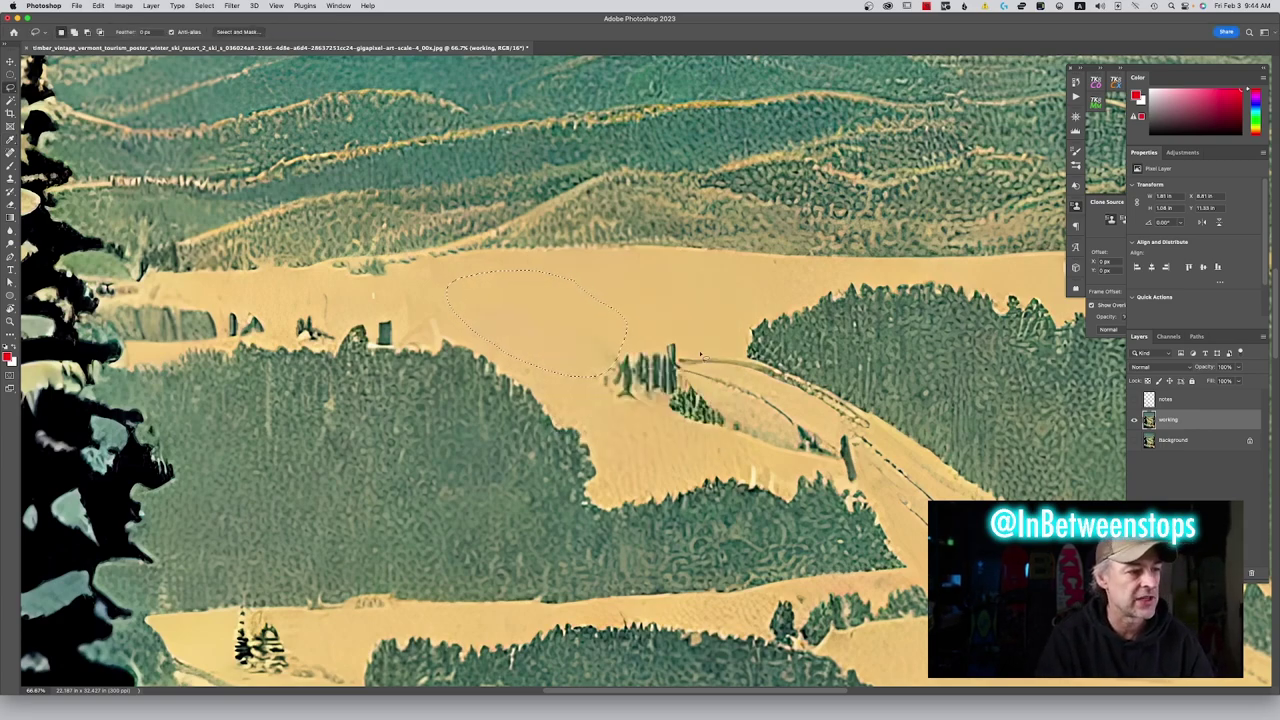
Content-Aware fill the dark marks and treeline specks on the left slope, then lasso the small tree
{"action": "mouse_move", "coordinate": [264, 304]}
{"action": "left_mouse_down"}
{"action": "mouse_move", "coordinate": [223, 316]}
{"action": "mouse_move", "coordinate": [230, 348]}
{"action": "mouse_move", "coordinate": [246, 345]}
{"action": "mouse_move", "coordinate": [231, 304]}
{"action": "left_mouse_up"}
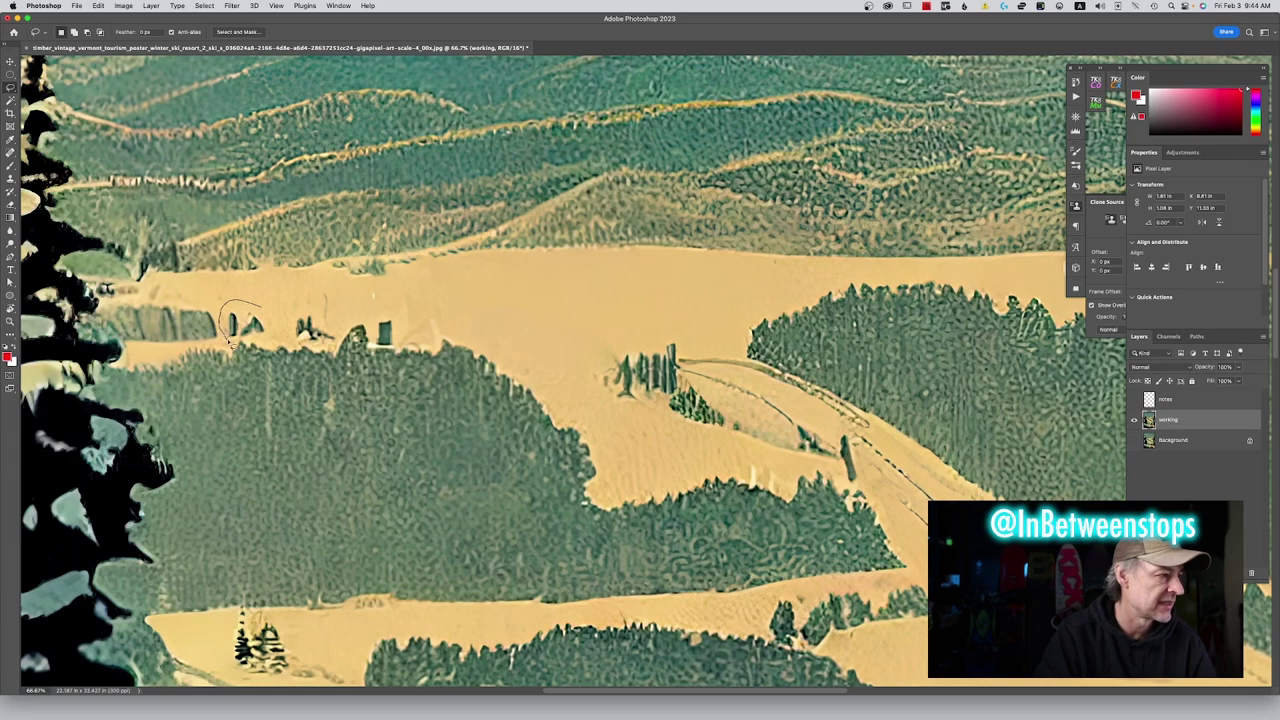
{"action": "left_click_drag", "start_coordinate": [277, 340], "coordinate": [256, 308]}
{"action": "key", "text": "shift+BackSpace"}
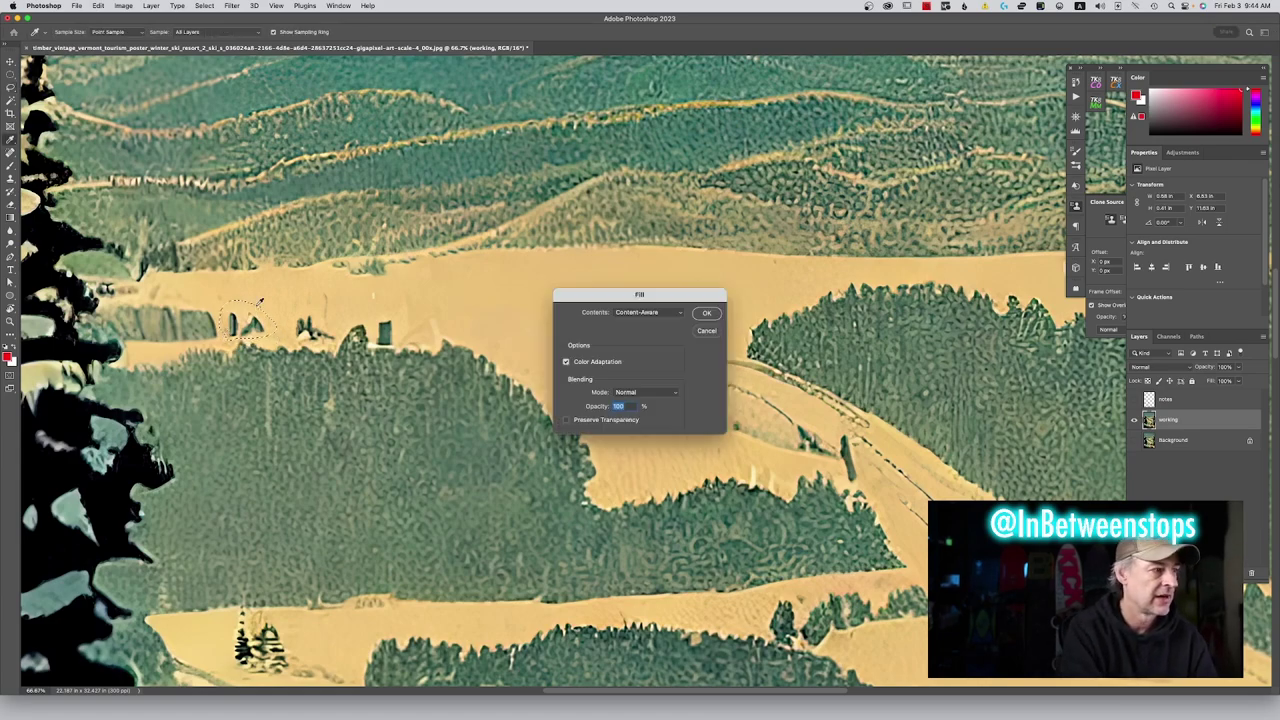
{"action": "key", "text": "Return"}
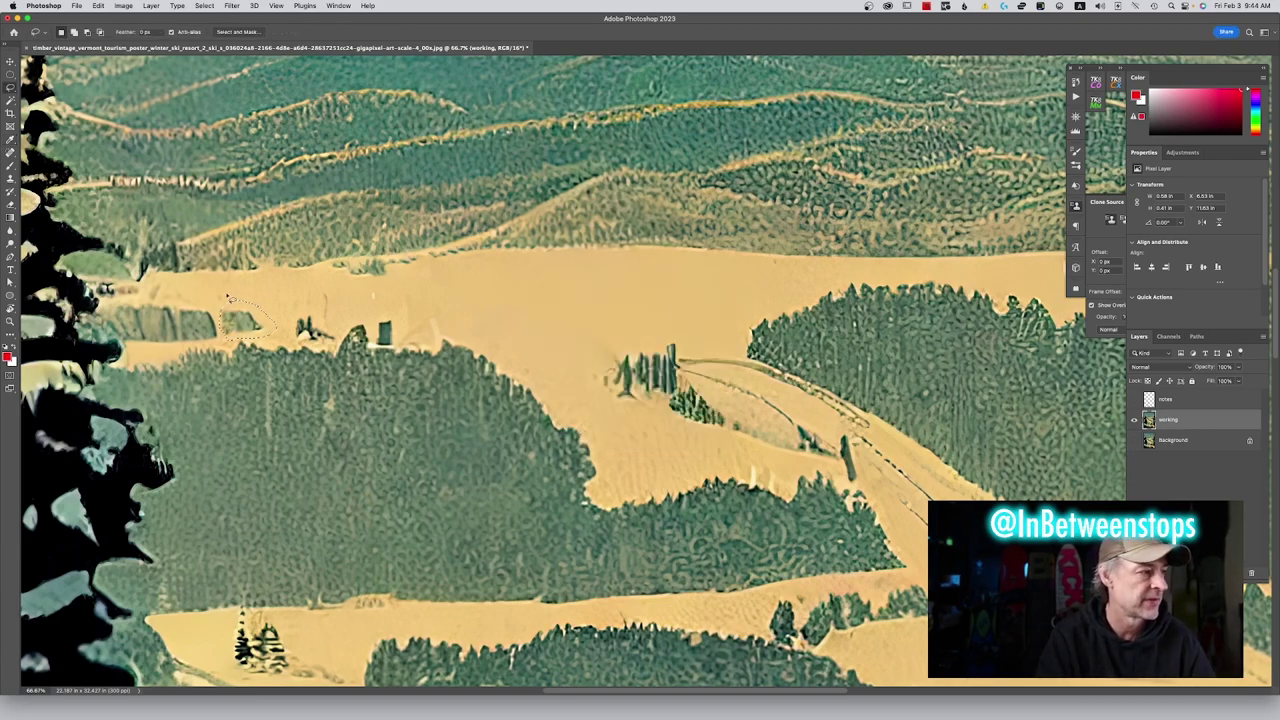
{"action": "mouse_move", "coordinate": [264, 306]}
{"action": "left_mouse_down"}
{"action": "mouse_move", "coordinate": [212, 305]}
{"action": "mouse_move", "coordinate": [193, 320]}
{"action": "mouse_move", "coordinate": [221, 341]}
{"action": "mouse_move", "coordinate": [258, 306]}
{"action": "left_mouse_up"}
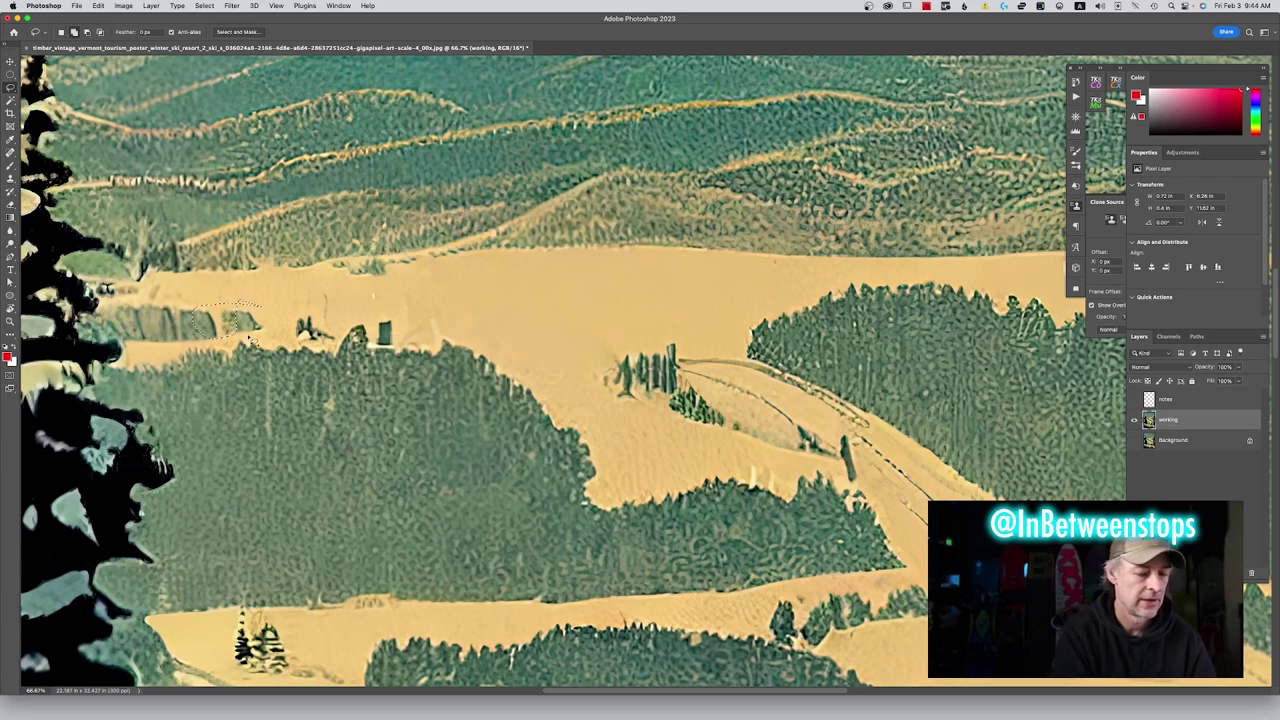
{"action": "key", "text": "shift+BackSpace"}
{"action": "key", "text": "Return"}
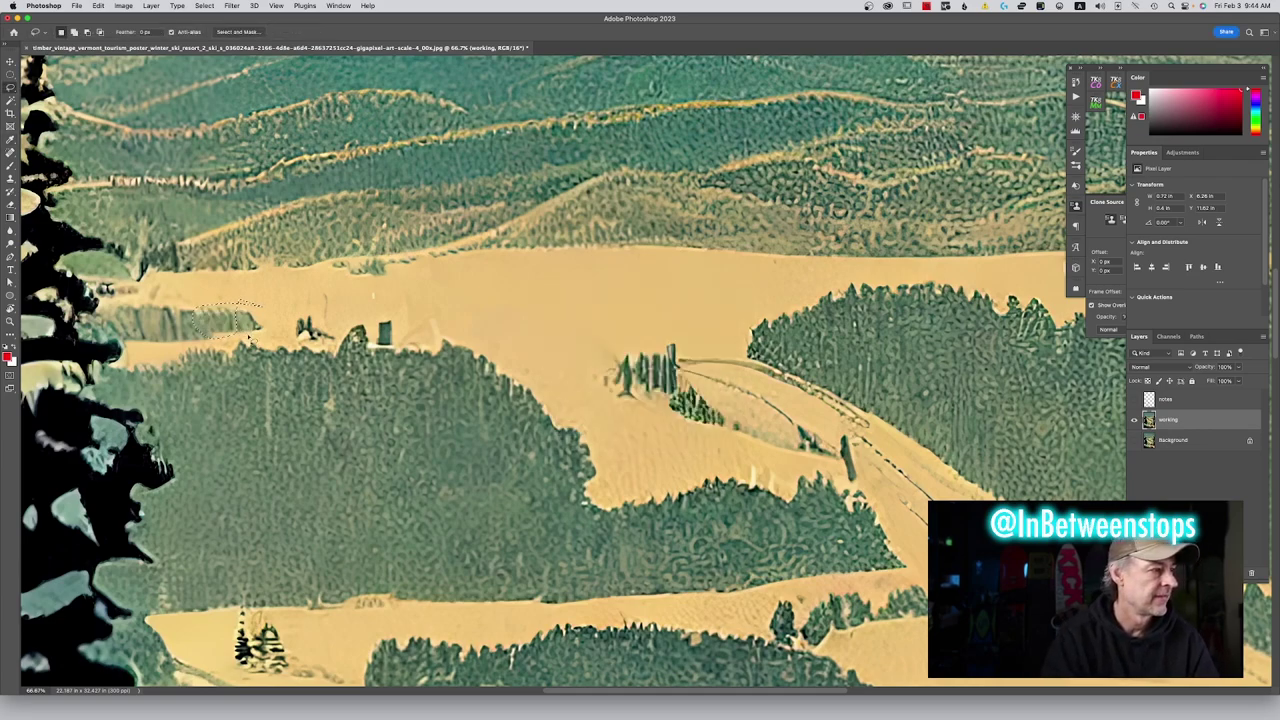
{"action": "key", "text": "super+d"}
{"action": "mouse_move", "coordinate": [313, 316]}
{"action": "left_mouse_down"}
{"action": "mouse_move", "coordinate": [289, 343]}
{"action": "mouse_move", "coordinate": [334, 353]}
{"action": "mouse_move", "coordinate": [337, 313]}
{"action": "mouse_move", "coordinate": [327, 292]}
{"action": "mouse_move", "coordinate": [300, 312]}
{"action": "left_mouse_up"}
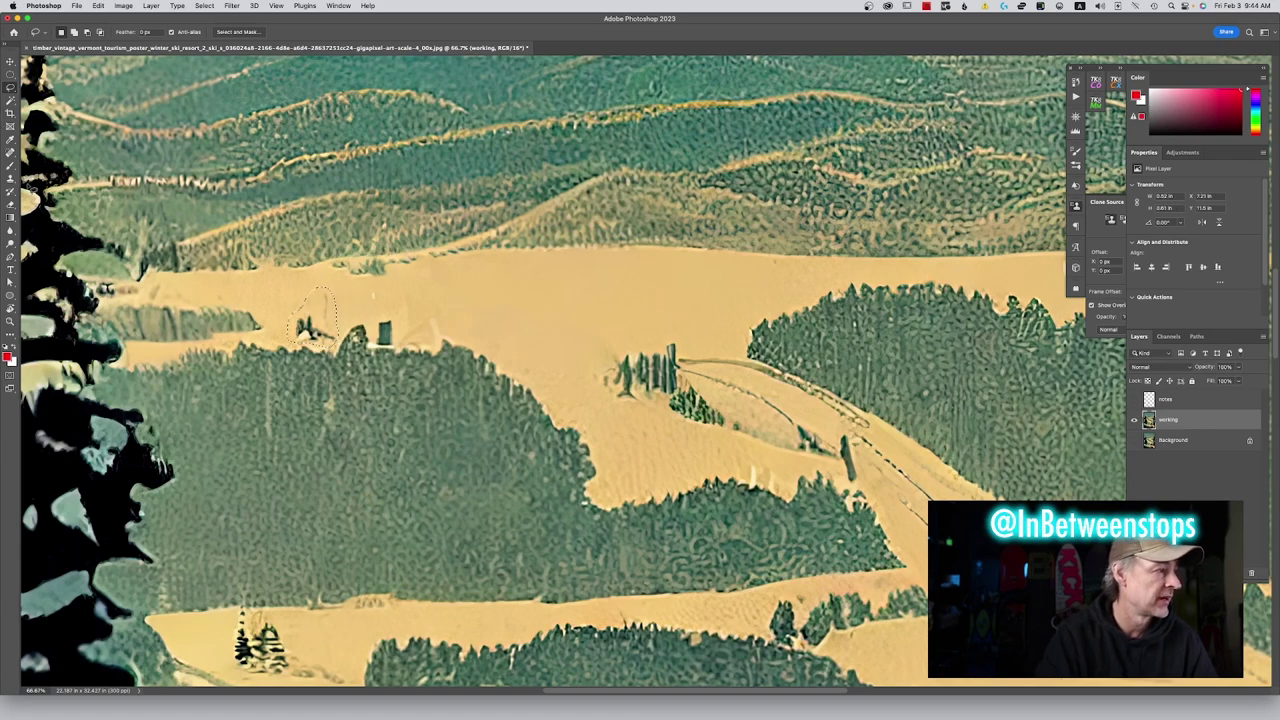
{"action": "left_click", "coordinate": [10, 180]}
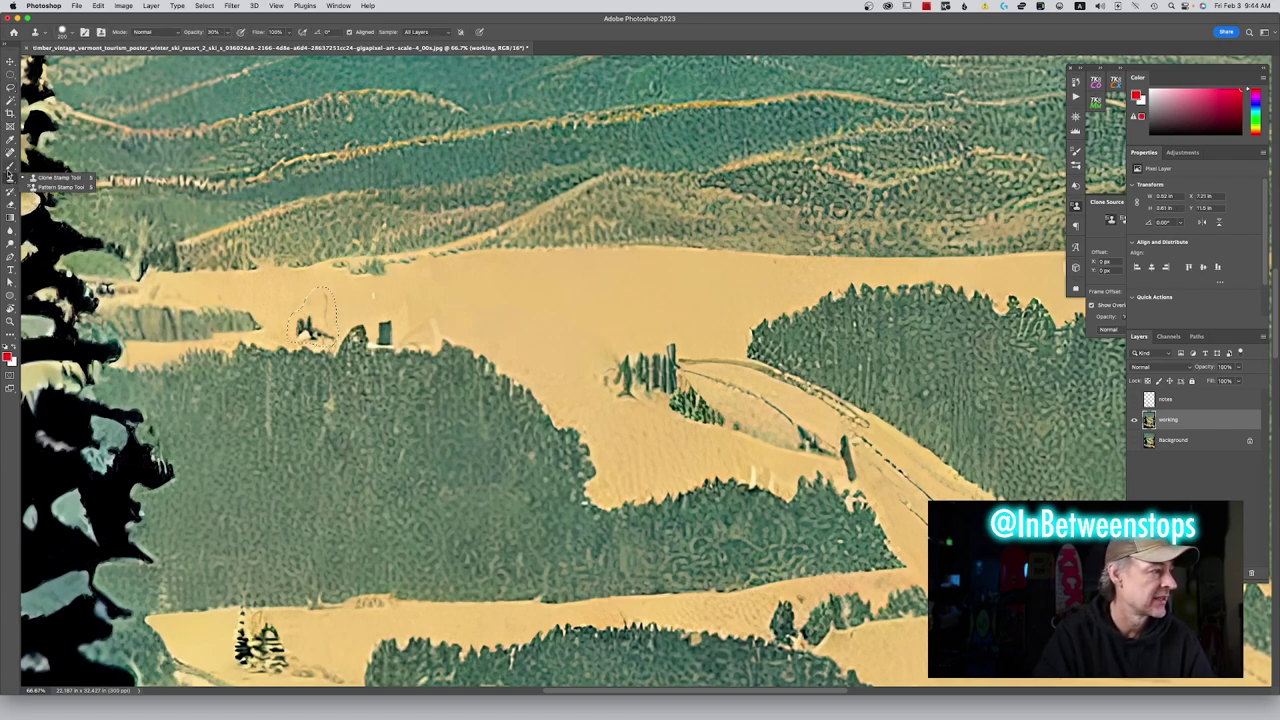
Use the Patch tool to replace the small tree and dark hut with plain snow
{"action": "left_click", "coordinate": [10, 153]}
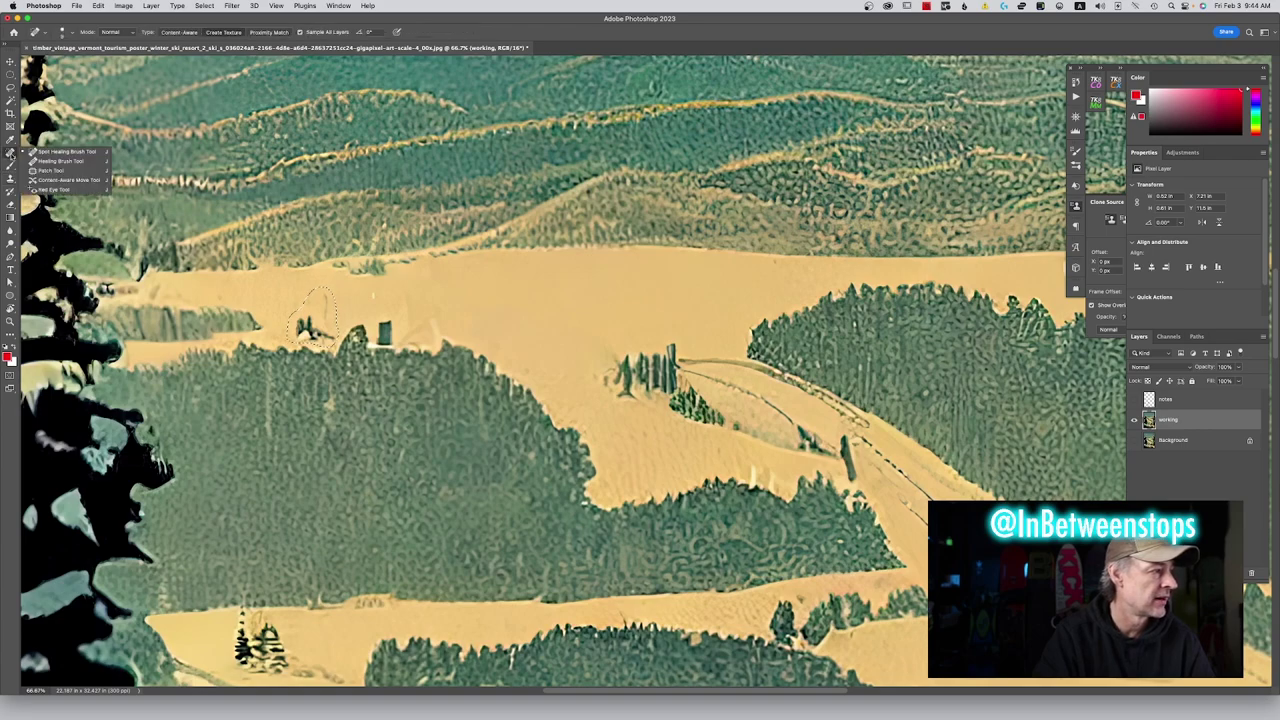
{"action": "left_click", "coordinate": [44, 171]}
{"action": "left_click_drag", "start_coordinate": [318, 318], "coordinate": [558, 322]}
{"action": "key", "text": "super+d"}
{"action": "mouse_move", "coordinate": [398, 319]}
{"action": "left_mouse_down"}
{"action": "mouse_move", "coordinate": [382, 315]}
{"action": "mouse_move", "coordinate": [390, 350]}
{"action": "mouse_move", "coordinate": [404, 348]}
{"action": "mouse_move", "coordinate": [394, 317]}
{"action": "mouse_move", "coordinate": [501, 310]}
{"action": "mouse_move", "coordinate": [534, 322]}
{"action": "left_mouse_up"}
{"action": "key", "text": "super+d"}
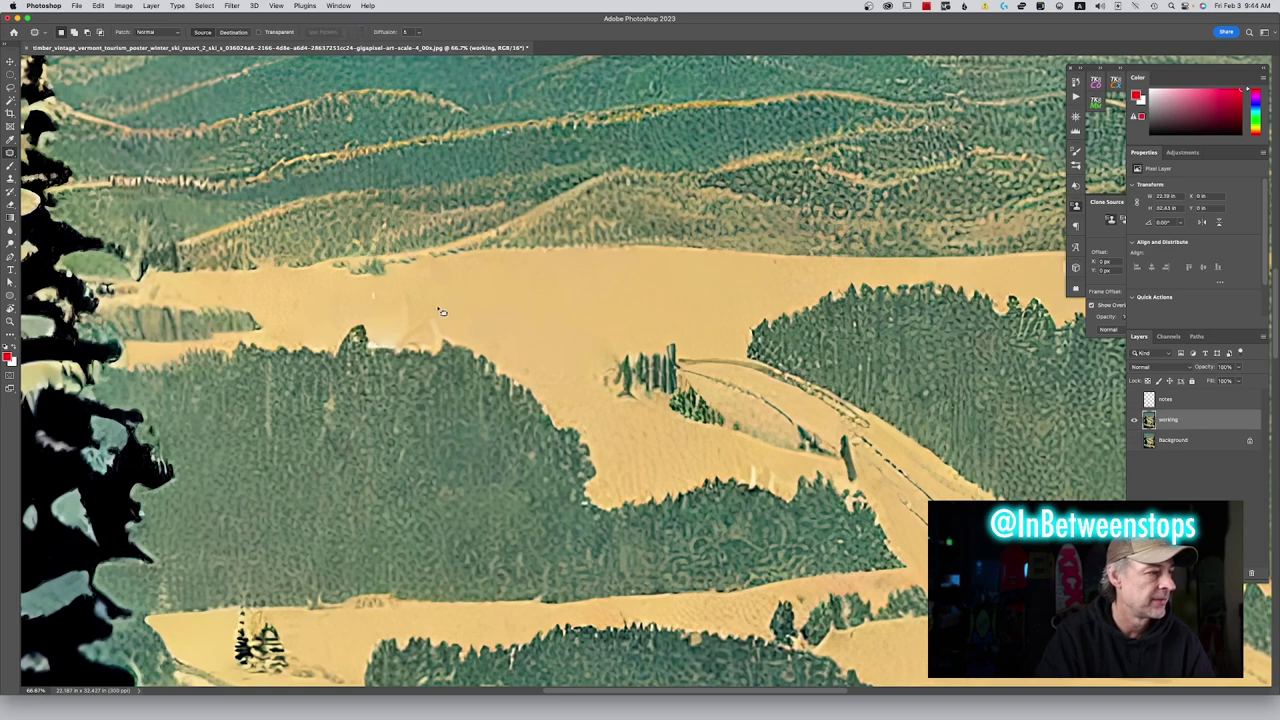
Patch away the dark spot and tree group on the lower-right slope, then pick the Clone Stamp tool
{"action": "mouse_move", "coordinate": [415, 294]}
{"action": "left_mouse_down"}
{"action": "mouse_move", "coordinate": [420, 339]}
{"action": "mouse_move", "coordinate": [449, 321]}
{"action": "mouse_move", "coordinate": [413, 294]}
{"action": "left_mouse_up"}
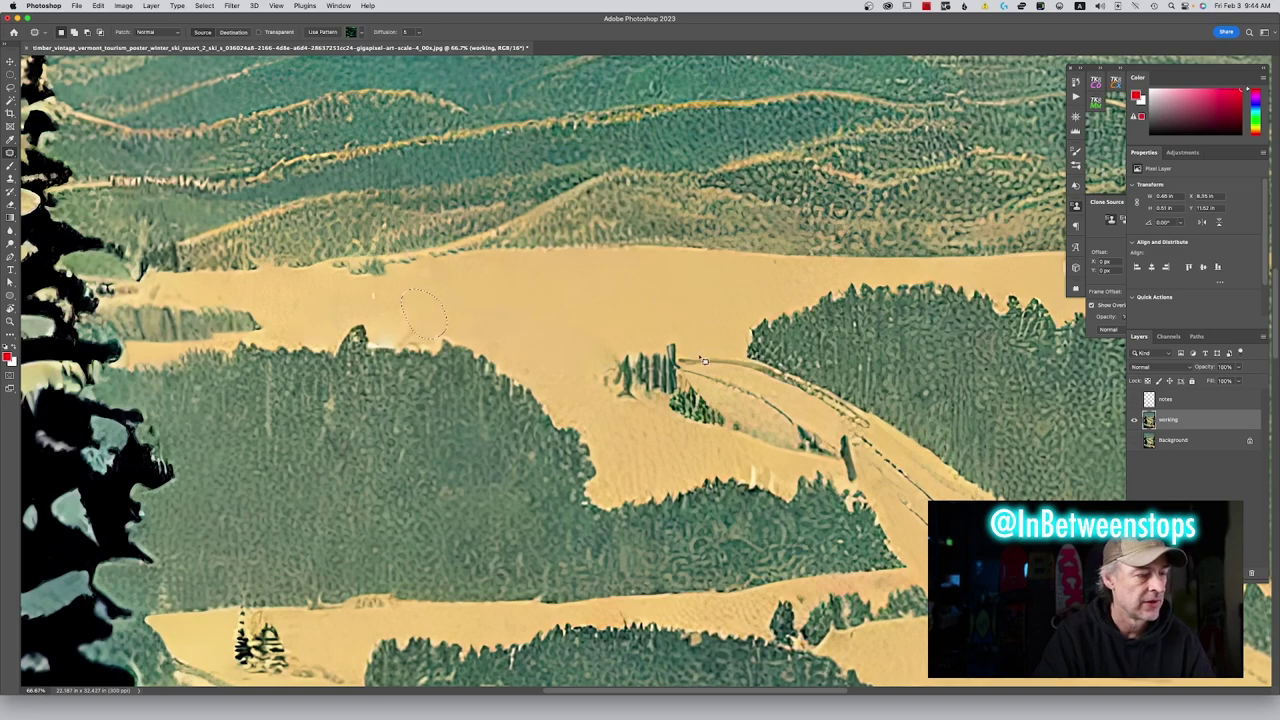
{"action": "left_click_drag", "start_coordinate": [697, 360], "coordinate": [560, 320]}
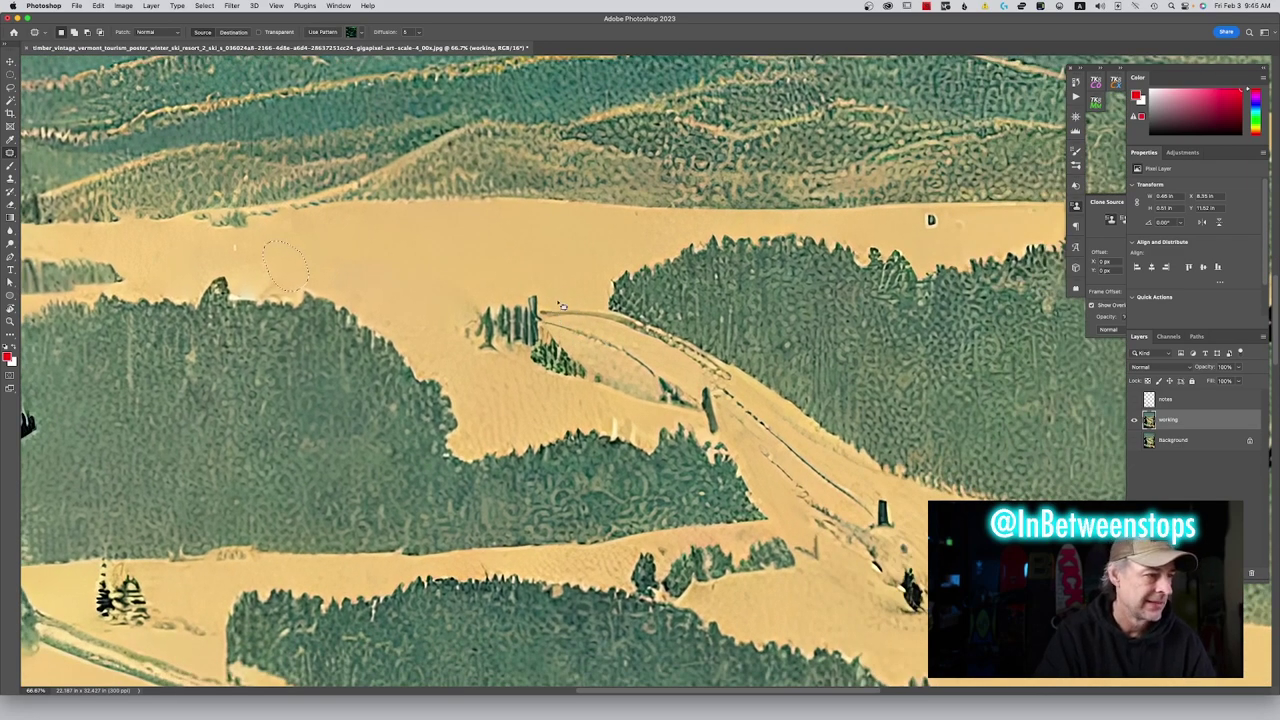
{"action": "mouse_move", "coordinate": [550, 302]}
{"action": "left_mouse_down"}
{"action": "mouse_move", "coordinate": [490, 298]}
{"action": "mouse_move", "coordinate": [456, 326]}
{"action": "mouse_move", "coordinate": [464, 375]}
{"action": "mouse_move", "coordinate": [575, 400]}
{"action": "mouse_move", "coordinate": [618, 394]}
{"action": "mouse_move", "coordinate": [592, 316]}
{"action": "mouse_move", "coordinate": [536, 296]}
{"action": "mouse_move", "coordinate": [625, 395]}
{"action": "left_mouse_up"}
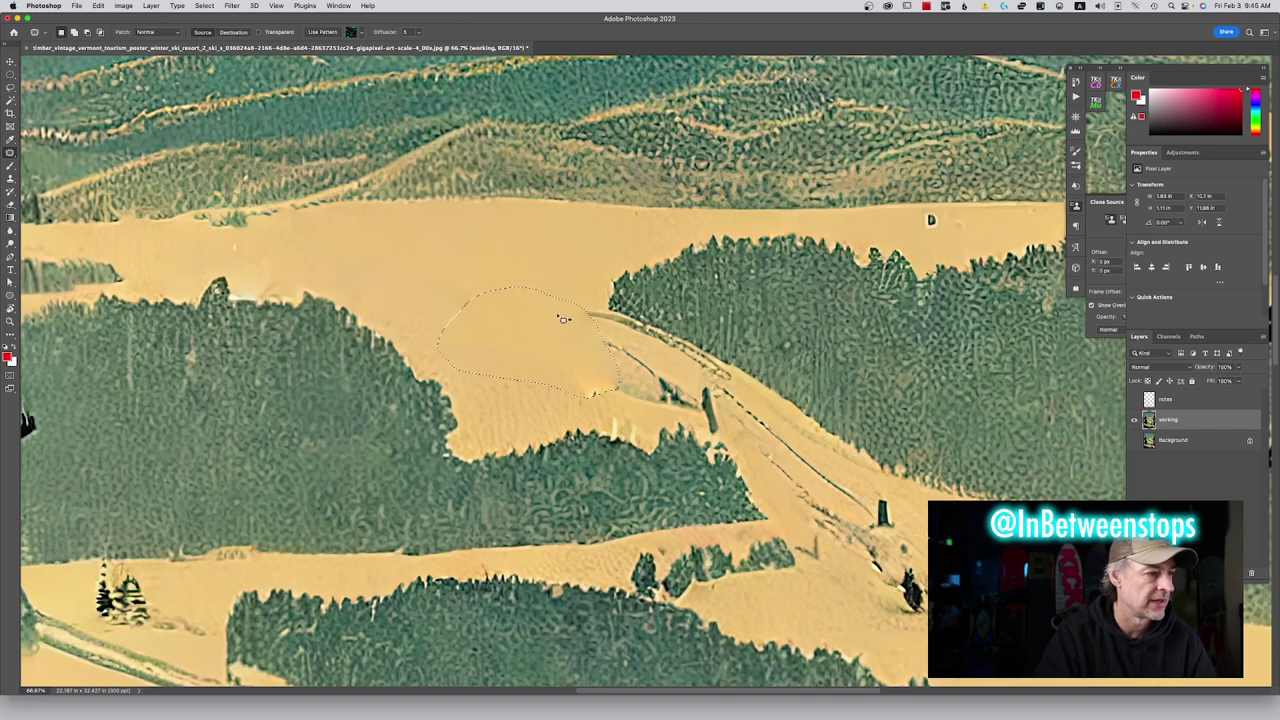
{"action": "key", "text": "super+d"}
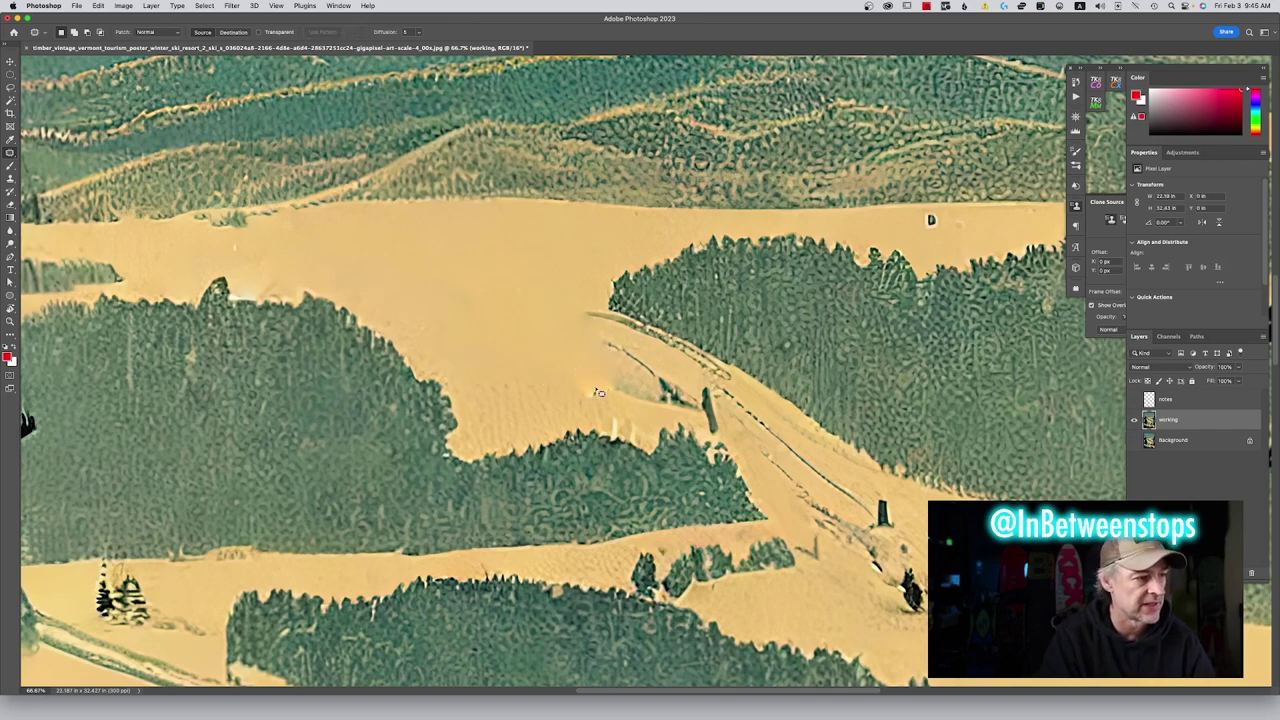
{"action": "left_click_drag", "start_coordinate": [521, 278], "coordinate": [518, 278]}
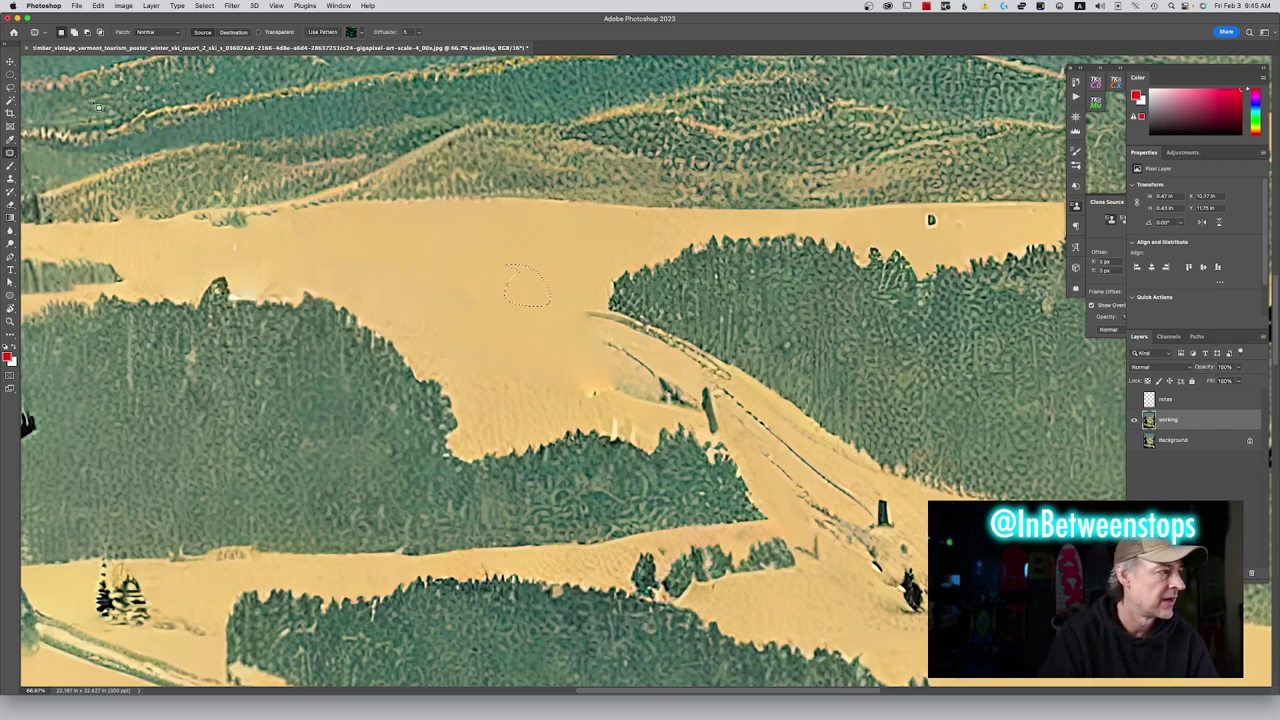
{"action": "left_click", "coordinate": [10, 153]}
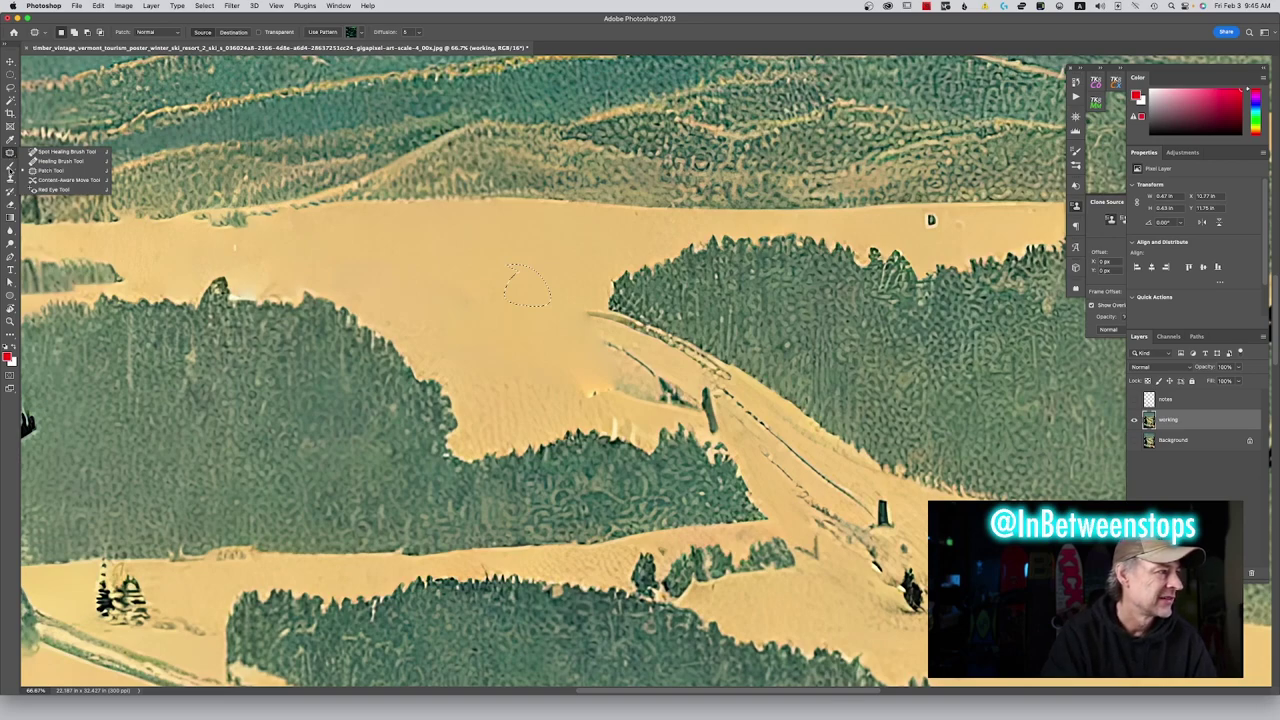
{"action": "key", "text": "s"}
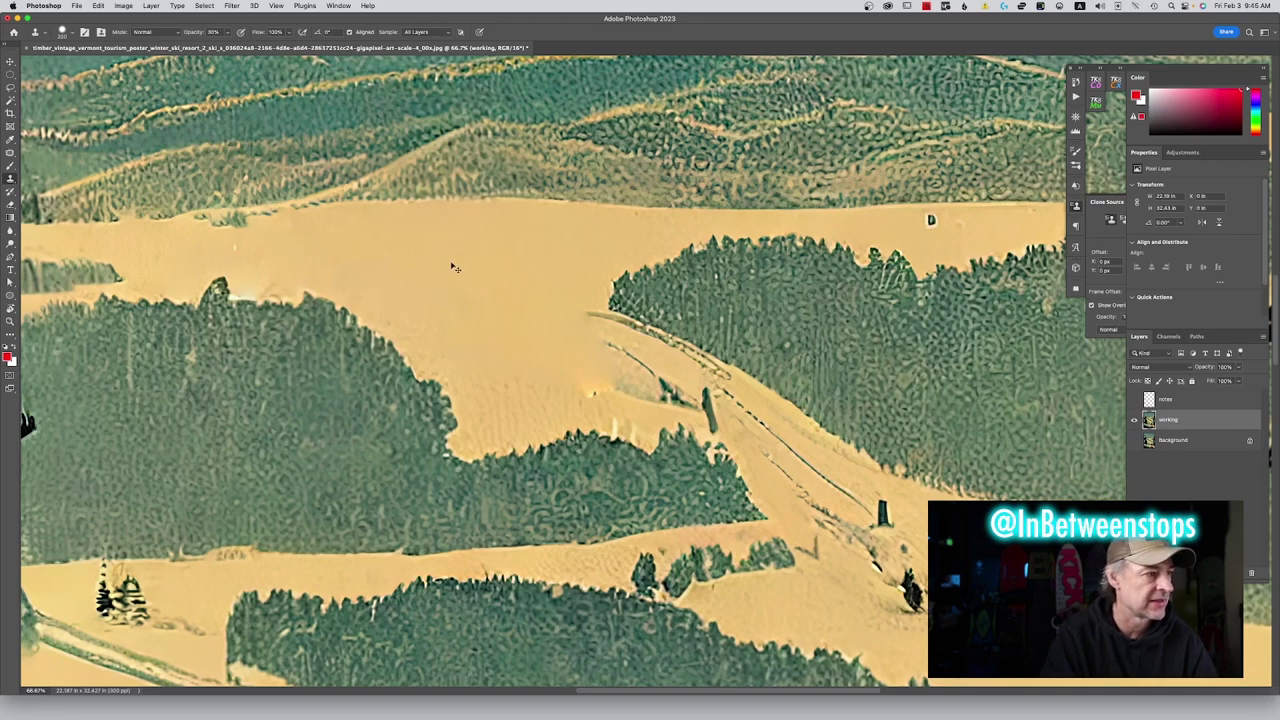
Clone clean snow over the rough spots, forest edge and dark post on the right slope
{"action": "left_click", "coordinate": [450, 262], "text": "alt"}
{"action": "key", "text": "bracketright"}
{"action": "key", "text": "bracketright"}
{"action": "key", "text": "bracketright"}
{"action": "key", "text": "bracketleft"}
{"action": "key", "text": "bracketleft"}
{"action": "key", "text": "bracketleft"}
{"action": "key", "text": "bracketleft"}
{"action": "key", "text": "bracketleft"}
{"action": "key", "text": "bracketleft"}
{"action": "key", "text": "bracketleft"}
{"action": "key", "text": "bracketleft"}
{"action": "mouse_move", "coordinate": [586, 386]}
{"action": "left_mouse_down"}
{"action": "mouse_move", "coordinate": [629, 390]}
{"action": "mouse_move", "coordinate": [591, 388]}
{"action": "mouse_move", "coordinate": [619, 363]}
{"action": "mouse_move", "coordinate": [599, 344]}
{"action": "mouse_move", "coordinate": [668, 379]}
{"action": "mouse_move", "coordinate": [672, 389]}
{"action": "mouse_move", "coordinate": [646, 392]}
{"action": "mouse_move", "coordinate": [689, 394]}
{"action": "left_mouse_up"}
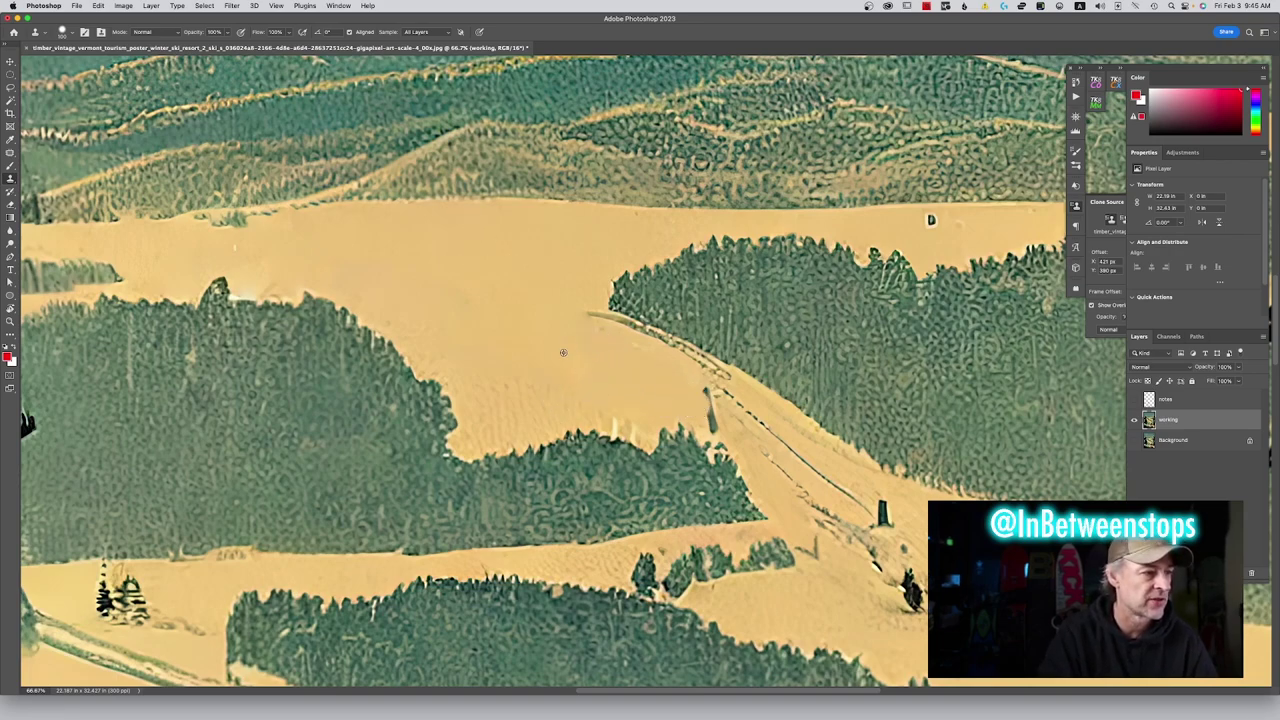
{"action": "left_click", "coordinate": [509, 352], "text": "alt"}
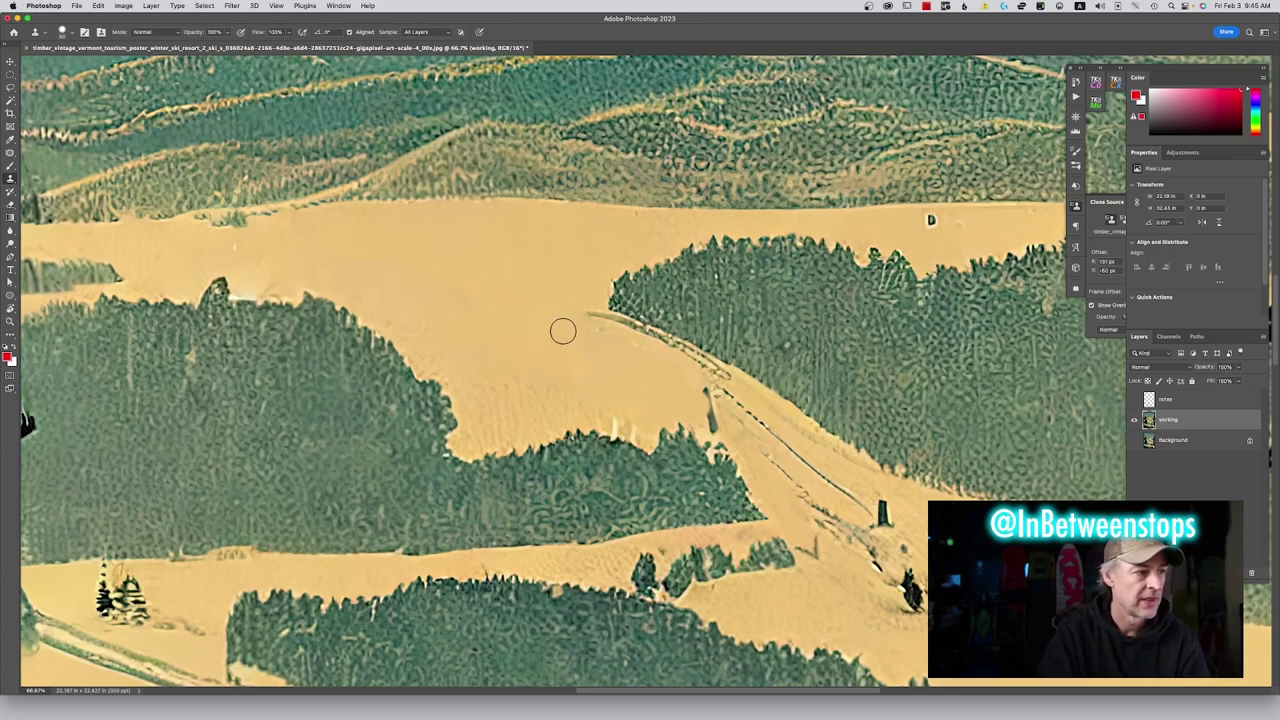
{"action": "mouse_move", "coordinate": [618, 323]}
{"action": "left_mouse_down"}
{"action": "mouse_move", "coordinate": [591, 317]}
{"action": "mouse_move", "coordinate": [617, 323]}
{"action": "mouse_move", "coordinate": [586, 331]}
{"action": "mouse_move", "coordinate": [682, 350]}
{"action": "mouse_move", "coordinate": [632, 327]}
{"action": "mouse_move", "coordinate": [728, 376]}
{"action": "left_mouse_up"}
{"action": "left_click", "coordinate": [552, 331], "text": "alt"}
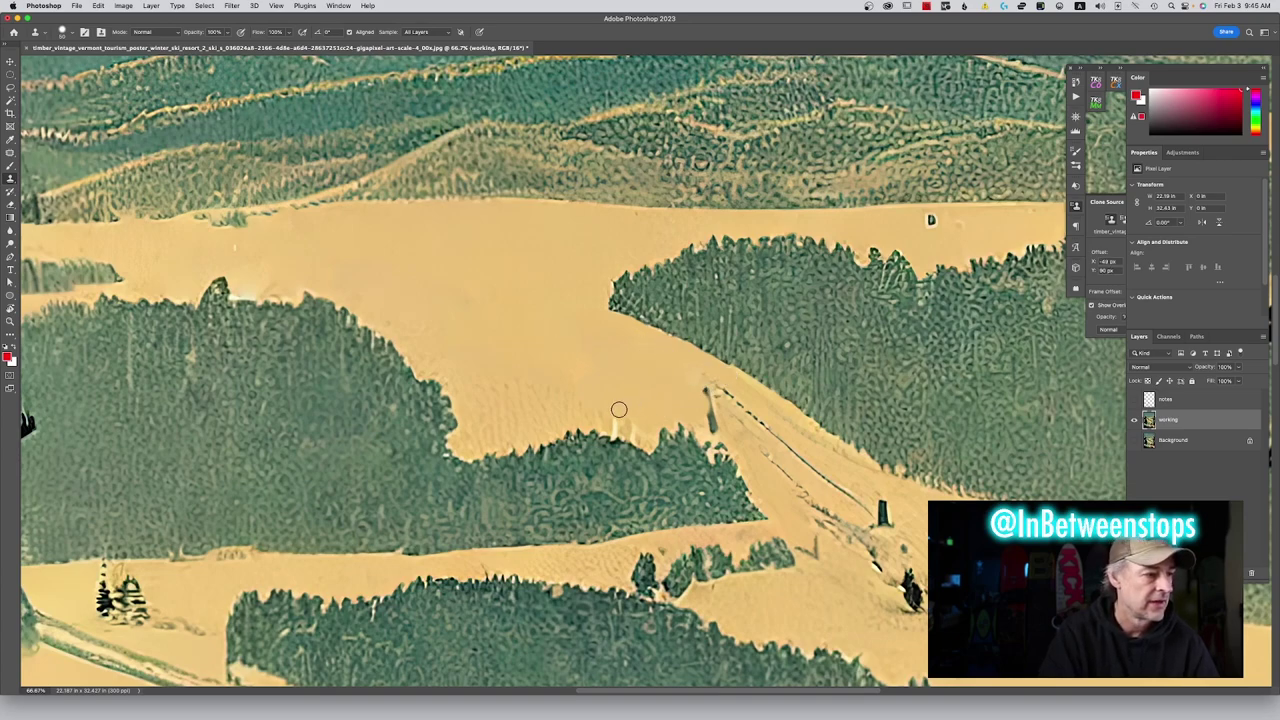
{"action": "left_click_drag", "start_coordinate": [598, 416], "coordinate": [612, 424]}
{"action": "left_click_drag", "start_coordinate": [608, 429], "coordinate": [644, 437]}
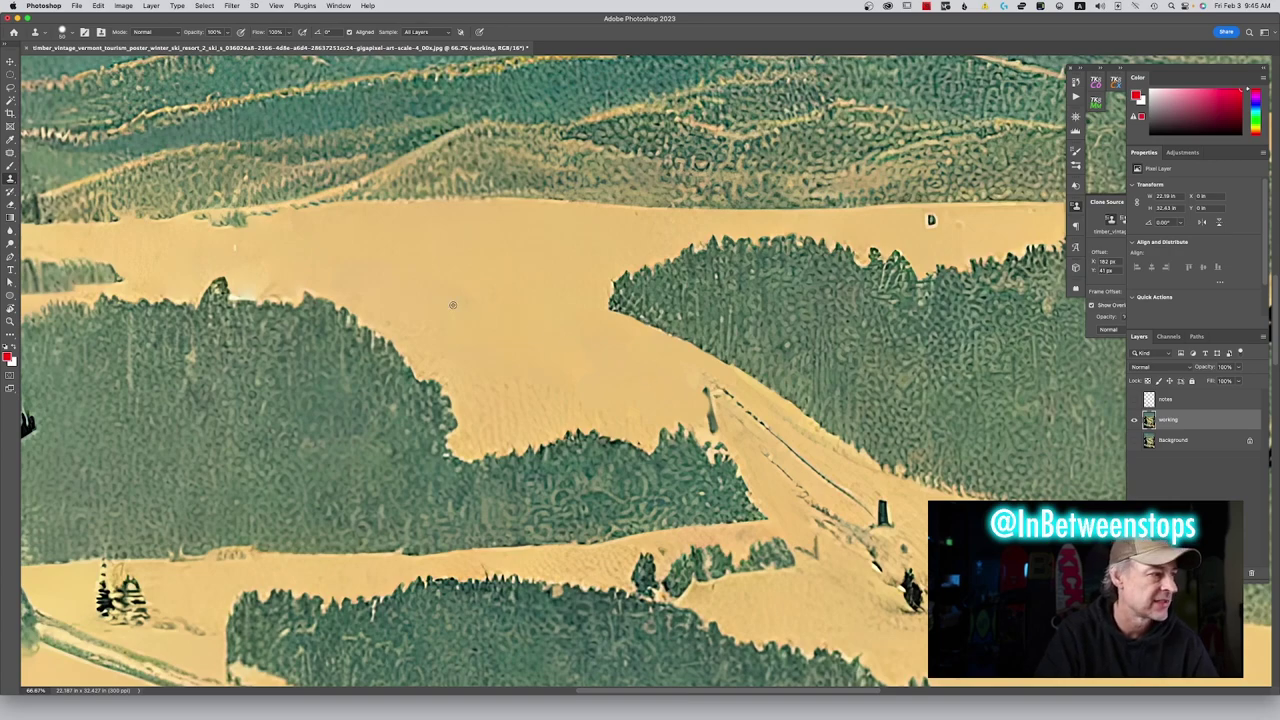
{"action": "left_click", "coordinate": [256, 255], "text": "alt"}
{"action": "left_click", "coordinate": [262, 289]}
{"action": "left_click", "coordinate": [304, 255], "text": "alt"}
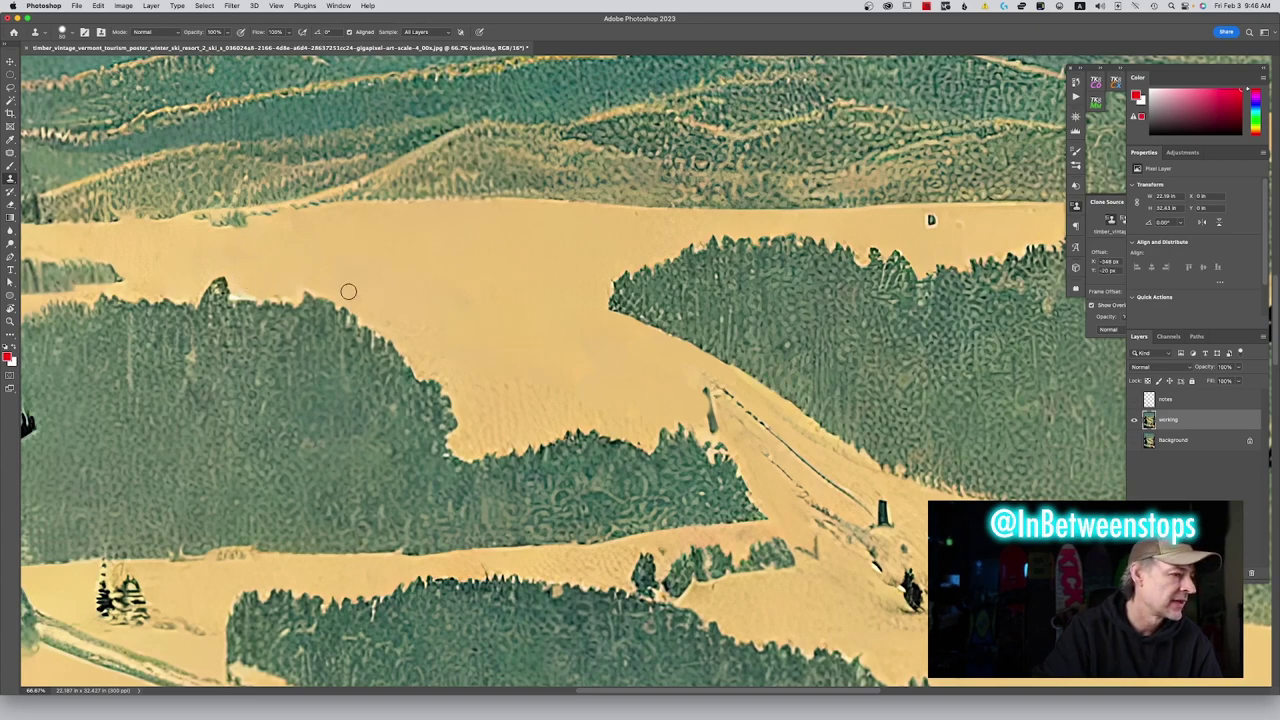
{"action": "left_click_drag", "start_coordinate": [706, 389], "coordinate": [711, 431]}
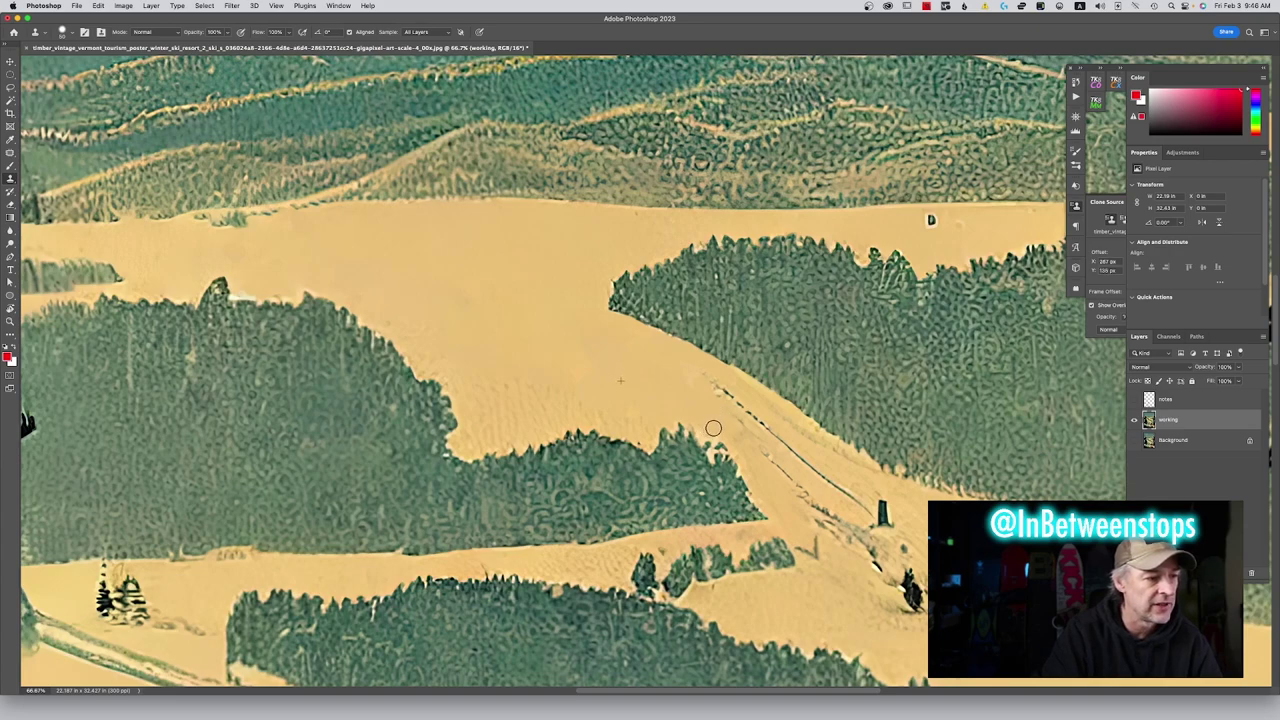
Clone snow over the ski-track line running down the right slope, resampling often
{"action": "left_click", "coordinate": [668, 379], "text": "alt"}
{"action": "left_click_drag", "start_coordinate": [689, 374], "coordinate": [755, 421]}
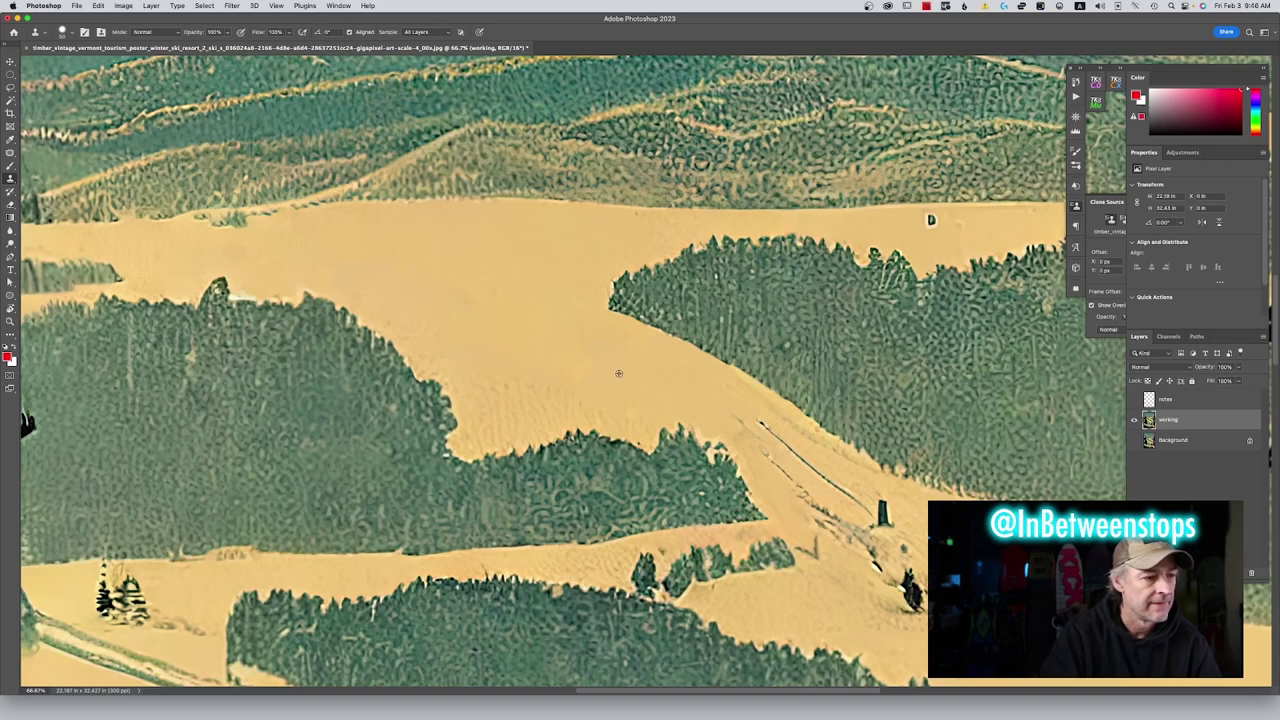
{"action": "left_click", "coordinate": [546, 328], "text": "alt"}
{"action": "left_click_drag", "start_coordinate": [751, 420], "coordinate": [857, 509]}
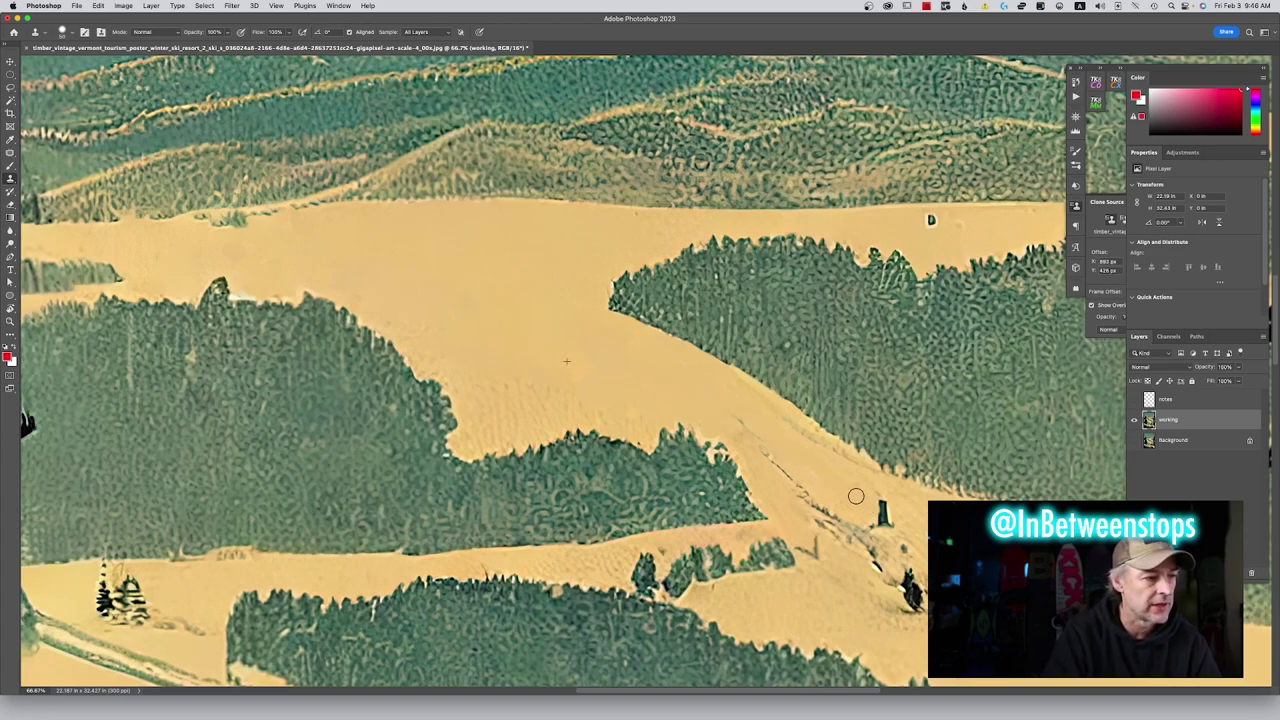
{"action": "left_click_drag", "start_coordinate": [723, 414], "coordinate": [820, 506]}
{"action": "mouse_move", "coordinate": [779, 443]}
{"action": "left_mouse_down"}
{"action": "mouse_move", "coordinate": [695, 373]}
{"action": "mouse_move", "coordinate": [803, 452]}
{"action": "left_mouse_up"}
{"action": "left_click_drag", "start_coordinate": [821, 496], "coordinate": [818, 491]}
{"action": "left_click", "coordinate": [698, 375], "text": "alt"}
{"action": "mouse_move", "coordinate": [697, 389]}
{"action": "left_mouse_down"}
{"action": "mouse_move", "coordinate": [749, 389]}
{"action": "mouse_move", "coordinate": [793, 431]}
{"action": "left_mouse_up"}
{"action": "left_click", "coordinate": [672, 377], "text": "alt"}
{"action": "mouse_move", "coordinate": [741, 395]}
{"action": "left_mouse_down"}
{"action": "mouse_move", "coordinate": [872, 473]}
{"action": "mouse_move", "coordinate": [905, 532]}
{"action": "left_mouse_up"}
{"action": "left_click", "coordinate": [825, 466], "text": "alt"}
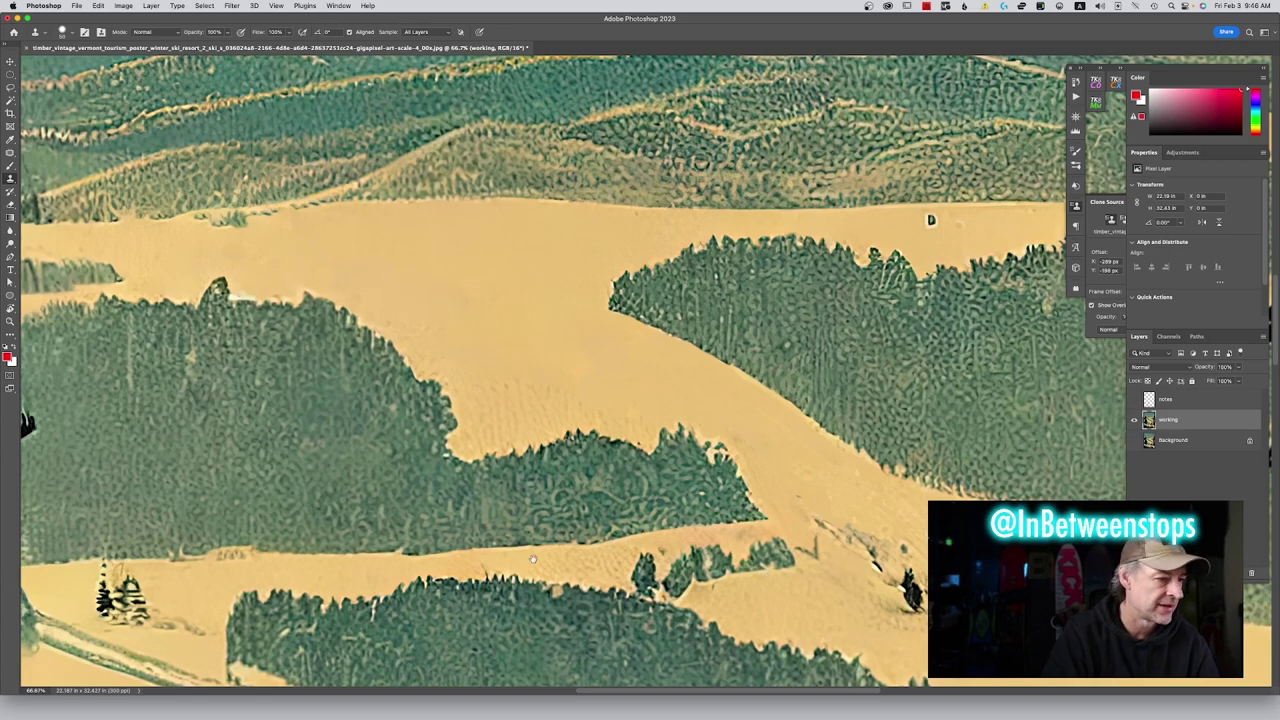
Patch the skier on the lower slope with clean snow using the Patch tool, then deselect
{"action": "scroll", "coordinate": [533, 560], "scroll_direction": "down", "scroll_amount": 3}
{"action": "scroll", "coordinate": [533, 560], "scroll_direction": "right", "scroll_amount": 2}
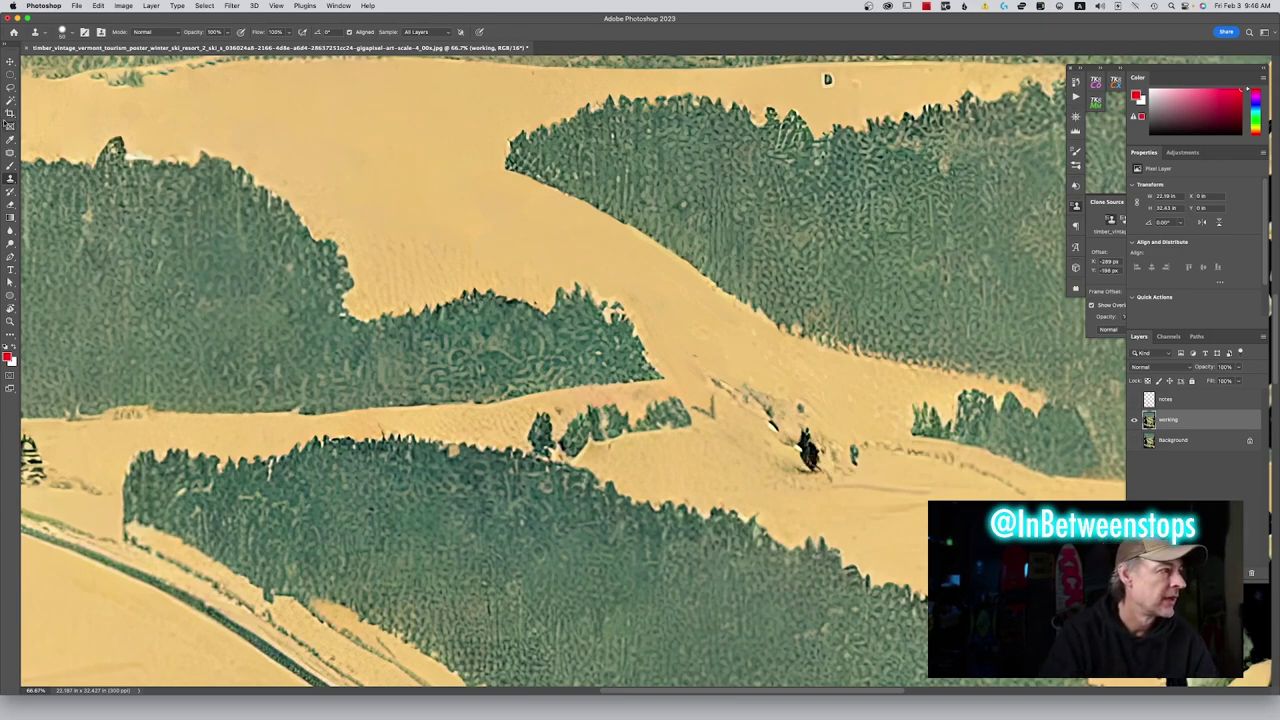
{"action": "left_click", "coordinate": [10, 152]}
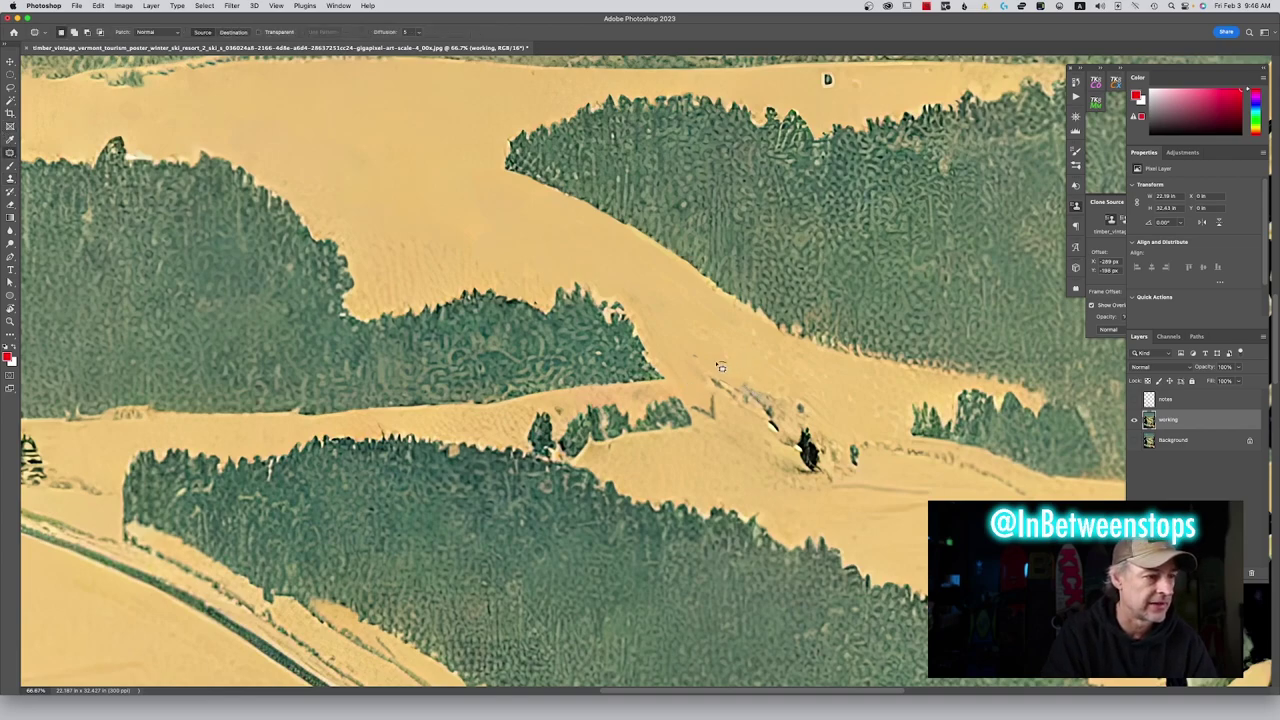
{"action": "mouse_move", "coordinate": [757, 491]}
{"action": "left_mouse_down"}
{"action": "mouse_move", "coordinate": [848, 510]}
{"action": "mouse_move", "coordinate": [862, 430]}
{"action": "mouse_move", "coordinate": [718, 364]}
{"action": "mouse_move", "coordinate": [520, 240]}
{"action": "mouse_move", "coordinate": [437, 166]}
{"action": "mouse_move", "coordinate": [394, 149]}
{"action": "mouse_move", "coordinate": [446, 201]}
{"action": "mouse_move", "coordinate": [400, 160]}
{"action": "mouse_move", "coordinate": [390, 167]}
{"action": "left_mouse_up"}
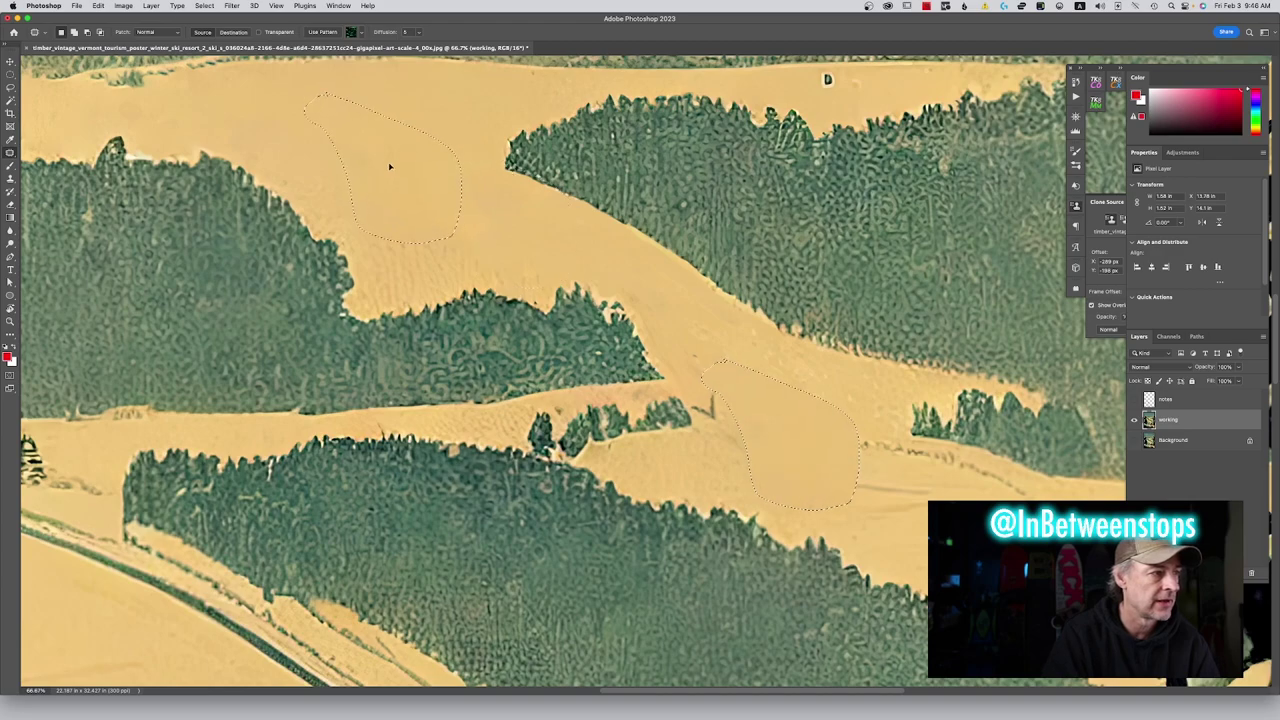
{"action": "key", "text": "ctrl+d"}
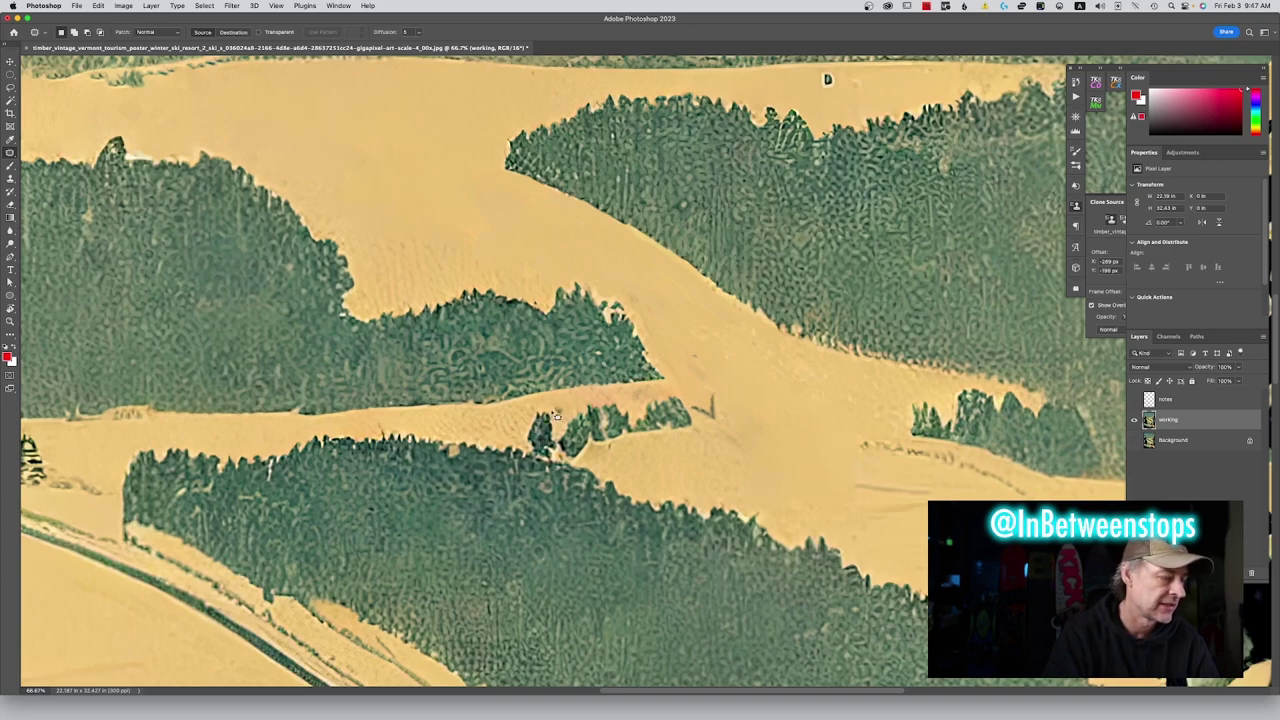
{"action": "left_click", "coordinate": [10, 152]}
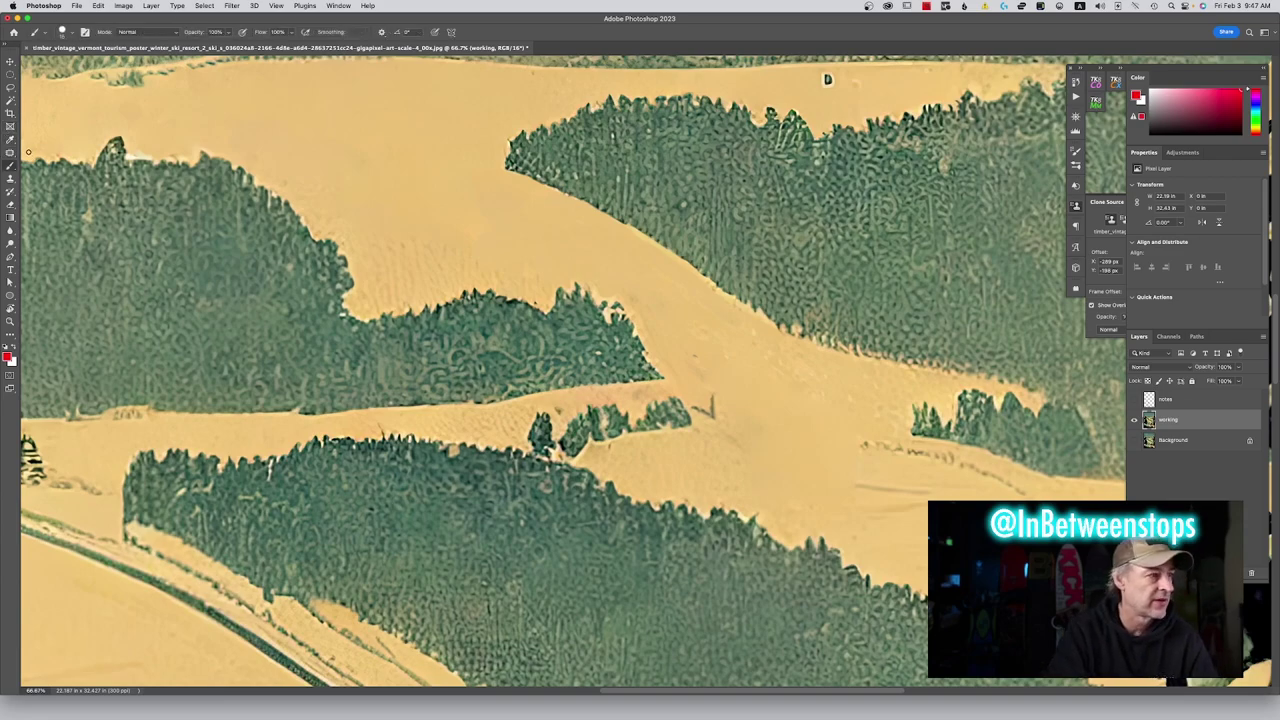
Brush the sampled tan snow colour at 20% opacity over the small dark tree cluster
{"action": "left_click", "coordinate": [390, 169], "text": "alt"}
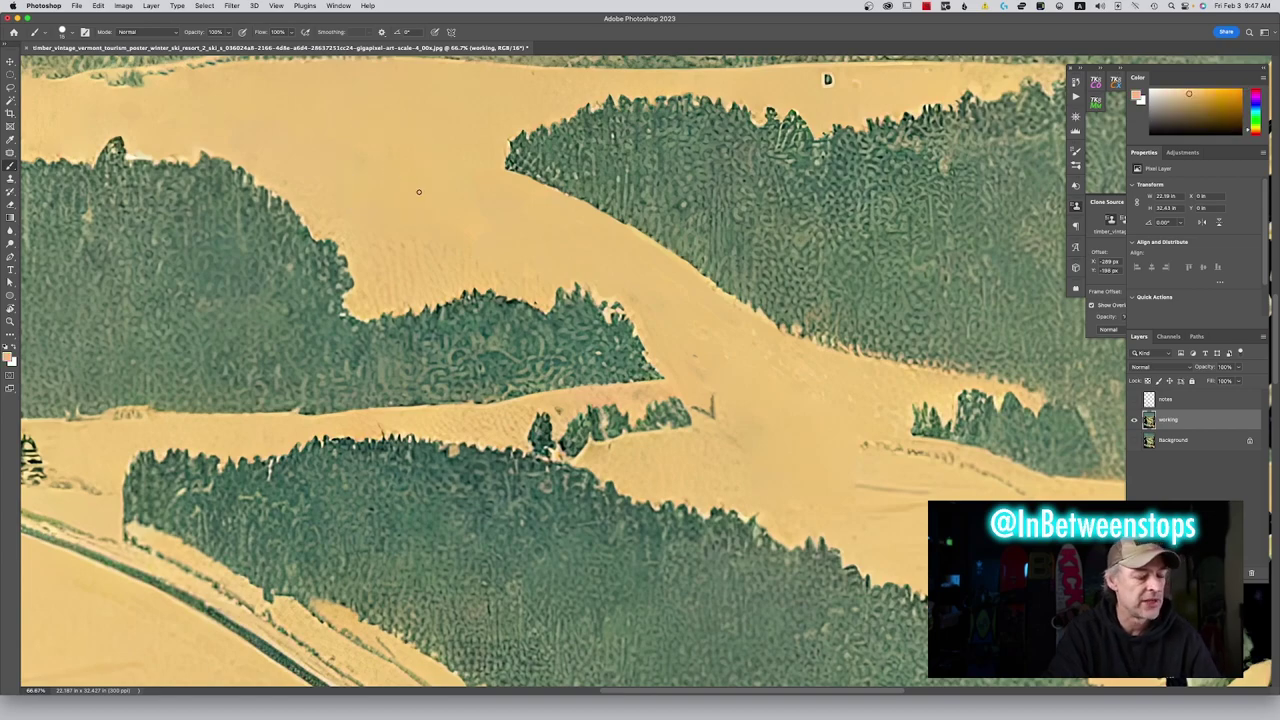
{"action": "key", "text": "bracketright"}
{"action": "key", "text": "bracketright"}
{"action": "key", "text": "bracketright"}
{"action": "key", "text": "bracketright"}
{"action": "key", "text": "bracketright"}
{"action": "key", "text": "bracketright"}
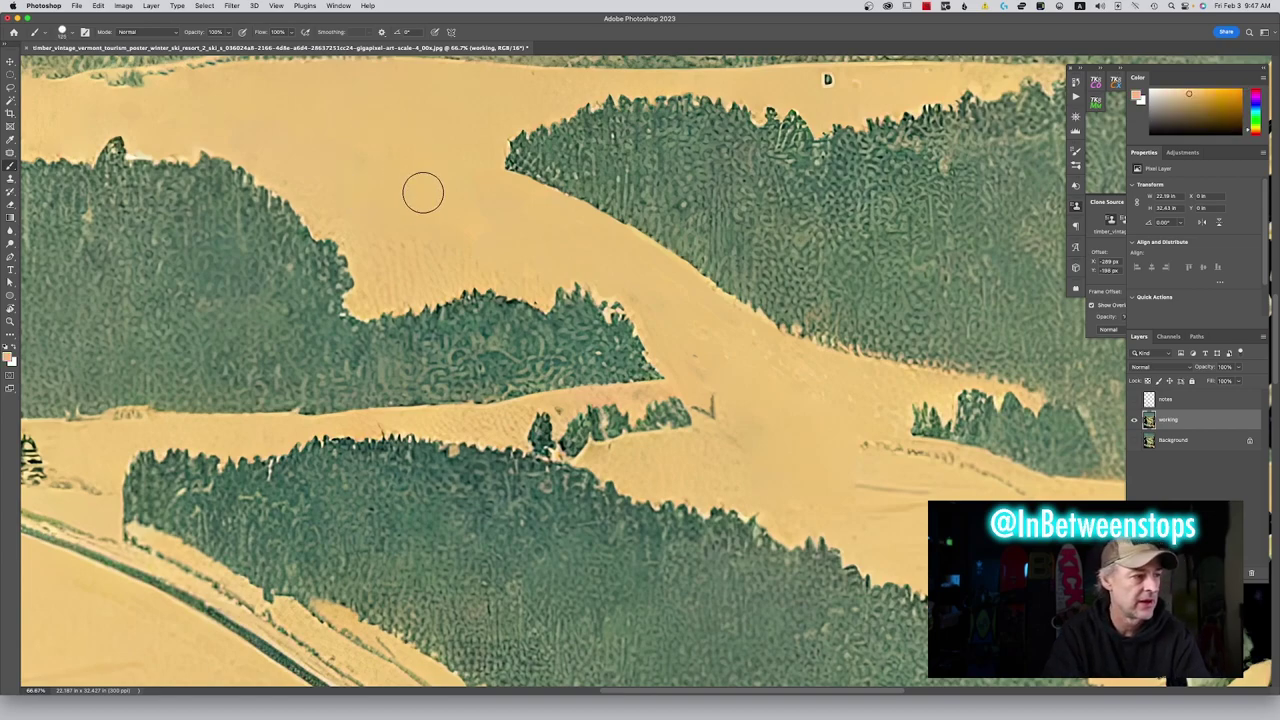
{"action": "key", "text": "2"}
{"action": "mouse_move", "coordinate": [548, 425]}
{"action": "left_mouse_down"}
{"action": "mouse_move", "coordinate": [532, 428]}
{"action": "mouse_move", "coordinate": [613, 422]}
{"action": "mouse_move", "coordinate": [548, 440]}
{"action": "left_mouse_up"}
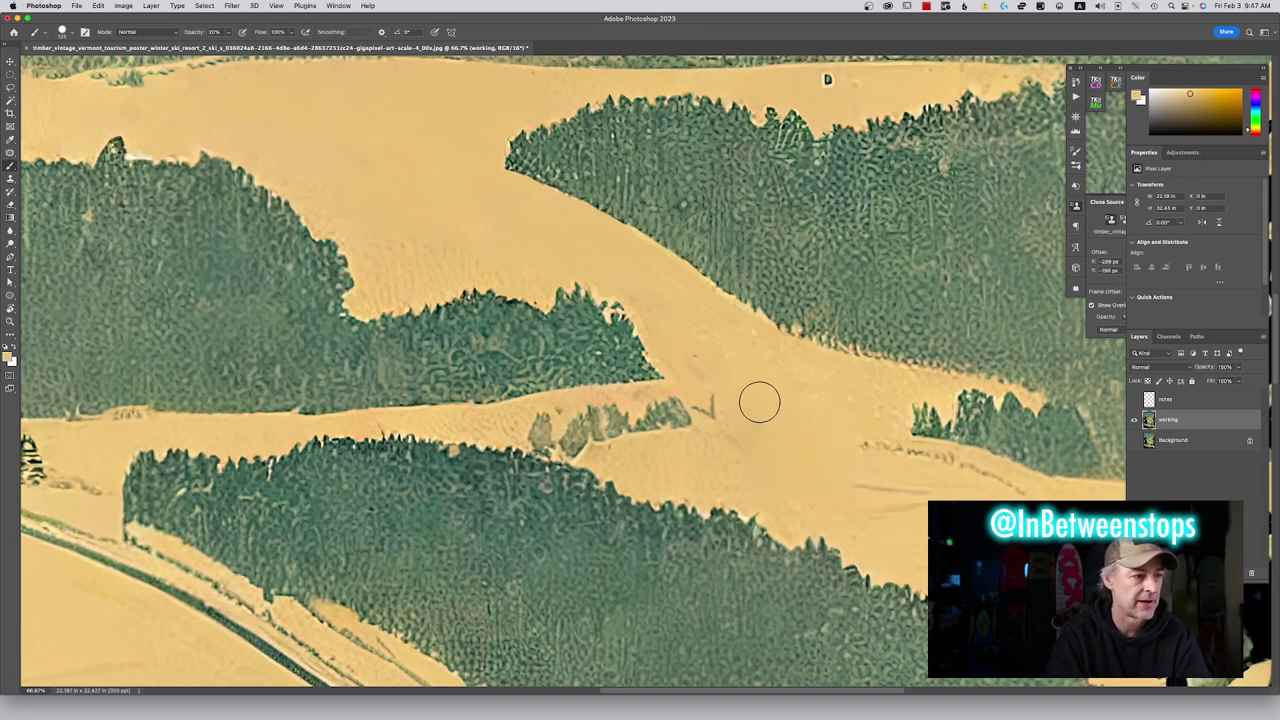
{"action": "key", "text": "bracketleft"}
{"action": "key", "text": "bracketleft"}
{"action": "key", "text": "bracketleft"}
{"action": "key", "text": "bracketleft"}
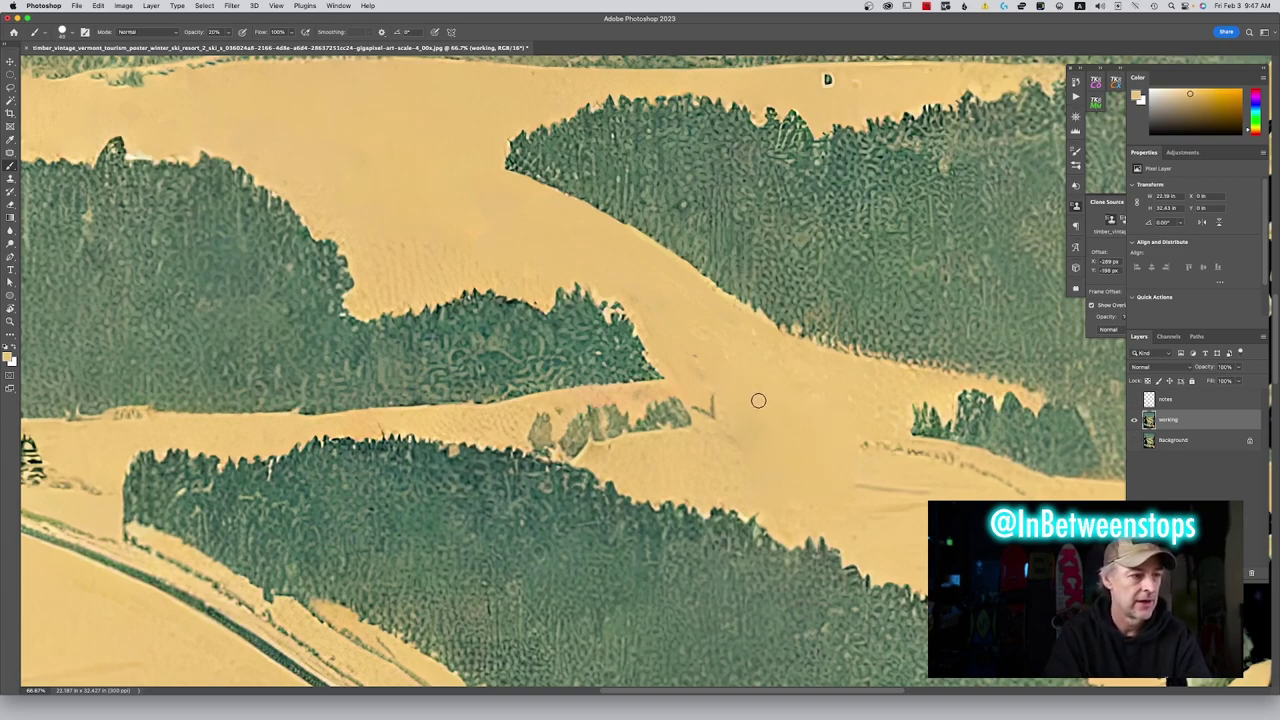
{"action": "left_click", "coordinate": [10, 178]}
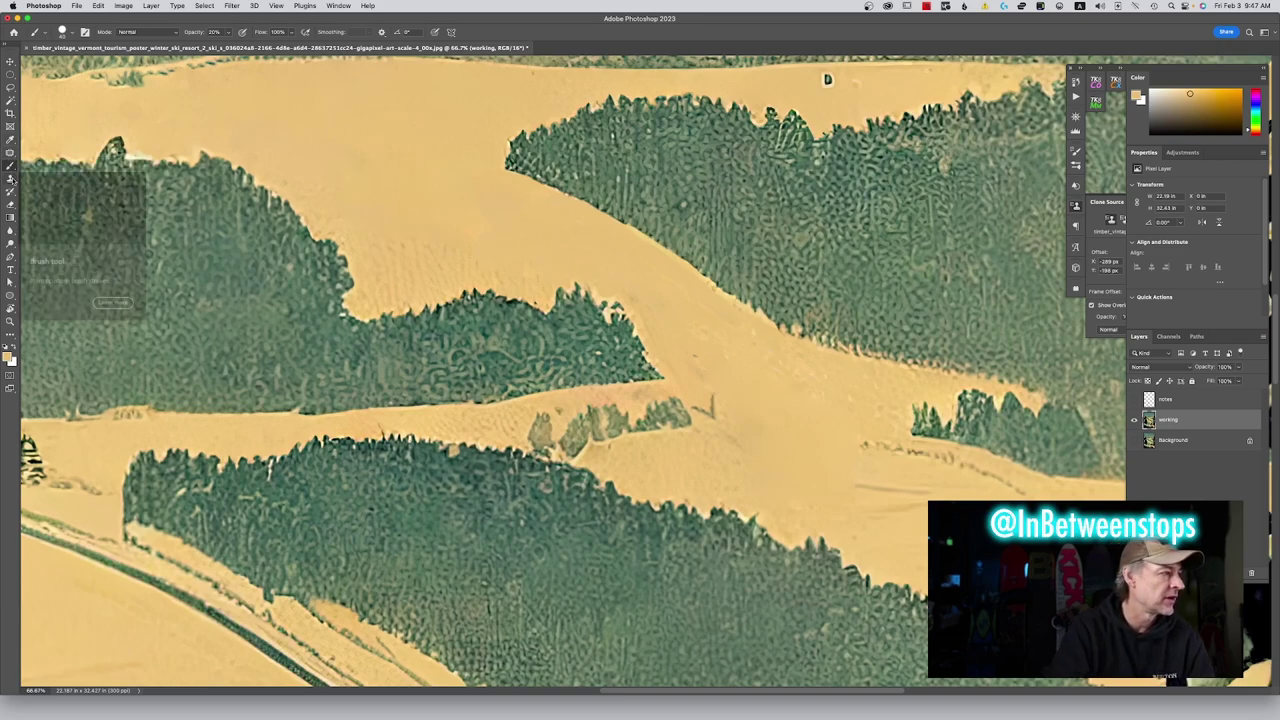
Clone and spot-heal the faint trail marks across the lower right slope
{"action": "left_click", "coordinate": [744, 423], "text": "alt"}
{"action": "mouse_move", "coordinate": [723, 399]}
{"action": "left_mouse_down"}
{"action": "mouse_move", "coordinate": [701, 407]}
{"action": "mouse_move", "coordinate": [697, 371]}
{"action": "mouse_move", "coordinate": [706, 380]}
{"action": "mouse_move", "coordinate": [710, 363]}
{"action": "left_mouse_up"}
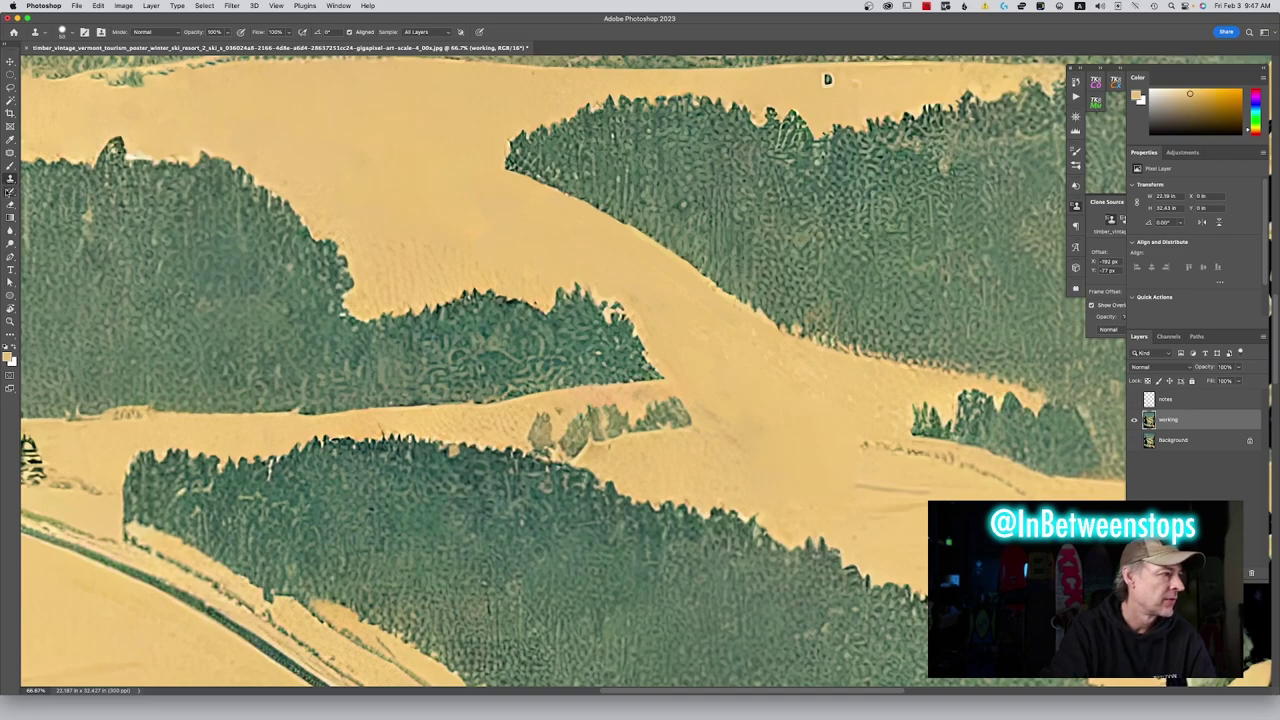
{"action": "left_click_drag", "start_coordinate": [10, 153], "coordinate": [50, 153]}
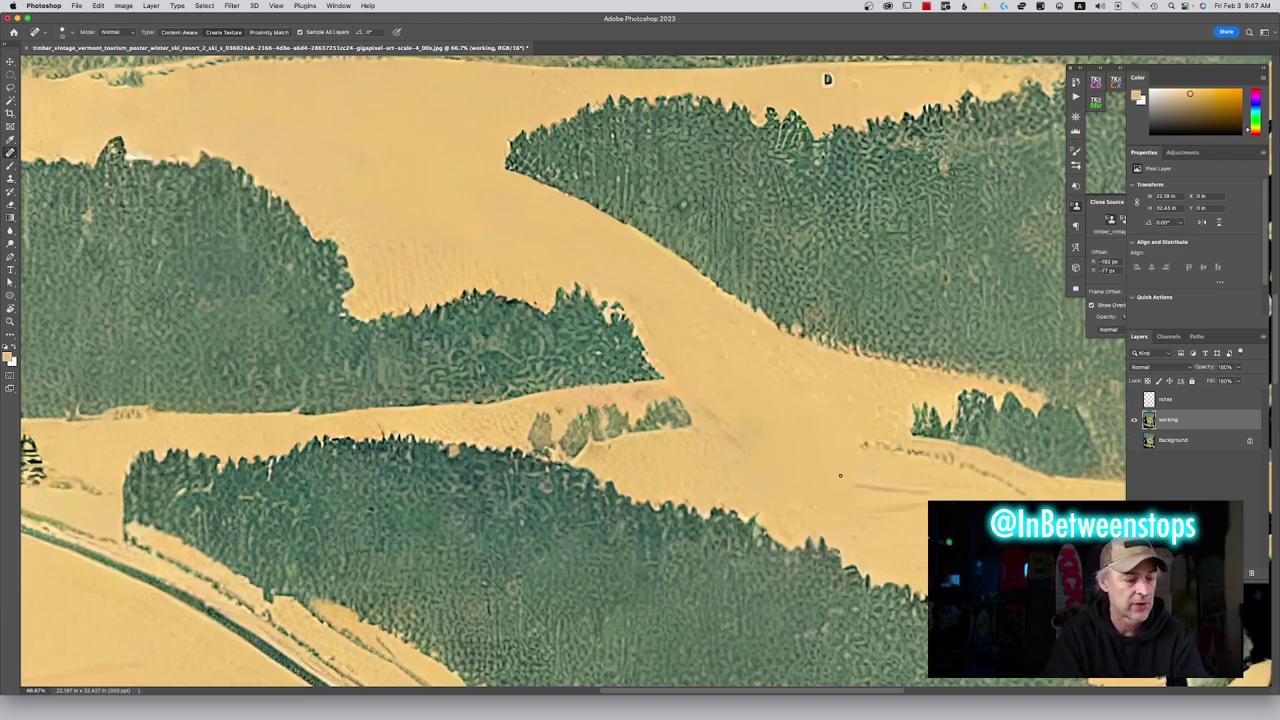
{"action": "mouse_move", "coordinate": [848, 481]}
{"action": "left_mouse_down"}
{"action": "mouse_move", "coordinate": [940, 494]}
{"action": "mouse_move", "coordinate": [925, 510]}
{"action": "left_mouse_up"}
{"action": "mouse_move", "coordinate": [855, 447]}
{"action": "left_mouse_down"}
{"action": "mouse_move", "coordinate": [985, 464]}
{"action": "mouse_move", "coordinate": [1030, 491]}
{"action": "left_mouse_up"}
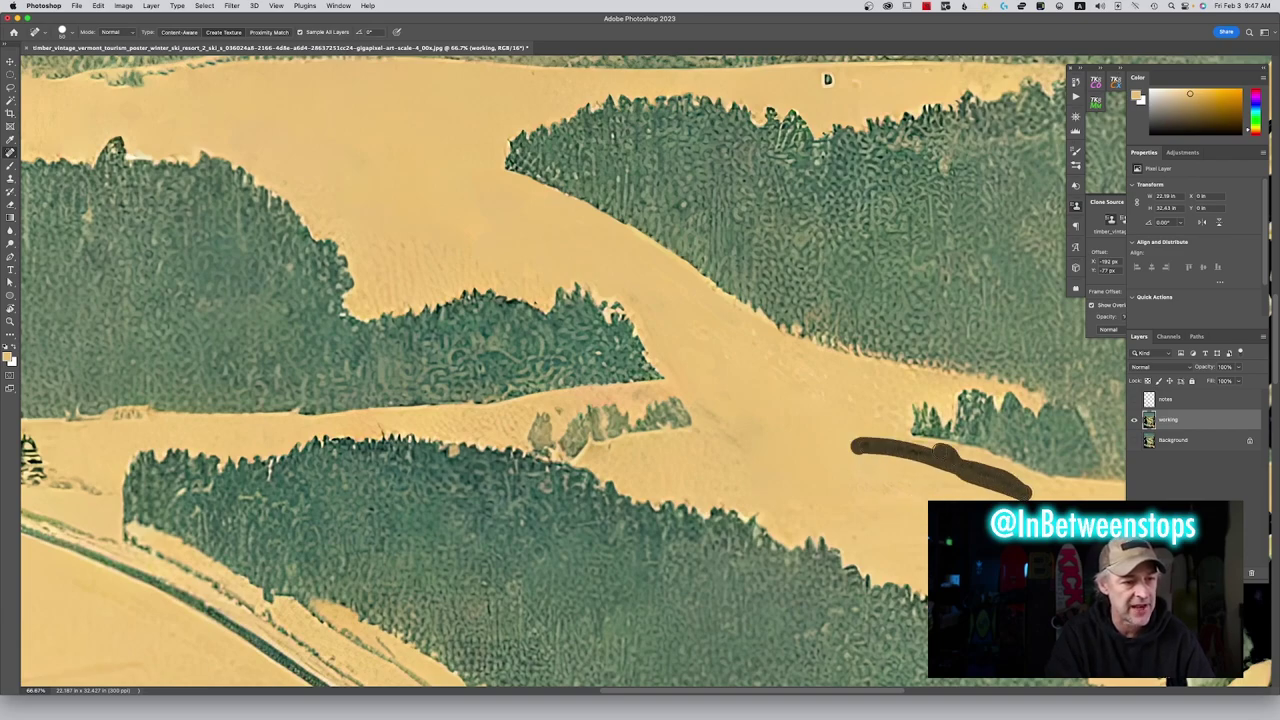
{"action": "left_click_drag", "start_coordinate": [926, 471], "coordinate": [914, 460]}
Try cloning over the small tree on the lower-left snowfield, then undo the smeared strokes
{"action": "scroll", "coordinate": [900, 461], "scroll_direction": "right", "scroll_amount": 5}
{"action": "scroll", "coordinate": [900, 461], "scroll_direction": "down", "scroll_amount": 2}
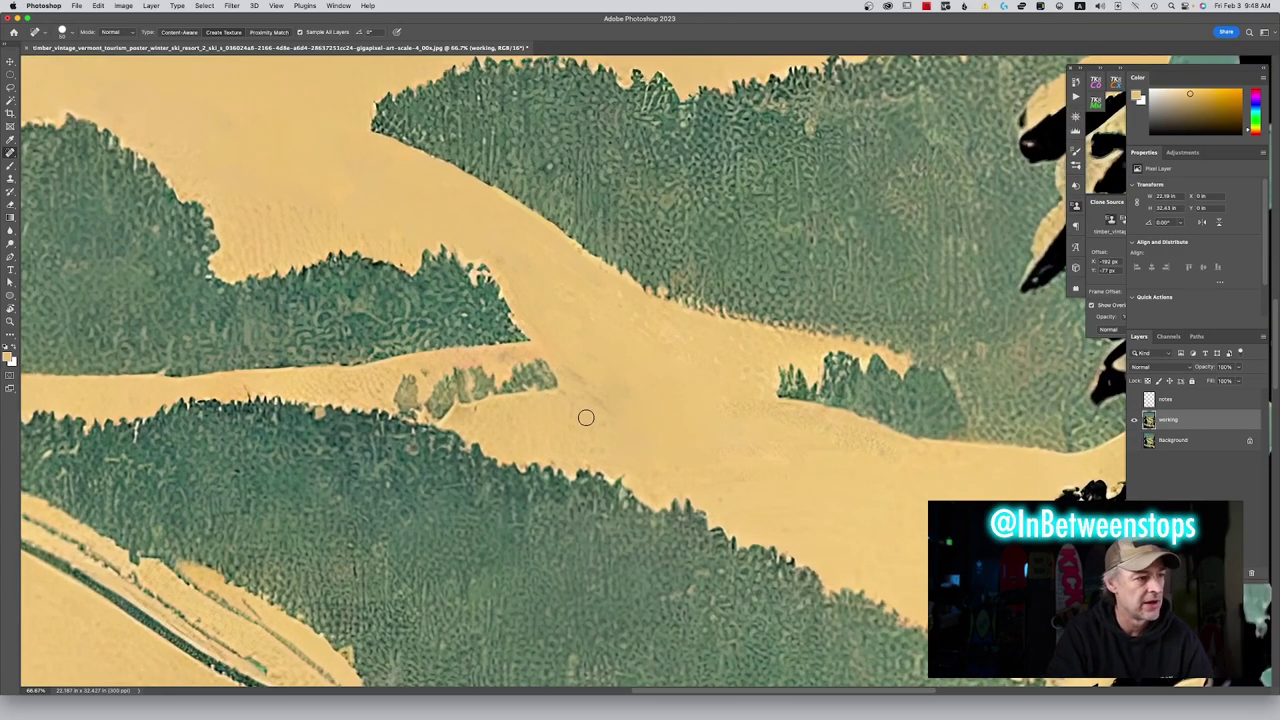
{"action": "left_click_drag", "start_coordinate": [563, 405], "coordinate": [885, 520]}
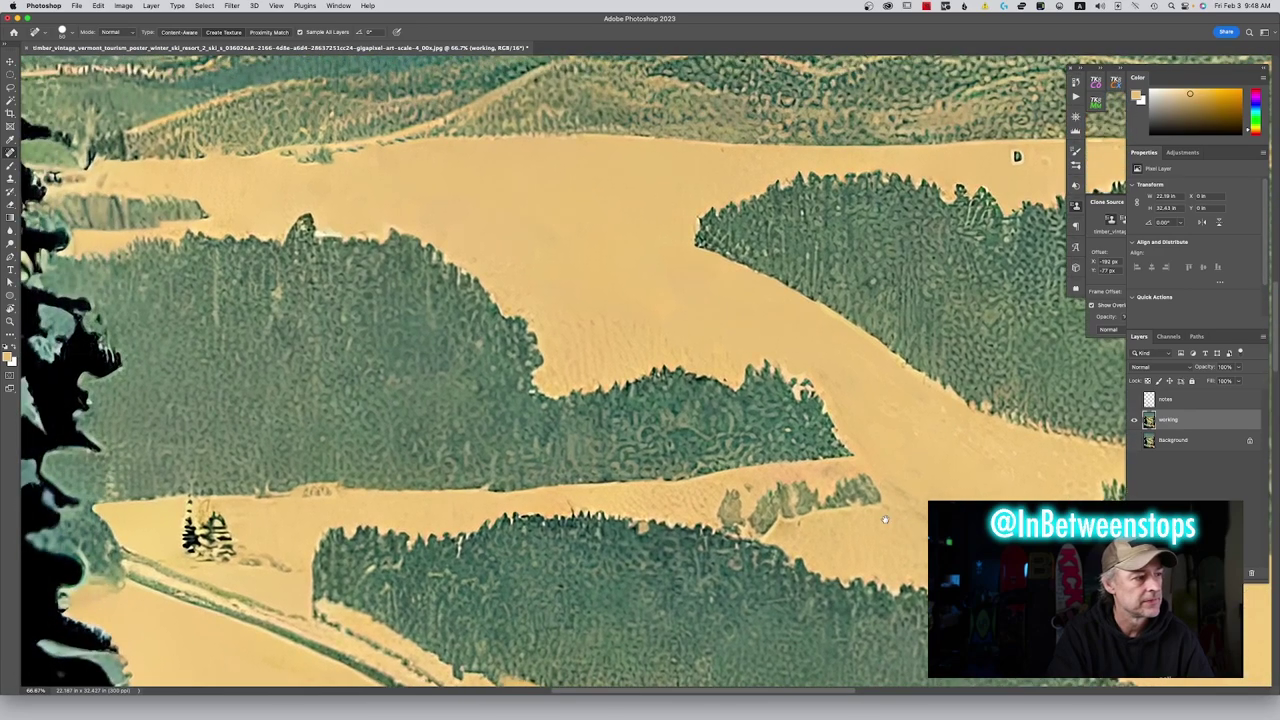
{"action": "mouse_move", "coordinate": [200, 516]}
{"action": "left_mouse_down"}
{"action": "mouse_move", "coordinate": [190, 512]}
{"action": "mouse_move", "coordinate": [191, 547]}
{"action": "mouse_move", "coordinate": [211, 551]}
{"action": "mouse_move", "coordinate": [202, 510]}
{"action": "mouse_move", "coordinate": [240, 558]}
{"action": "mouse_move", "coordinate": [273, 566]}
{"action": "mouse_move", "coordinate": [220, 546]}
{"action": "left_mouse_up"}
{"action": "key", "text": "super+z"}
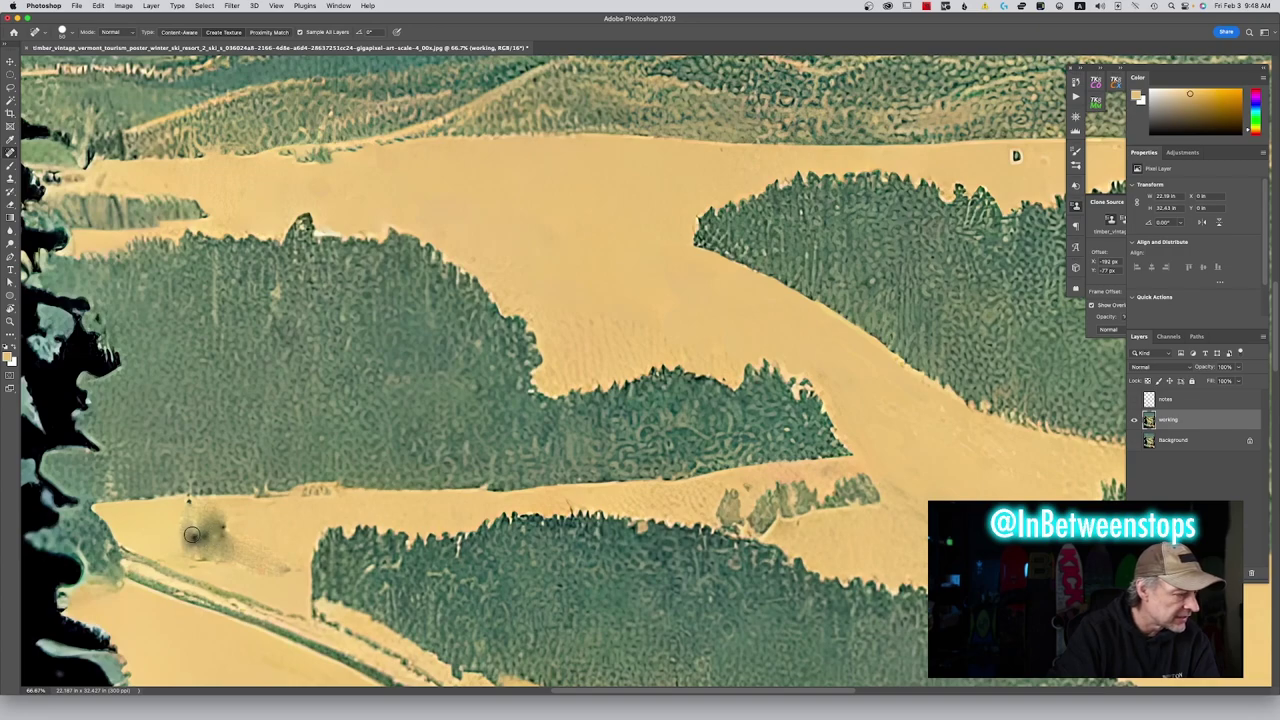
{"action": "left_click", "coordinate": [197, 540]}
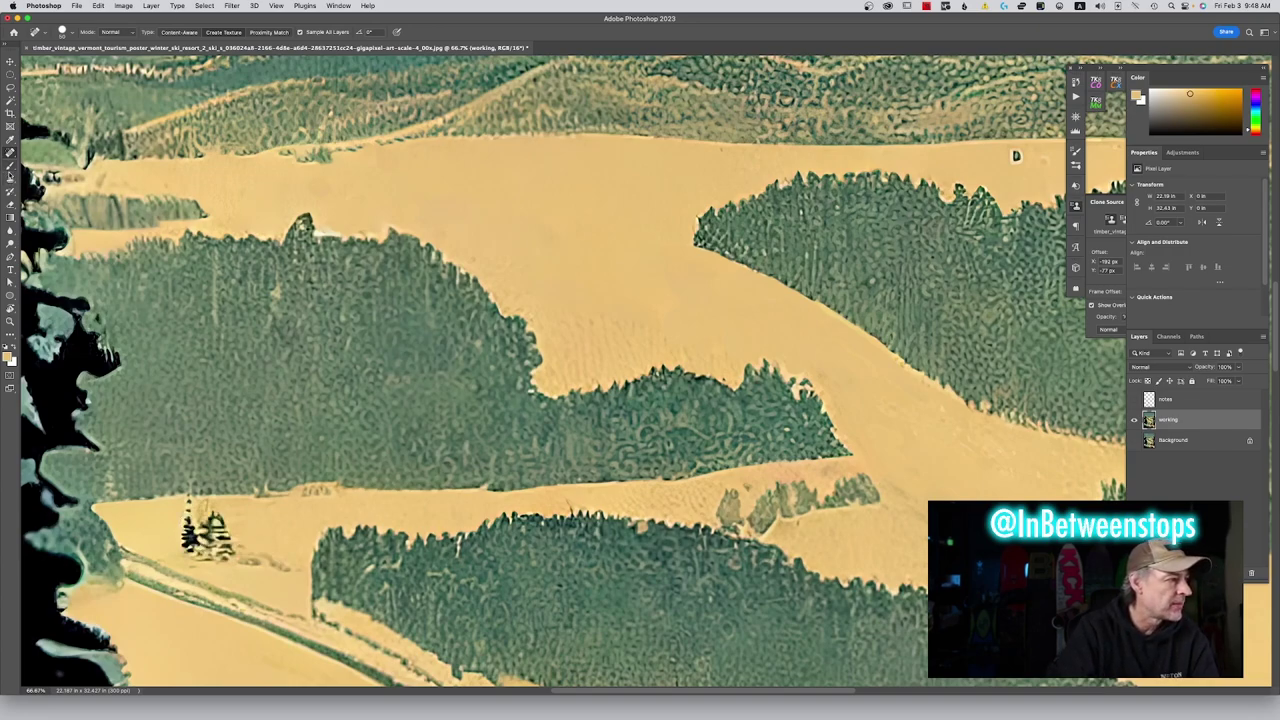
{"action": "left_click_drag", "start_coordinate": [10, 165], "coordinate": [60, 172]}
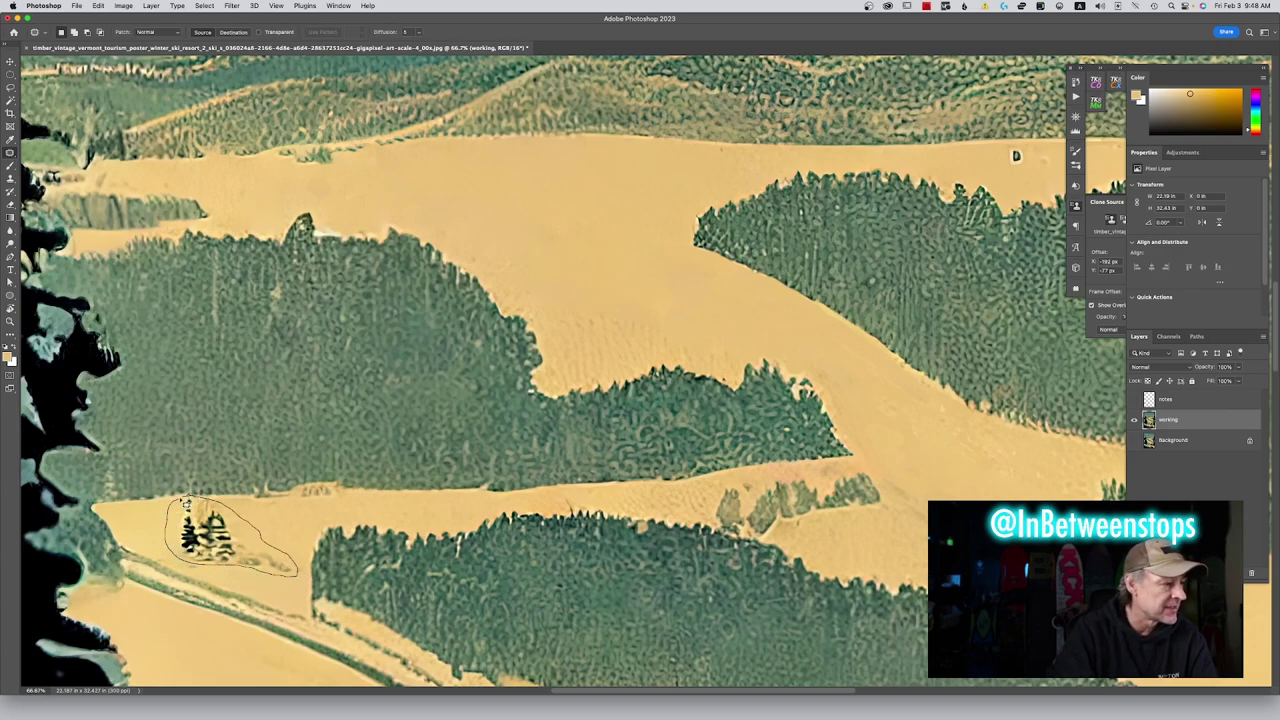
Patch the tree clump with clear slope, then Content-Aware fill the forest-edge blemish
{"action": "mouse_move", "coordinate": [187, 502]}
{"action": "left_mouse_down"}
{"action": "mouse_move", "coordinate": [245, 476]}
{"action": "mouse_move", "coordinate": [488, 268]}
{"action": "mouse_move", "coordinate": [525, 229]}
{"action": "left_mouse_up"}
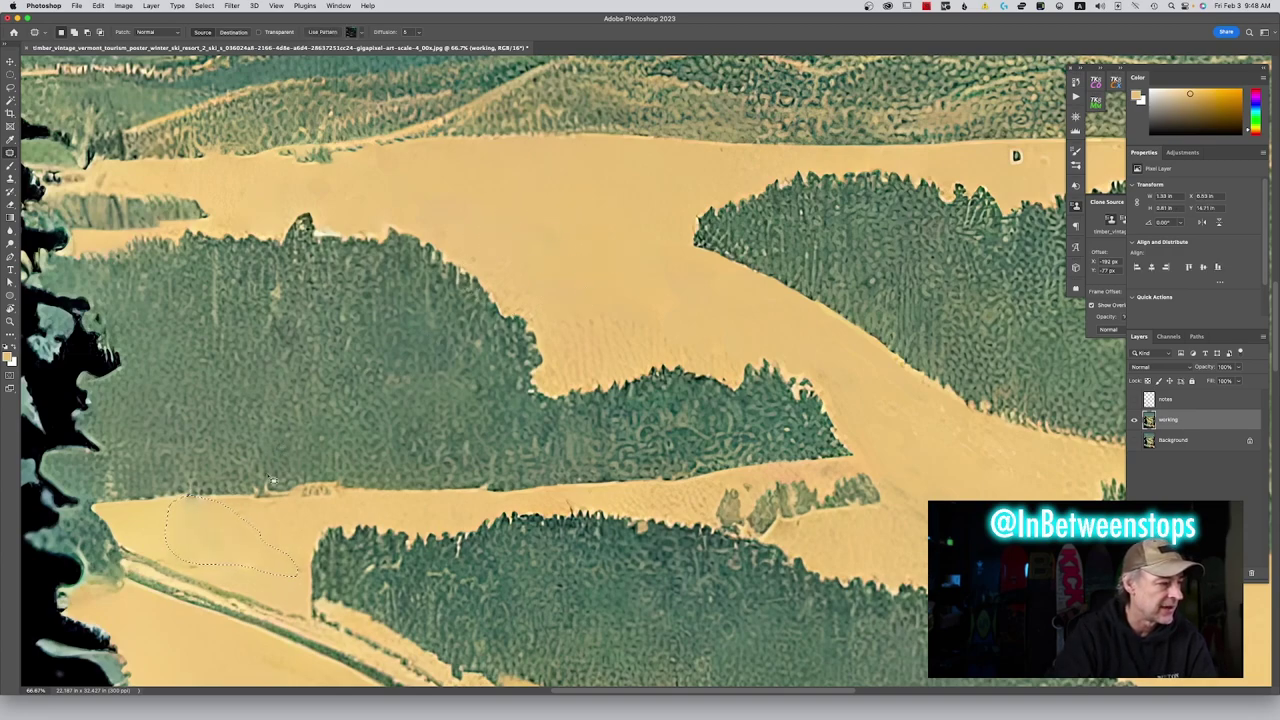
{"action": "key", "text": "super+d"}
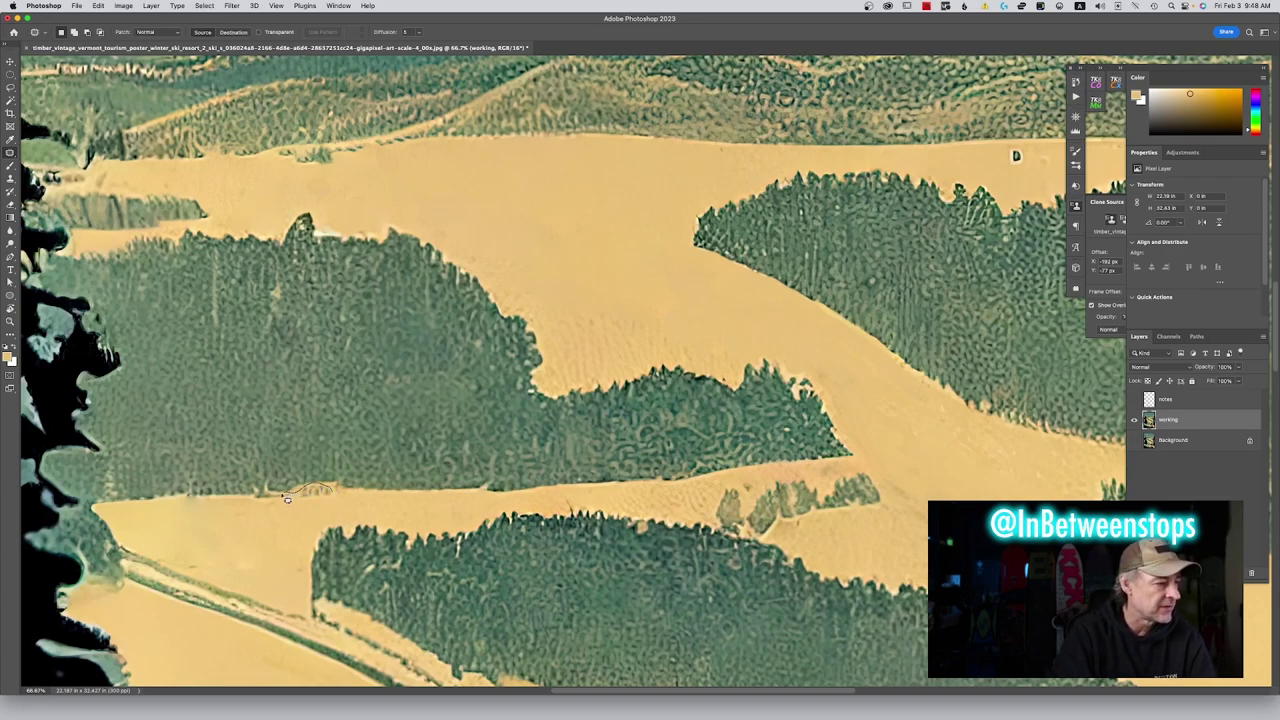
{"action": "left_click_drag", "start_coordinate": [340, 498], "coordinate": [338, 496]}
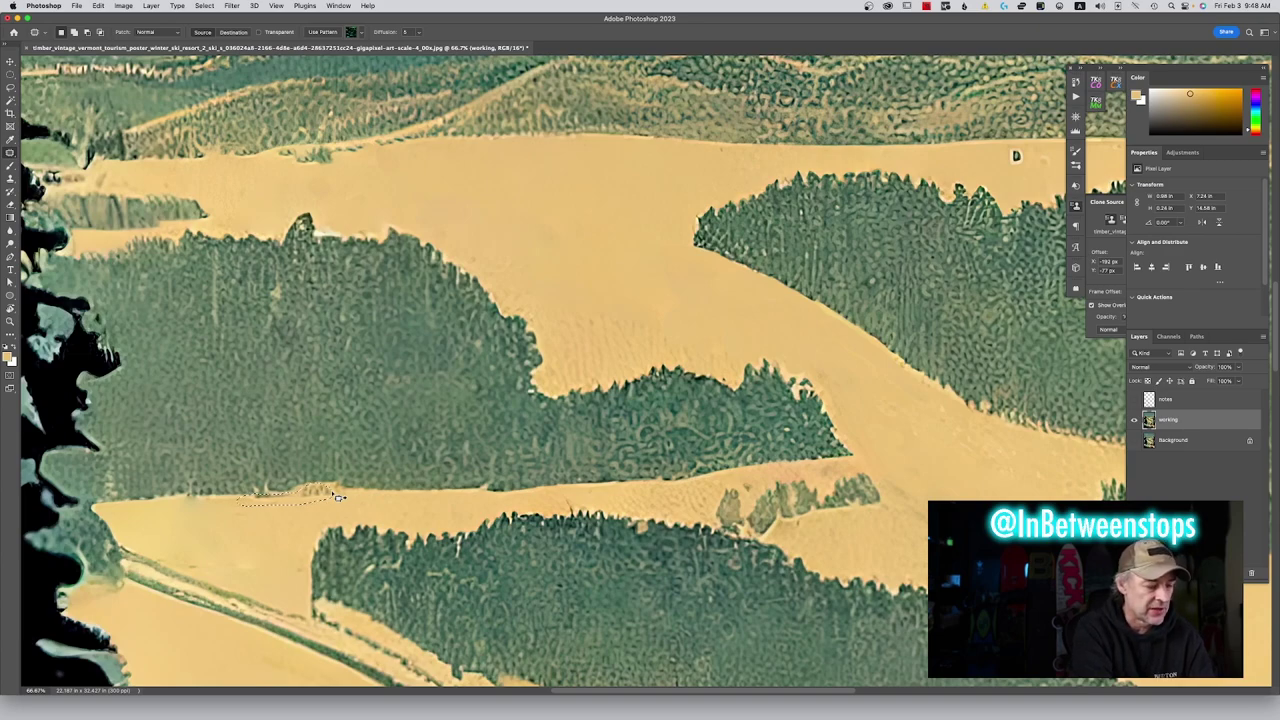
{"action": "key", "text": "shift+BackSpace"}
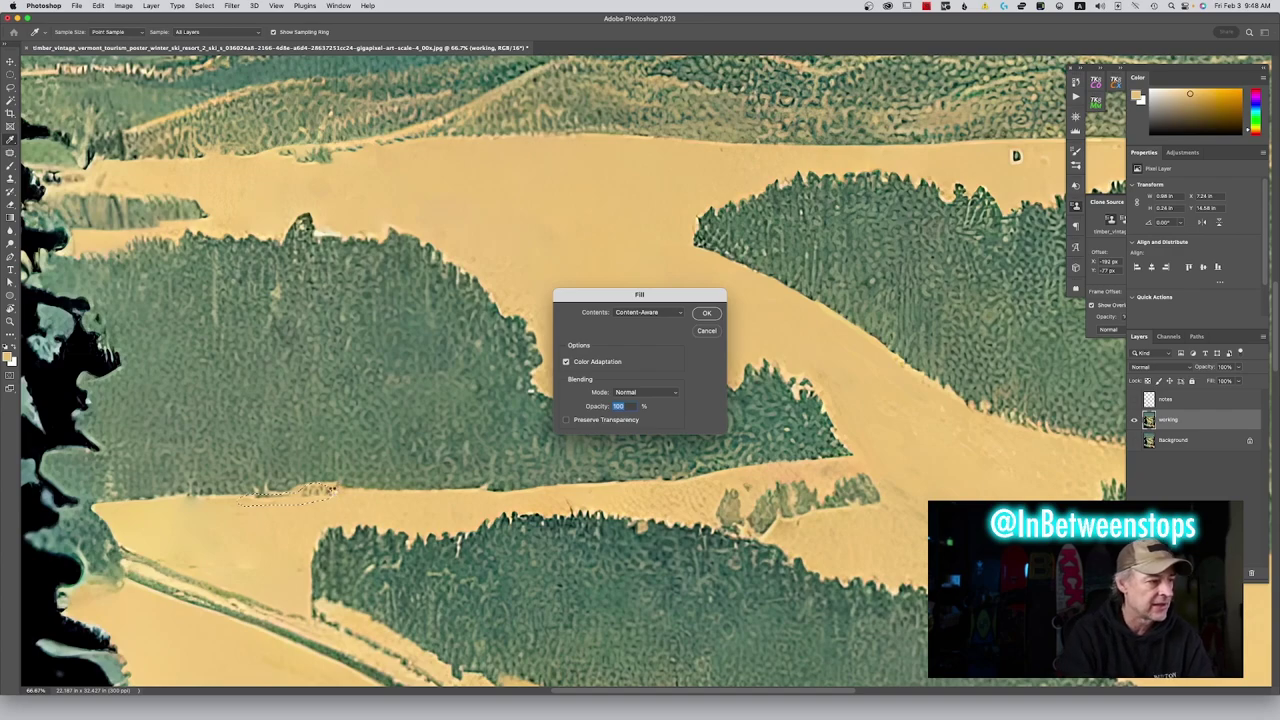
{"action": "key", "text": "Return"}
{"action": "left_click_drag", "start_coordinate": [835, 518], "coordinate": [495, 265]}
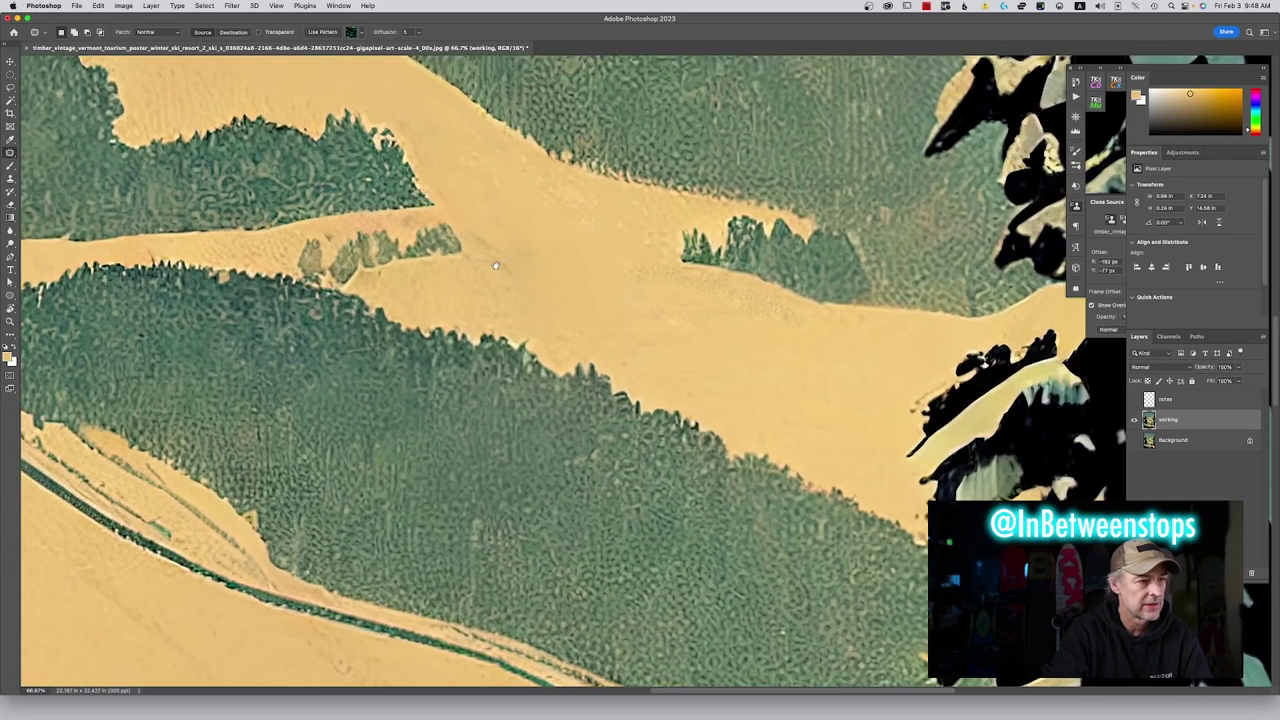
Clone out the dark ski track near the trees with the Clone Stamp
{"action": "scroll", "coordinate": [495, 265], "scroll_direction": "down", "scroll_amount": 8}
{"action": "left_click_drag", "start_coordinate": [385, 393], "coordinate": [490, 430]}
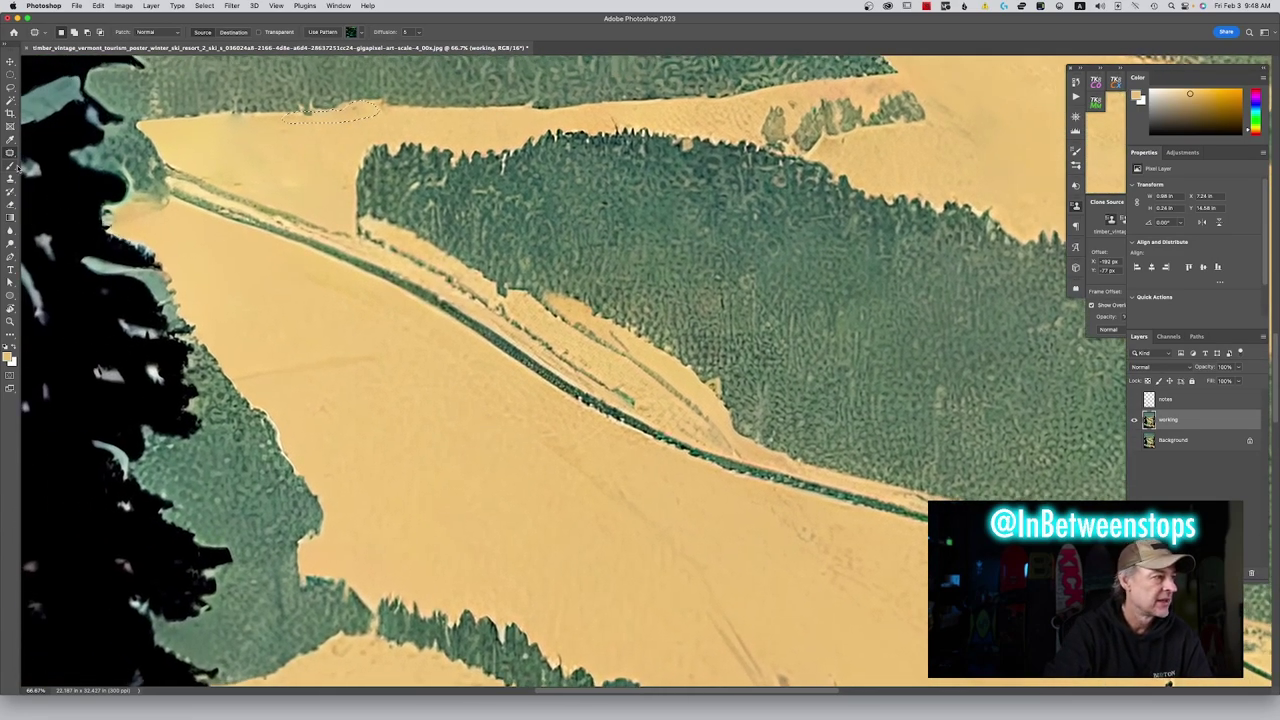
{"action": "key", "text": "s"}
{"action": "left_click", "coordinate": [198, 232], "text": "alt"}
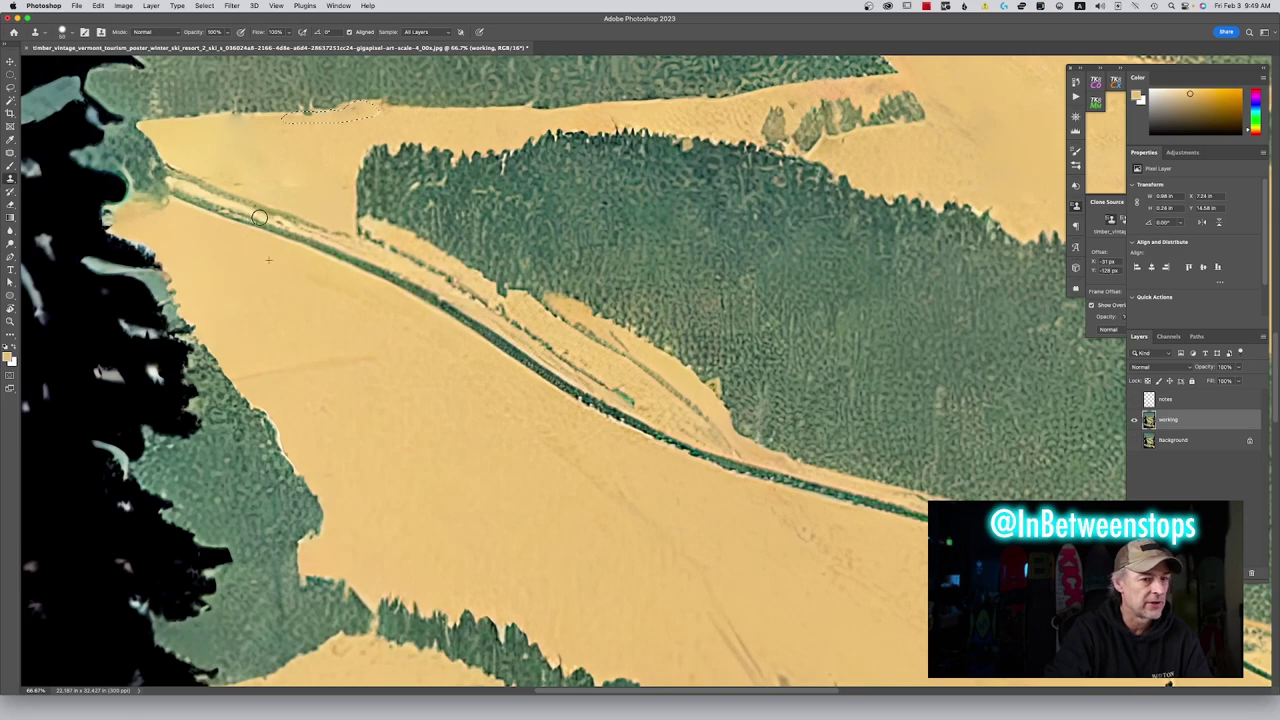
{"action": "key", "text": "ctrl+d"}
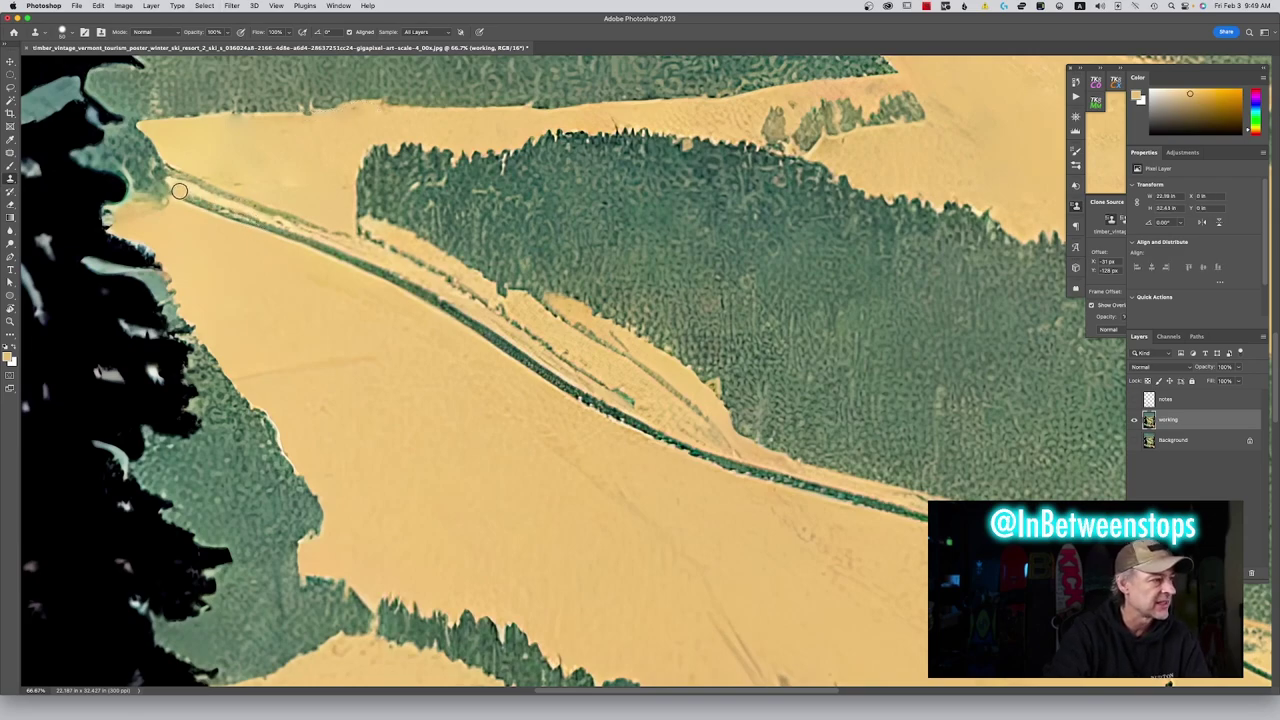
{"action": "mouse_move", "coordinate": [175, 190]}
{"action": "left_mouse_down"}
{"action": "mouse_move", "coordinate": [250, 224]}
{"action": "mouse_move", "coordinate": [238, 221]}
{"action": "left_mouse_up"}
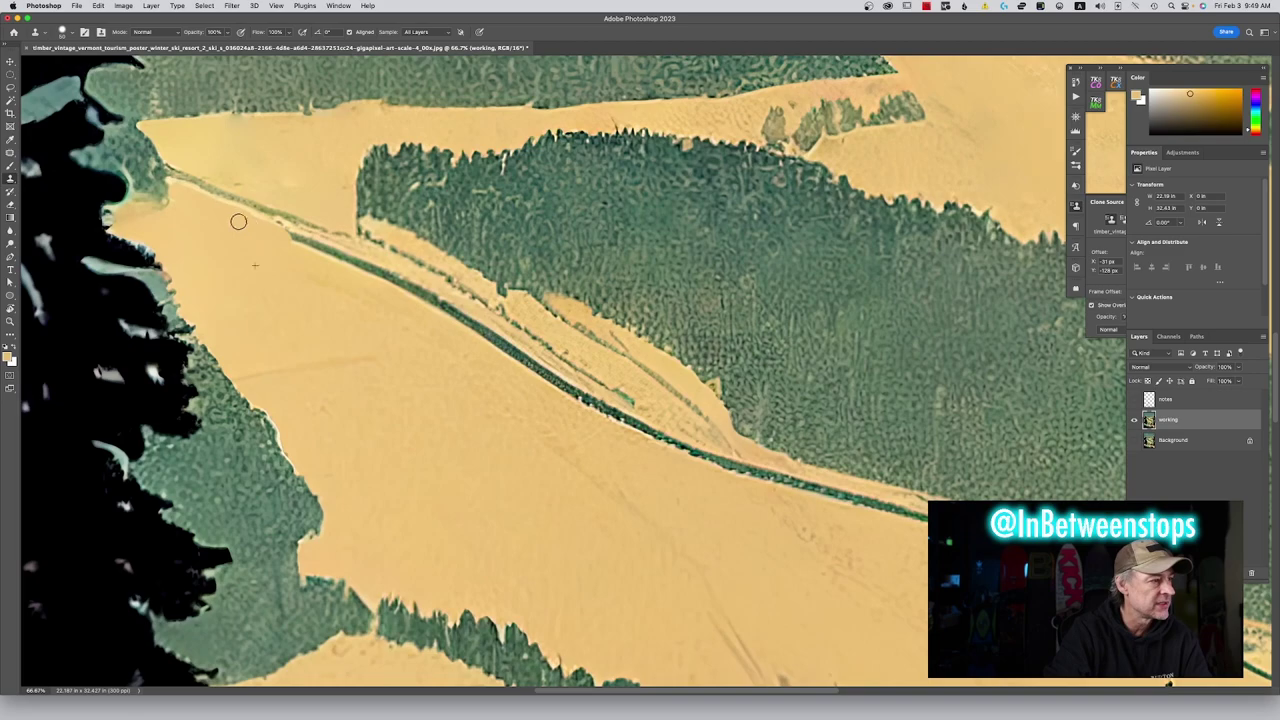
{"action": "left_click", "coordinate": [180, 200], "text": "alt"}
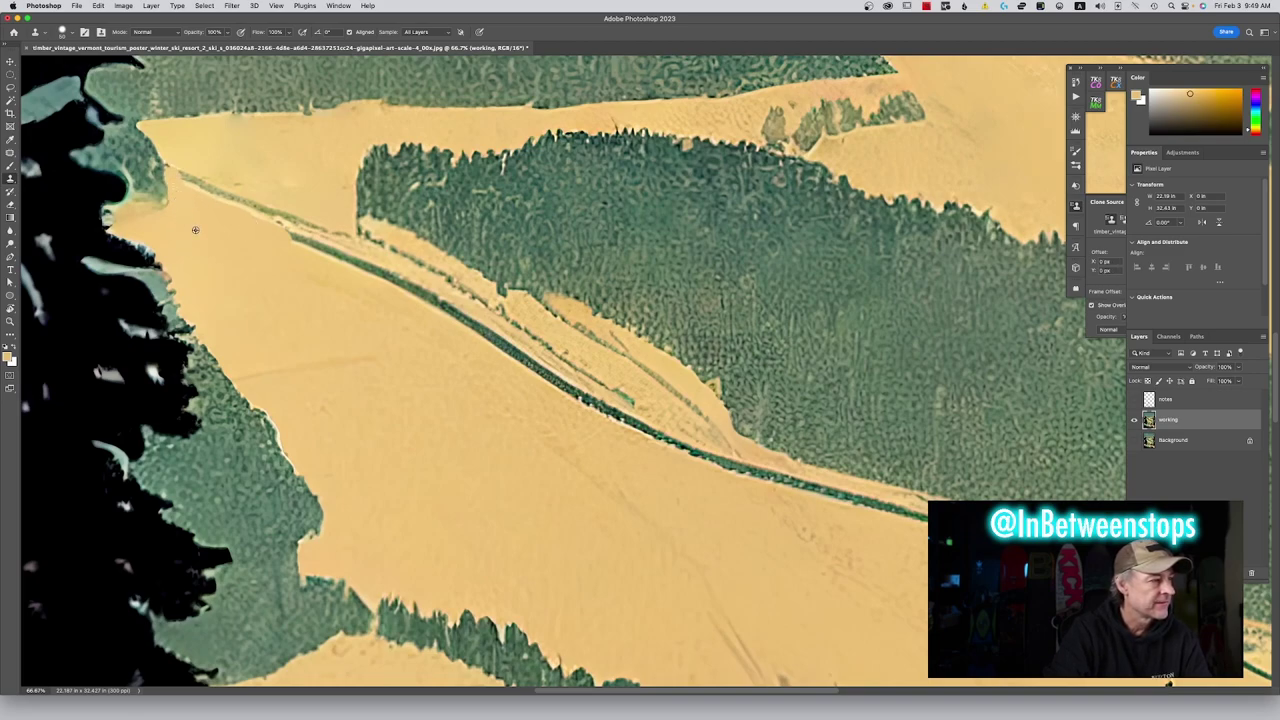
{"action": "left_click_drag", "start_coordinate": [191, 181], "coordinate": [223, 194]}
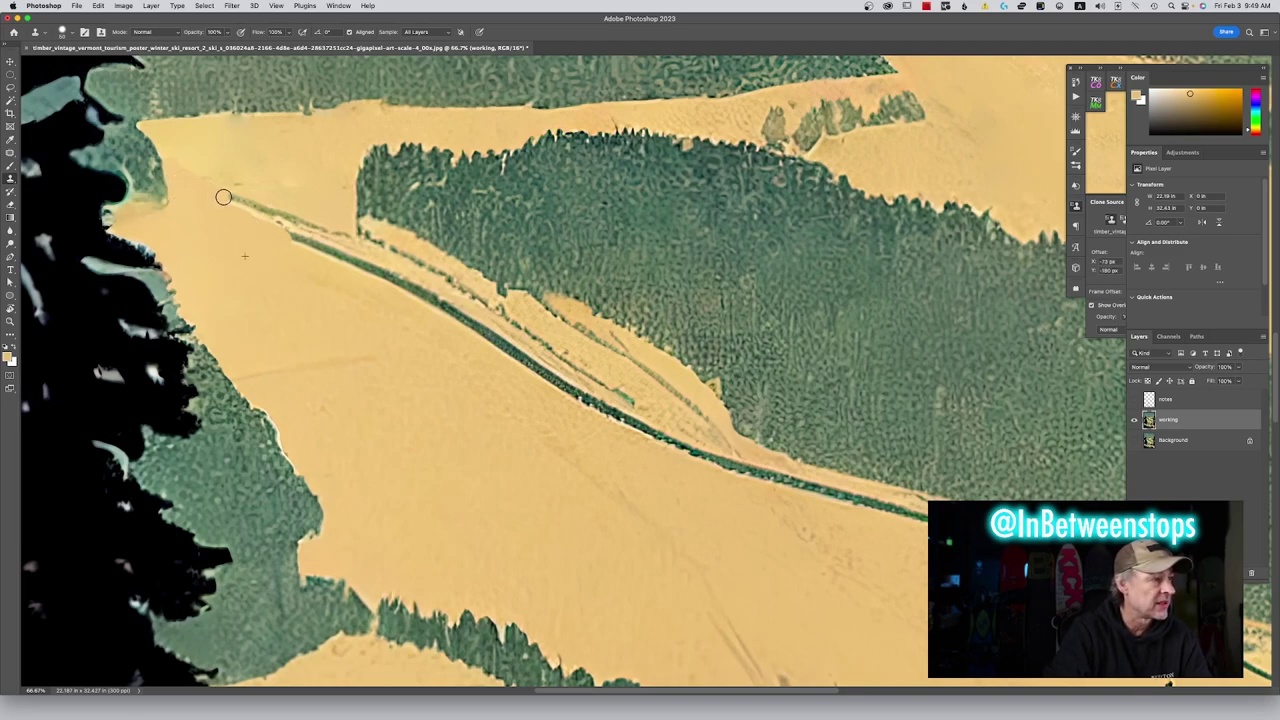
Paint out the thin ski line at the tree edge and the dark green streak
{"action": "right_click", "coordinate": [10, 152]}
{"action": "left_click", "coordinate": [70, 190]}
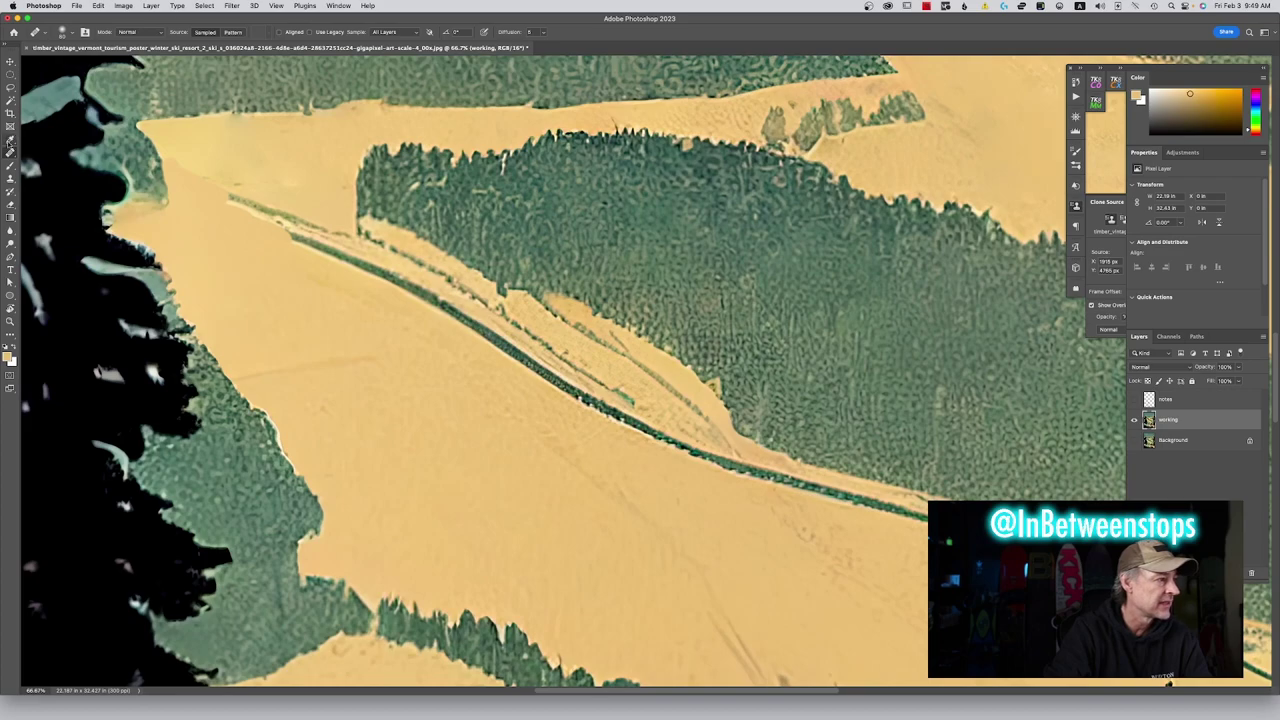
{"action": "right_click", "coordinate": [10, 152]}
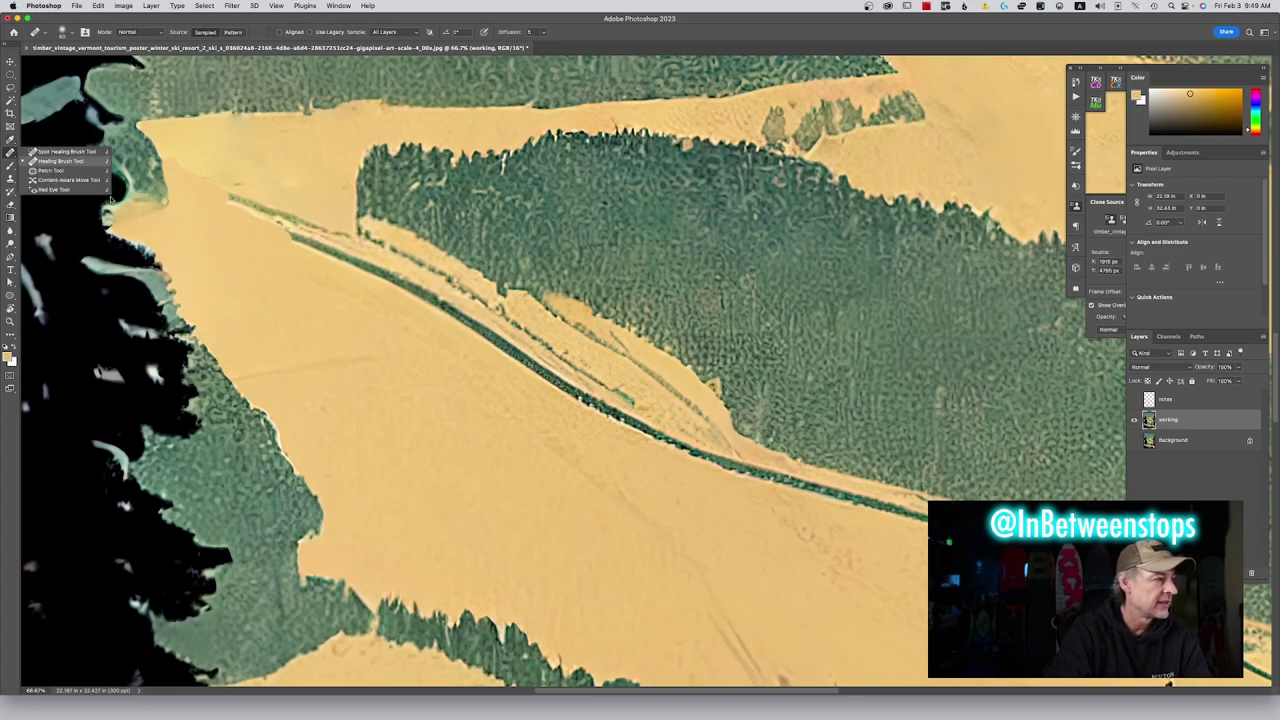
{"action": "left_click", "coordinate": [230, 266]}
{"action": "mouse_move", "coordinate": [222, 200]}
{"action": "left_mouse_down"}
{"action": "mouse_move", "coordinate": [341, 241]}
{"action": "mouse_move", "coordinate": [269, 219]}
{"action": "left_mouse_up"}
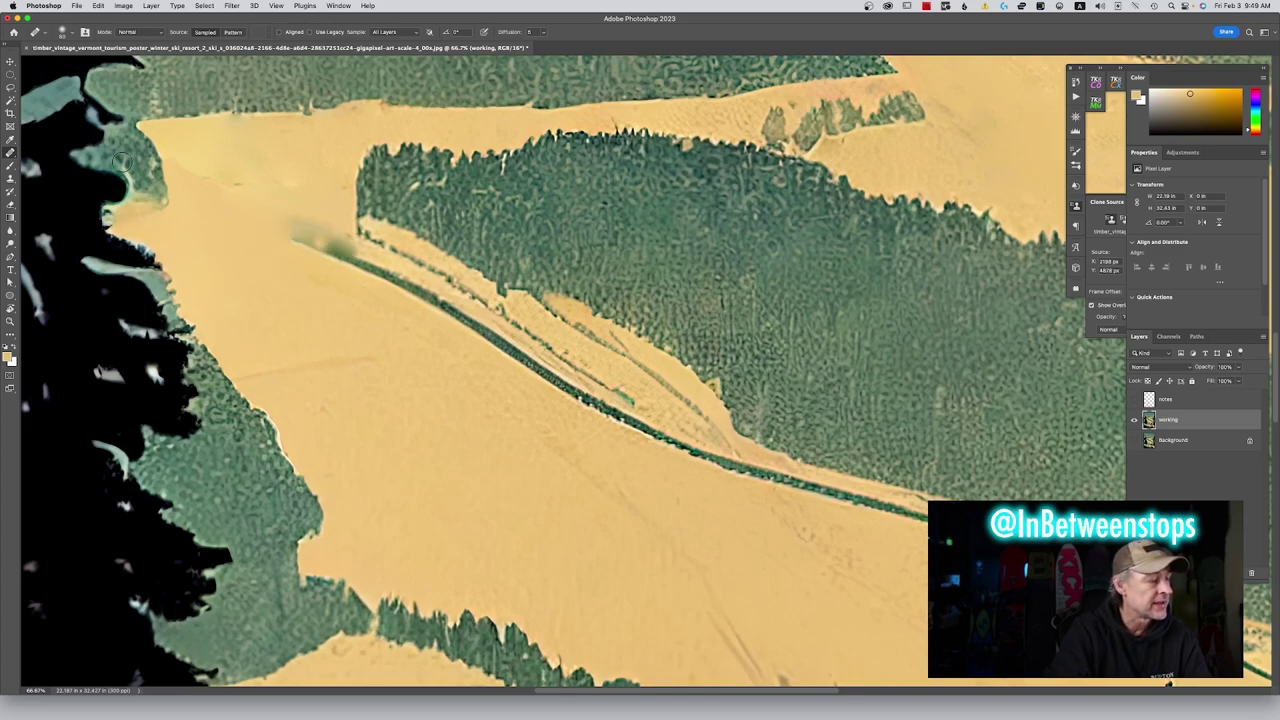
{"action": "right_click", "coordinate": [10, 152]}
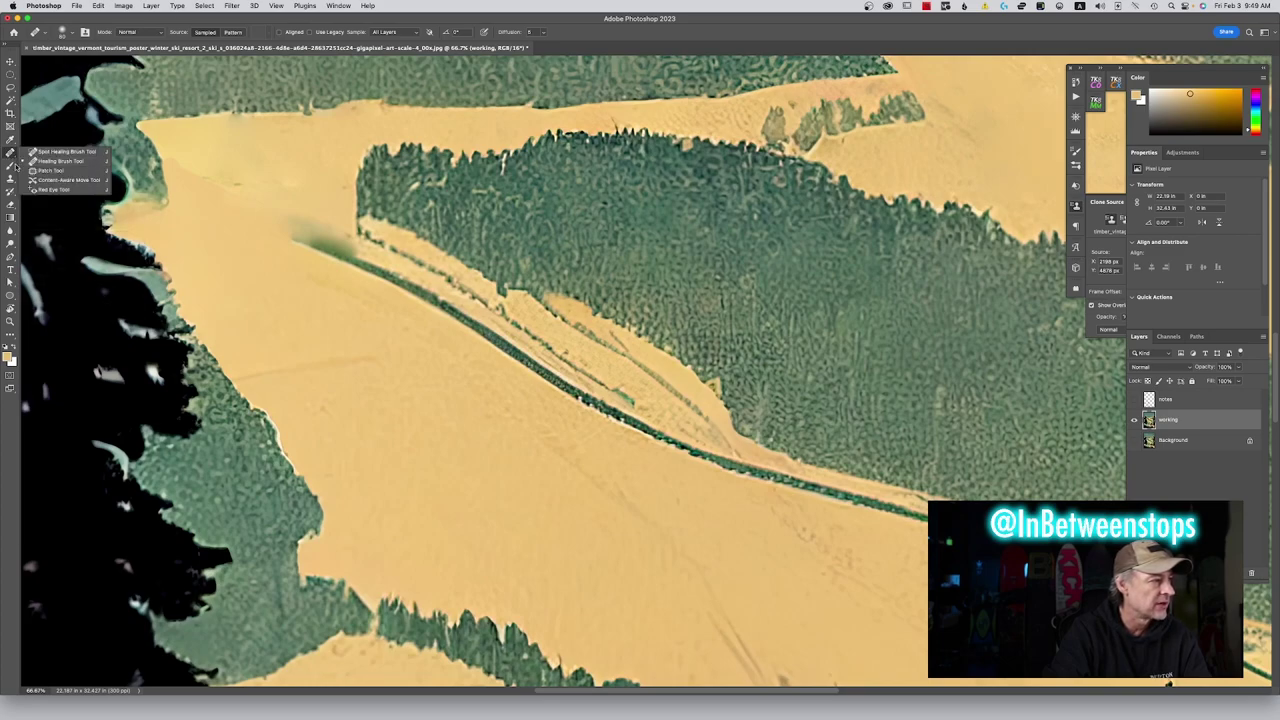
{"action": "left_click", "coordinate": [11, 178]}
{"action": "left_click", "coordinate": [279, 268], "text": "alt"}
{"action": "mouse_move", "coordinate": [280, 241]}
{"action": "left_mouse_down"}
{"action": "mouse_move", "coordinate": [359, 269]}
{"action": "mouse_move", "coordinate": [266, 234]}
{"action": "mouse_move", "coordinate": [375, 261]}
{"action": "mouse_move", "coordinate": [286, 225]}
{"action": "left_mouse_up"}
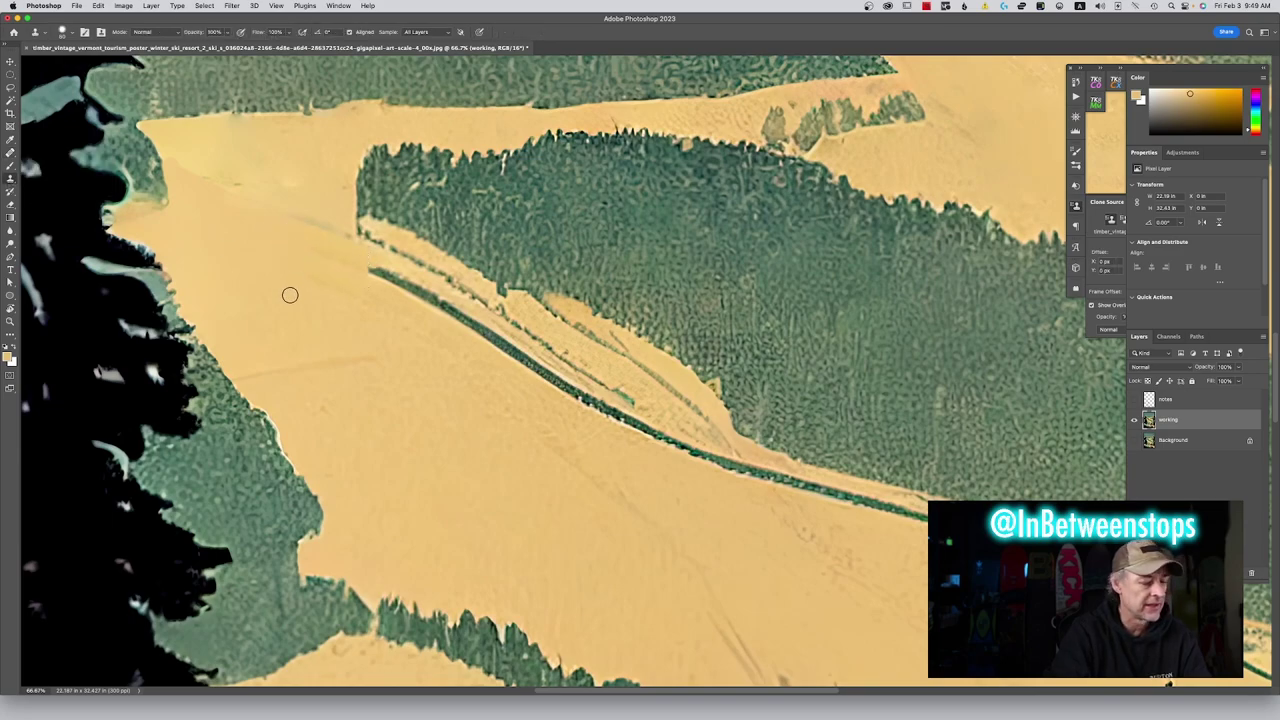
{"action": "mouse_move", "coordinate": [291, 223]}
{"action": "left_mouse_down"}
{"action": "mouse_move", "coordinate": [335, 237]}
{"action": "mouse_move", "coordinate": [282, 222]}
{"action": "mouse_move", "coordinate": [339, 241]}
{"action": "mouse_move", "coordinate": [325, 233]}
{"action": "mouse_move", "coordinate": [340, 243]}
{"action": "mouse_move", "coordinate": [332, 294]}
{"action": "mouse_move", "coordinate": [380, 246]}
{"action": "mouse_move", "coordinate": [431, 278]}
{"action": "mouse_move", "coordinate": [358, 236]}
{"action": "mouse_move", "coordinate": [373, 263]}
{"action": "mouse_move", "coordinate": [500, 345]}
{"action": "left_mouse_up"}
Clone snow over the long dark ski streak and the dark strip along the slope edge
{"action": "left_click", "coordinate": [344, 310], "text": "alt"}
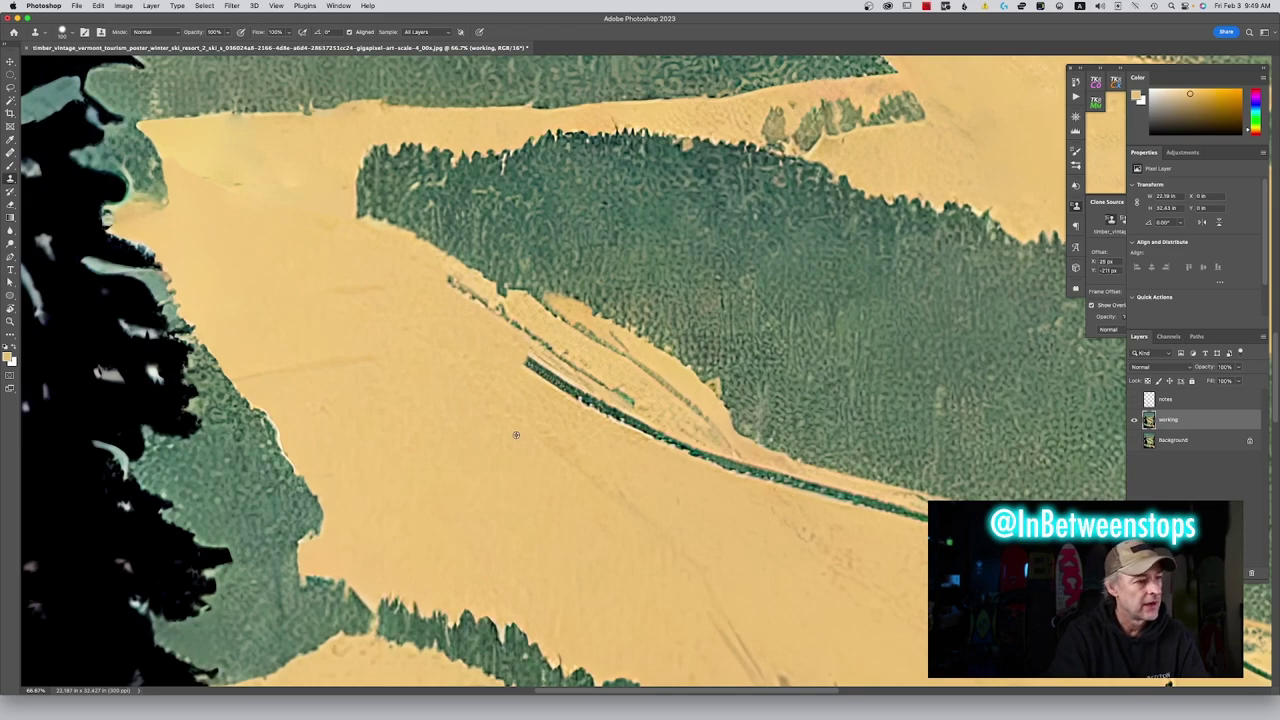
{"action": "mouse_move", "coordinate": [531, 376]}
{"action": "left_mouse_down"}
{"action": "mouse_move", "coordinate": [523, 363]}
{"action": "mouse_move", "coordinate": [709, 454]}
{"action": "mouse_move", "coordinate": [616, 428]}
{"action": "left_mouse_up"}
{"action": "left_click_drag", "start_coordinate": [430, 272], "coordinate": [608, 396]}
{"action": "left_click", "coordinate": [511, 373], "text": "alt"}
{"action": "mouse_move", "coordinate": [538, 312]}
{"action": "left_mouse_down"}
{"action": "mouse_move", "coordinate": [640, 369]}
{"action": "mouse_move", "coordinate": [717, 451]}
{"action": "left_mouse_up"}
{"action": "left_click_drag", "start_coordinate": [805, 505], "coordinate": [577, 326]}
{"action": "mouse_move", "coordinate": [429, 257]}
{"action": "left_mouse_down"}
{"action": "mouse_move", "coordinate": [712, 328]}
{"action": "mouse_move", "coordinate": [865, 408]}
{"action": "left_mouse_up"}
{"action": "mouse_move", "coordinate": [596, 290]}
{"action": "left_mouse_down"}
{"action": "mouse_move", "coordinate": [751, 327]}
{"action": "mouse_move", "coordinate": [812, 365]}
{"action": "left_mouse_up"}
Undo the last stroke and clone out the dark green strip along the forest's lower edge
{"action": "key", "text": "super+z"}
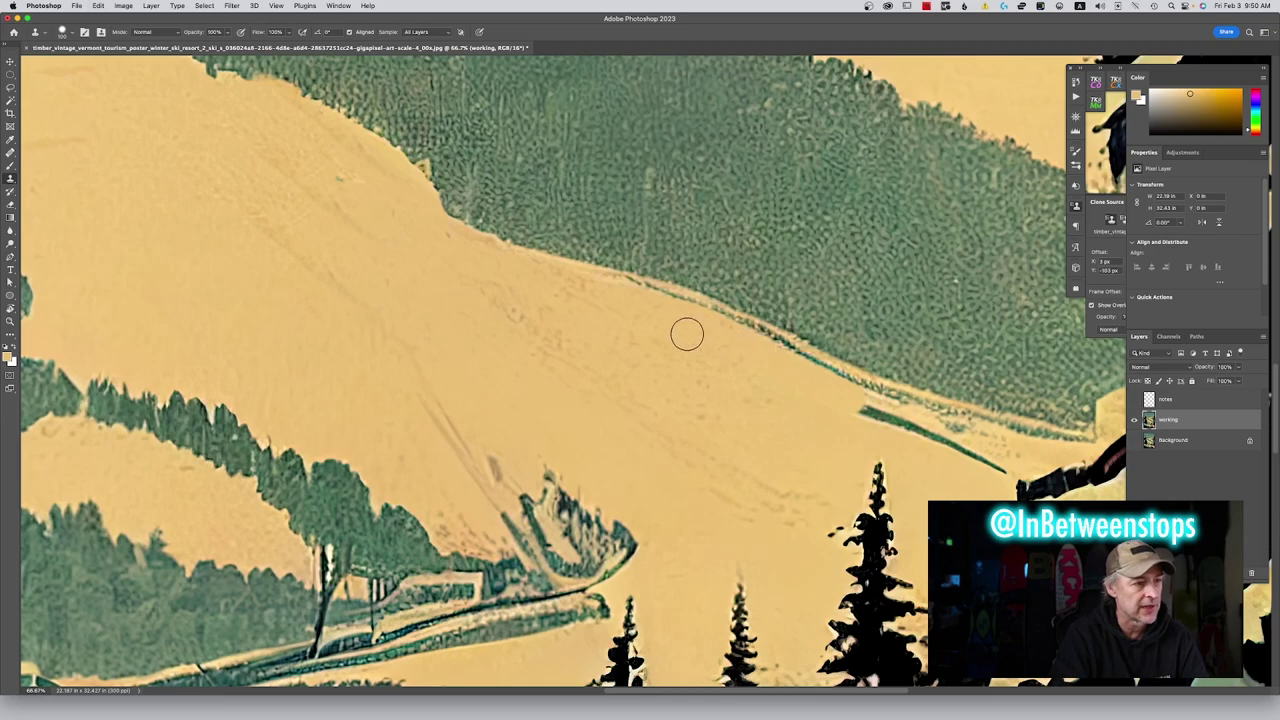
{"action": "left_click_drag", "start_coordinate": [626, 291], "coordinate": [790, 357]}
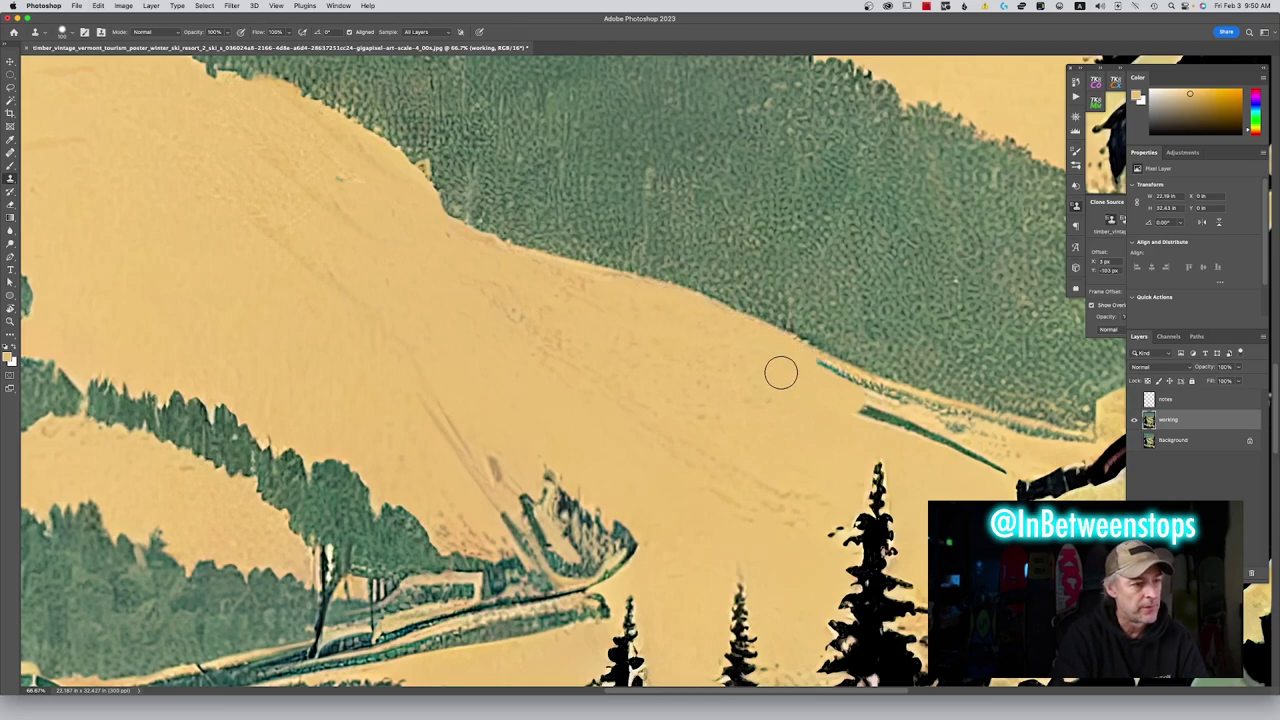
{"action": "scroll", "coordinate": [781, 370], "scroll_direction": "right", "scroll_amount": 5}
{"action": "scroll", "coordinate": [781, 370], "scroll_direction": "down", "scroll_amount": 2}
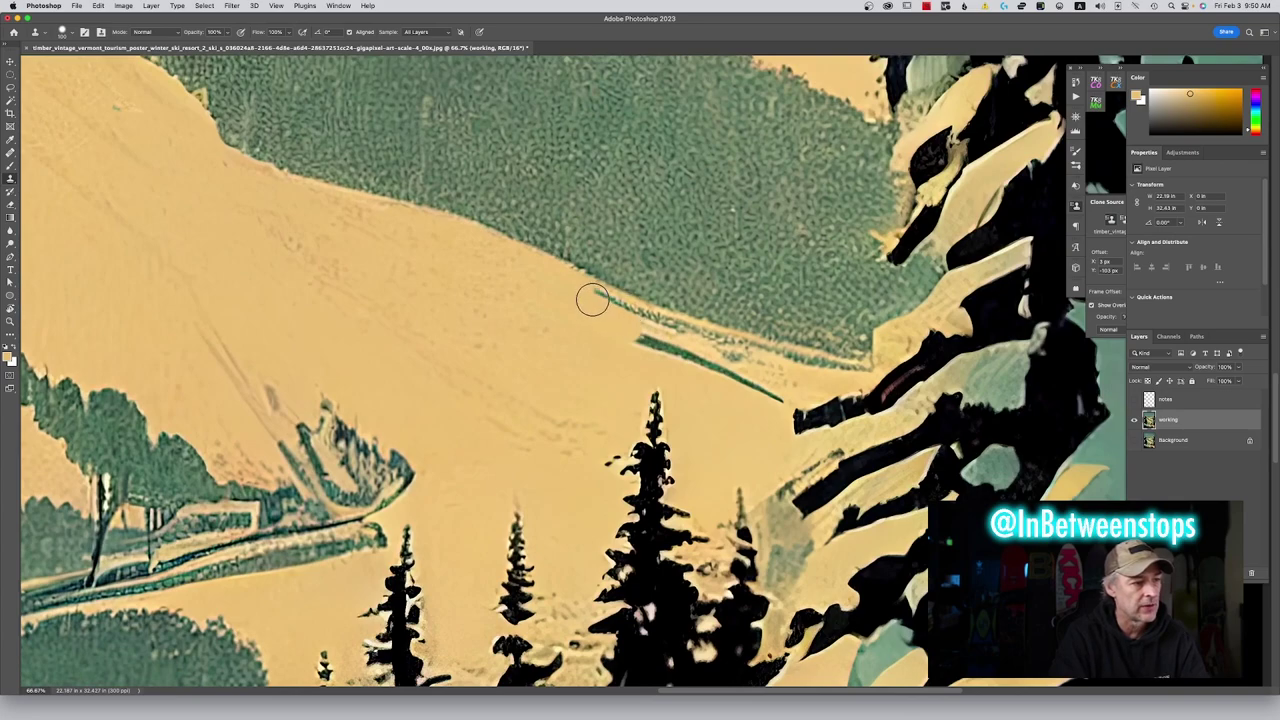
{"action": "left_click", "coordinate": [576, 343], "text": "alt"}
{"action": "left_click_drag", "start_coordinate": [625, 341], "coordinate": [766, 391]}
{"action": "left_click", "coordinate": [600, 351], "text": "alt"}
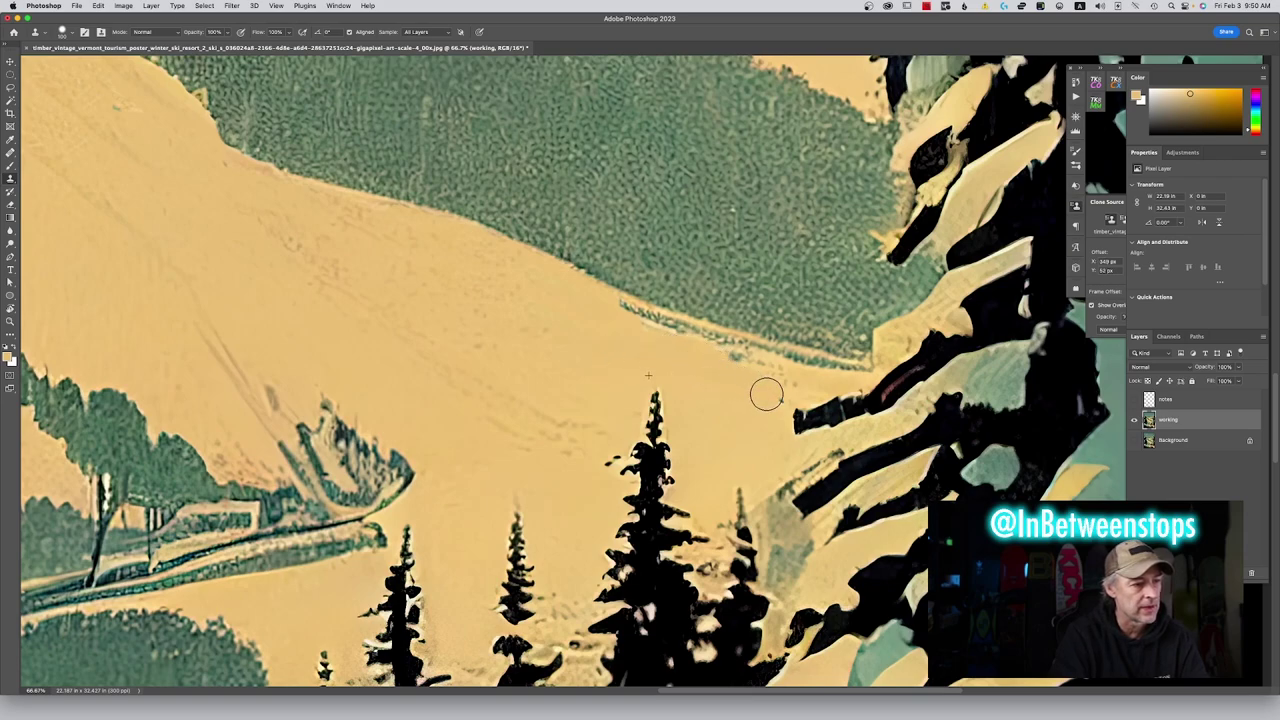
{"action": "left_click", "coordinate": [742, 438], "text": "alt"}
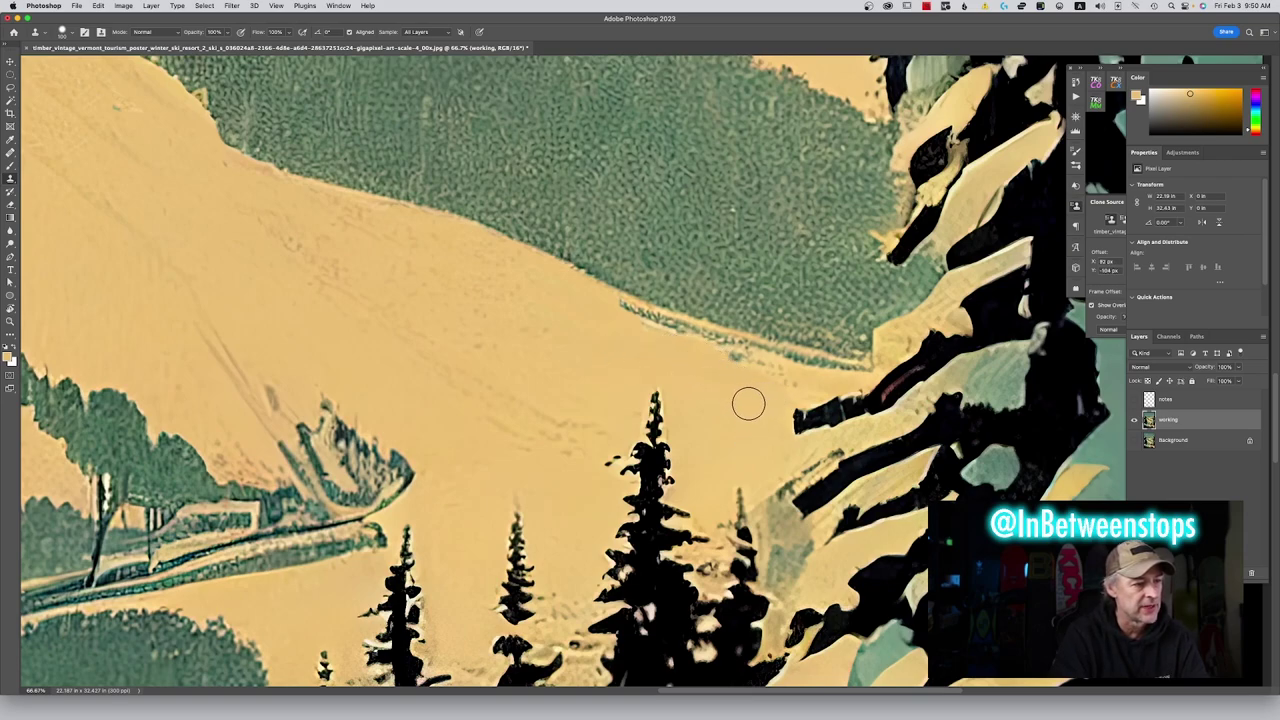
{"action": "left_click", "coordinate": [664, 345], "text": "alt"}
{"action": "left_click", "coordinate": [617, 348], "text": "alt"}
{"action": "left_click_drag", "start_coordinate": [620, 312], "coordinate": [764, 370]}
{"action": "left_click", "coordinate": [749, 397], "text": "alt"}
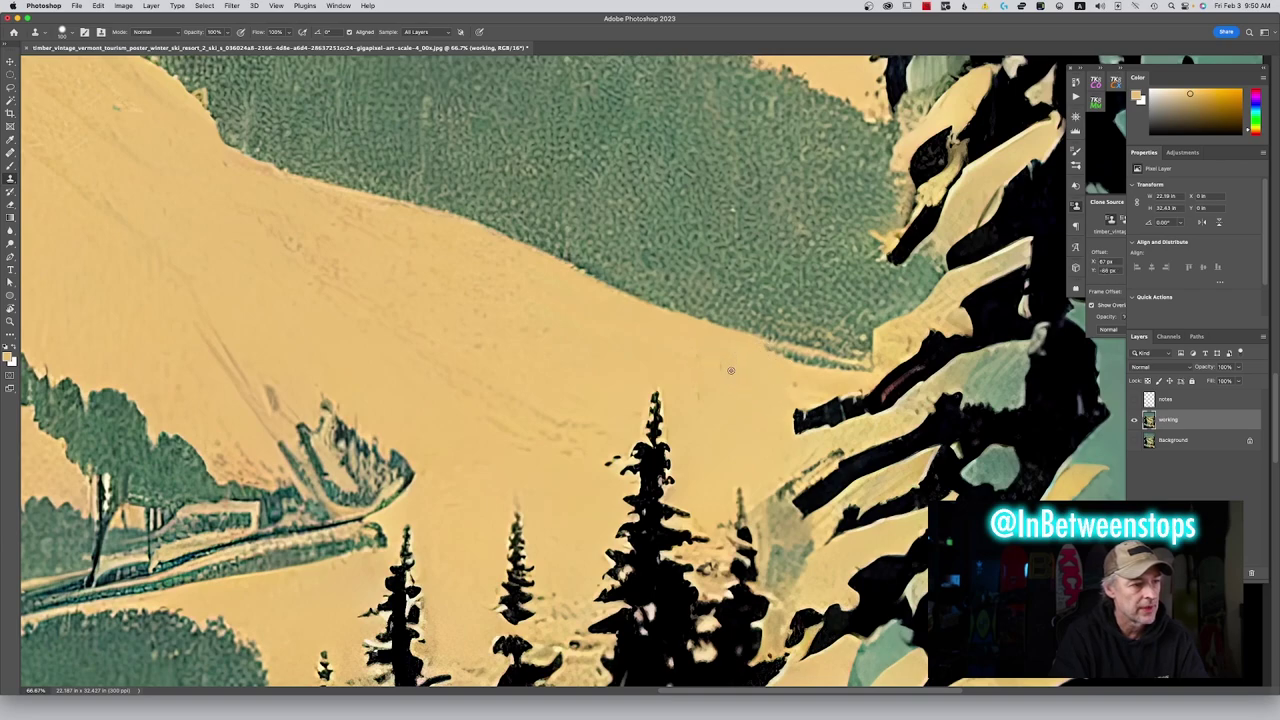
{"action": "left_click", "coordinate": [711, 369], "text": "alt"}
{"action": "mouse_move", "coordinate": [775, 354]}
{"action": "left_mouse_down"}
{"action": "mouse_move", "coordinate": [829, 367]}
{"action": "mouse_move", "coordinate": [799, 385]}
{"action": "mouse_move", "coordinate": [873, 371]}
{"action": "left_mouse_up"}
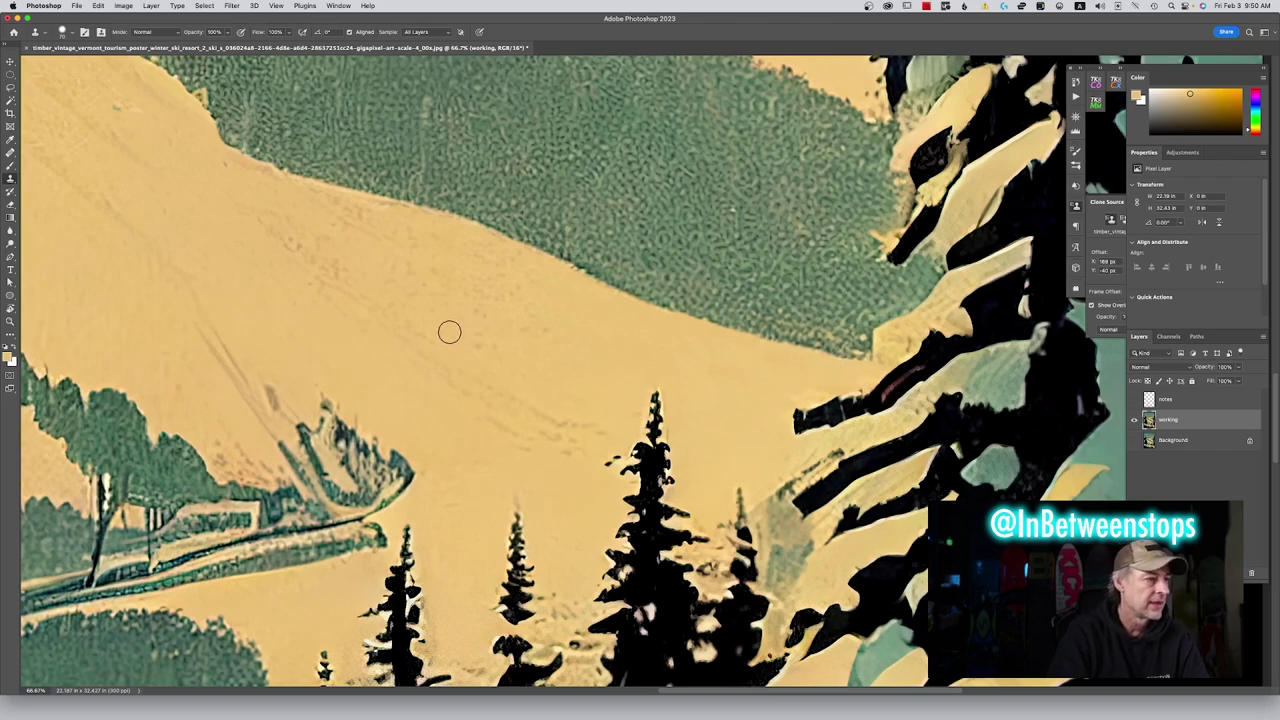
Clone snow over the dark streak marks on the slope above the lift
{"action": "left_click_drag", "start_coordinate": [448, 331], "coordinate": [660, 366]}
{"action": "mouse_move", "coordinate": [478, 261]}
{"action": "left_mouse_down"}
{"action": "mouse_move", "coordinate": [507, 303]}
{"action": "mouse_move", "coordinate": [651, 342]}
{"action": "mouse_move", "coordinate": [553, 324]}
{"action": "mouse_move", "coordinate": [528, 312]}
{"action": "mouse_move", "coordinate": [558, 302]}
{"action": "mouse_move", "coordinate": [494, 276]}
{"action": "left_mouse_up"}
{"action": "left_click", "coordinate": [786, 374], "text": "alt"}
{"action": "left_click_drag", "start_coordinate": [687, 325], "coordinate": [703, 324]}
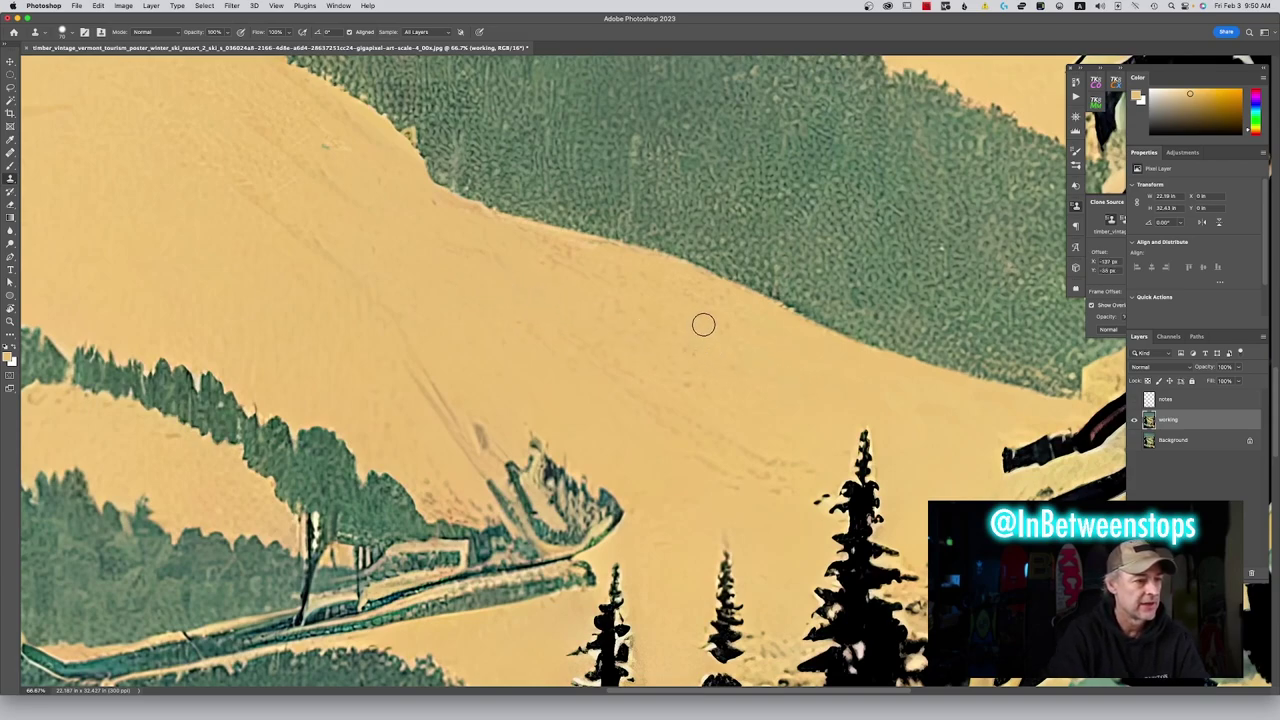
{"action": "left_click", "coordinate": [502, 353], "text": "alt"}
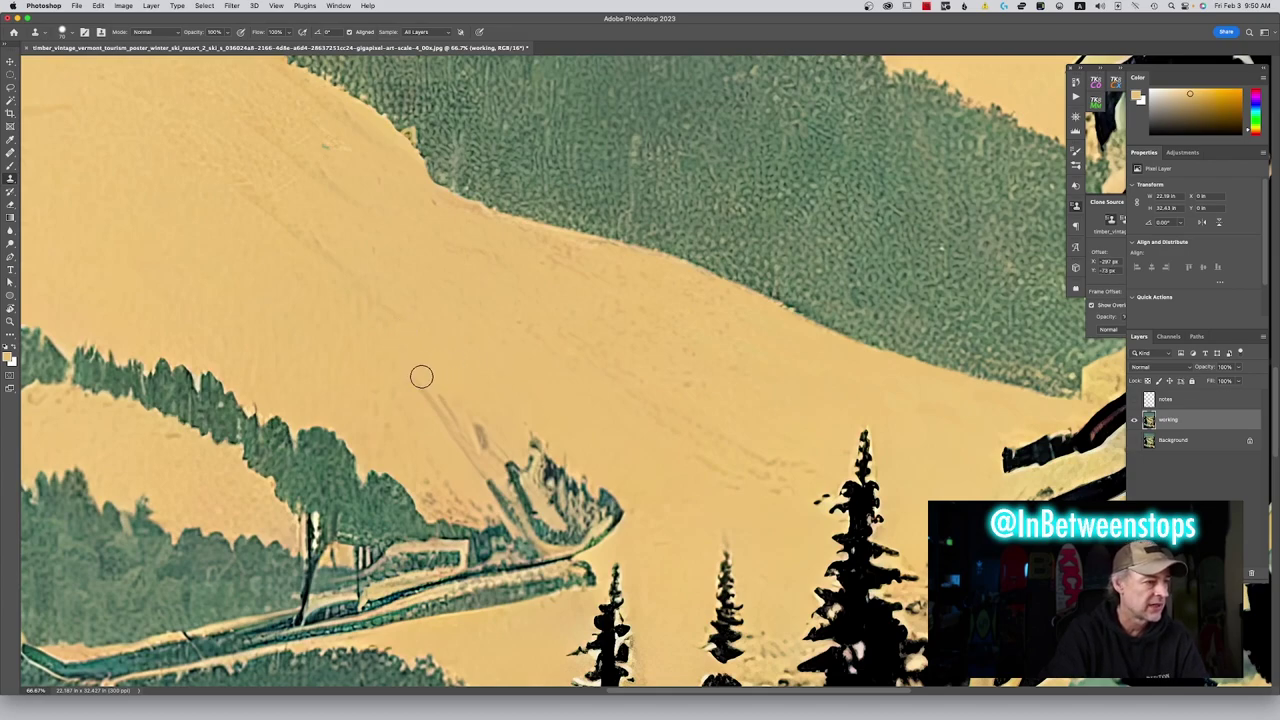
{"action": "mouse_move", "coordinate": [494, 413]}
{"action": "left_mouse_down"}
{"action": "mouse_move", "coordinate": [480, 437]}
{"action": "mouse_move", "coordinate": [413, 375]}
{"action": "left_mouse_up"}
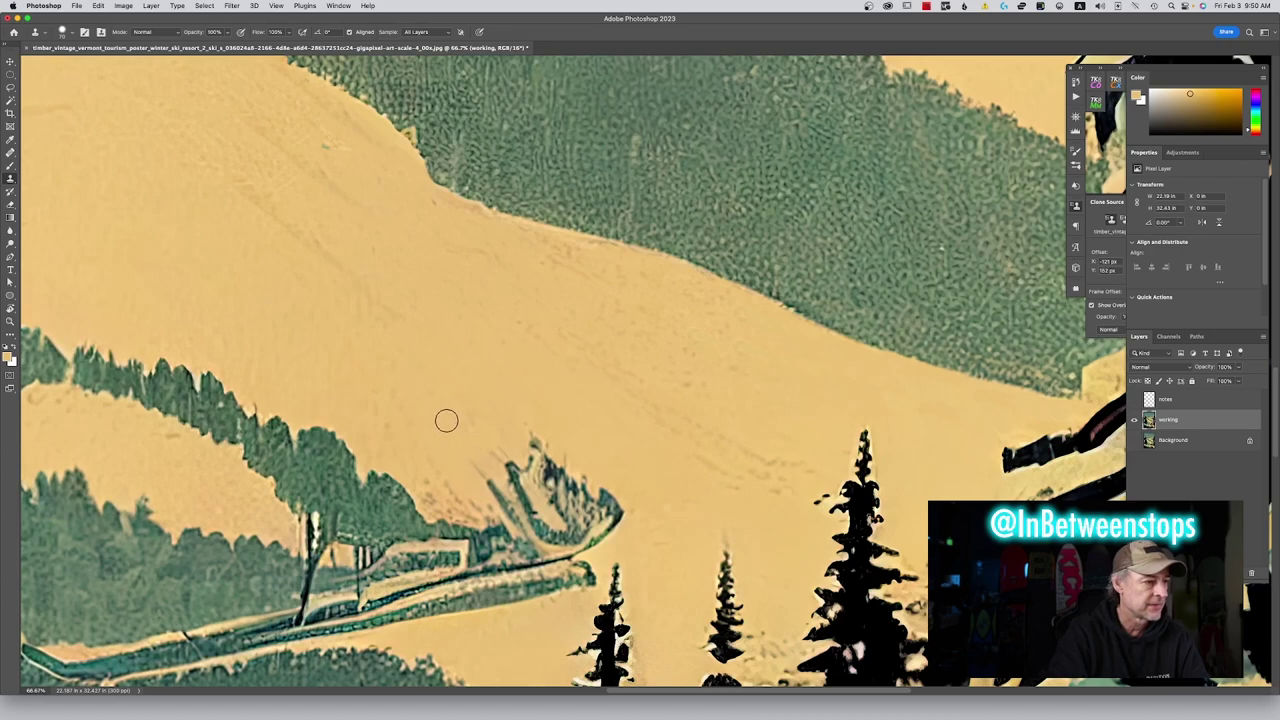
{"action": "left_click_drag", "start_coordinate": [409, 357], "coordinate": [702, 450]}
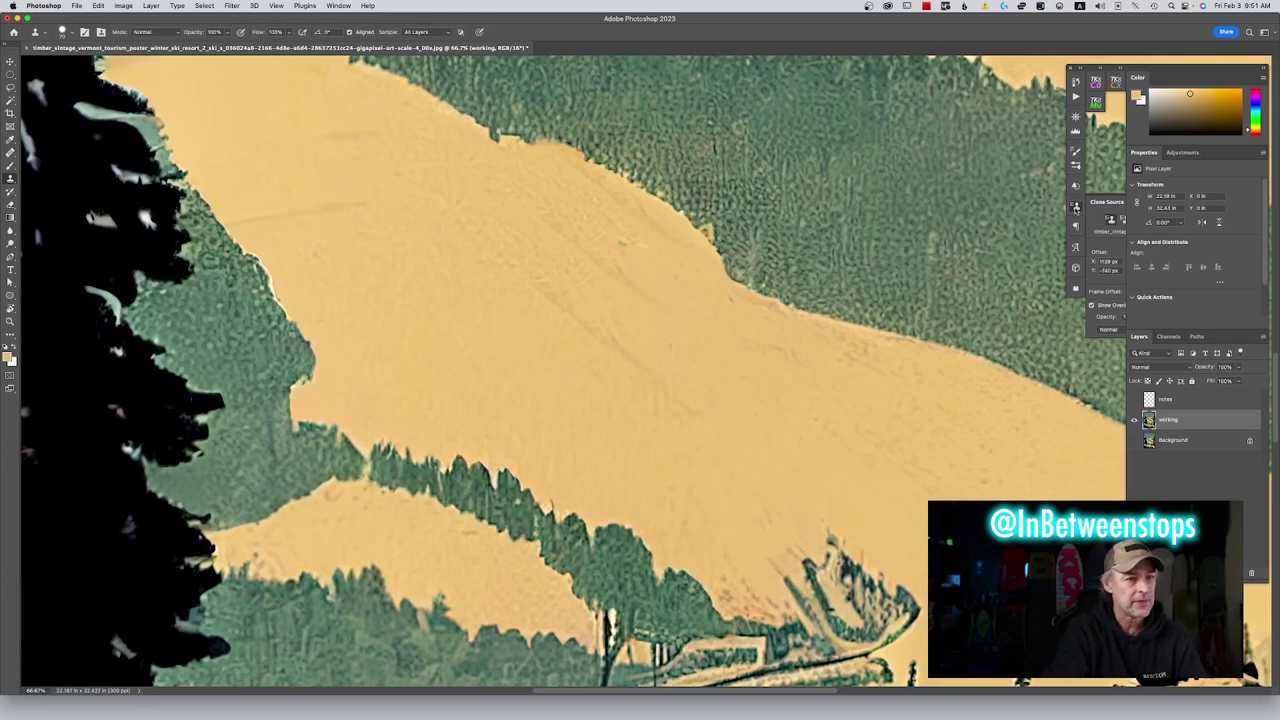
Show the Clone Source panel and clone over marks on the upper slope
{"action": "left_click", "coordinate": [336, 5]}
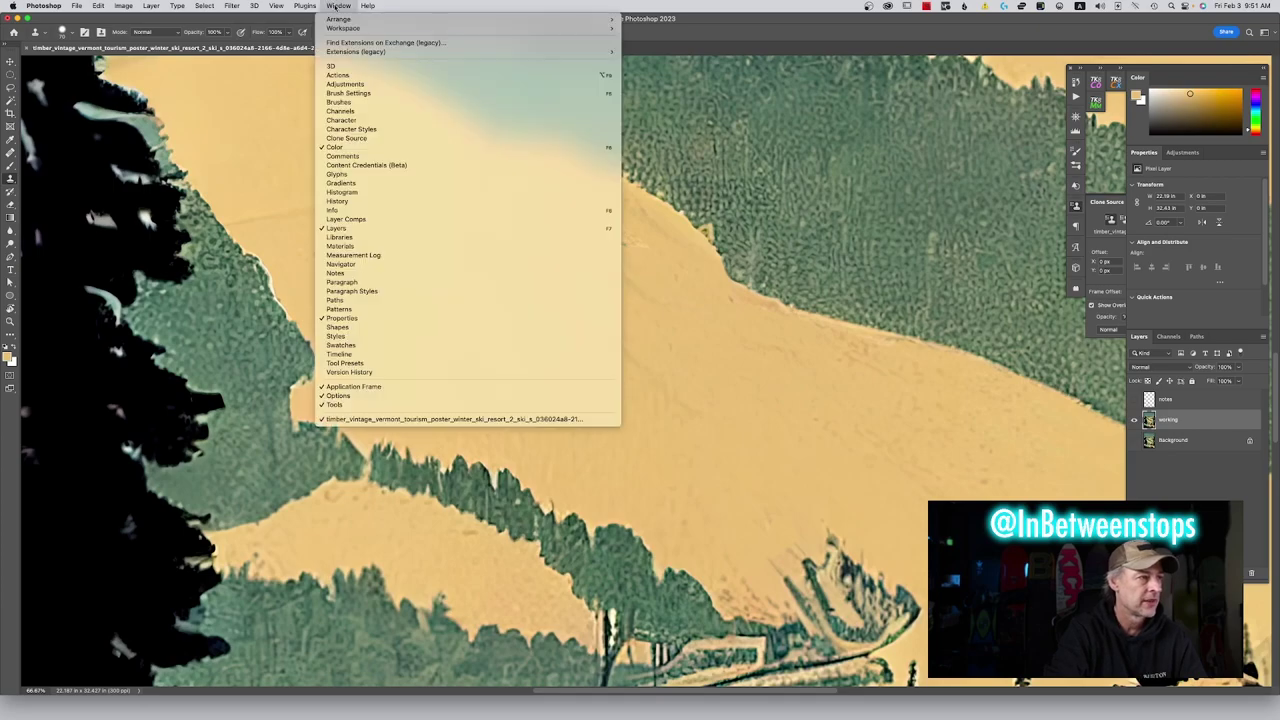
{"action": "left_click", "coordinate": [446, 141]}
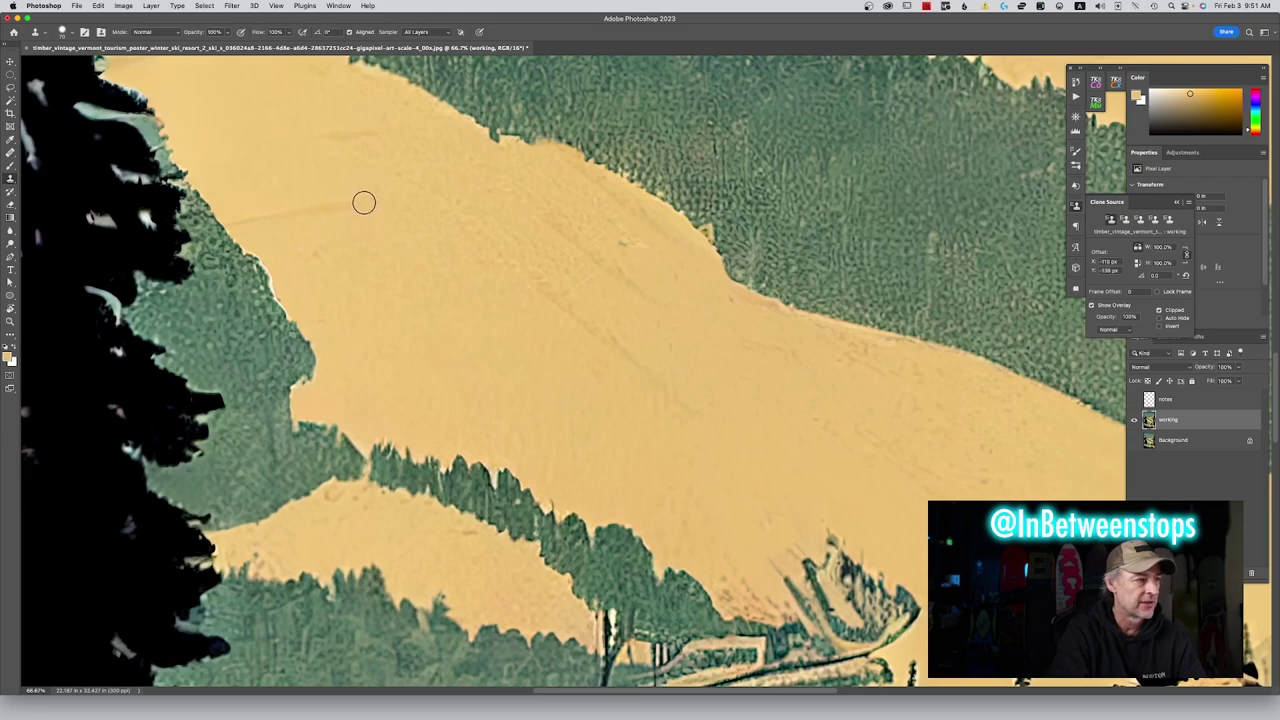
{"action": "mouse_move", "coordinate": [281, 215]}
{"action": "left_mouse_down"}
{"action": "mouse_move", "coordinate": [411, 234]}
{"action": "mouse_move", "coordinate": [285, 231]}
{"action": "mouse_move", "coordinate": [275, 214]}
{"action": "mouse_move", "coordinate": [340, 194]}
{"action": "mouse_move", "coordinate": [252, 215]}
{"action": "left_mouse_up"}
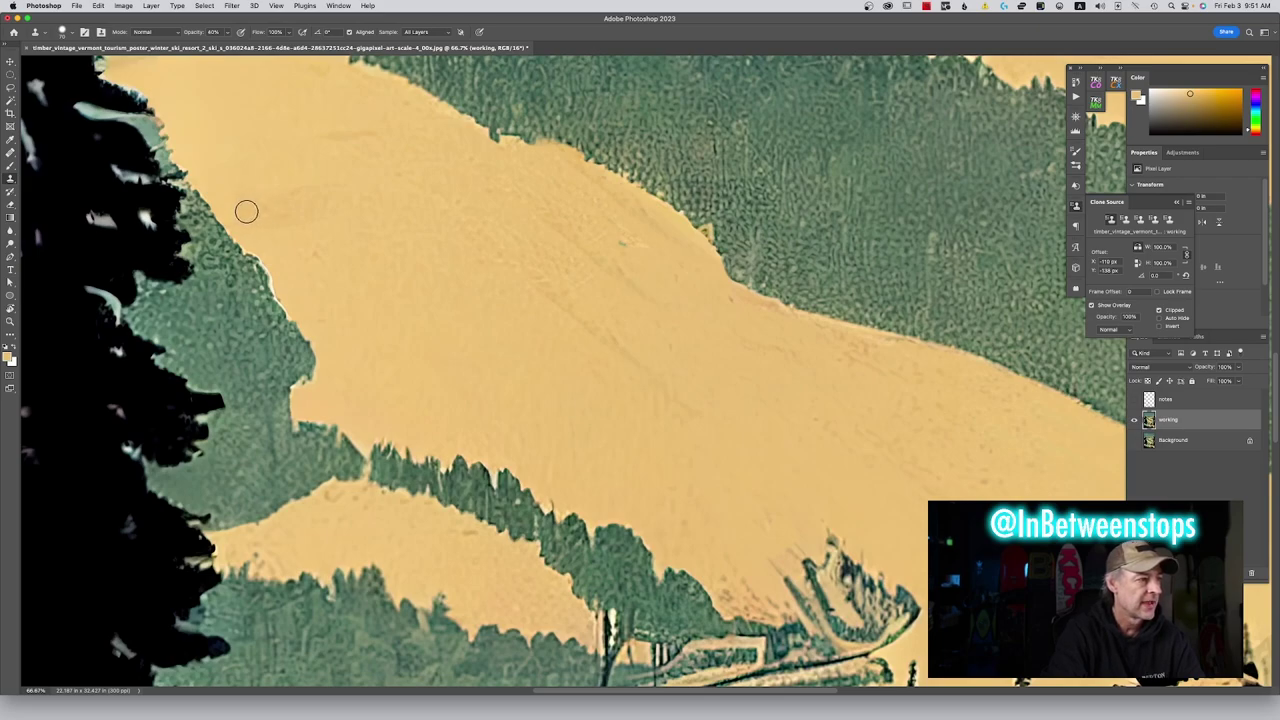
{"action": "left_click", "coordinate": [267, 108], "text": "alt"}
{"action": "left_click_drag", "start_coordinate": [341, 135], "coordinate": [372, 144]}
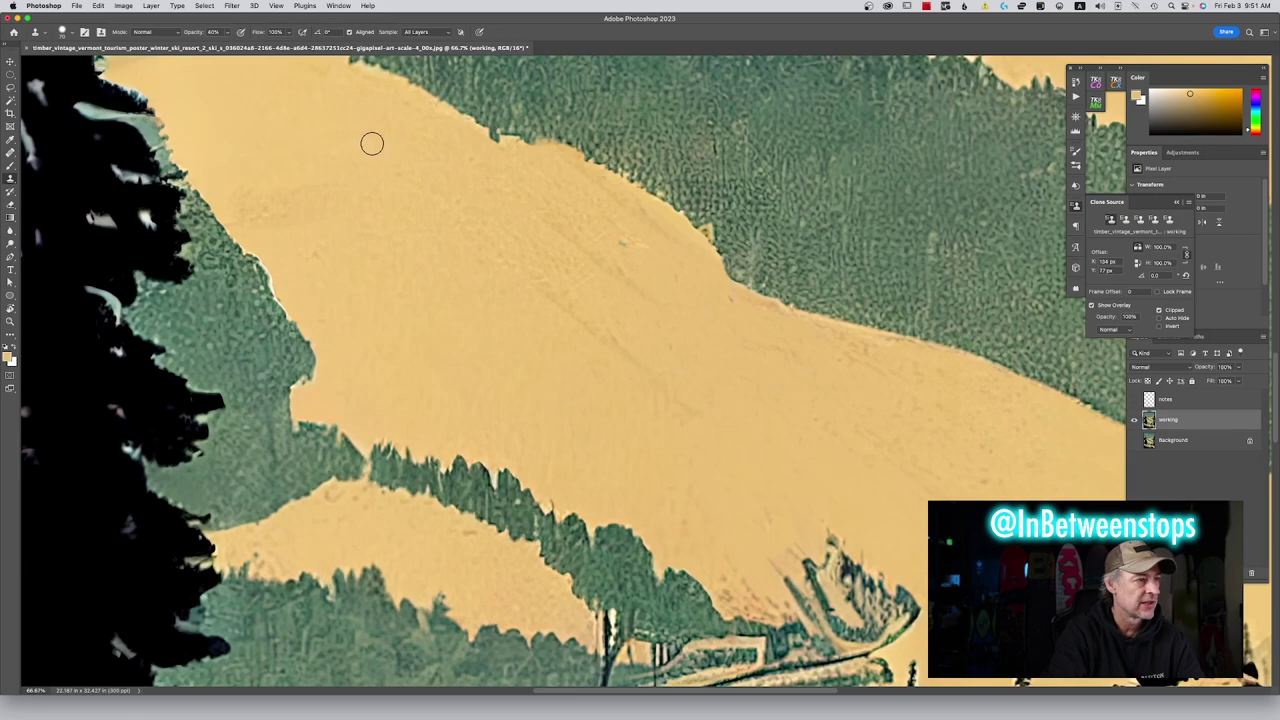
Dab cloned snow over spots mid-slope and along the forest edge
{"action": "left_click", "coordinate": [438, 301], "text": "alt"}
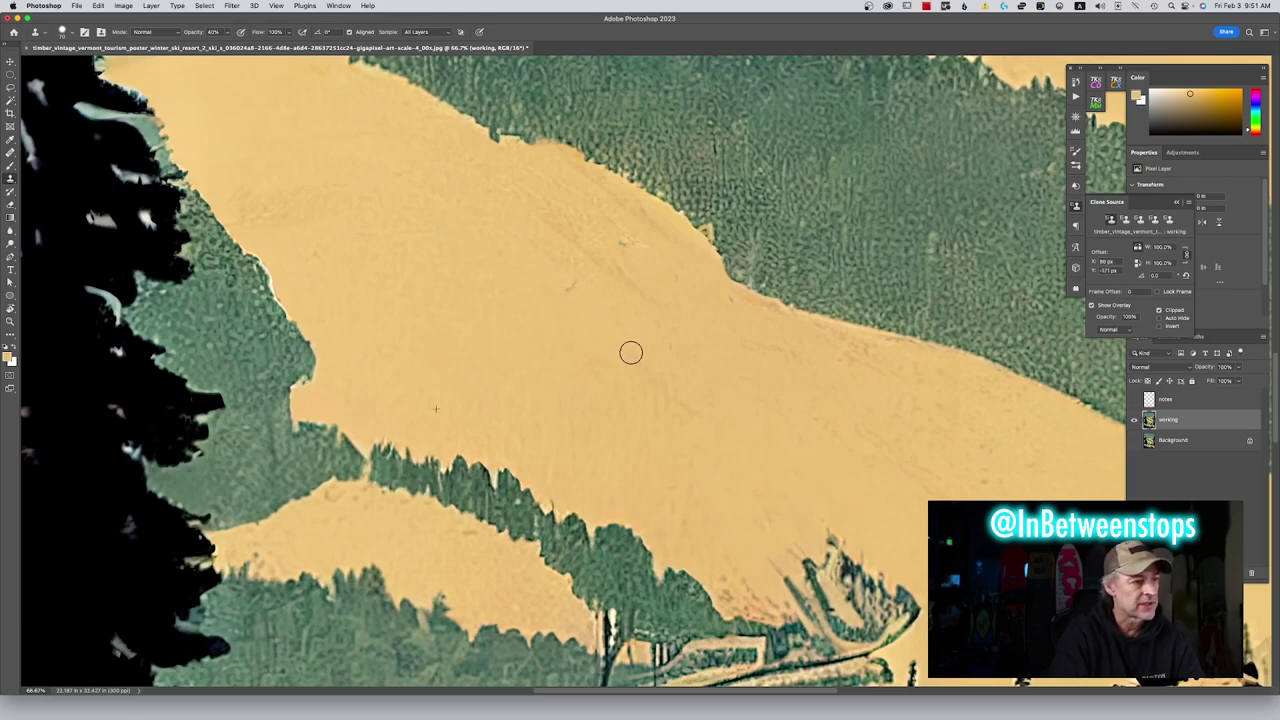
{"action": "left_click", "coordinate": [421, 306], "text": "alt"}
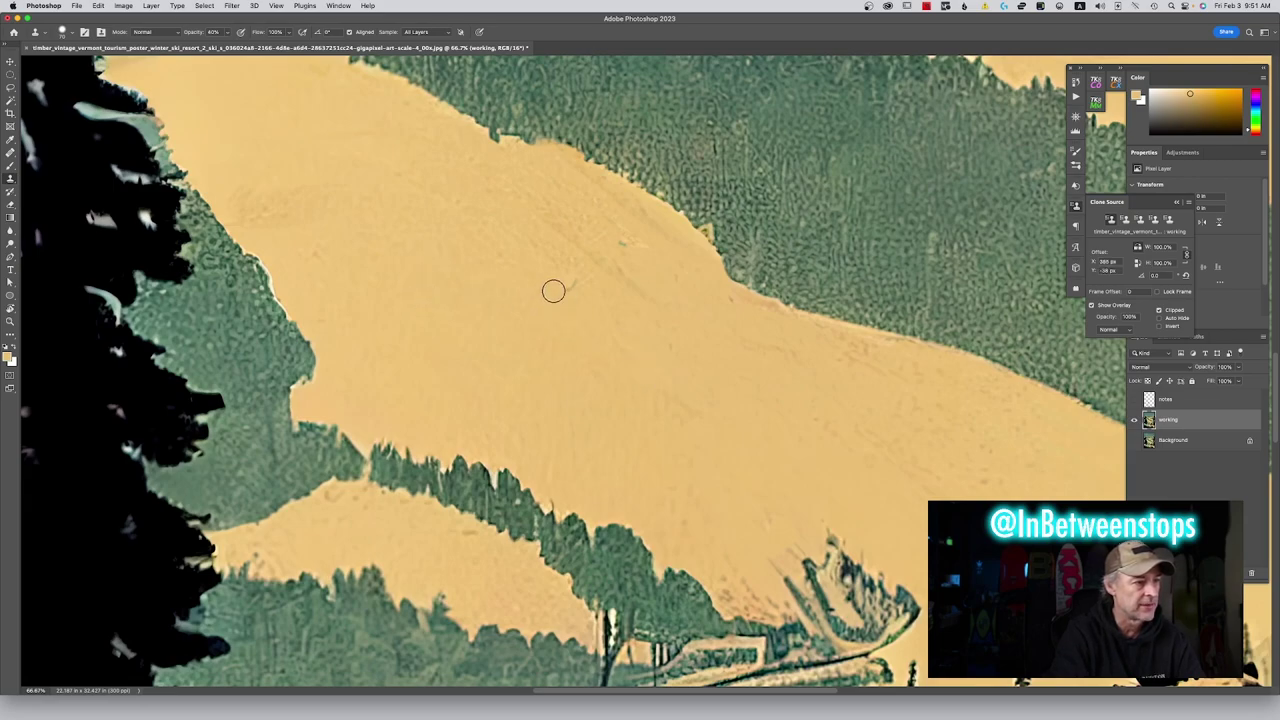
{"action": "left_click_drag", "start_coordinate": [574, 277], "coordinate": [573, 289]}
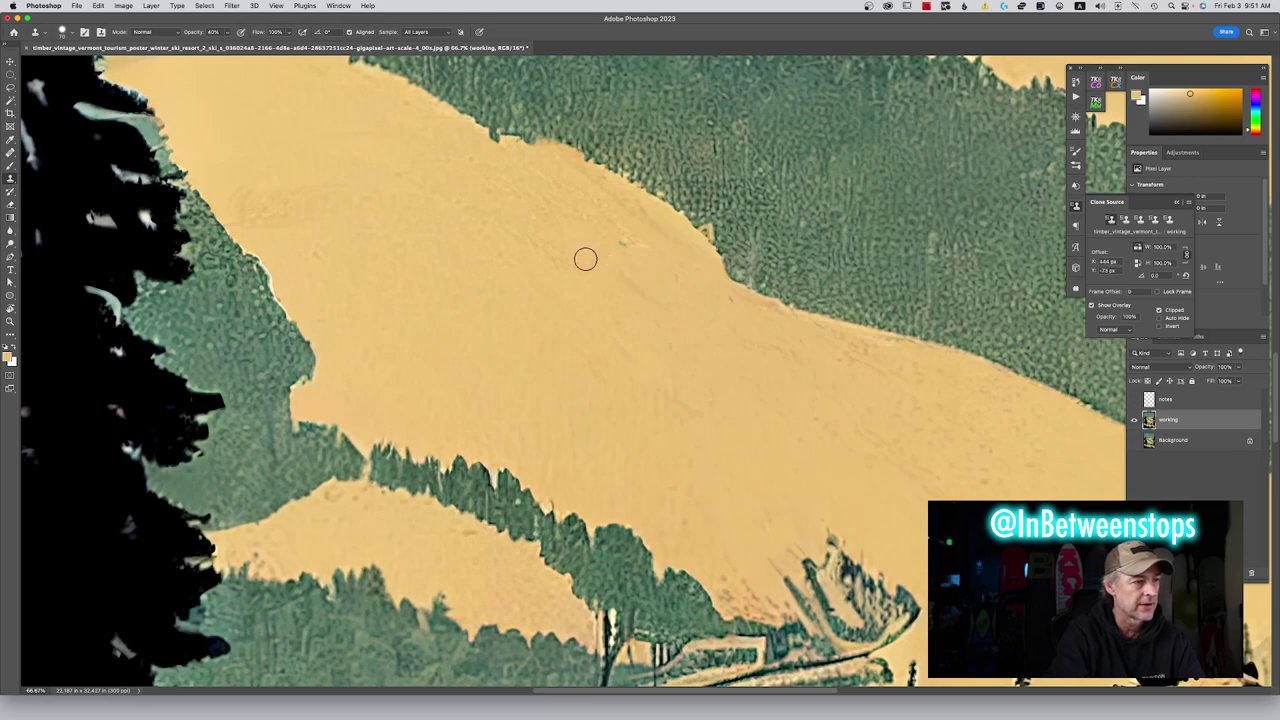
{"action": "left_click", "coordinate": [472, 289], "text": "alt"}
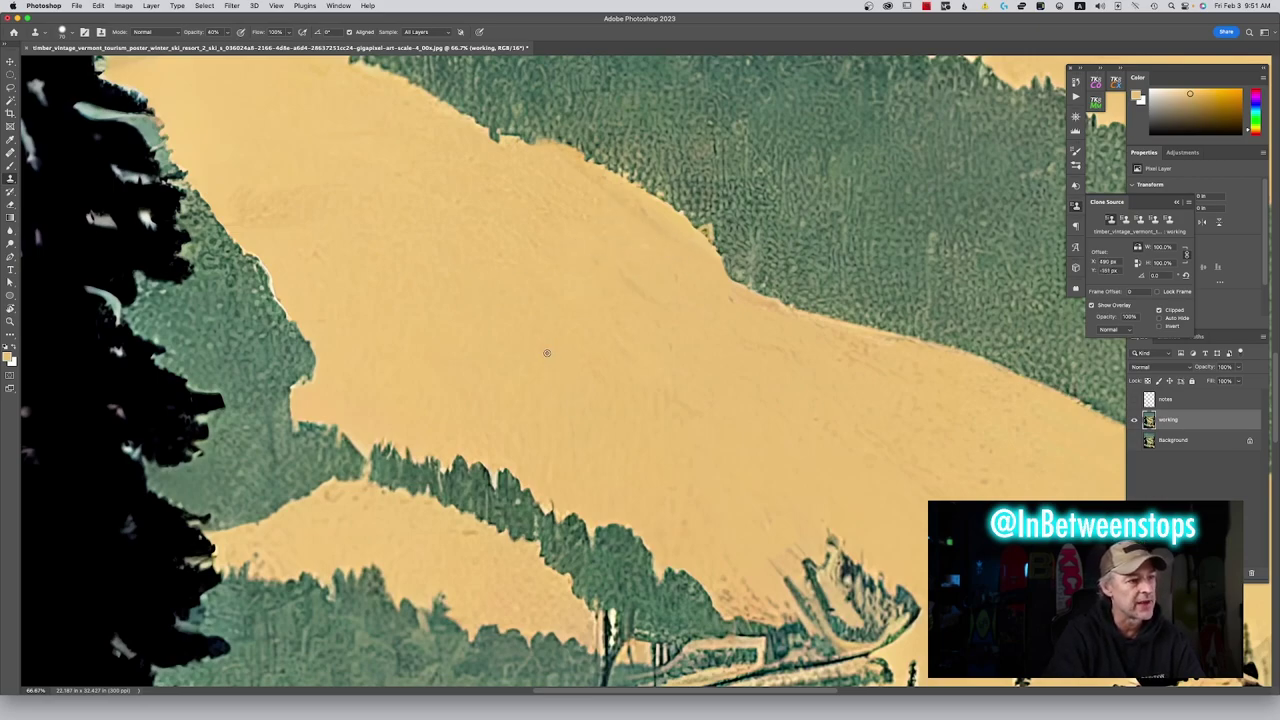
{"action": "left_click", "coordinate": [611, 230]}
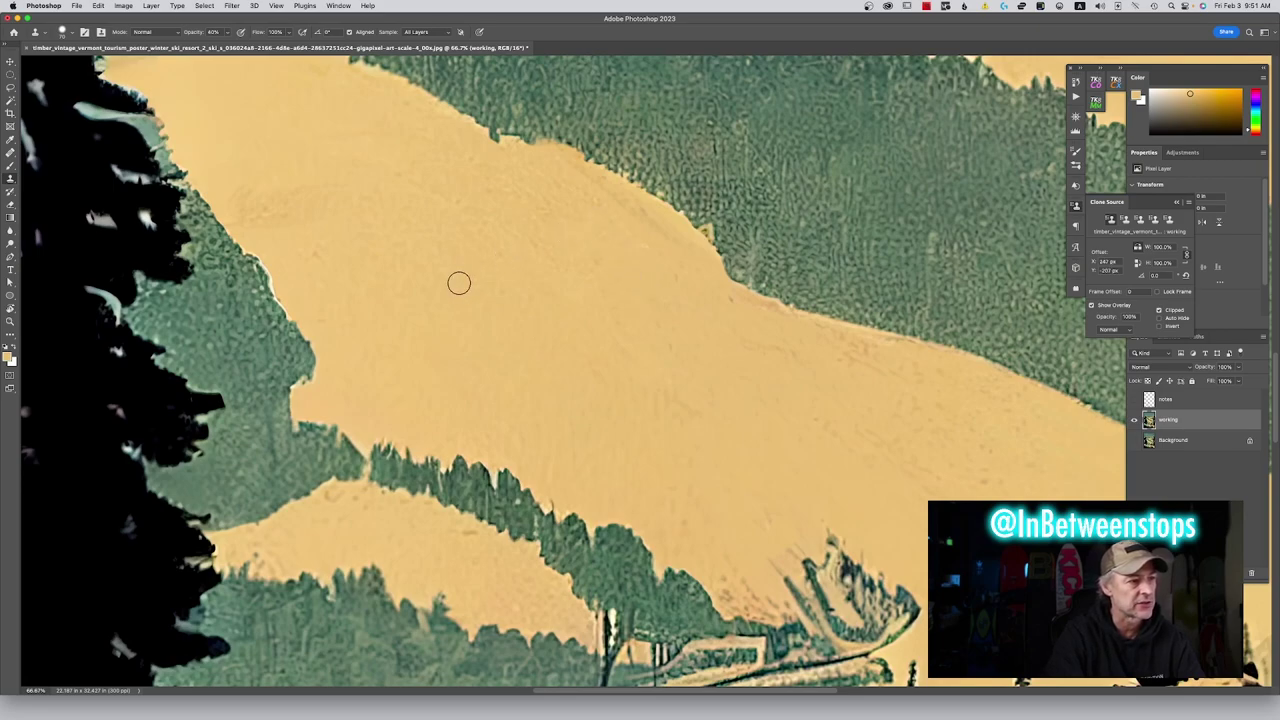
{"action": "left_click", "coordinate": [436, 285], "text": "alt"}
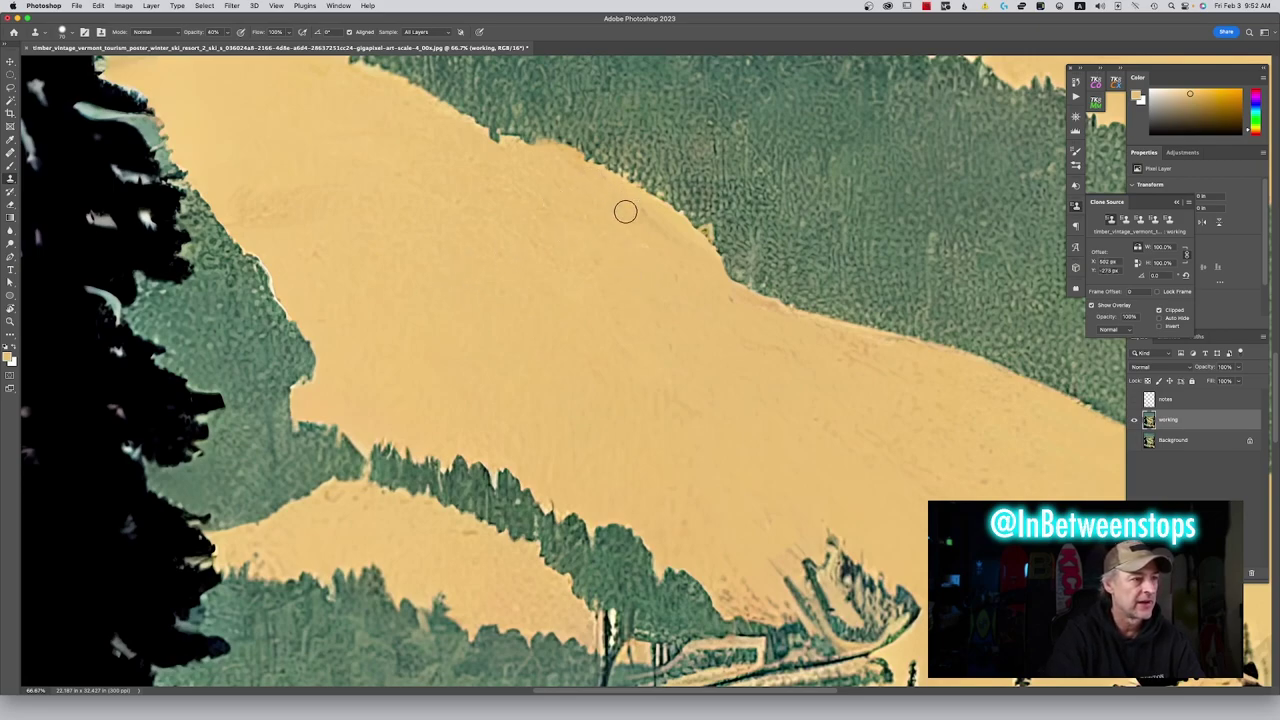
{"action": "left_click", "coordinate": [645, 209]}
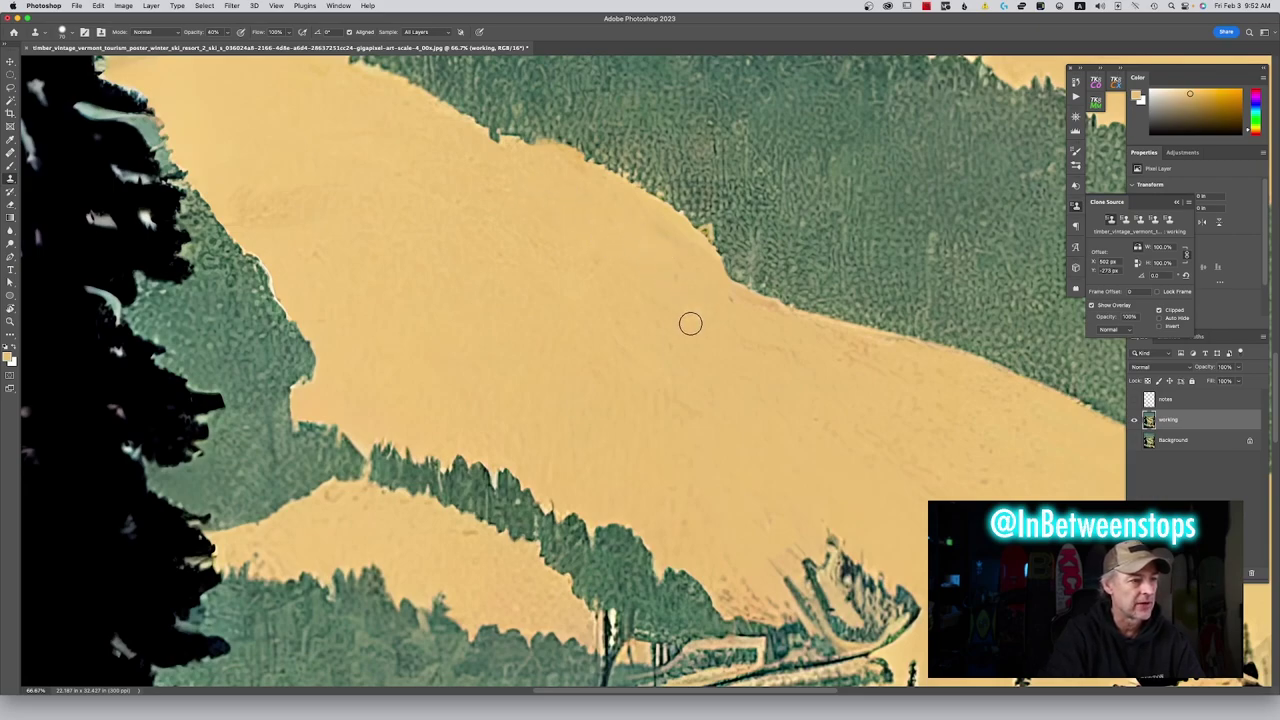
{"action": "left_click", "coordinate": [733, 307]}
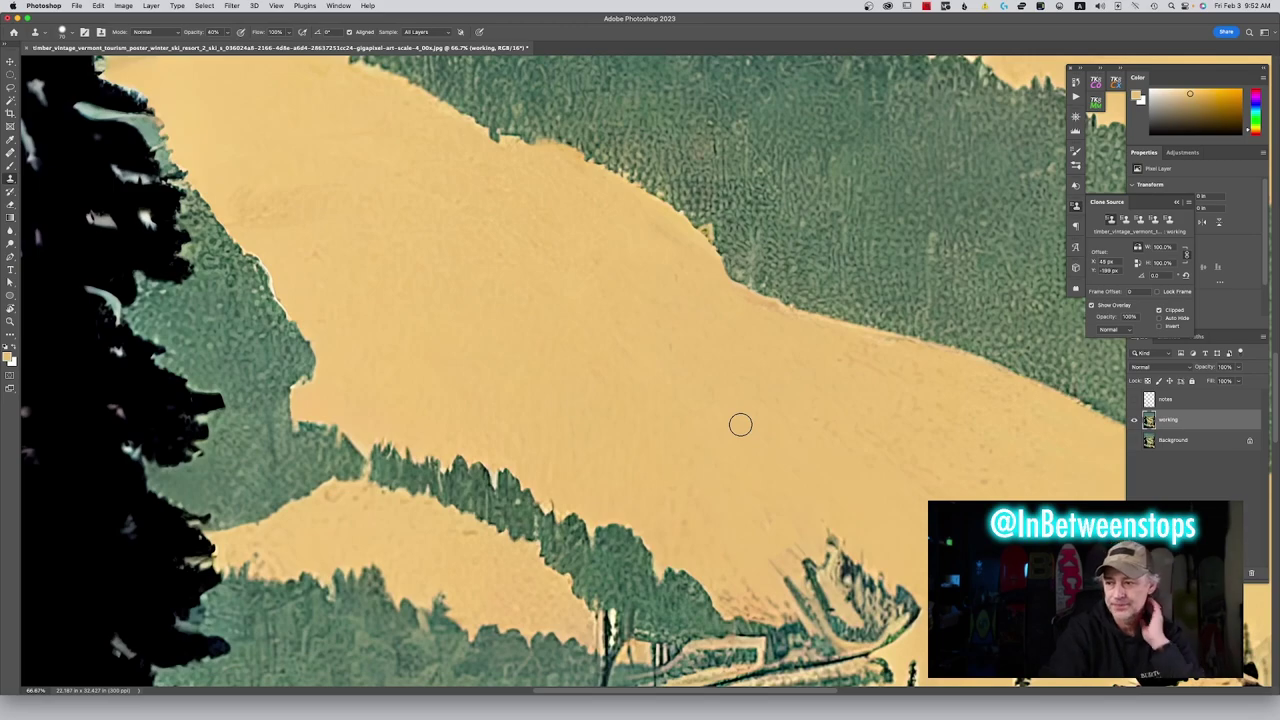
{"action": "left_click_drag", "start_coordinate": [843, 469], "coordinate": [722, 244]}
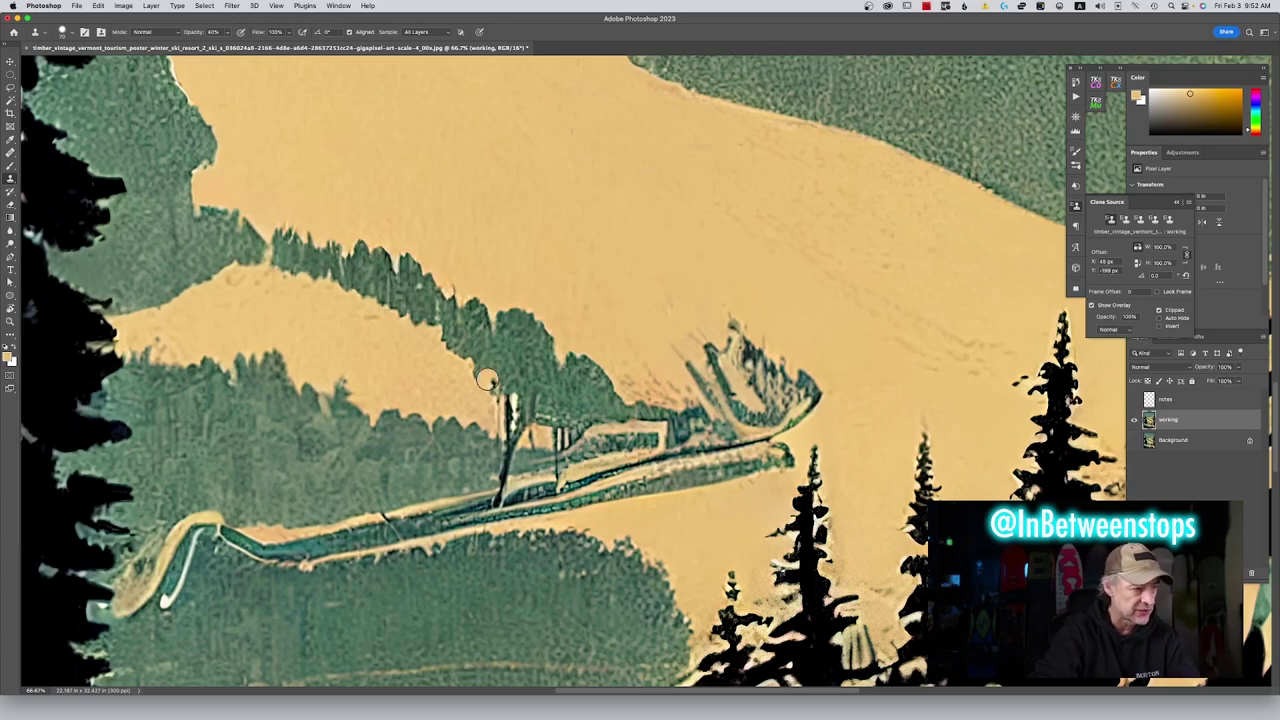
Lasso the ski lift, its trail, the end tree cluster and the marks below it
{"action": "left_click", "coordinate": [10, 88]}
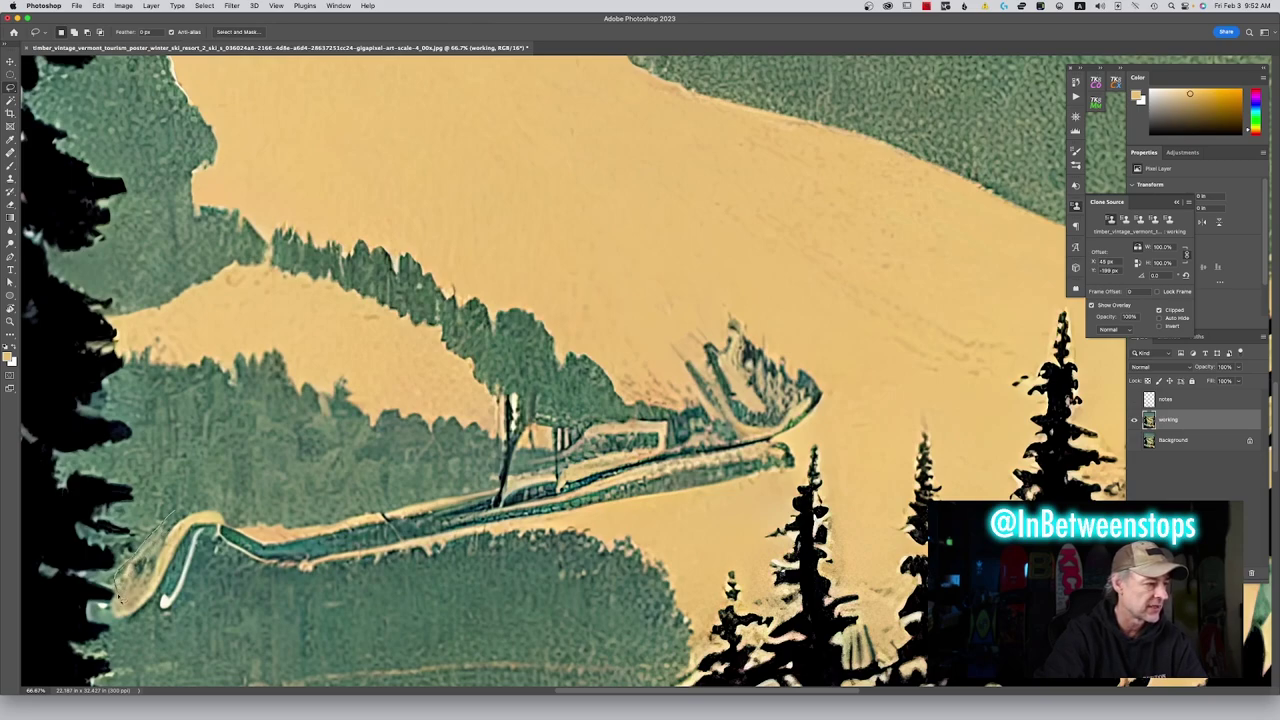
{"action": "mouse_move", "coordinate": [130, 636]}
{"action": "left_mouse_down"}
{"action": "mouse_move", "coordinate": [174, 630]}
{"action": "mouse_move", "coordinate": [251, 586]}
{"action": "mouse_move", "coordinate": [696, 554]}
{"action": "mouse_move", "coordinate": [796, 472]}
{"action": "left_mouse_up"}
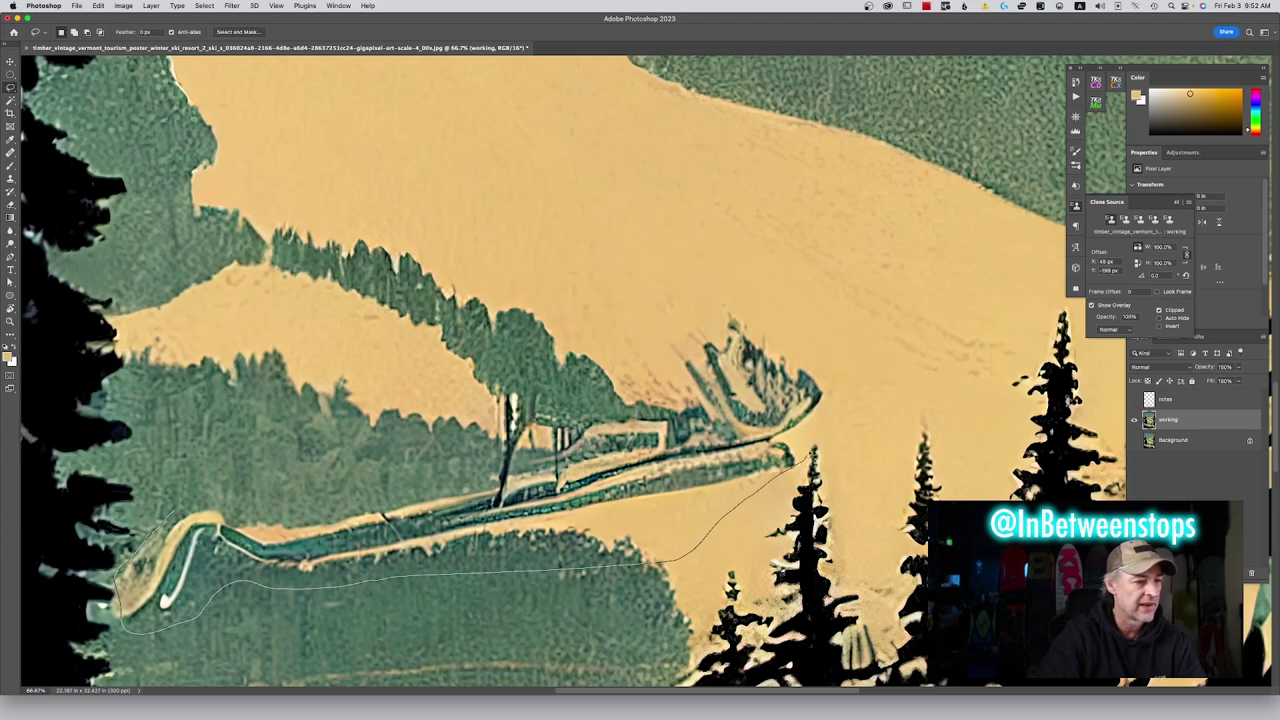
{"action": "mouse_move", "coordinate": [829, 411]}
{"action": "left_mouse_down"}
{"action": "mouse_move", "coordinate": [782, 329]}
{"action": "mouse_move", "coordinate": [706, 320]}
{"action": "left_mouse_up"}
{"action": "mouse_move", "coordinate": [638, 386]}
{"action": "left_mouse_down"}
{"action": "mouse_move", "coordinate": [580, 416]}
{"action": "mouse_move", "coordinate": [528, 386]}
{"action": "mouse_move", "coordinate": [472, 453]}
{"action": "mouse_move", "coordinate": [410, 486]}
{"action": "mouse_move", "coordinate": [178, 510]}
{"action": "left_mouse_up"}
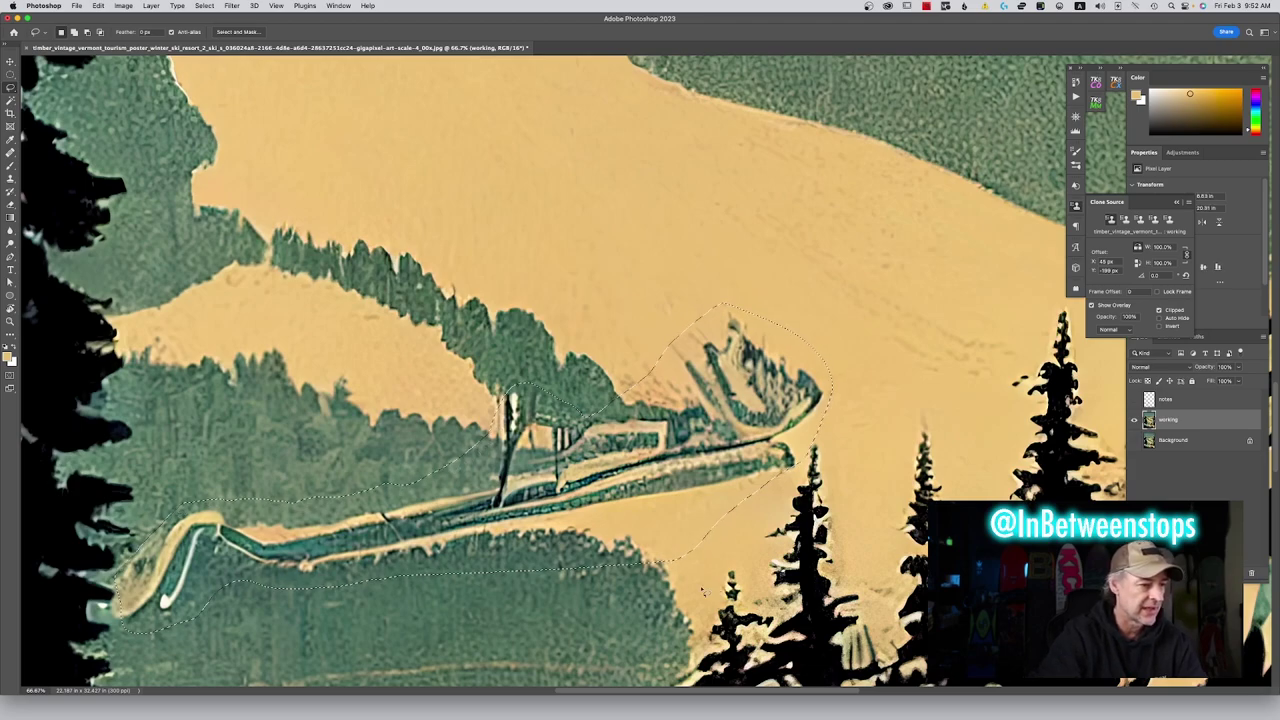
{"action": "mouse_move", "coordinate": [665, 545]}
{"action": "left_mouse_down"}
{"action": "mouse_move", "coordinate": [695, 510]}
{"action": "mouse_move", "coordinate": [762, 504]}
{"action": "left_mouse_up"}
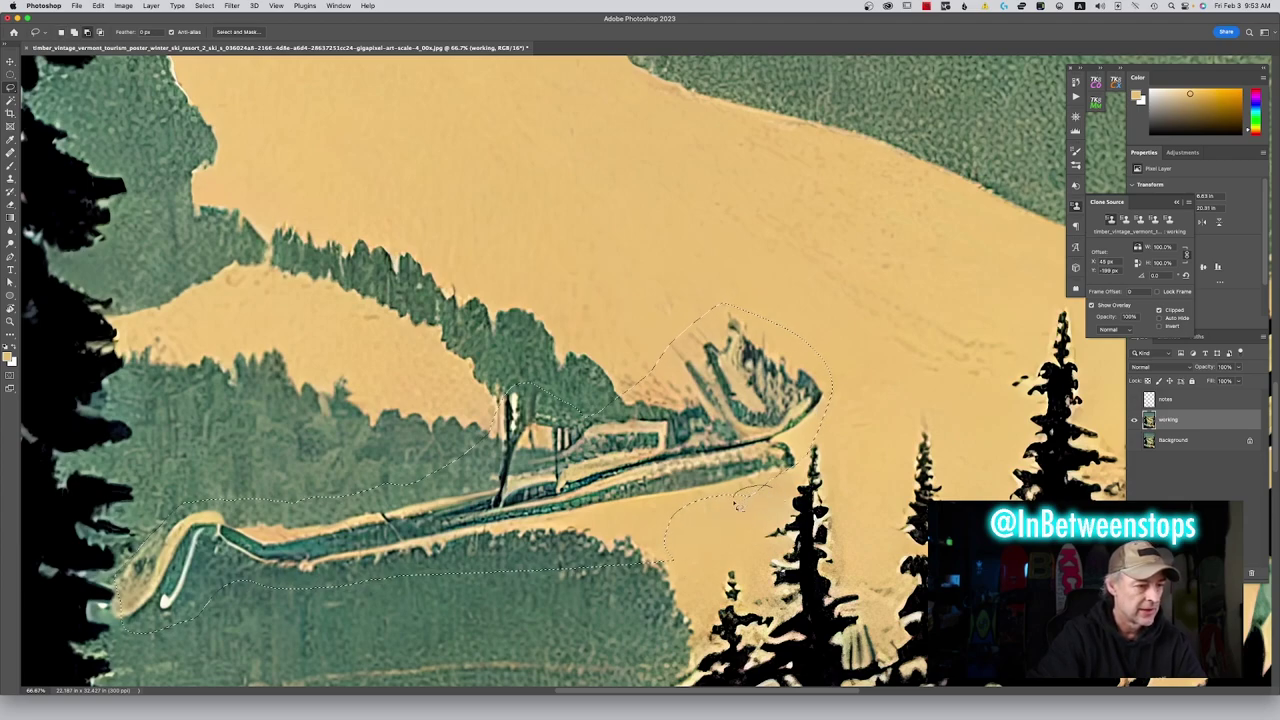
{"action": "mouse_move", "coordinate": [733, 506]}
{"action": "left_mouse_down"}
{"action": "mouse_move", "coordinate": [628, 528]}
{"action": "mouse_move", "coordinate": [686, 549]}
{"action": "mouse_move", "coordinate": [733, 515]}
{"action": "left_mouse_up"}
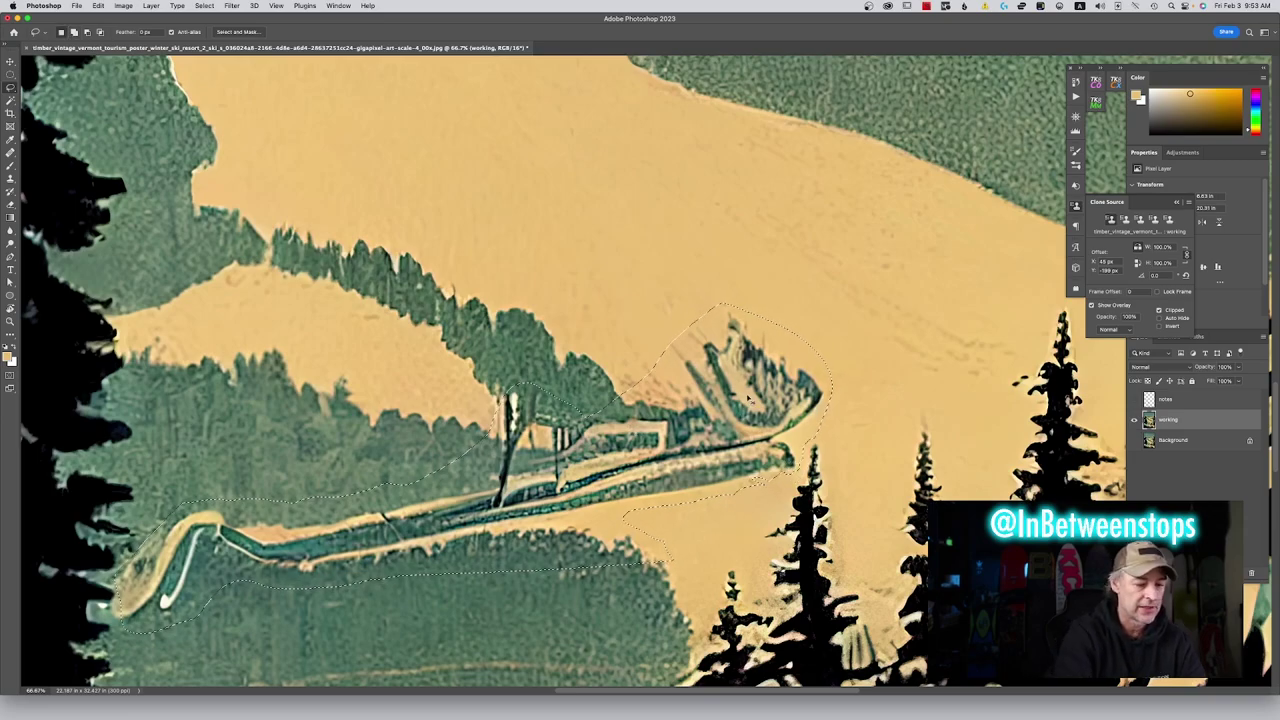
{"action": "key", "text": "super+minus"}
{"action": "key", "text": "super+minus"}
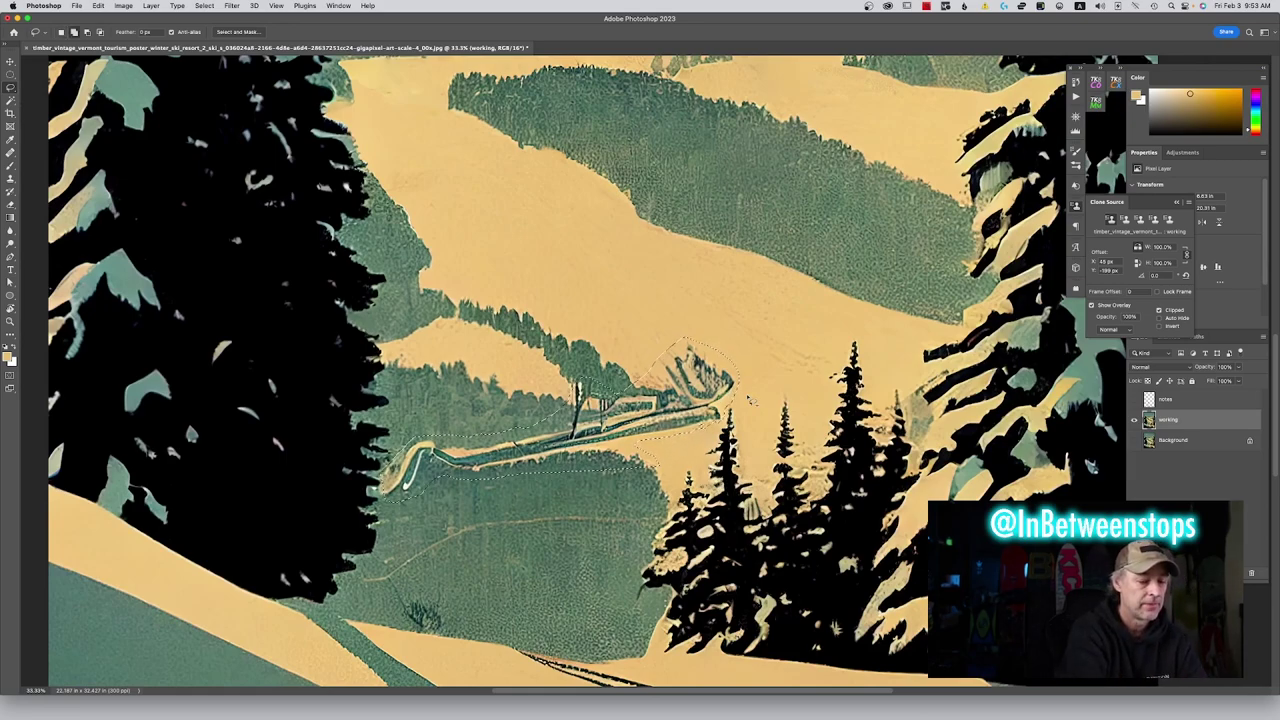
Content-Aware fill the selected ski lift and trail, then deselect
{"action": "key", "text": "shift+BackSpace"}
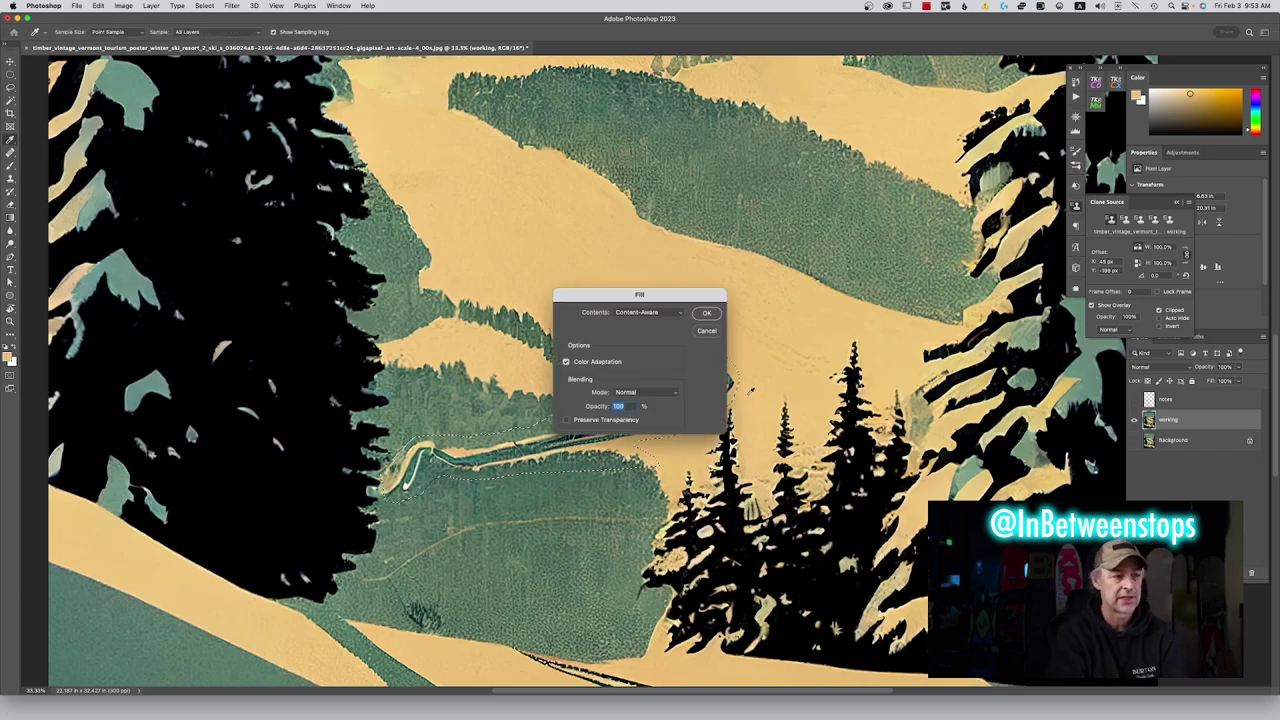
{"action": "key", "text": "Return"}
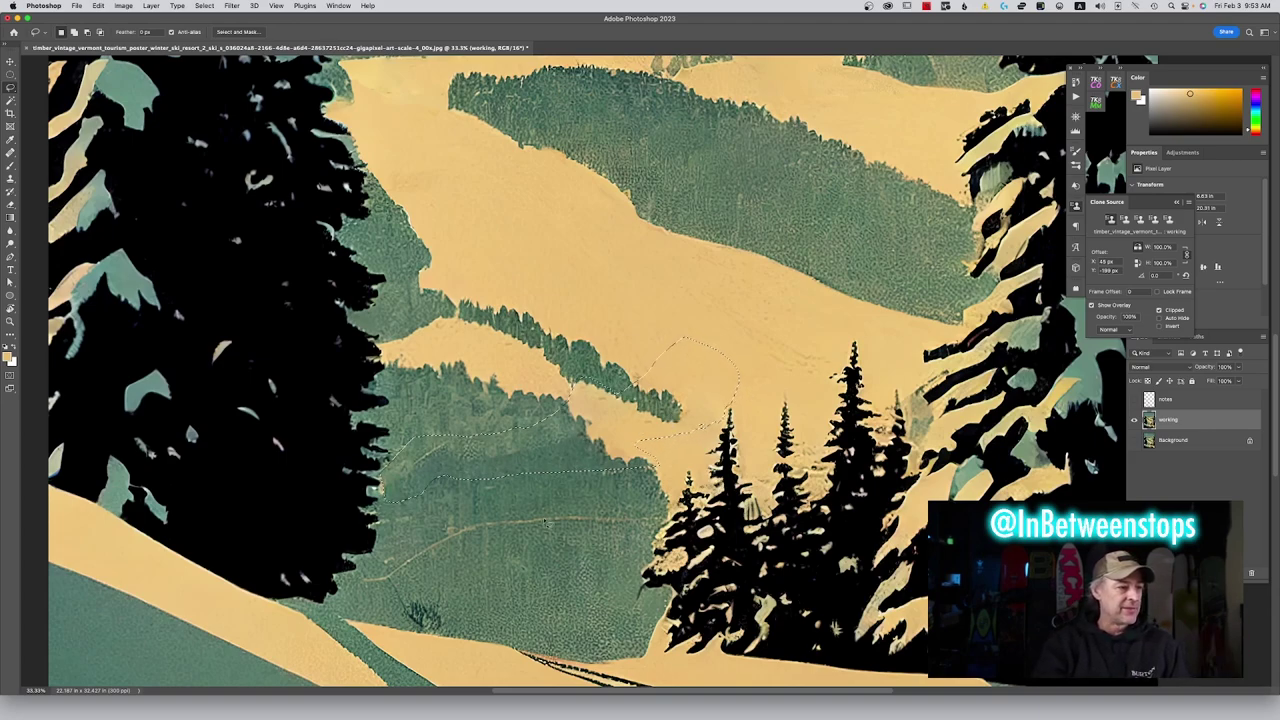
{"action": "key", "text": "super+d"}
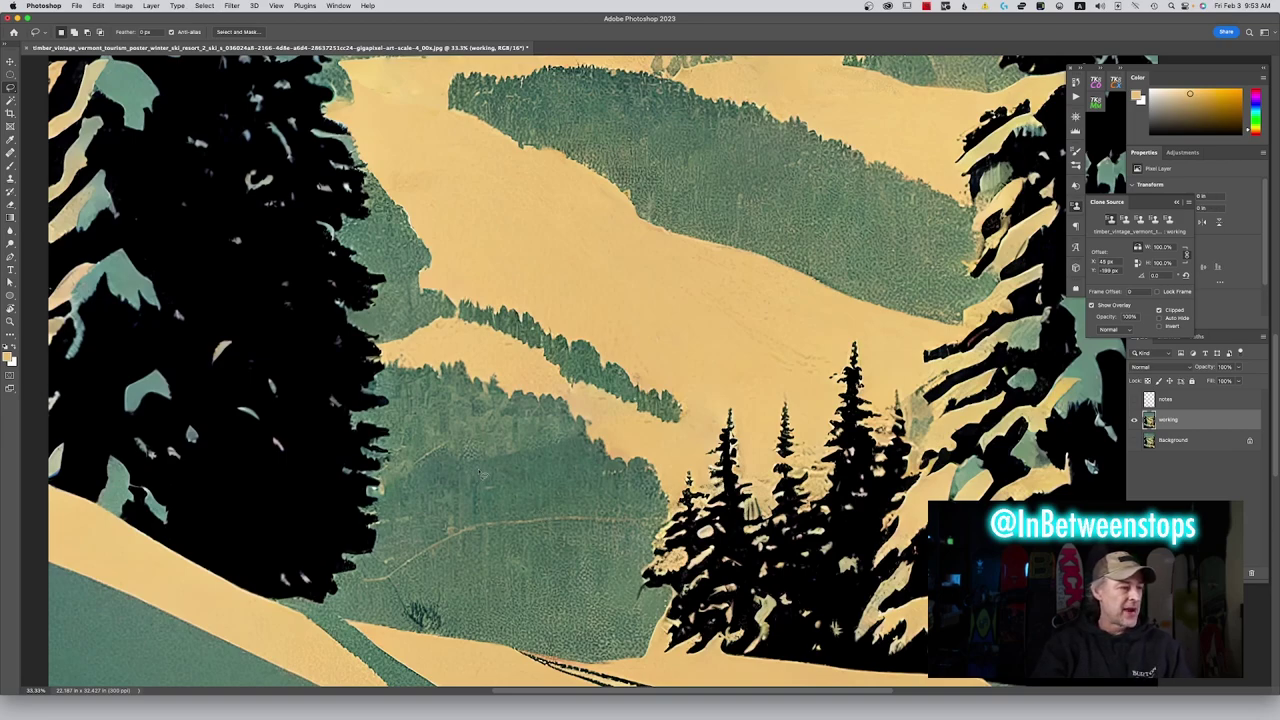
{"action": "left_click", "coordinate": [10, 178]}
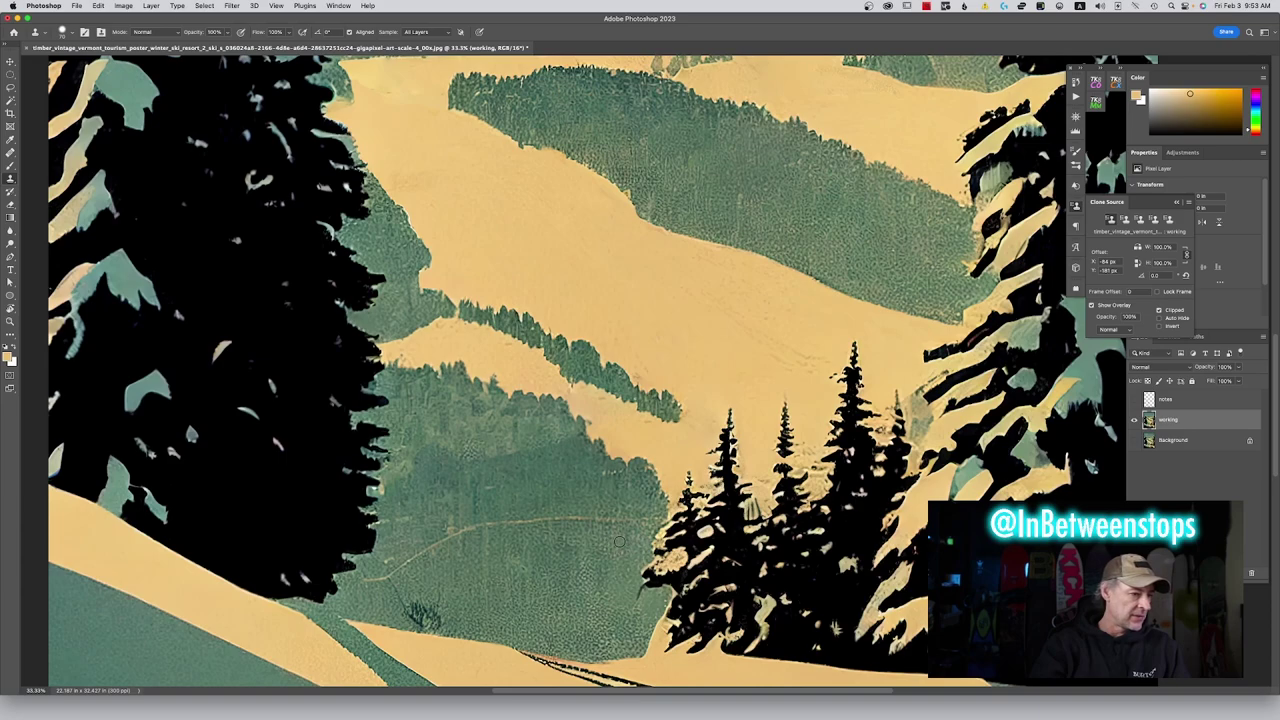
Clone forest texture over the leftover trail line and the small dark tree strokes in the lower forest
{"action": "mouse_move", "coordinate": [646, 527]}
{"action": "left_mouse_down"}
{"action": "mouse_move", "coordinate": [469, 534]}
{"action": "mouse_move", "coordinate": [485, 521]}
{"action": "mouse_move", "coordinate": [453, 541]}
{"action": "left_mouse_up"}
{"action": "left_click", "coordinate": [506, 543], "text": "alt"}
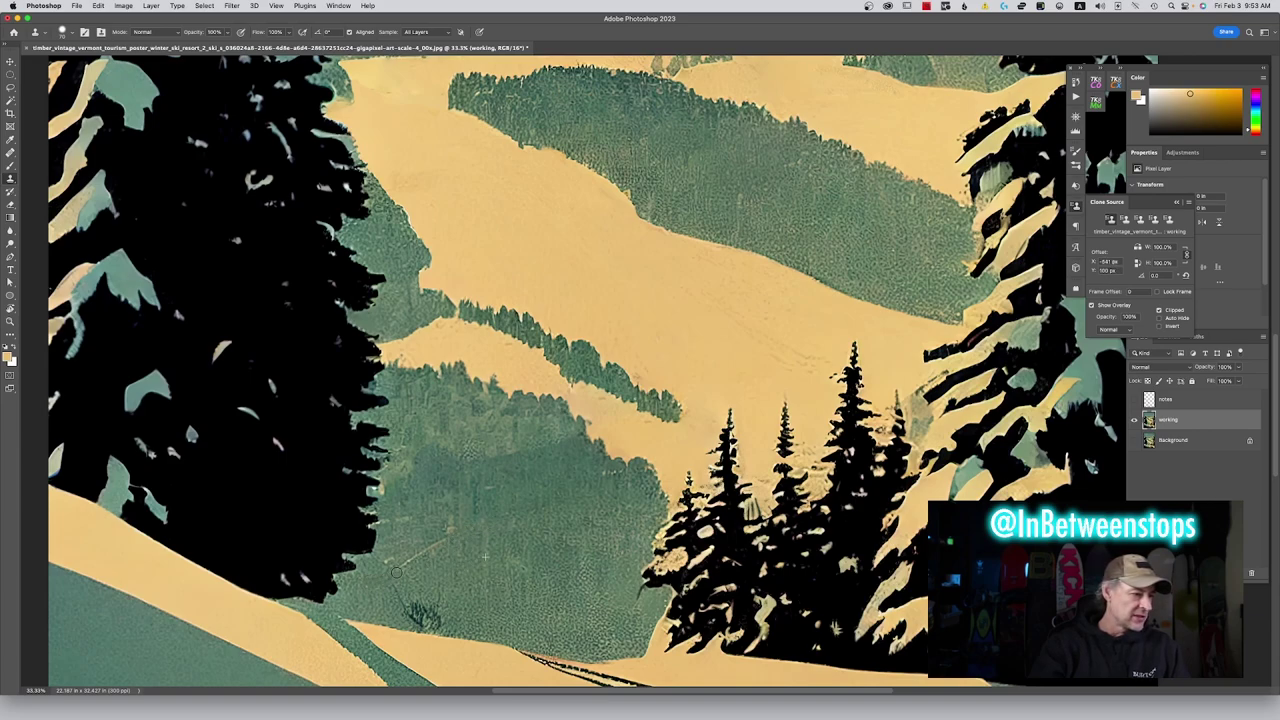
{"action": "left_click", "coordinate": [441, 587], "text": "alt"}
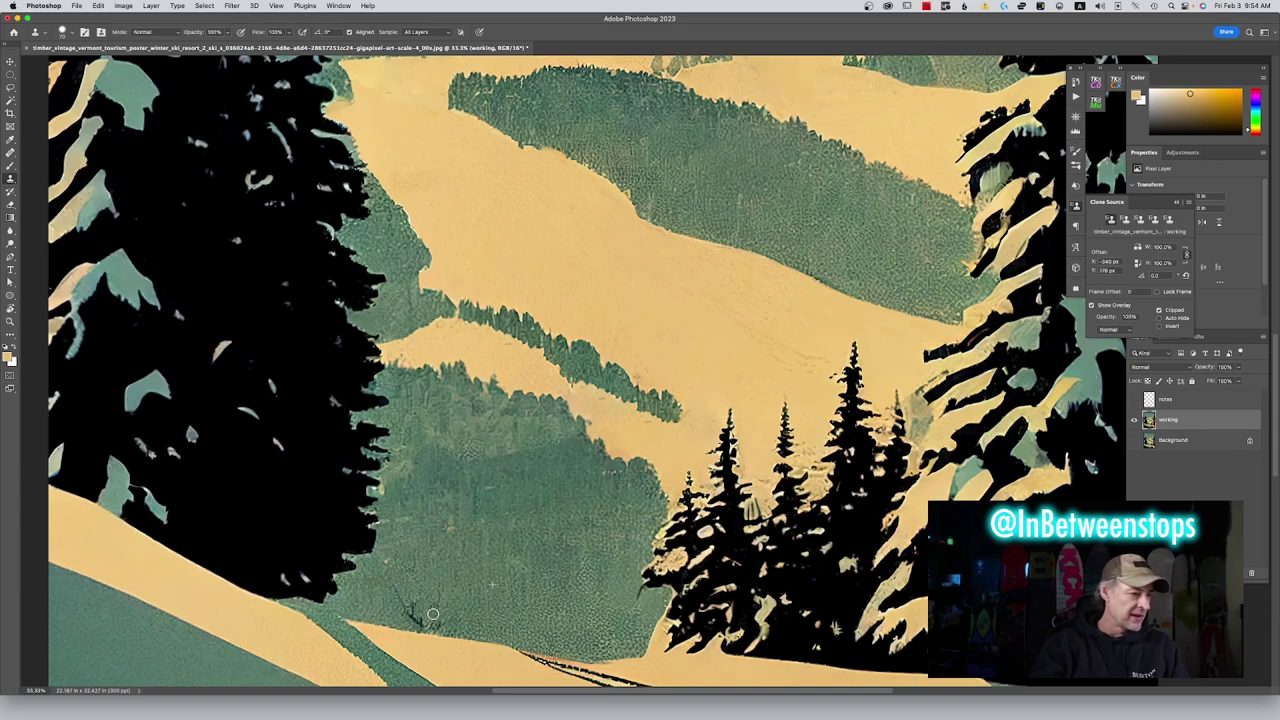
{"action": "mouse_move", "coordinate": [428, 606]}
{"action": "left_mouse_down"}
{"action": "mouse_move", "coordinate": [410, 612]}
{"action": "mouse_move", "coordinate": [439, 624]}
{"action": "left_mouse_up"}
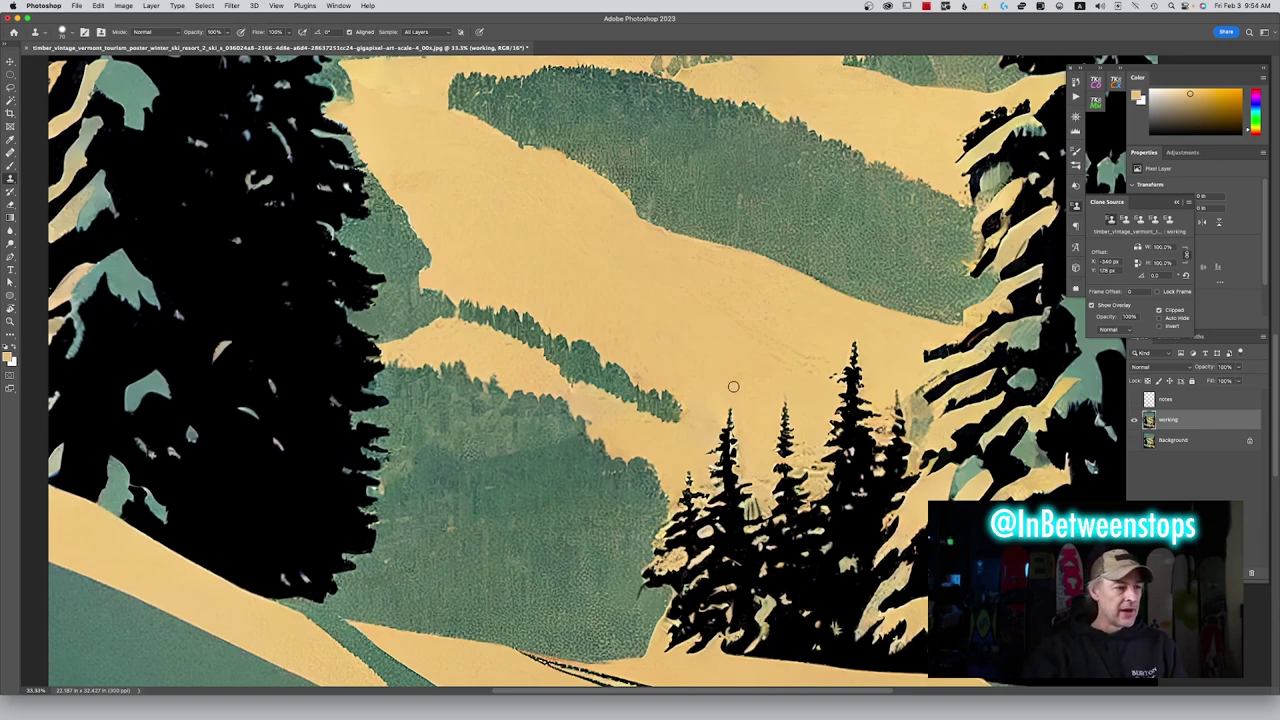
{"action": "left_click", "coordinate": [683, 340], "text": "alt"}
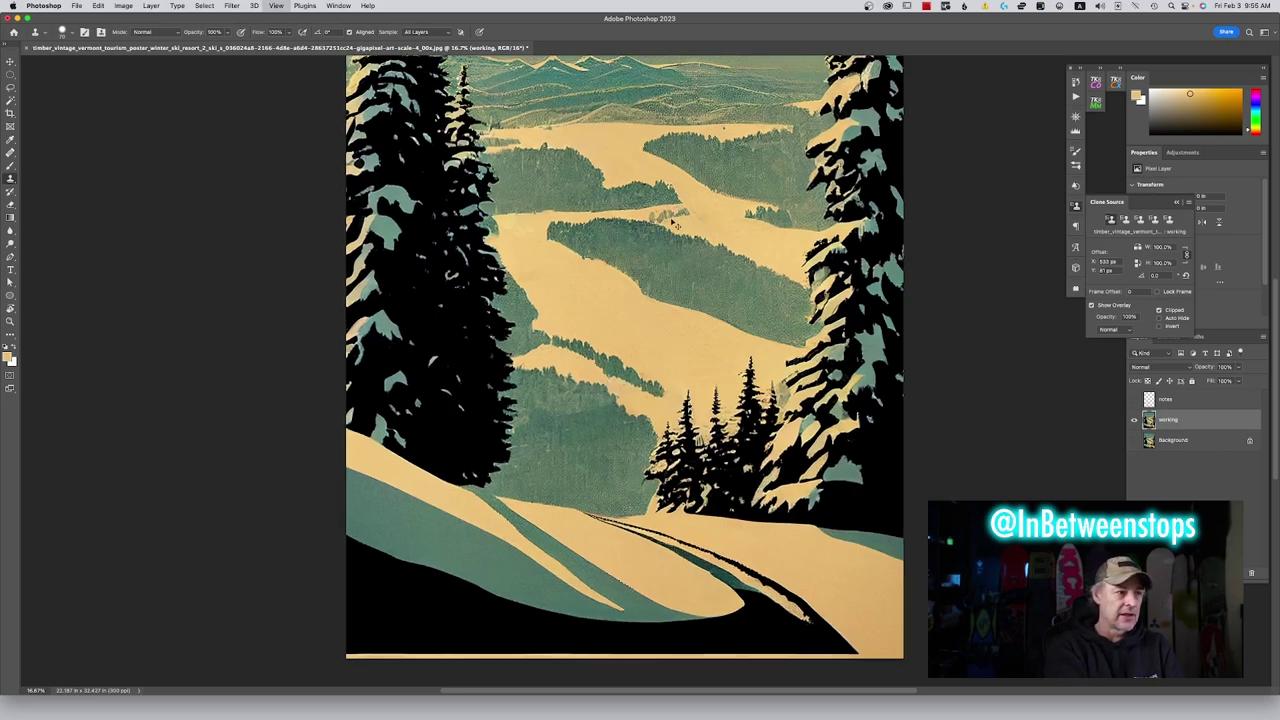
At 50% zoom, lasso the stray tree clump on the snow band and Content-Aware Fill it with snow
{"action": "key", "text": "super+equal"}
{"action": "key", "text": "super+equal"}
{"action": "key", "text": "super+equal"}
{"action": "scroll", "coordinate": [663, 207], "scroll_direction": "up", "scroll_amount": 5}
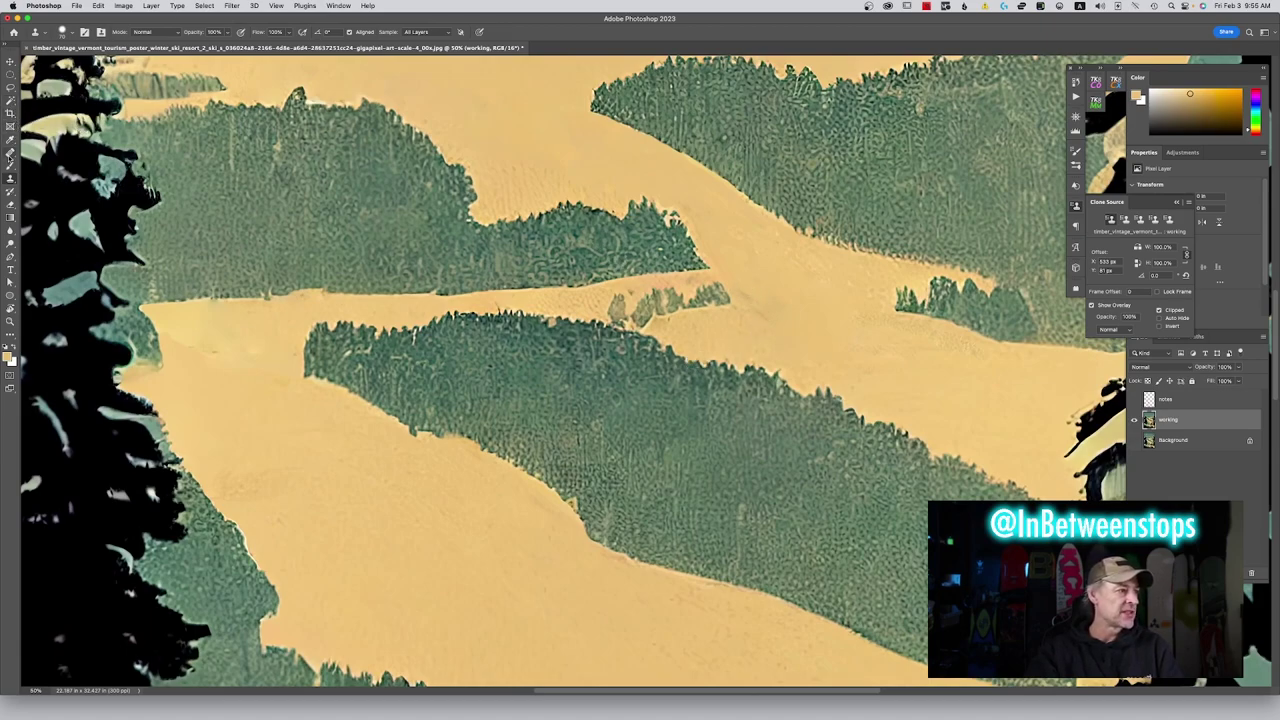
{"action": "left_click", "coordinate": [10, 88]}
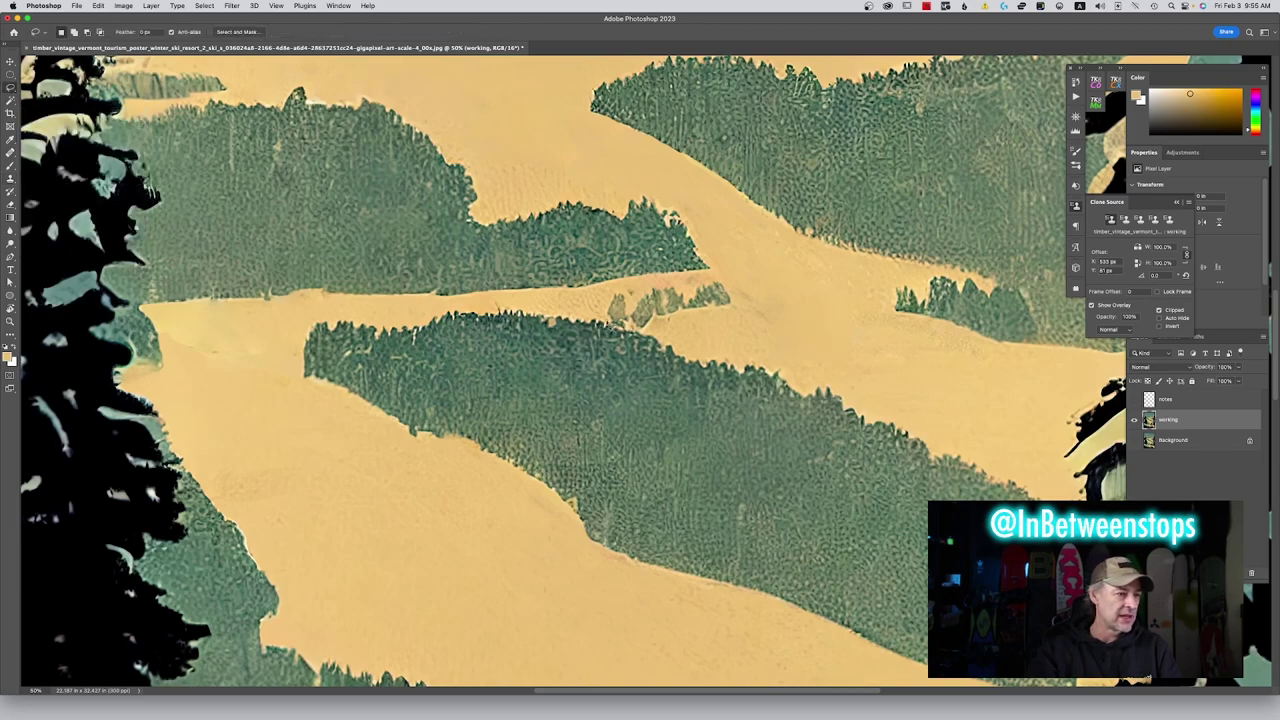
{"action": "left_click_drag", "start_coordinate": [655, 333], "coordinate": [742, 321]}
{"action": "mouse_move", "coordinate": [670, 286]}
{"action": "left_mouse_down"}
{"action": "mouse_move", "coordinate": [610, 287]}
{"action": "mouse_move", "coordinate": [603, 313]}
{"action": "mouse_move", "coordinate": [677, 311]}
{"action": "mouse_move", "coordinate": [831, 349]}
{"action": "mouse_move", "coordinate": [672, 315]}
{"action": "left_mouse_up"}
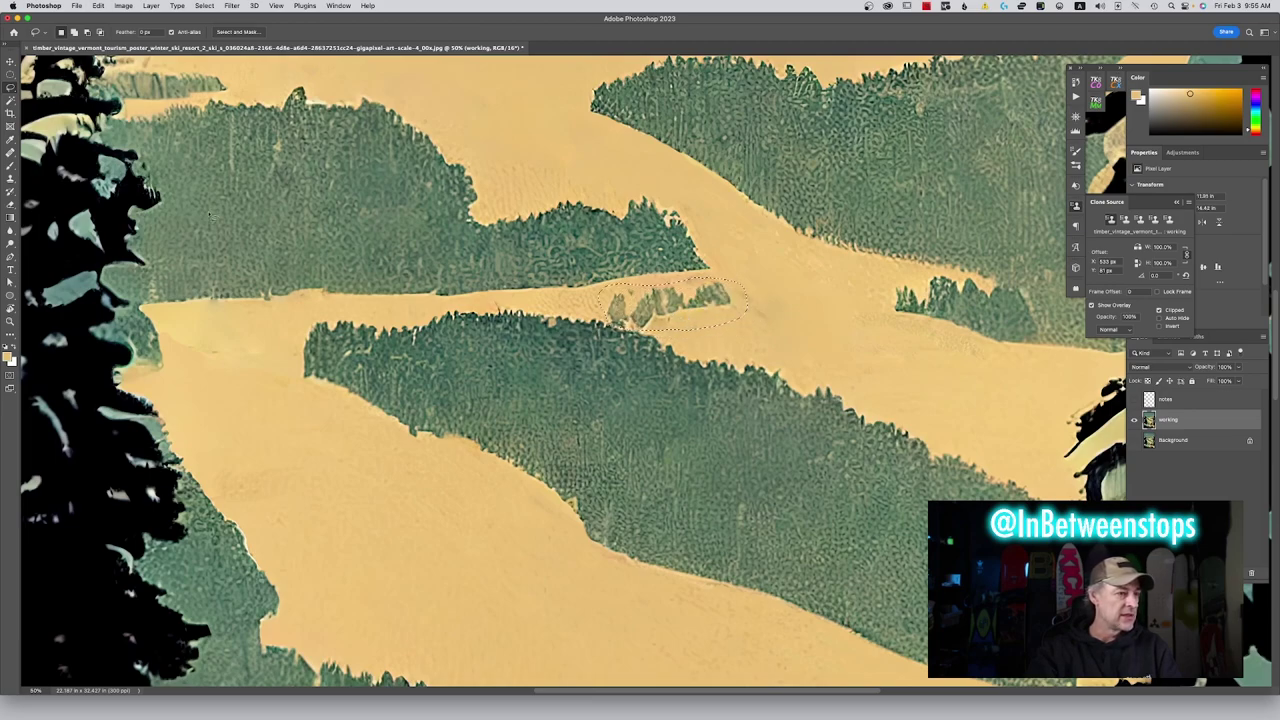
{"action": "key", "text": "shift+BackSpace"}
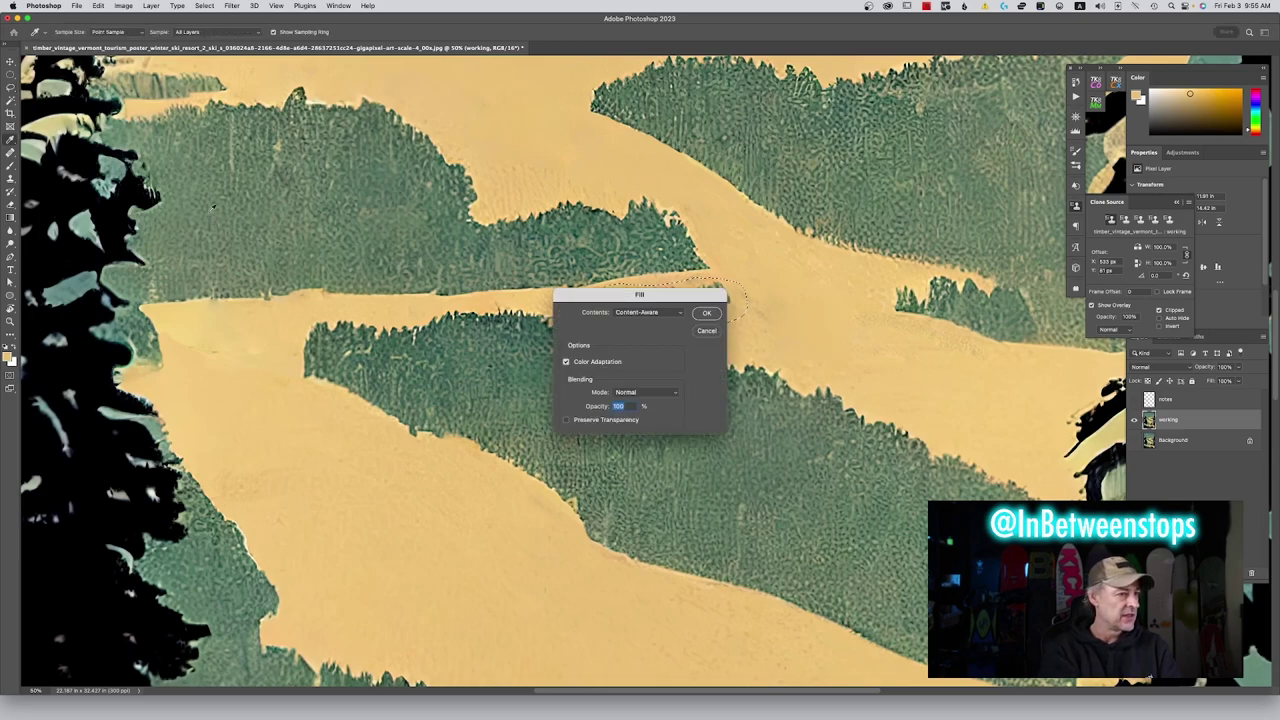
{"action": "key", "text": "Return"}
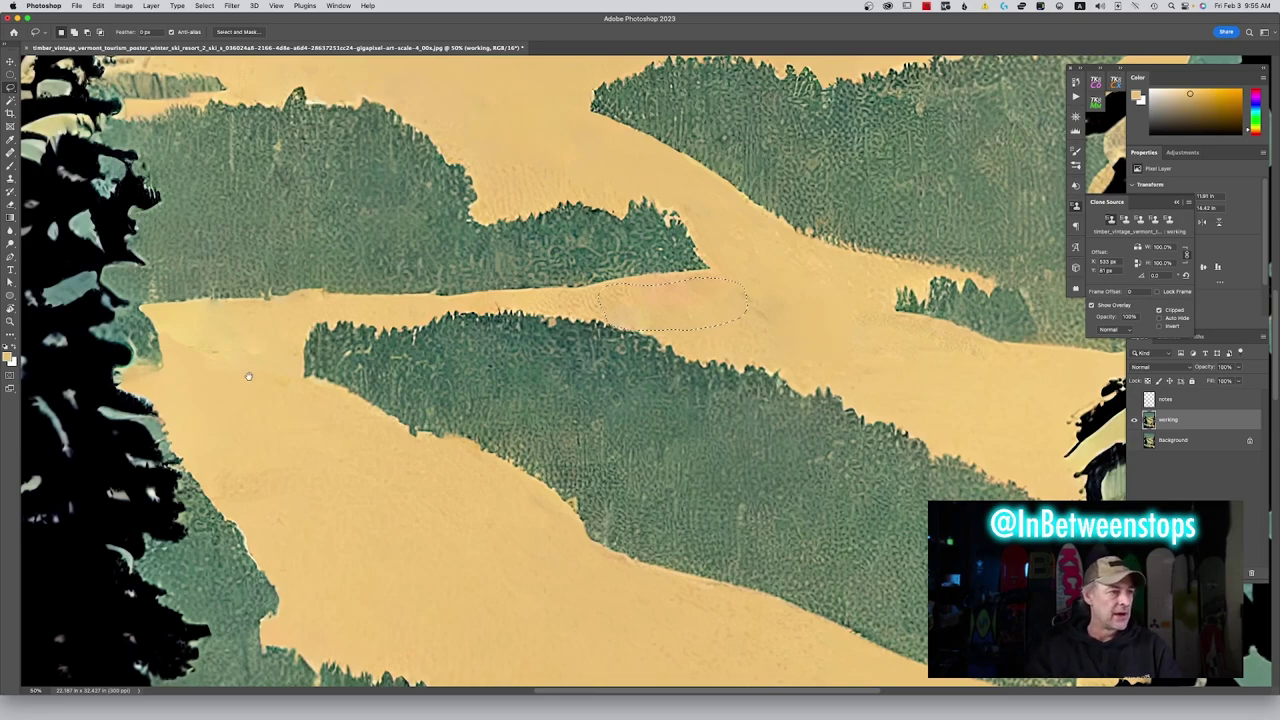
{"action": "left_click_drag", "start_coordinate": [209, 218], "coordinate": [446, 448]}
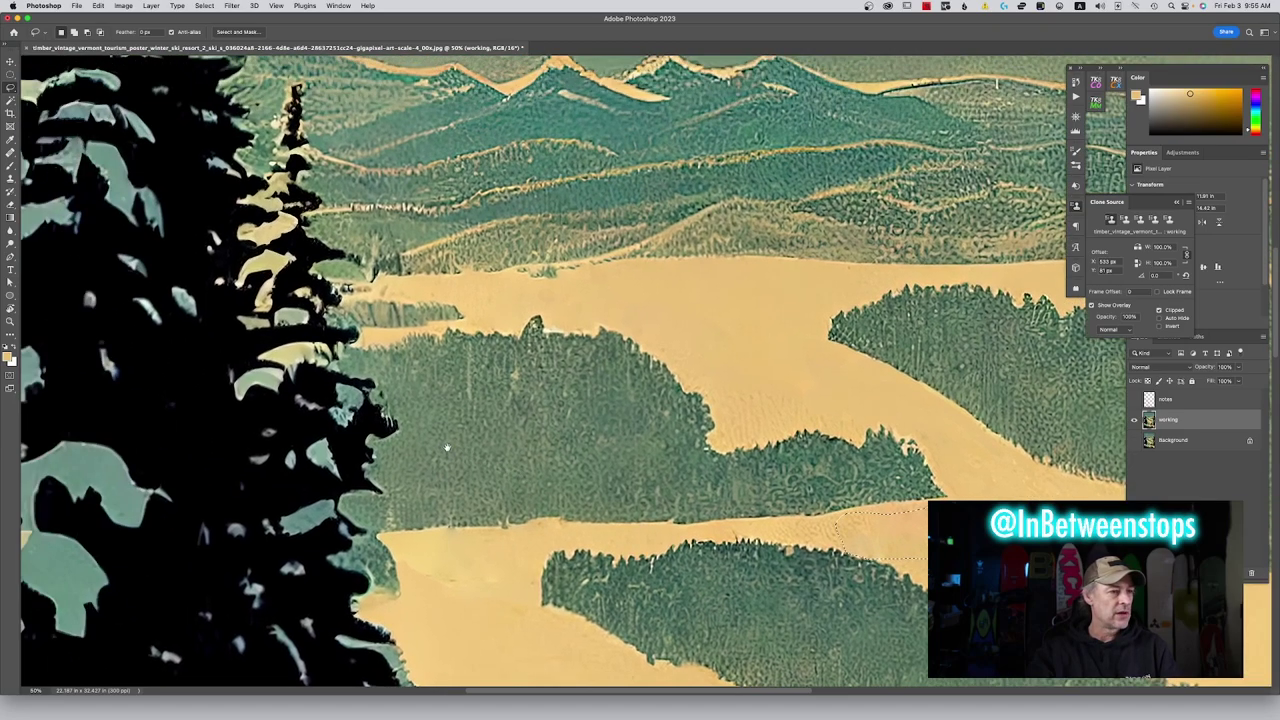
With the distant mountains in view, switch to the Magic Wand and deselect the lasso selection
{"action": "left_click_drag", "start_coordinate": [447, 447], "coordinate": [398, 480]}
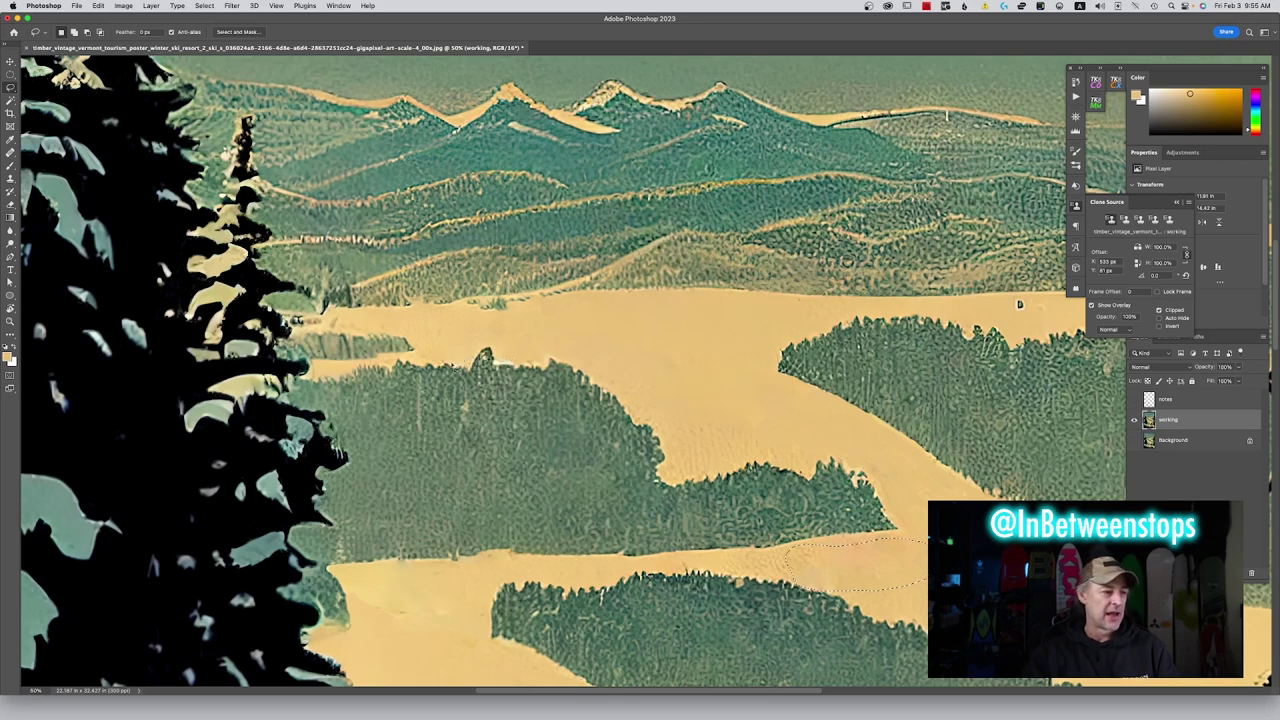
{"action": "left_click", "coordinate": [11, 101]}
{"action": "key", "text": "super+d"}
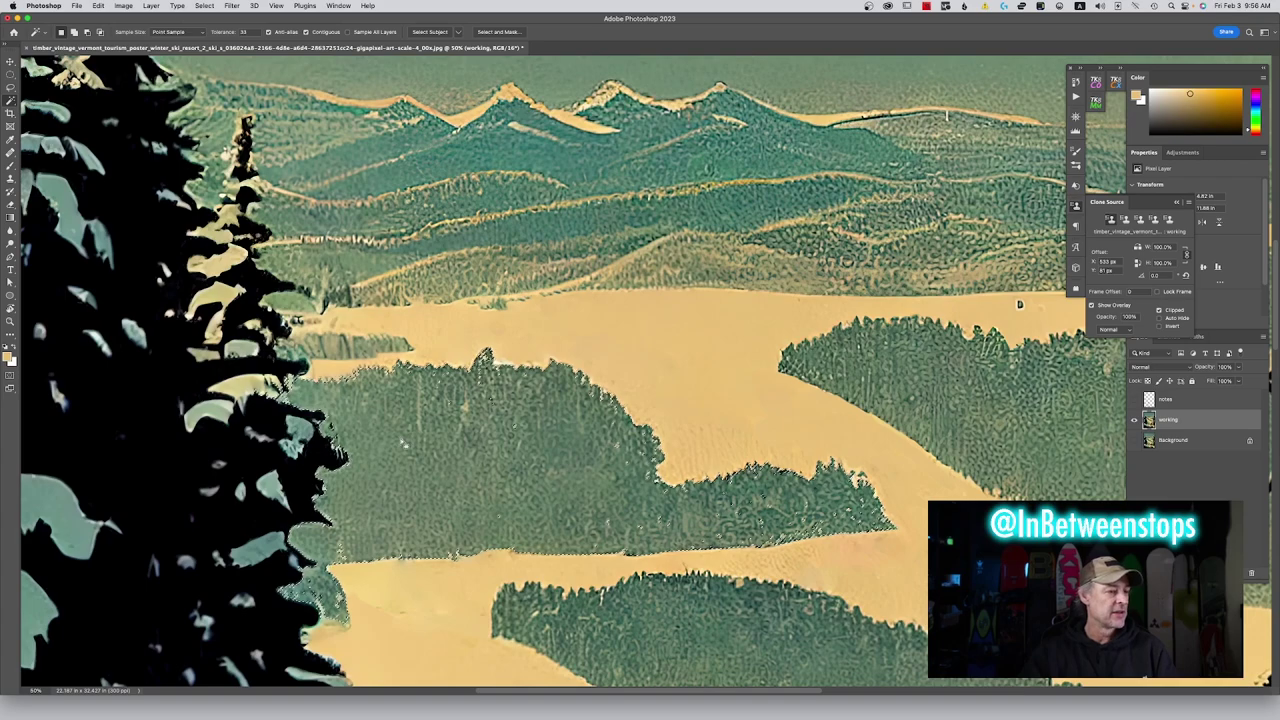
Invert the selection onto the snowy slopes with Select > Inverse and pick the Clone Stamp
{"action": "left_click", "coordinate": [205, 5]}
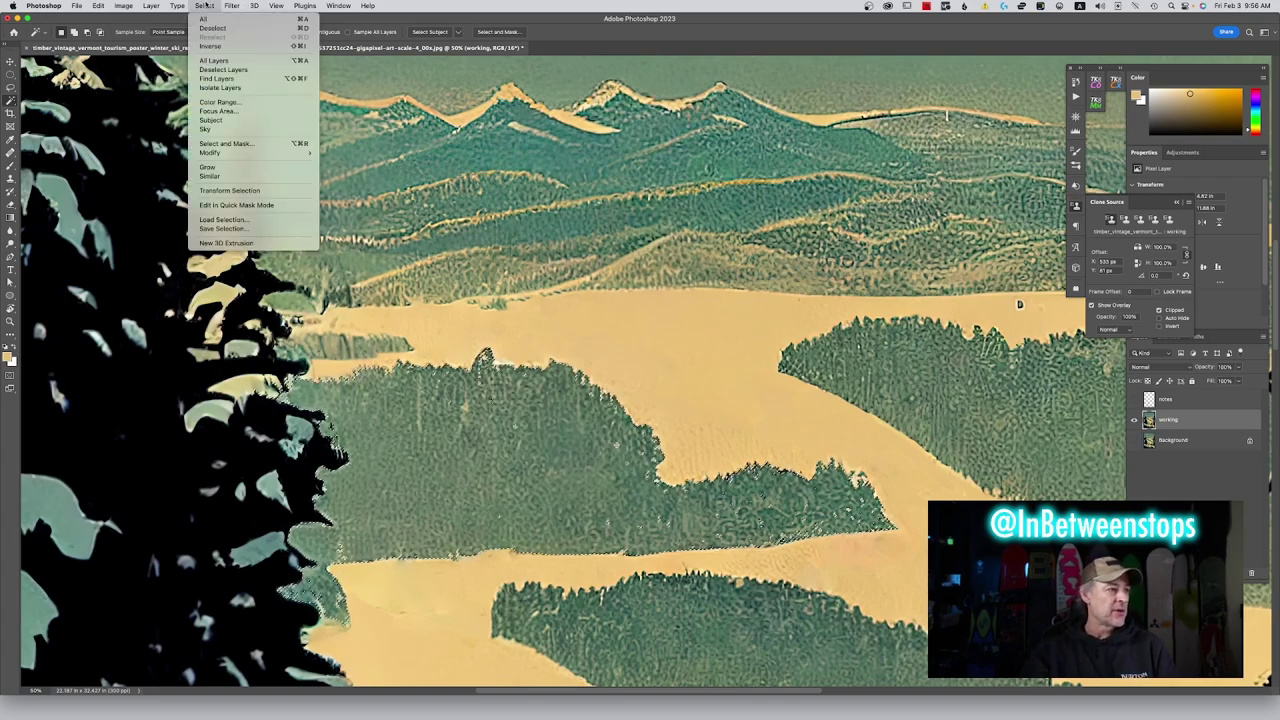
{"action": "left_click", "coordinate": [212, 46]}
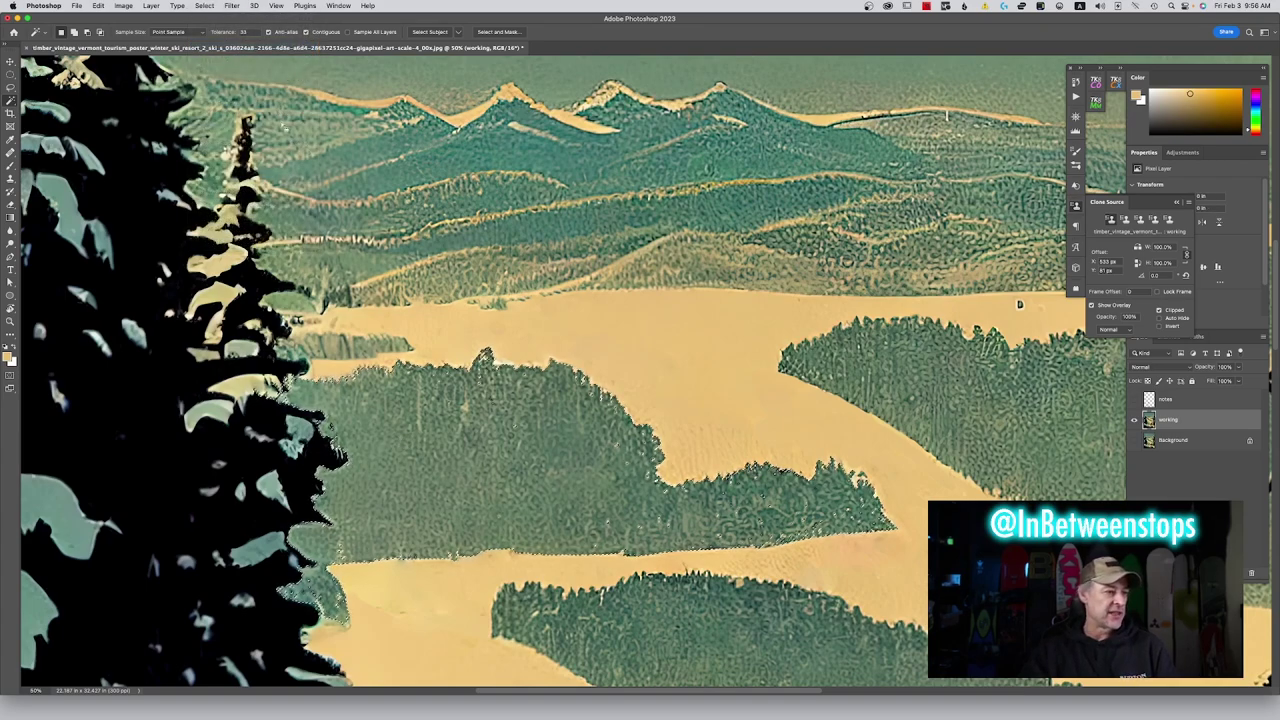
{"action": "left_click", "coordinate": [10, 178]}
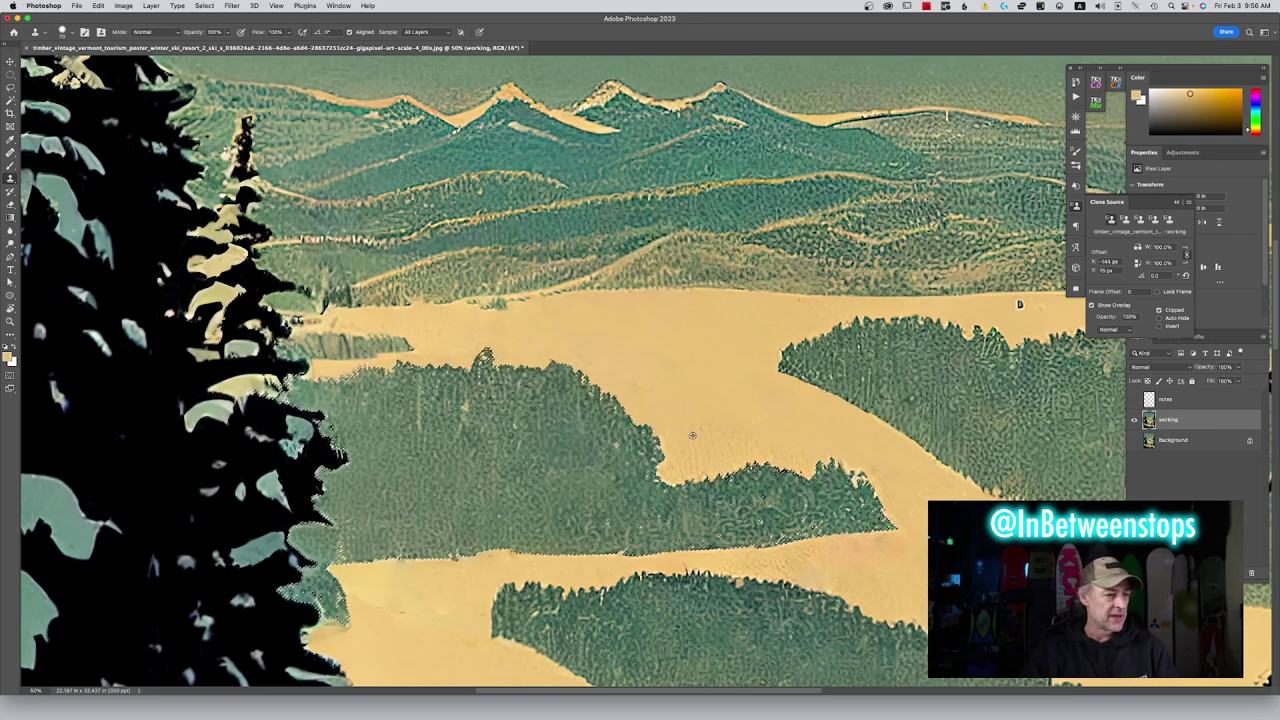
Clone sampled snow texture along the central treeline's edge
{"action": "left_click", "coordinate": [684, 388], "text": "alt"}
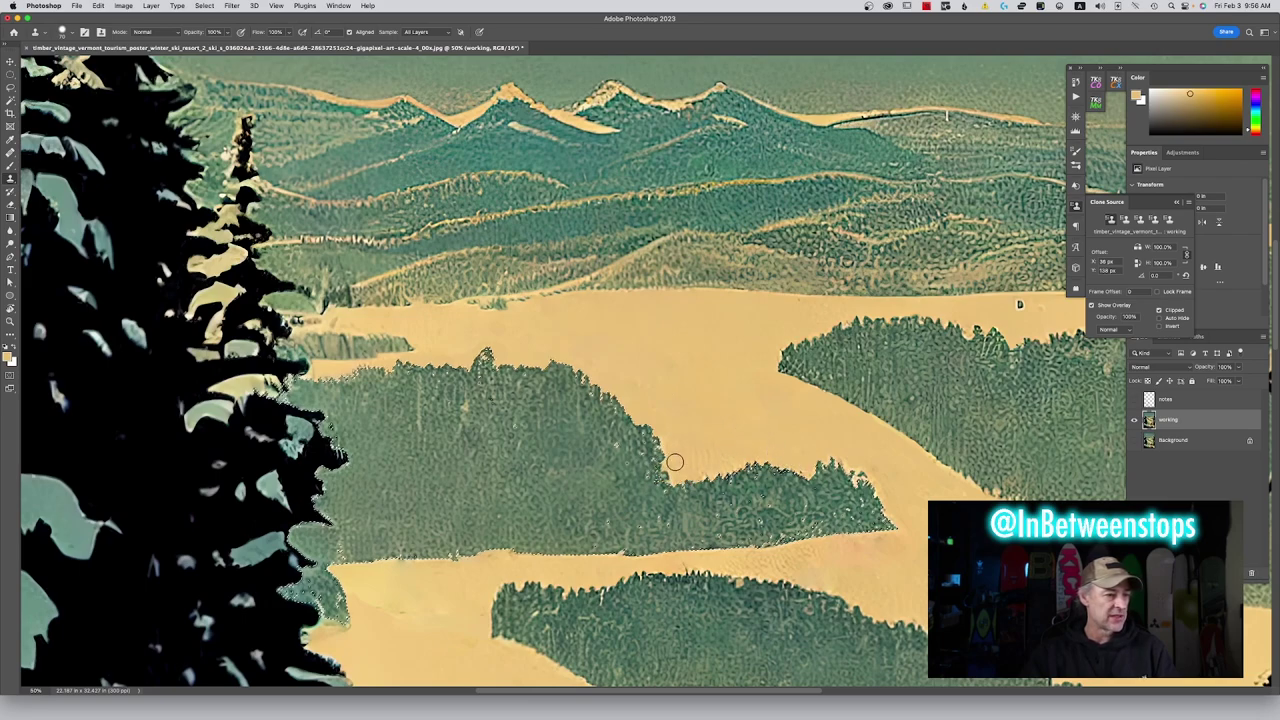
{"action": "left_click", "coordinate": [663, 416], "text": "alt"}
{"action": "left_click", "coordinate": [660, 443]}
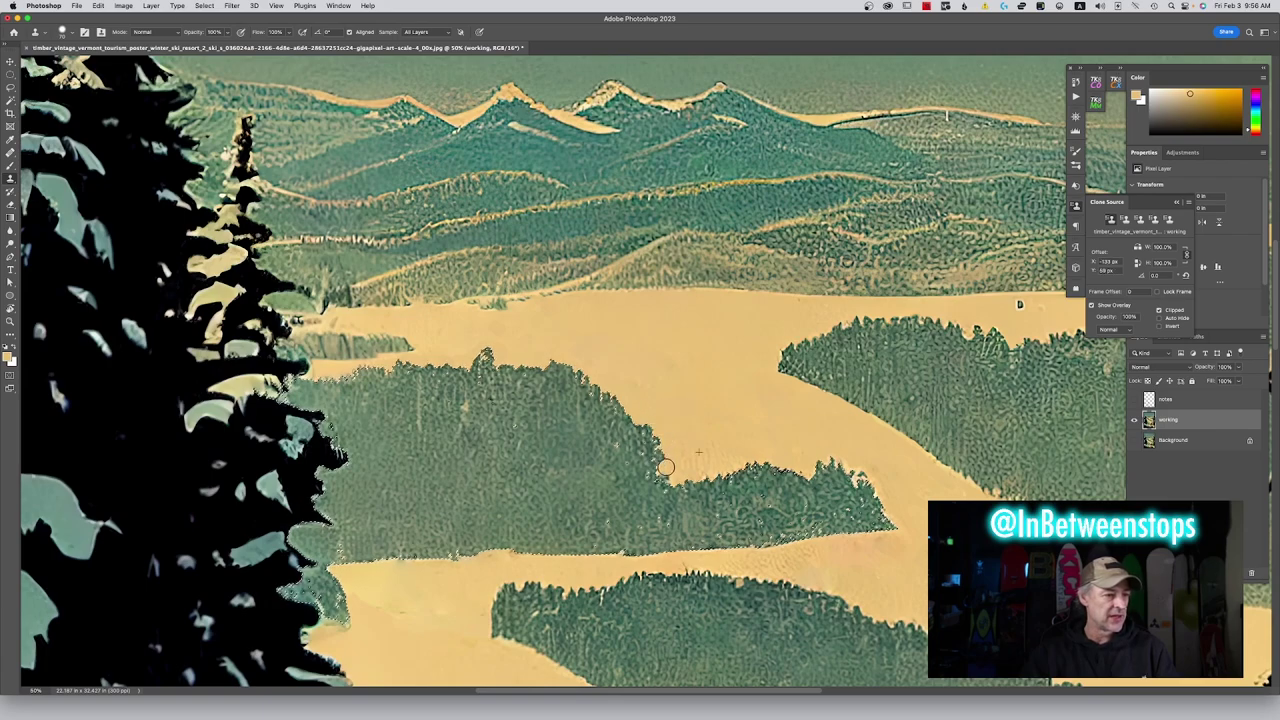
{"action": "left_click", "coordinate": [686, 406], "text": "alt"}
{"action": "mouse_move", "coordinate": [660, 470]}
{"action": "left_mouse_down"}
{"action": "mouse_move", "coordinate": [684, 482]}
{"action": "mouse_move", "coordinate": [772, 455]}
{"action": "mouse_move", "coordinate": [806, 472]}
{"action": "mouse_move", "coordinate": [782, 465]}
{"action": "mouse_move", "coordinate": [809, 471]}
{"action": "mouse_move", "coordinate": [824, 458]}
{"action": "mouse_move", "coordinate": [860, 468]}
{"action": "mouse_move", "coordinate": [862, 482]}
{"action": "left_mouse_up"}
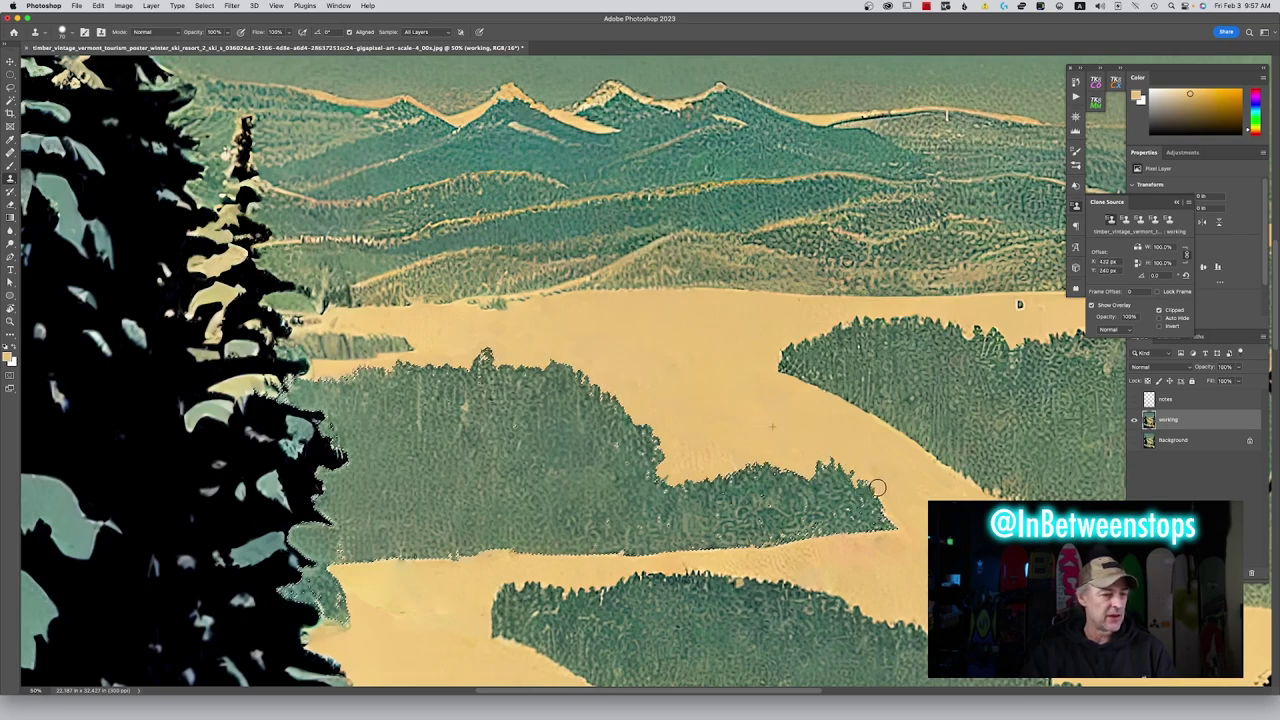
Clone snow over the treeline's tip and a nearby blemish on the slope
{"action": "left_click", "coordinate": [283, 386], "text": "alt"}
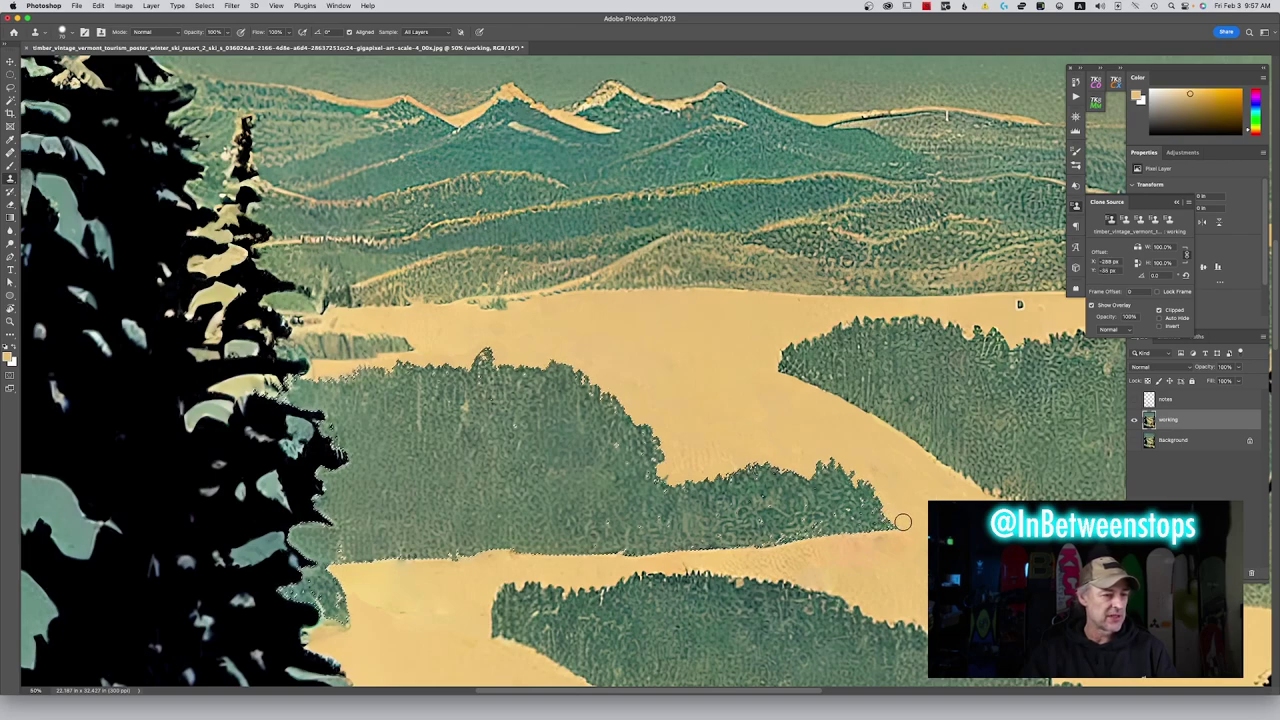
{"action": "left_click", "coordinate": [896, 508]}
{"action": "left_click_drag", "start_coordinate": [881, 463], "coordinate": [841, 445]}
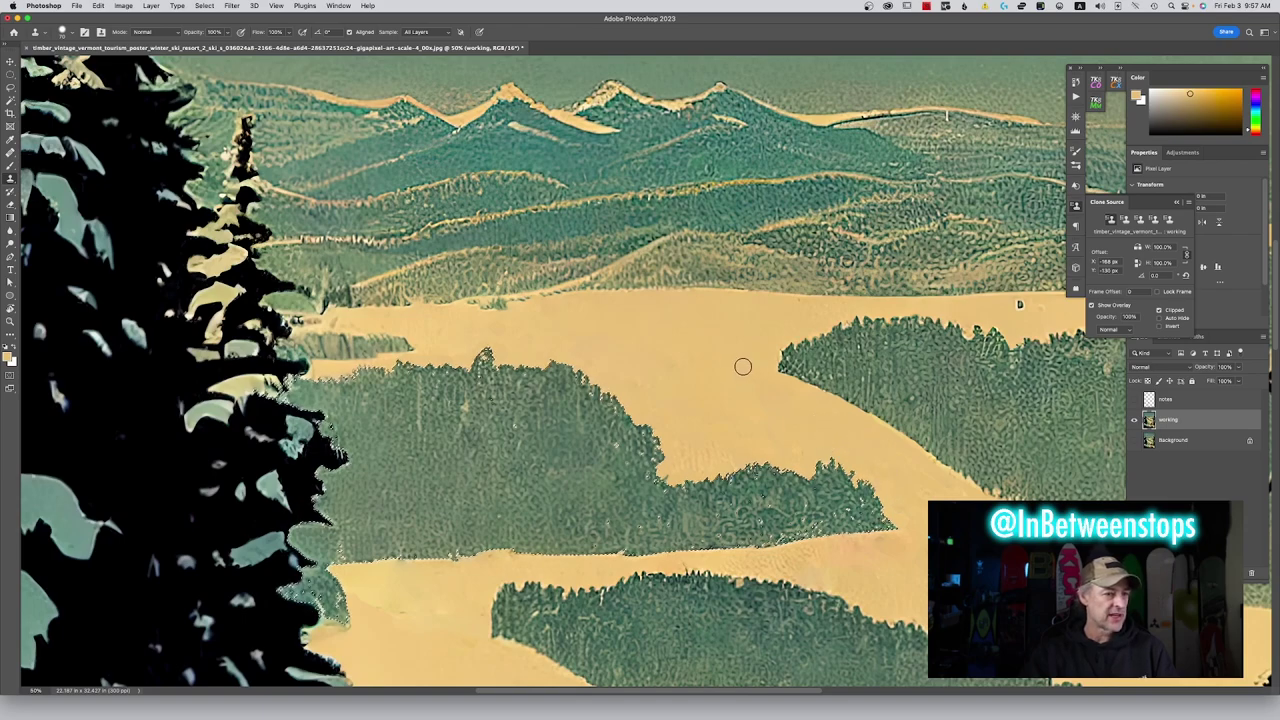
{"action": "left_click_drag", "start_coordinate": [744, 367], "coordinate": [584, 390]}
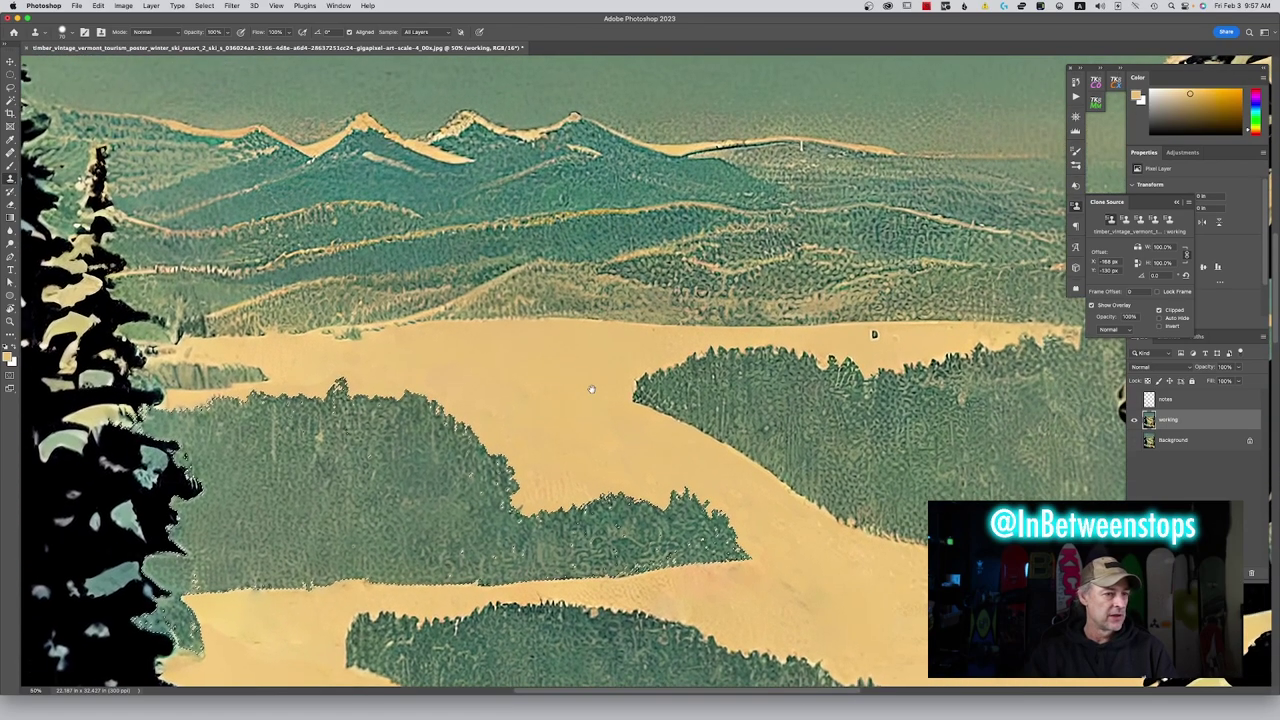
{"action": "left_click", "coordinate": [546, 345]}
{"action": "left_click", "coordinate": [551, 338]}
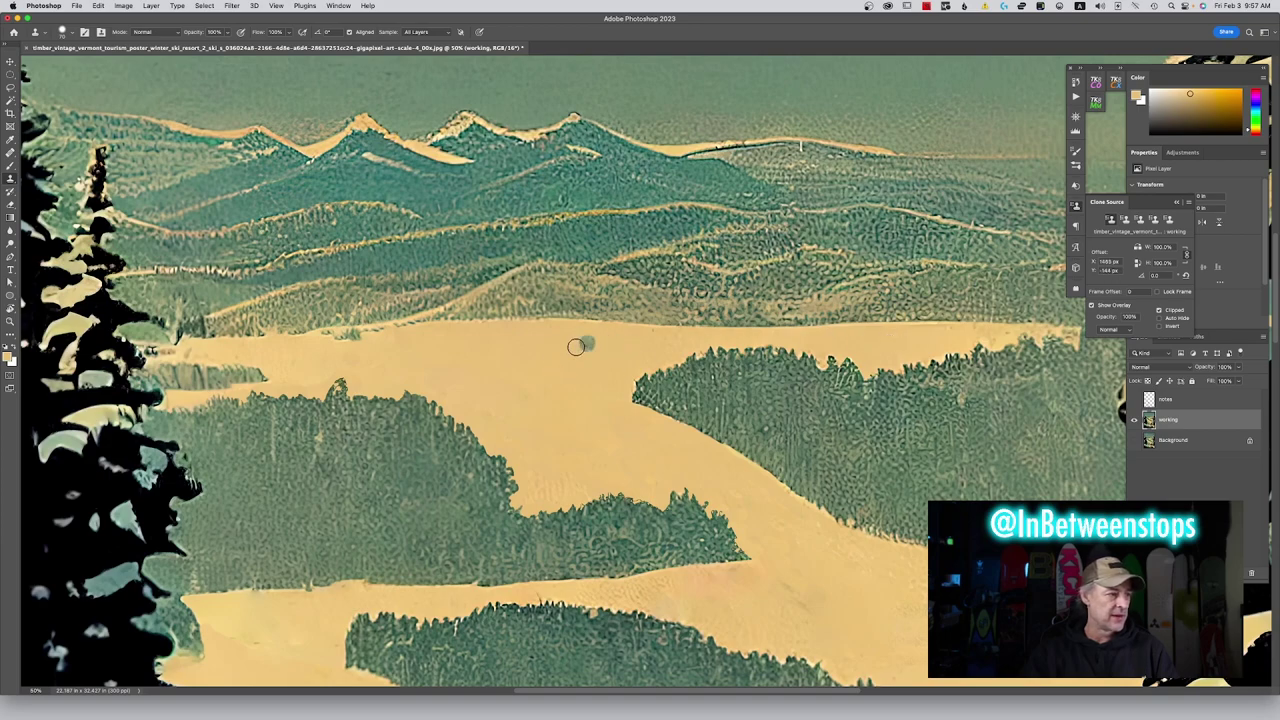
{"action": "left_click_drag", "start_coordinate": [466, 379], "coordinate": [559, 390]}
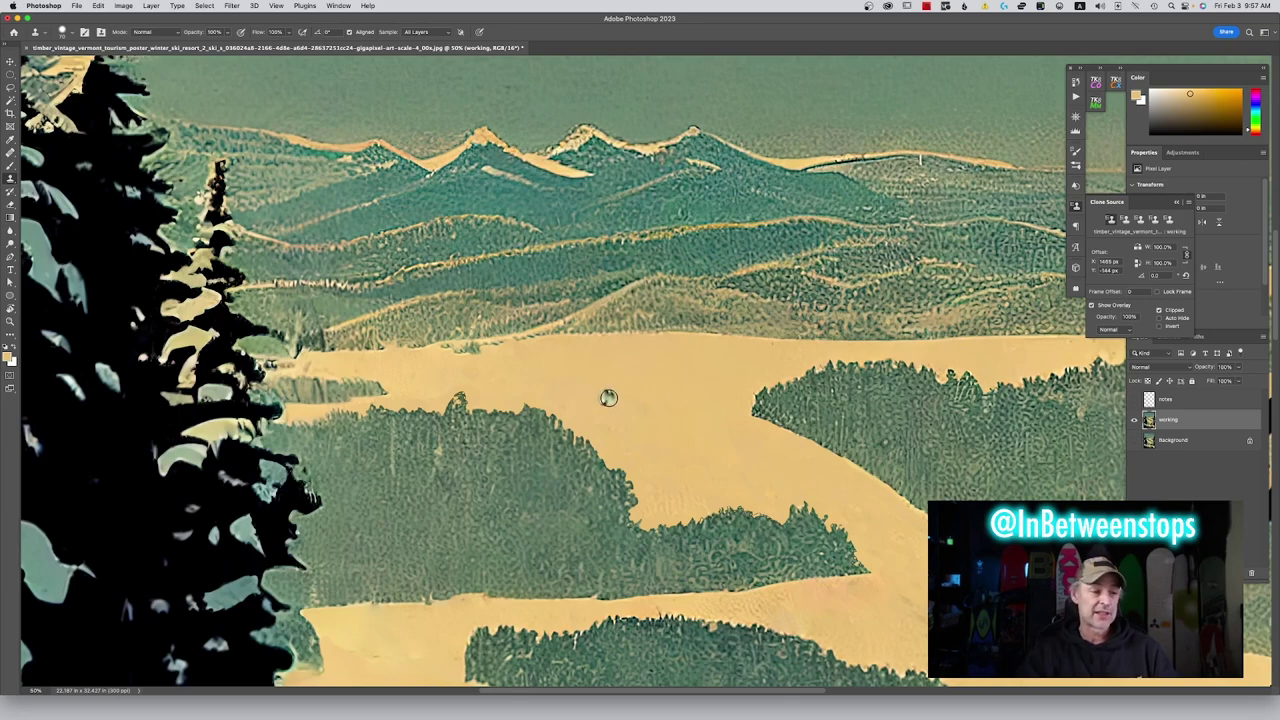
Zoom and pan across the lower slopes to view the long green tree band up close
{"action": "scroll", "coordinate": [627, 366], "scroll_direction": "up", "scroll_amount": 3}
{"action": "scroll", "coordinate": [627, 366], "scroll_direction": "down", "scroll_amount": 5}
{"action": "scroll", "coordinate": [627, 366], "scroll_direction": "right", "scroll_amount": 4}
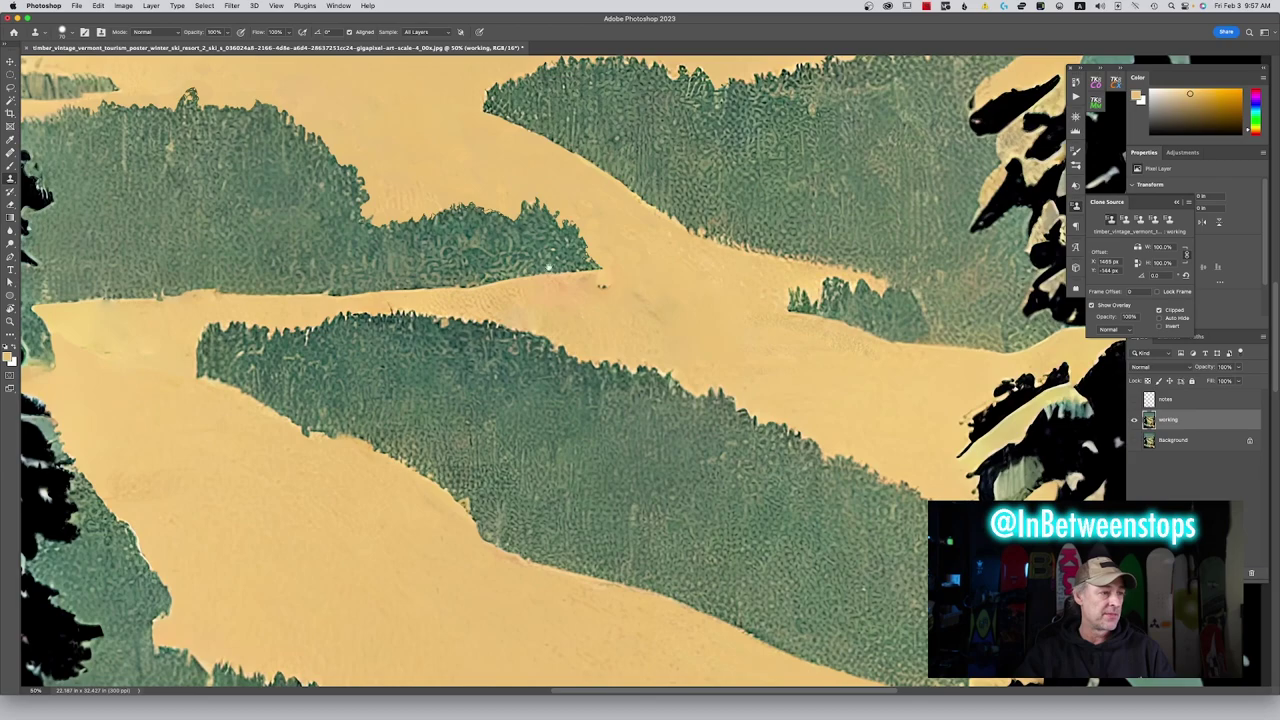
{"action": "scroll", "coordinate": [646, 294], "scroll_direction": "up", "scroll_amount": 4}
{"action": "scroll", "coordinate": [646, 294], "scroll_direction": "left", "scroll_amount": 7}
{"action": "scroll", "coordinate": [735, 383], "scroll_direction": "down", "scroll_amount": 4}
{"action": "scroll", "coordinate": [735, 383], "scroll_direction": "right", "scroll_amount": 7}
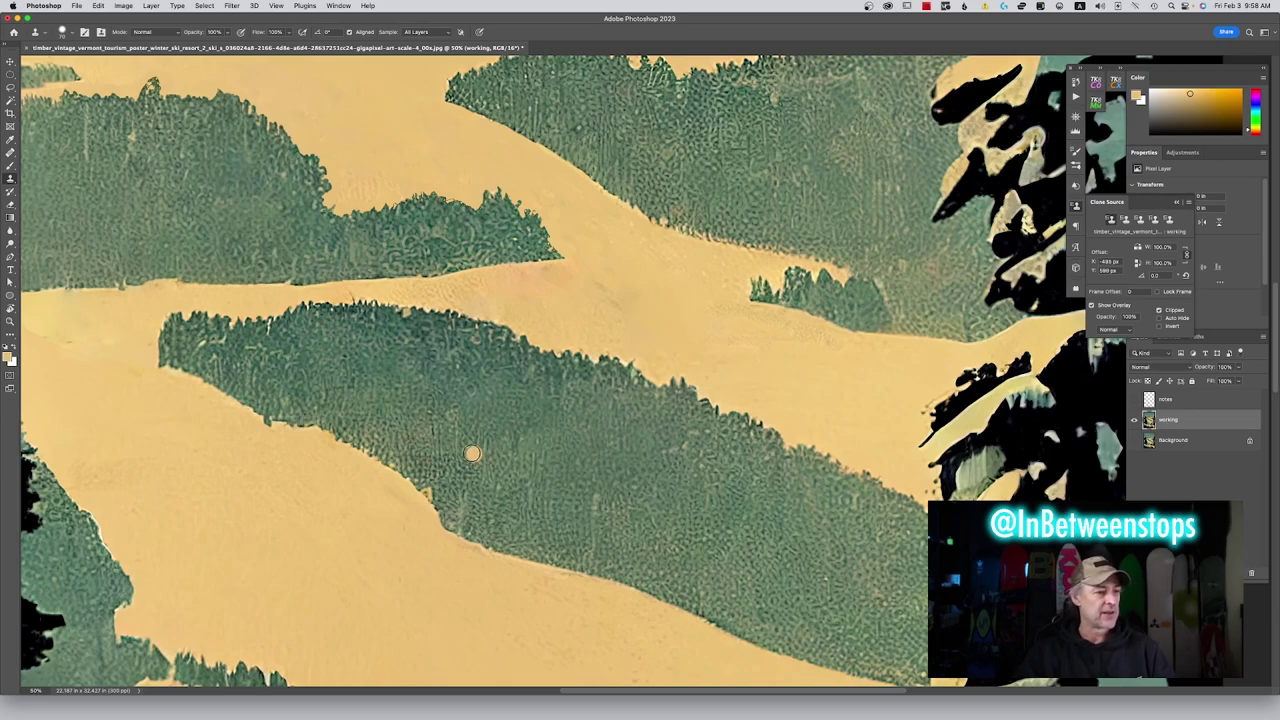
{"action": "left_click_drag", "start_coordinate": [466, 440], "coordinate": [528, 457]}
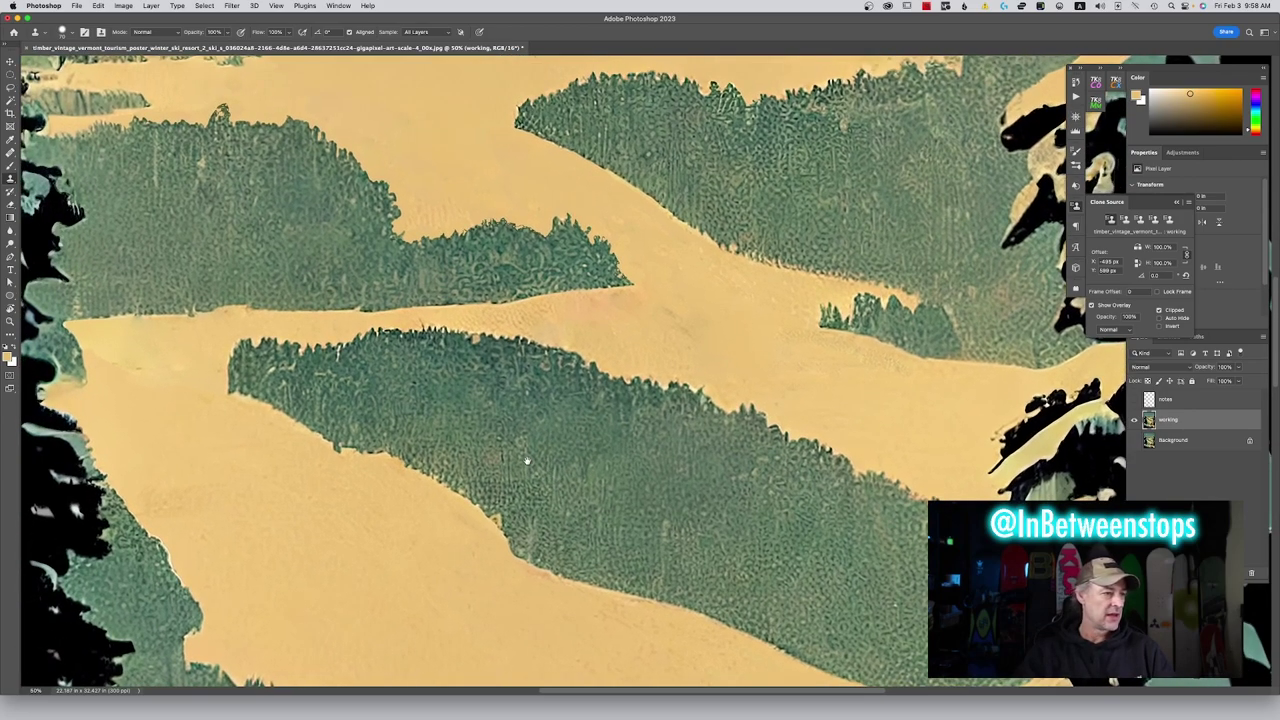
{"action": "left_click_drag", "start_coordinate": [574, 450], "coordinate": [512, 410]}
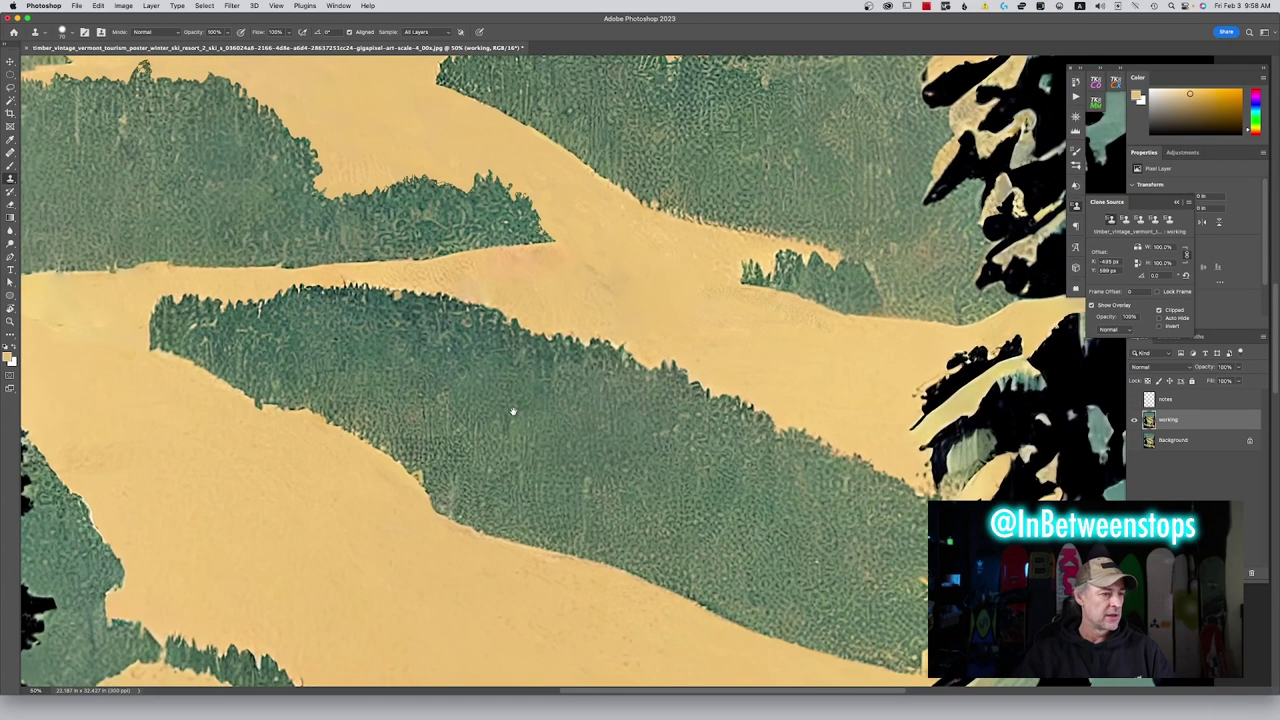
Magic Wand-select the green tree band, invert to the surrounding snow, and sample snow with the Clone Stamp
{"action": "key", "text": "w"}
{"action": "left_click", "coordinate": [395, 345]}
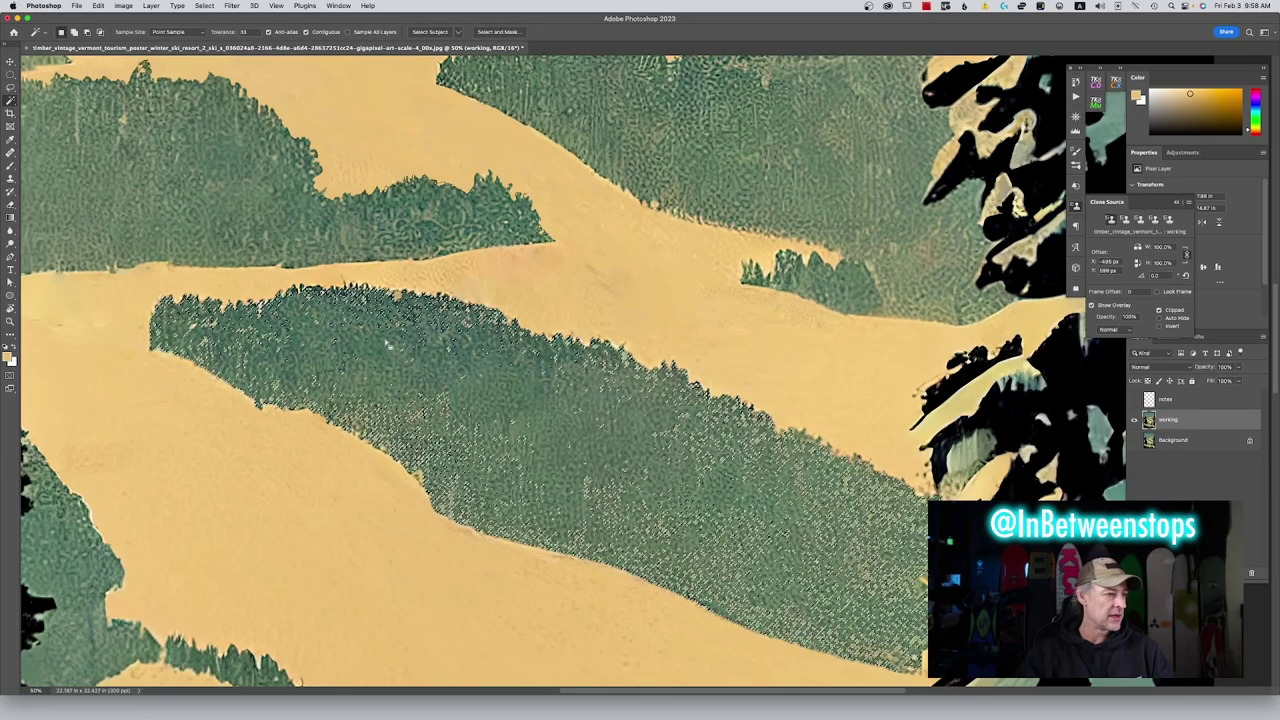
{"action": "key", "text": "super+d"}
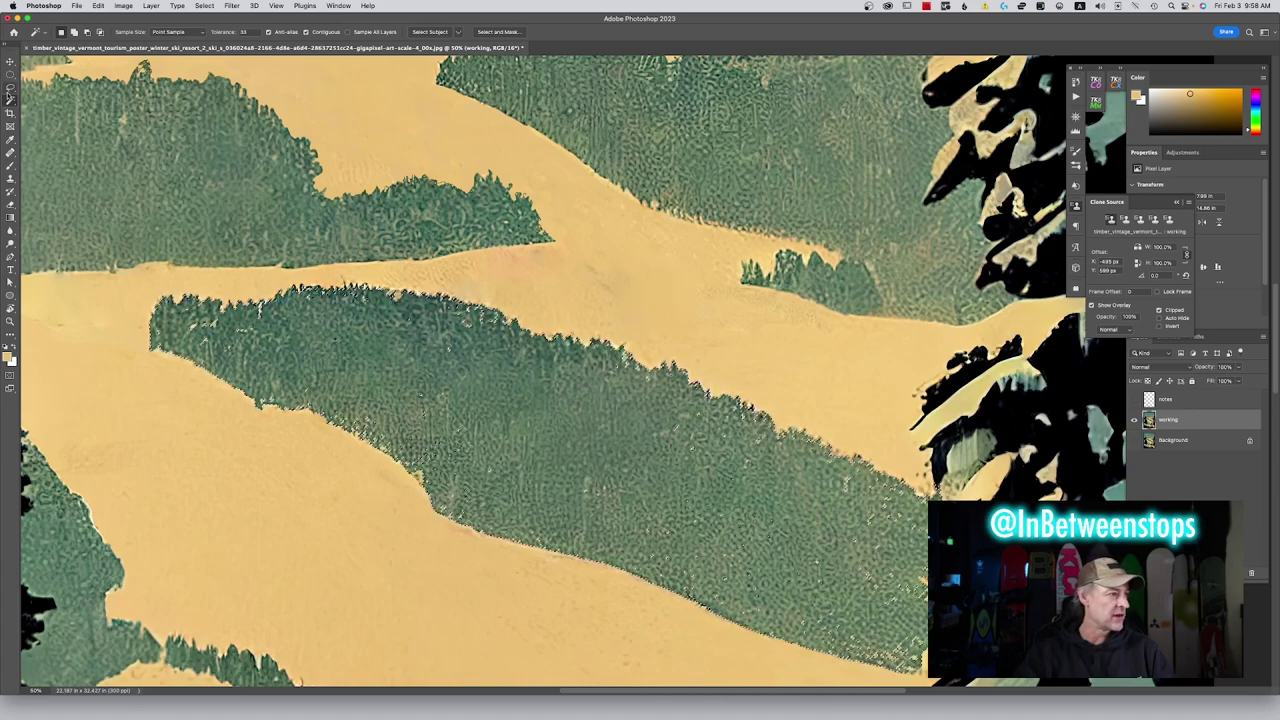
{"action": "left_click", "coordinate": [211, 5]}
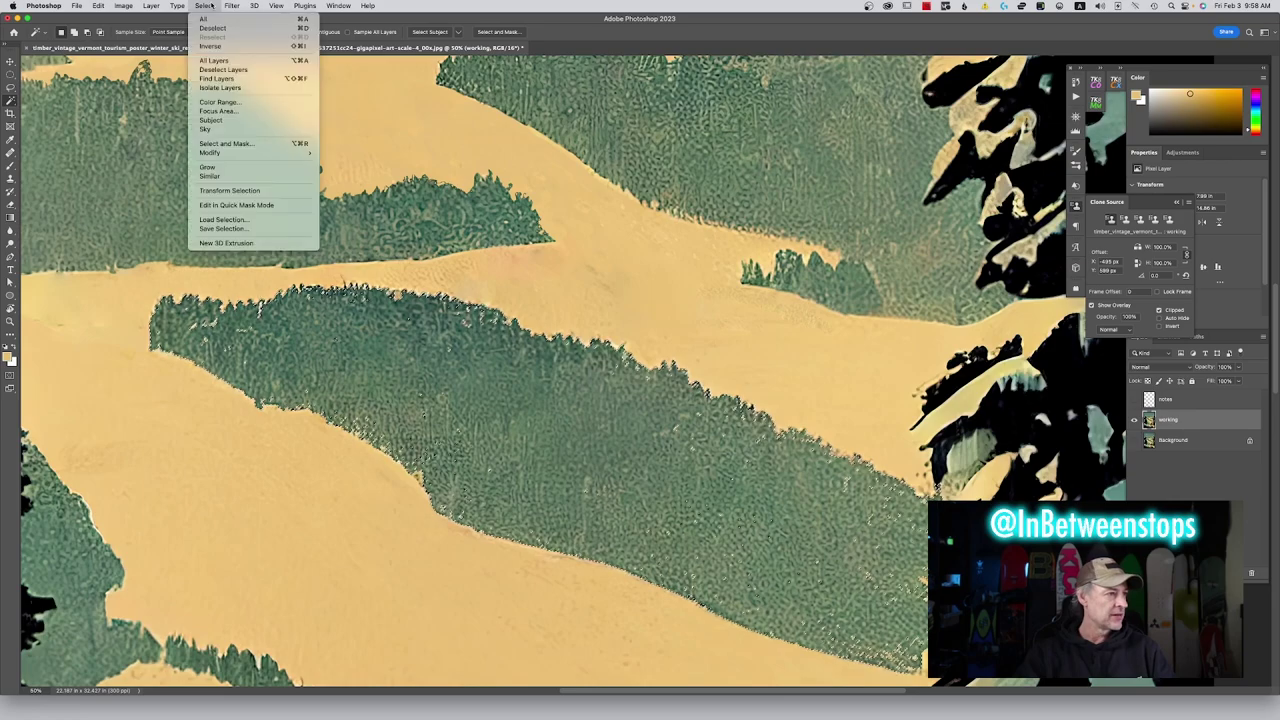
{"action": "left_click", "coordinate": [215, 49]}
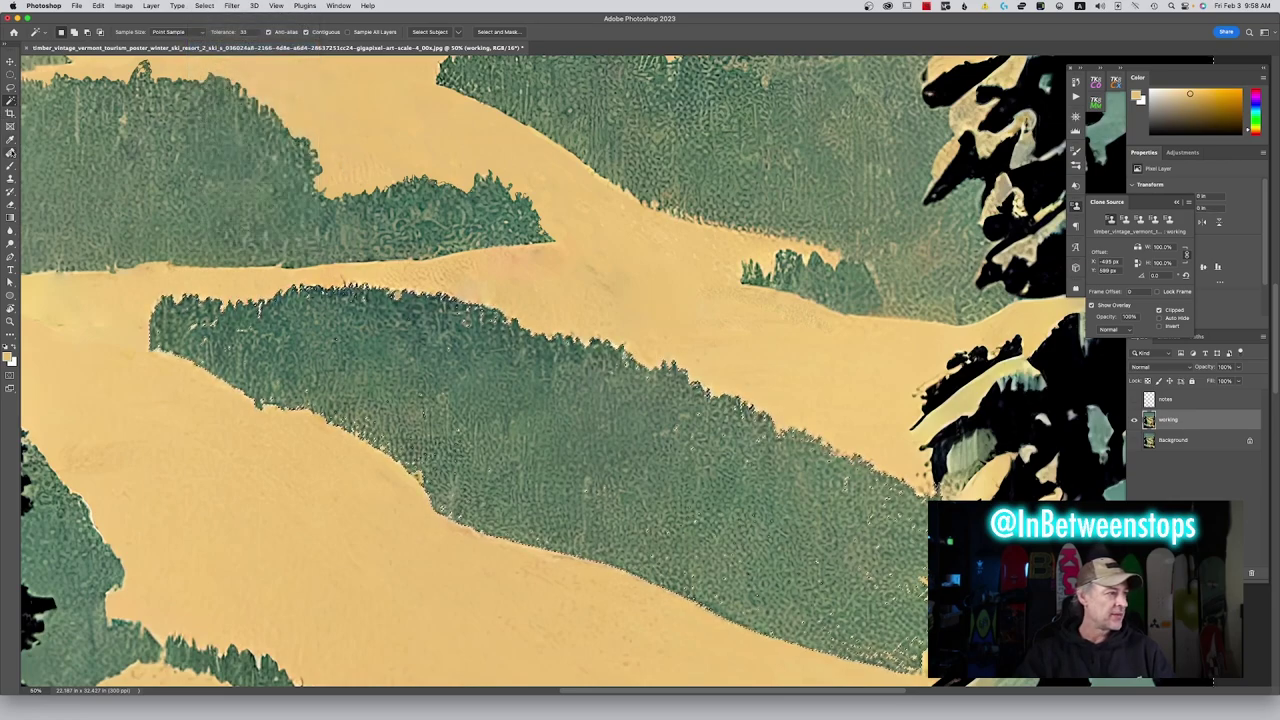
{"action": "left_click", "coordinate": [10, 178]}
{"action": "left_click", "coordinate": [525, 288], "text": "alt"}
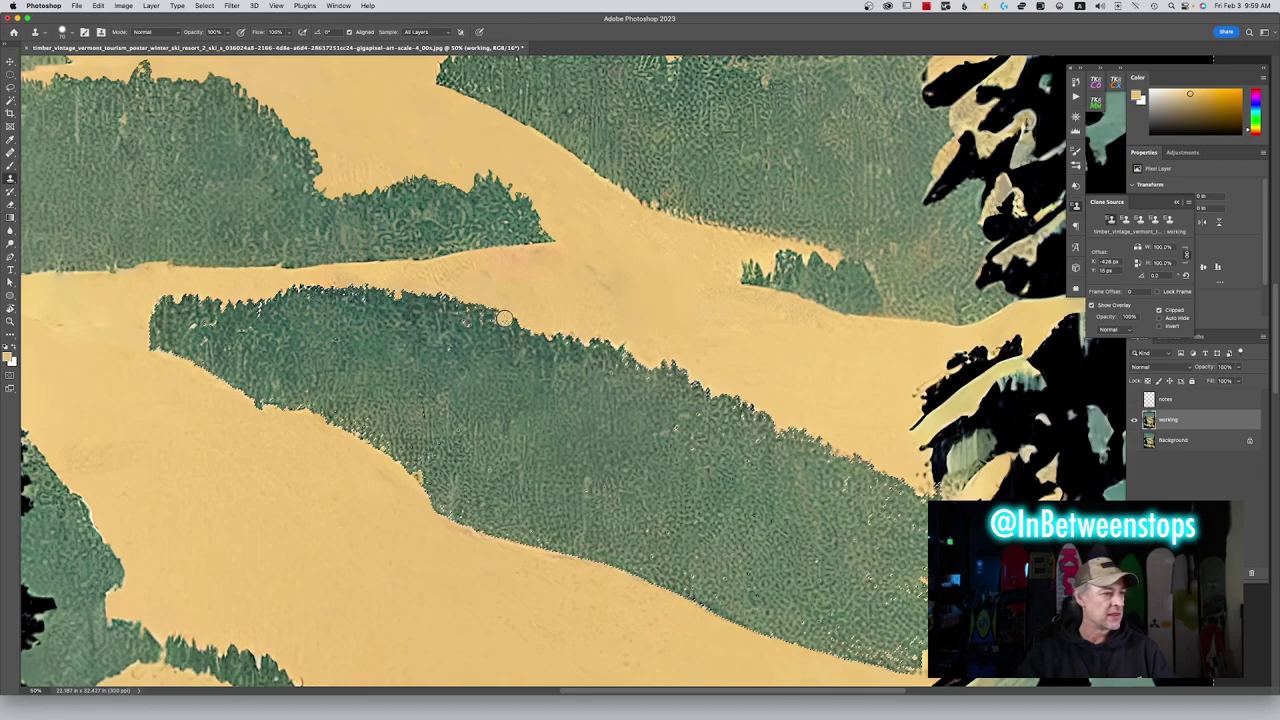
Clone snow along the tree band's upper and lower edges, then invert the selection again
{"action": "left_click", "coordinate": [563, 309], "text": "alt"}
{"action": "left_click", "coordinate": [557, 328]}
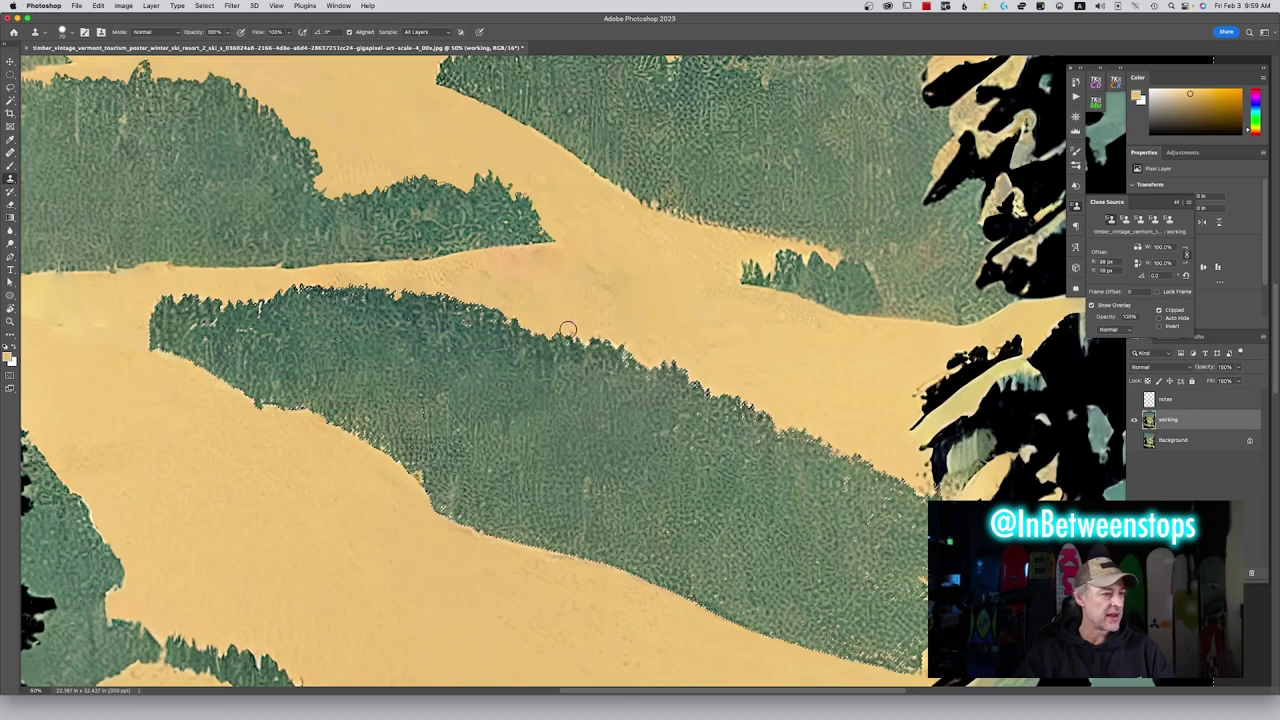
{"action": "left_click", "coordinate": [660, 318], "text": "alt"}
{"action": "left_click", "coordinate": [645, 365]}
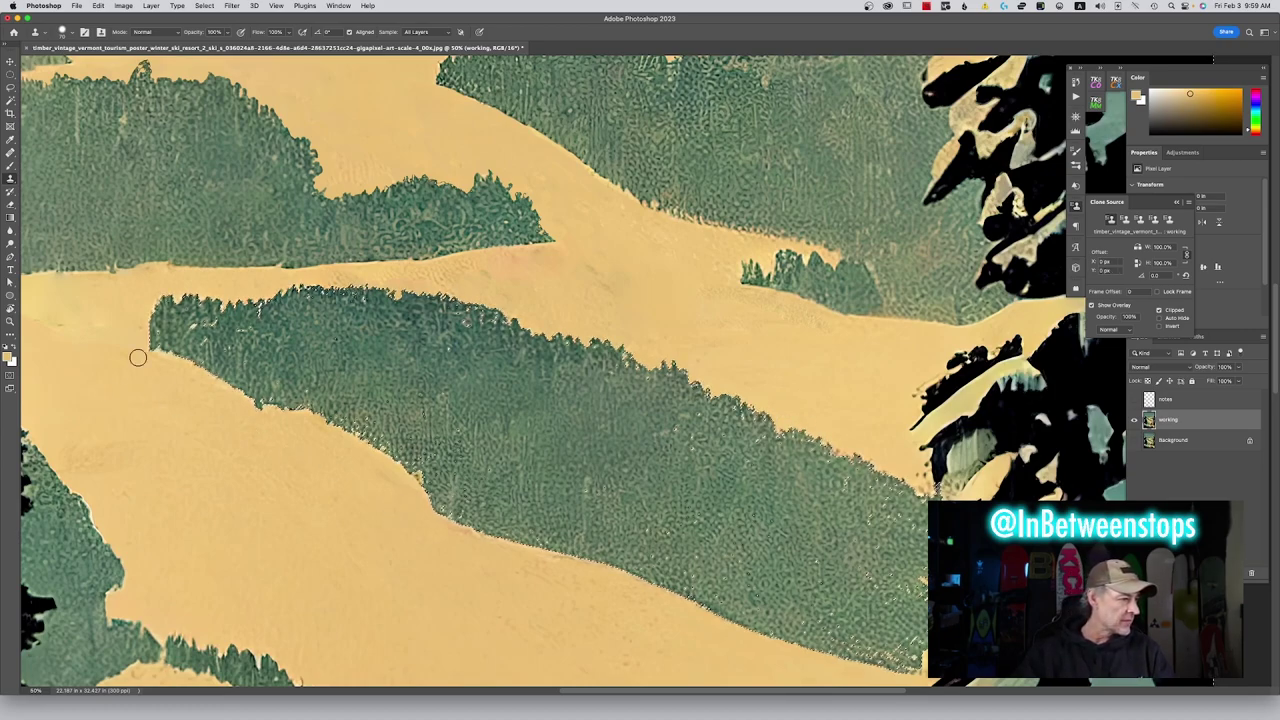
{"action": "mouse_move", "coordinate": [201, 372]}
{"action": "left_mouse_down"}
{"action": "mouse_move", "coordinate": [277, 409]}
{"action": "mouse_move", "coordinate": [246, 363]}
{"action": "mouse_move", "coordinate": [161, 354]}
{"action": "left_mouse_up"}
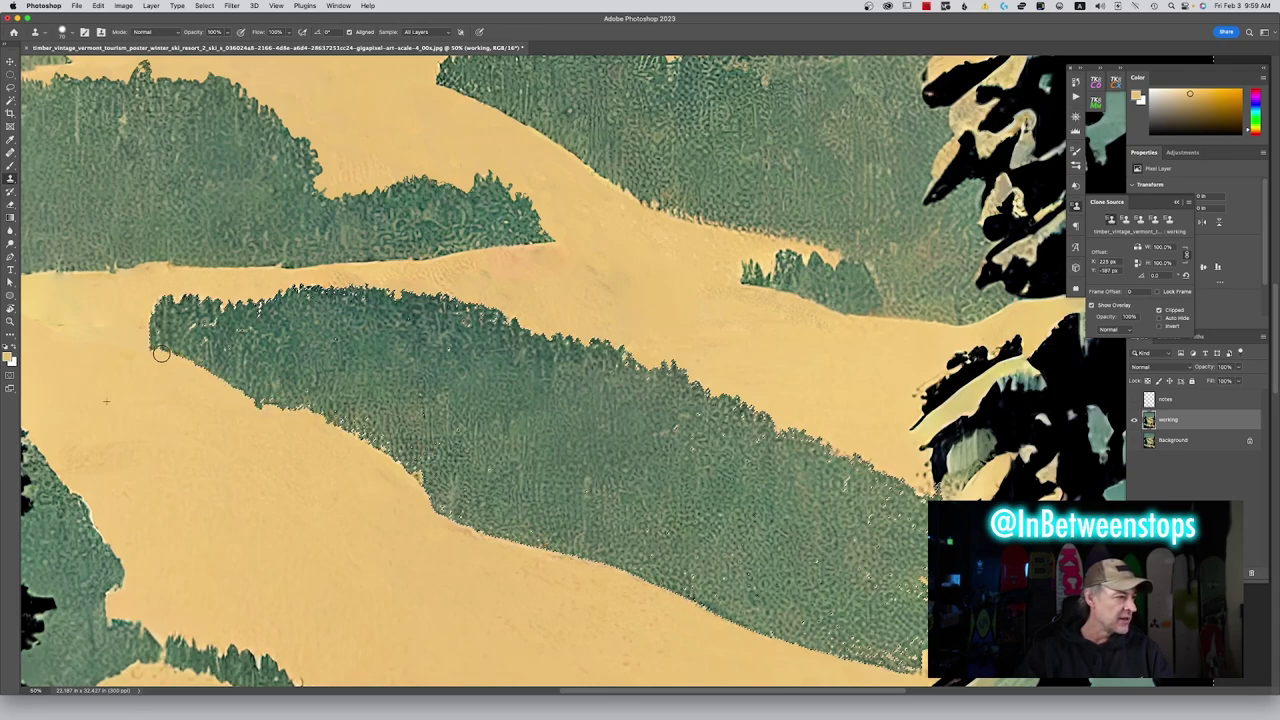
{"action": "left_click", "coordinate": [63, 333], "text": "alt"}
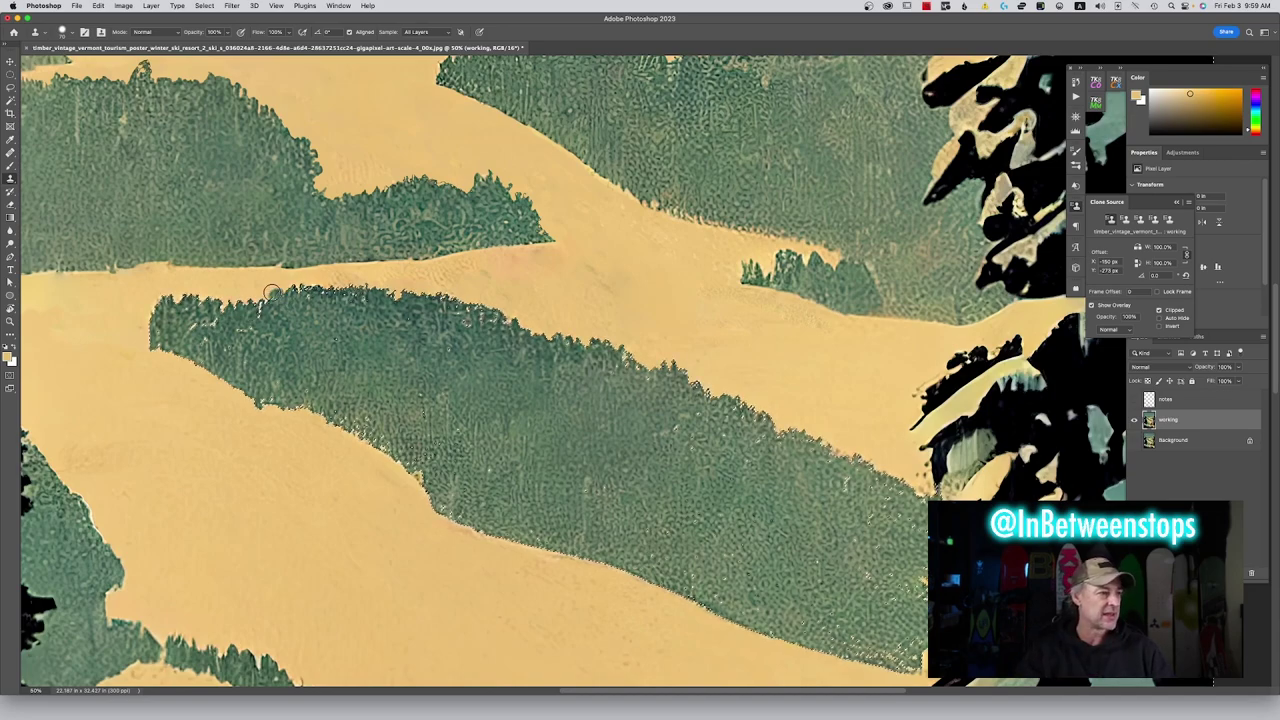
{"action": "left_click", "coordinate": [202, 5]}
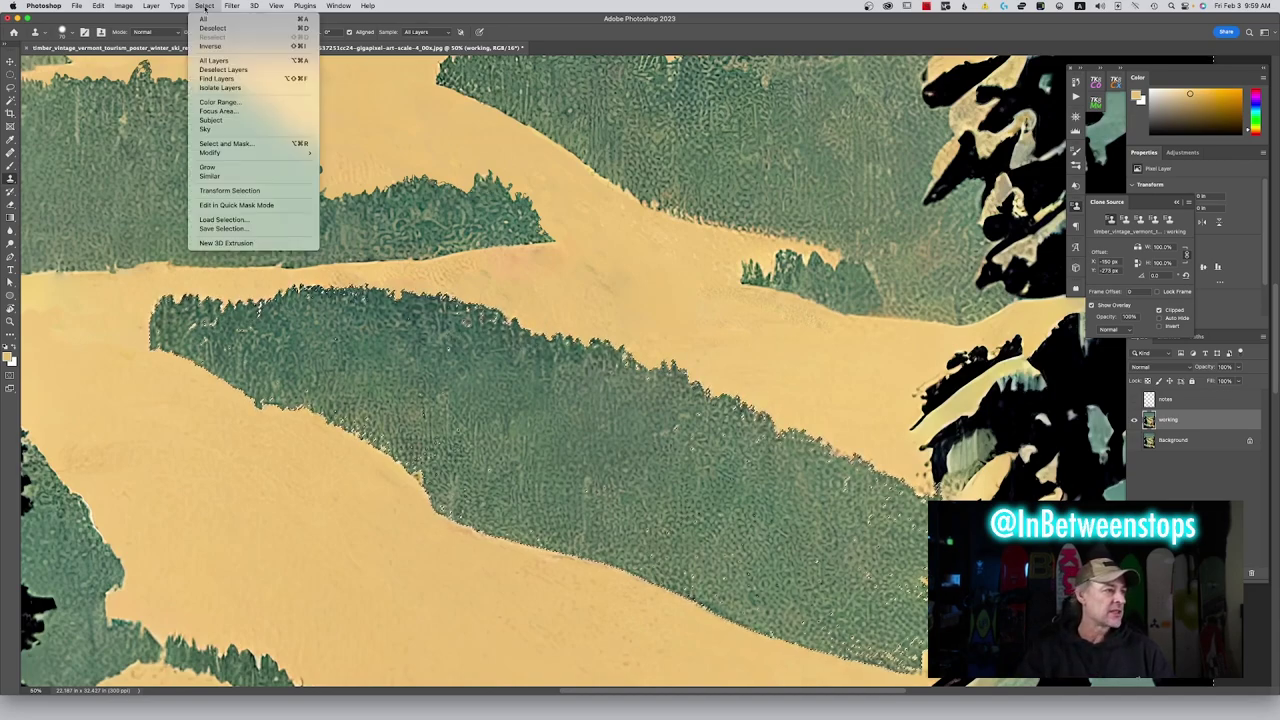
{"action": "left_click", "coordinate": [213, 47]}
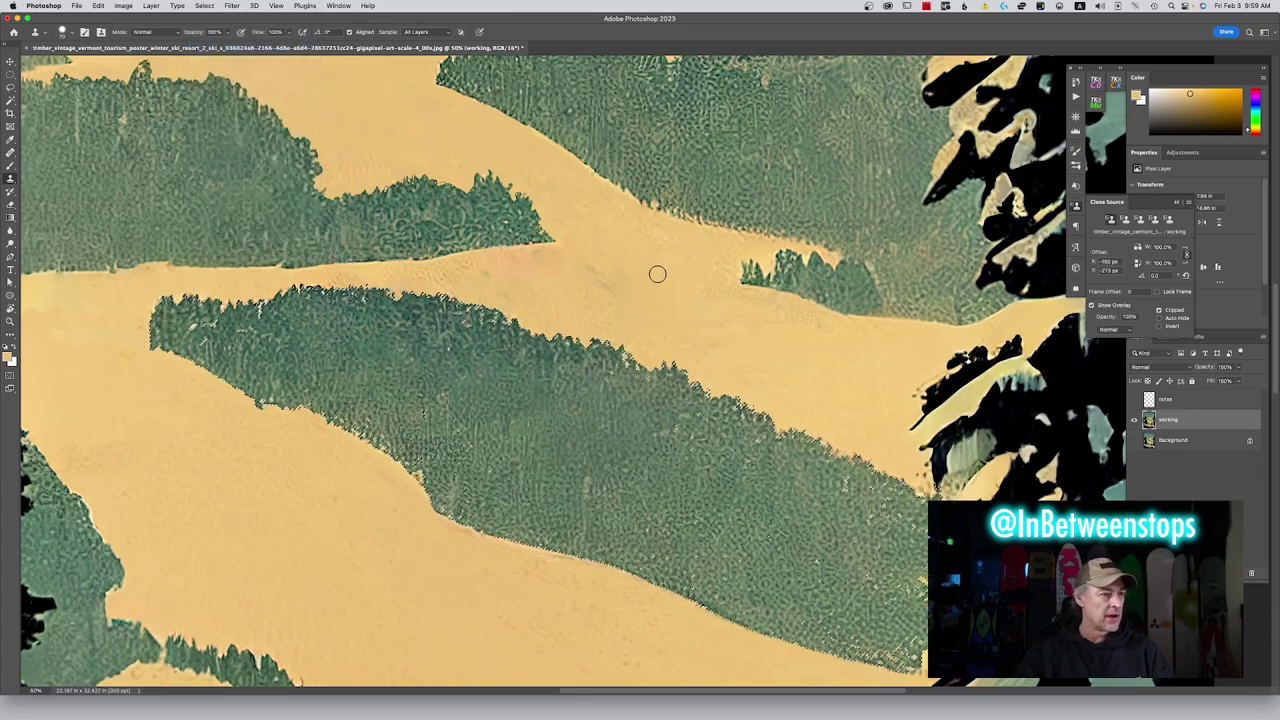
Switch to a slightly larger Brush, undo two strokes, and set brush hardness to 0%
{"action": "key", "text": "b"}
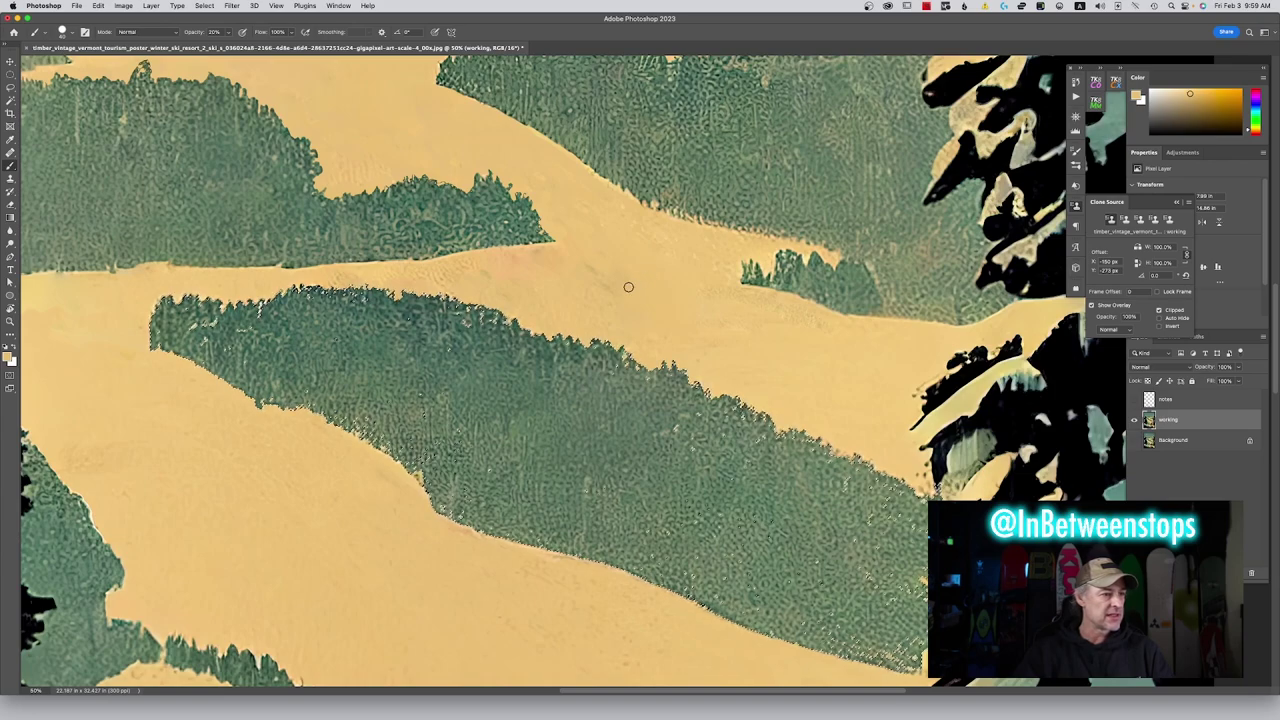
{"action": "key", "text": "bracketright"}
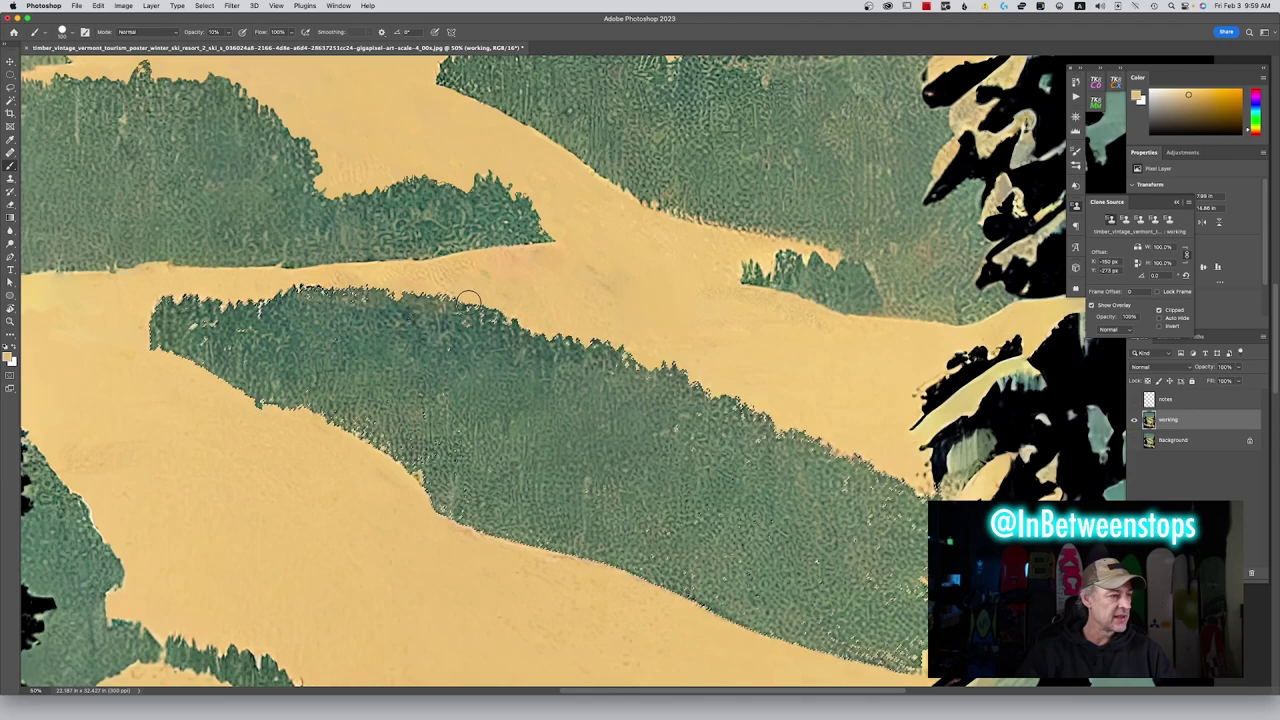
{"action": "key", "text": "super+z"}
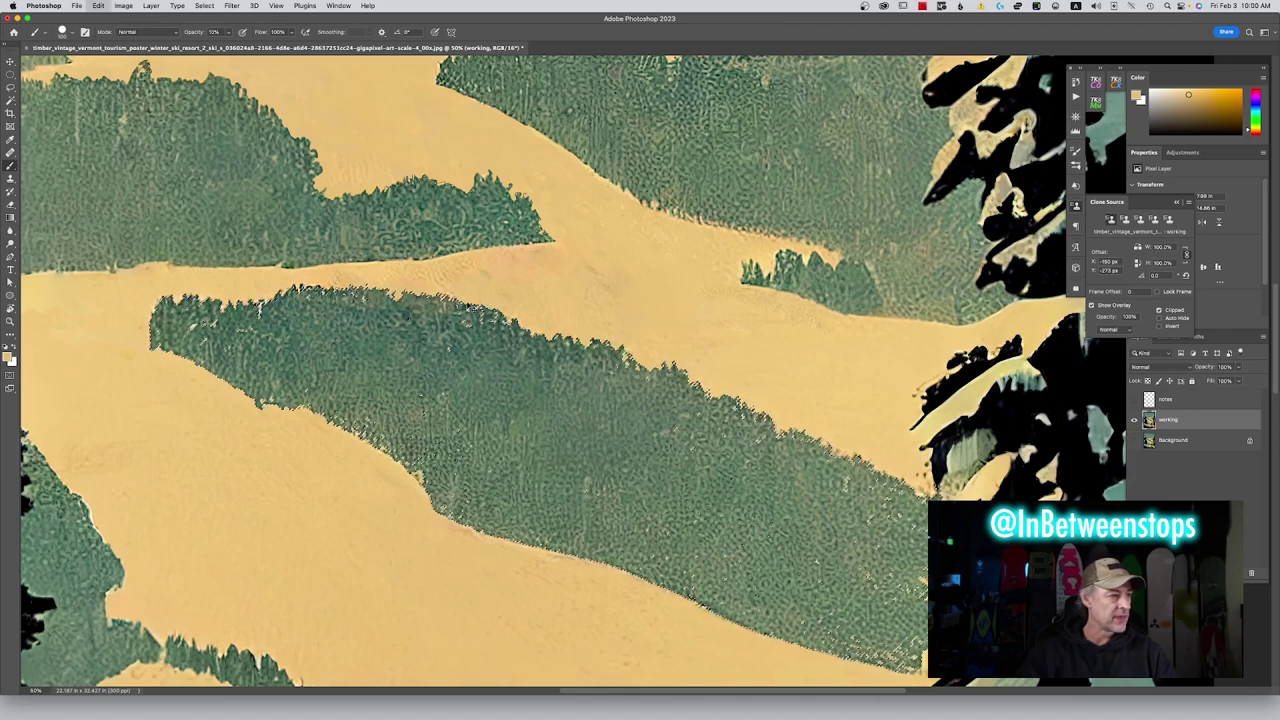
{"action": "key", "text": "super+z"}
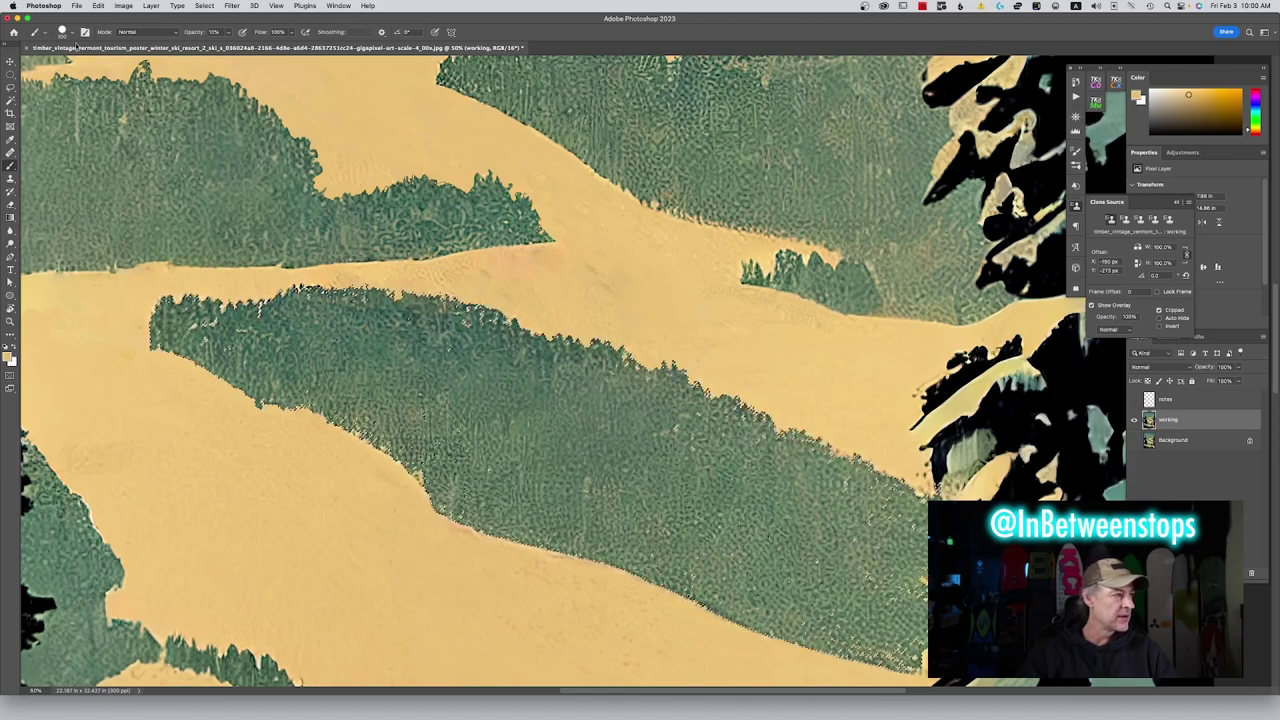
{"action": "left_click", "coordinate": [63, 31]}
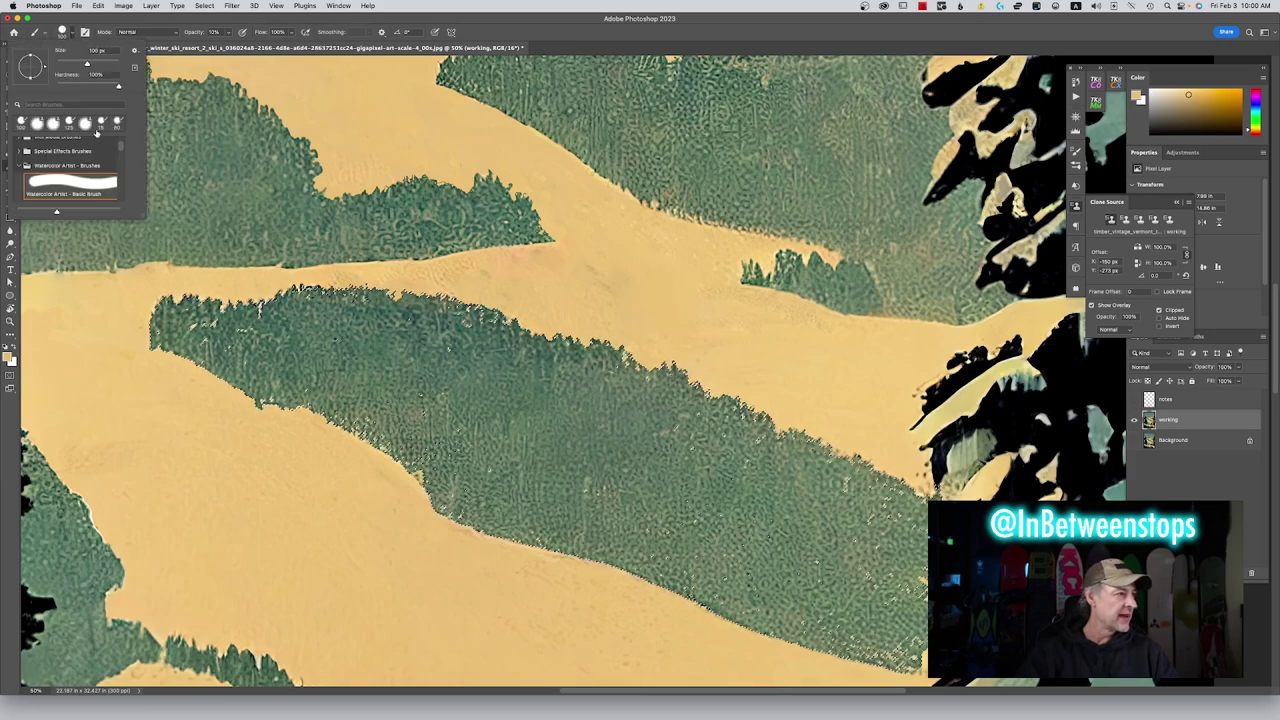
{"action": "left_click_drag", "start_coordinate": [120, 88], "coordinate": [56, 87]}
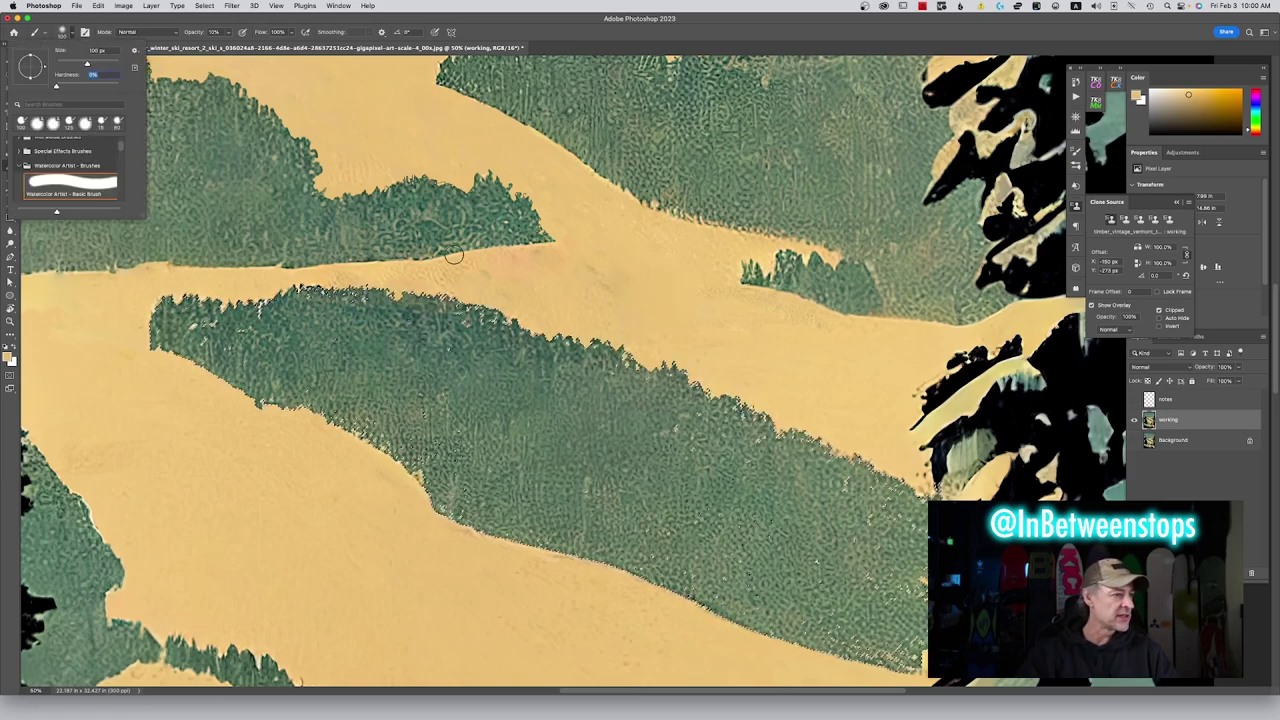
{"action": "left_click", "coordinate": [554, 281]}
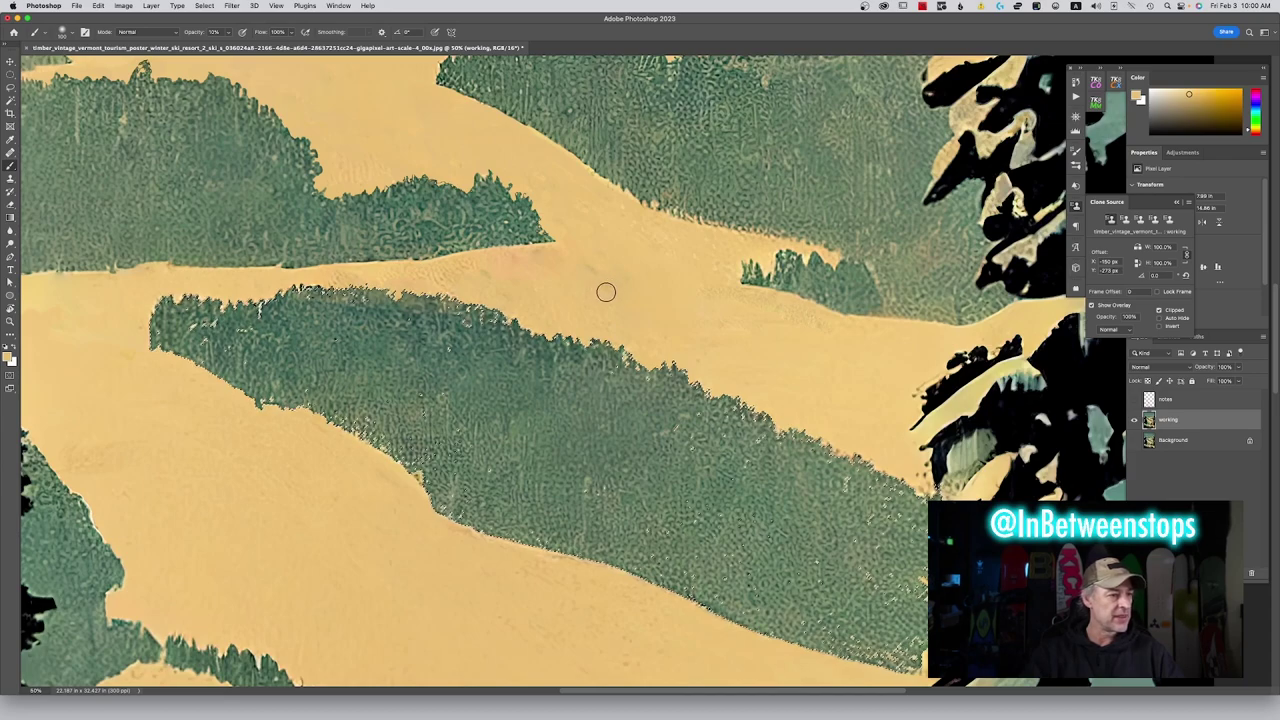
Lasso the reddish blemish on the slope and Content-Aware Fill it
{"action": "left_click", "coordinate": [10, 87]}
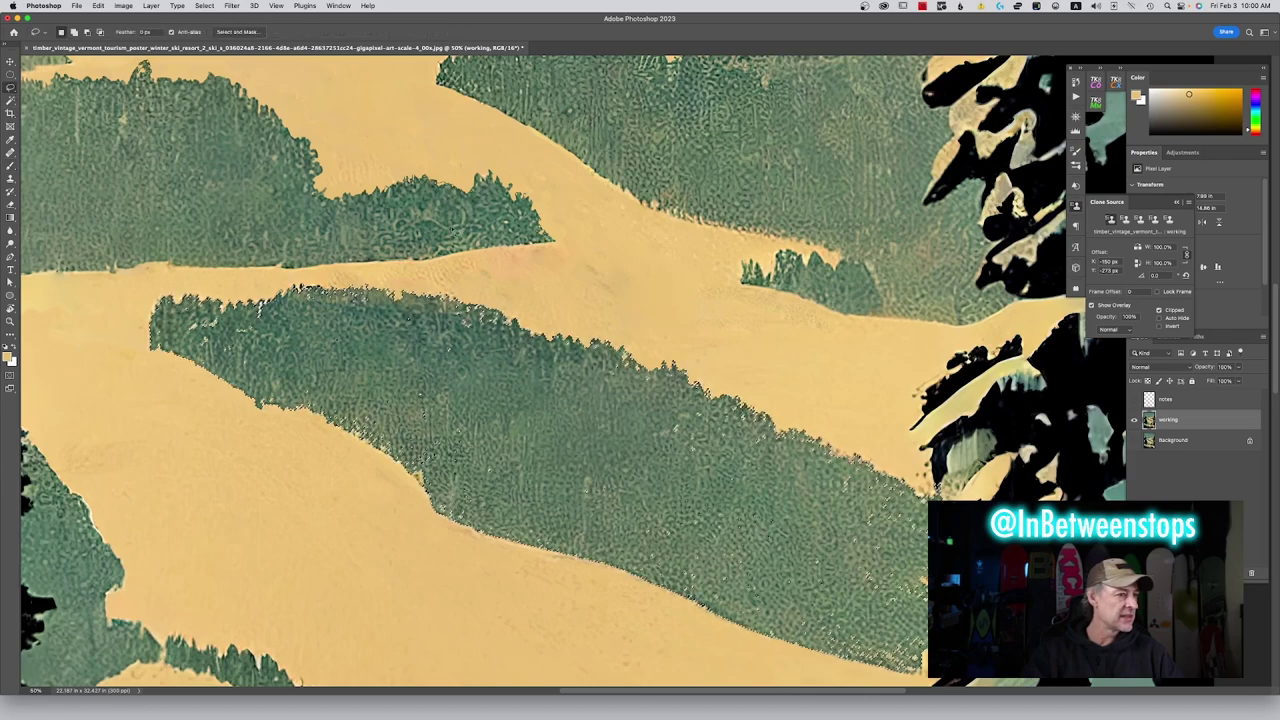
{"action": "mouse_move", "coordinate": [595, 257]}
{"action": "left_mouse_down"}
{"action": "mouse_move", "coordinate": [549, 250]}
{"action": "mouse_move", "coordinate": [460, 267]}
{"action": "mouse_move", "coordinate": [480, 288]}
{"action": "mouse_move", "coordinate": [596, 320]}
{"action": "left_mouse_up"}
{"action": "left_click_drag", "start_coordinate": [631, 280], "coordinate": [590, 252]}
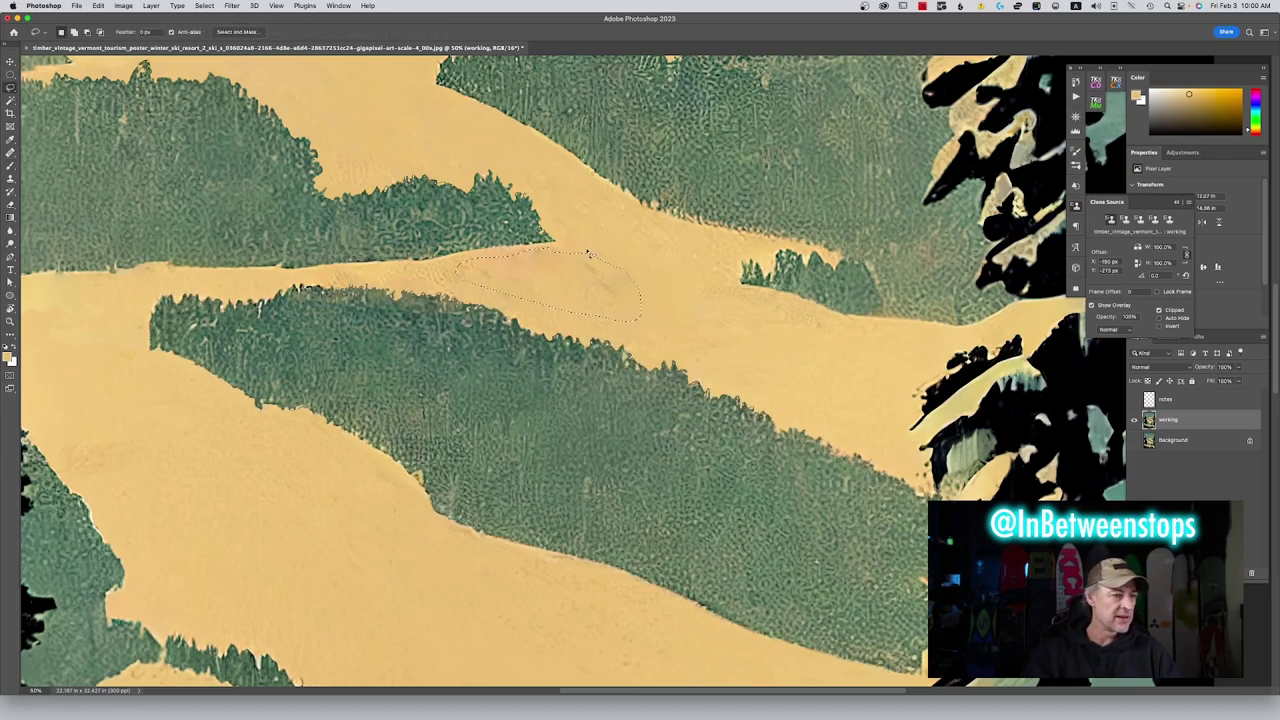
{"action": "key", "text": "shift+BackSpace"}
{"action": "key", "text": "Return"}
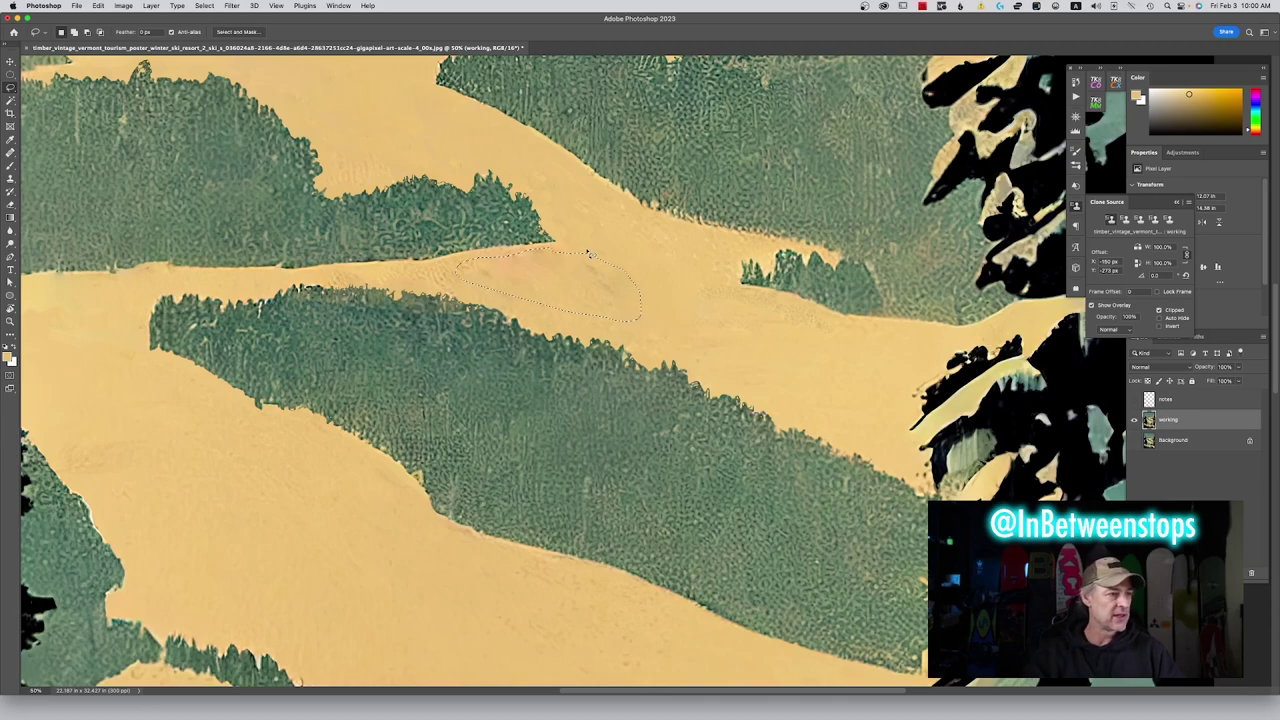
With the Patch tool, drag the blemish selection onto clean snow to patch it
{"action": "scroll", "coordinate": [522, 258], "scroll_direction": "up", "scroll_amount": 5}
{"action": "scroll", "coordinate": [522, 258], "scroll_direction": "left", "scroll_amount": 5}
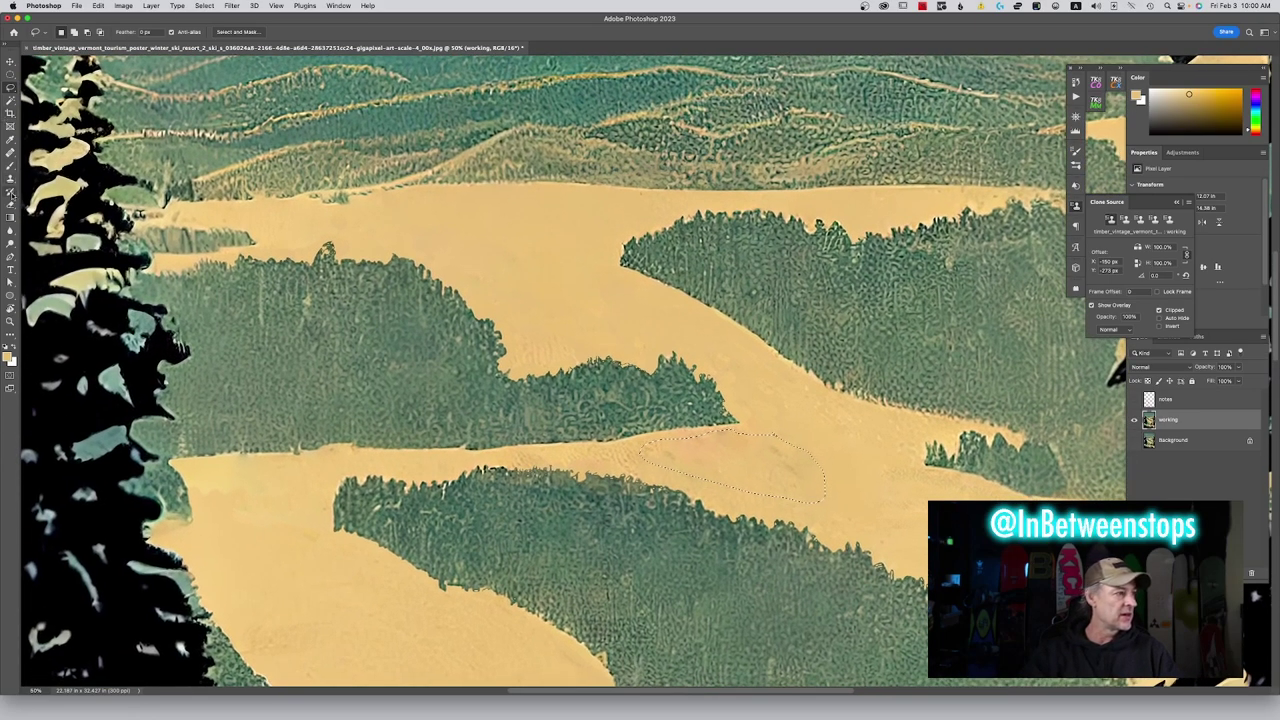
{"action": "left_click", "coordinate": [10, 152]}
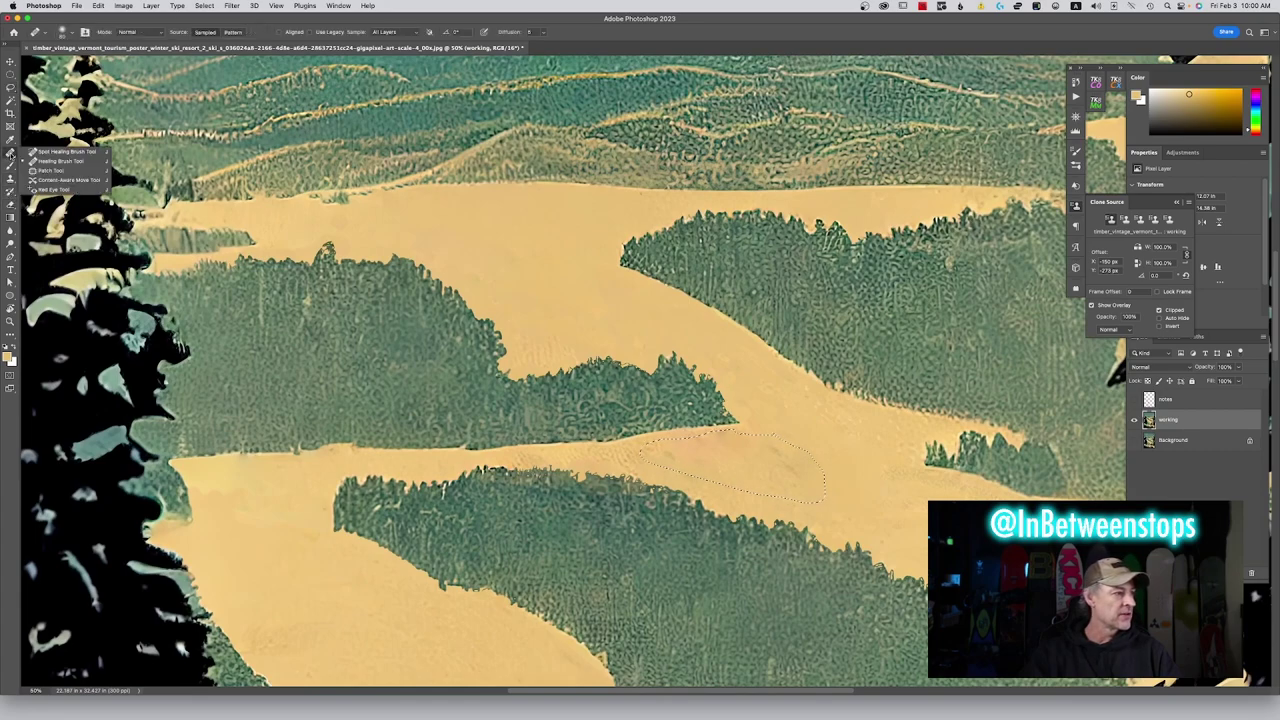
{"action": "left_click", "coordinate": [60, 178]}
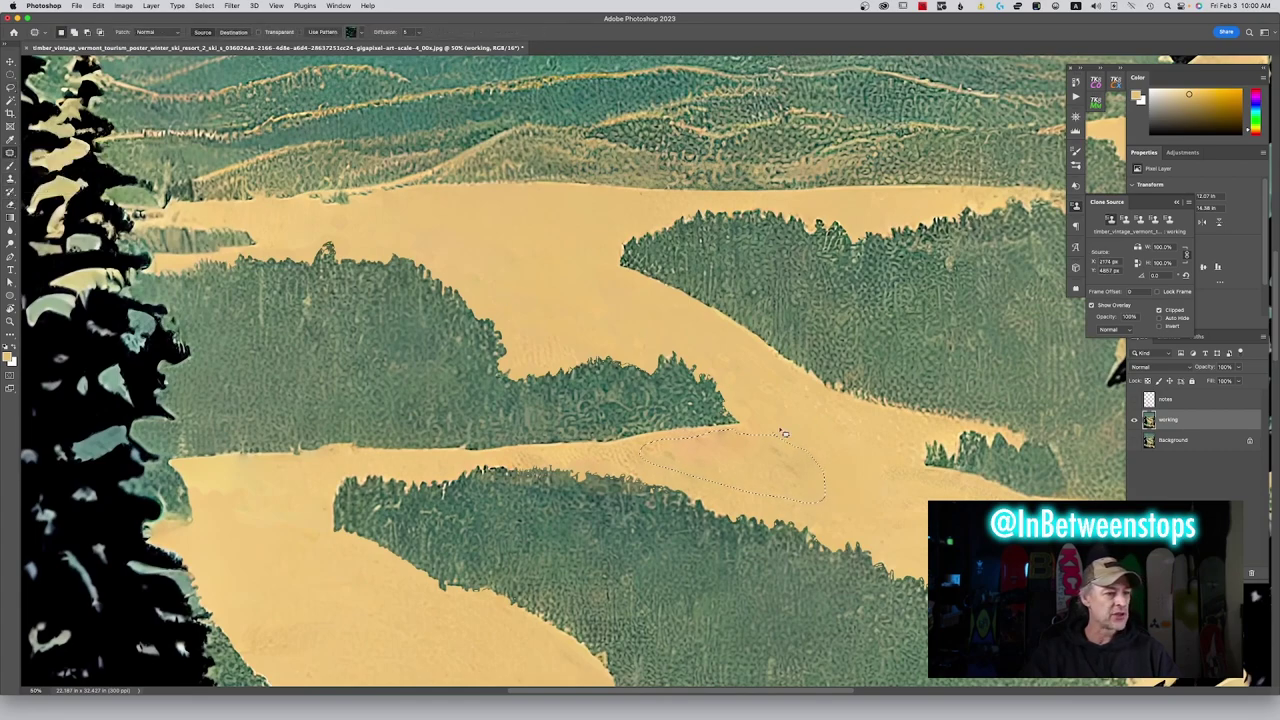
{"action": "left_click_drag", "start_coordinate": [773, 475], "coordinate": [558, 255]}
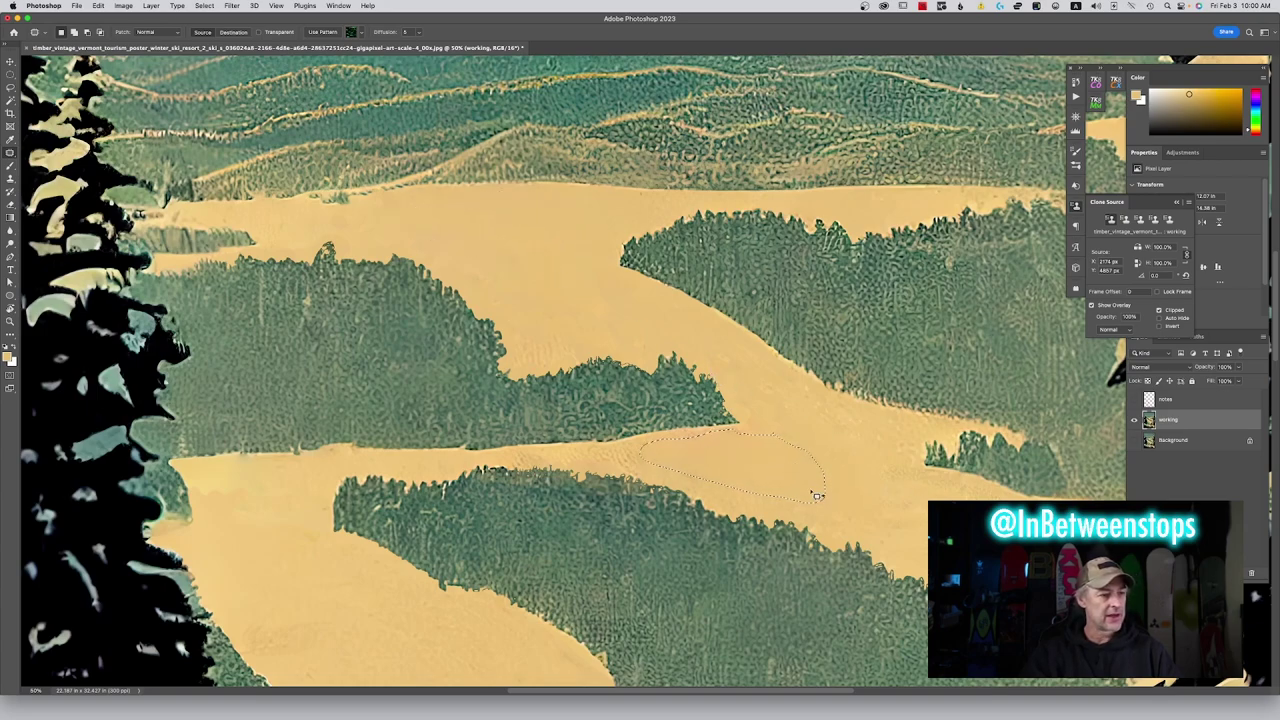
{"action": "key", "text": "alt"}
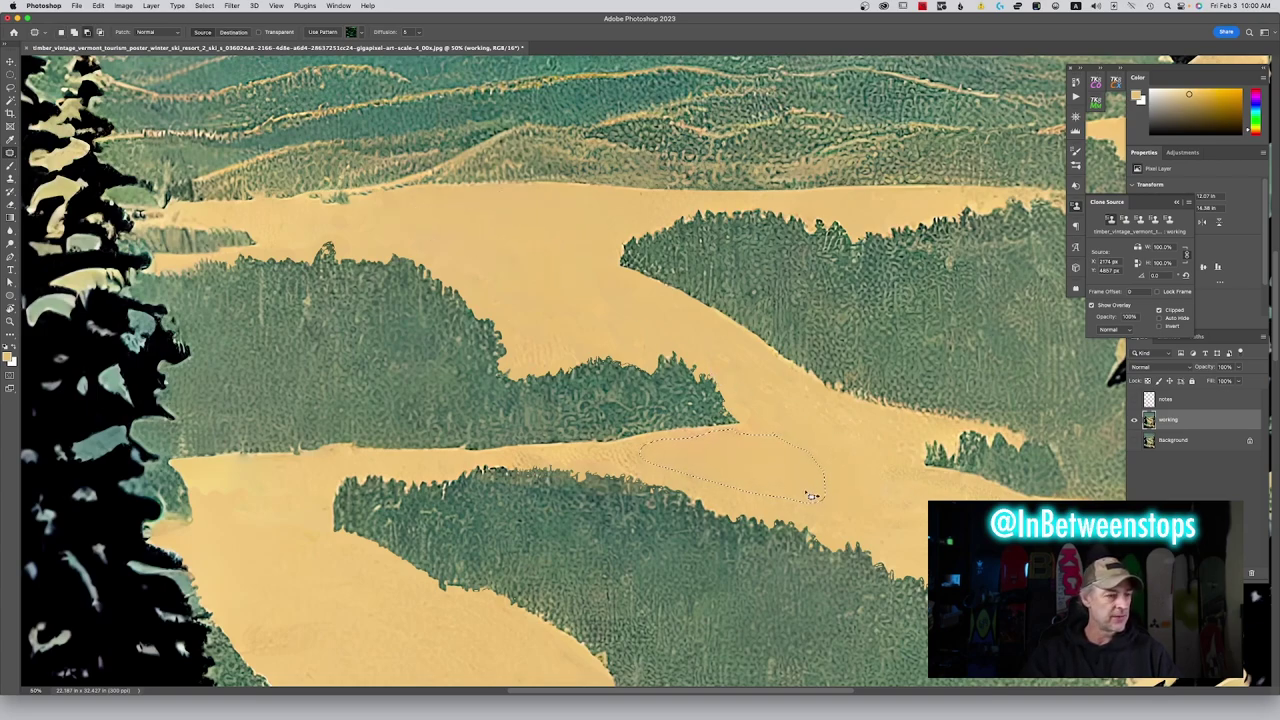
{"action": "left_click", "coordinate": [820, 498]}
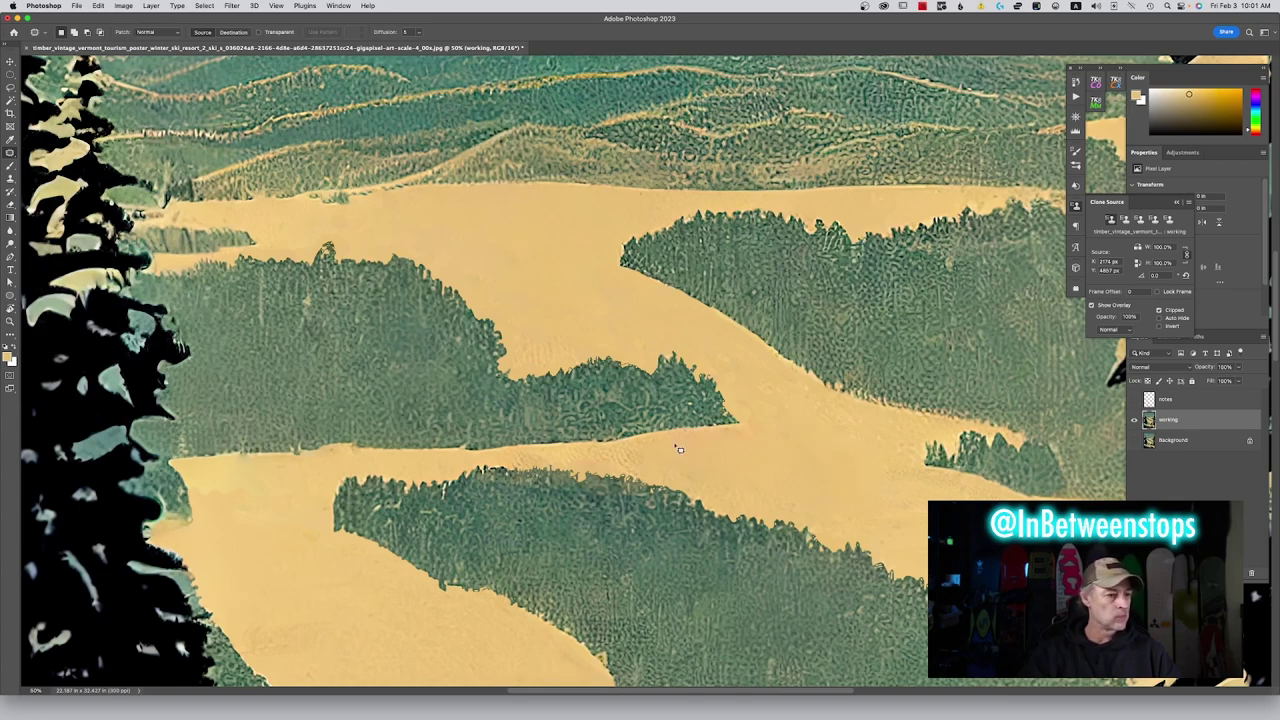
Outline blemishes along the slope edge and patch the dark streak with clean texture
{"action": "scroll", "coordinate": [600, 400], "scroll_direction": "right", "scroll_amount": 10}
{"action": "mouse_move", "coordinate": [614, 337]}
{"action": "left_mouse_down"}
{"action": "mouse_move", "coordinate": [510, 296]}
{"action": "mouse_move", "coordinate": [465, 300]}
{"action": "mouse_move", "coordinate": [517, 346]}
{"action": "mouse_move", "coordinate": [606, 327]}
{"action": "left_mouse_up"}
{"action": "key", "text": "ctrl+z"}
{"action": "scroll", "coordinate": [533, 364], "scroll_direction": "left", "scroll_amount": 6}
{"action": "scroll", "coordinate": [533, 364], "scroll_direction": "up", "scroll_amount": 3}
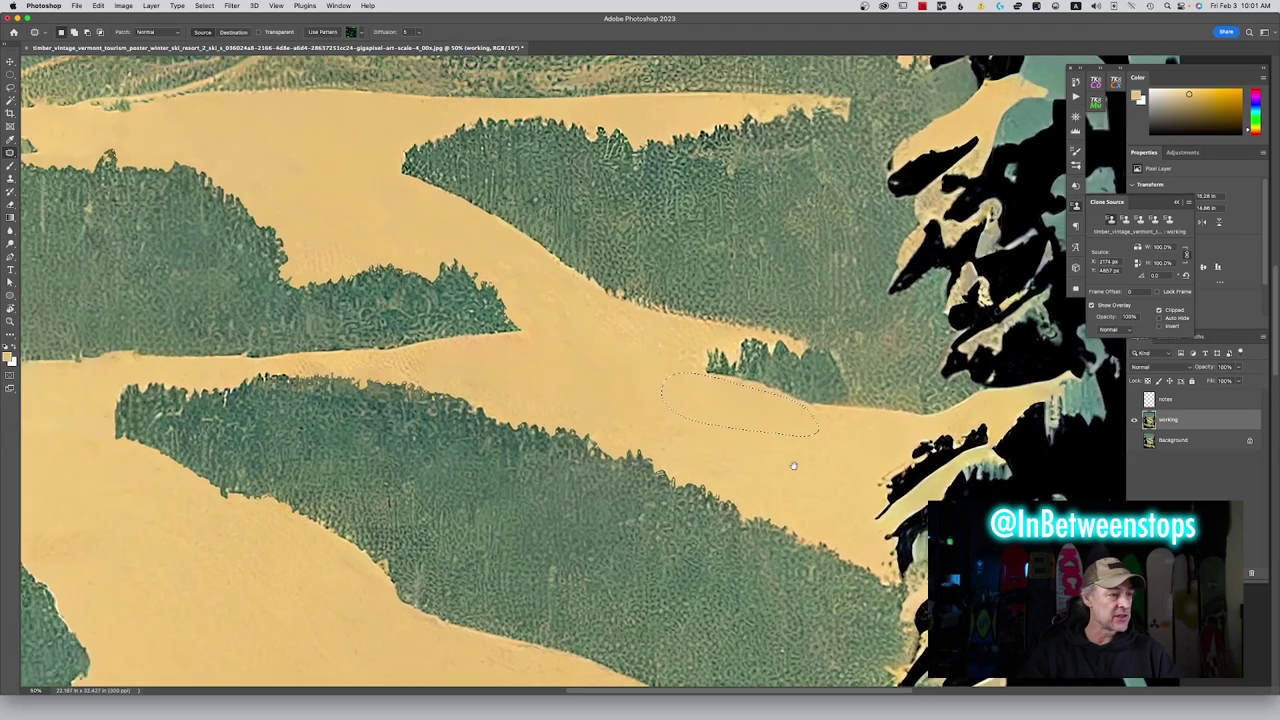
{"action": "mouse_move", "coordinate": [448, 386]}
{"action": "left_mouse_down"}
{"action": "mouse_move", "coordinate": [430, 377]}
{"action": "mouse_move", "coordinate": [425, 394]}
{"action": "mouse_move", "coordinate": [512, 410]}
{"action": "mouse_move", "coordinate": [521, 381]}
{"action": "mouse_move", "coordinate": [430, 378]}
{"action": "left_mouse_up"}
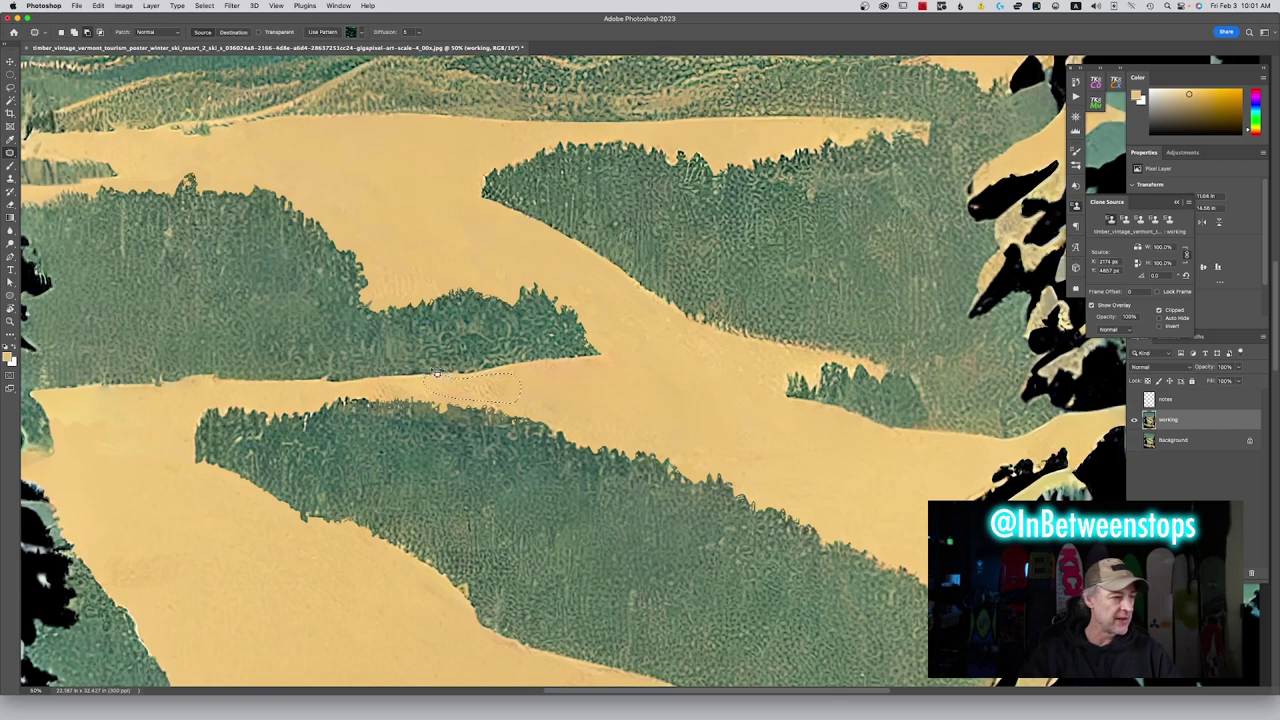
{"action": "mouse_move", "coordinate": [430, 385]}
{"action": "left_mouse_down"}
{"action": "mouse_move", "coordinate": [575, 402]}
{"action": "mouse_move", "coordinate": [580, 420]}
{"action": "left_mouse_up"}
Outline further blemishes near the ridge edge, the right slope and the tree band edge
{"action": "mouse_move", "coordinate": [401, 383]}
{"action": "left_mouse_down"}
{"action": "mouse_move", "coordinate": [372, 396]}
{"action": "mouse_move", "coordinate": [400, 402]}
{"action": "mouse_move", "coordinate": [400, 383]}
{"action": "mouse_move", "coordinate": [545, 400]}
{"action": "left_mouse_up"}
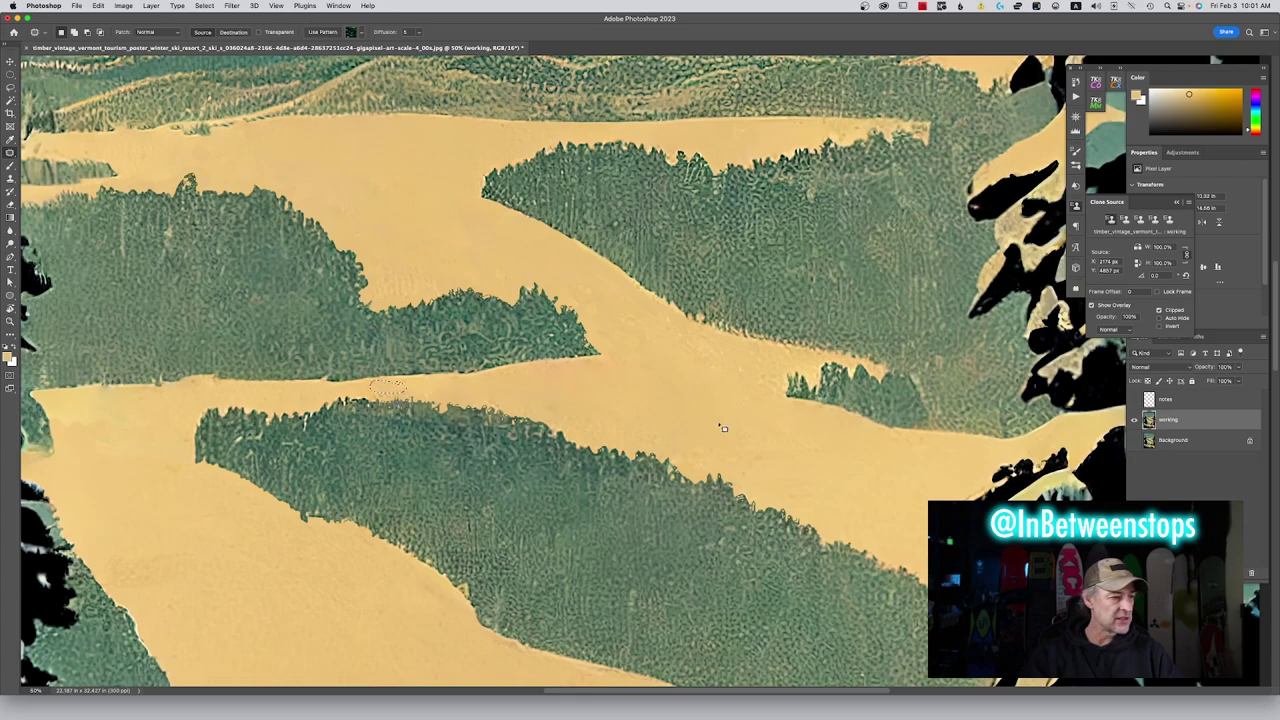
{"action": "left_click_drag", "start_coordinate": [723, 428], "coordinate": [909, 488]}
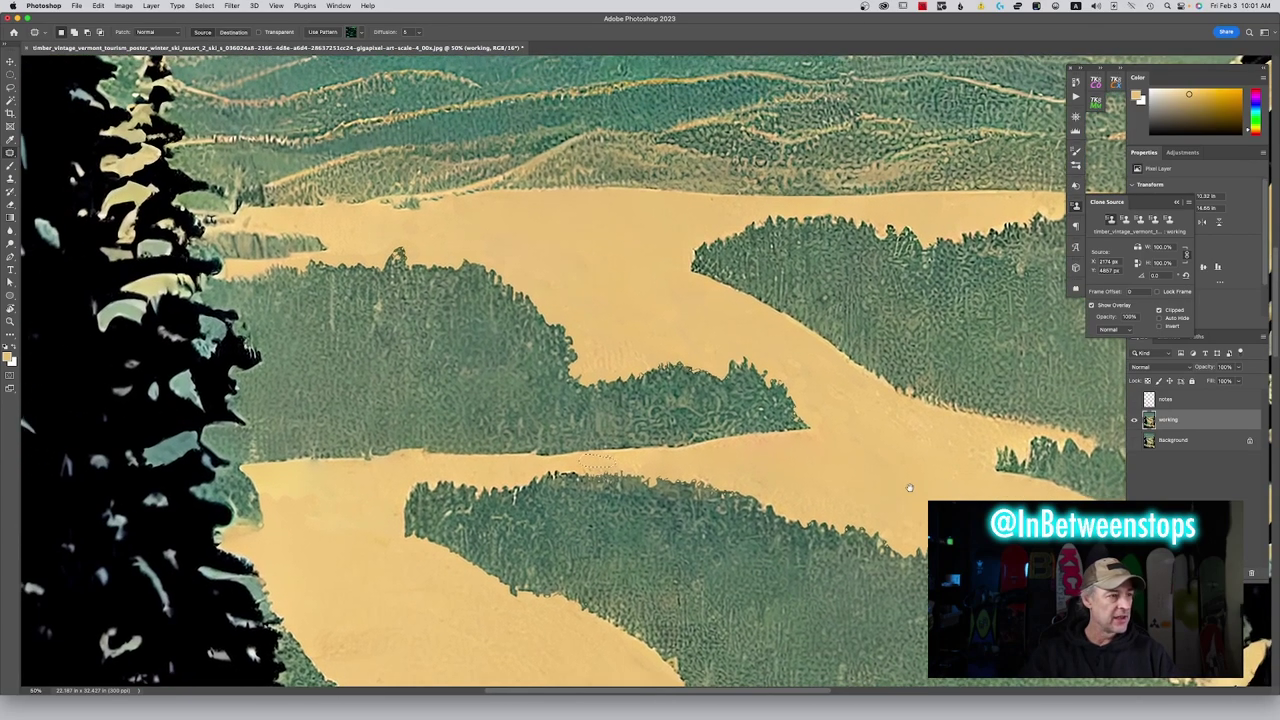
{"action": "mouse_move", "coordinate": [812, 360]}
{"action": "left_mouse_down"}
{"action": "mouse_move", "coordinate": [789, 357]}
{"action": "mouse_move", "coordinate": [812, 391]}
{"action": "mouse_move", "coordinate": [818, 372]}
{"action": "mouse_move", "coordinate": [687, 308]}
{"action": "left_mouse_up"}
{"action": "mouse_move", "coordinate": [630, 343]}
{"action": "left_mouse_down"}
{"action": "mouse_move", "coordinate": [618, 330]}
{"action": "mouse_move", "coordinate": [593, 348]}
{"action": "mouse_move", "coordinate": [596, 370]}
{"action": "mouse_move", "coordinate": [645, 350]}
{"action": "left_mouse_up"}
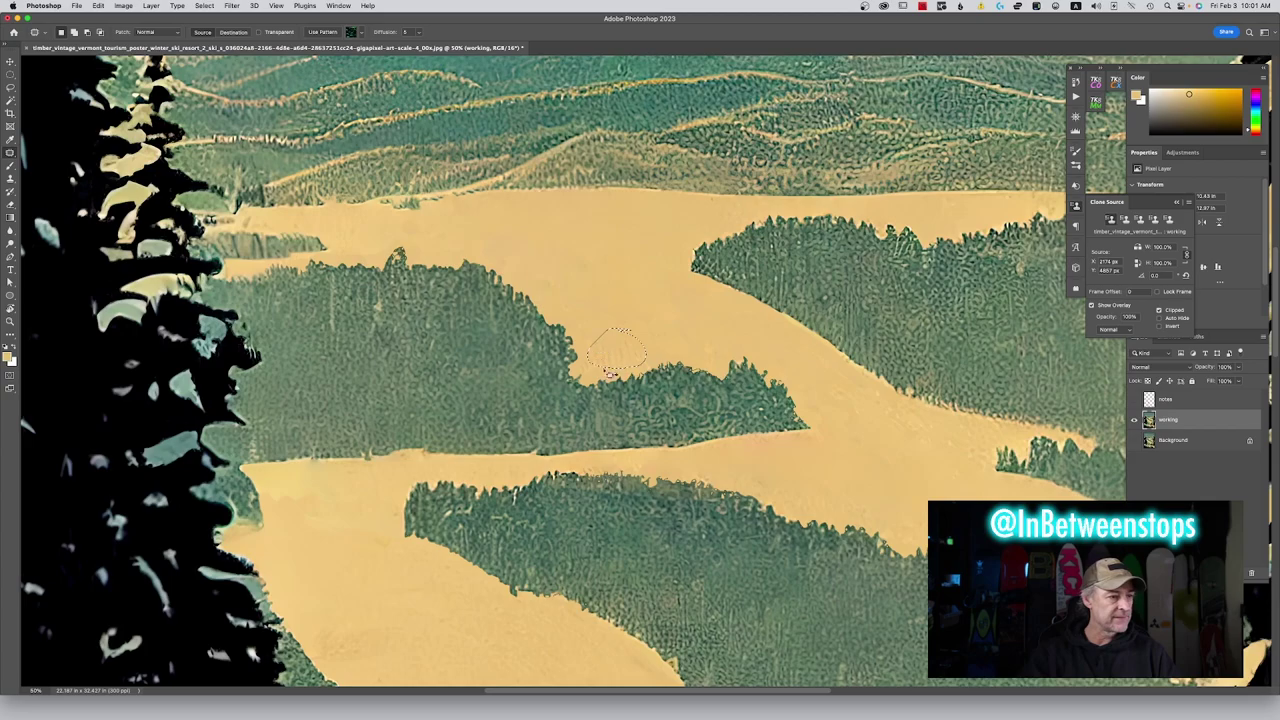
{"action": "scroll", "coordinate": [877, 505], "scroll_direction": "down", "scroll_amount": 5}
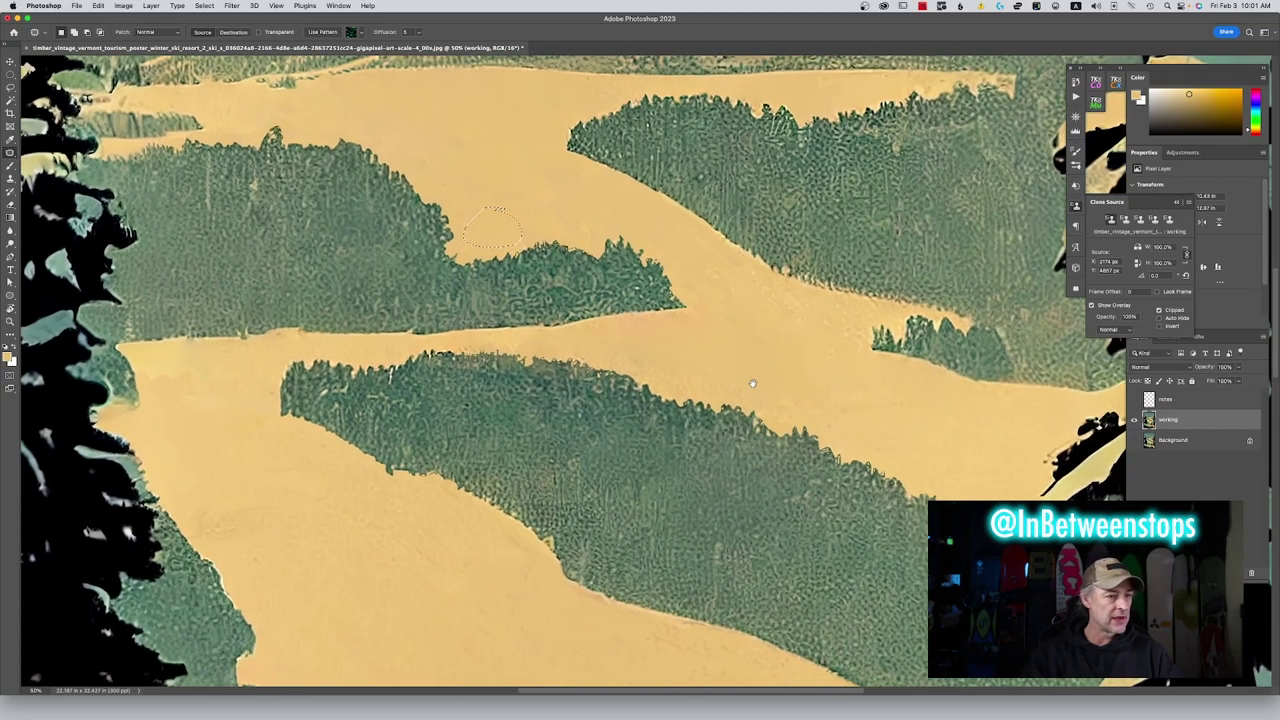
{"action": "scroll", "coordinate": [793, 350], "scroll_direction": "down", "scroll_amount": 4}
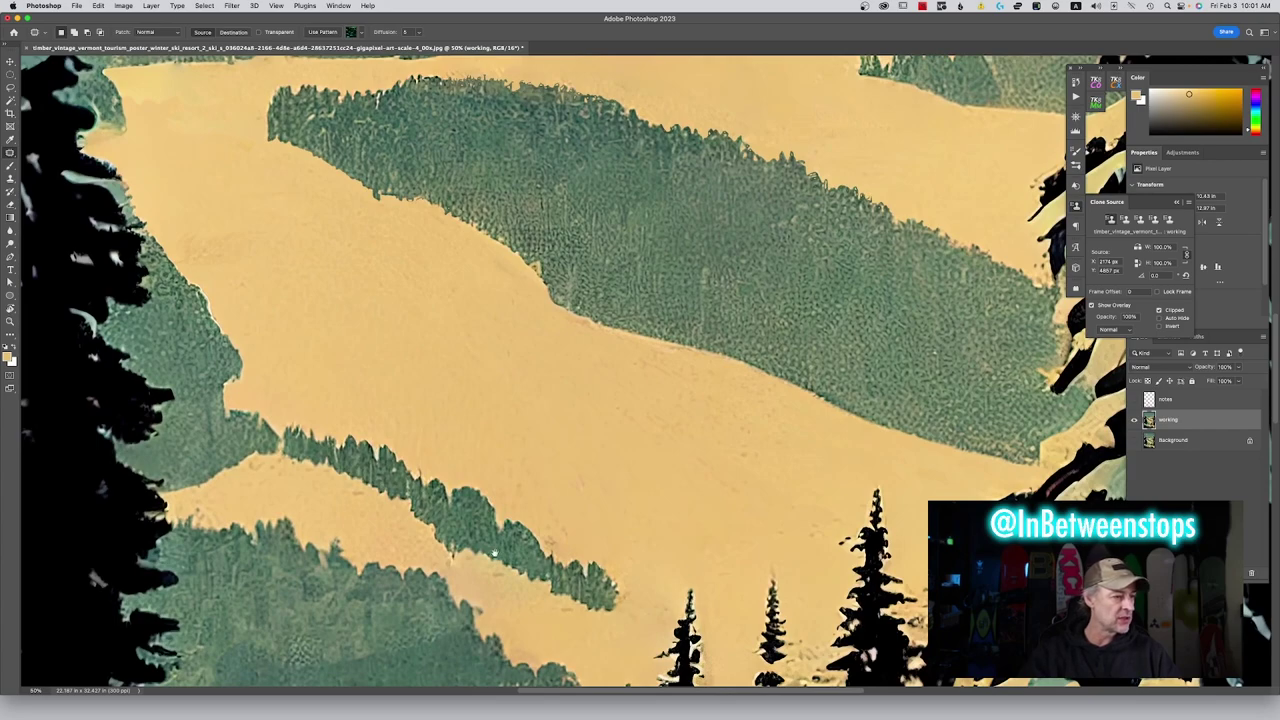
{"action": "scroll", "coordinate": [537, 519], "scroll_direction": "right", "scroll_amount": 4}
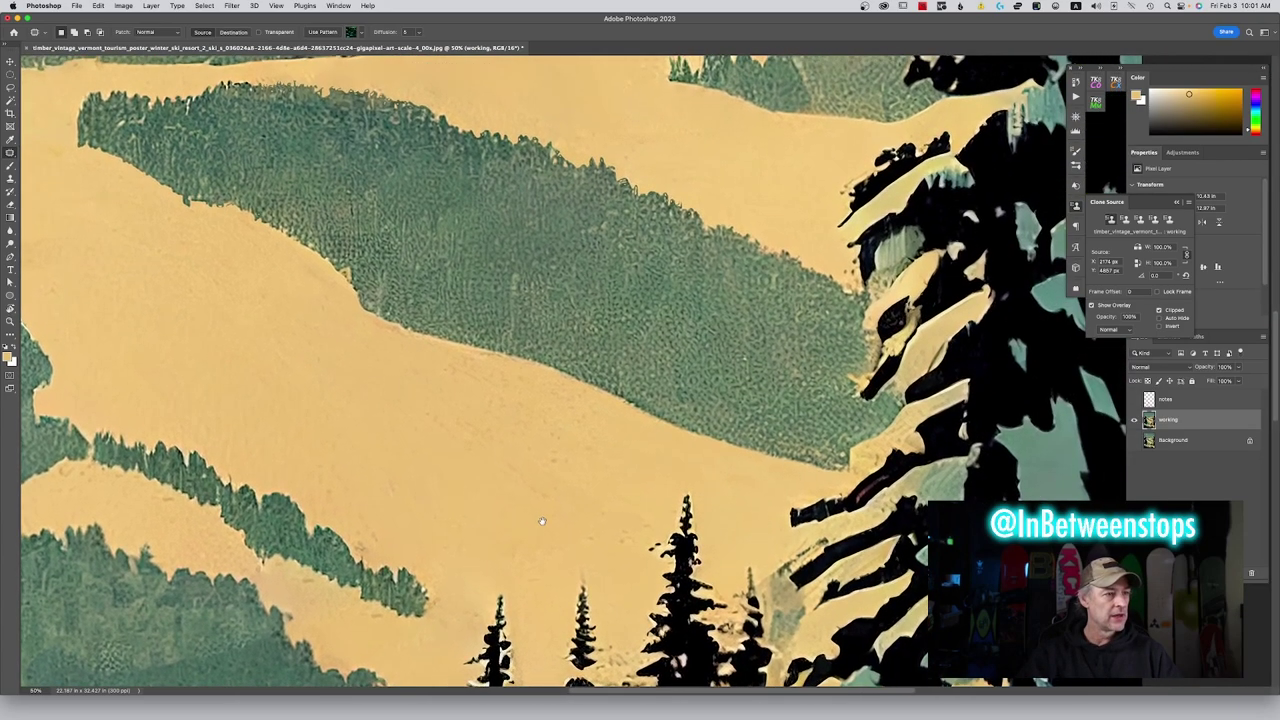
{"action": "left_click_drag", "start_coordinate": [537, 519], "coordinate": [737, 550]}
View the whole poster, deselect the leftover patch selection, then zoom back into the foreground snow
{"action": "key", "text": "super+0"}
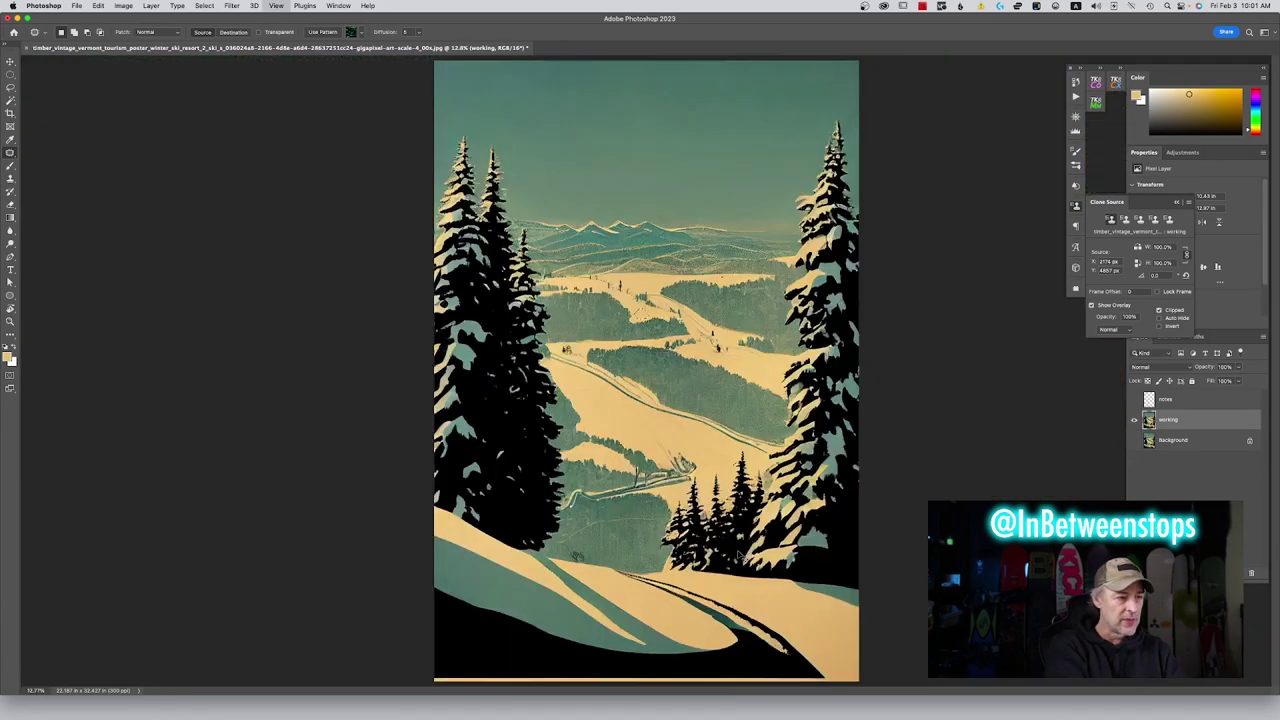
{"action": "key", "text": "super+d"}
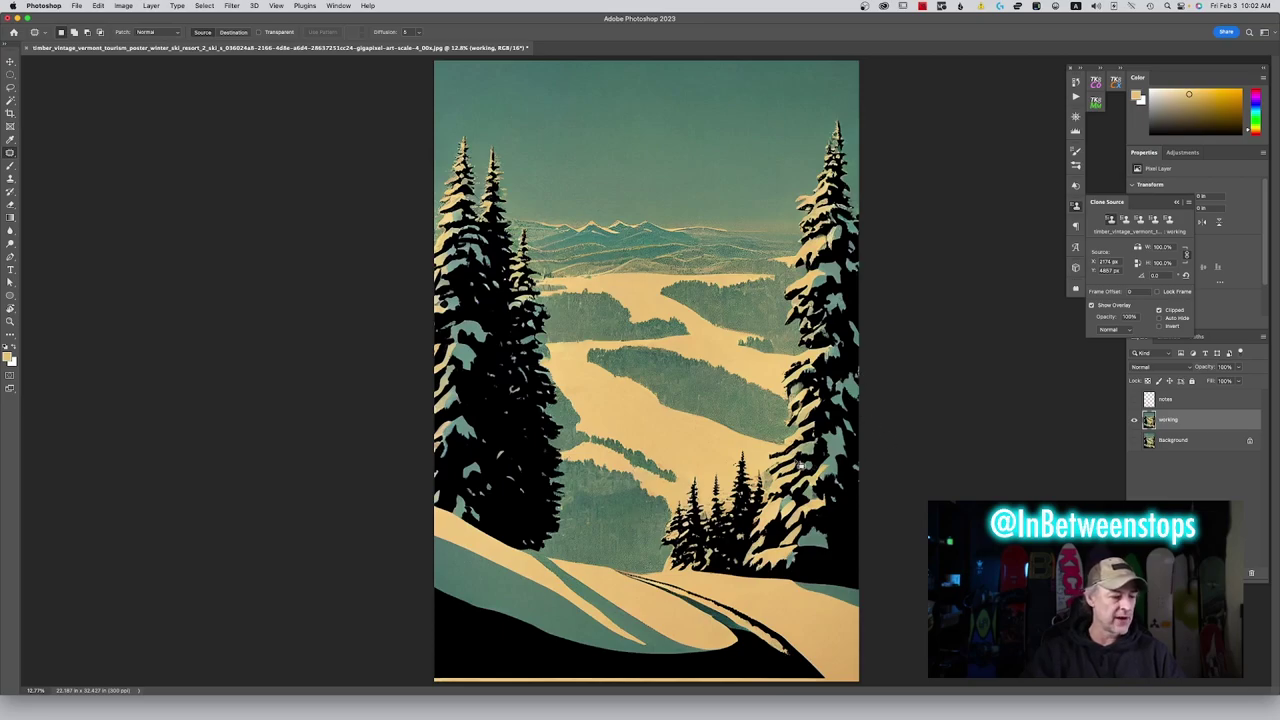
{"action": "key", "text": "super+plus"}
{"action": "scroll", "coordinate": [798, 465], "scroll_direction": "up", "scroll_amount": 5}
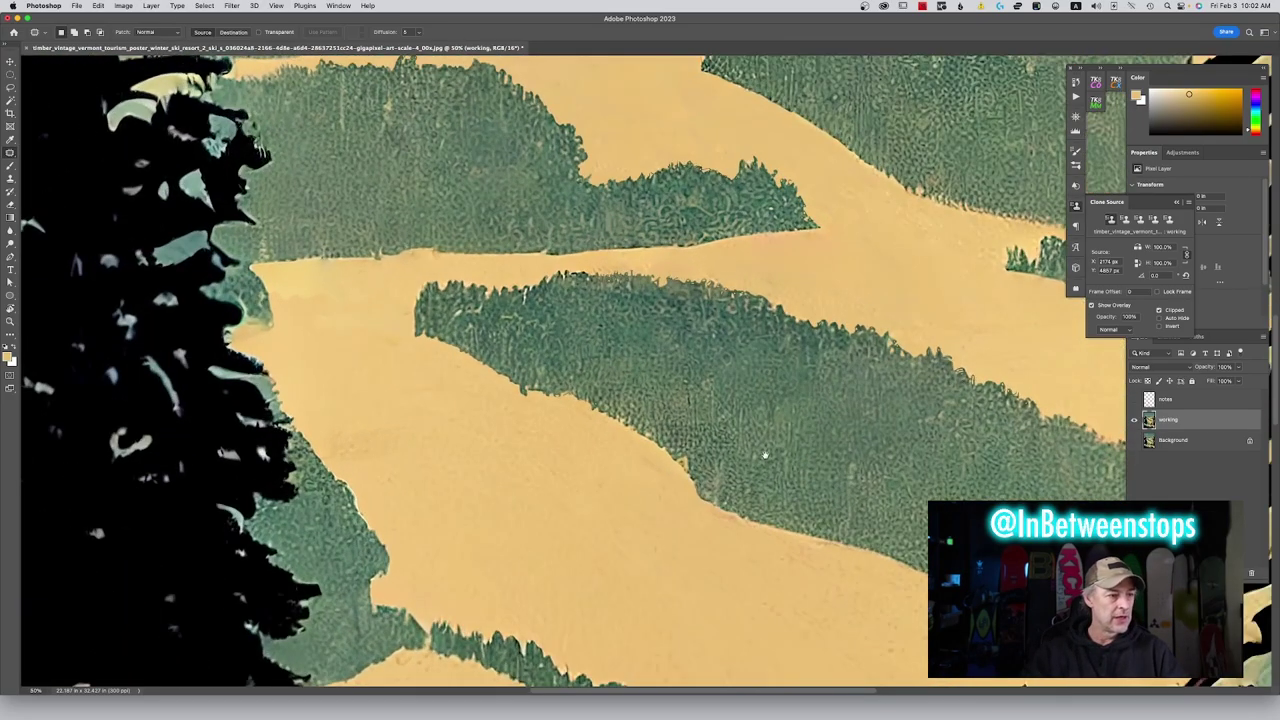
{"action": "scroll", "coordinate": [760, 400], "scroll_direction": "left", "scroll_amount": 5}
{"action": "scroll", "coordinate": [748, 389], "scroll_direction": "down", "scroll_amount": 5}
{"action": "scroll", "coordinate": [677, 374], "scroll_direction": "right", "scroll_amount": 8}
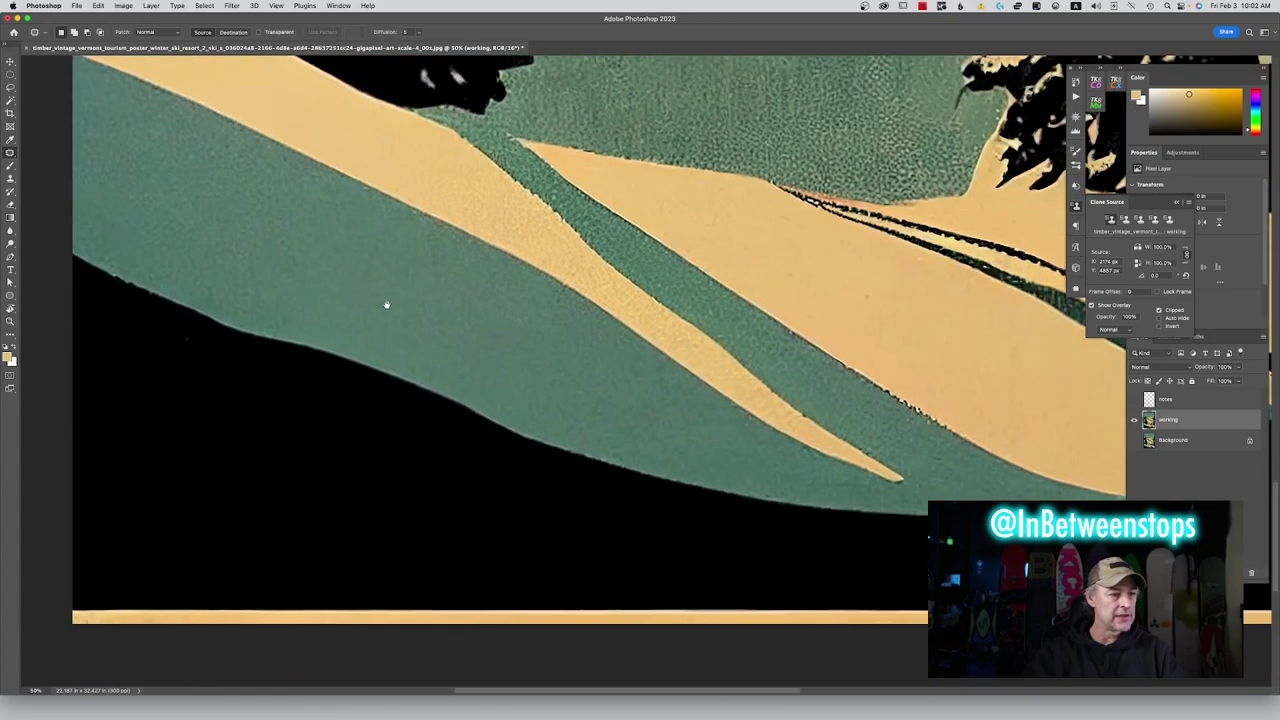
{"action": "scroll", "coordinate": [360, 370], "scroll_direction": "up", "scroll_amount": 2}
{"action": "scroll", "coordinate": [370, 360], "scroll_direction": "left", "scroll_amount": 1}
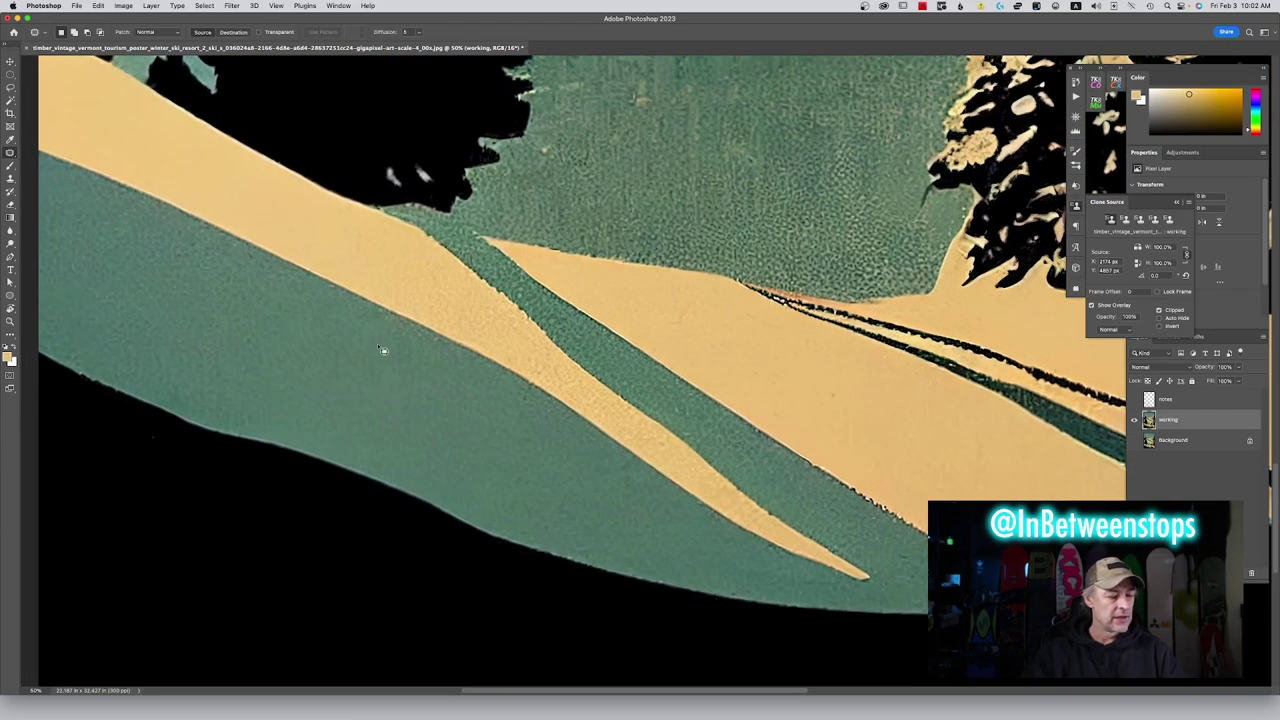
With the Pen tool, anchor a path at the snow stripe's upper edge and curve it along
{"action": "key", "text": "p"}
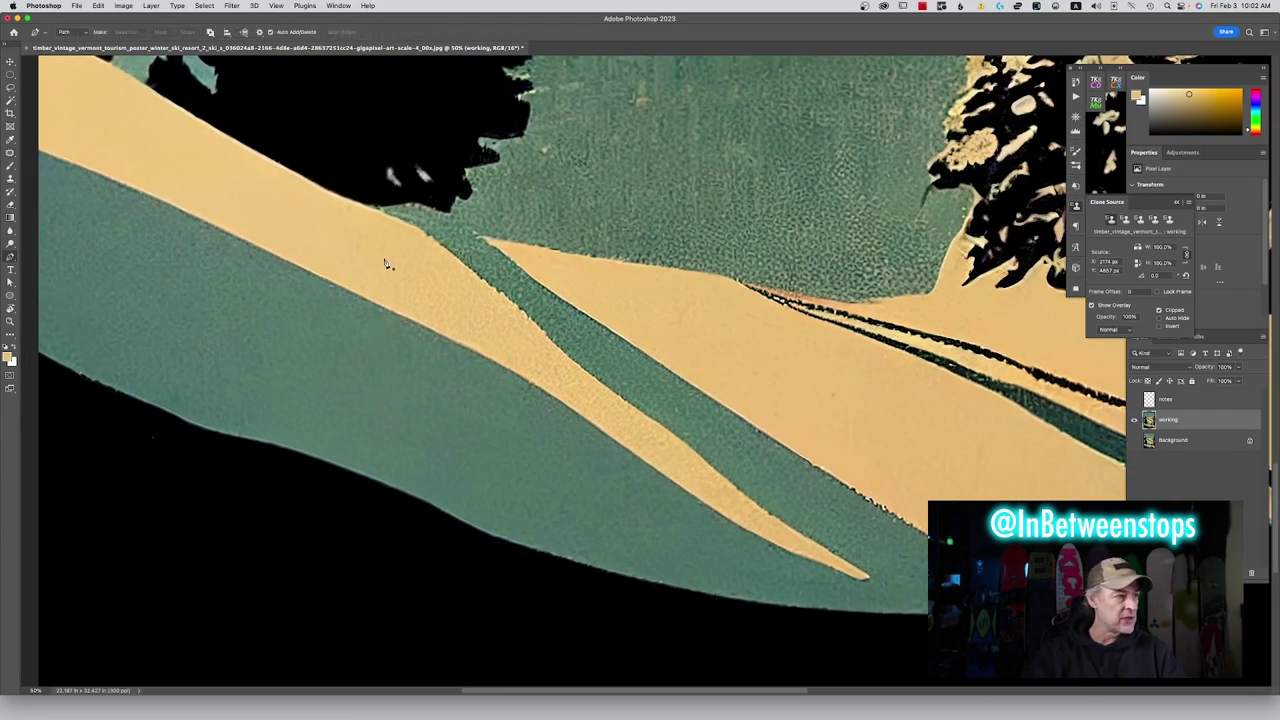
{"action": "left_click", "coordinate": [322, 191]}
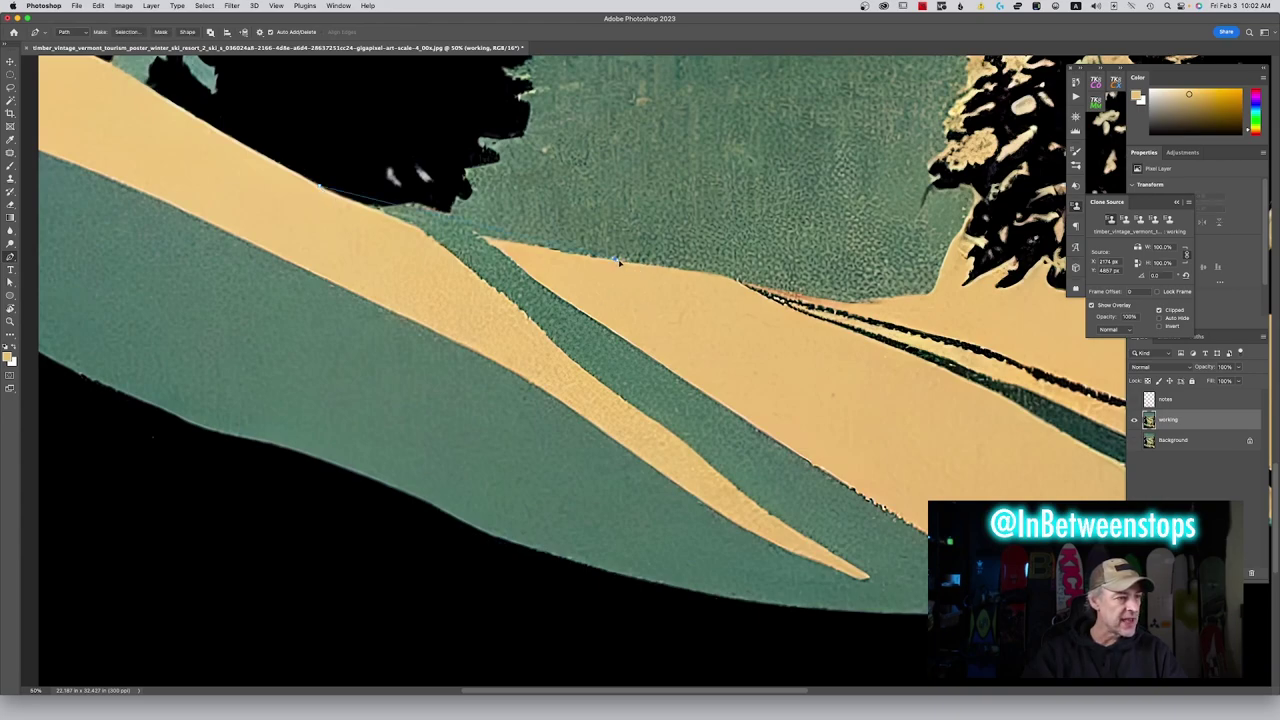
{"action": "left_click_drag", "start_coordinate": [485, 240], "coordinate": [600, 258]}
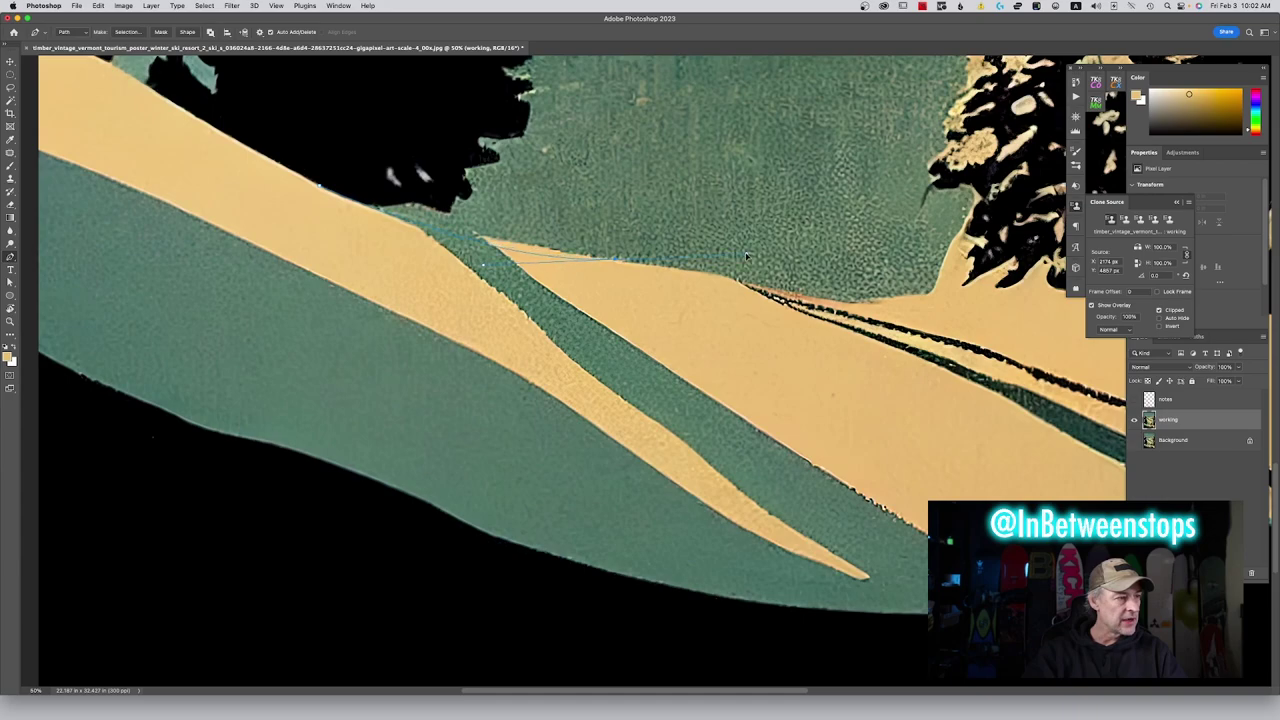
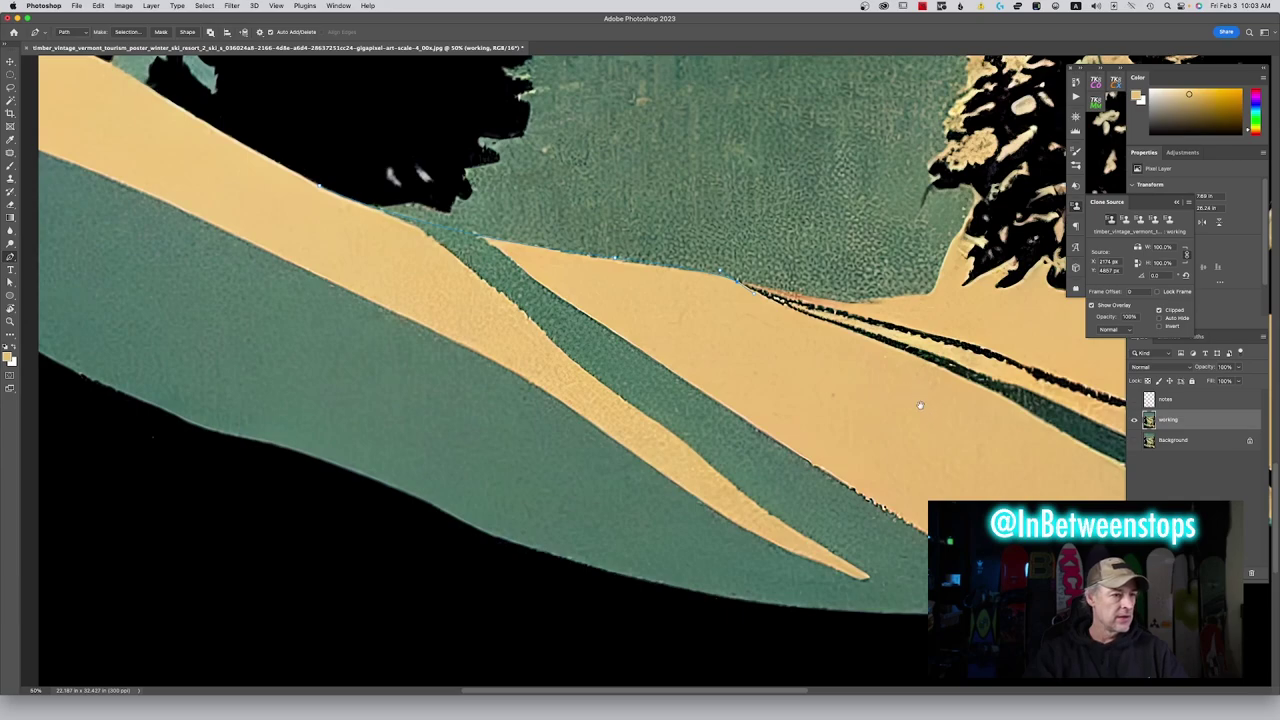
Trace pen anchor points from the slope's right end past the stripe tip to the upper-left corner
{"action": "left_click_drag", "start_coordinate": [920, 402], "coordinate": [783, 316]}
{"action": "scroll", "coordinate": [783, 316], "scroll_direction": "down", "scroll_amount": 1}
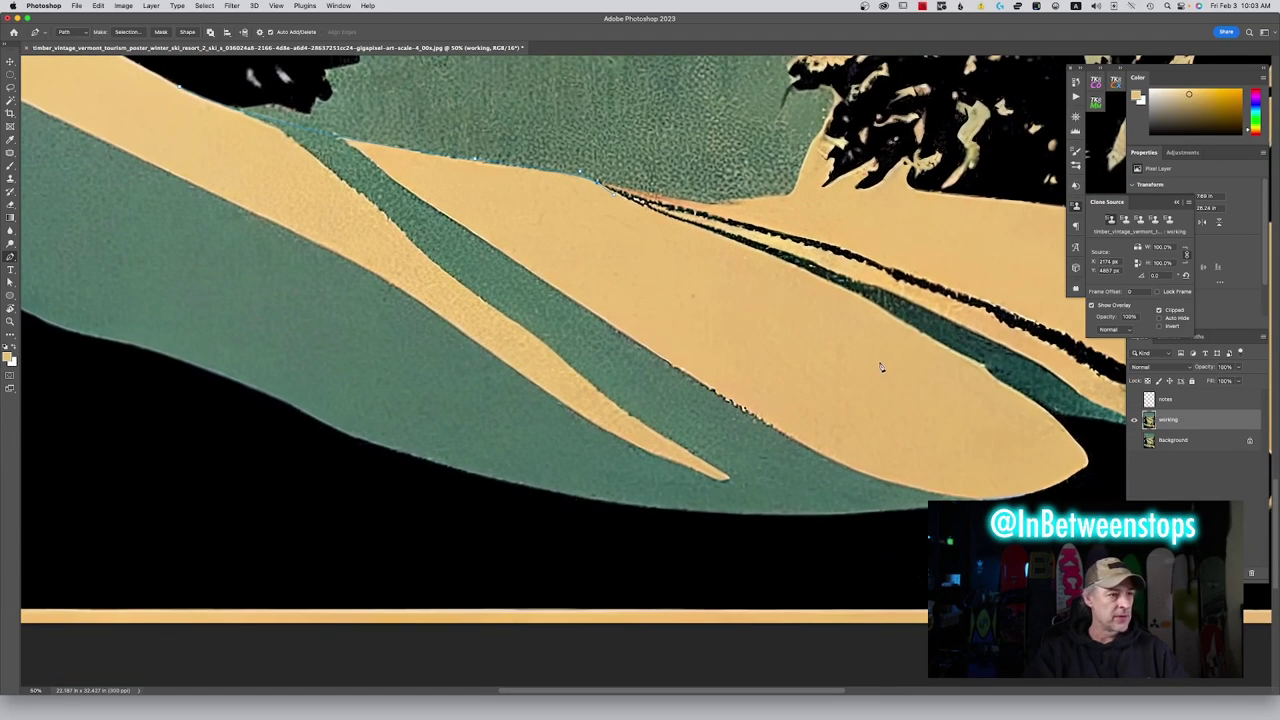
{"action": "left_click", "coordinate": [1019, 485]}
{"action": "left_click", "coordinate": [722, 479]}
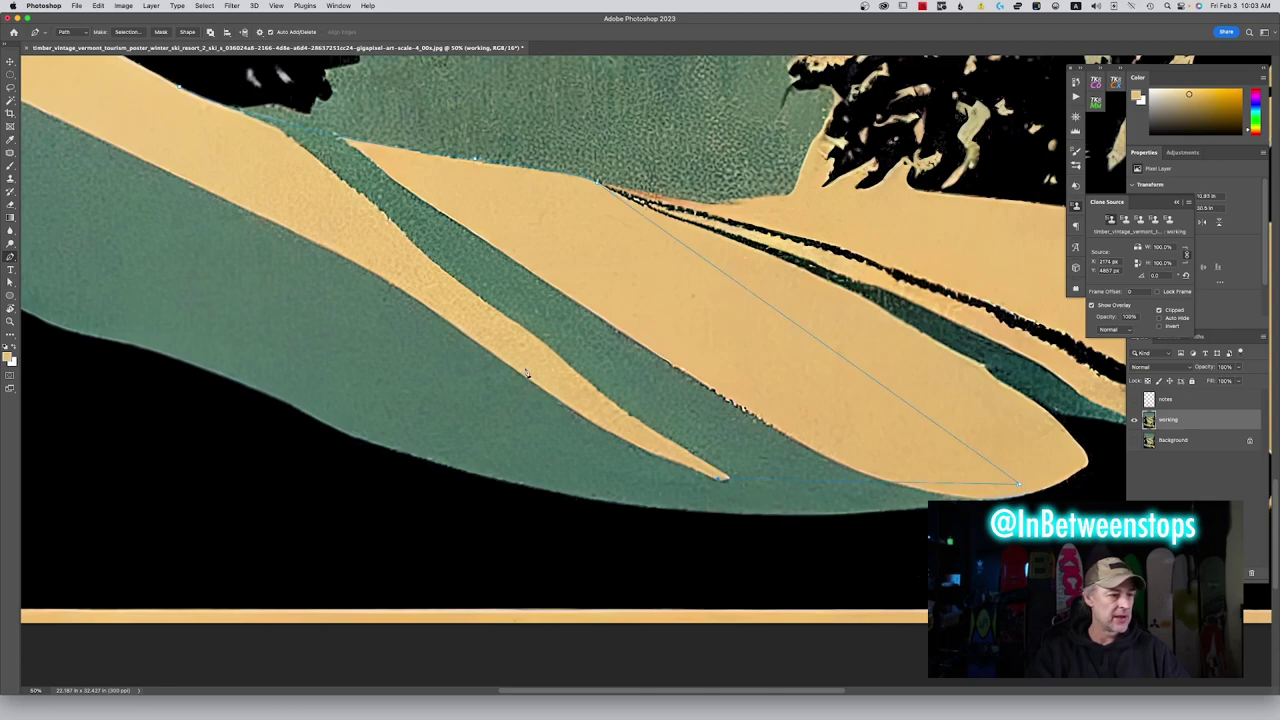
{"action": "left_click", "coordinate": [229, 146]}
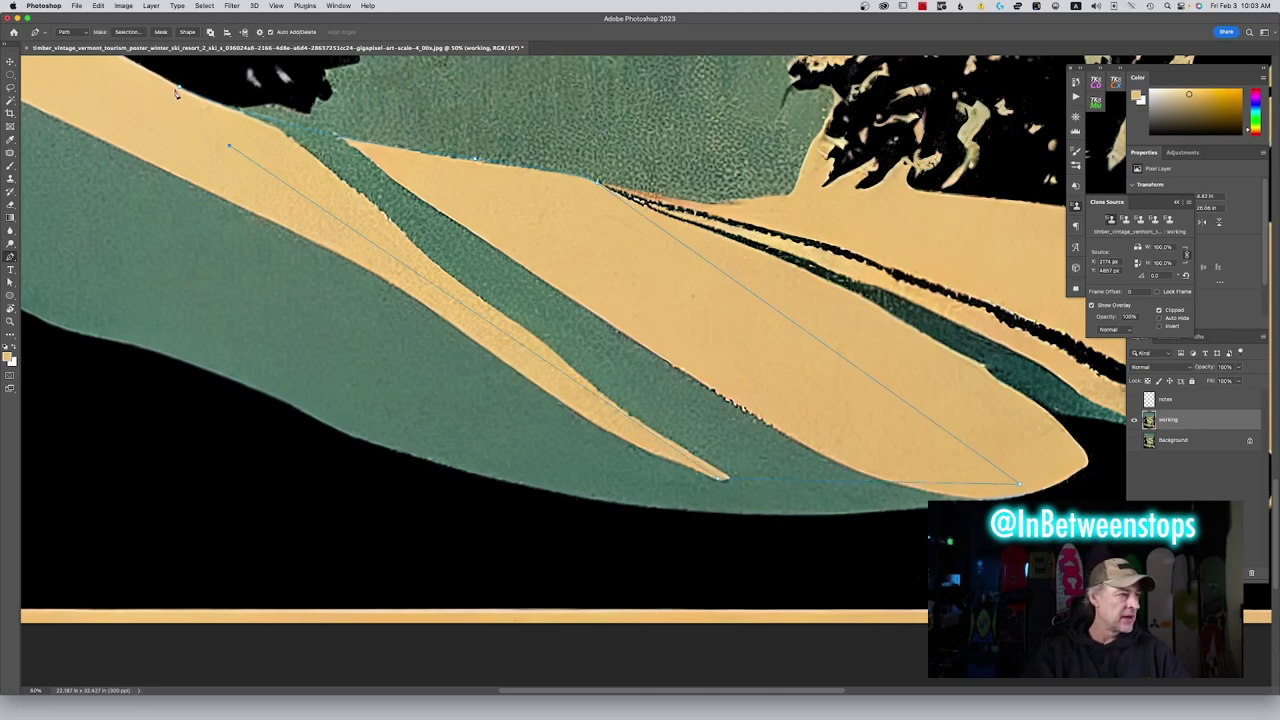
{"action": "left_click", "coordinate": [180, 90]}
{"action": "left_click_drag", "start_coordinate": [369, 196], "coordinate": [483, 258]}
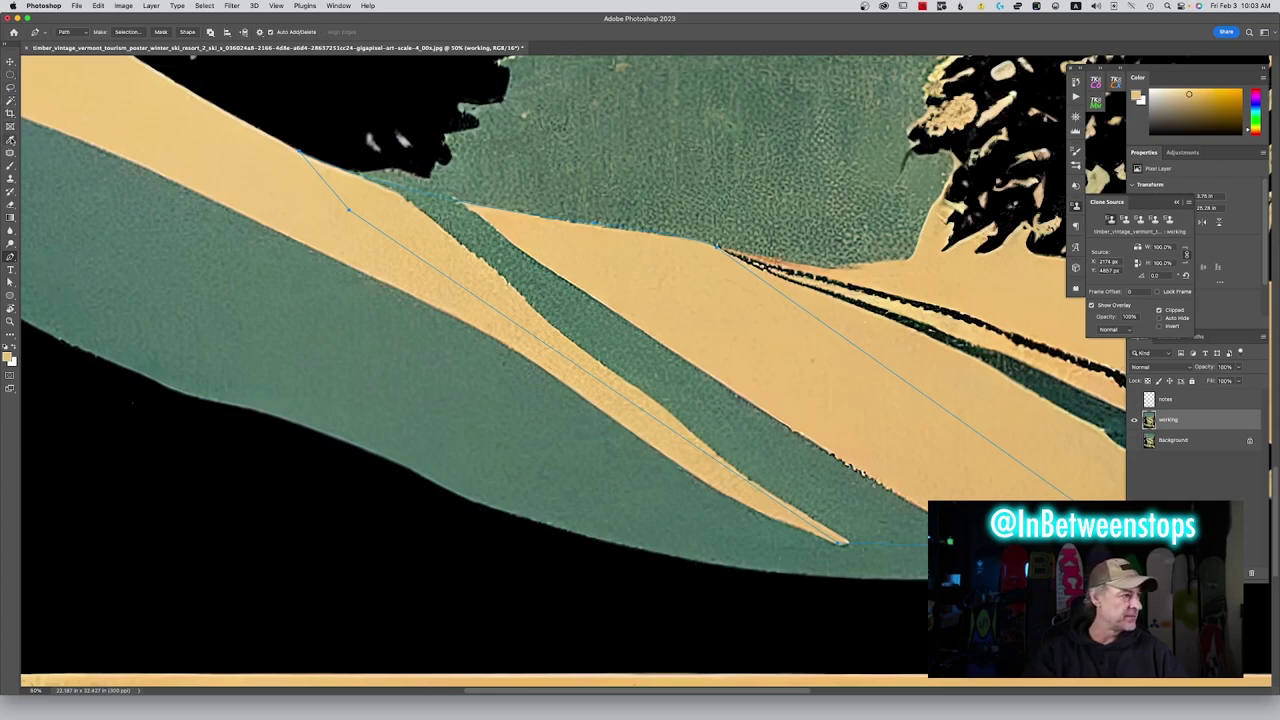
{"action": "key", "text": "shift+j"}
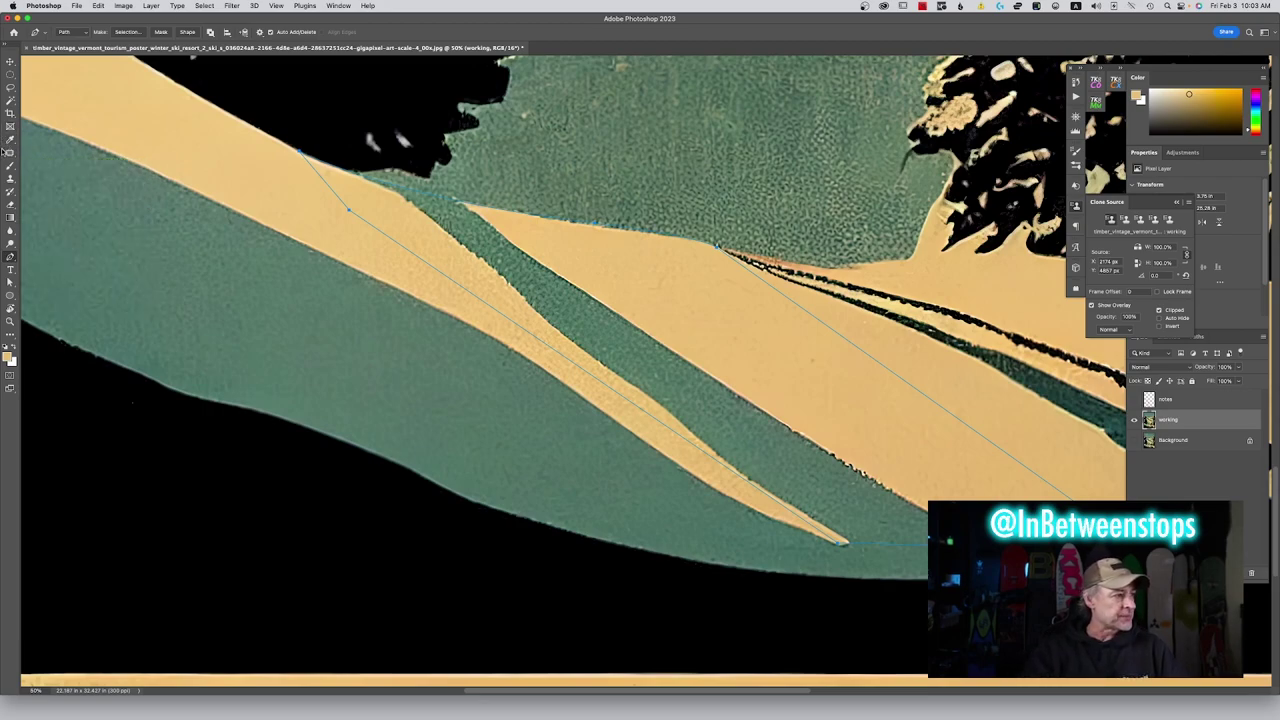
Try cloning tan snow over the green stripe's edge, then undo the stroke
{"action": "left_click", "coordinate": [12, 179]}
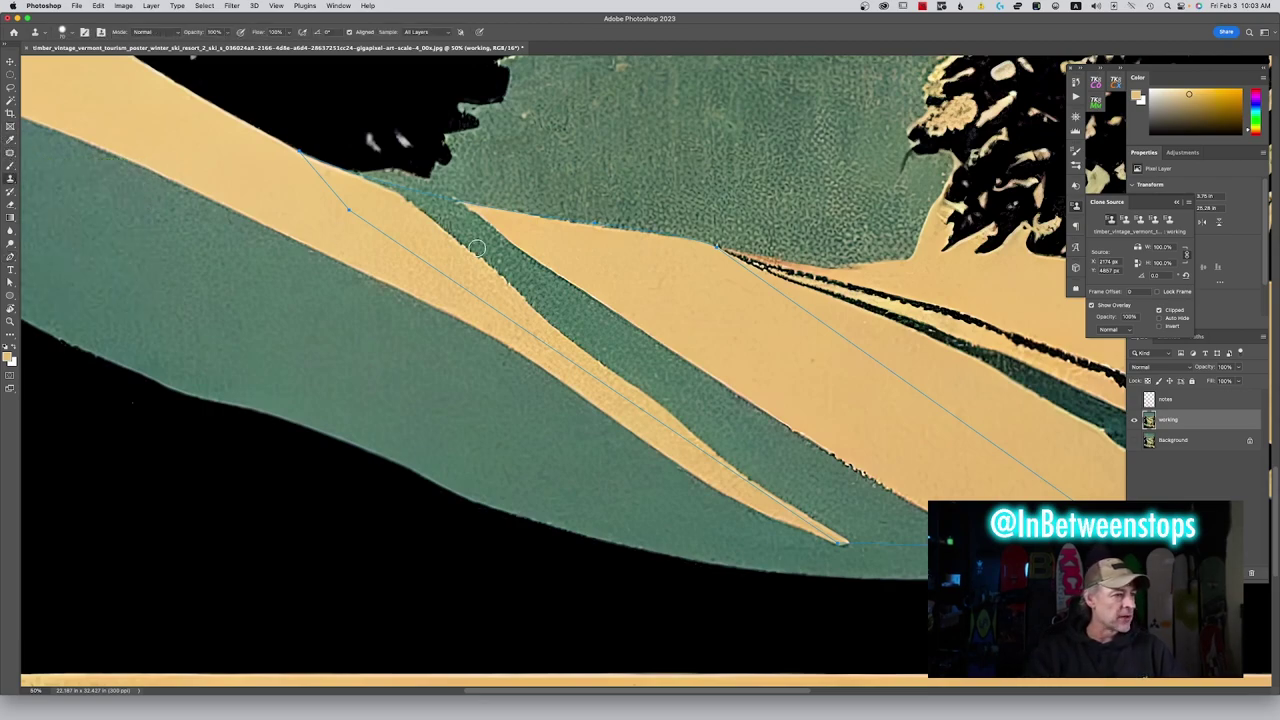
{"action": "left_click", "coordinate": [693, 276], "text": "alt"}
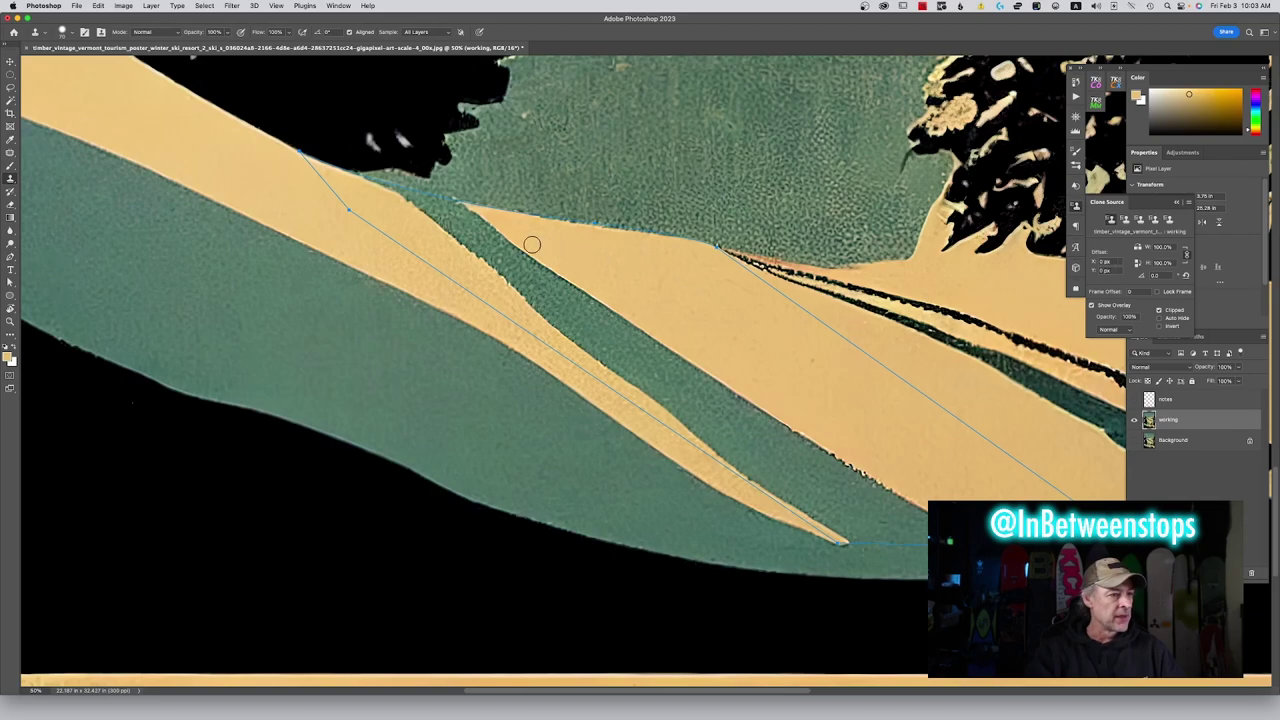
{"action": "left_click_drag", "start_coordinate": [459, 208], "coordinate": [390, 184]}
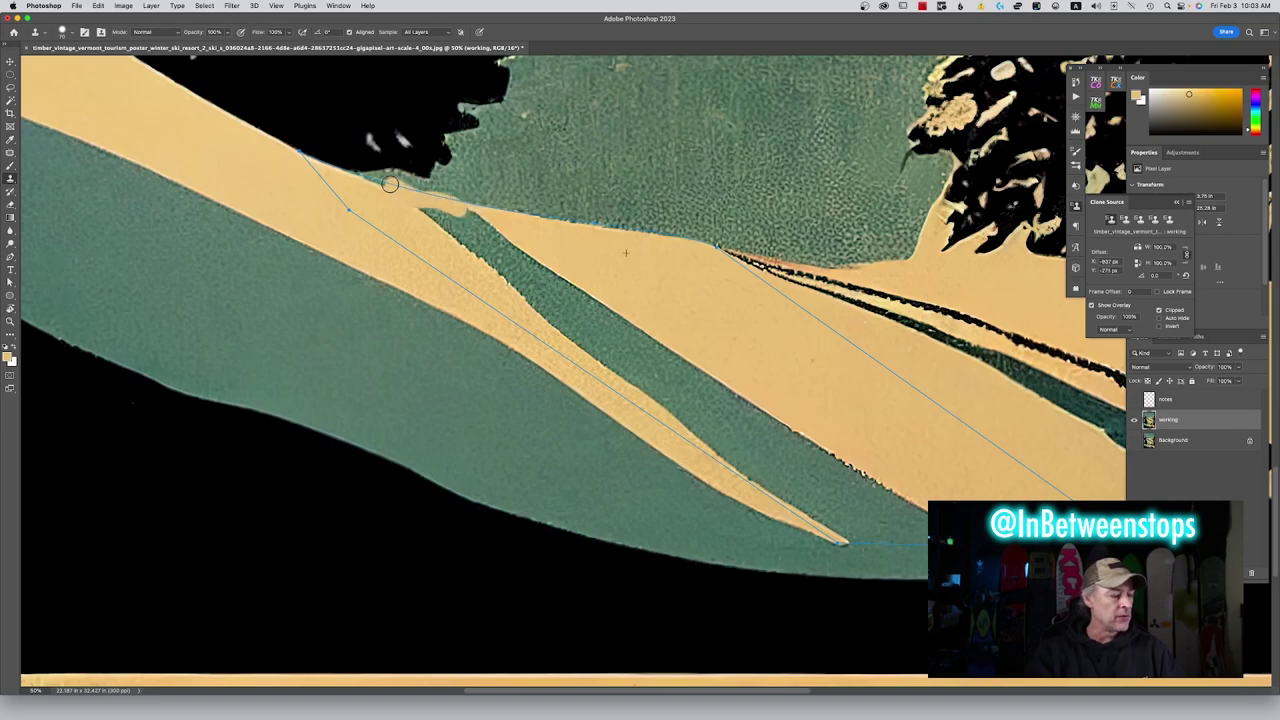
{"action": "key", "text": "super+z"}
{"action": "right_click", "coordinate": [561, 228]}
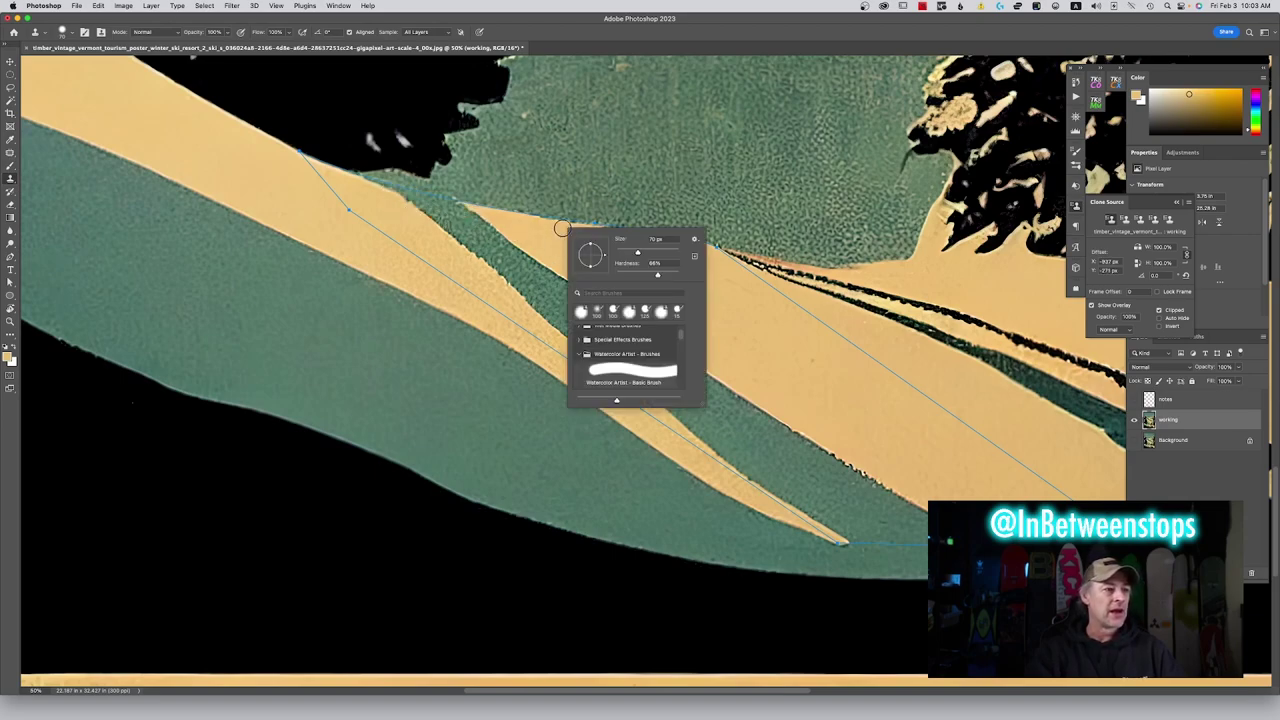
{"action": "left_click", "coordinate": [10, 61]}
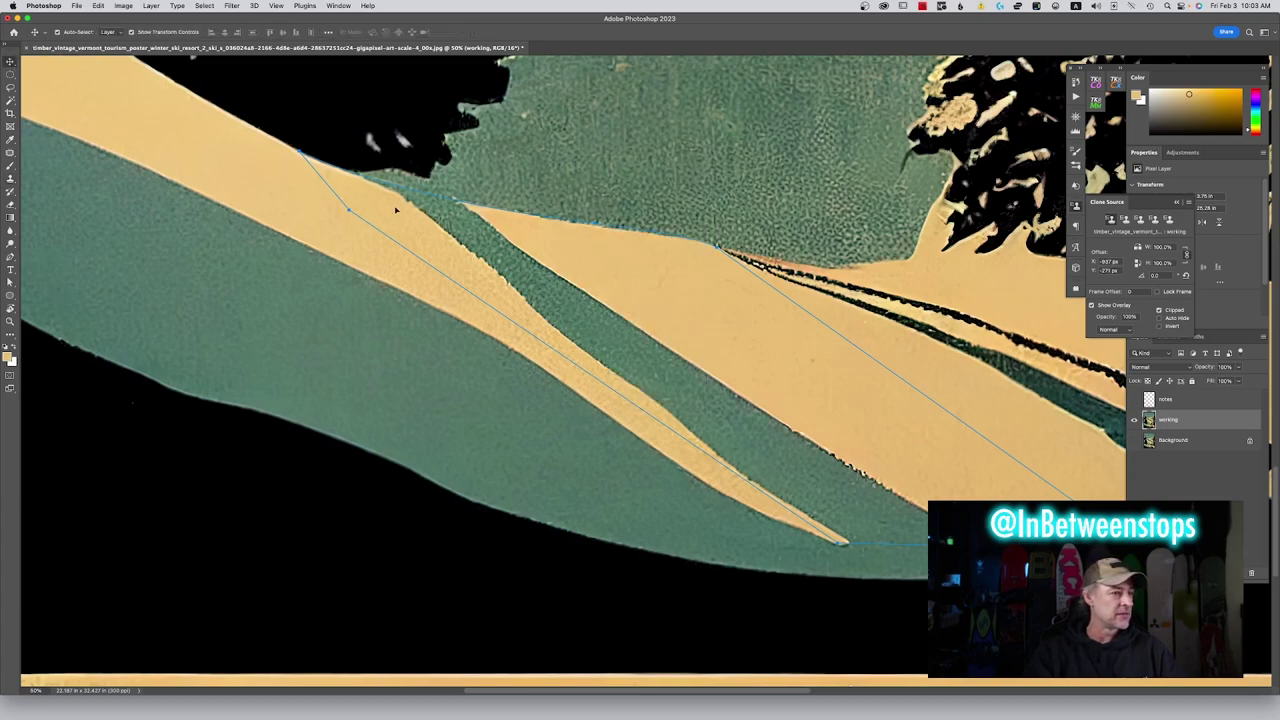
Convert the slope outline path into a selection with a 5-pixel feather
{"action": "key", "text": "p"}
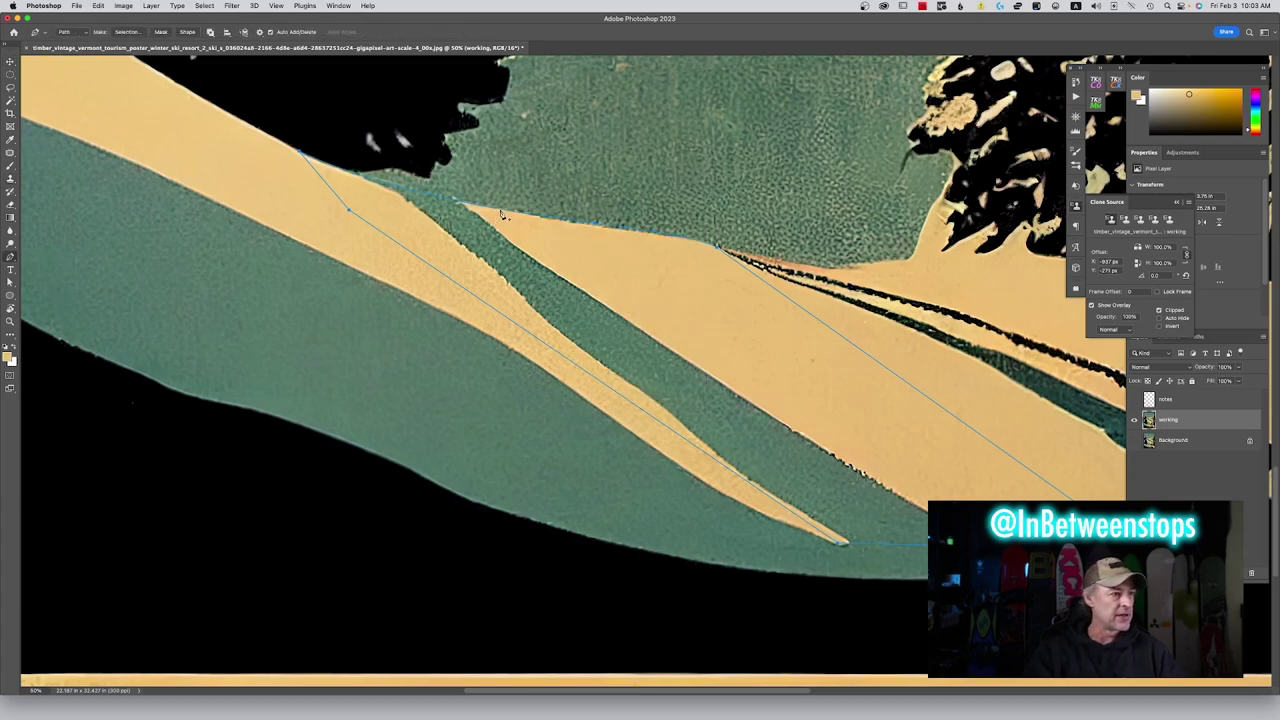
{"action": "right_click", "coordinate": [503, 214]}
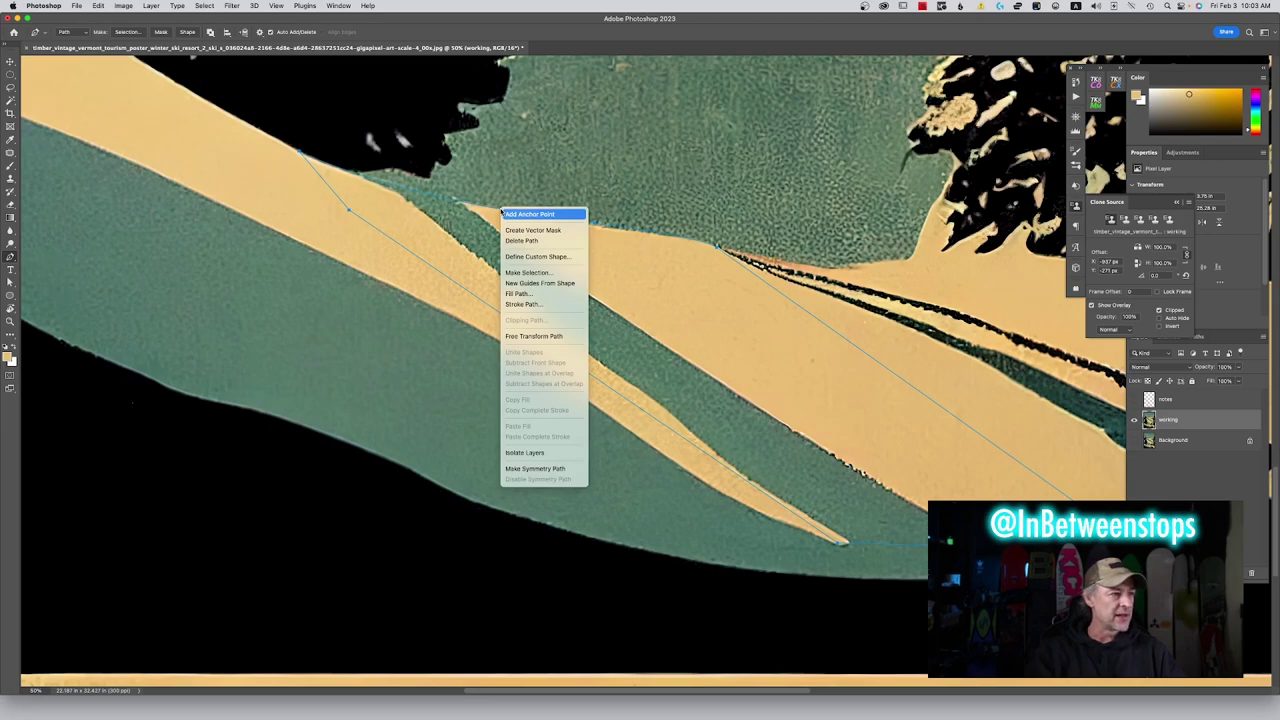
{"action": "left_click", "coordinate": [516, 272]}
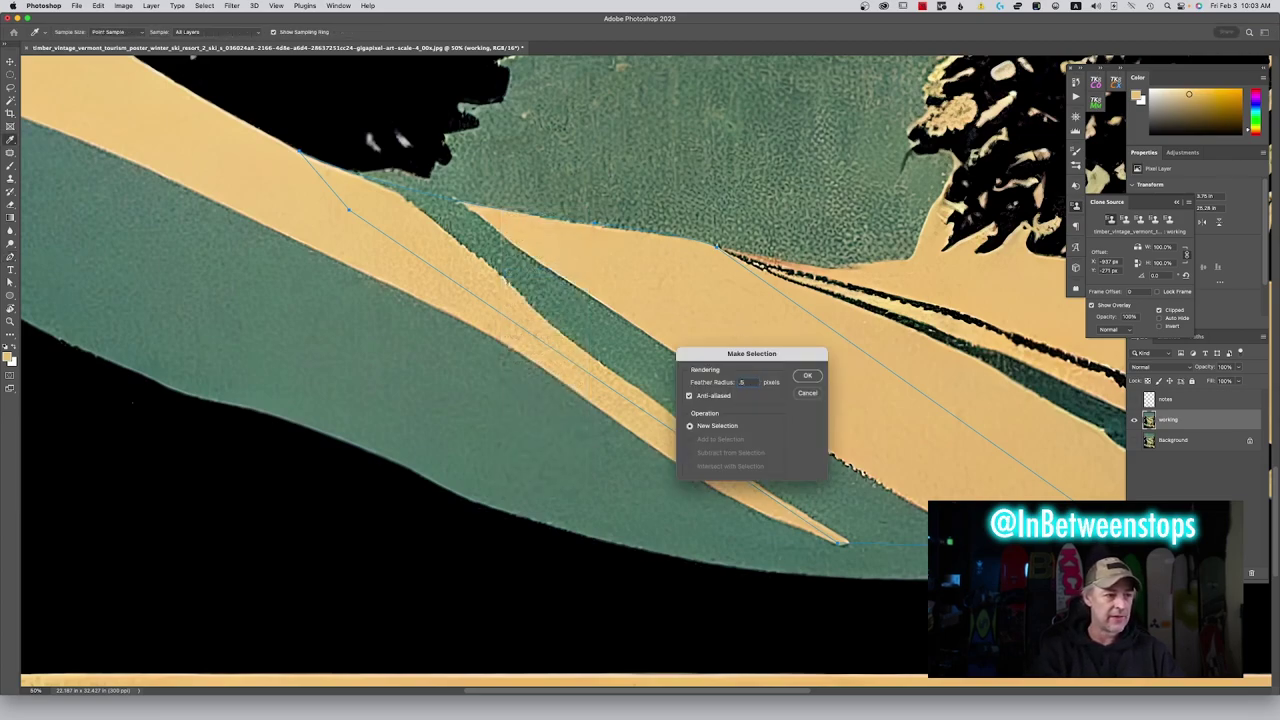
{"action": "left_click", "coordinate": [806, 377]}
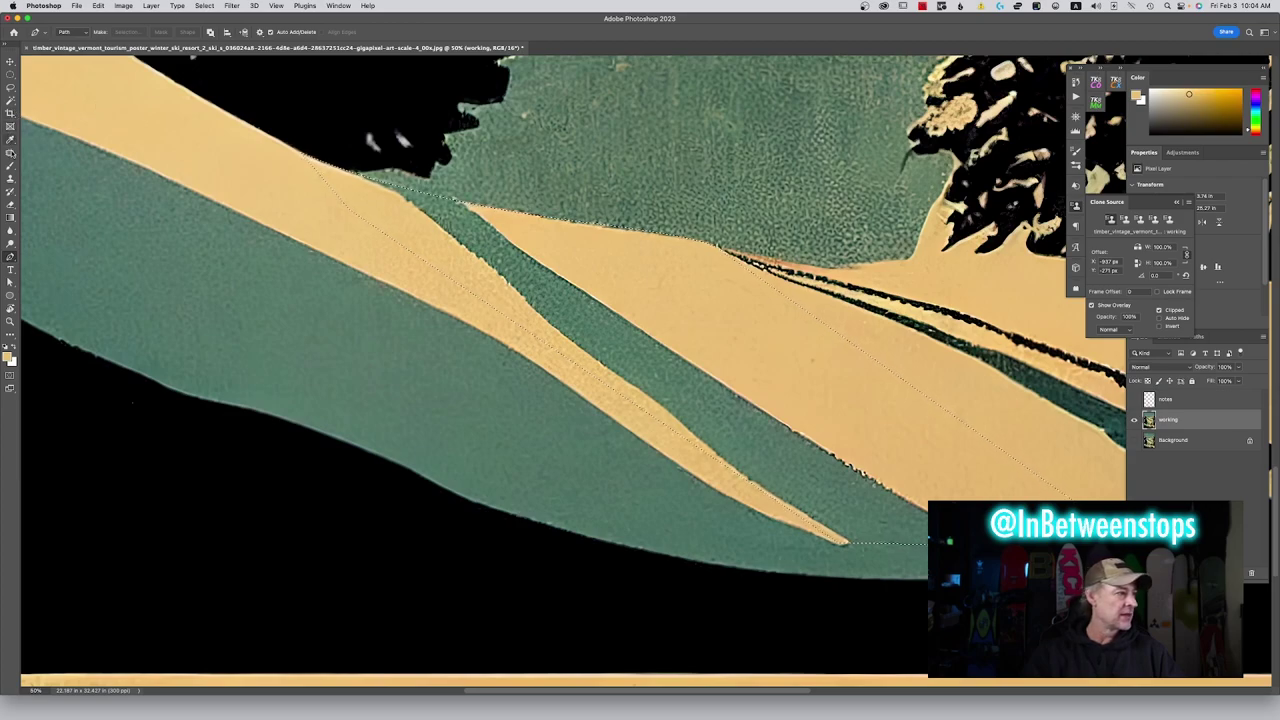
Clone sampled tan snow over the green stripe's tip and along the slope's upper edge
{"action": "left_click", "coordinate": [10, 177]}
{"action": "left_click", "coordinate": [642, 274], "text": "alt"}
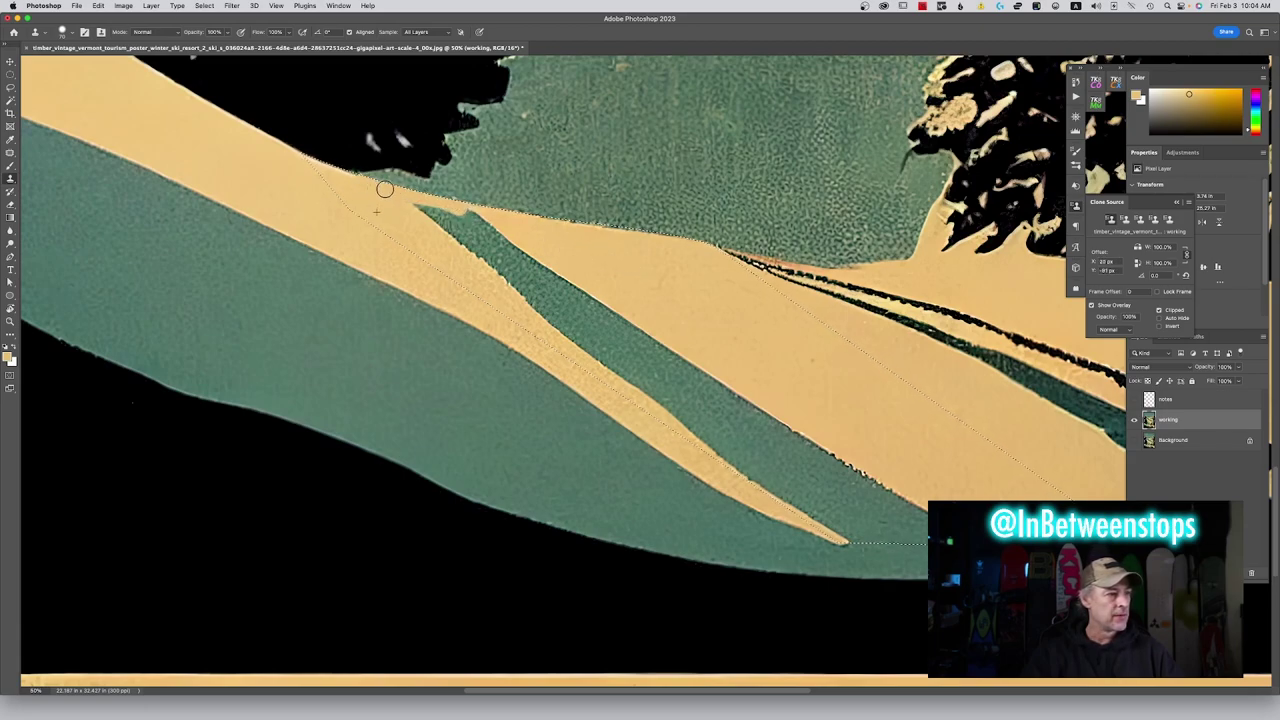
{"action": "left_click_drag", "start_coordinate": [369, 223], "coordinate": [455, 218]}
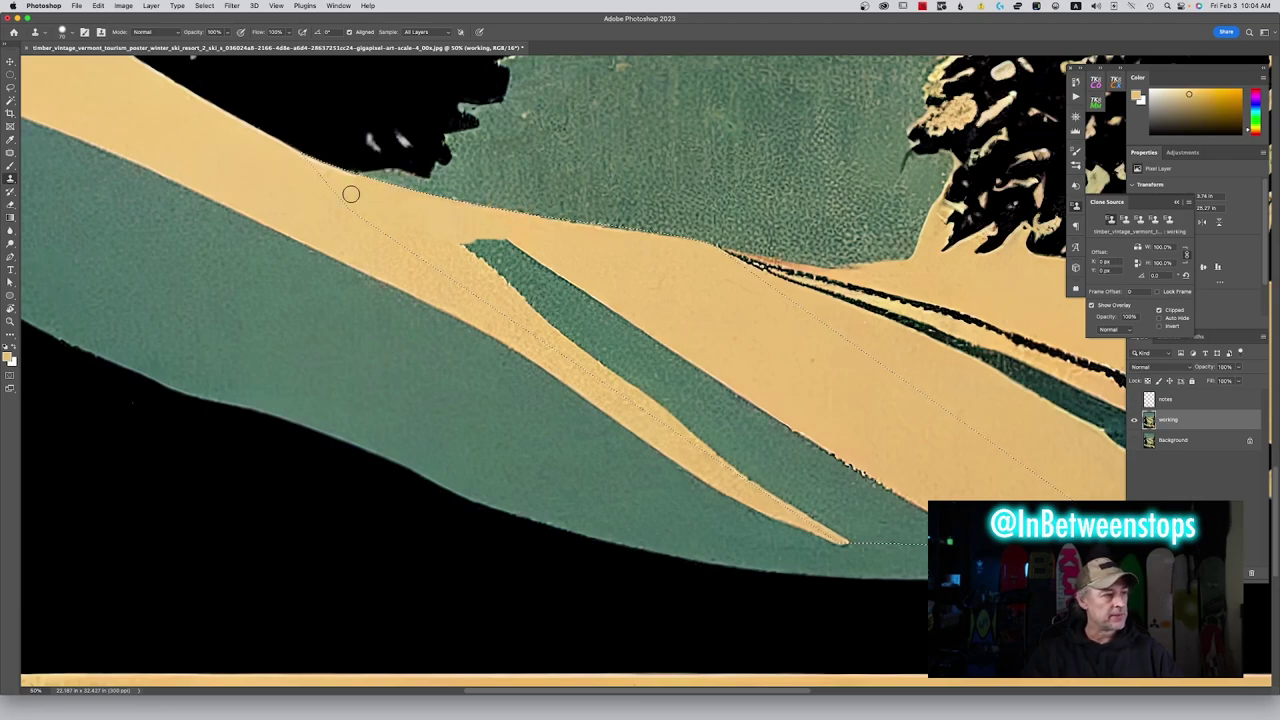
{"action": "left_click", "coordinate": [343, 184], "text": "alt"}
{"action": "left_click", "coordinate": [400, 212], "text": "alt"}
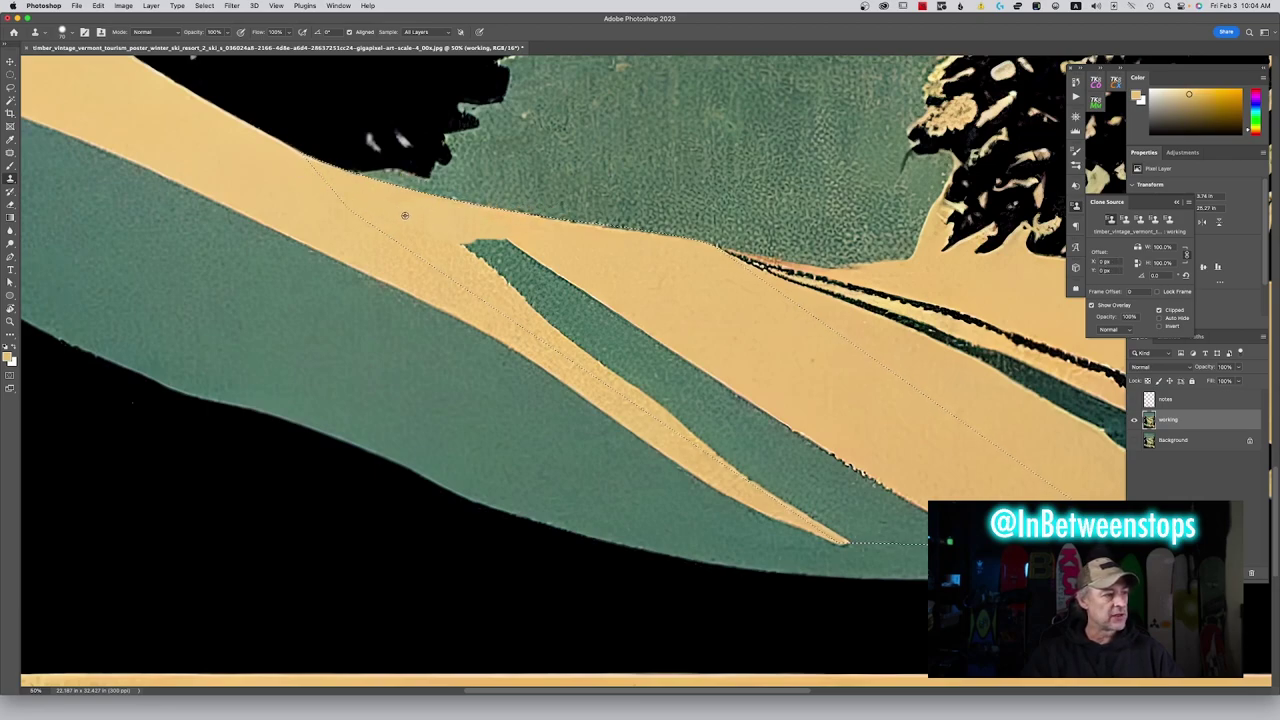
{"action": "left_click_drag", "start_coordinate": [331, 172], "coordinate": [291, 157]}
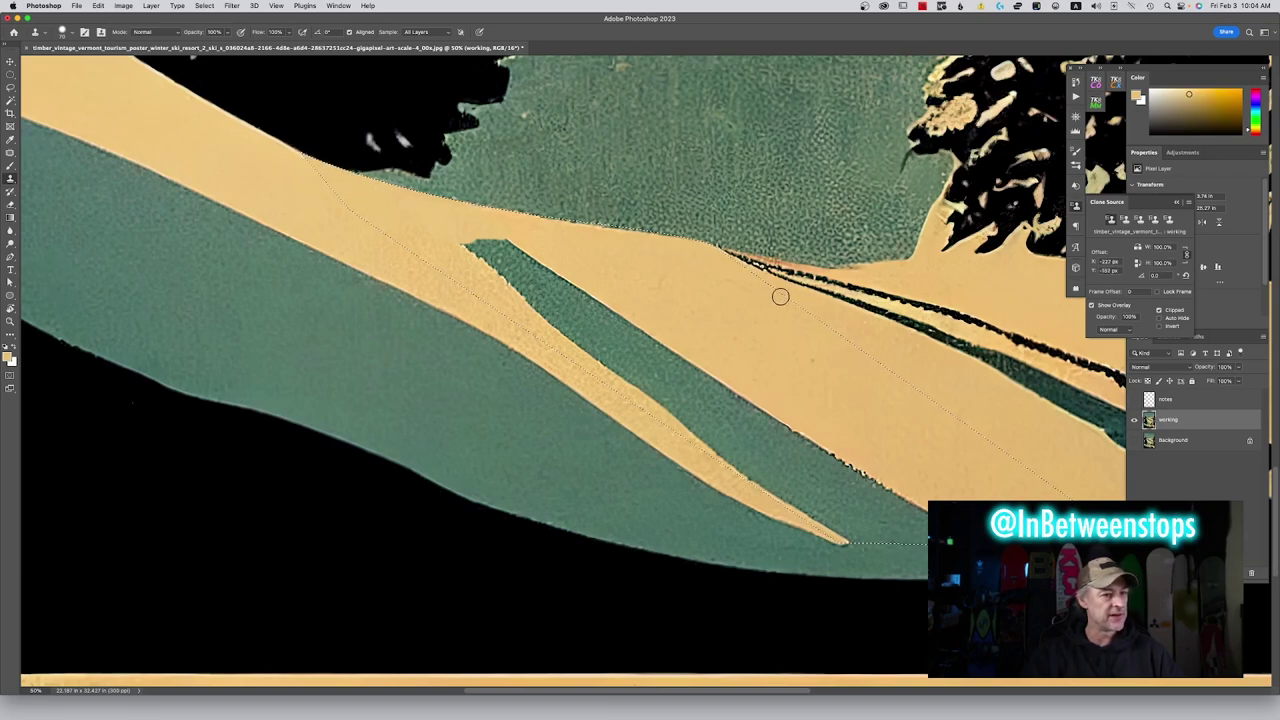
{"action": "key", "text": "super+minus"}
{"action": "key", "text": "super+minus"}
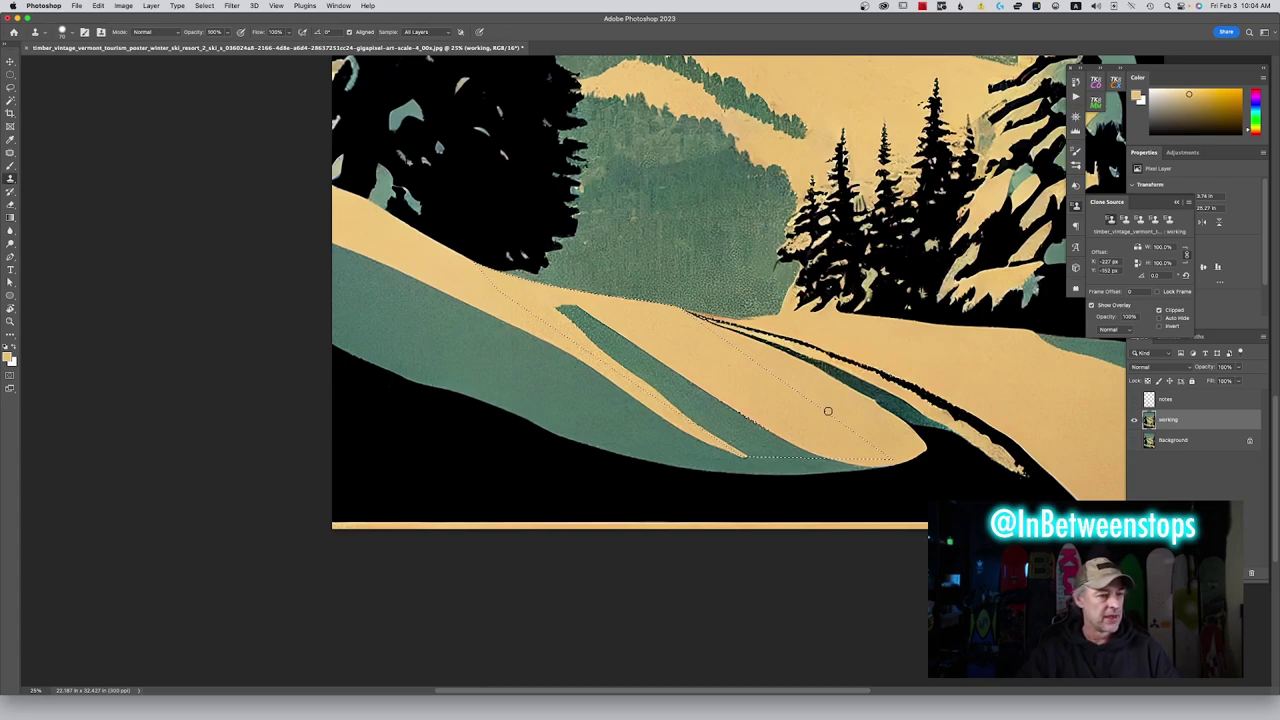
With a larger brush, clone tan snow over the stripe's upper tip
{"action": "key", "text": "bracketright"}
{"action": "key", "text": "bracketright"}
{"action": "key", "text": "bracketright"}
{"action": "key", "text": "bracketright"}
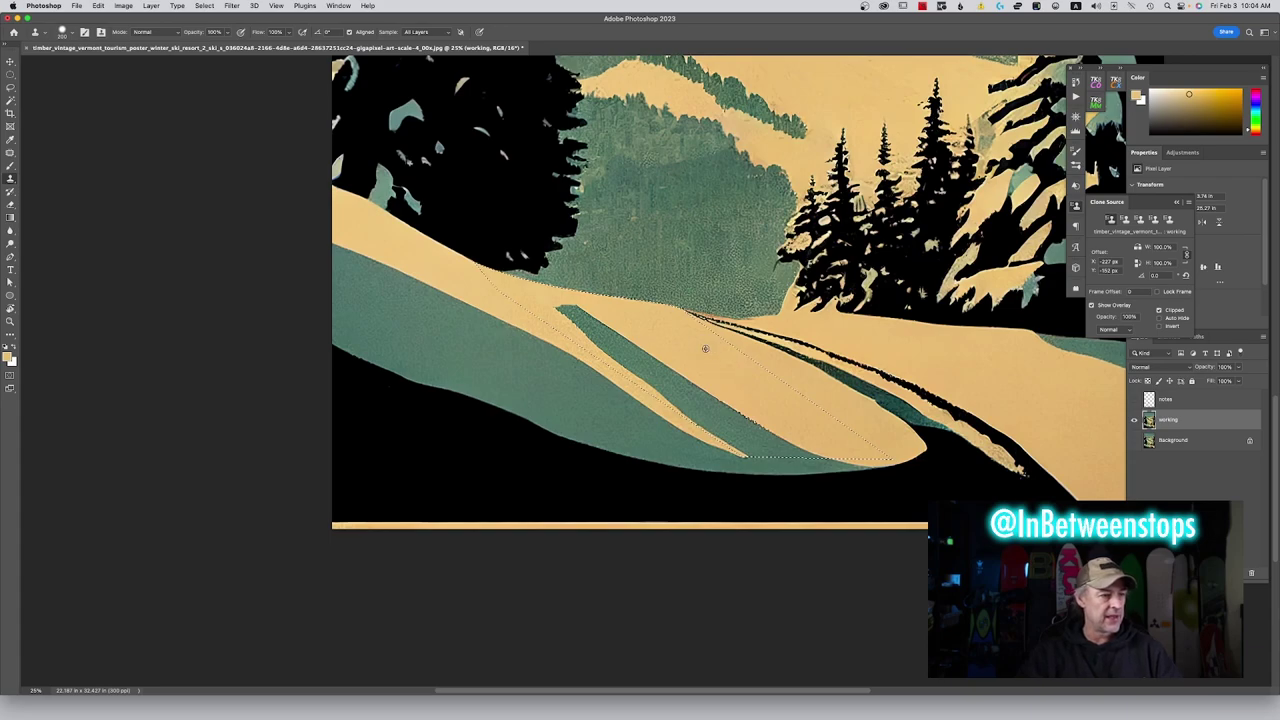
{"action": "left_click", "coordinate": [610, 318], "text": "alt"}
{"action": "left_click", "coordinate": [563, 309]}
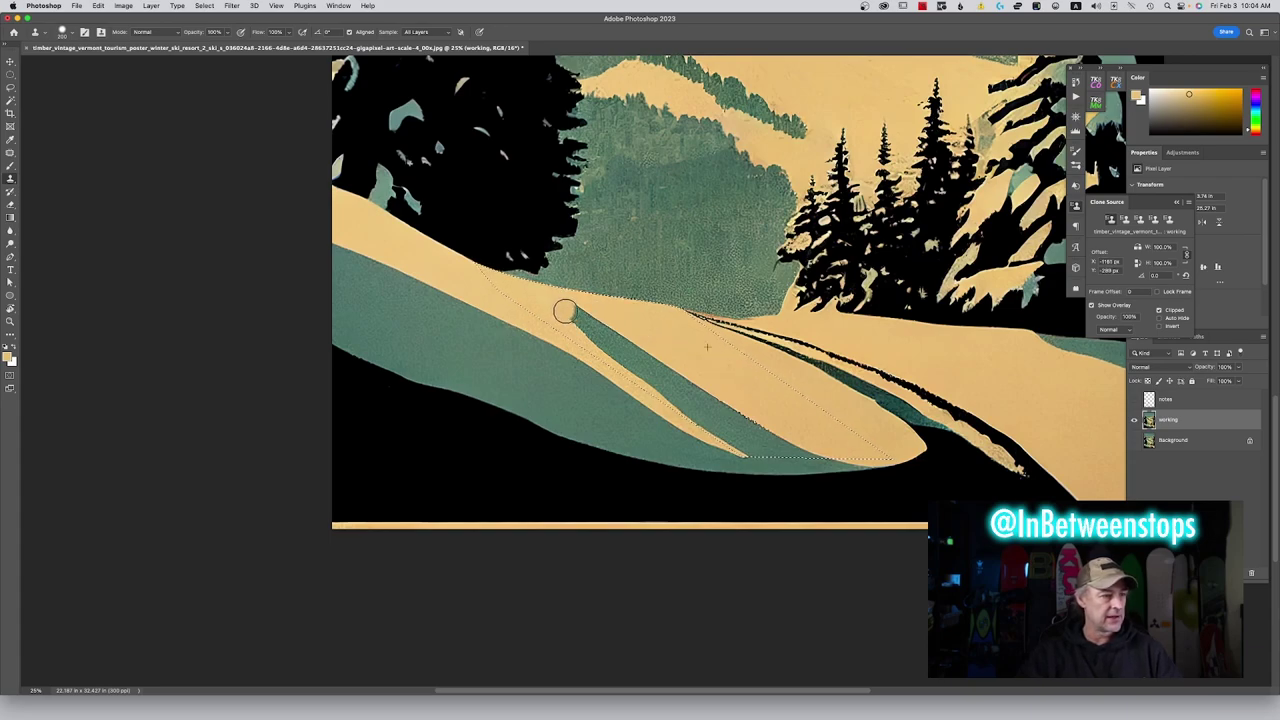
{"action": "left_click", "coordinate": [602, 319]}
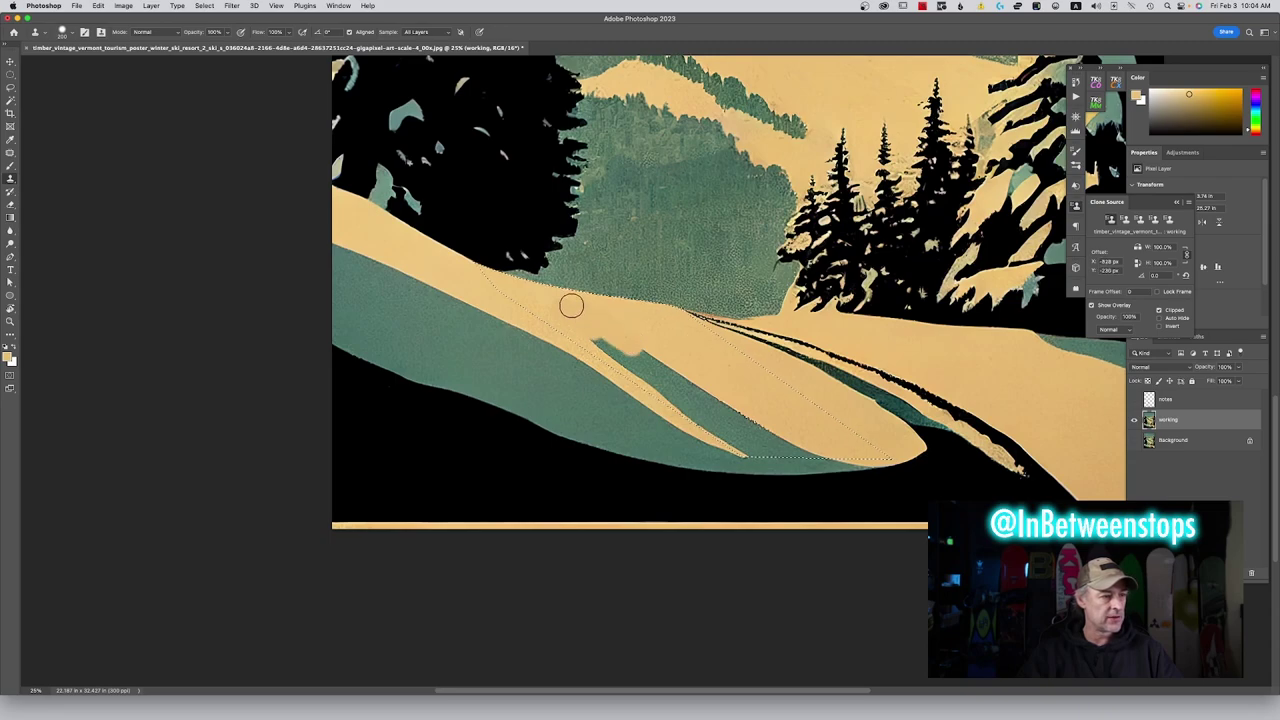
{"action": "left_click", "coordinate": [648, 344]}
{"action": "left_click_drag", "start_coordinate": [648, 344], "coordinate": [691, 371]}
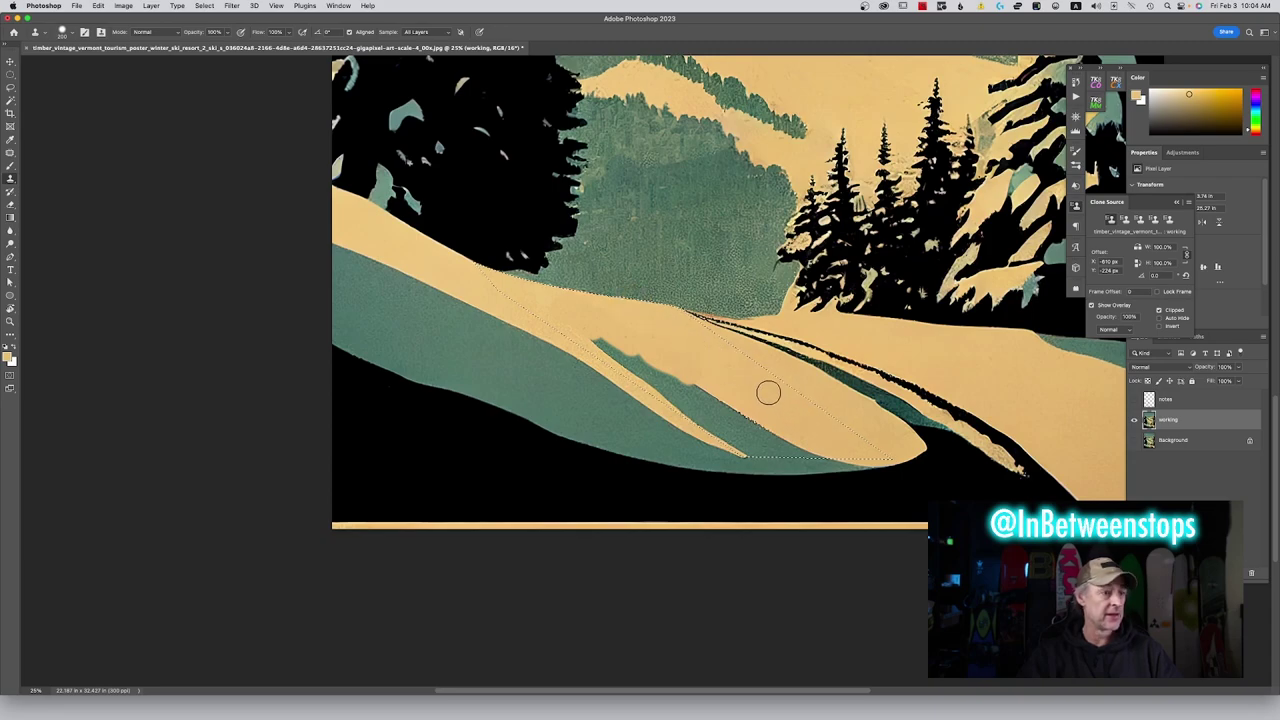
Cover more of the stripe's end with tan, deselect, and clone along the slope's lower edge
{"action": "left_click", "coordinate": [773, 393], "text": "alt"}
{"action": "left_click_drag", "start_coordinate": [598, 339], "coordinate": [642, 361]}
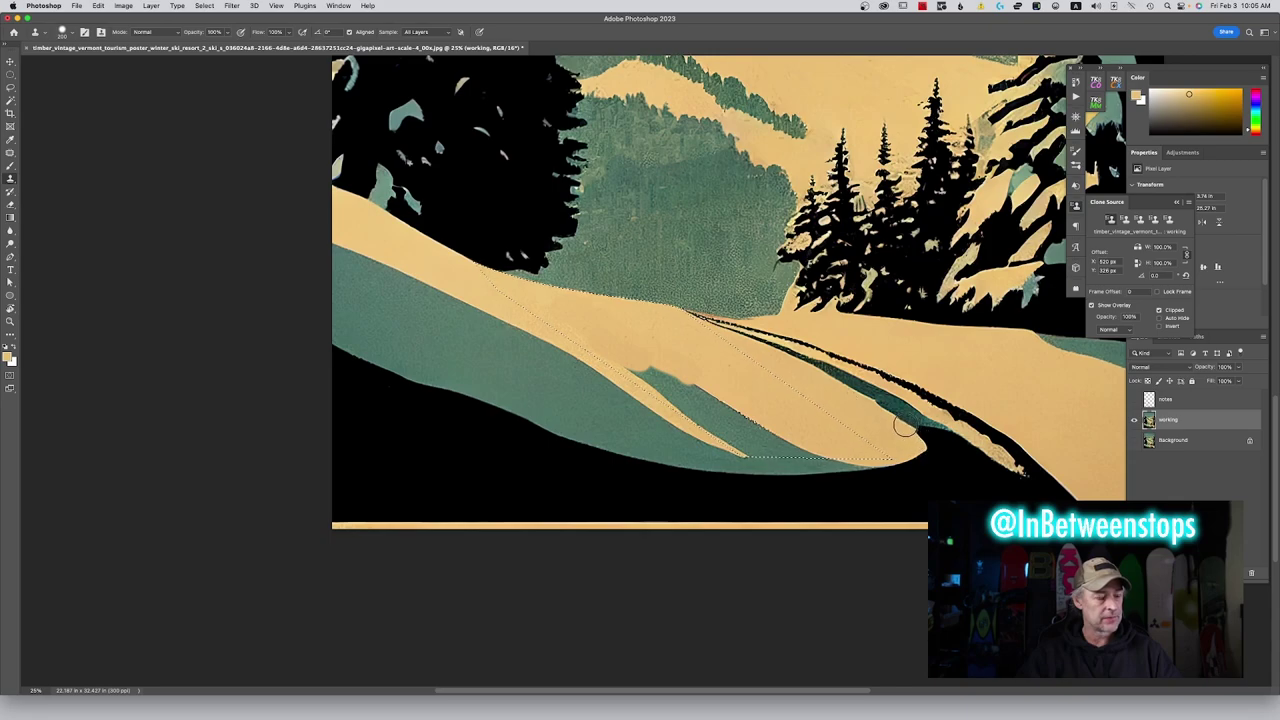
{"action": "key", "text": "super+d"}
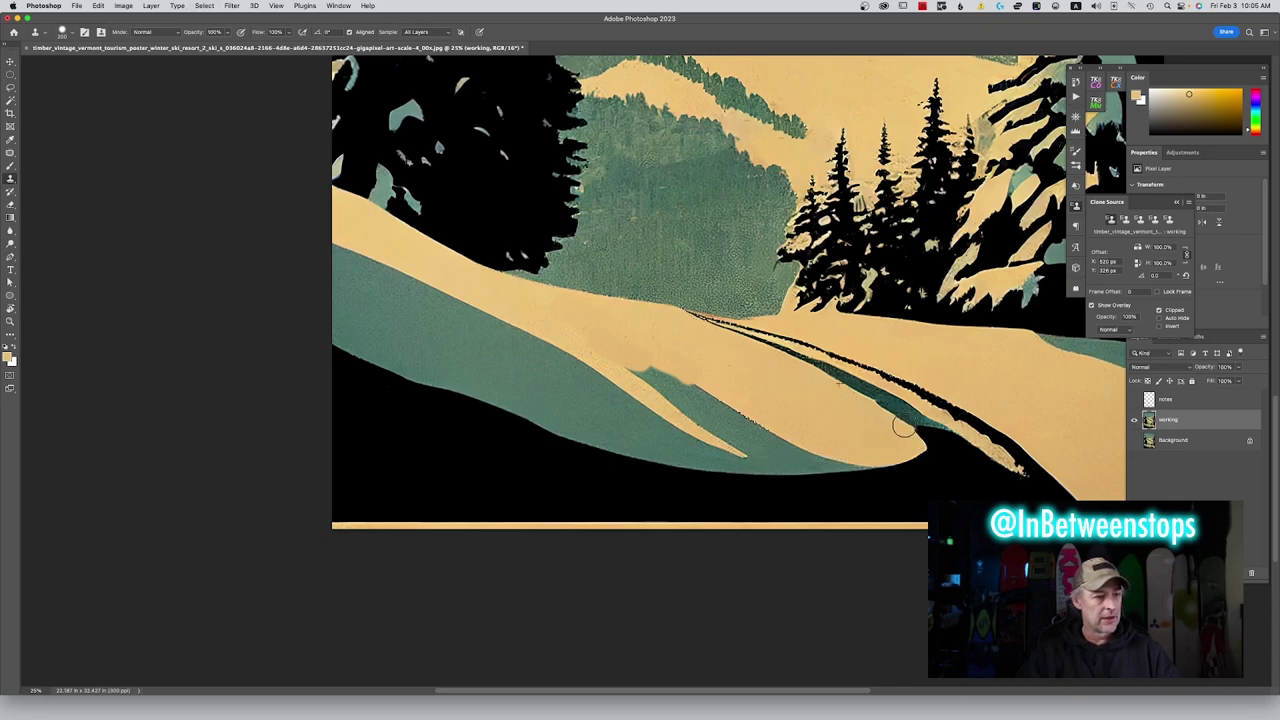
{"action": "mouse_move", "coordinate": [923, 449]}
{"action": "left_mouse_down"}
{"action": "mouse_move", "coordinate": [928, 459]}
{"action": "mouse_move", "coordinate": [908, 462]}
{"action": "mouse_move", "coordinate": [927, 474]}
{"action": "mouse_move", "coordinate": [914, 470]}
{"action": "left_mouse_up"}
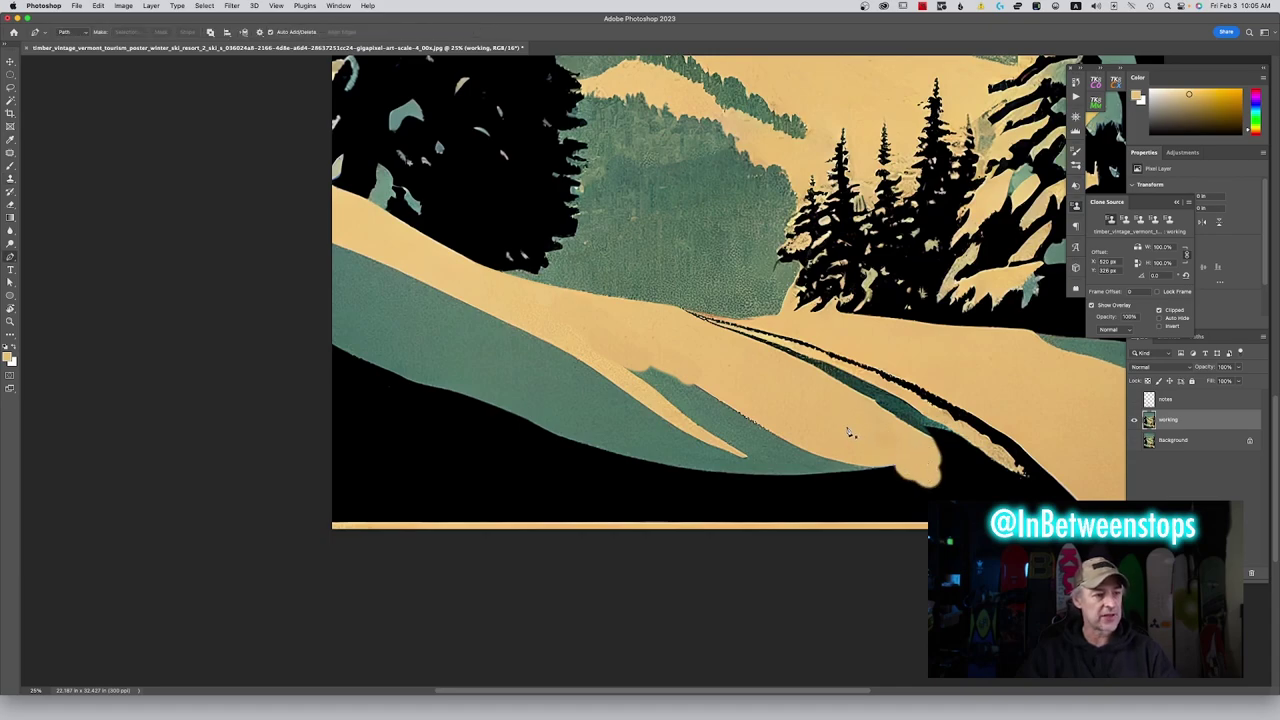
Paint the ridge edge beside the tan patch with a sampled dark colour at 60% brush hardness
{"action": "key", "text": "b"}
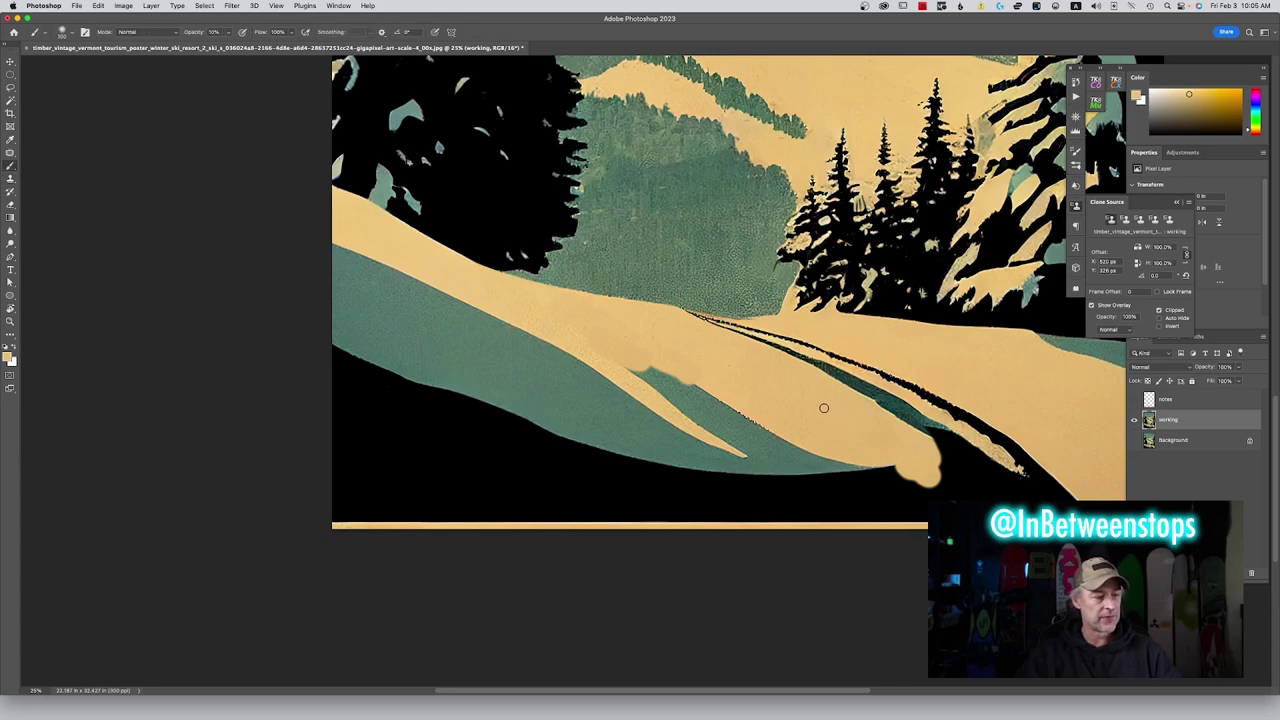
{"action": "left_click", "coordinate": [826, 402], "text": "alt"}
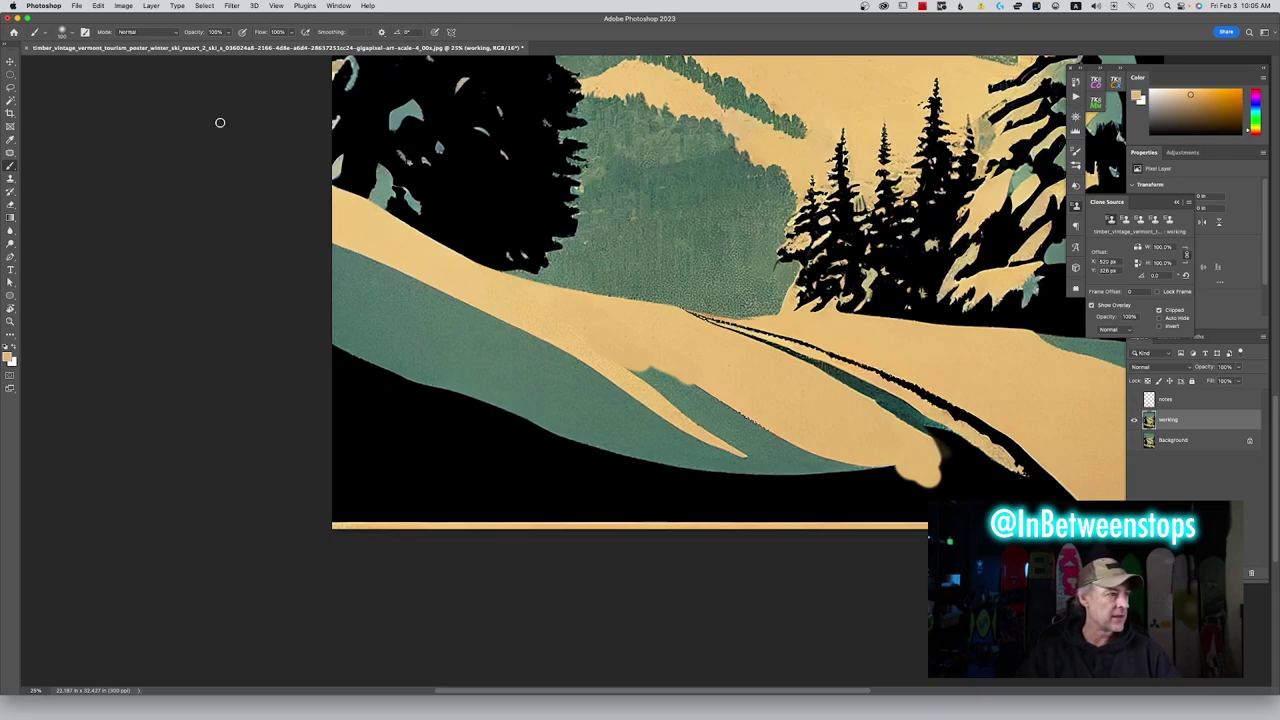
{"action": "left_click", "coordinate": [66, 32]}
{"action": "left_click", "coordinate": [66, 32]}
{"action": "left_click", "coordinate": [66, 32]}
{"action": "left_click_drag", "start_coordinate": [100, 85], "coordinate": [100, 85]}
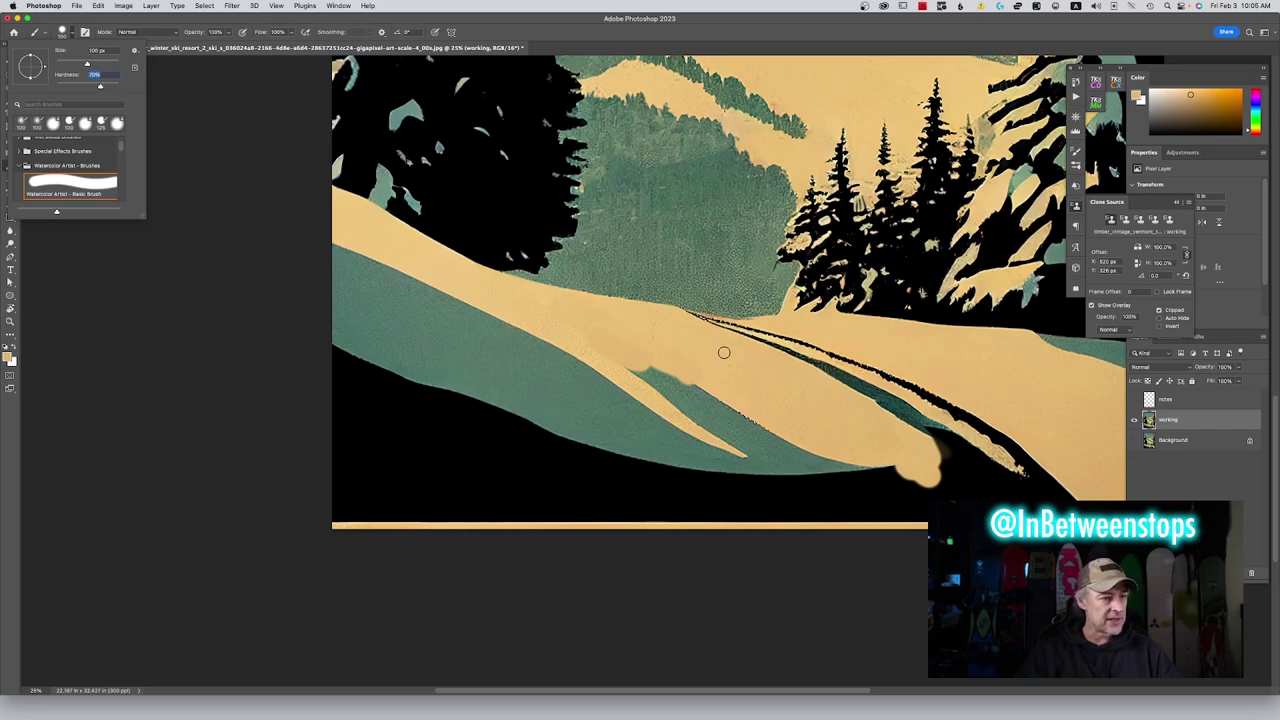
{"action": "left_click", "coordinate": [912, 433]}
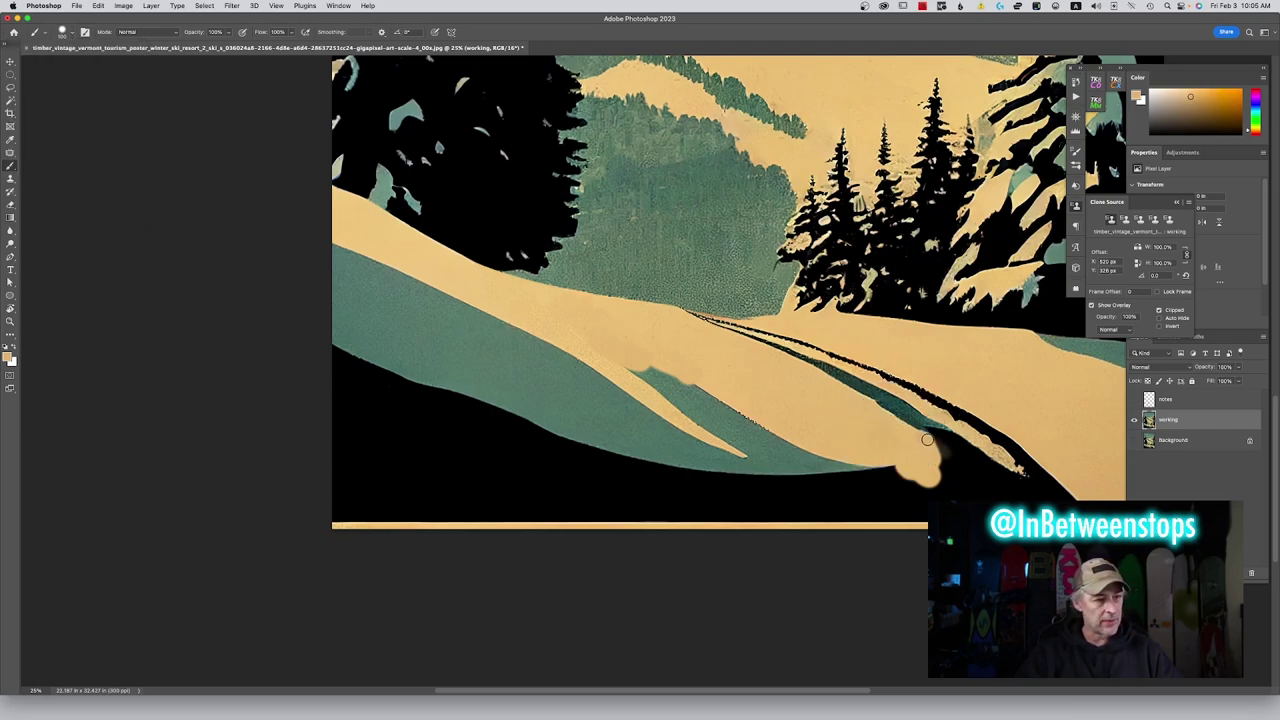
{"action": "mouse_move", "coordinate": [945, 456]}
{"action": "left_mouse_down"}
{"action": "mouse_move", "coordinate": [992, 498]}
{"action": "mouse_move", "coordinate": [1009, 496]}
{"action": "mouse_move", "coordinate": [993, 452]}
{"action": "mouse_move", "coordinate": [1034, 493]}
{"action": "left_mouse_up"}
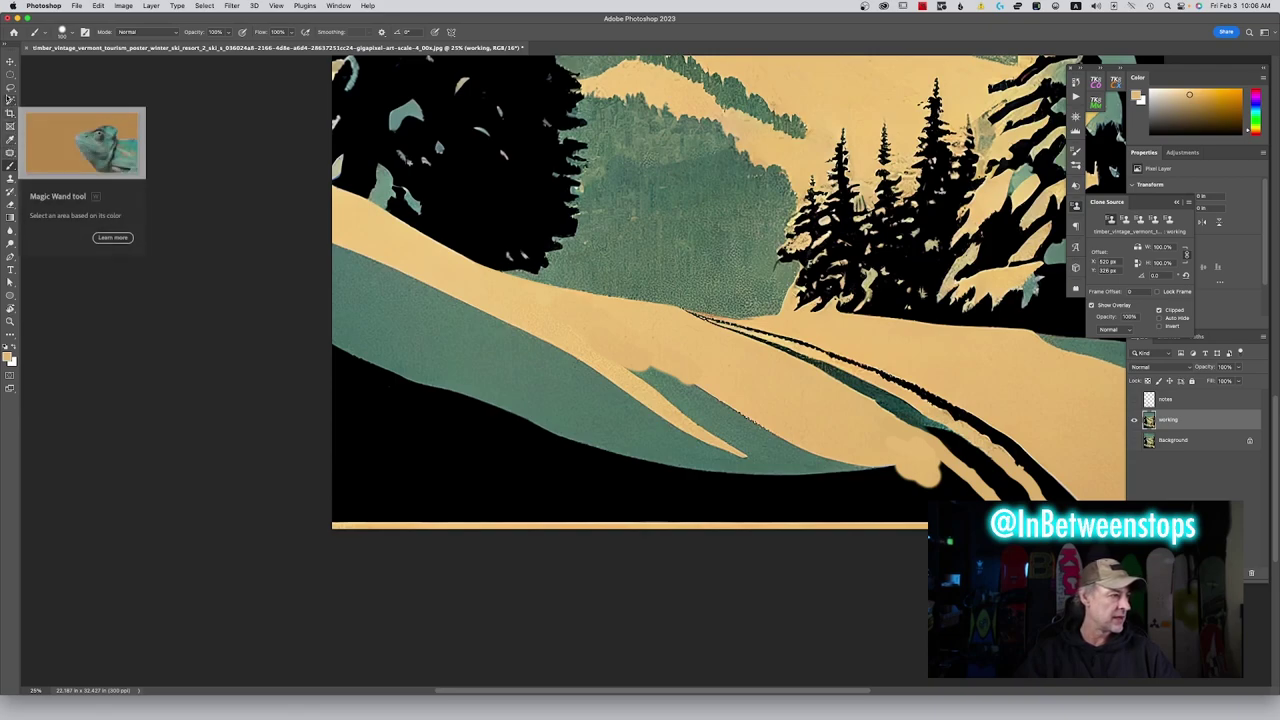
Stamp tan snow over the black area, then undo the dab
{"action": "left_click", "coordinate": [10, 178]}
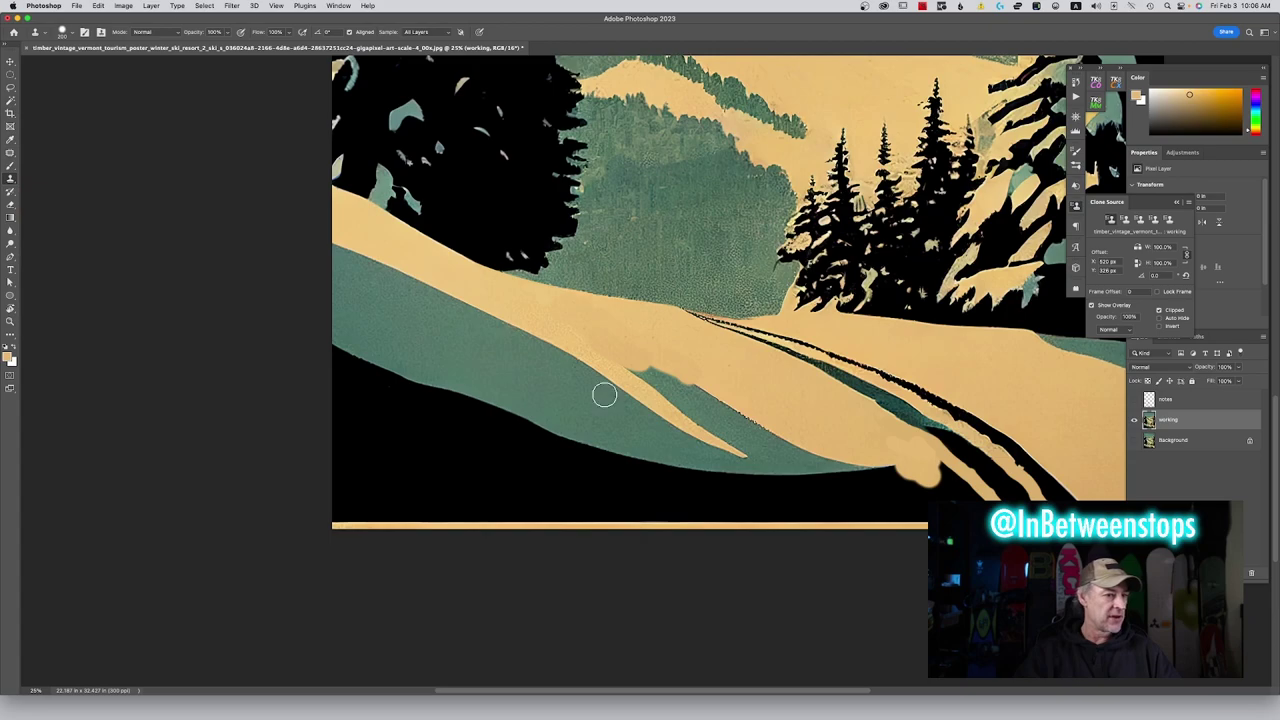
{"action": "left_click", "coordinate": [765, 390], "text": "alt"}
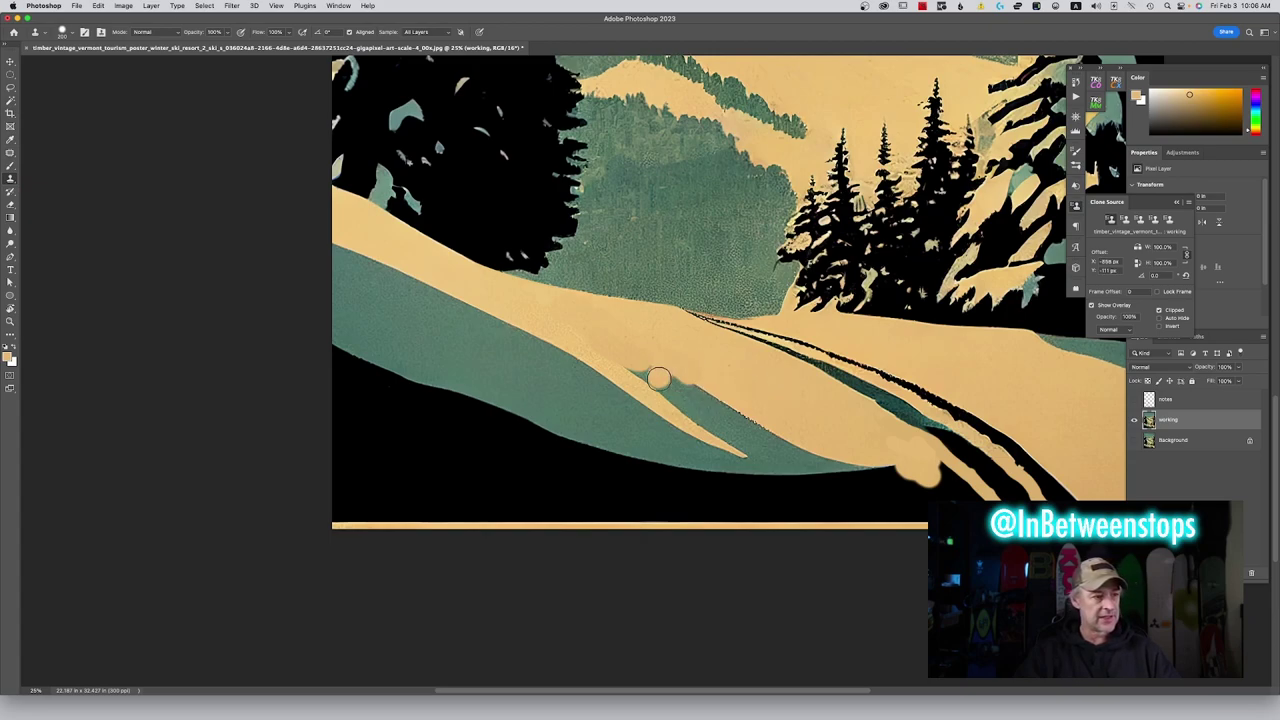
{"action": "left_click", "coordinate": [821, 487]}
{"action": "key", "text": "super+z"}
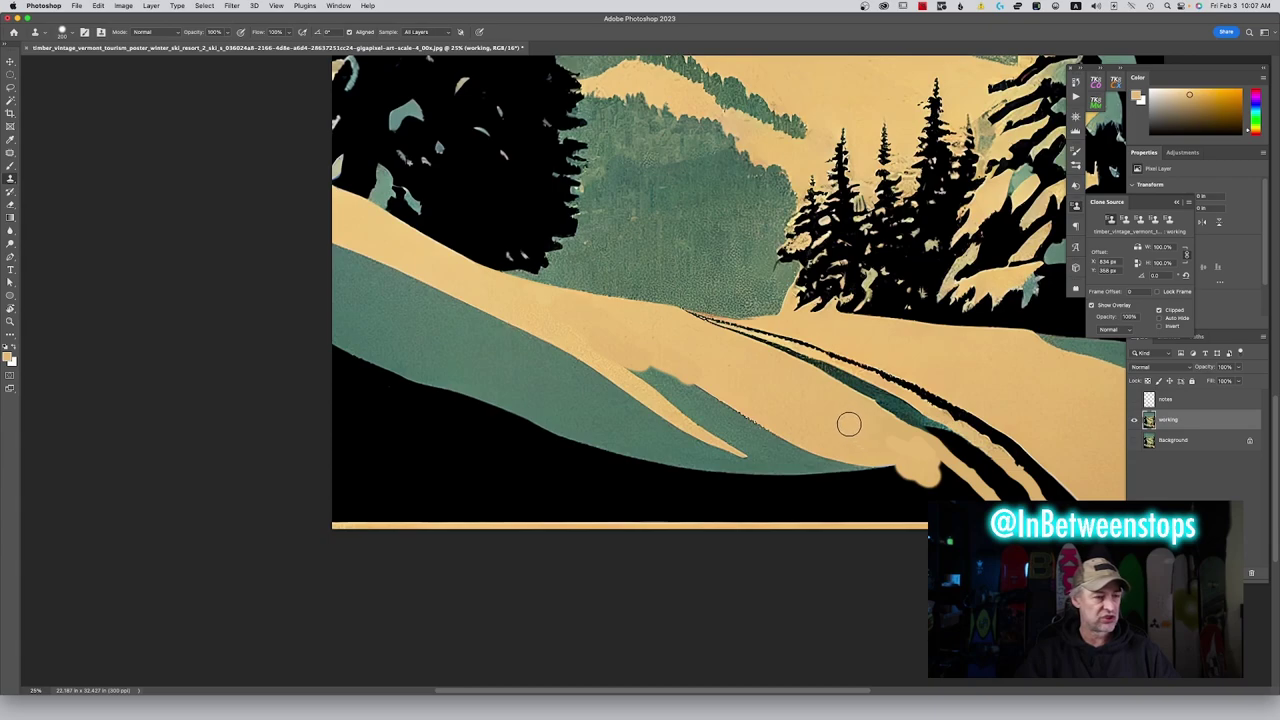
Heal along the tan slope toward the ski tracks, then begin lassoing the slope's edge
{"action": "right_click", "coordinate": [11, 178]}
{"action": "right_click", "coordinate": [10, 153]}
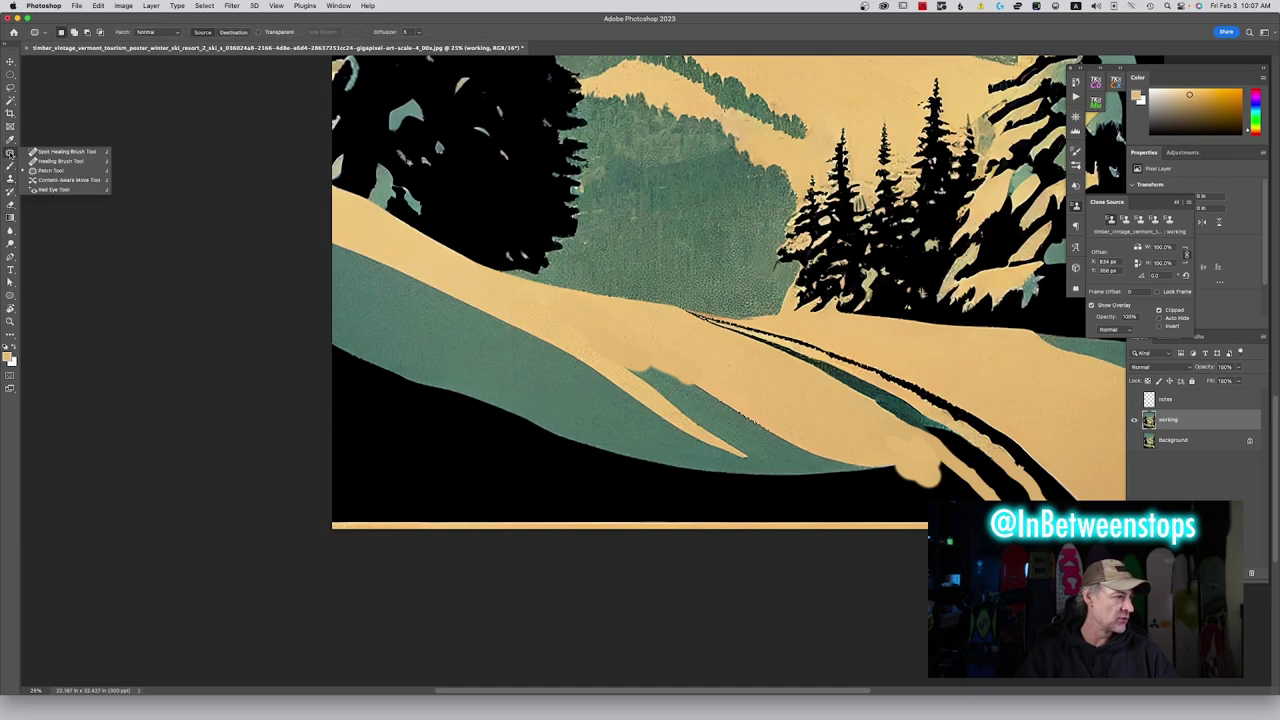
{"action": "left_click", "coordinate": [55, 163]}
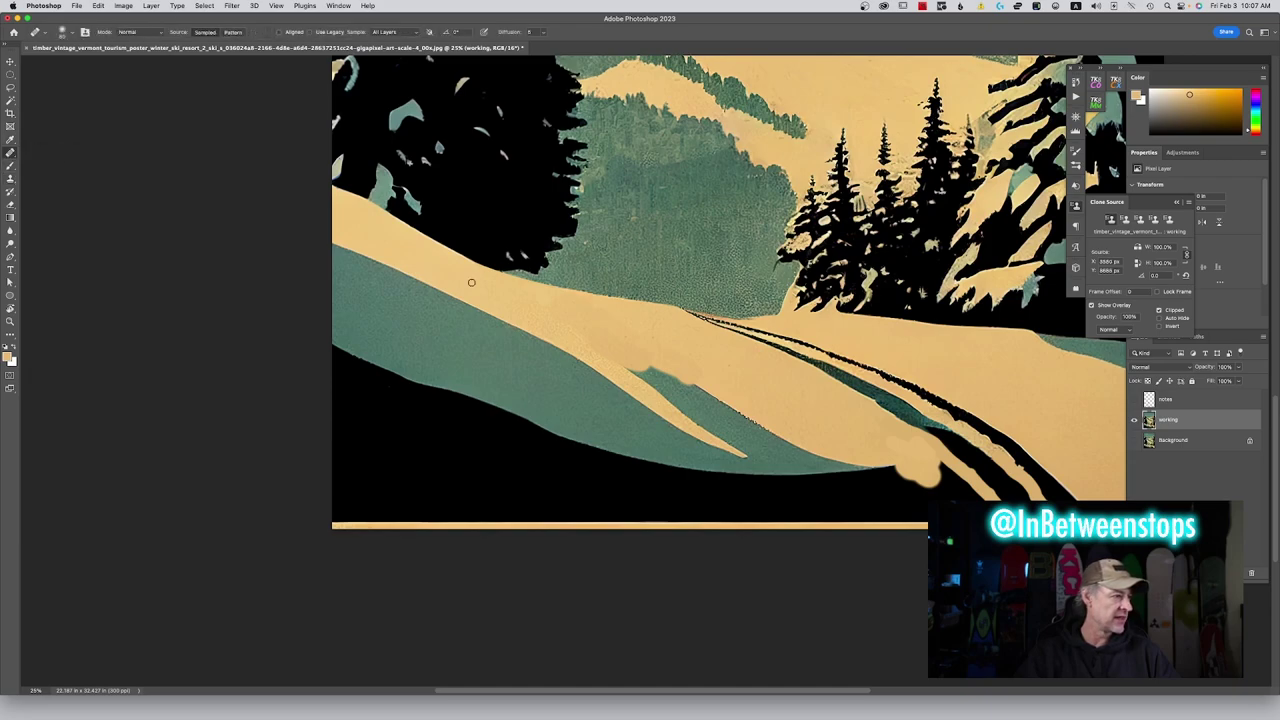
{"action": "left_click", "coordinate": [762, 386], "text": "alt"}
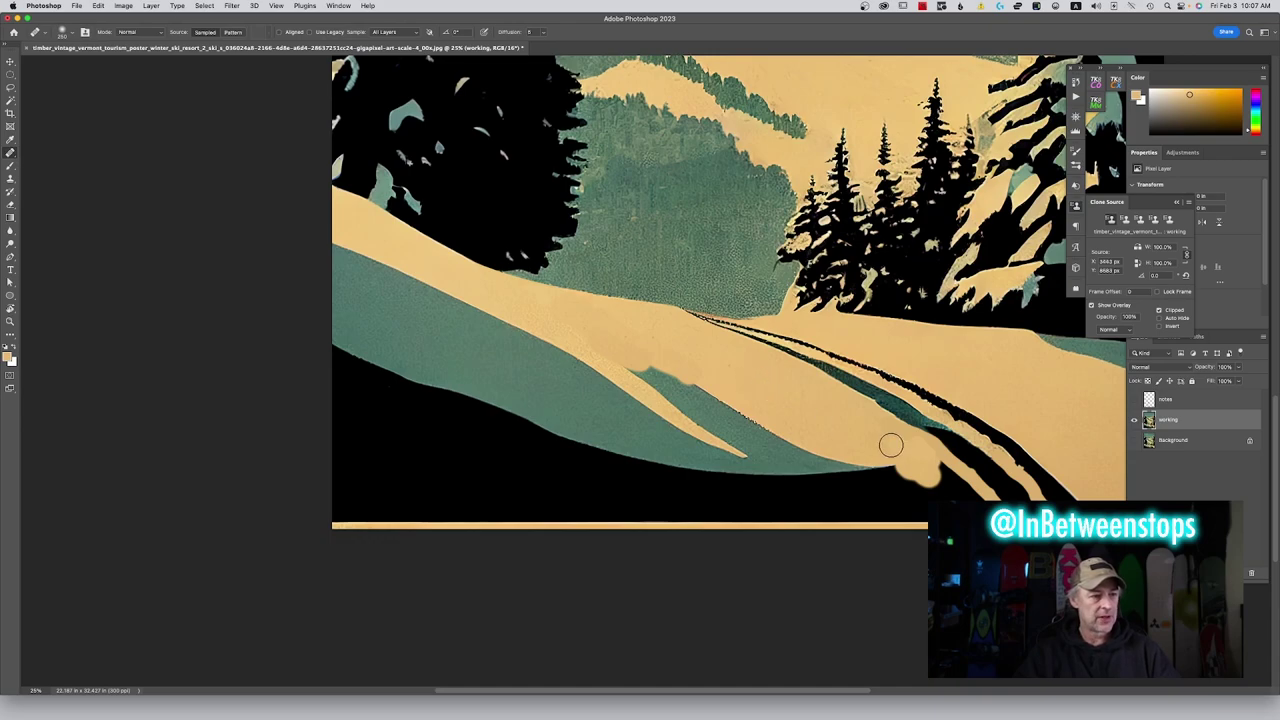
{"action": "left_click_drag", "start_coordinate": [889, 443], "coordinate": [929, 461]}
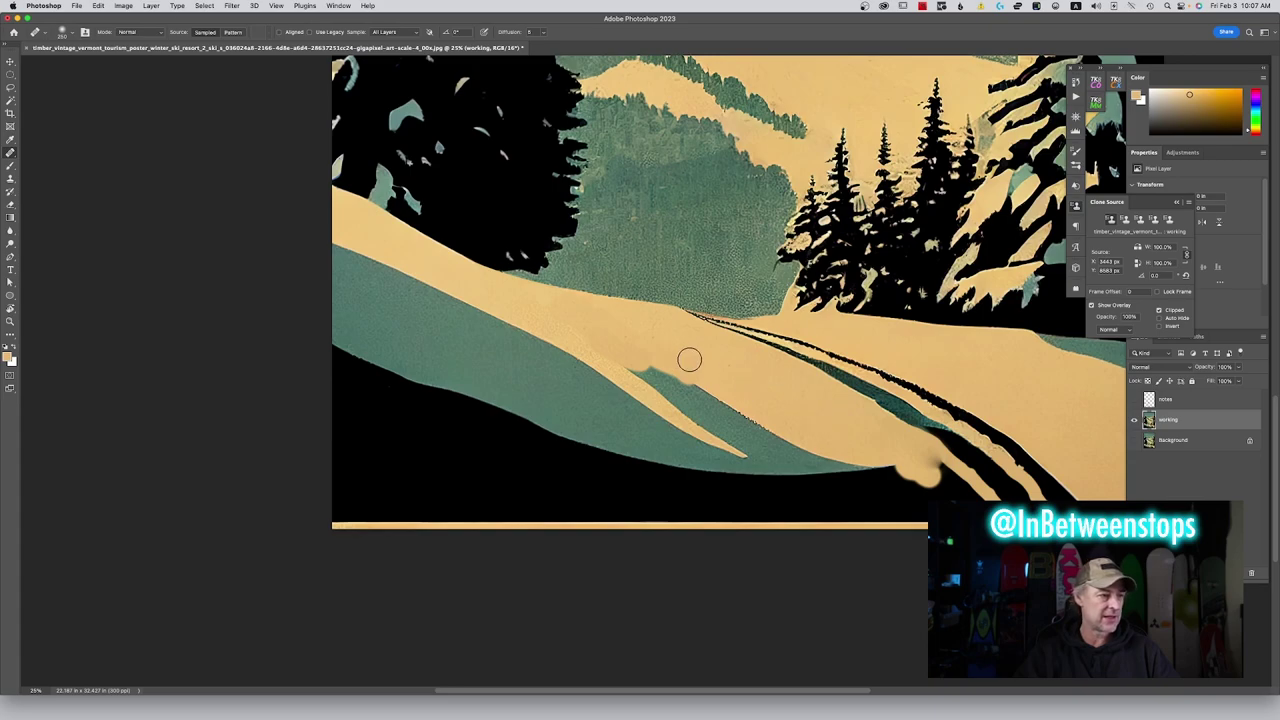
{"action": "left_click", "coordinate": [747, 371], "text": "alt"}
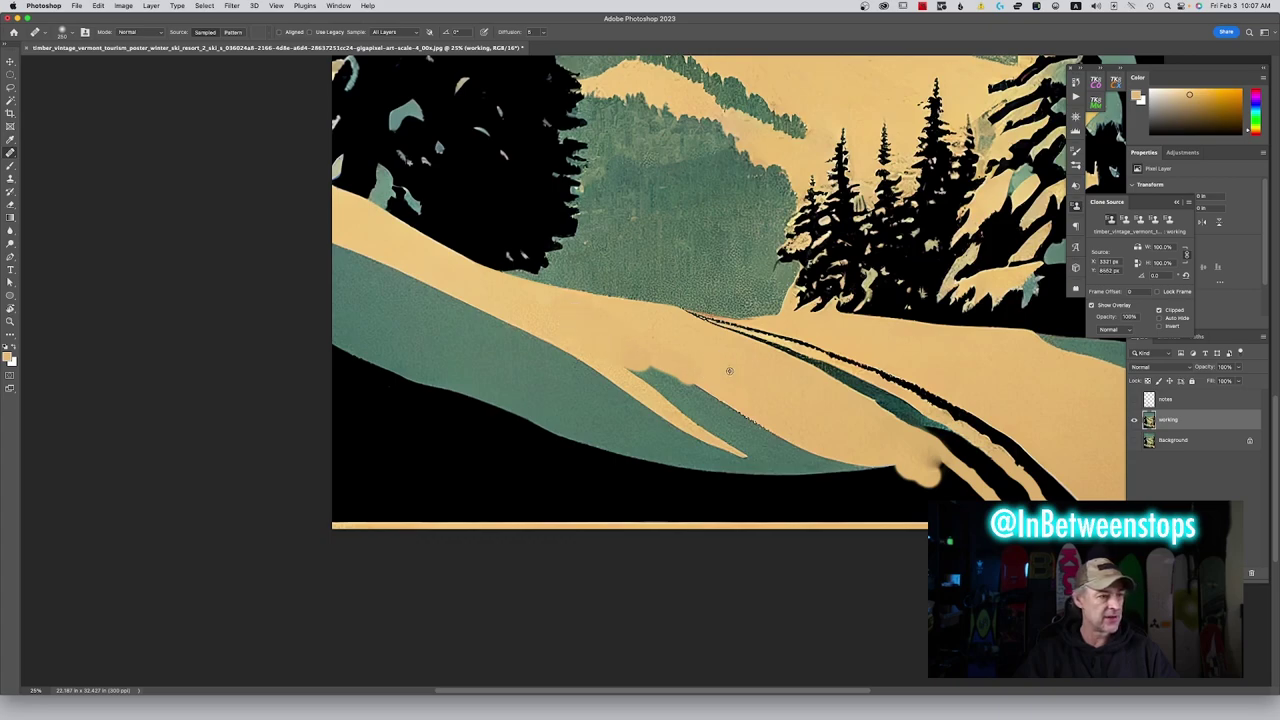
{"action": "mouse_move", "coordinate": [605, 316]}
{"action": "left_mouse_down"}
{"action": "mouse_move", "coordinate": [643, 341]}
{"action": "mouse_move", "coordinate": [631, 326]}
{"action": "left_mouse_up"}
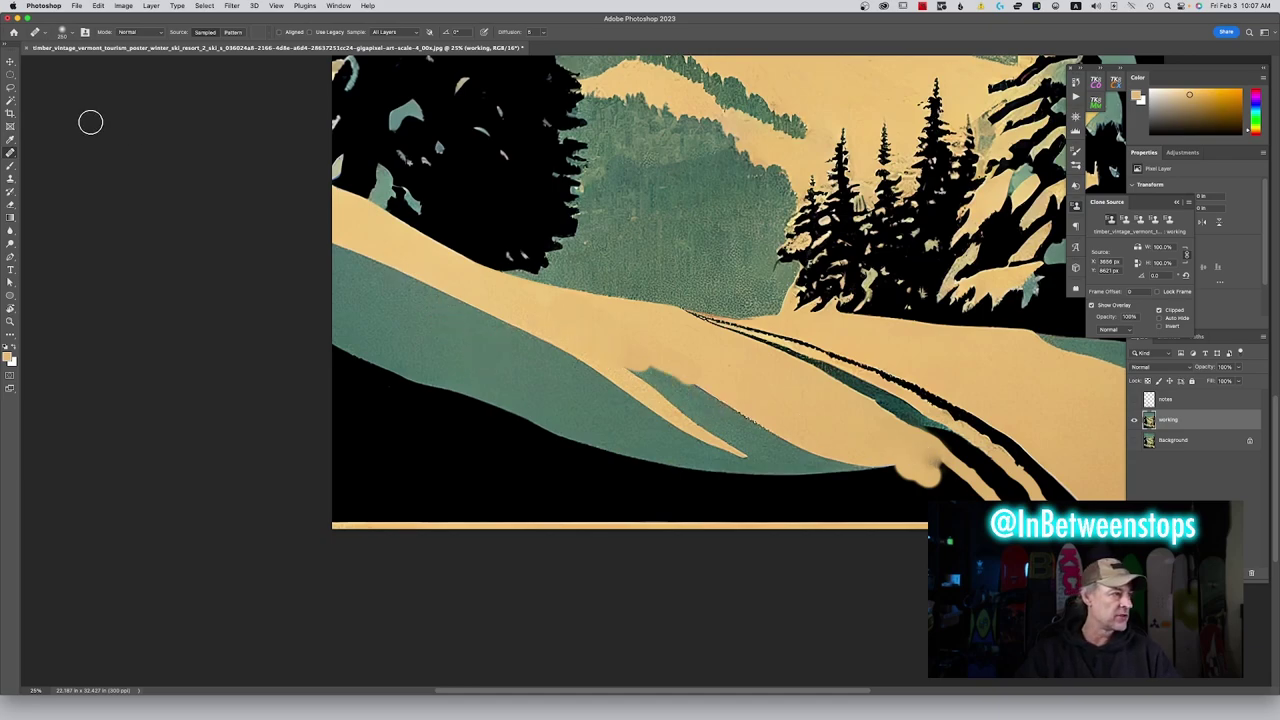
{"action": "left_click", "coordinate": [10, 88]}
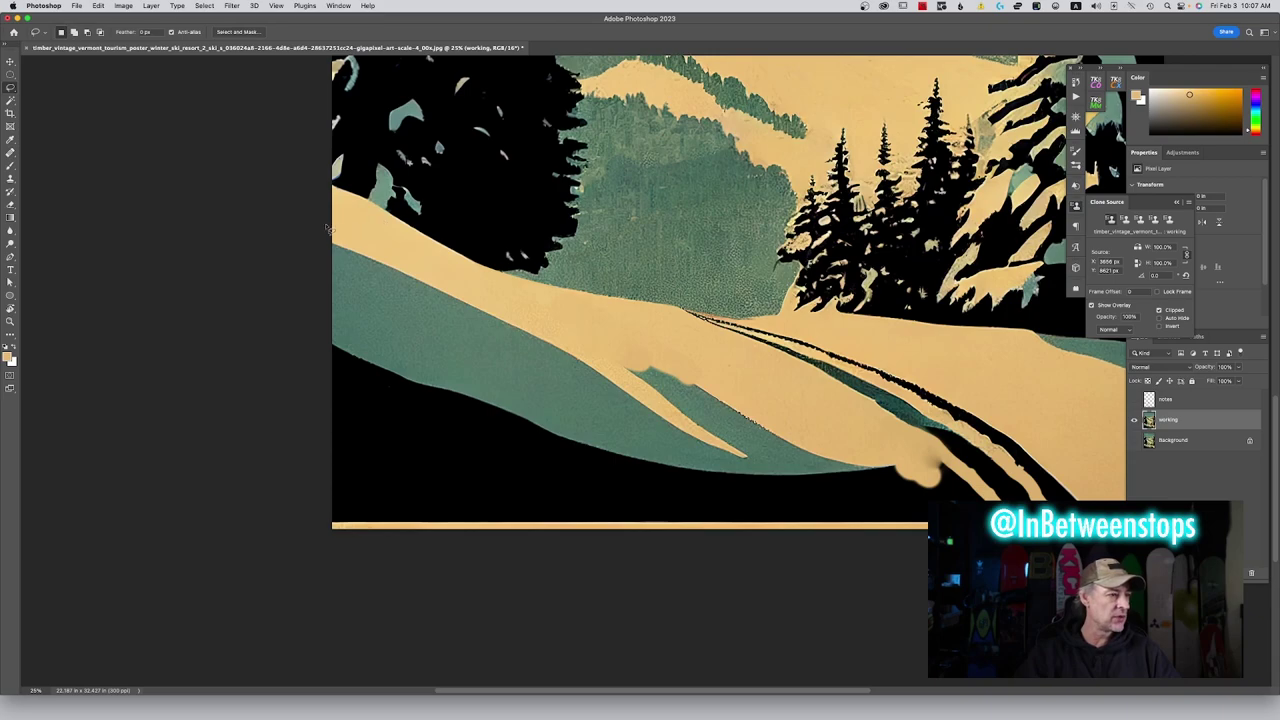
{"action": "left_click_drag", "start_coordinate": [416, 260], "coordinate": [506, 302]}
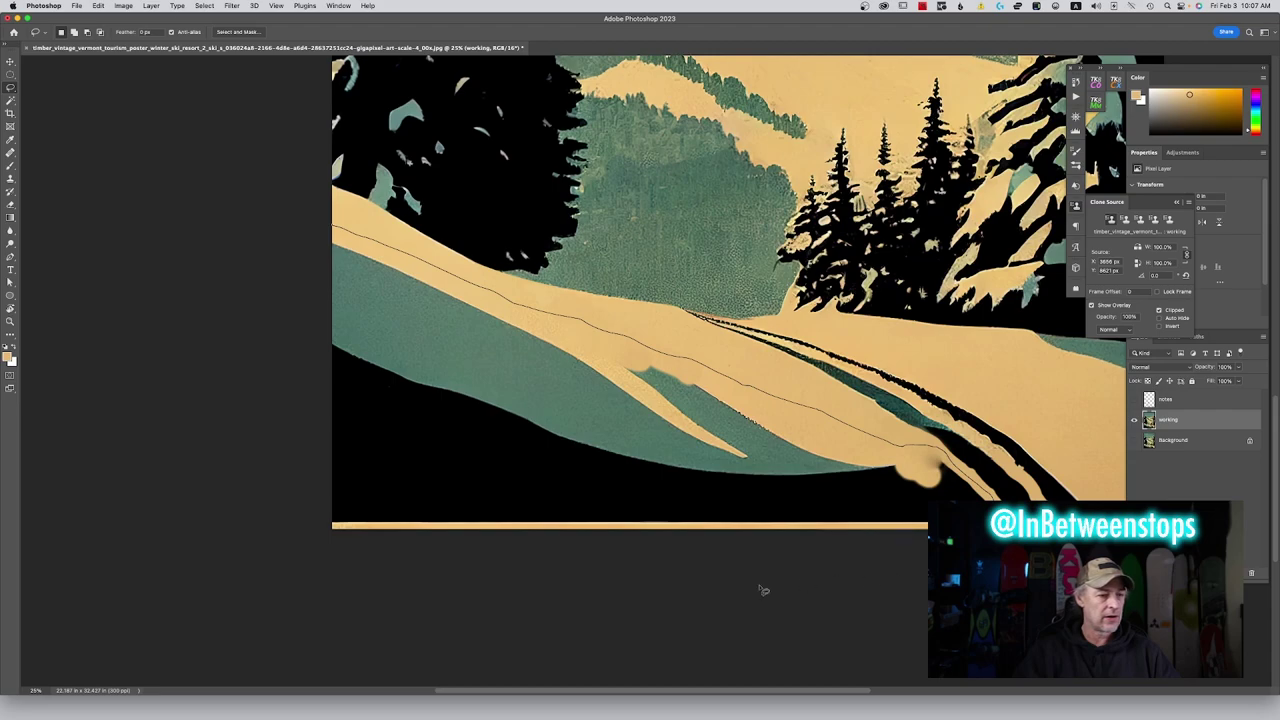
Close the lasso around the lower-left slope and Content-Aware fill it
{"action": "left_click_drag", "start_coordinate": [290, 594], "coordinate": [290, 592]}
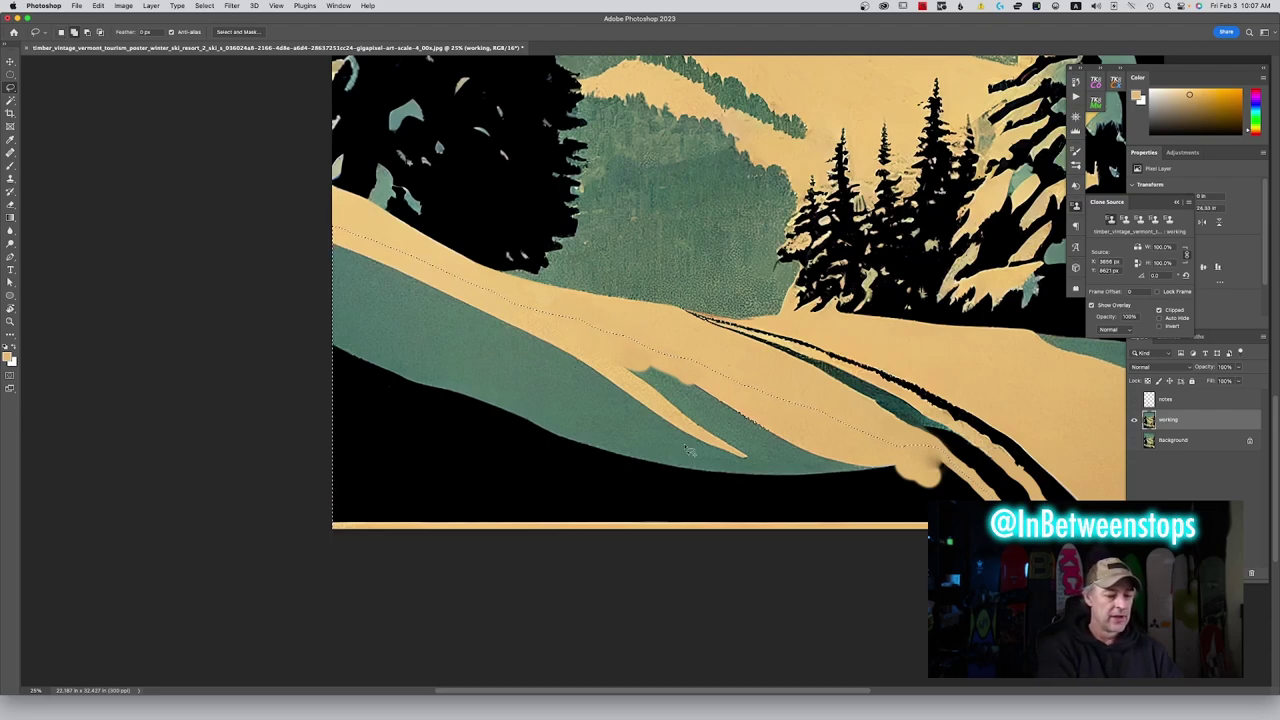
{"action": "key", "text": "shift+BackSpace"}
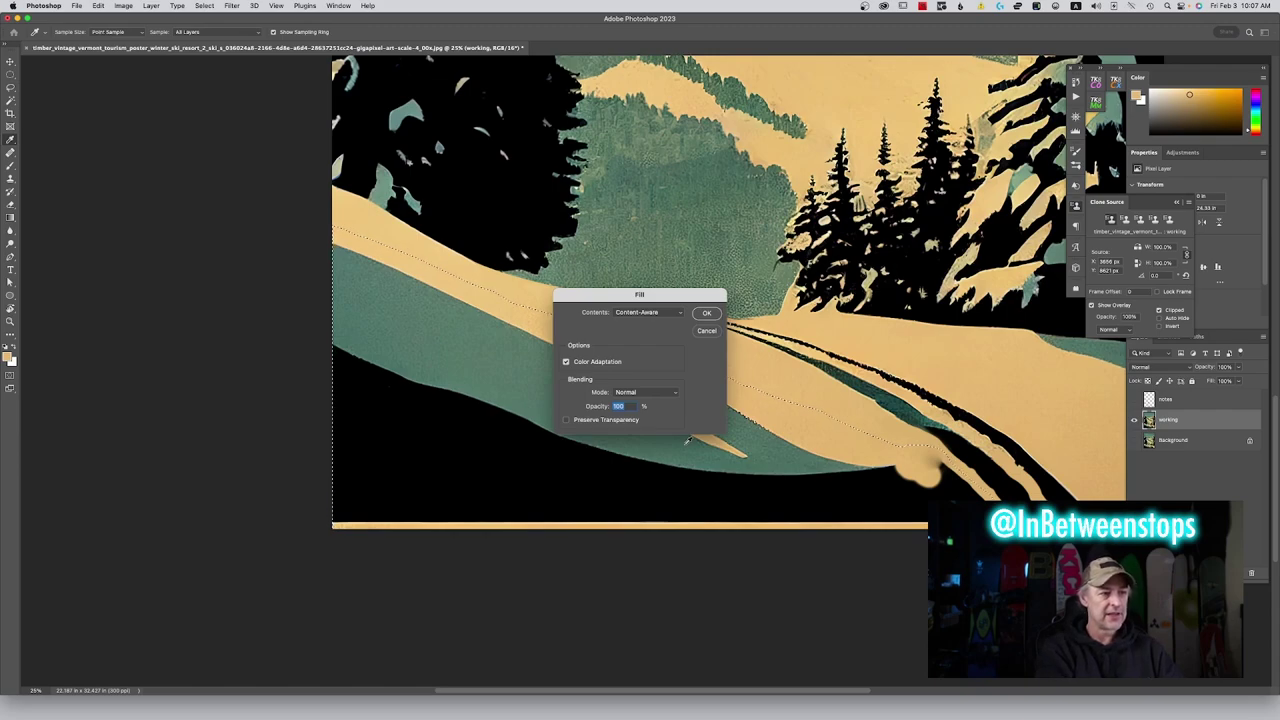
{"action": "key", "text": "Return"}
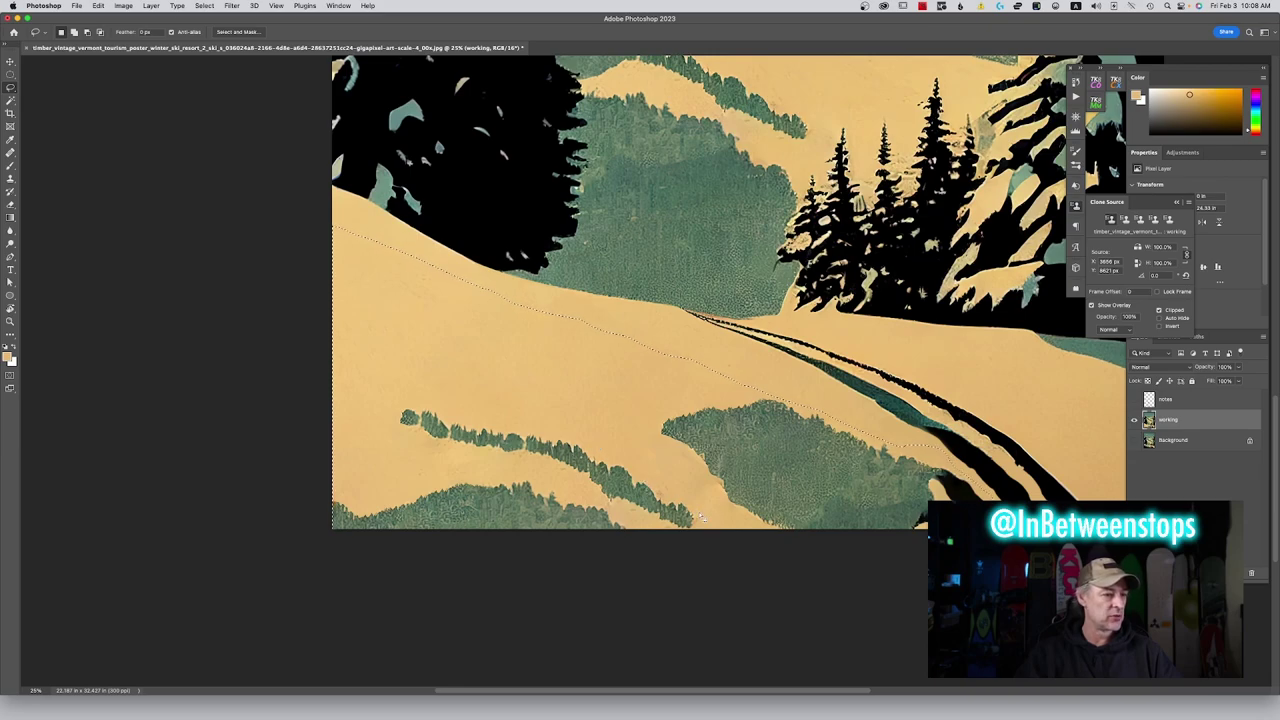
Lasso the lower strip of trees in the foreground snow
{"action": "left_click", "coordinate": [663, 451]}
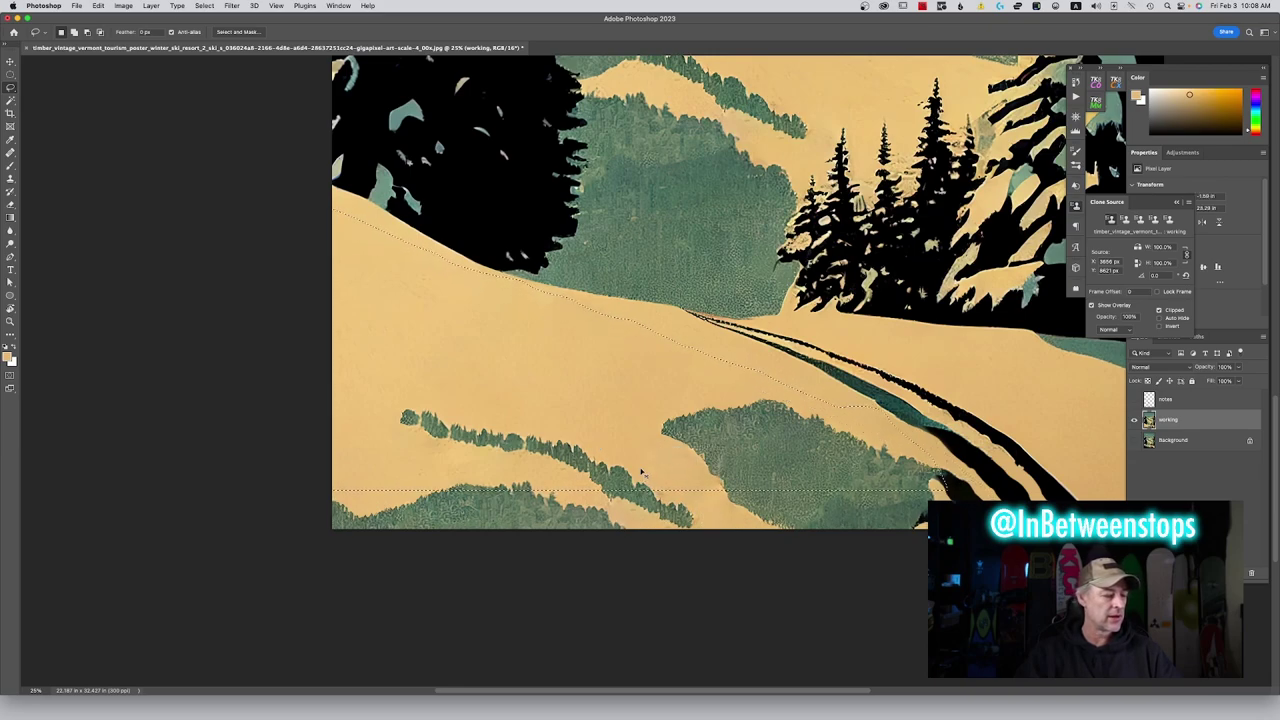
{"action": "left_click", "coordinate": [642, 473]}
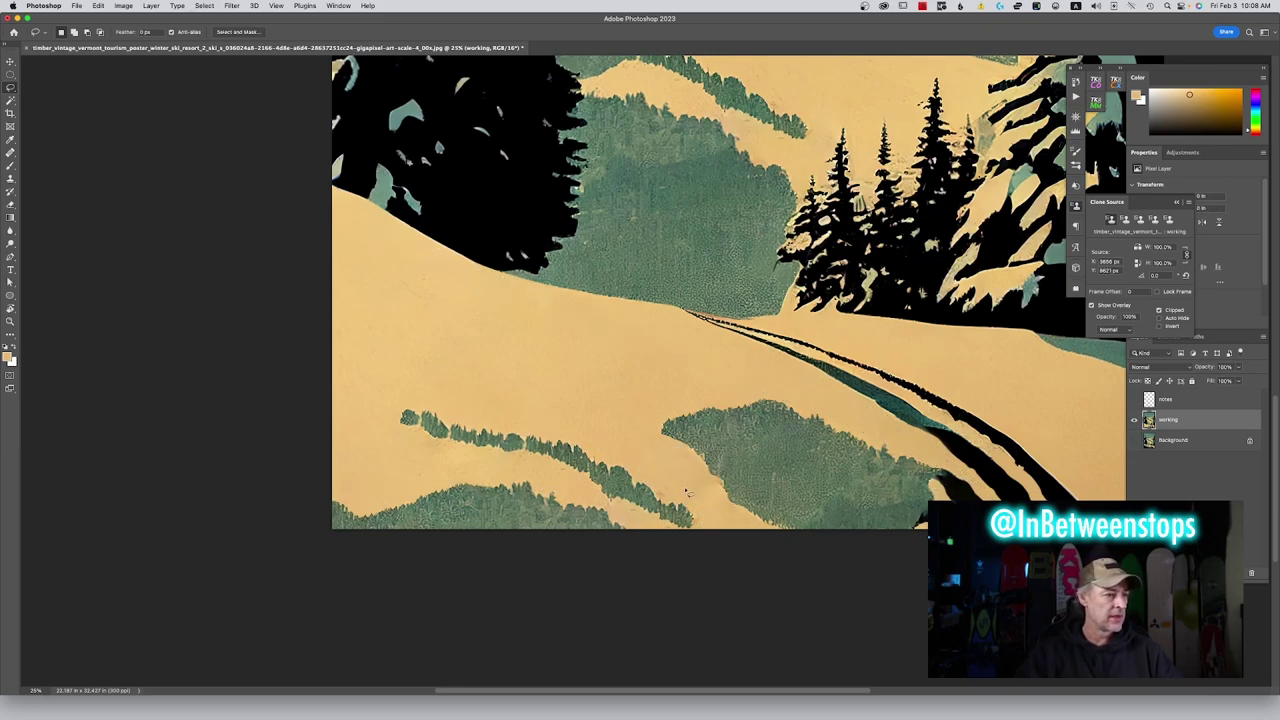
{"action": "mouse_move", "coordinate": [625, 451]}
{"action": "left_mouse_down"}
{"action": "mouse_move", "coordinate": [465, 406]}
{"action": "mouse_move", "coordinate": [388, 411]}
{"action": "left_mouse_up"}
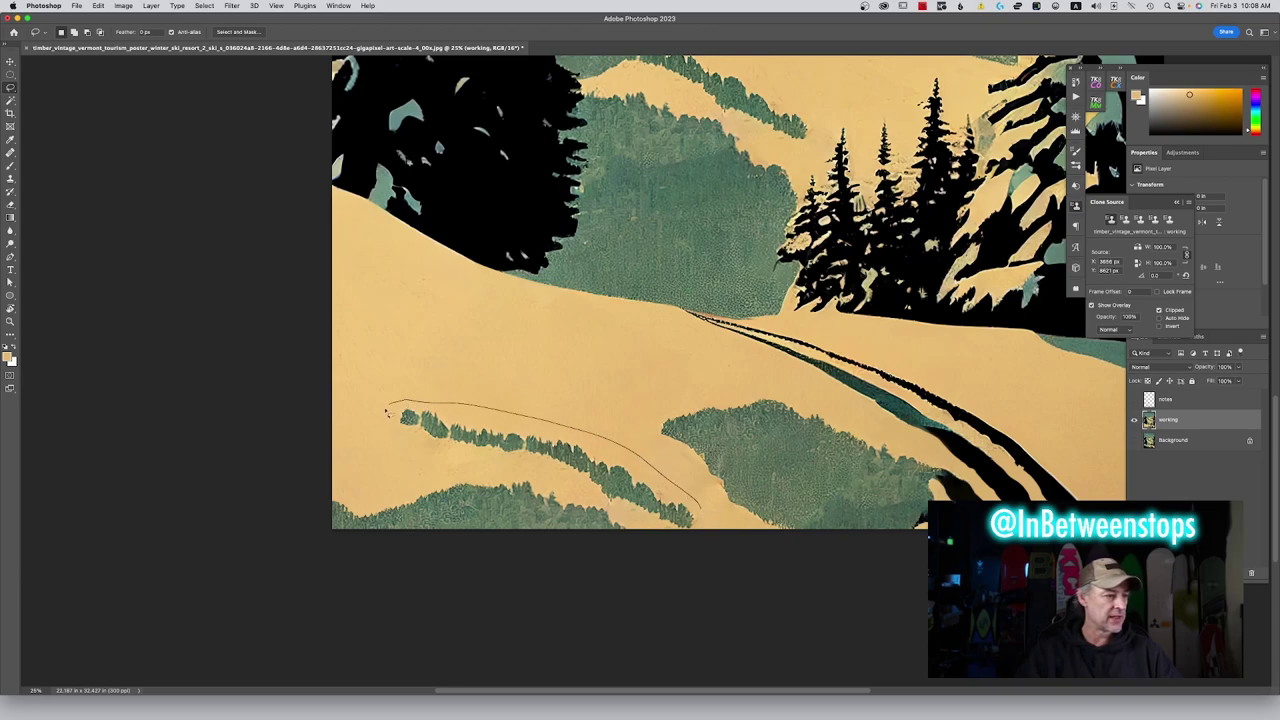
{"action": "left_click_drag", "start_coordinate": [434, 455], "coordinate": [521, 485]}
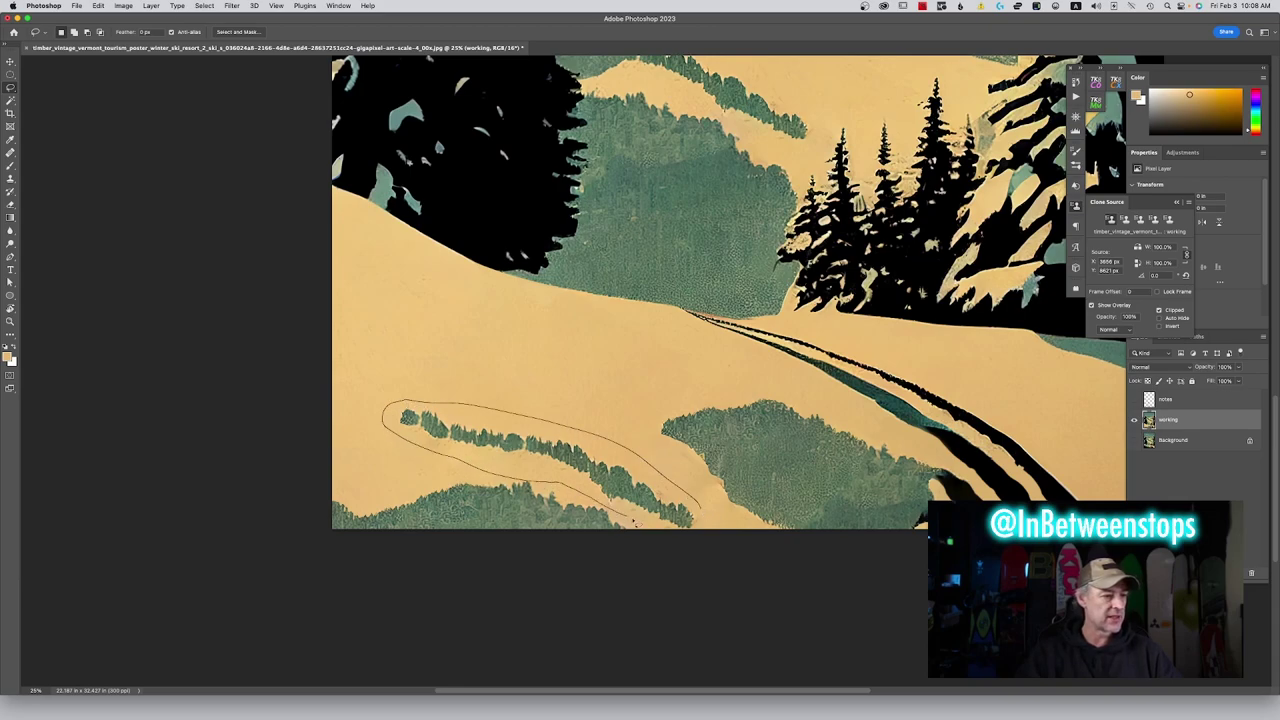
{"action": "left_click_drag", "start_coordinate": [703, 521], "coordinate": [704, 522]}
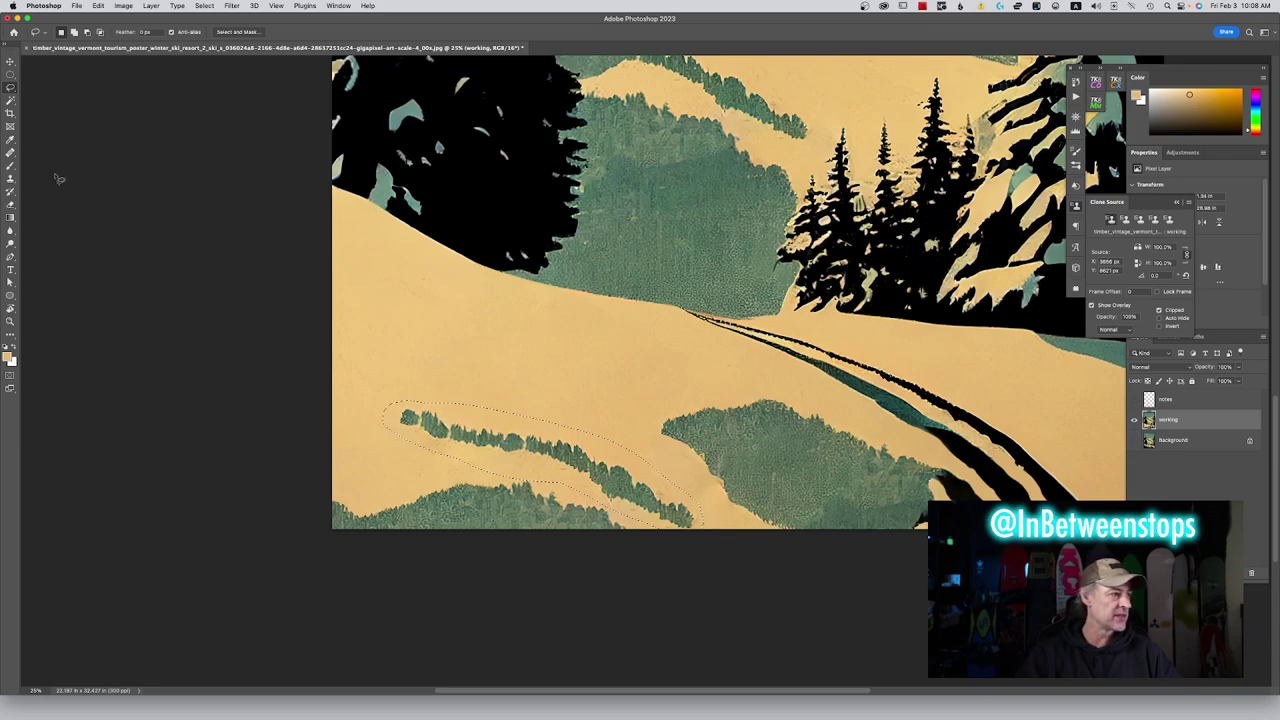
Patch the tree strip with plain sand using the Patch Tool, then deselect
{"action": "left_click", "coordinate": [10, 153]}
{"action": "right_click", "coordinate": [10, 153]}
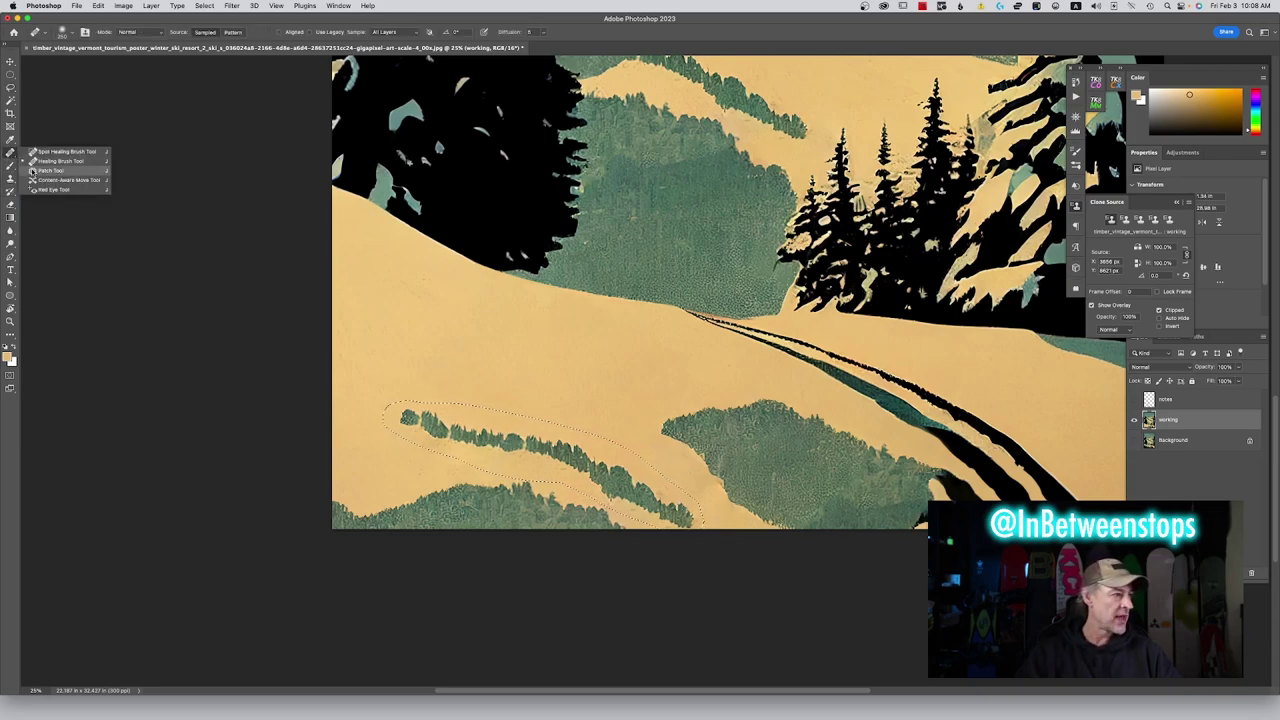
{"action": "left_click", "coordinate": [60, 171]}
{"action": "left_click_drag", "start_coordinate": [487, 437], "coordinate": [419, 333]}
{"action": "key", "text": "ctrl+d"}
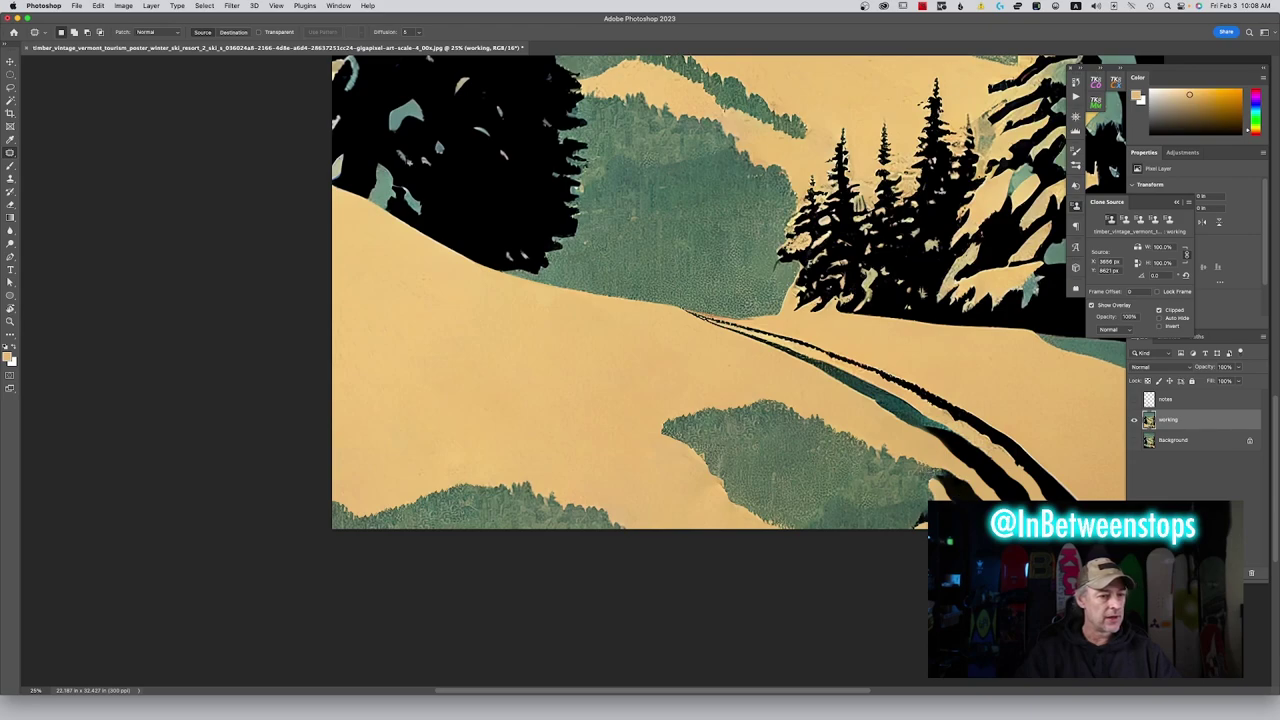
Outline the larger tree patch along the bottom edge and patch it with nearby snow
{"action": "mouse_move", "coordinate": [985, 492]}
{"action": "left_mouse_down"}
{"action": "mouse_move", "coordinate": [808, 404]}
{"action": "mouse_move", "coordinate": [714, 388]}
{"action": "mouse_move", "coordinate": [658, 422]}
{"action": "left_mouse_up"}
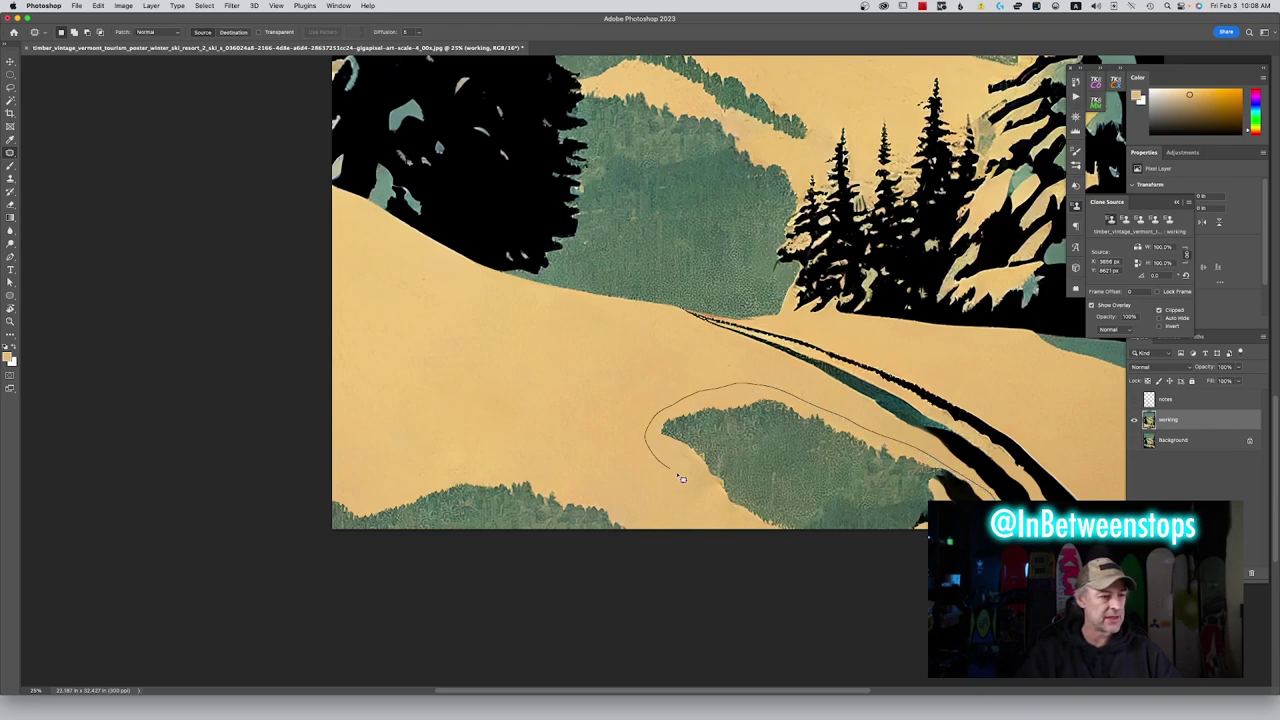
{"action": "mouse_move", "coordinate": [740, 524]}
{"action": "left_mouse_down"}
{"action": "mouse_move", "coordinate": [789, 551]}
{"action": "mouse_move", "coordinate": [935, 567]}
{"action": "left_mouse_up"}
{"action": "mouse_move", "coordinate": [828, 487]}
{"action": "left_mouse_down"}
{"action": "mouse_move", "coordinate": [517, 387]}
{"action": "mouse_move", "coordinate": [573, 368]}
{"action": "left_mouse_up"}
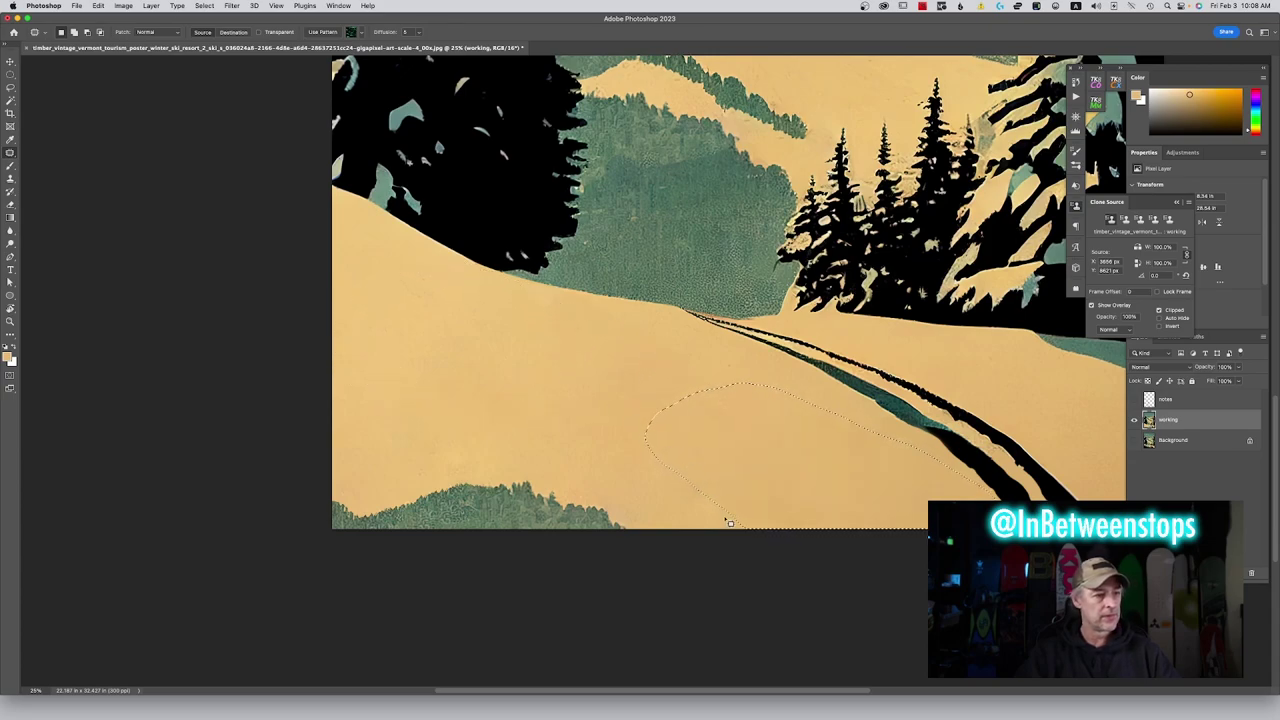
Lasso the bottom-left tree area and Content-Aware fill it
{"action": "mouse_move", "coordinate": [642, 525]}
{"action": "left_mouse_down"}
{"action": "mouse_move", "coordinate": [554, 459]}
{"action": "mouse_move", "coordinate": [499, 454]}
{"action": "mouse_move", "coordinate": [410, 484]}
{"action": "mouse_move", "coordinate": [334, 481]}
{"action": "mouse_move", "coordinate": [305, 495]}
{"action": "mouse_move", "coordinate": [303, 535]}
{"action": "mouse_move", "coordinate": [343, 574]}
{"action": "mouse_move", "coordinate": [471, 640]}
{"action": "left_mouse_up"}
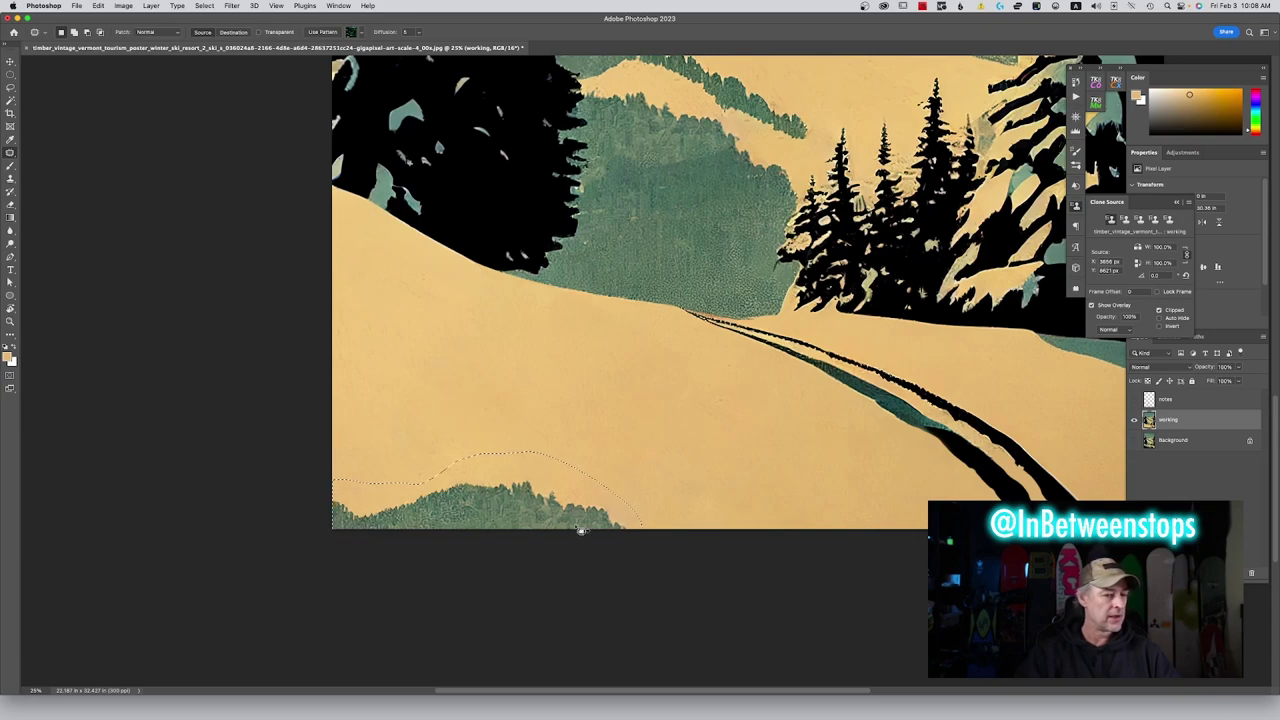
{"action": "key", "text": "shift+BackSpace"}
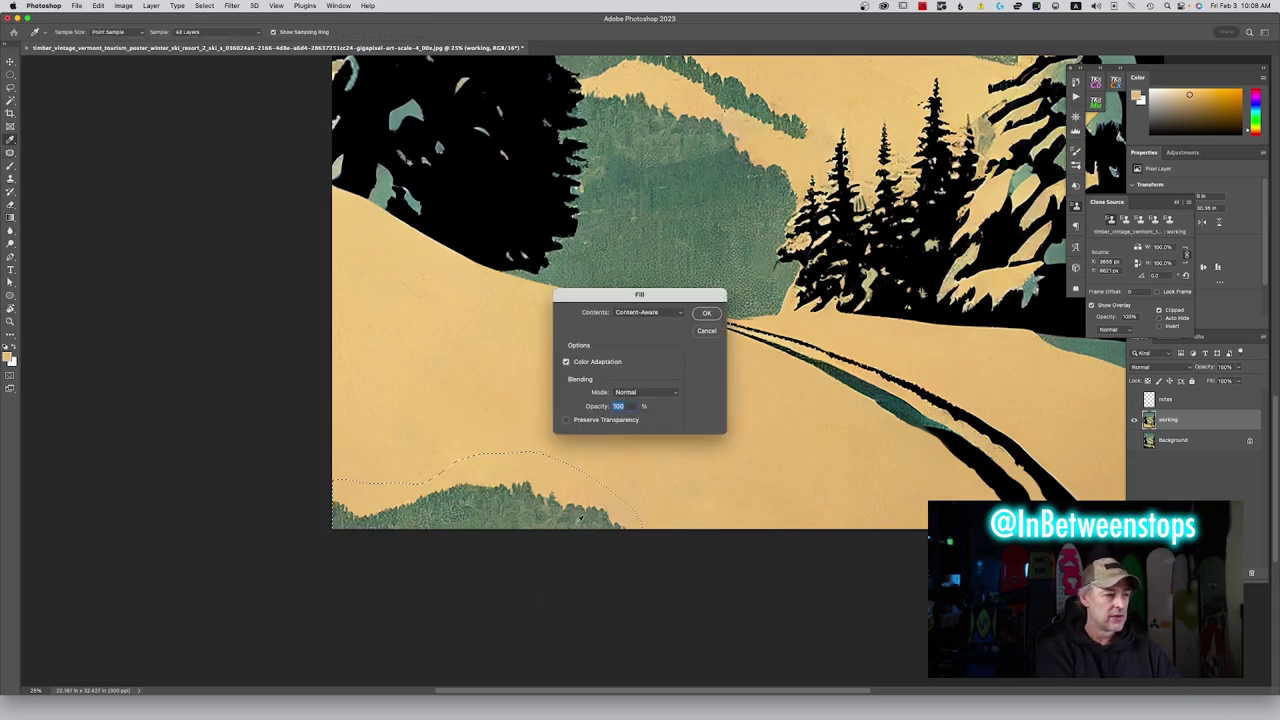
{"action": "key", "text": "Return"}
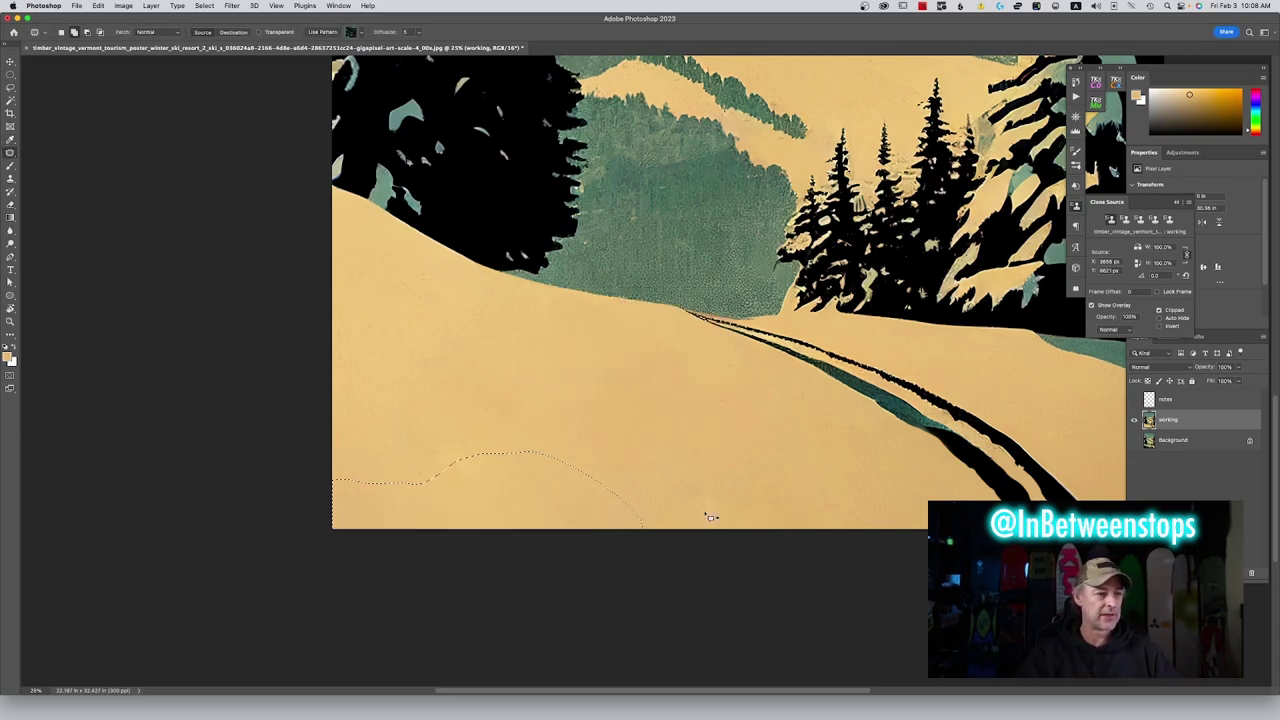
Clone lower-right snow over the end of the ski tracks
{"action": "scroll", "coordinate": [800, 510], "scroll_direction": "right", "scroll_amount": 5}
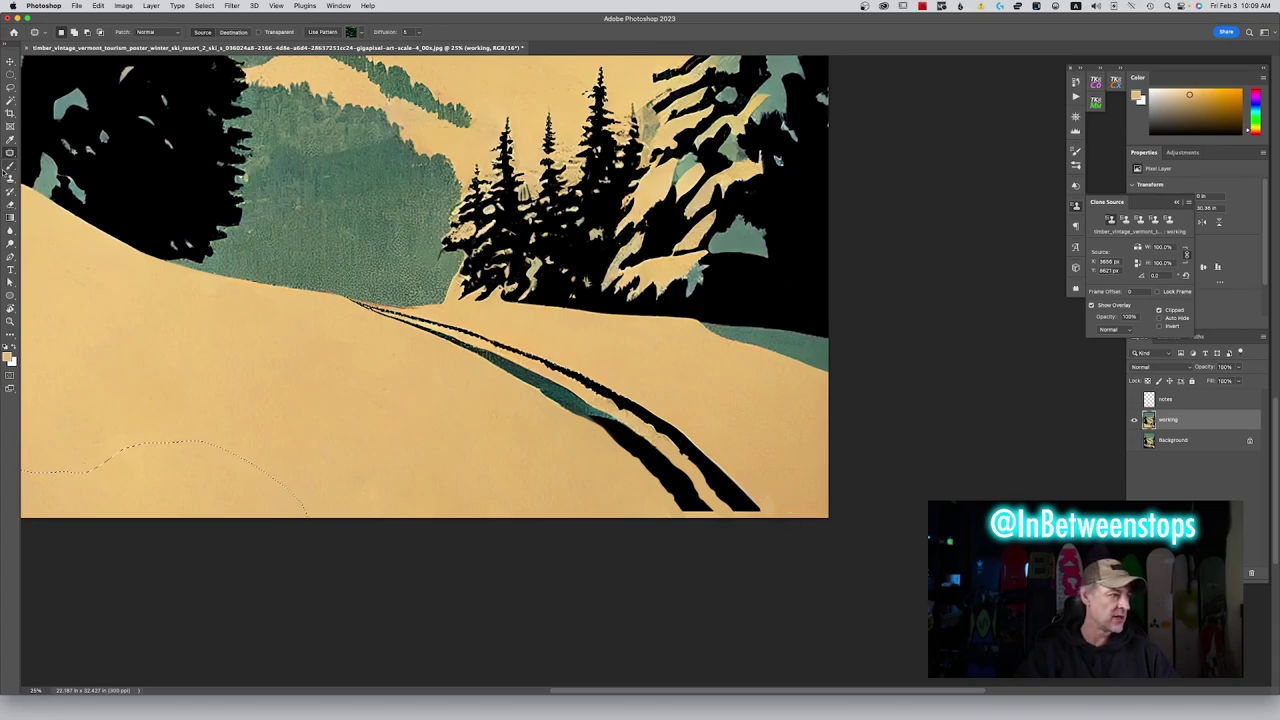
{"action": "left_click", "coordinate": [10, 178]}
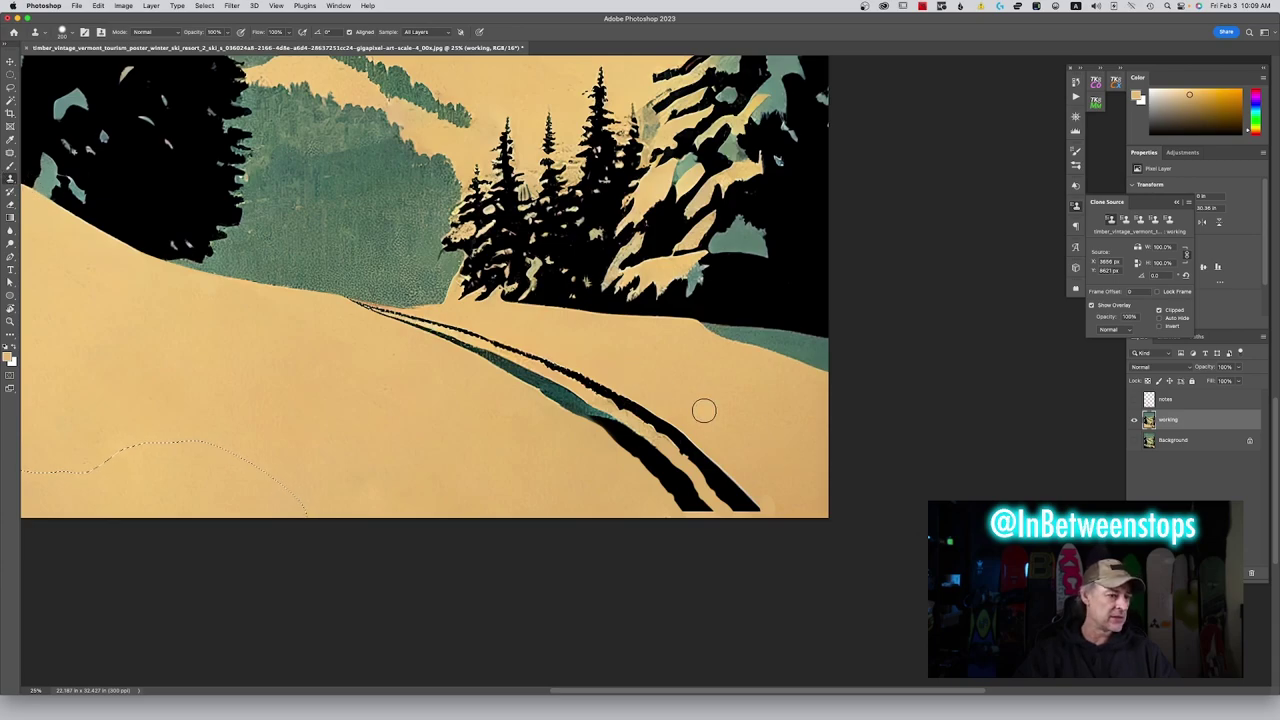
{"action": "left_click", "coordinate": [799, 479], "text": "alt"}
{"action": "mouse_move", "coordinate": [777, 494]}
{"action": "left_mouse_down"}
{"action": "mouse_move", "coordinate": [766, 491]}
{"action": "mouse_move", "coordinate": [771, 505]}
{"action": "left_mouse_up"}
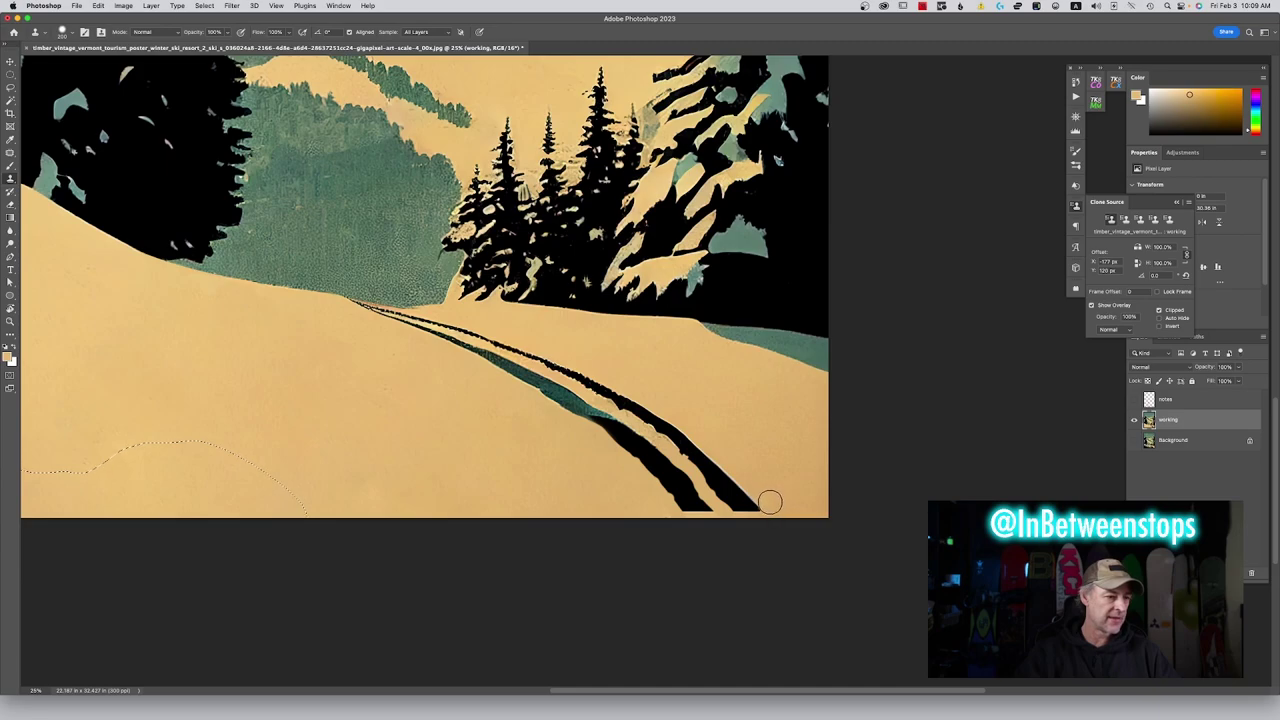
{"action": "left_click", "coordinate": [794, 449], "text": "alt"}
{"action": "left_click_drag", "start_coordinate": [772, 499], "coordinate": [774, 503]}
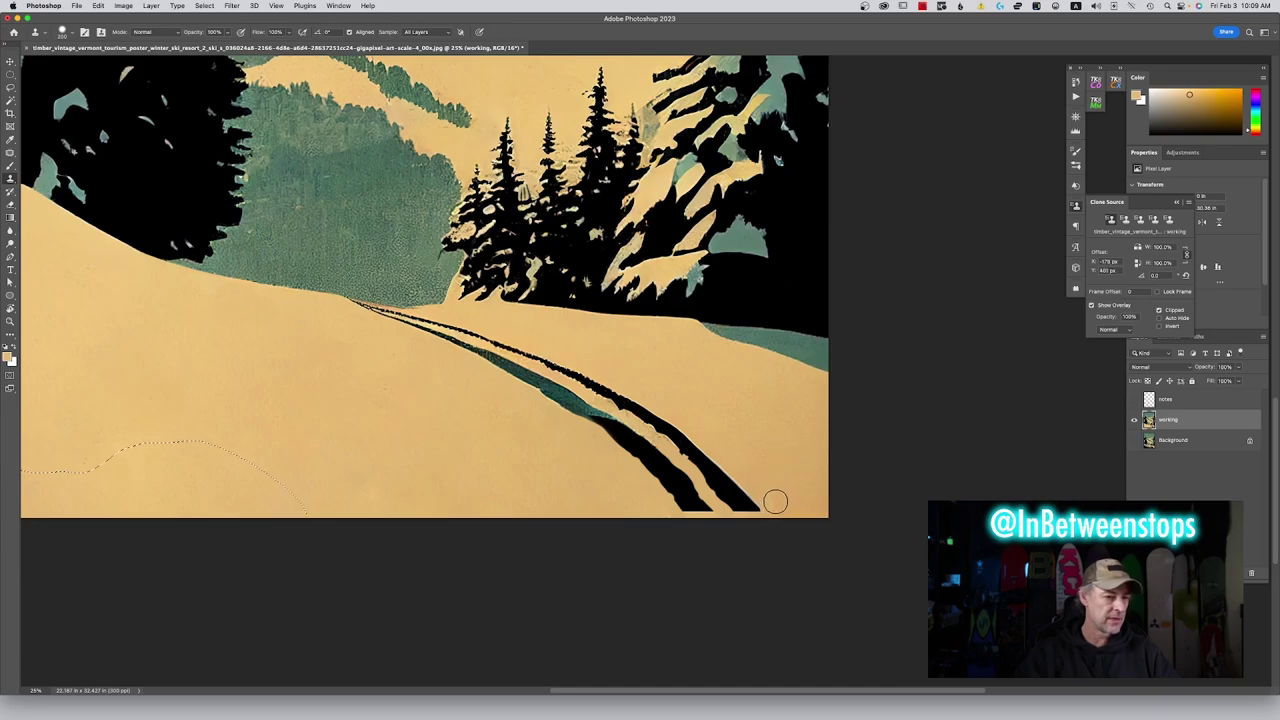
Compare with the working layer hidden, then deselect and resample snow near the tracks
{"action": "left_click", "coordinate": [1134, 420]}
{"action": "left_click", "coordinate": [1134, 420]}
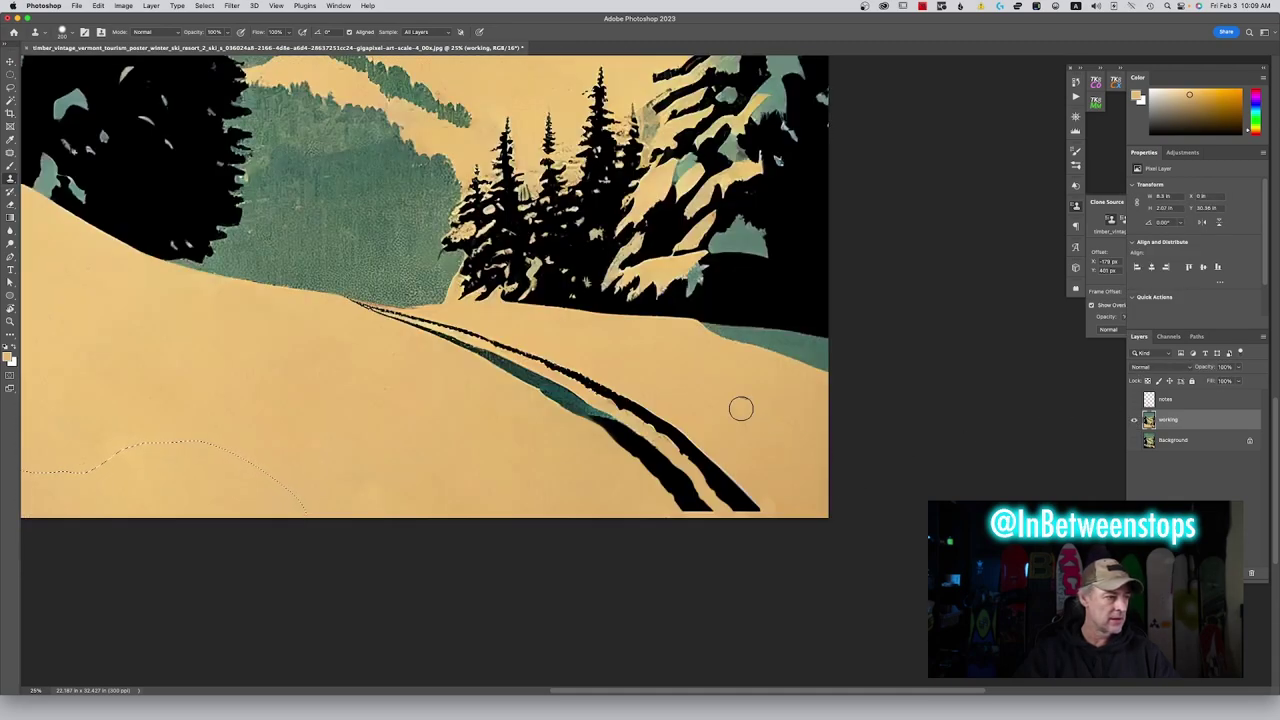
{"action": "key", "text": "ctrl+d"}
{"action": "left_click", "coordinate": [769, 435], "text": "alt"}
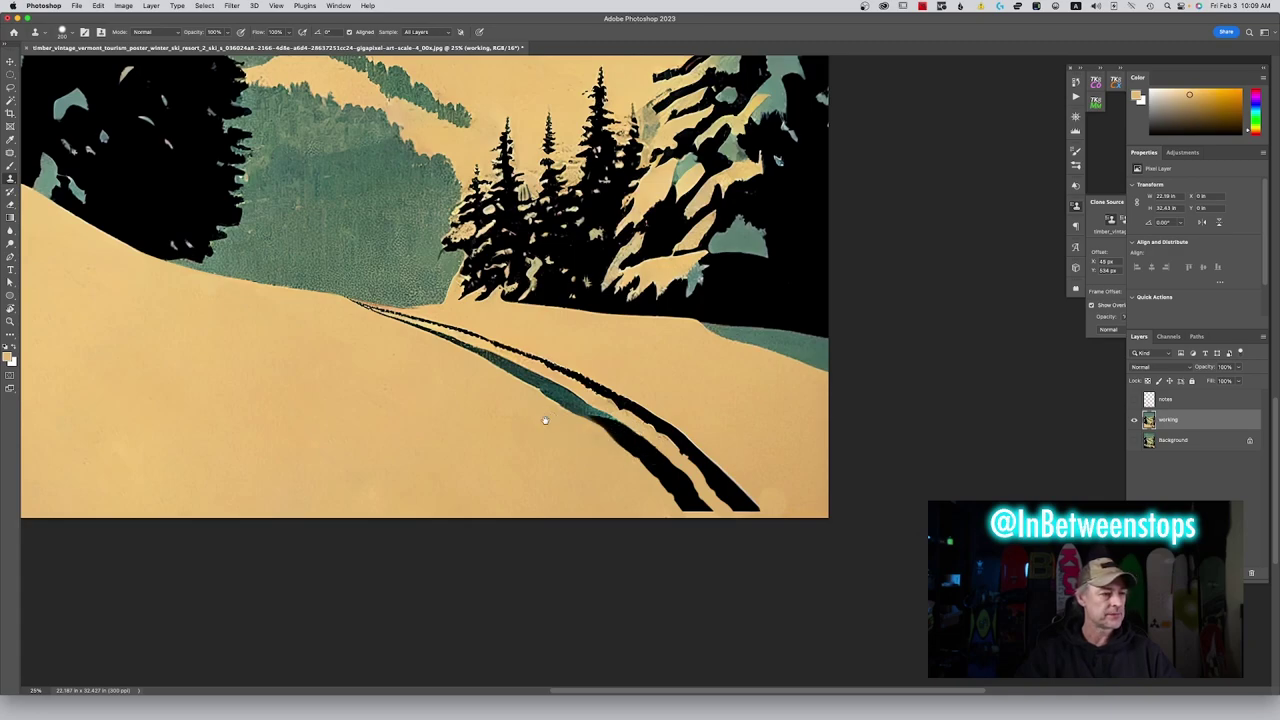
{"action": "scroll", "coordinate": [630, 422], "scroll_direction": "left", "scroll_amount": 3}
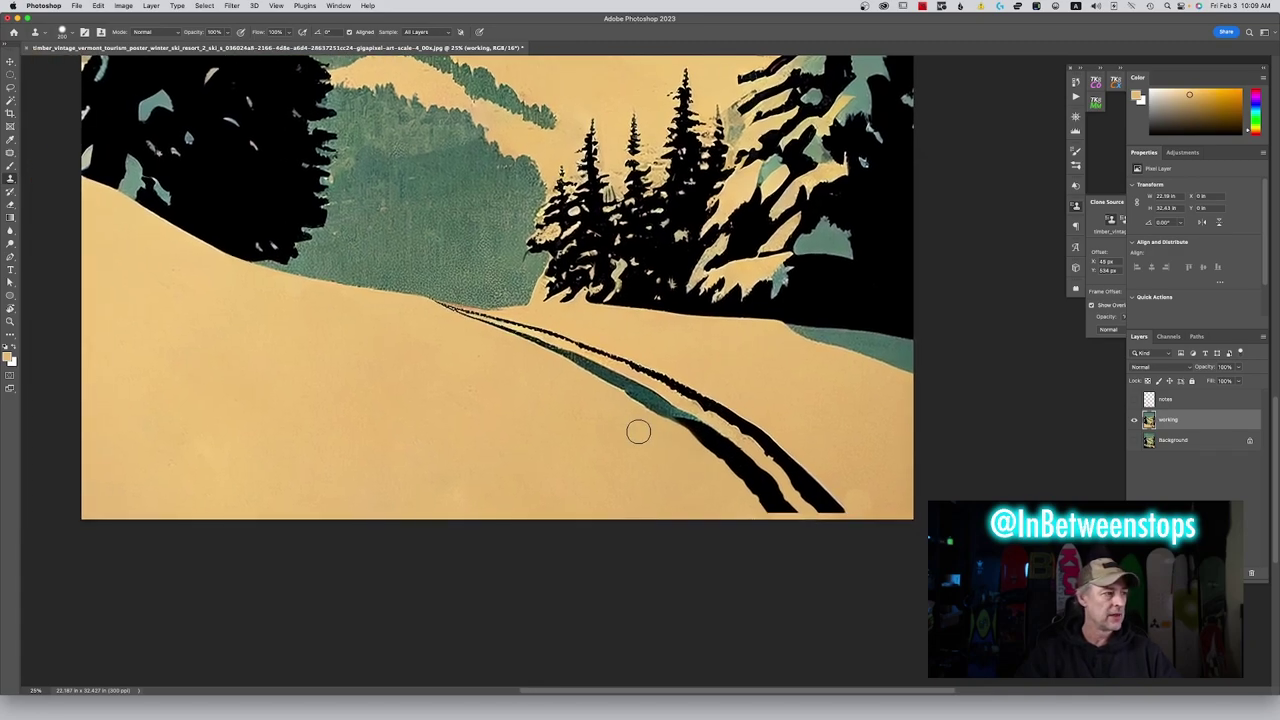
{"action": "left_click", "coordinate": [9, 90]}
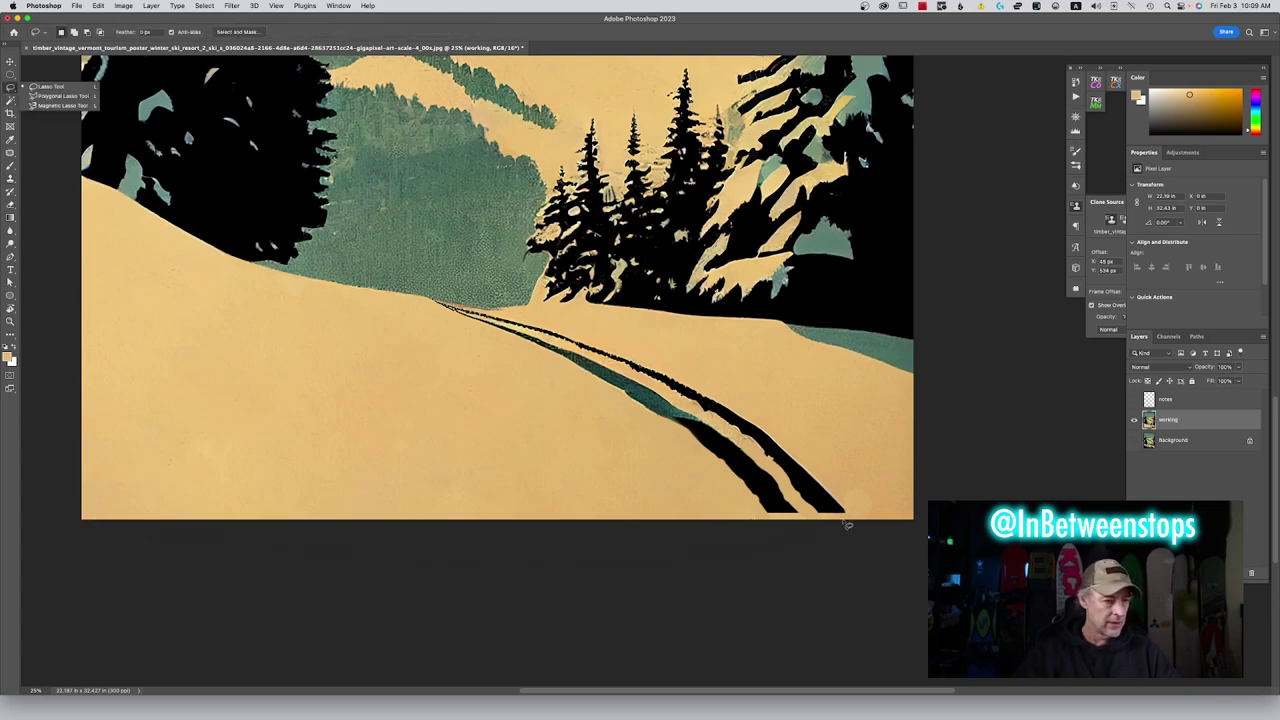
Lasso a thin strip along the bottom edge around the ski-track tips and Content-Aware fill it
{"action": "left_click_drag", "start_coordinate": [847, 515], "coordinate": [920, 513]}
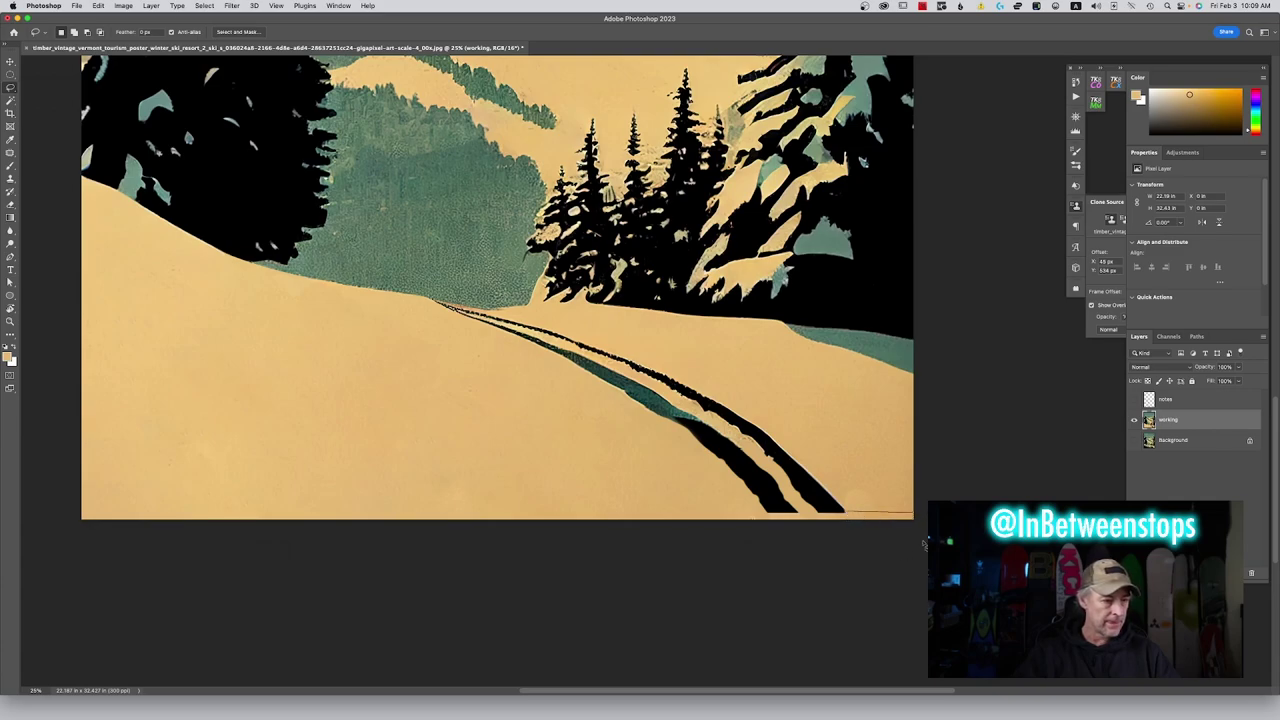
{"action": "left_click_drag", "start_coordinate": [45, 602], "coordinate": [46, 580]}
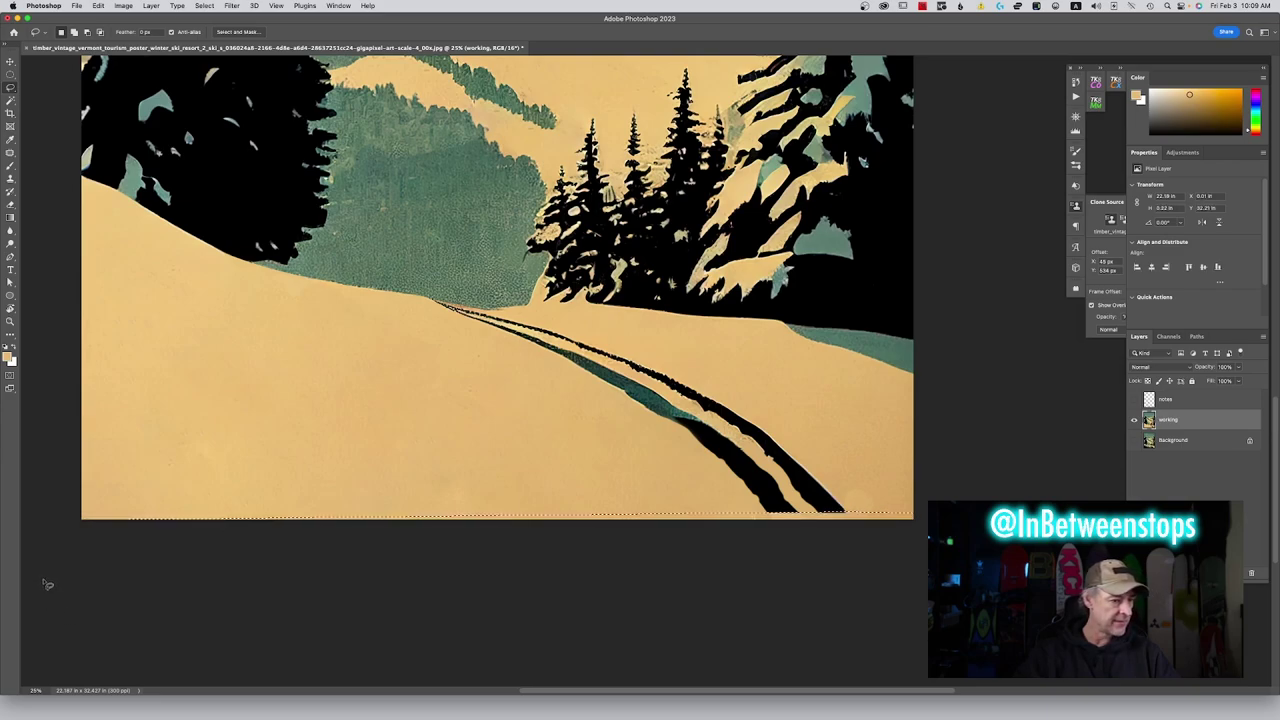
{"action": "left_click", "coordinate": [785, 516]}
{"action": "left_click_drag", "start_coordinate": [771, 512], "coordinate": [771, 514]}
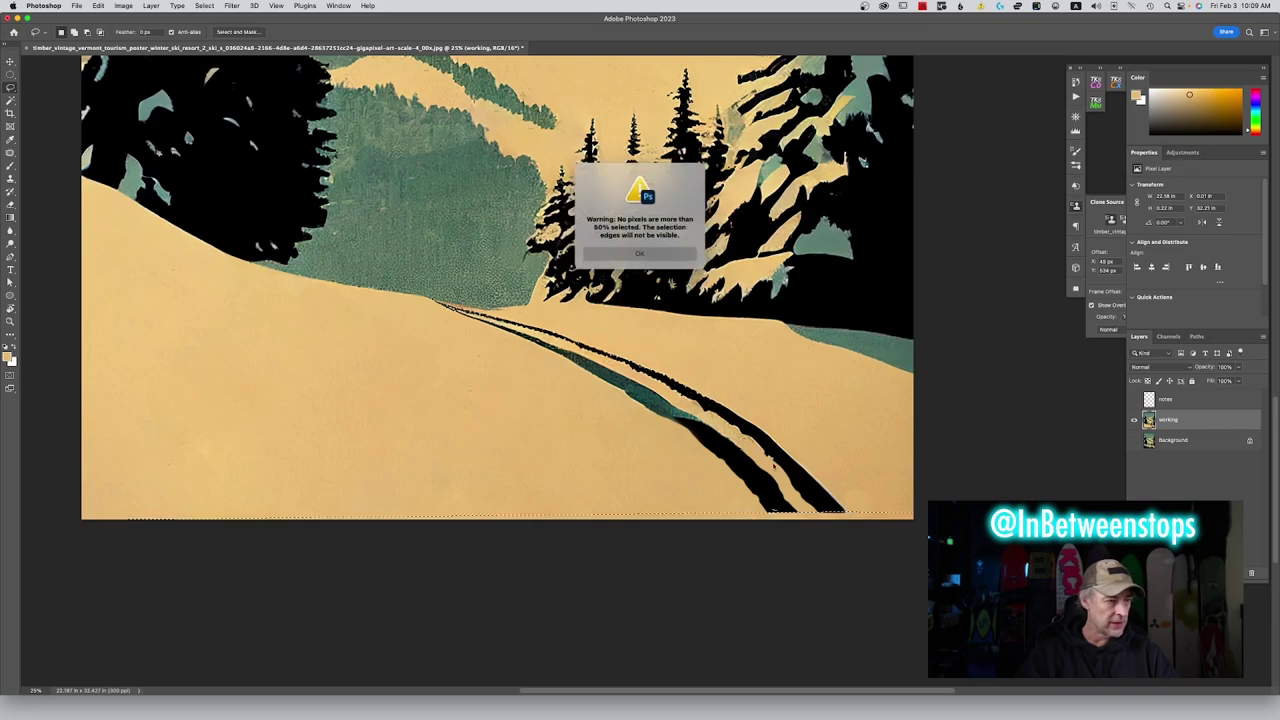
{"action": "key", "text": "Return"}
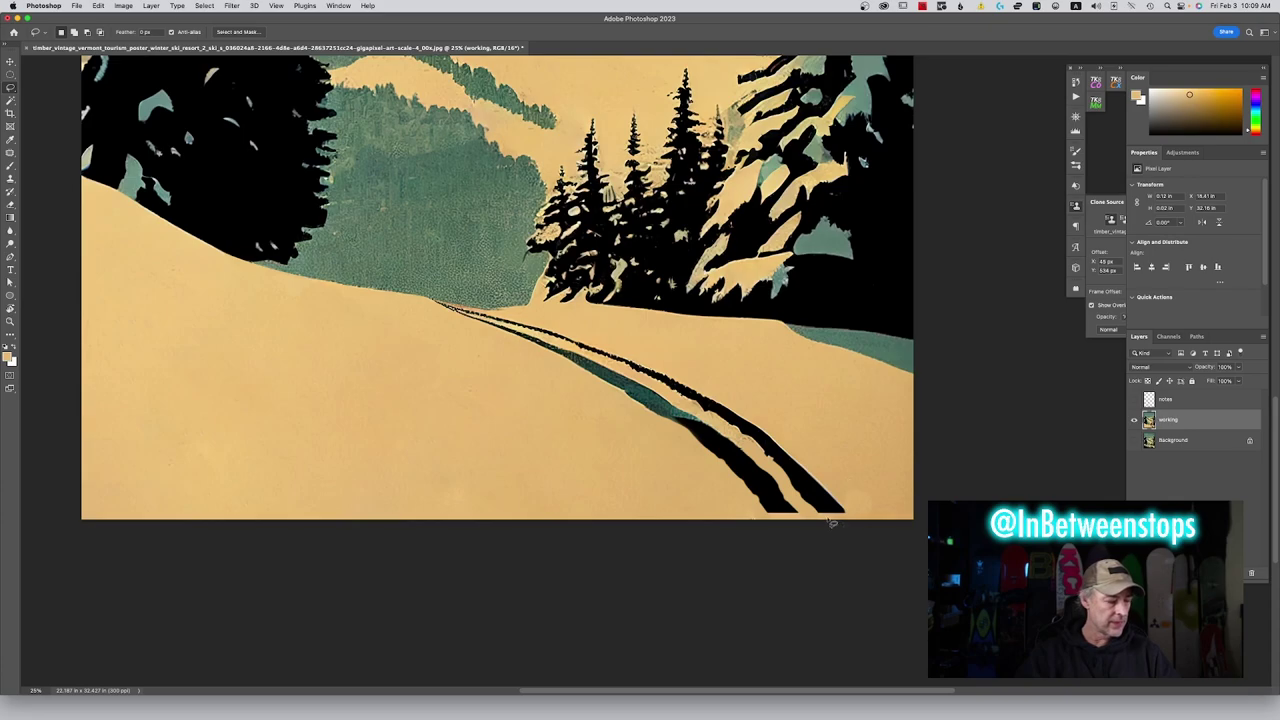
{"action": "left_click_drag", "start_coordinate": [829, 521], "coordinate": [829, 519]}
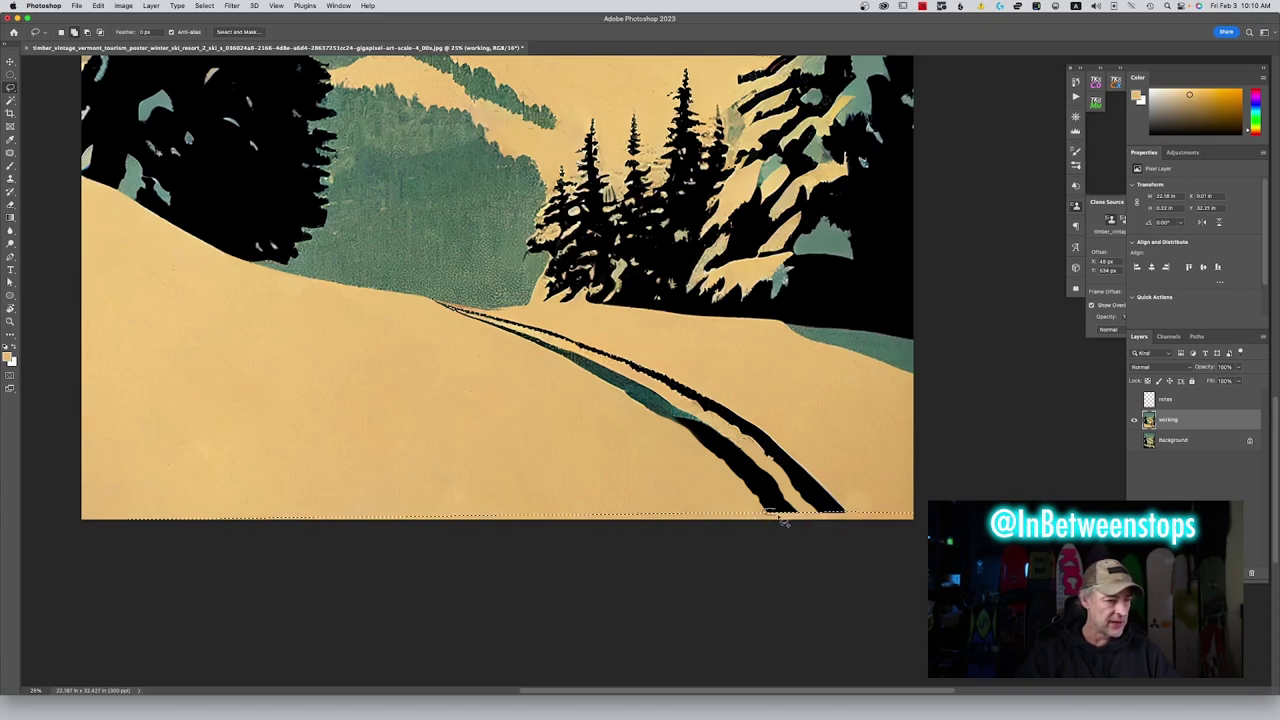
{"action": "left_click_drag", "start_coordinate": [775, 511], "coordinate": [850, 531]}
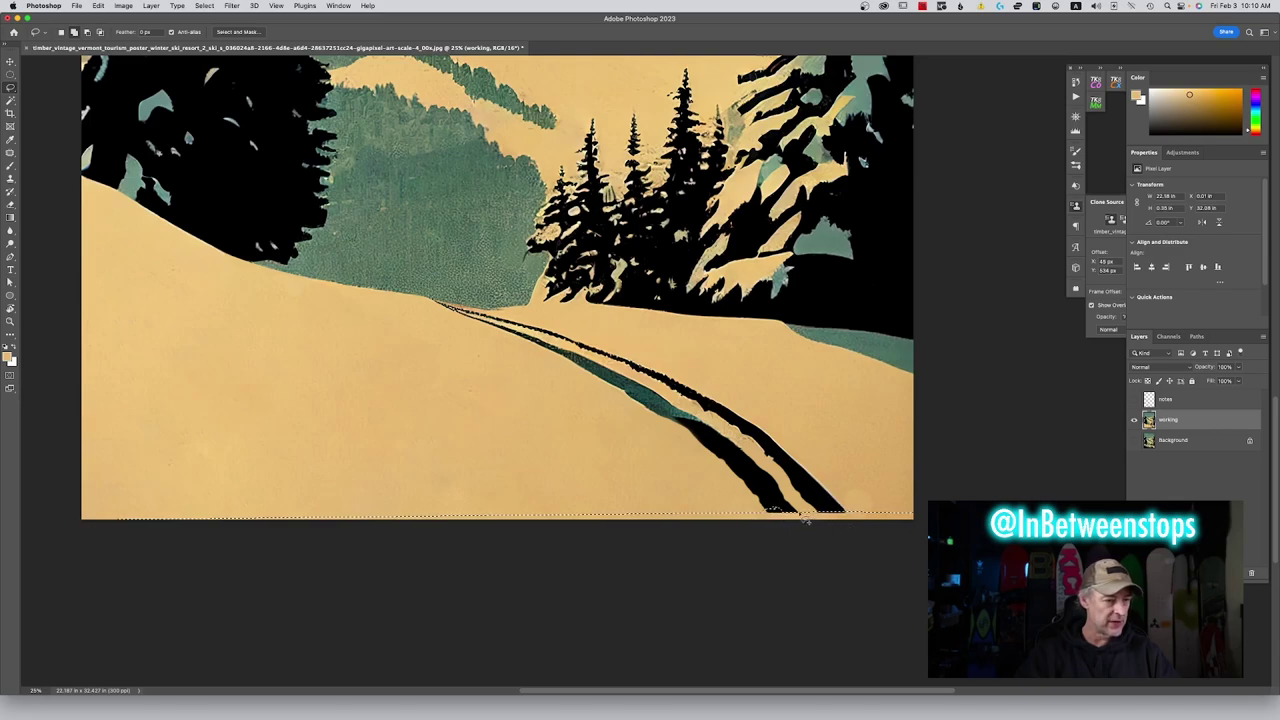
{"action": "left_click_drag", "start_coordinate": [780, 511], "coordinate": [878, 511]}
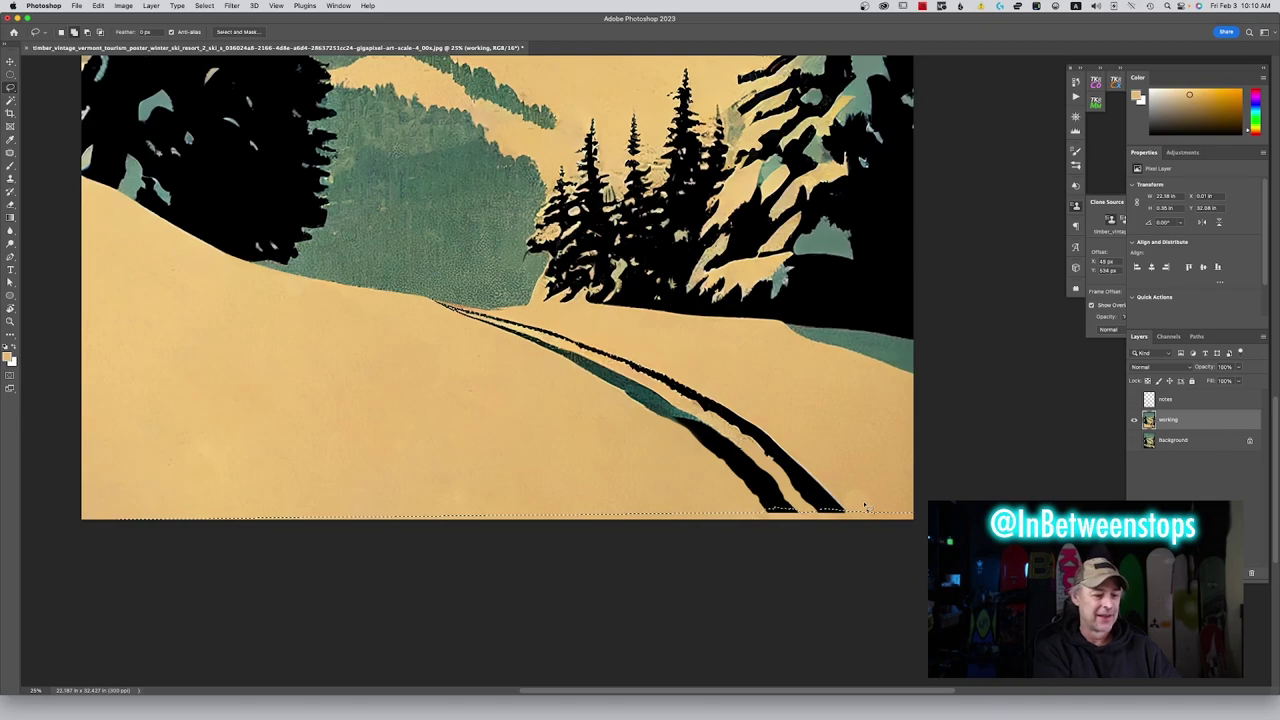
{"action": "key", "text": "shift+BackSpace"}
{"action": "key", "text": "Return"}
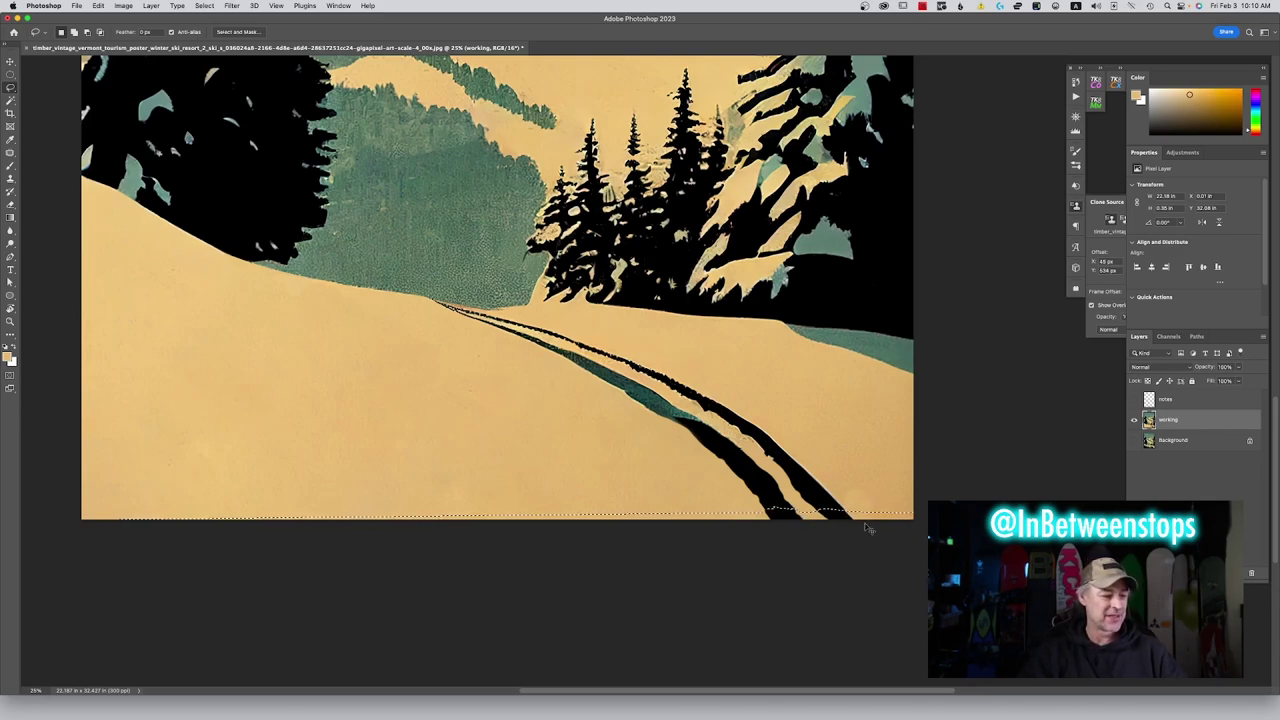
Deselect, then Magic Wand-select the lower and upper black ski tracks plus the teal shadow between them
{"action": "key", "text": "ctrl+d"}
{"action": "left_click", "coordinate": [10, 100]}
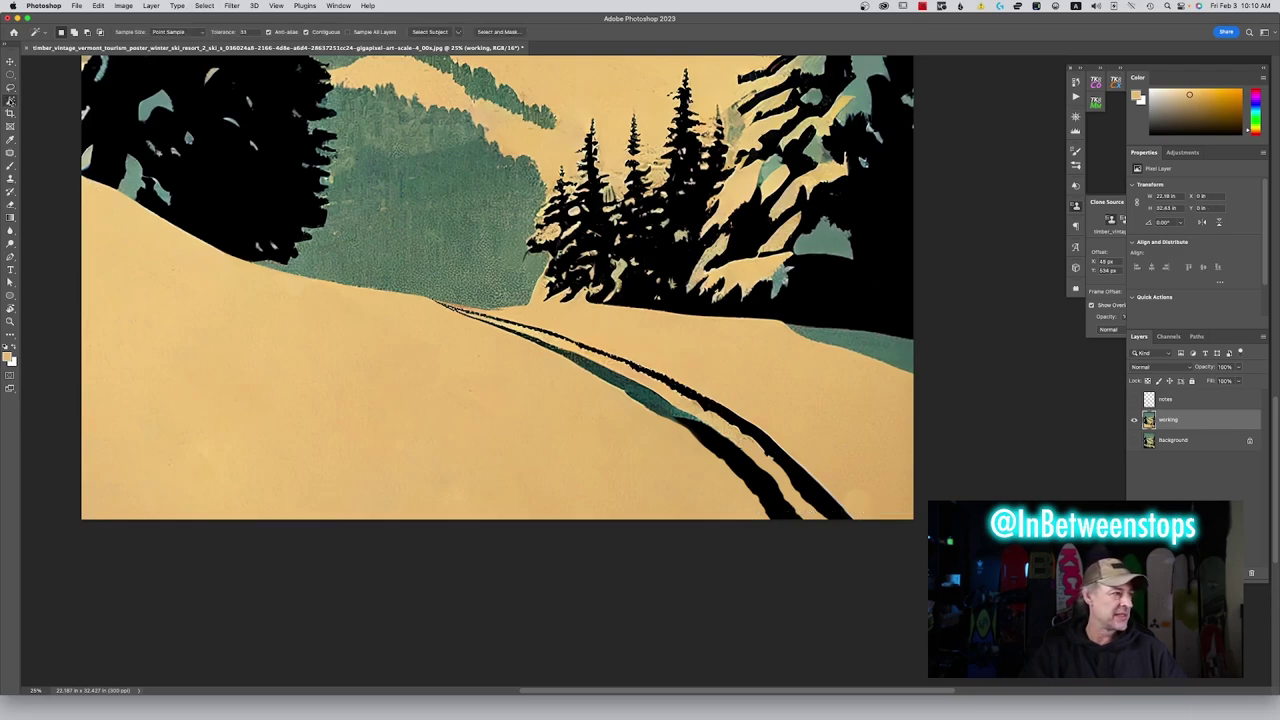
{"action": "left_click", "coordinate": [722, 447]}
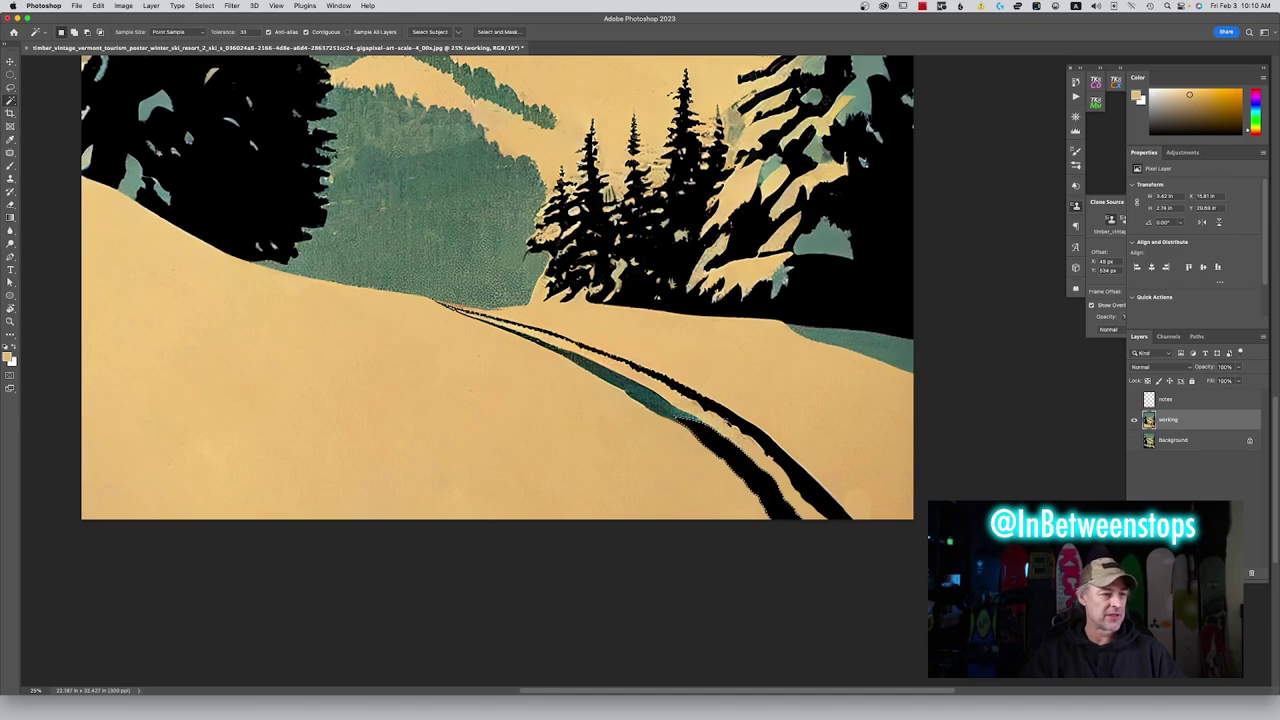
{"action": "left_click", "coordinate": [658, 374], "text": "shift"}
{"action": "left_click", "coordinate": [678, 420], "text": "shift"}
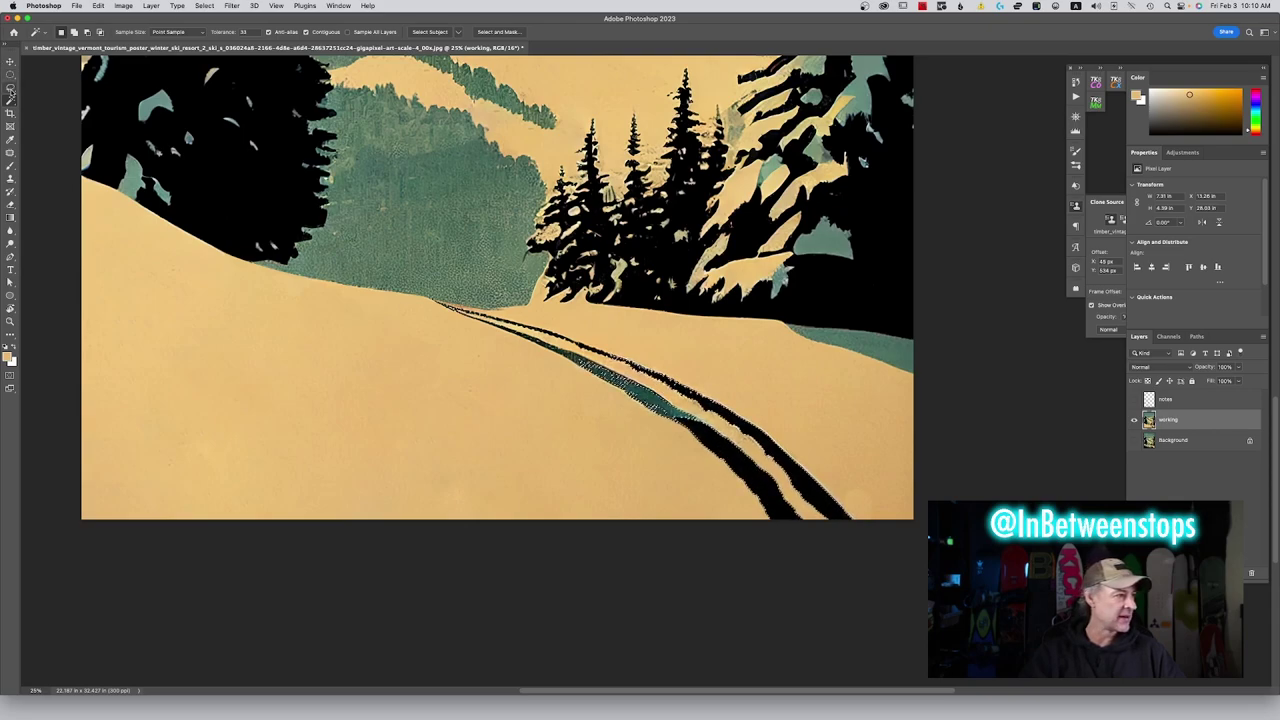
{"action": "left_click", "coordinate": [10, 178]}
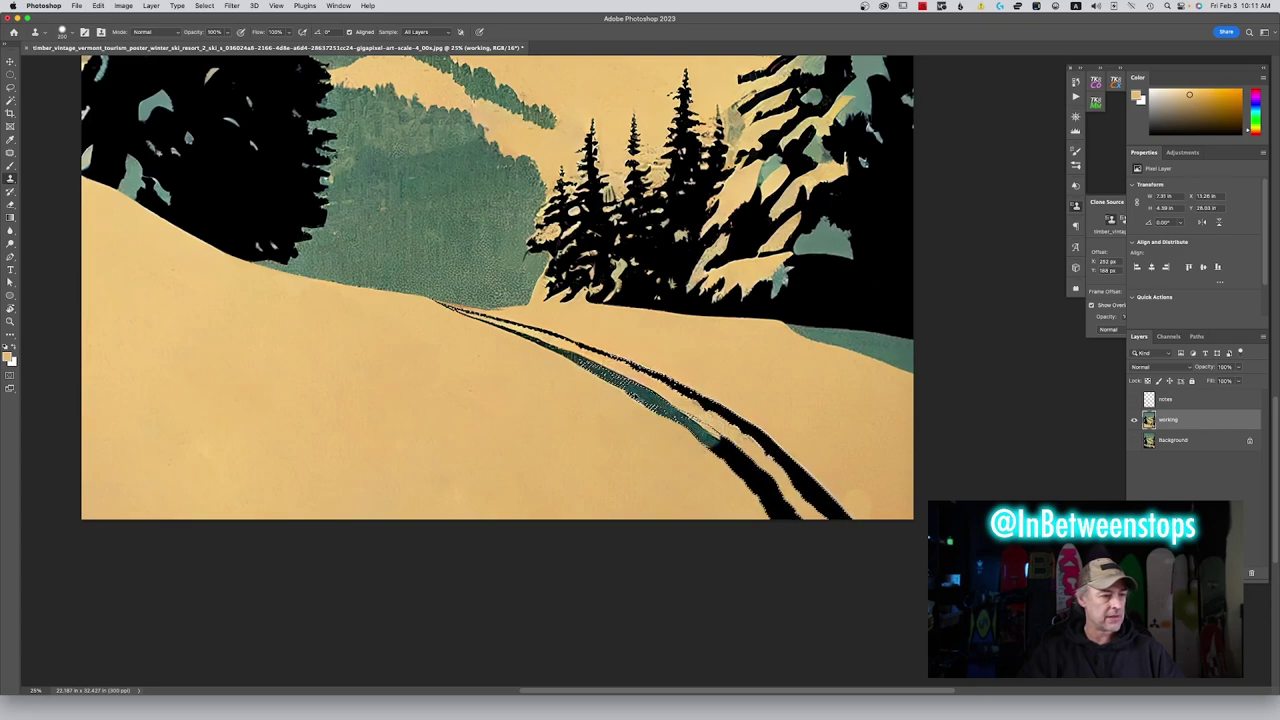
Clone texture along the ski track and over the end of the teal strip
{"action": "left_click_drag", "start_coordinate": [706, 434], "coordinate": [728, 448]}
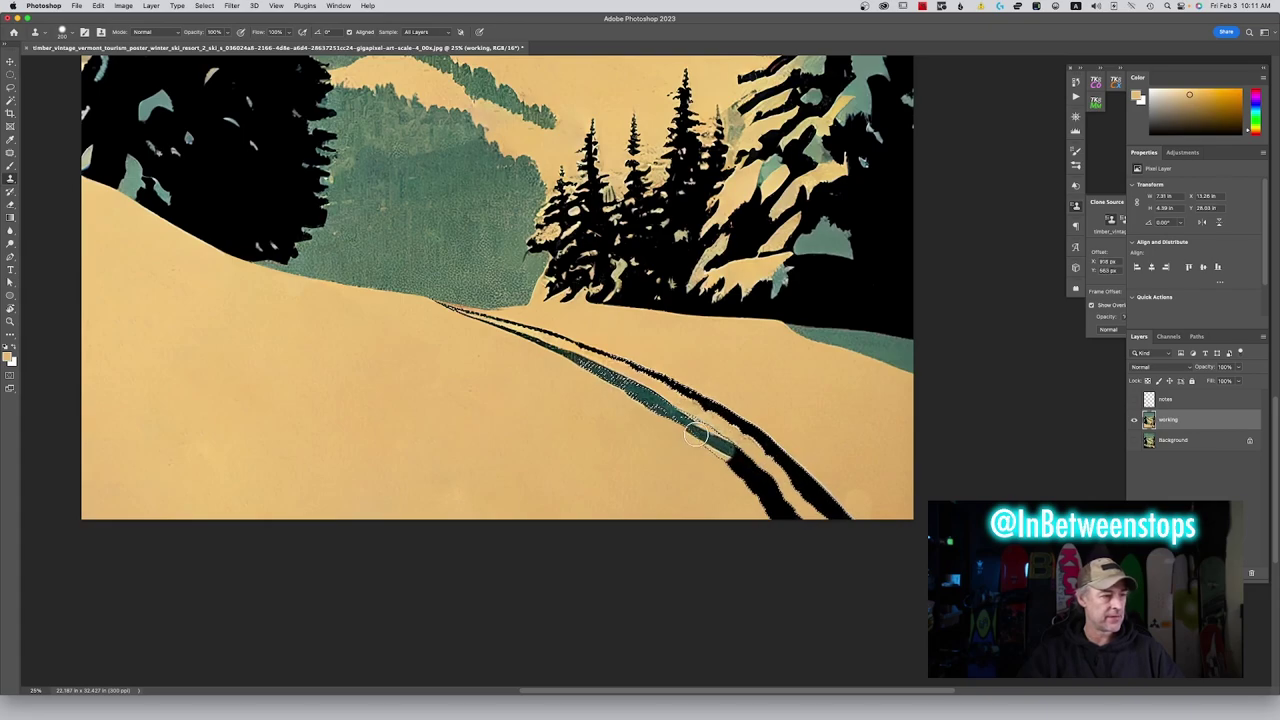
{"action": "left_click_drag", "start_coordinate": [708, 447], "coordinate": [700, 434]}
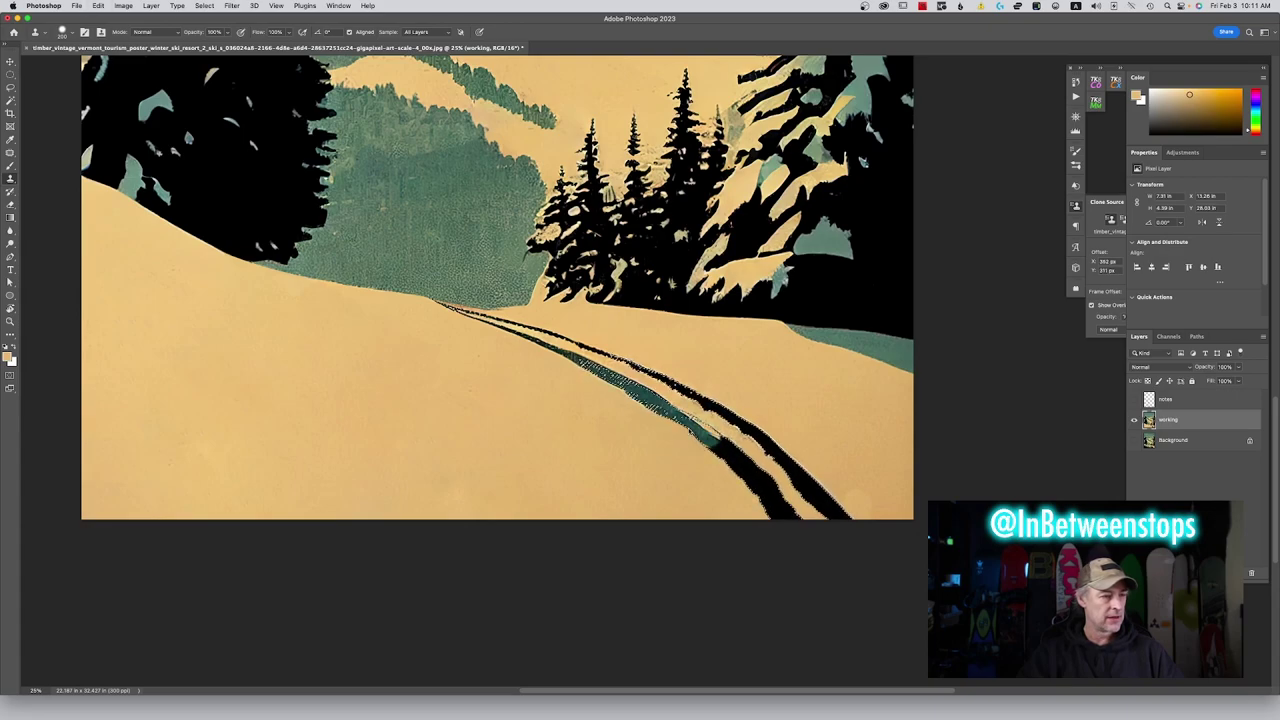
{"action": "left_click_drag", "start_coordinate": [704, 434], "coordinate": [708, 438]}
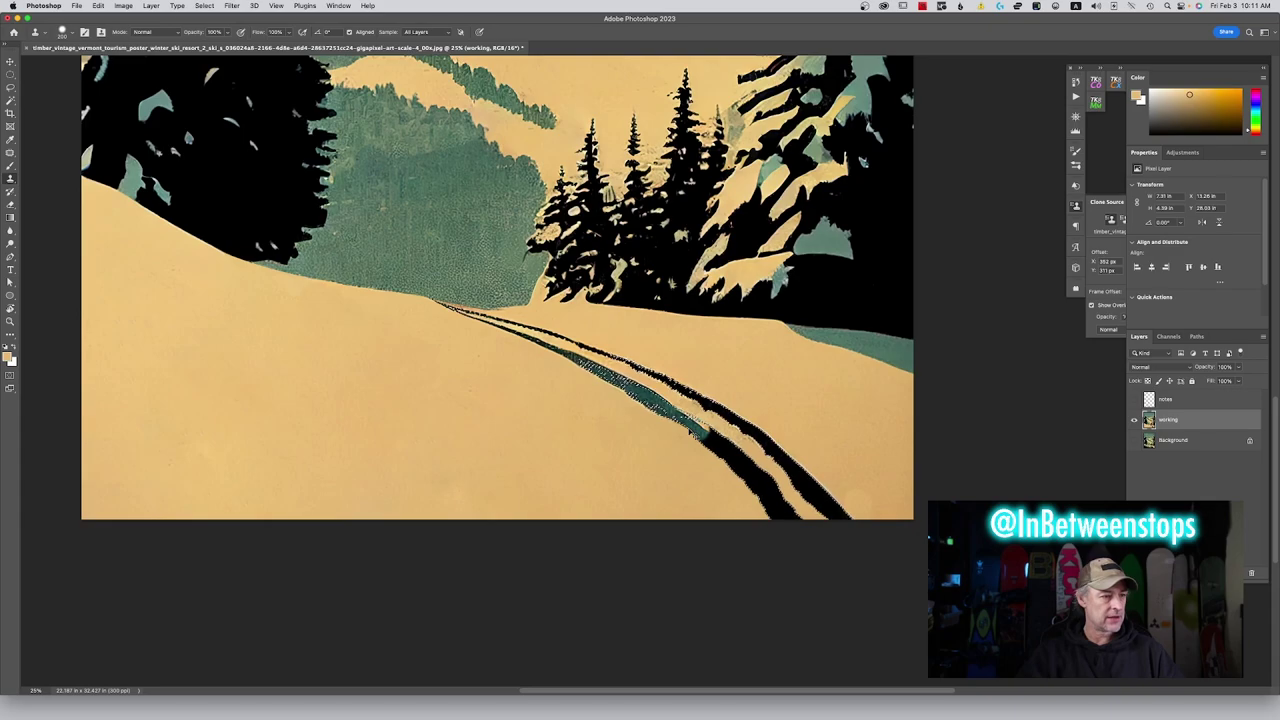
Resample the teal hillside and repaint the track at 60%, then 80% clone opacity
{"action": "left_click", "coordinate": [400, 209], "text": "alt"}
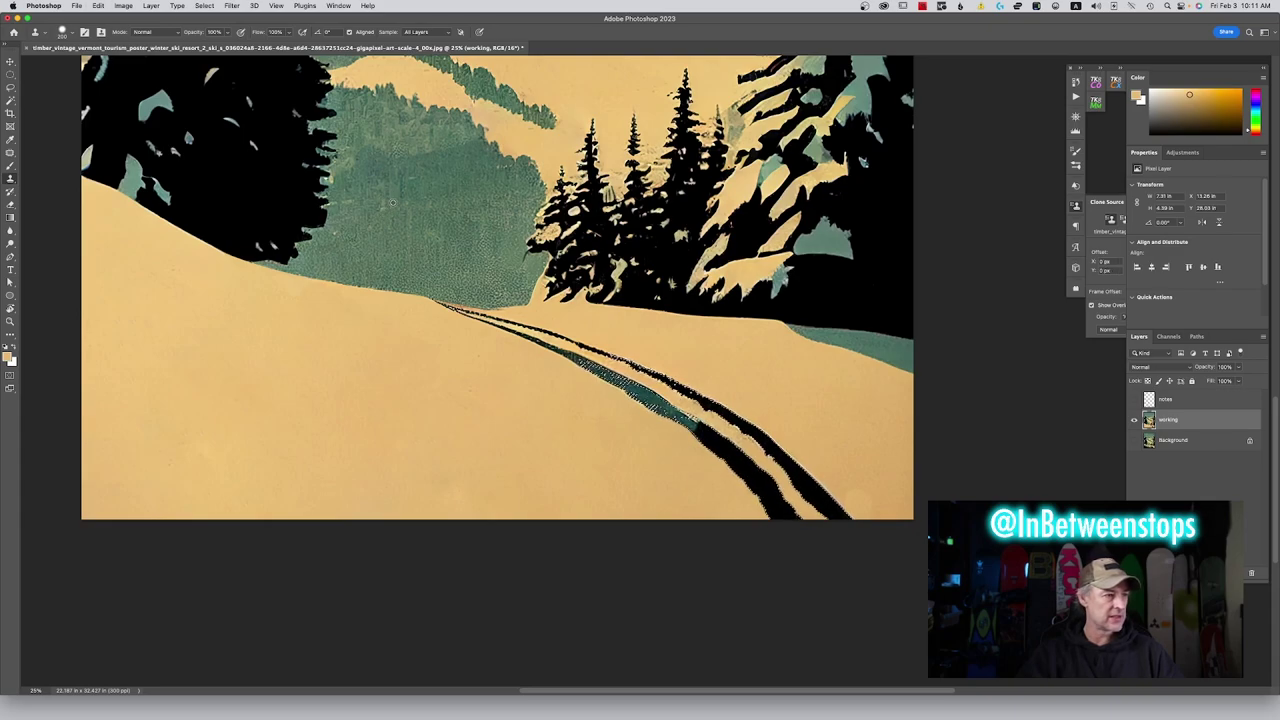
{"action": "key", "text": "6"}
{"action": "left_click_drag", "start_coordinate": [528, 334], "coordinate": [695, 428]}
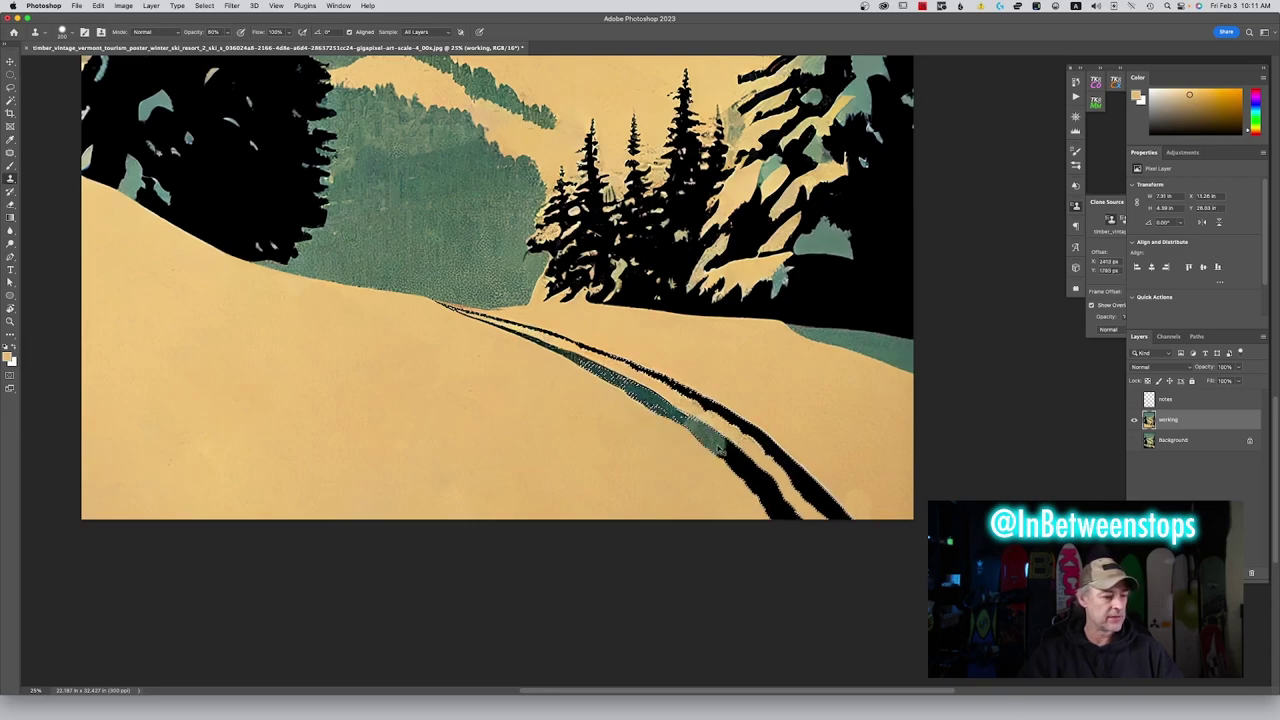
{"action": "key", "text": "8"}
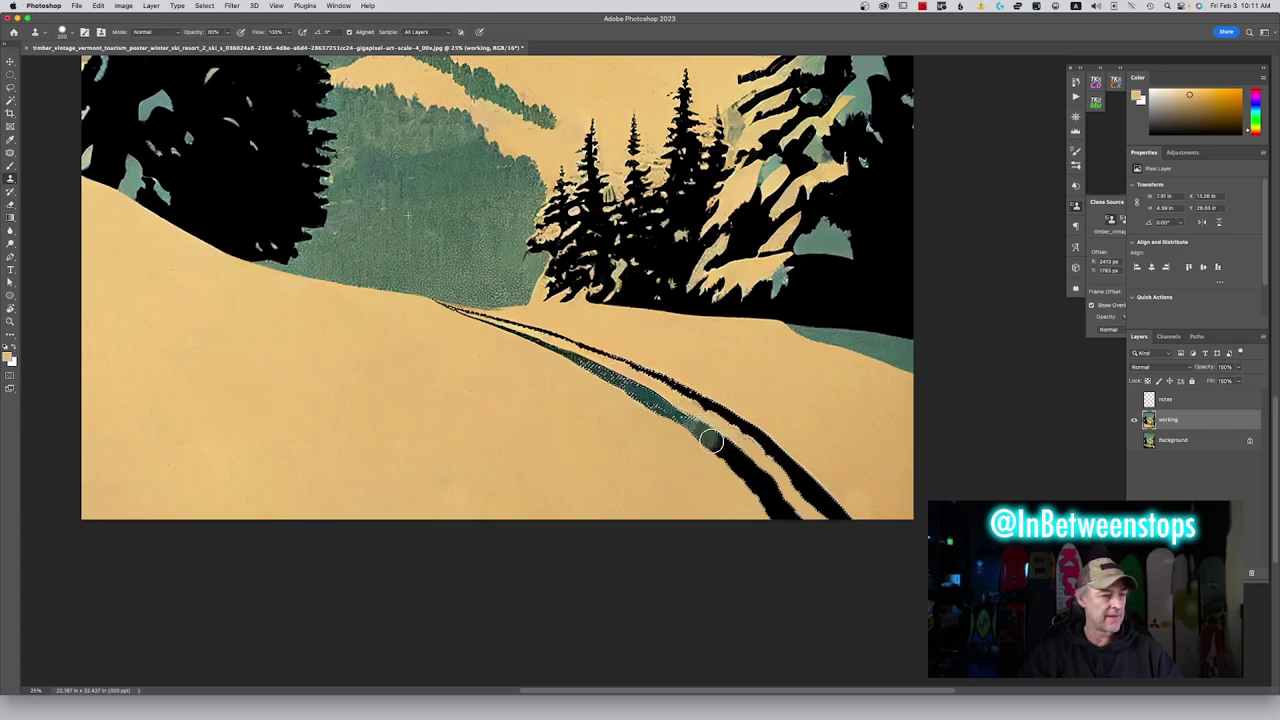
{"action": "left_click_drag", "start_coordinate": [703, 433], "coordinate": [748, 481]}
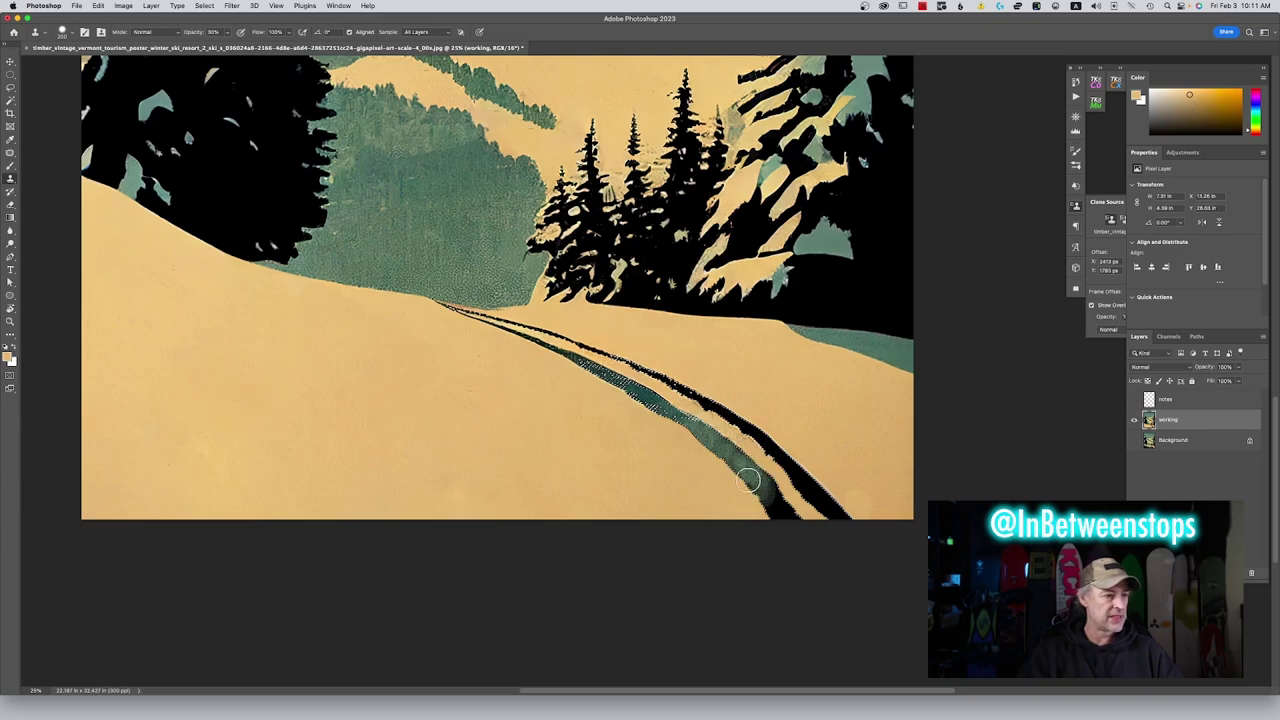
{"action": "mouse_move", "coordinate": [660, 408]}
{"action": "left_mouse_down"}
{"action": "mouse_move", "coordinate": [809, 511]}
{"action": "mouse_move", "coordinate": [766, 475]}
{"action": "mouse_move", "coordinate": [772, 507]}
{"action": "mouse_move", "coordinate": [574, 371]}
{"action": "mouse_move", "coordinate": [781, 500]}
{"action": "left_mouse_up"}
Clone over the lower track tips and whitish blemish, then add an empty layer above working
{"action": "left_click", "coordinate": [573, 370], "text": "alt"}
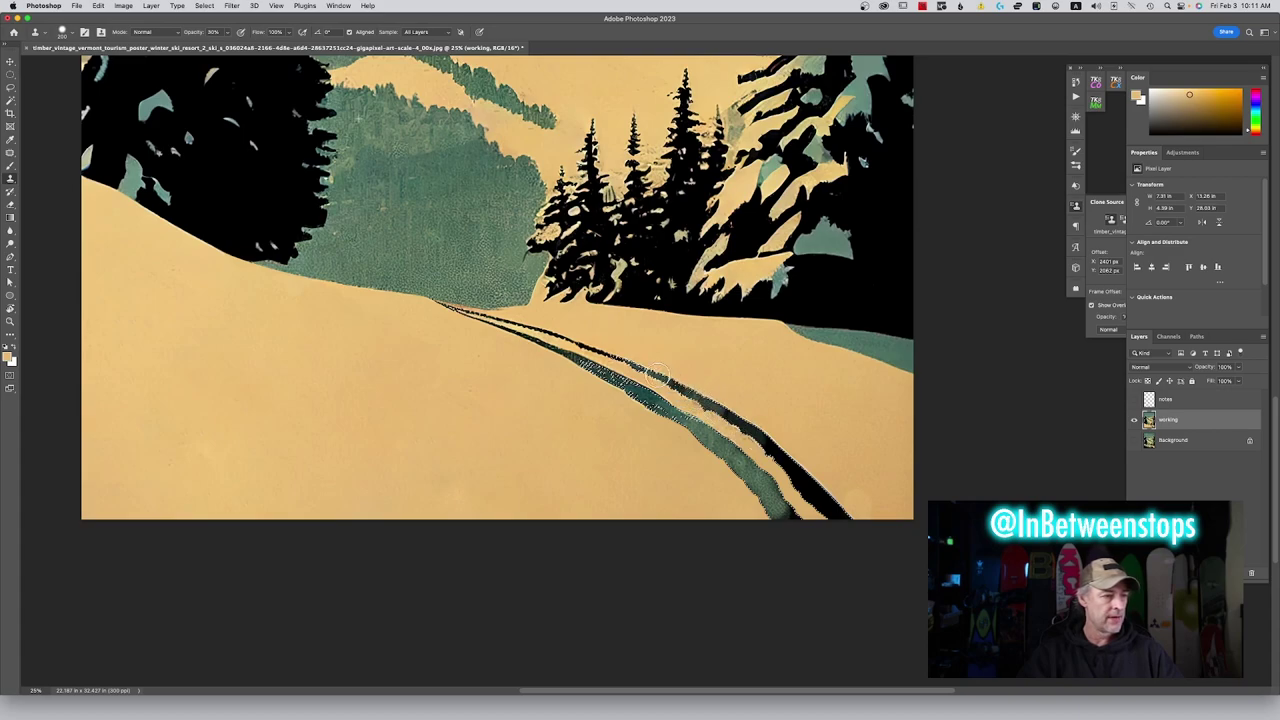
{"action": "mouse_move", "coordinate": [671, 380]}
{"action": "left_mouse_down"}
{"action": "mouse_move", "coordinate": [756, 430]}
{"action": "mouse_move", "coordinate": [771, 444]}
{"action": "mouse_move", "coordinate": [731, 415]}
{"action": "mouse_move", "coordinate": [784, 462]}
{"action": "mouse_move", "coordinate": [717, 403]}
{"action": "mouse_move", "coordinate": [795, 479]}
{"action": "mouse_move", "coordinate": [767, 437]}
{"action": "left_mouse_up"}
{"action": "left_click_drag", "start_coordinate": [829, 492], "coordinate": [831, 494]}
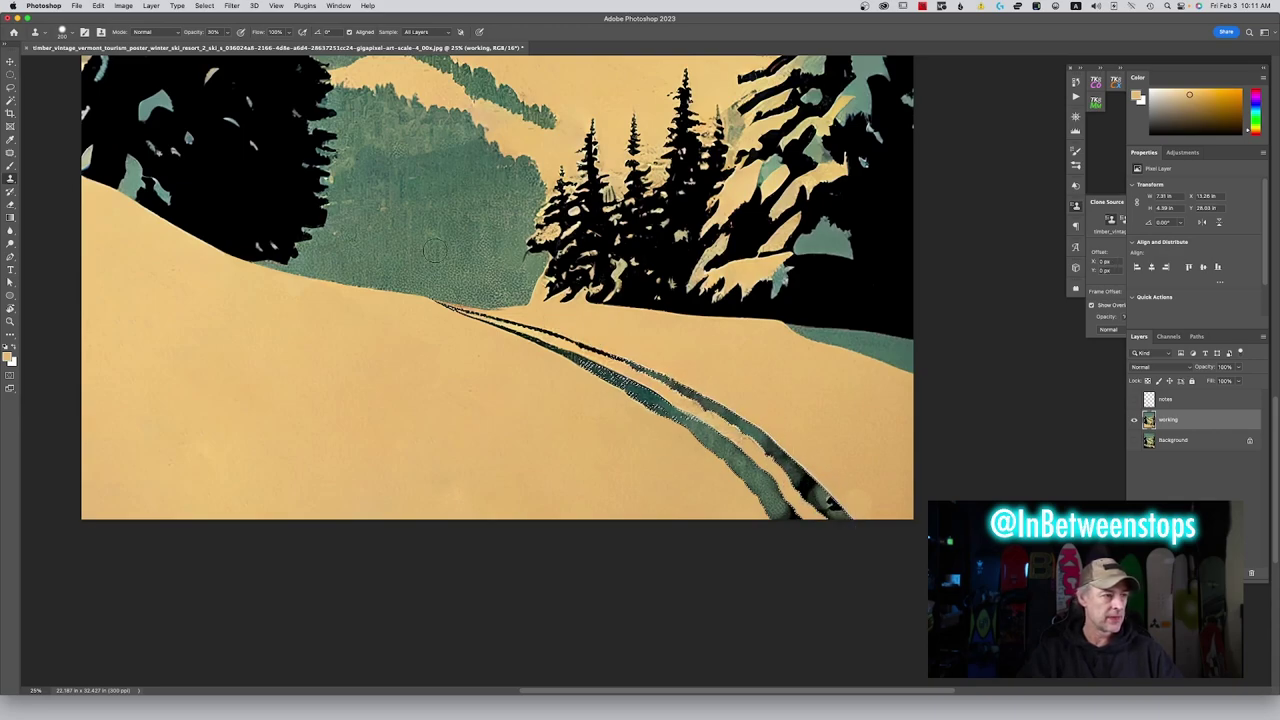
{"action": "mouse_move", "coordinate": [811, 491]}
{"action": "left_mouse_down"}
{"action": "mouse_move", "coordinate": [781, 447]}
{"action": "mouse_move", "coordinate": [779, 458]}
{"action": "mouse_move", "coordinate": [740, 431]}
{"action": "mouse_move", "coordinate": [788, 514]}
{"action": "mouse_move", "coordinate": [805, 523]}
{"action": "mouse_move", "coordinate": [765, 439]}
{"action": "mouse_move", "coordinate": [663, 402]}
{"action": "mouse_move", "coordinate": [596, 424]}
{"action": "mouse_move", "coordinate": [610, 430]}
{"action": "mouse_move", "coordinate": [639, 402]}
{"action": "mouse_move", "coordinate": [854, 447]}
{"action": "mouse_move", "coordinate": [843, 494]}
{"action": "left_mouse_up"}
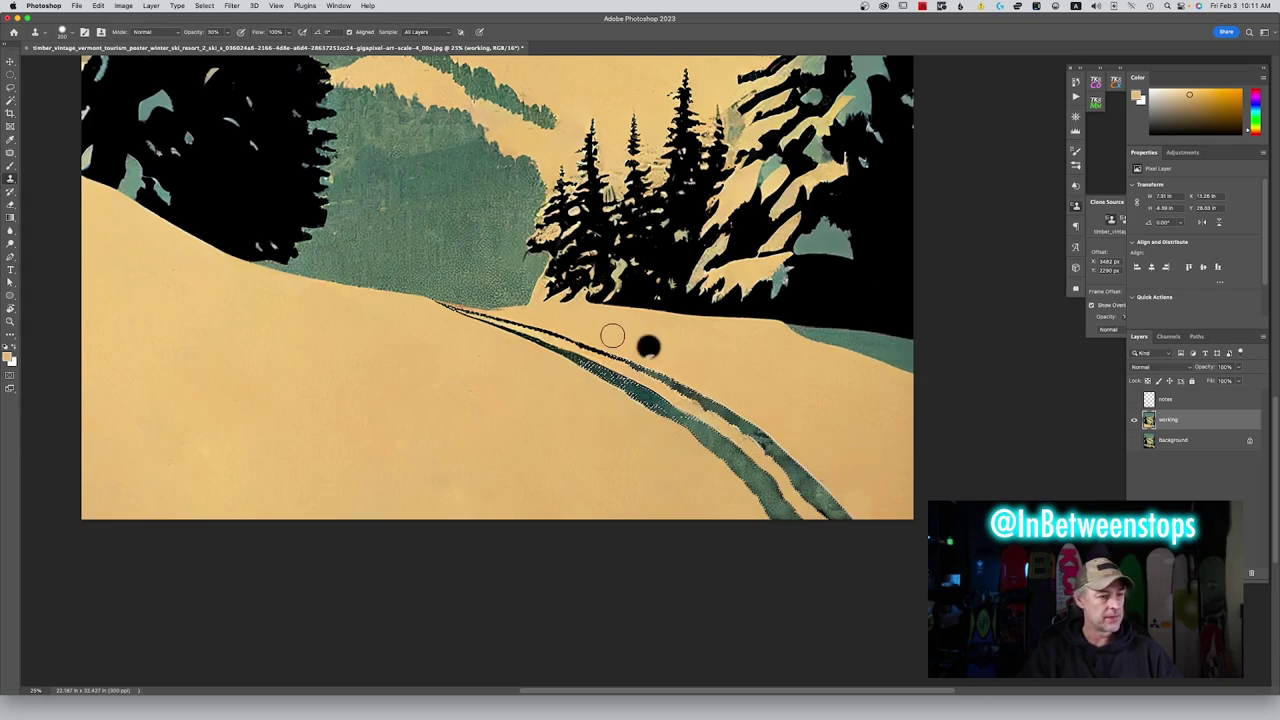
{"action": "left_click", "coordinate": [433, 241], "text": "alt"}
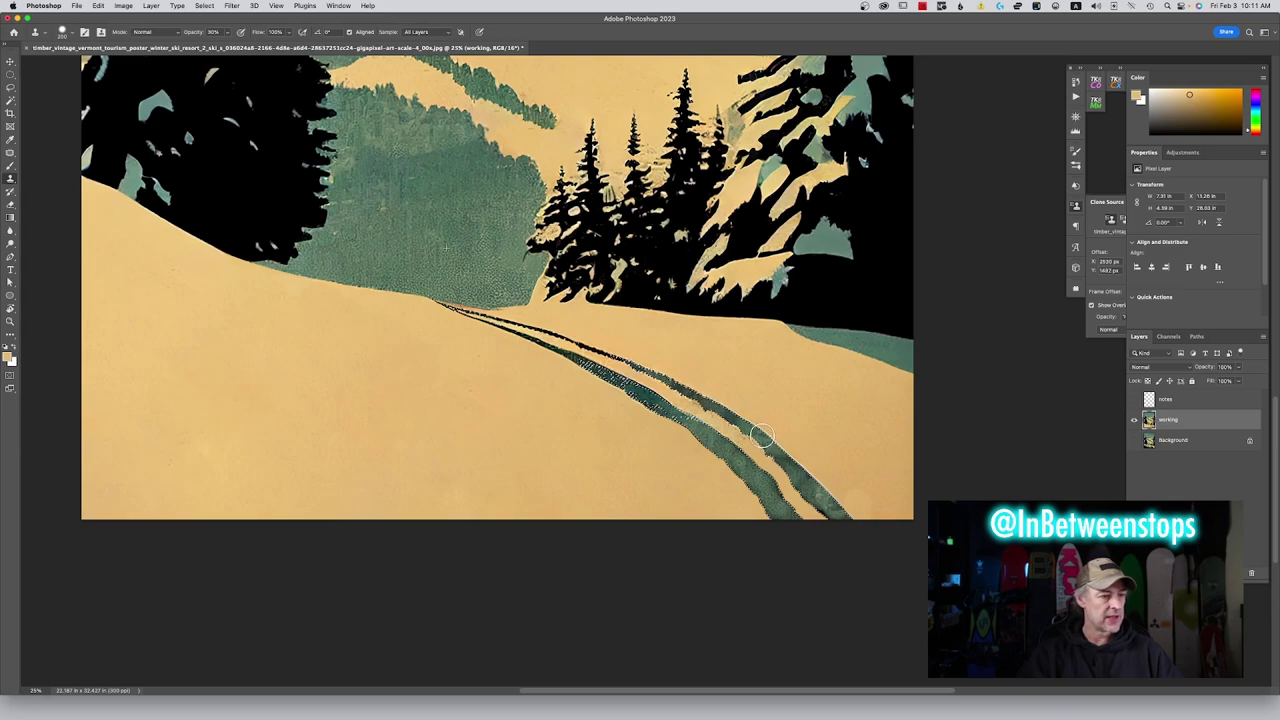
{"action": "mouse_move", "coordinate": [819, 456]}
{"action": "left_mouse_down"}
{"action": "mouse_move", "coordinate": [801, 341]}
{"action": "mouse_move", "coordinate": [881, 339]}
{"action": "left_mouse_up"}
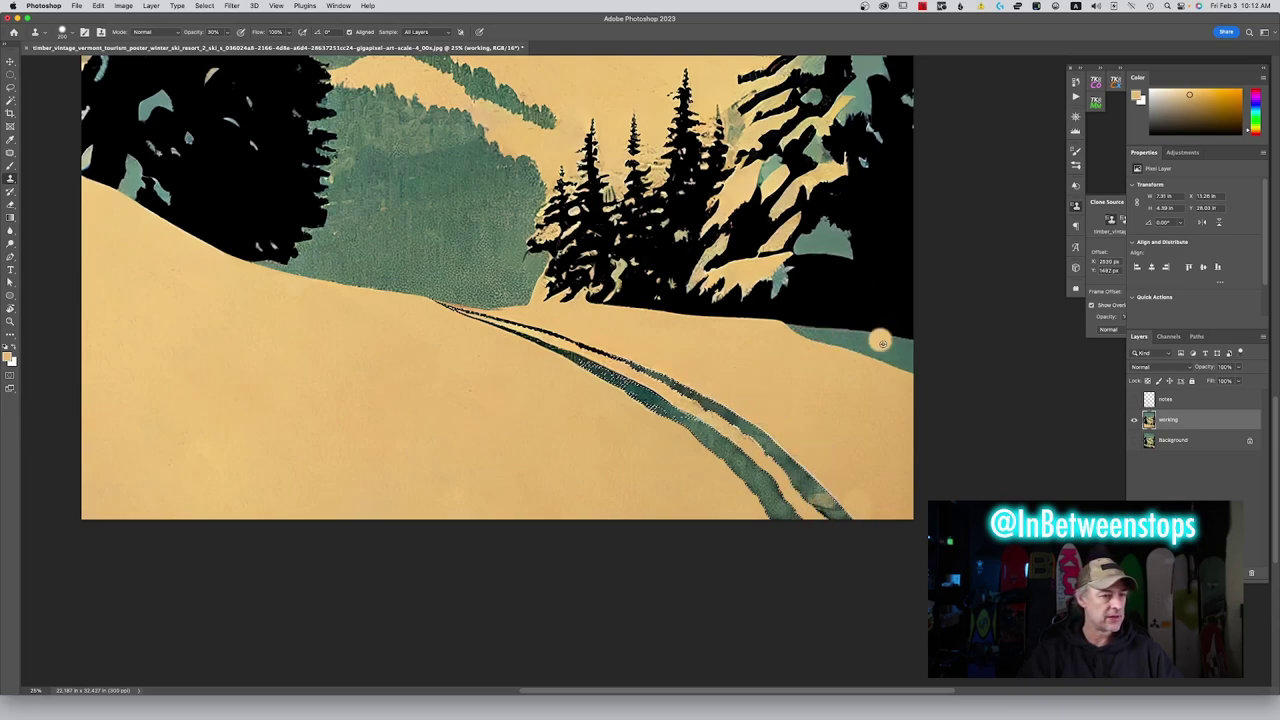
{"action": "left_click_drag", "start_coordinate": [790, 470], "coordinate": [816, 498]}
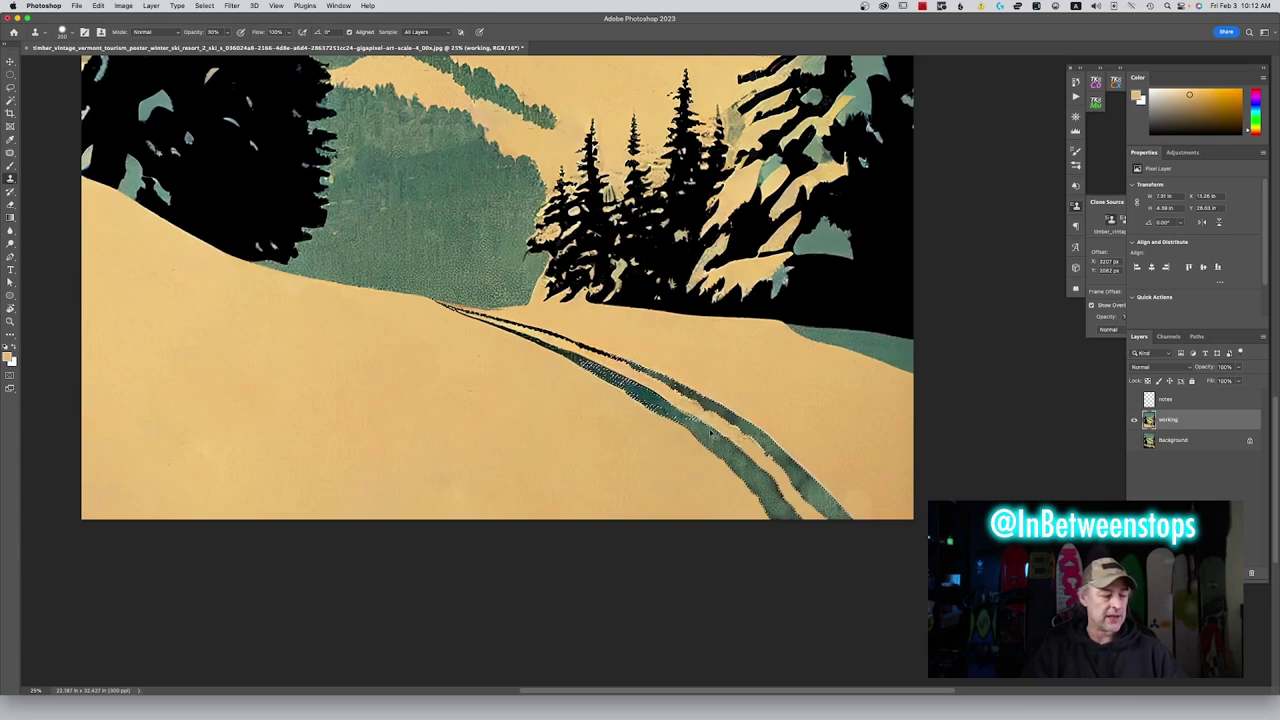
{"action": "key", "text": "super+alt+shift+n"}
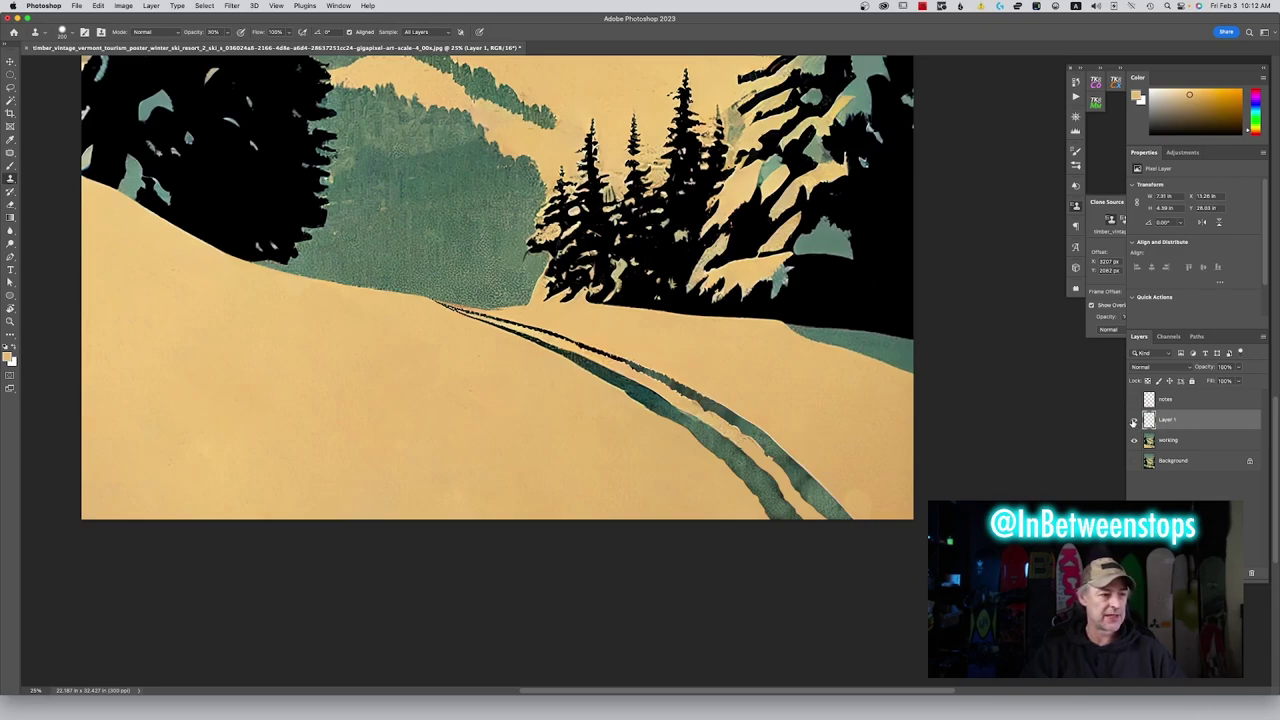
Set Layer 1 to Multiply blending at 47% opacity
{"action": "left_click", "coordinate": [1178, 368]}
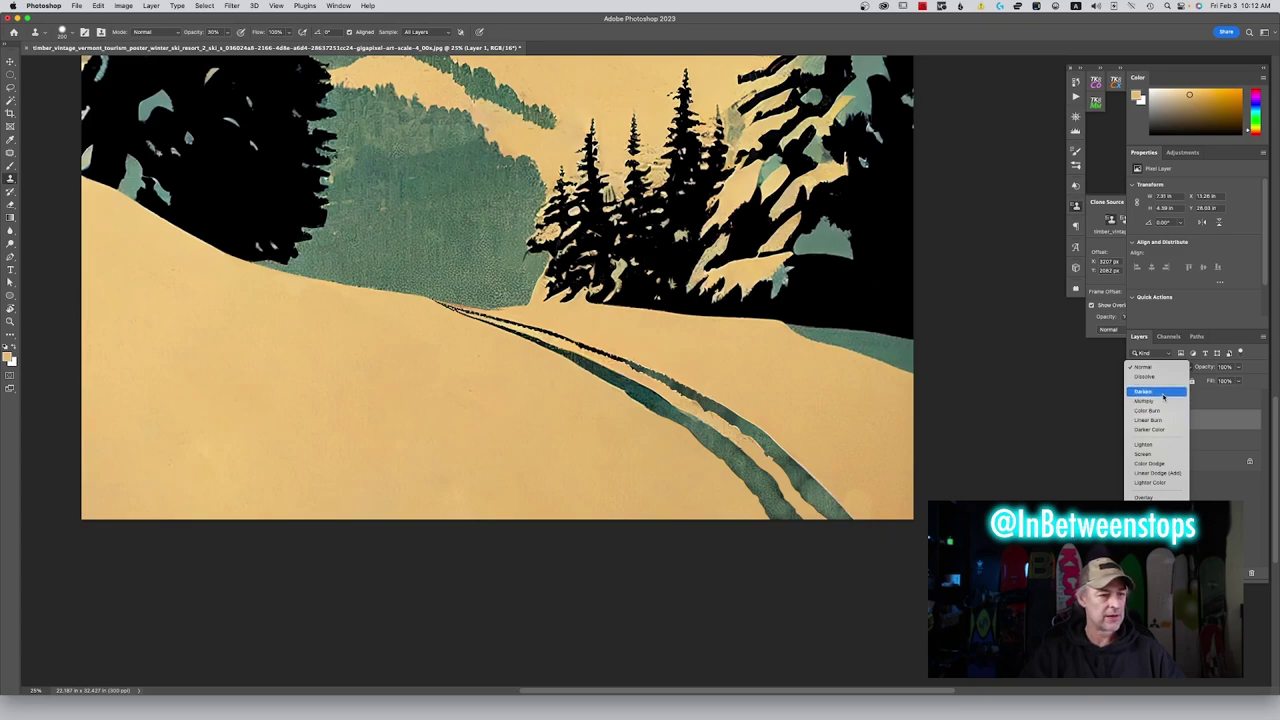
{"action": "left_click", "coordinate": [1164, 402]}
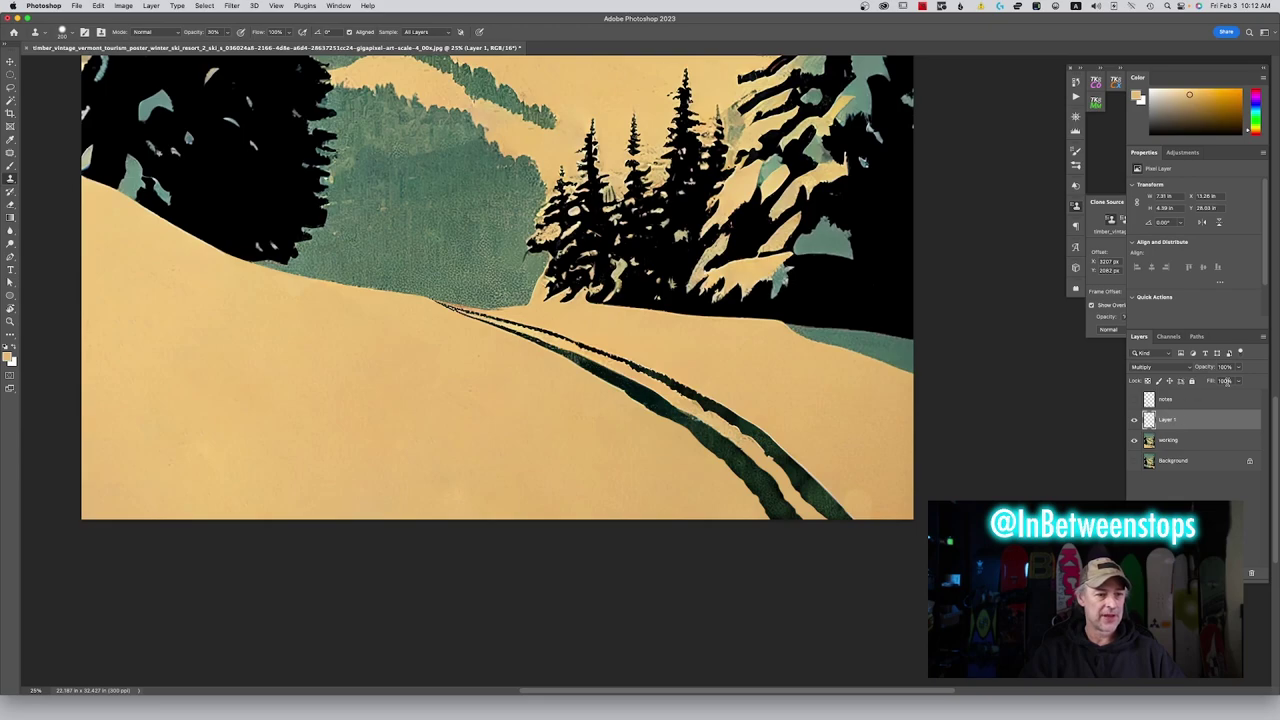
{"action": "left_click", "coordinate": [1239, 368]}
{"action": "left_click_drag", "start_coordinate": [1240, 383], "coordinate": [1214, 382]}
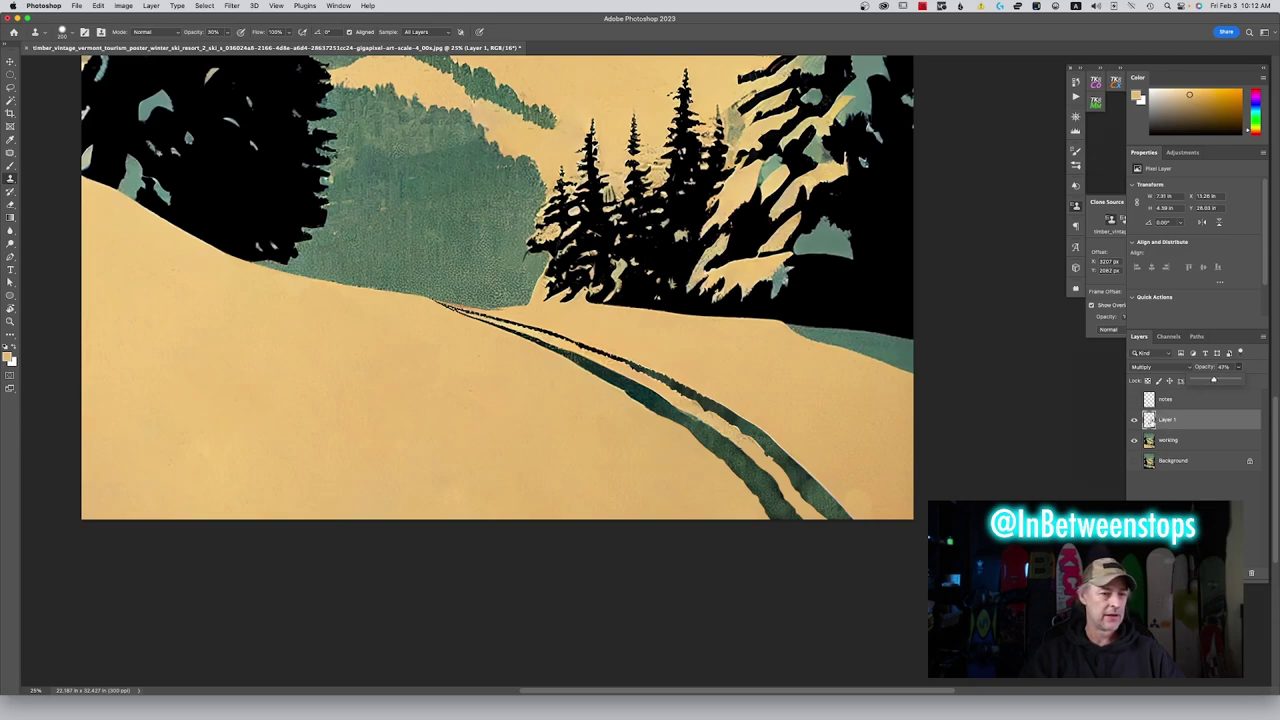
Use Select Pixels on Layer 1's thumbnail to select the ski-track pixels
{"action": "right_click", "coordinate": [1151, 421]}
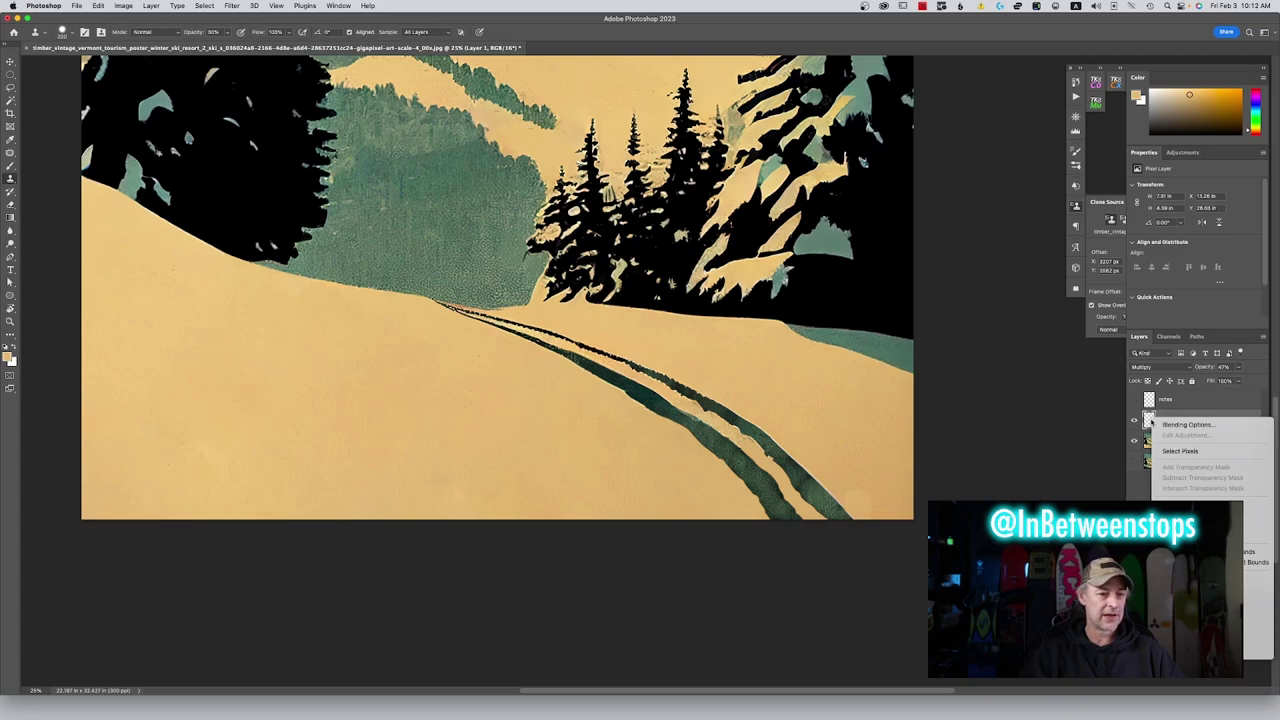
{"action": "key", "text": "Escape"}
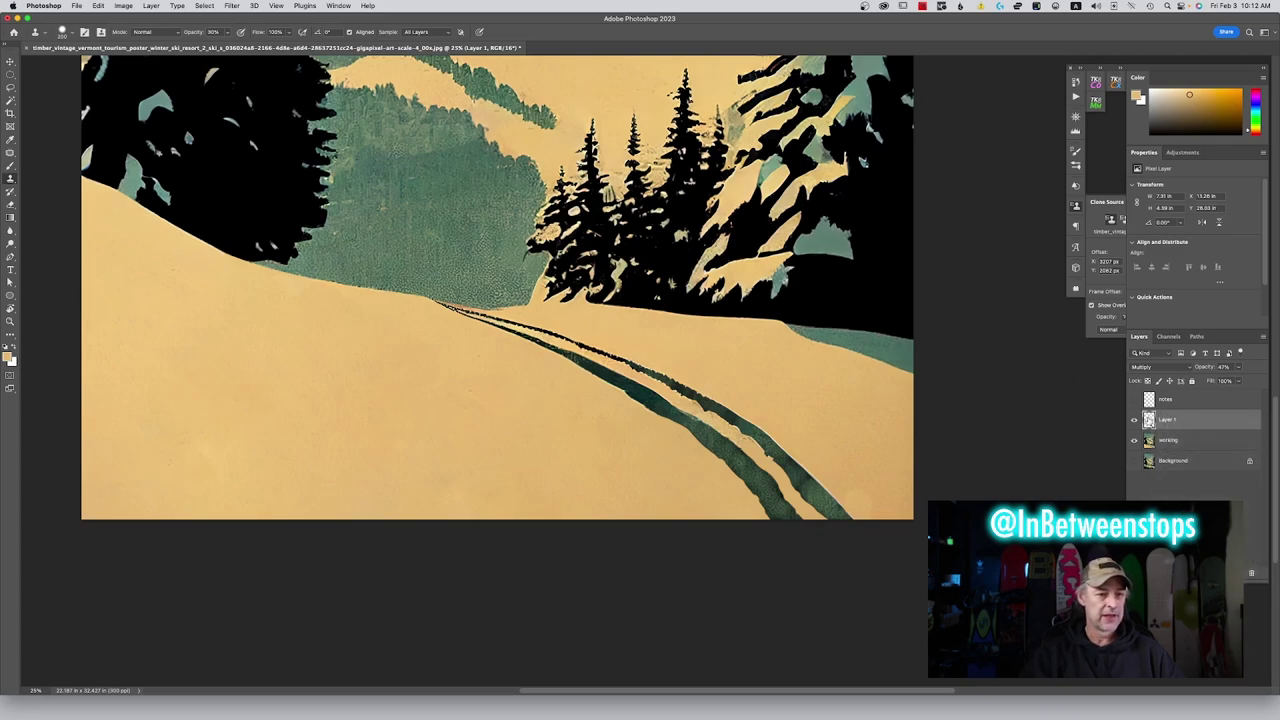
{"action": "right_click", "coordinate": [1185, 421]}
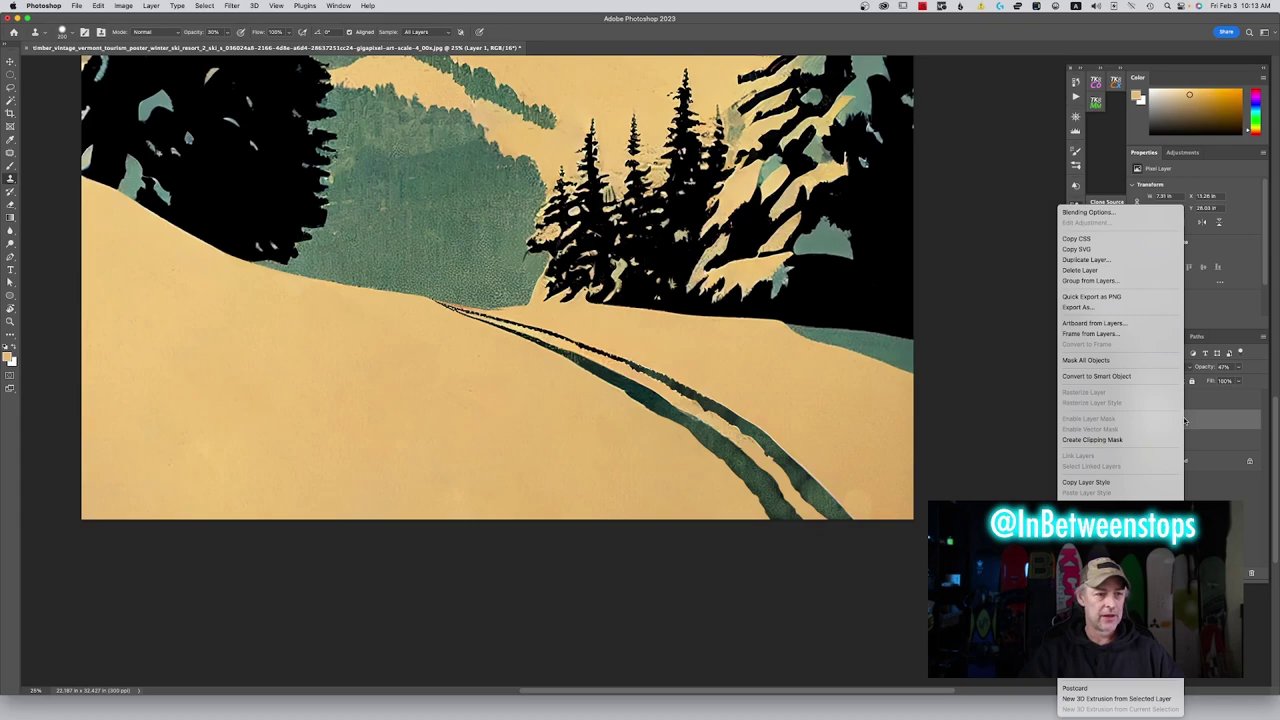
{"action": "key", "text": "Escape"}
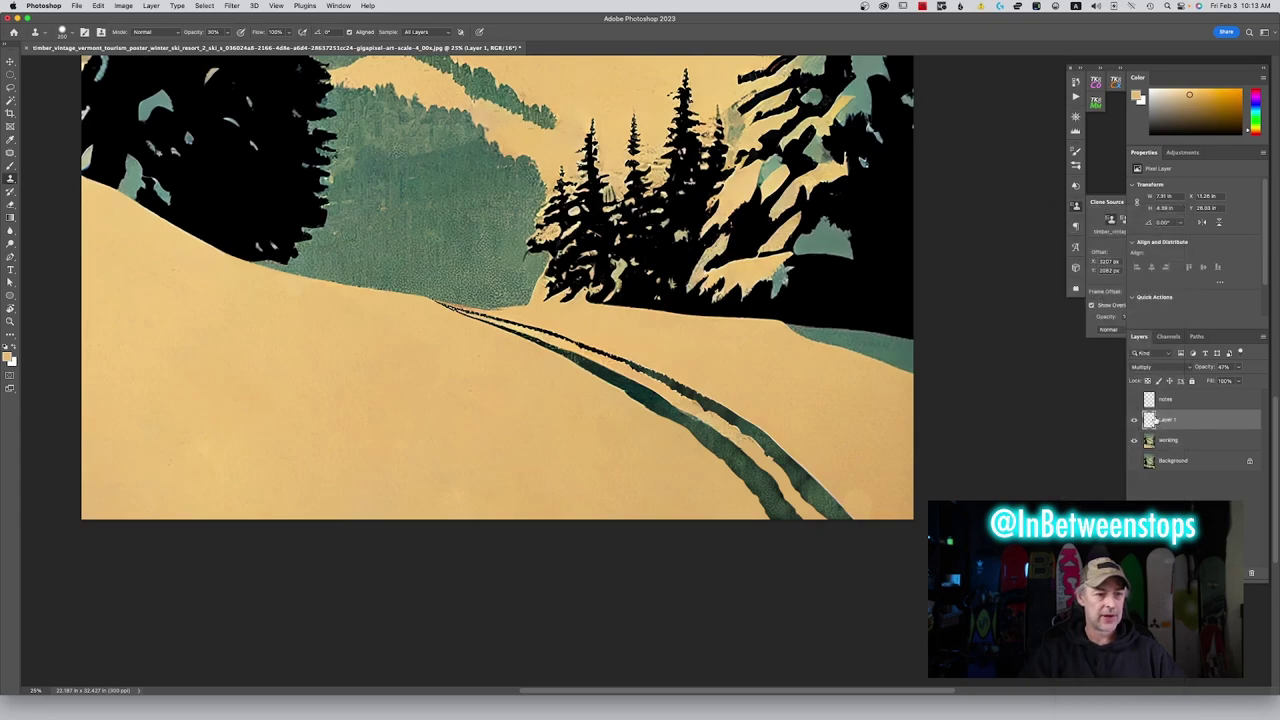
{"action": "right_click", "coordinate": [1157, 419]}
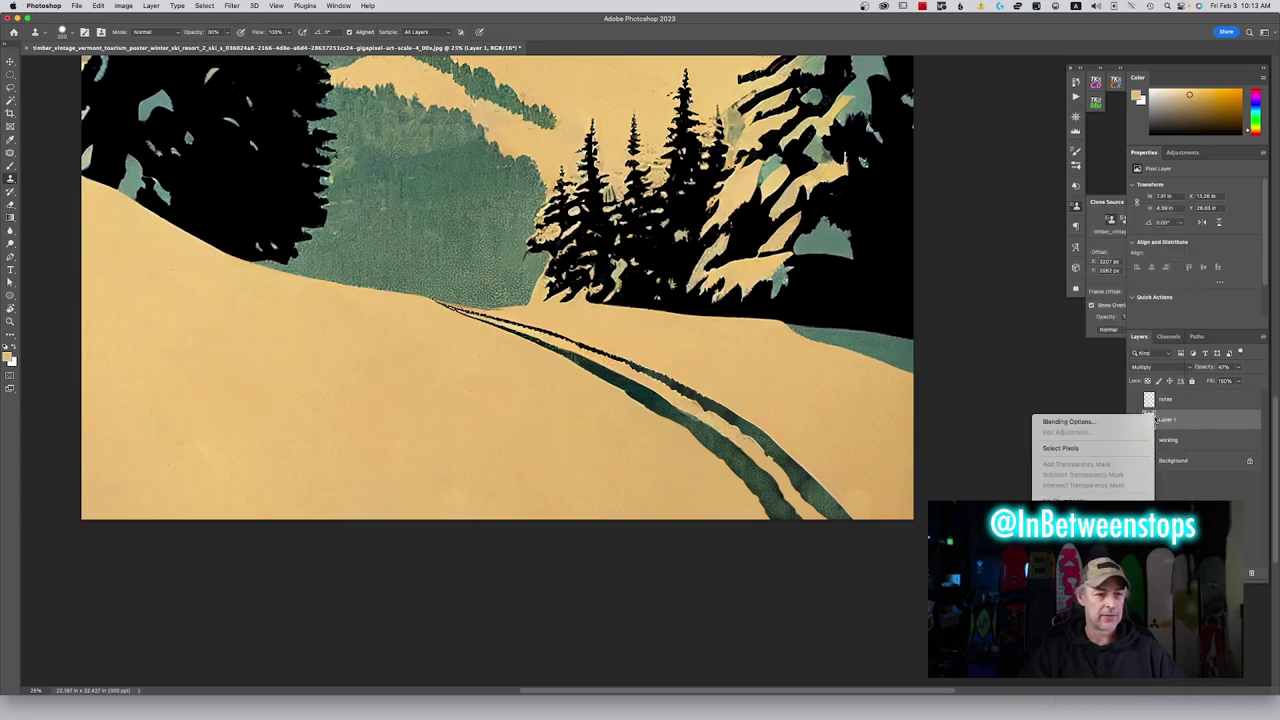
{"action": "left_click", "coordinate": [1127, 448]}
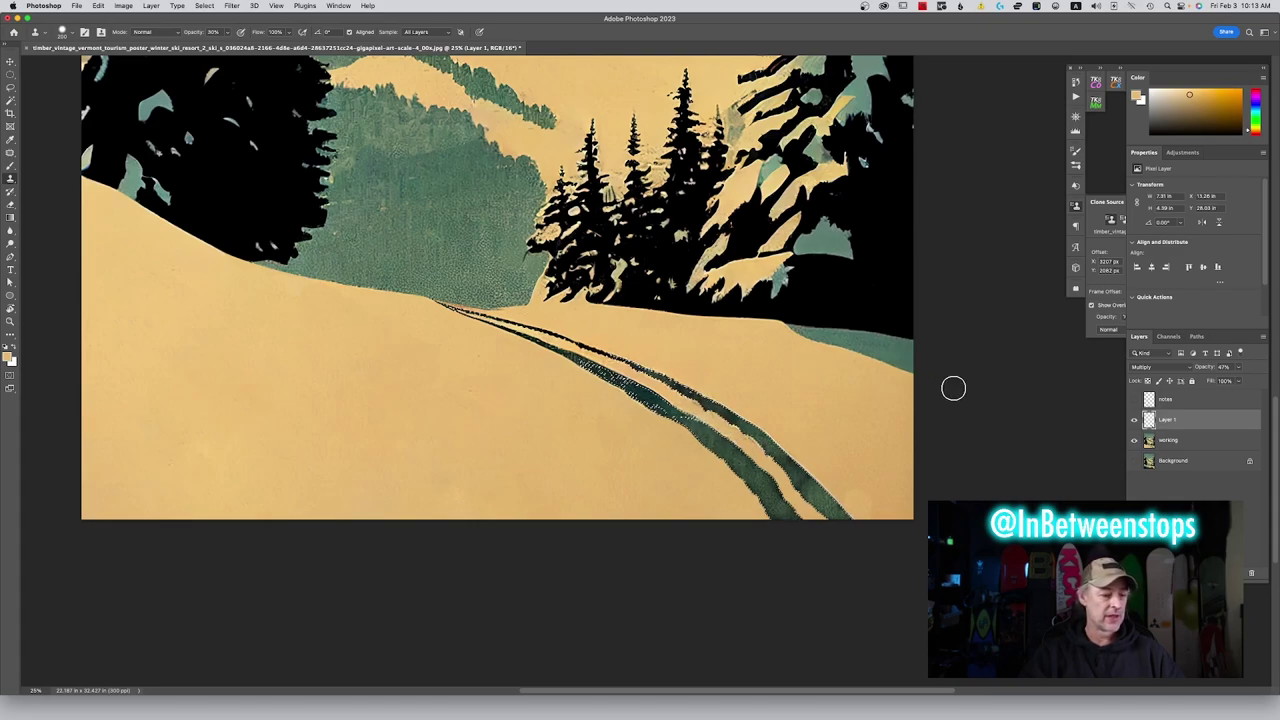
Switch to the Brush with default black and white colours and adjust its size and hardness
{"action": "key", "text": "b"}
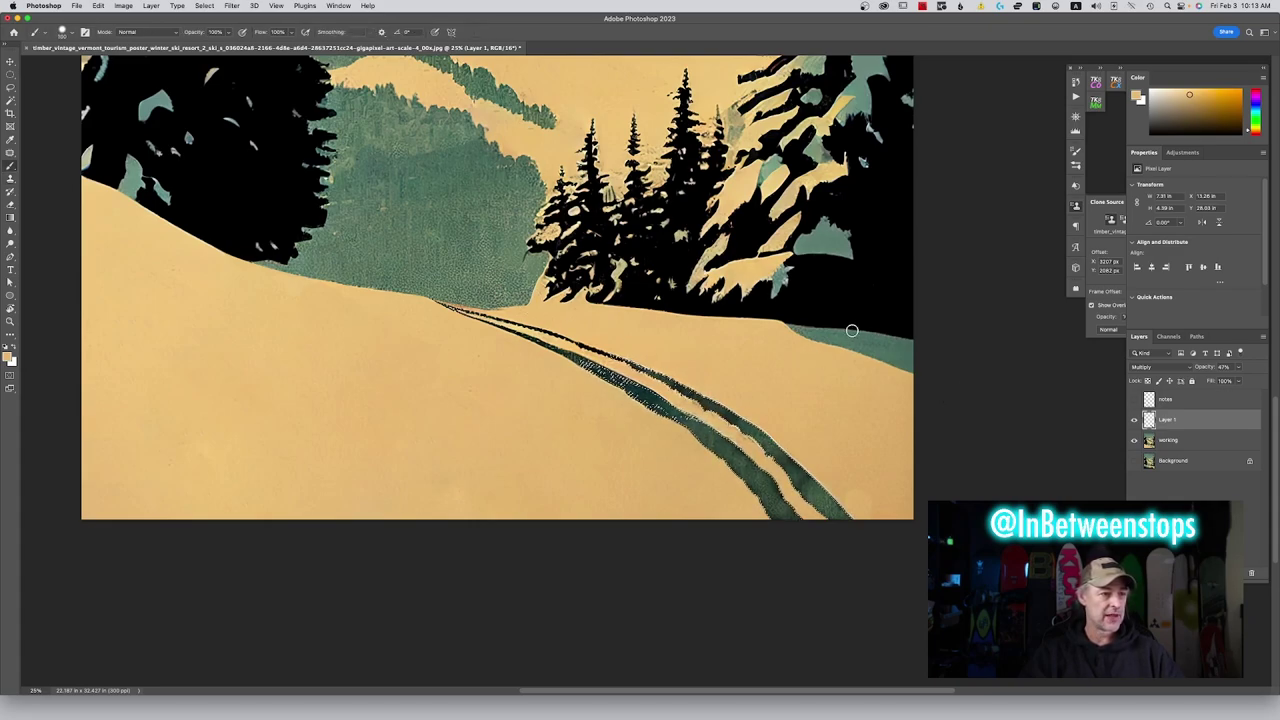
{"action": "key", "text": "d"}
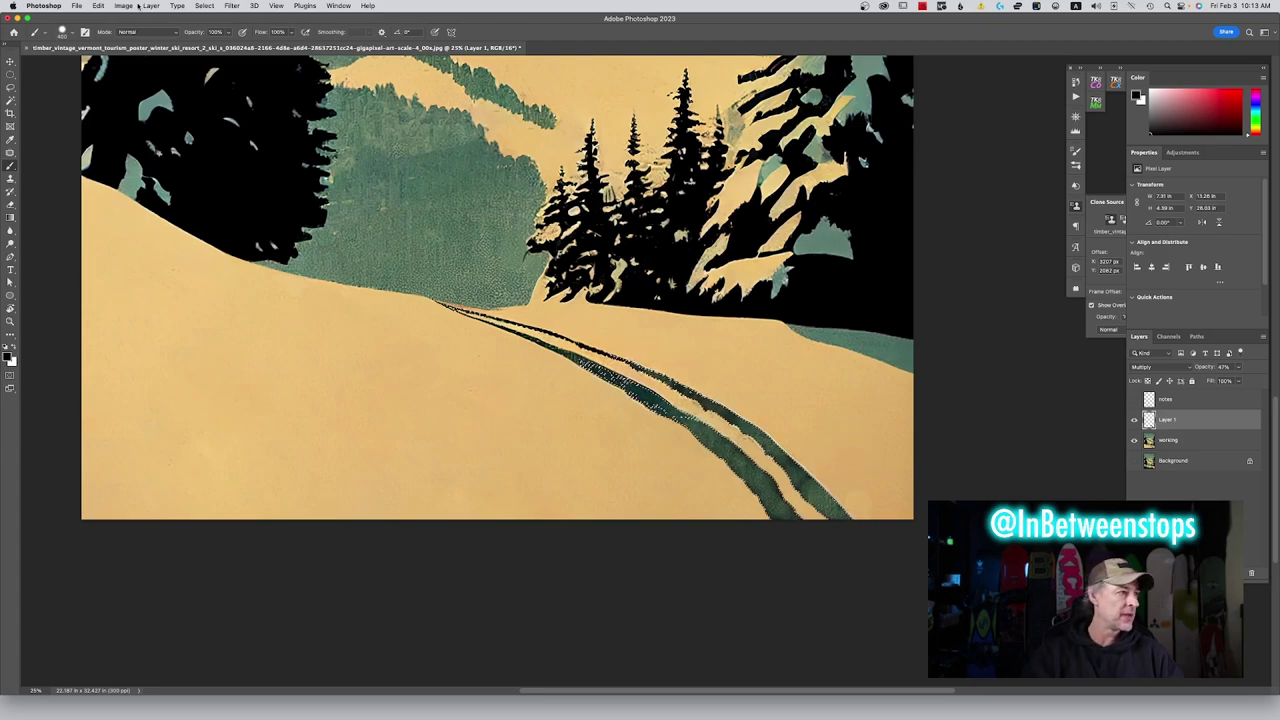
{"action": "left_click", "coordinate": [64, 33]}
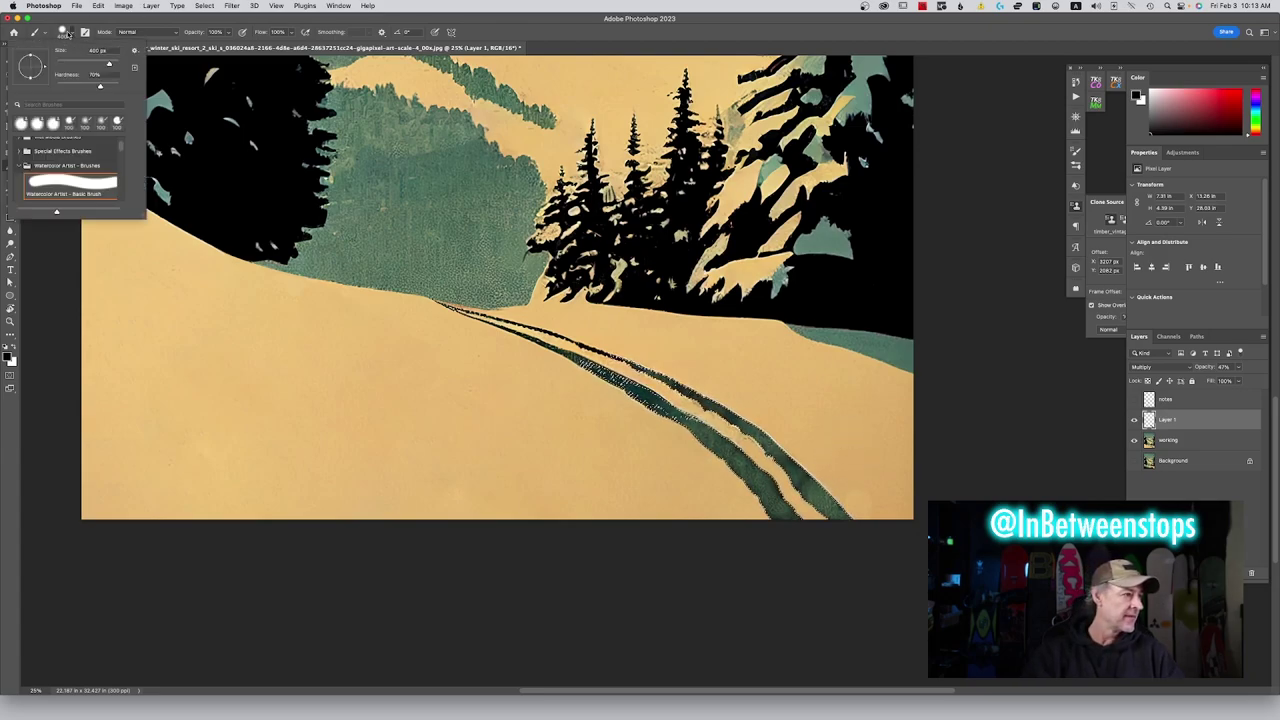
{"action": "left_click", "coordinate": [350, 21]}
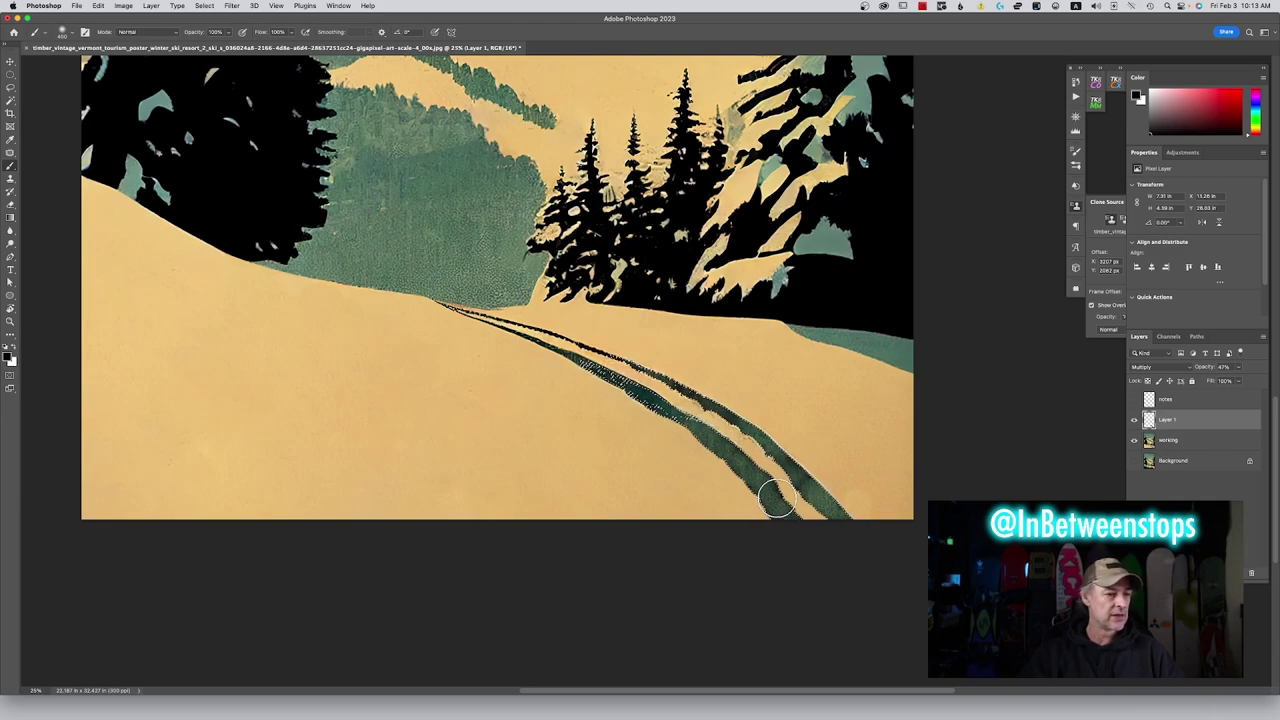
Add a new Layer 2 above Layer 1 set to Multiply blending
{"action": "key", "text": "super+shift+alt+n"}
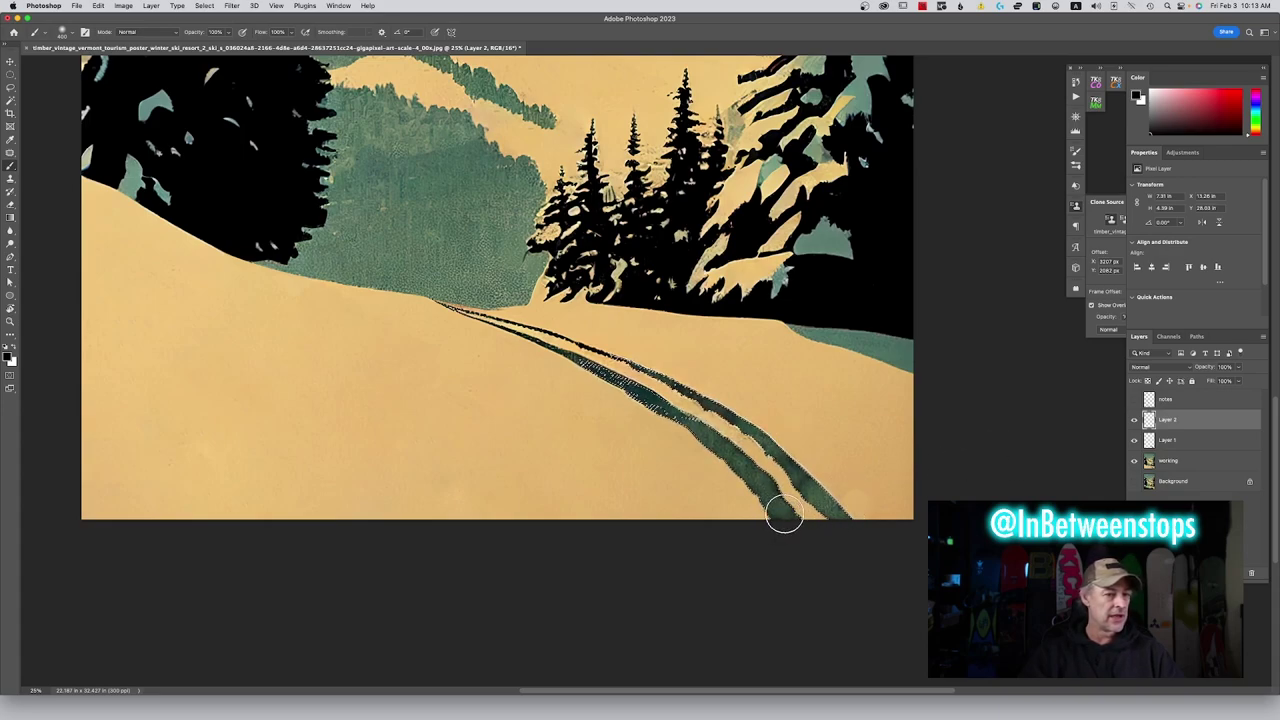
{"action": "left_click", "coordinate": [1167, 369]}
{"action": "left_click", "coordinate": [1160, 401]}
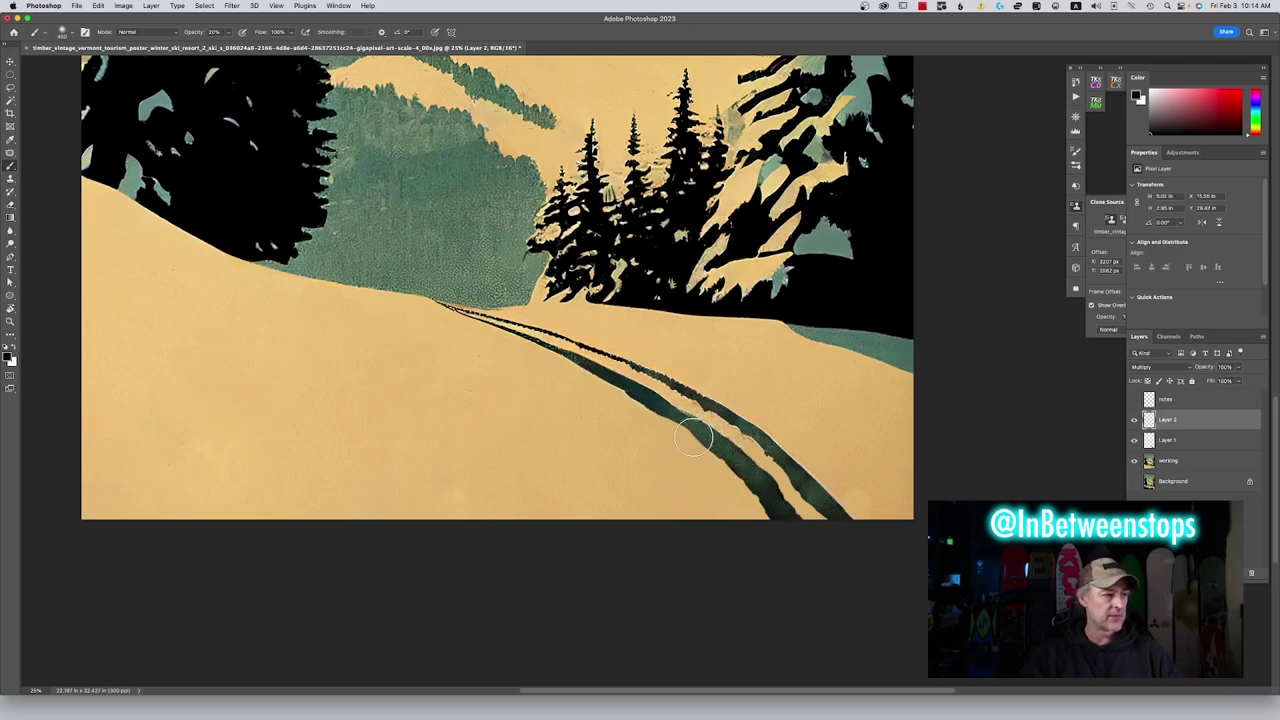
{"action": "left_click_drag", "start_coordinate": [514, 400], "coordinate": [594, 527]}
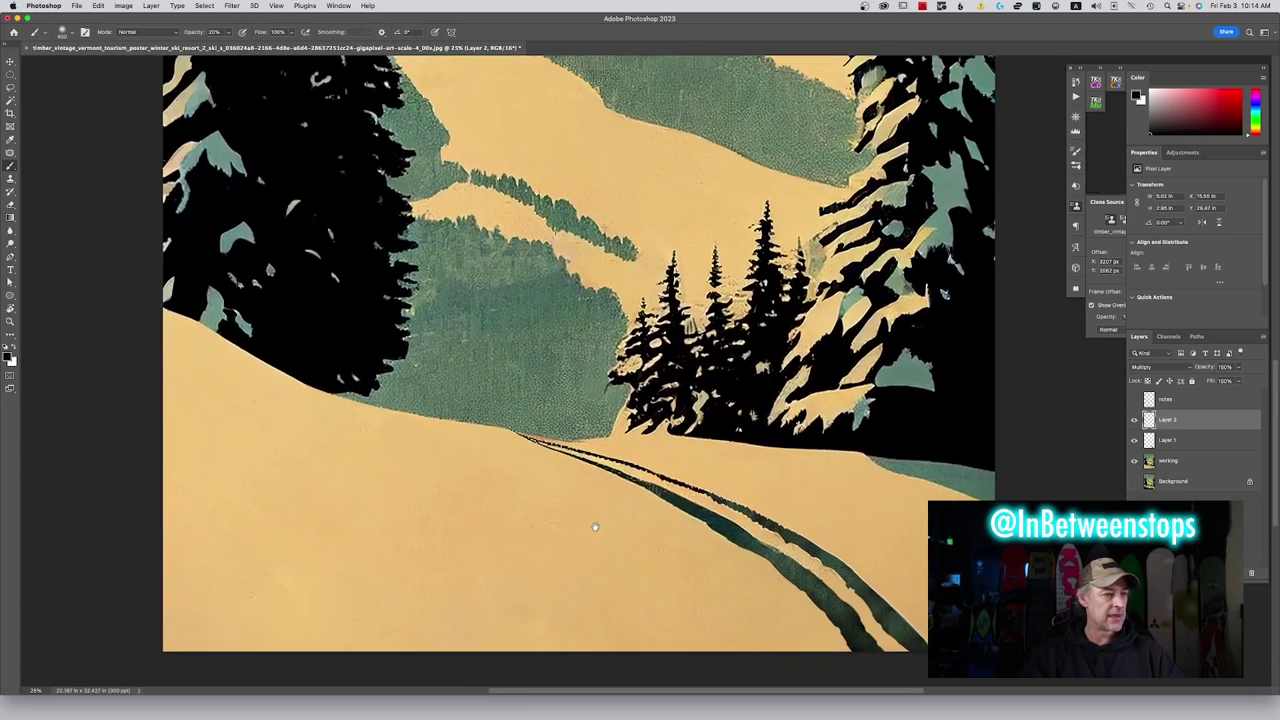
Fit the poster, zoom to 33.3% and pan to the forest beside the big left tree
{"action": "key", "text": "super+0"}
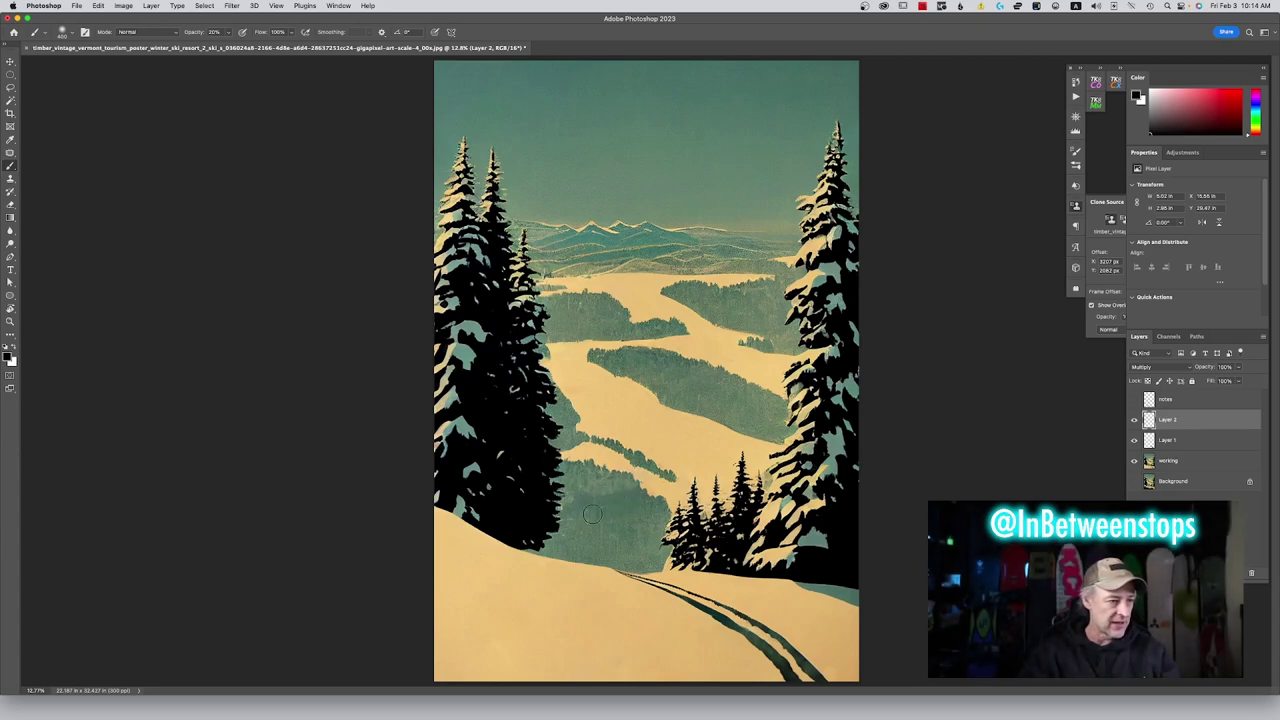
{"action": "key", "text": "super+equal"}
{"action": "key", "text": "super+equal"}
{"action": "key", "text": "super+equal"}
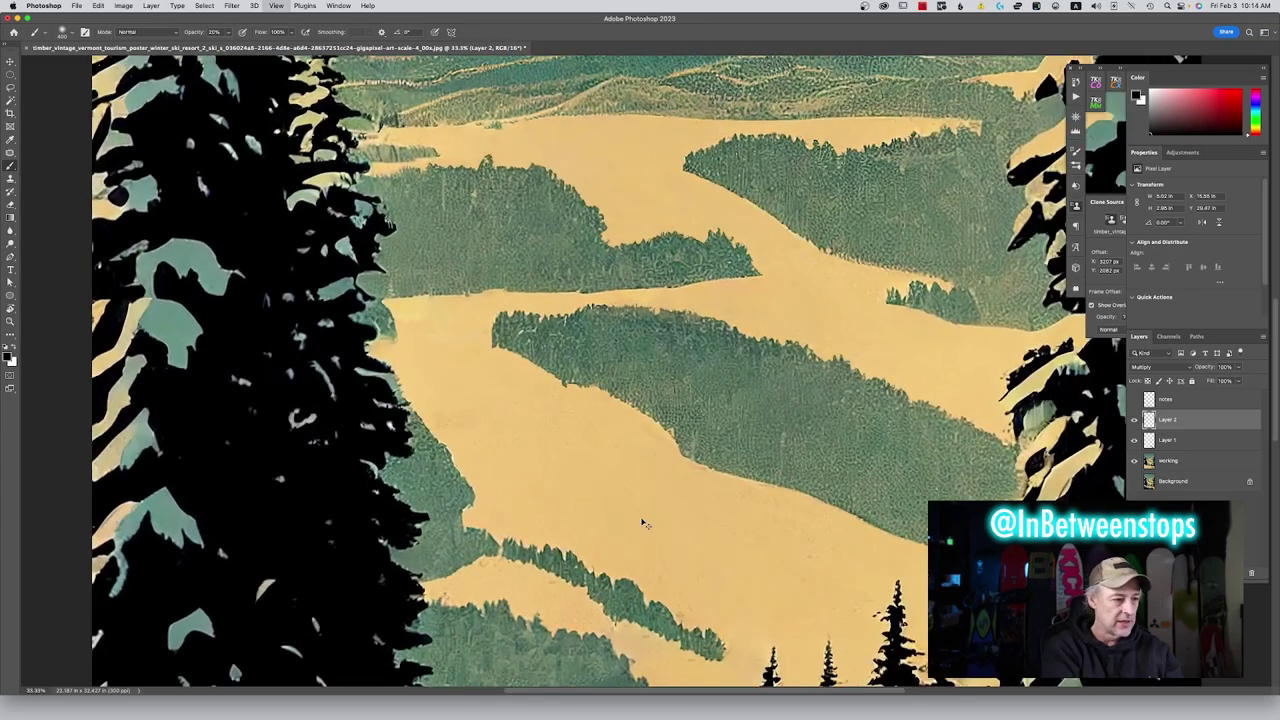
{"action": "scroll", "coordinate": [700, 455], "scroll_direction": "down", "scroll_amount": 4}
{"action": "scroll", "coordinate": [700, 455], "scroll_direction": "left", "scroll_amount": 3}
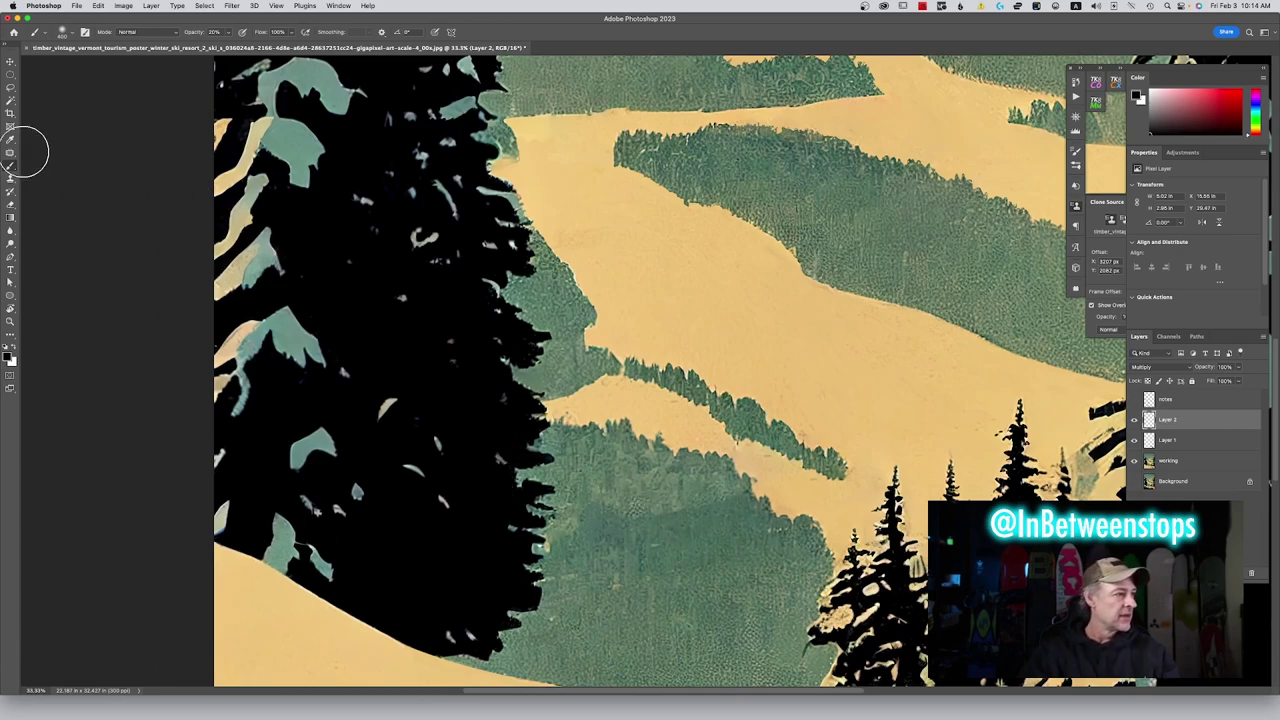
{"action": "left_click", "coordinate": [10, 88]}
Lasso the stray line across the forest and Content-Aware fill it on the working layer
{"action": "mouse_move", "coordinate": [722, 490]}
{"action": "left_mouse_down"}
{"action": "mouse_move", "coordinate": [738, 494]}
{"action": "mouse_move", "coordinate": [590, 505]}
{"action": "mouse_move", "coordinate": [556, 547]}
{"action": "mouse_move", "coordinate": [688, 526]}
{"action": "mouse_move", "coordinate": [726, 510]}
{"action": "mouse_move", "coordinate": [732, 490]}
{"action": "left_mouse_up"}
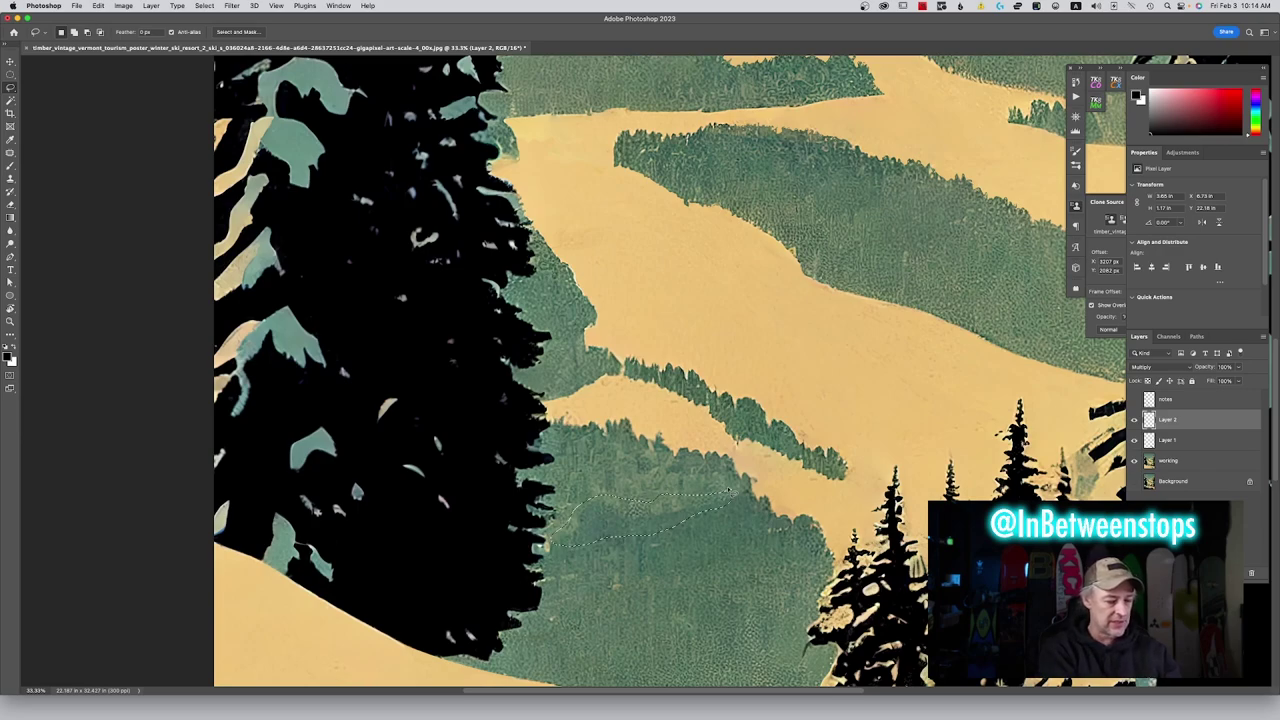
{"action": "key", "text": "shift+BackSpace"}
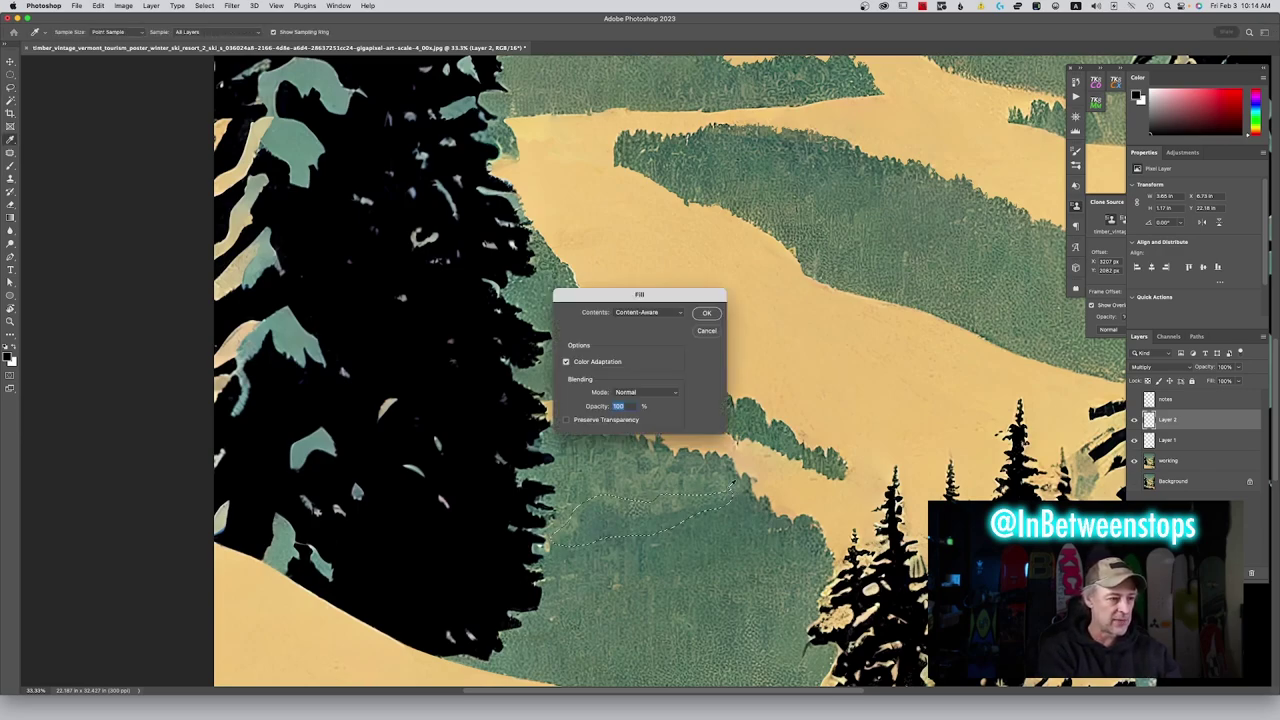
{"action": "key", "text": "Return"}
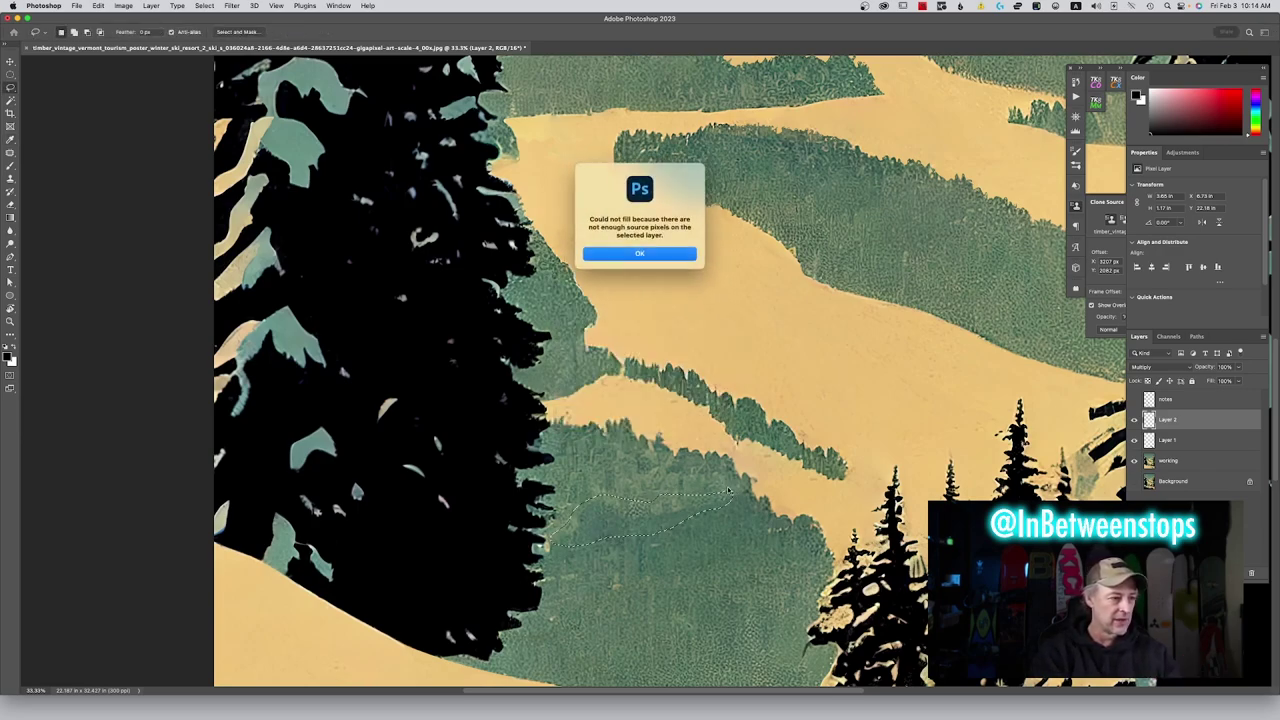
{"action": "left_click", "coordinate": [640, 255]}
{"action": "left_click", "coordinate": [1204, 463]}
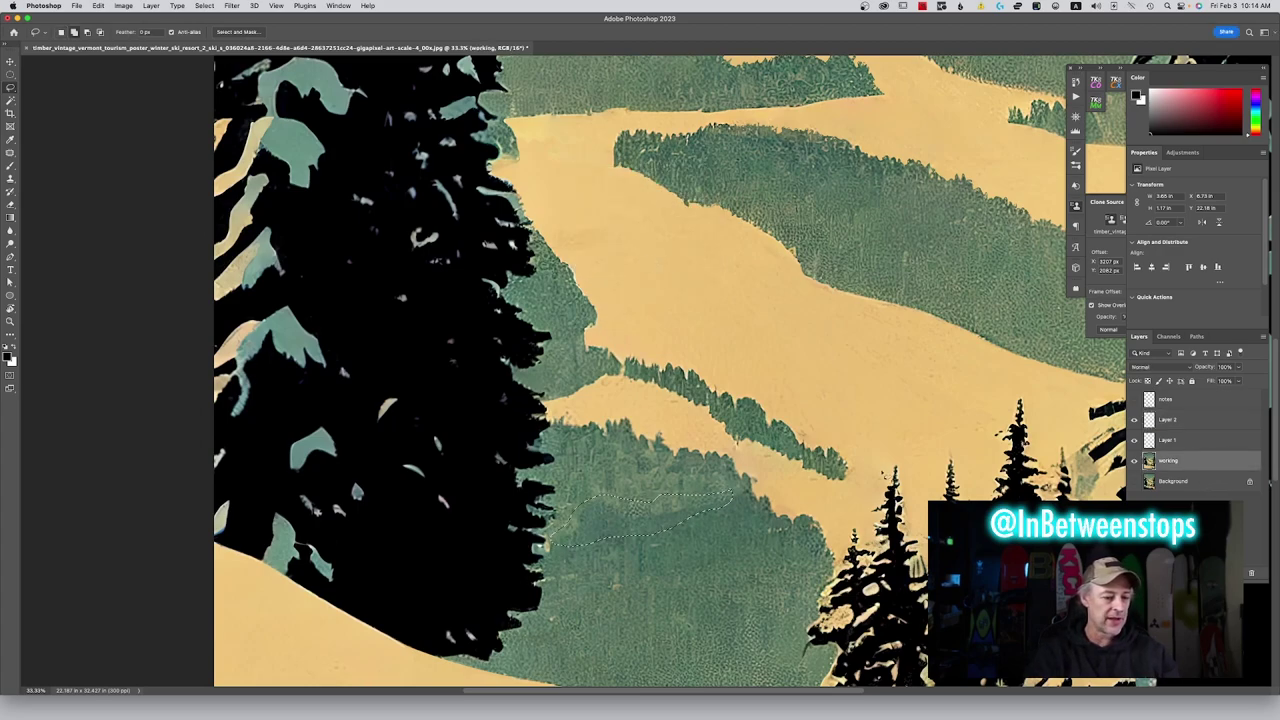
{"action": "key", "text": "shift+BackSpace"}
{"action": "key", "text": "Escape"}
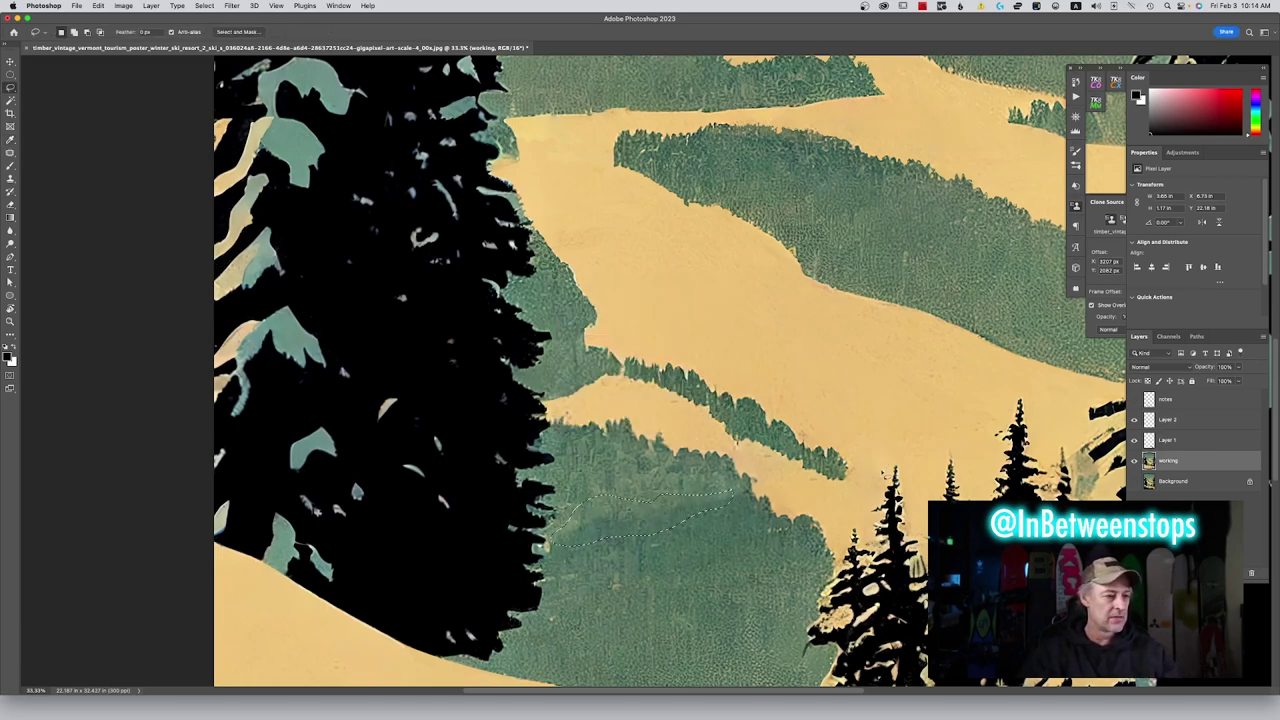
{"action": "key", "text": "shift+BackSpace"}
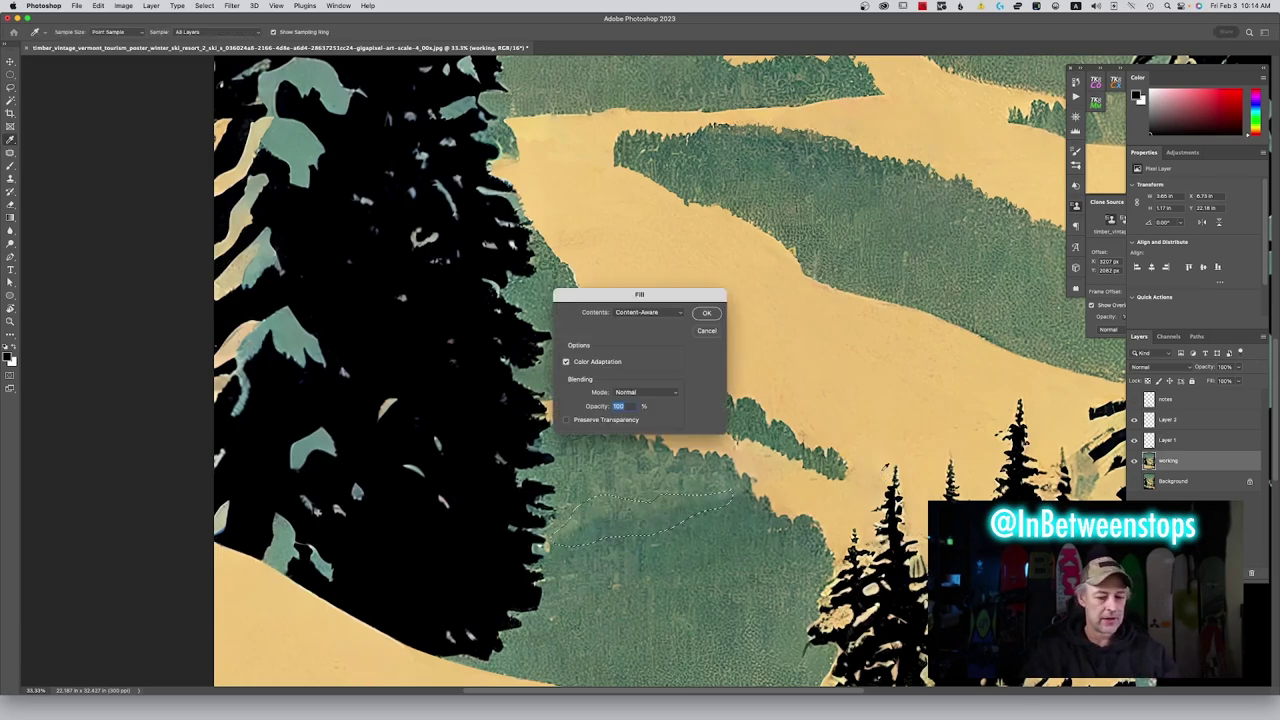
{"action": "key", "text": "Return"}
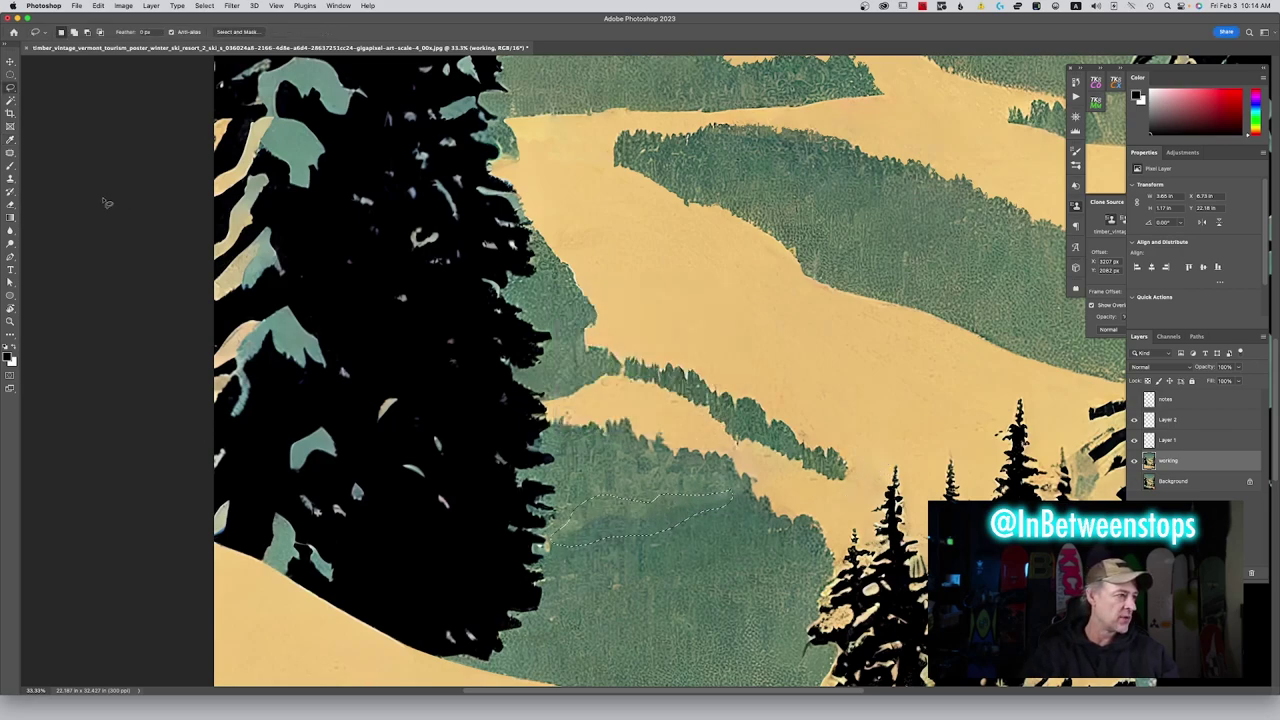
{"action": "left_click", "coordinate": [14, 155]}
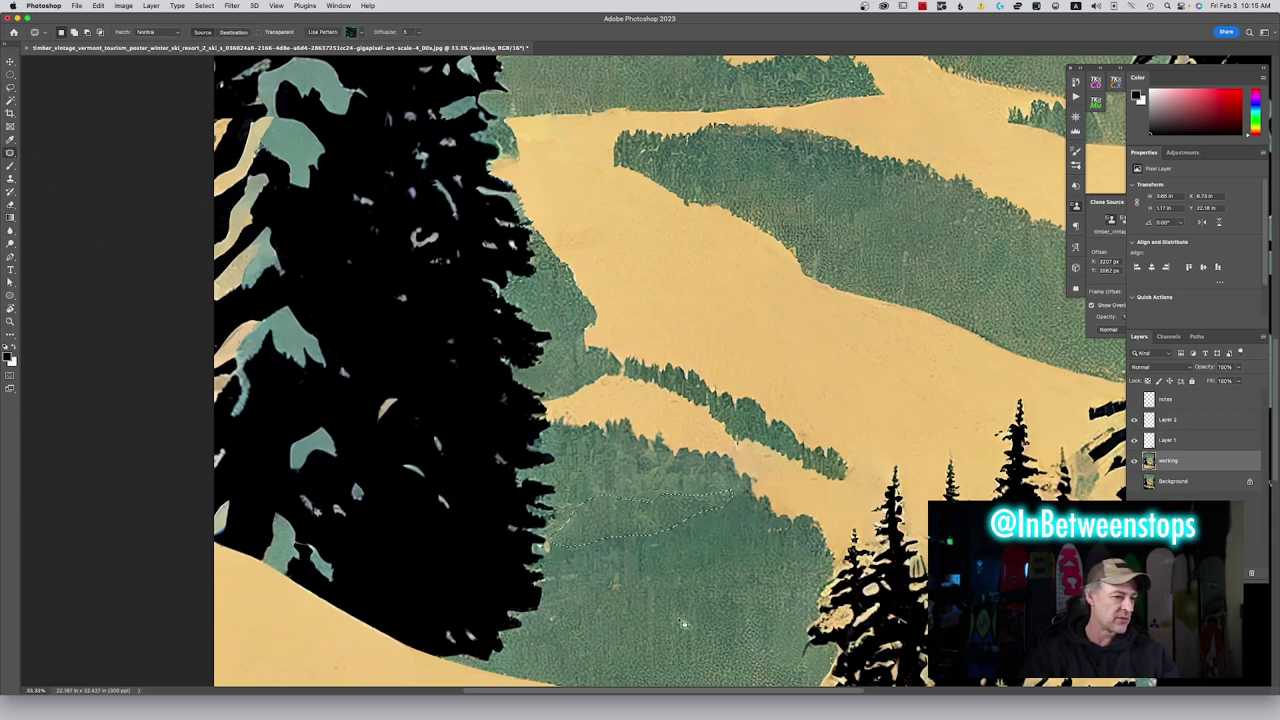
Deselect and fit the whole retouched poster on screen
{"action": "left_click", "coordinate": [790, 598]}
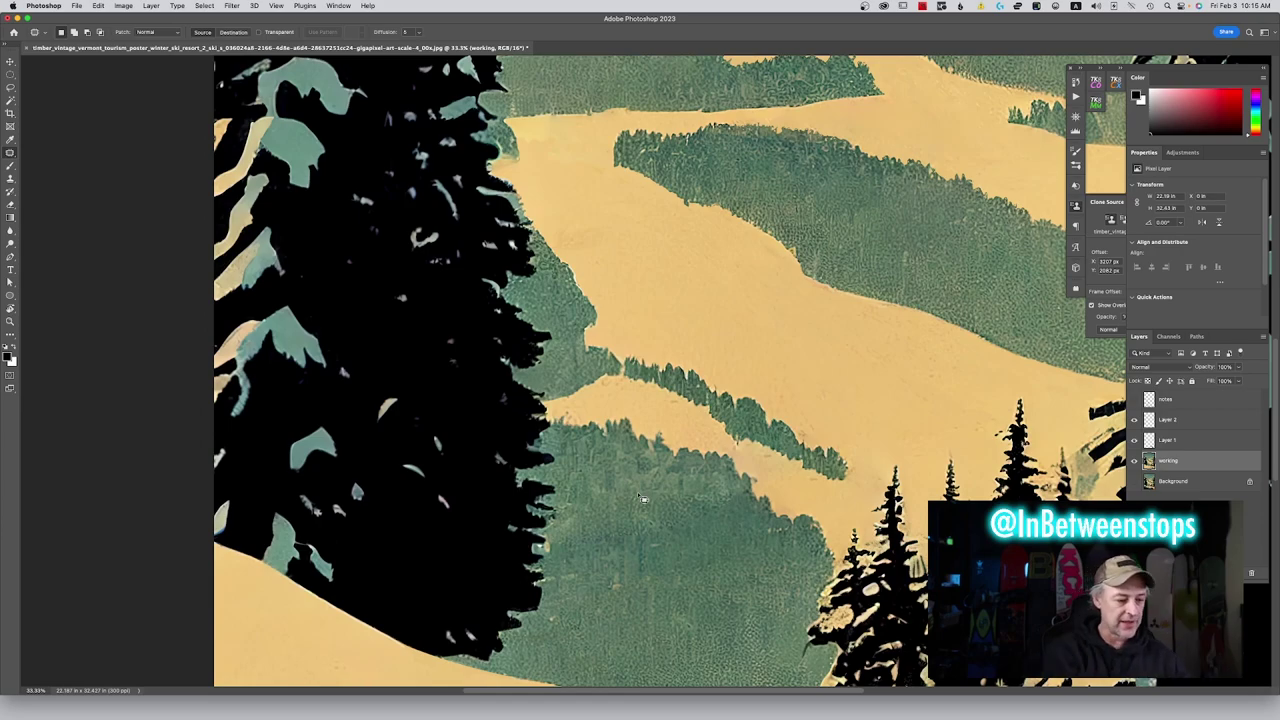
{"action": "key", "text": "super+0"}
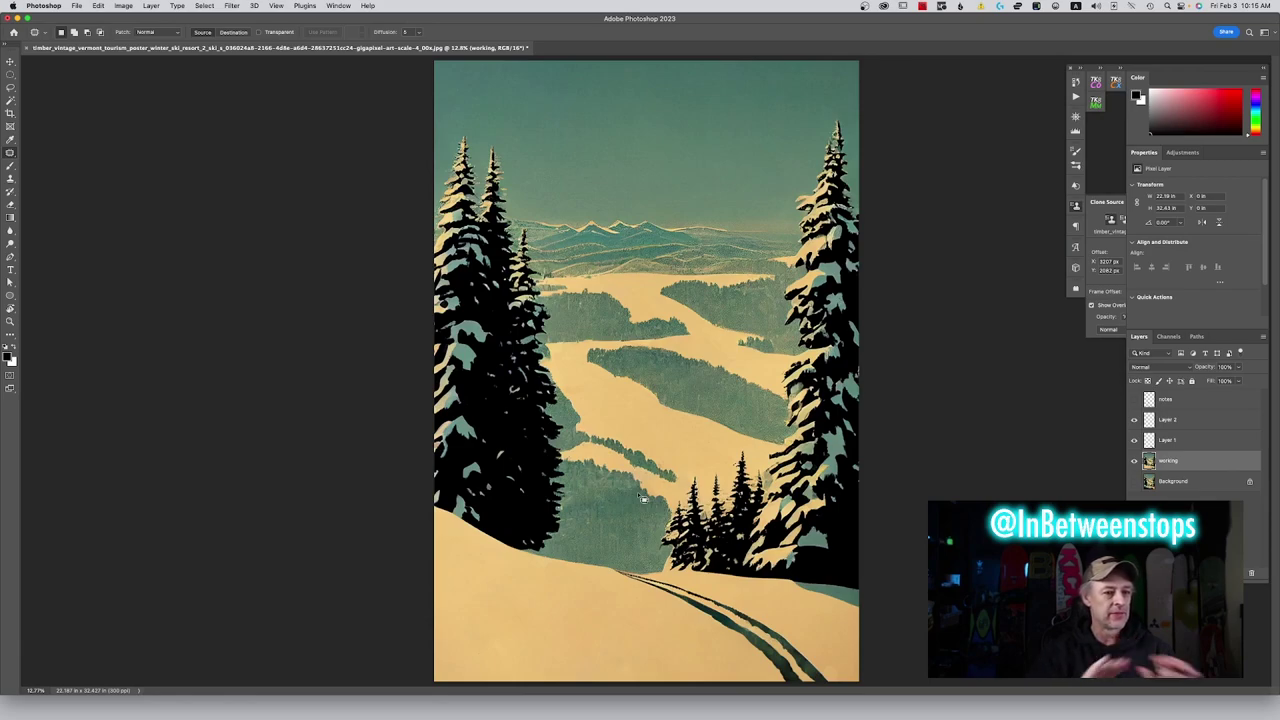
{"action": "left_click", "coordinate": [1135, 482], "text": "alt"}
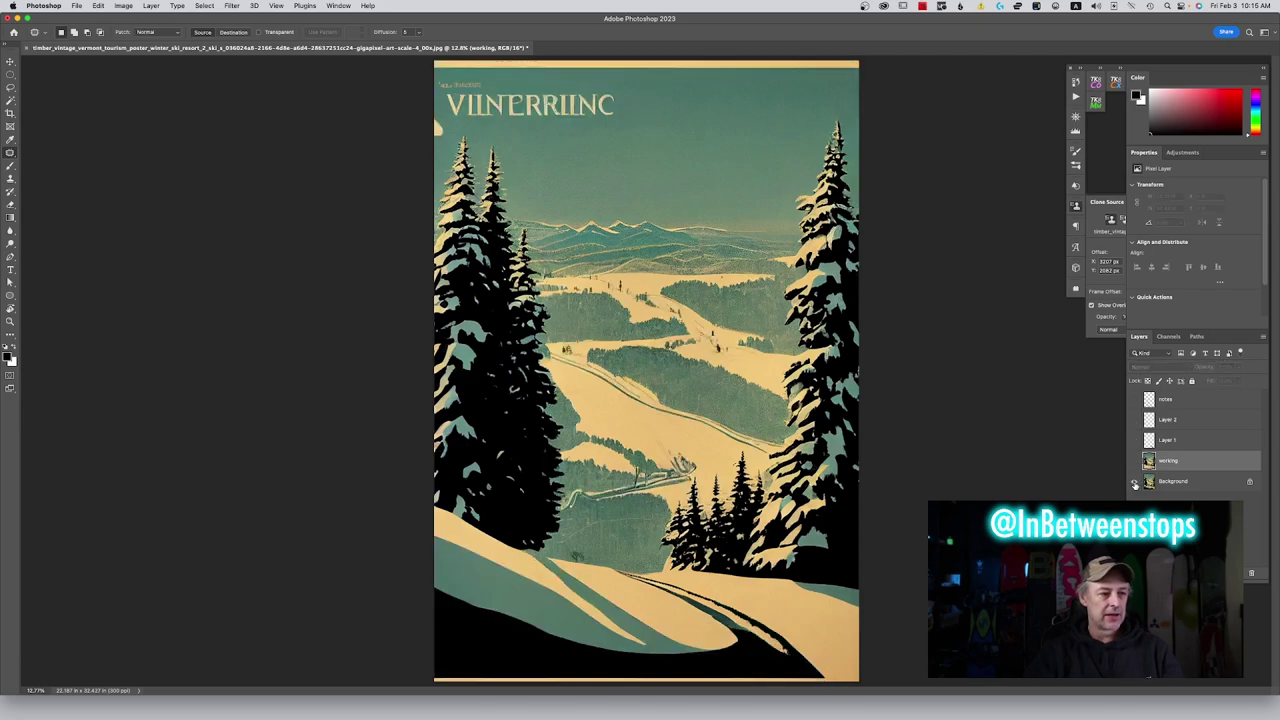
{"action": "left_click", "coordinate": [1135, 482], "text": "alt"}
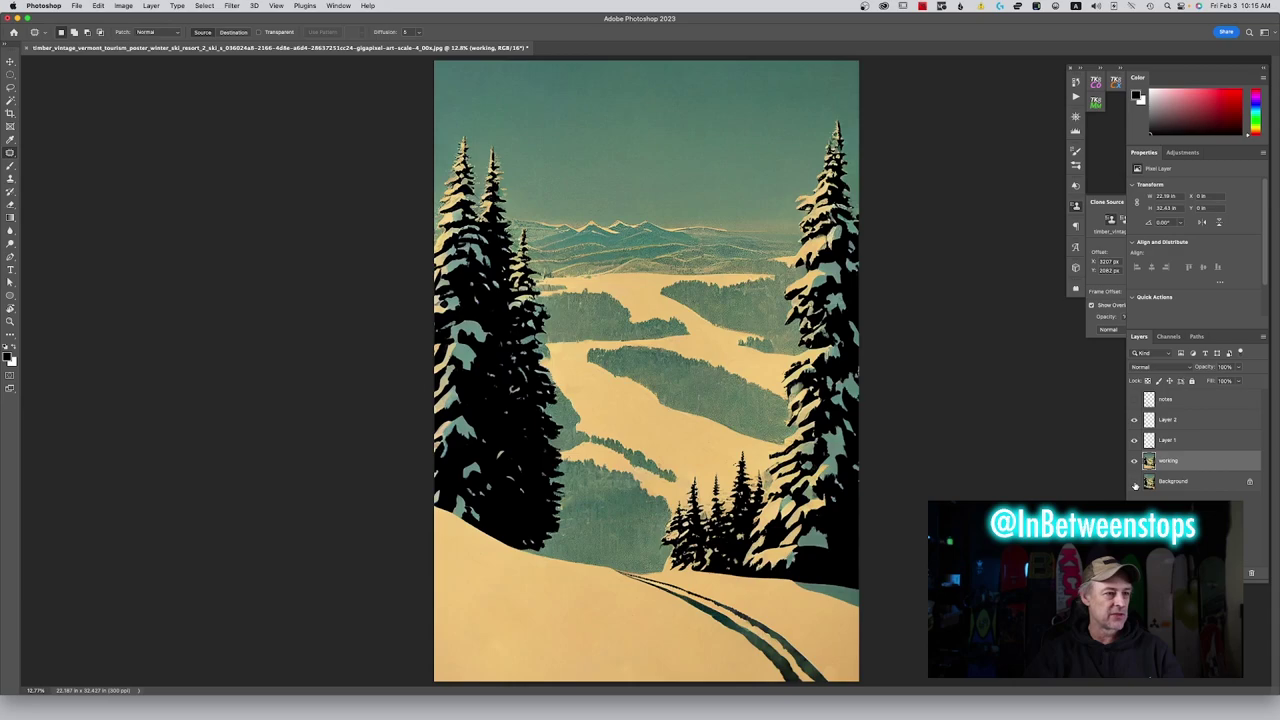
{"action": "left_click", "coordinate": [1135, 483], "text": "alt"}
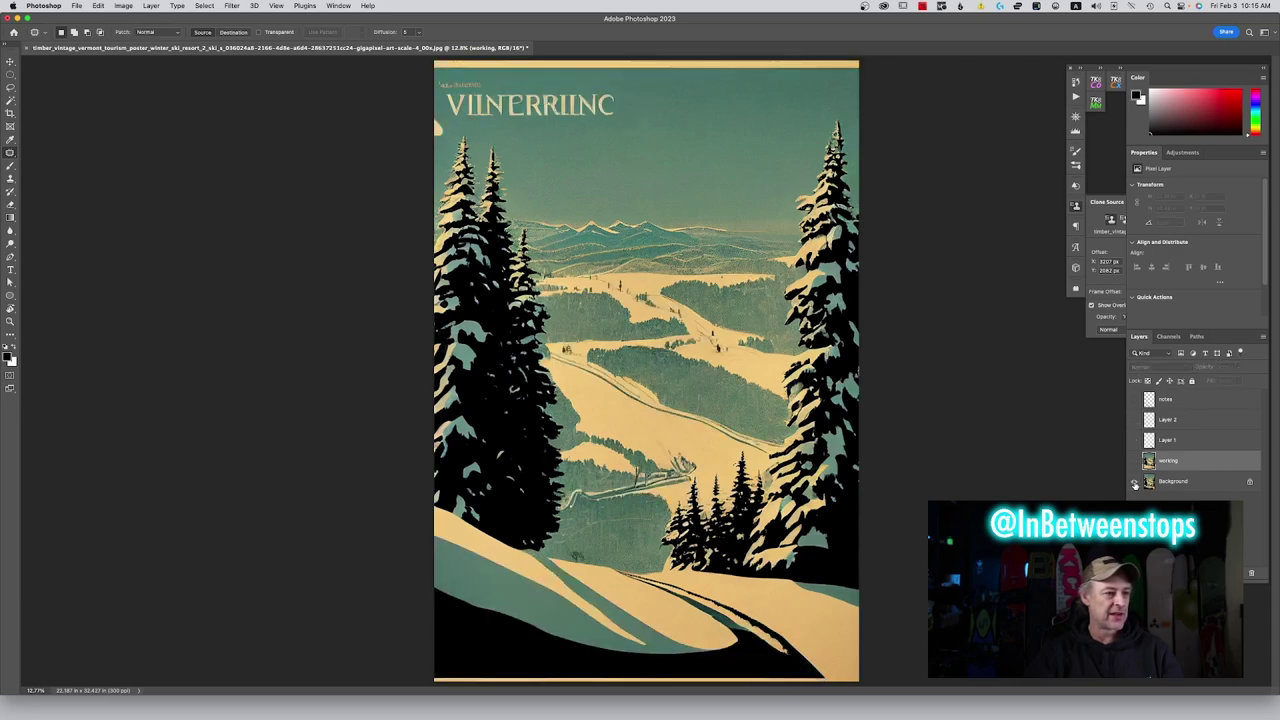
{"action": "left_click", "coordinate": [1135, 483], "text": "alt"}
{"action": "left_click", "coordinate": [1135, 483], "text": "alt"}
{"action": "left_click", "coordinate": [1135, 483], "text": "alt"}
{"action": "left_click", "coordinate": [1135, 483], "text": "alt"}
{"action": "left_click", "coordinate": [1135, 483], "text": "alt"}
{"action": "left_click", "coordinate": [1135, 483], "text": "alt"}
{"action": "left_click", "coordinate": [1135, 483], "text": "alt"}
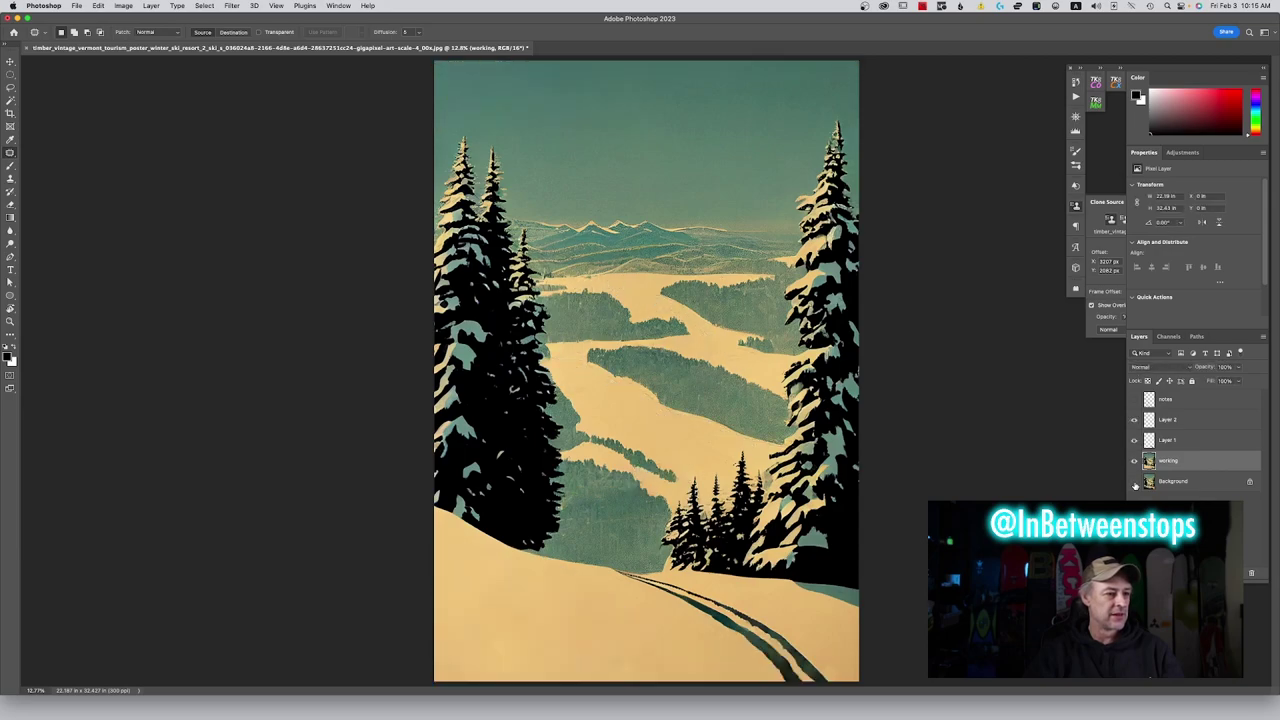
{"action": "left_click", "coordinate": [1135, 483], "text": "alt"}
{"action": "left_click", "coordinate": [1135, 483], "text": "alt"}
{"action": "left_click", "coordinate": [1135, 483], "text": "alt"}
{"action": "left_click", "coordinate": [1135, 483], "text": "alt"}
{"action": "left_click", "coordinate": [1135, 483], "text": "alt"}
{"action": "left_click", "coordinate": [1135, 483], "text": "alt"}
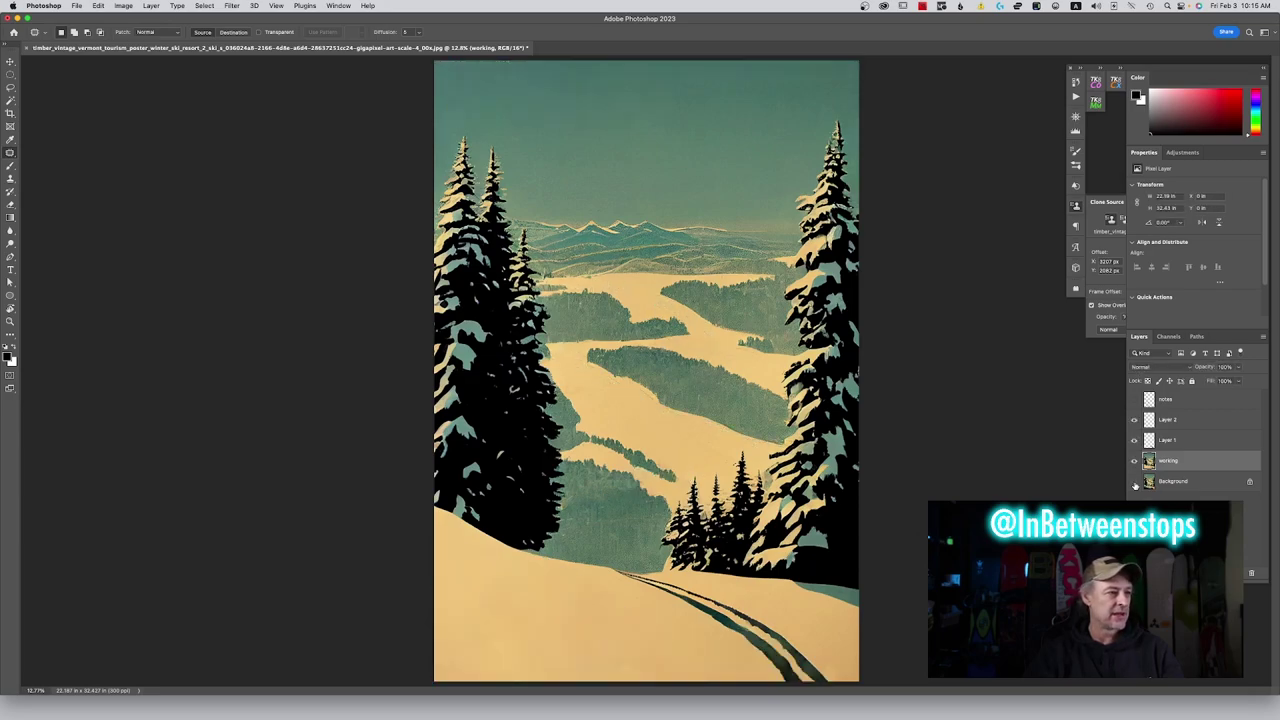
{"action": "left_click", "coordinate": [1135, 483], "text": "alt"}
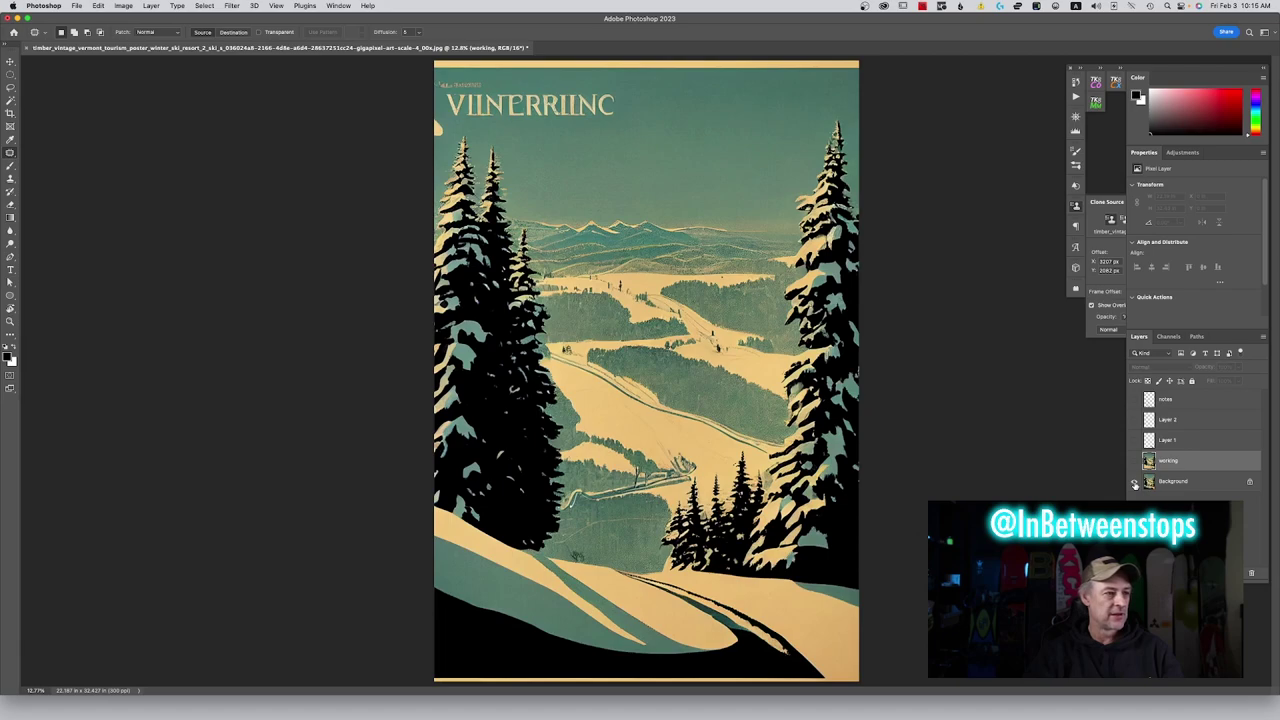
{"action": "left_click", "coordinate": [1135, 483], "text": "alt"}
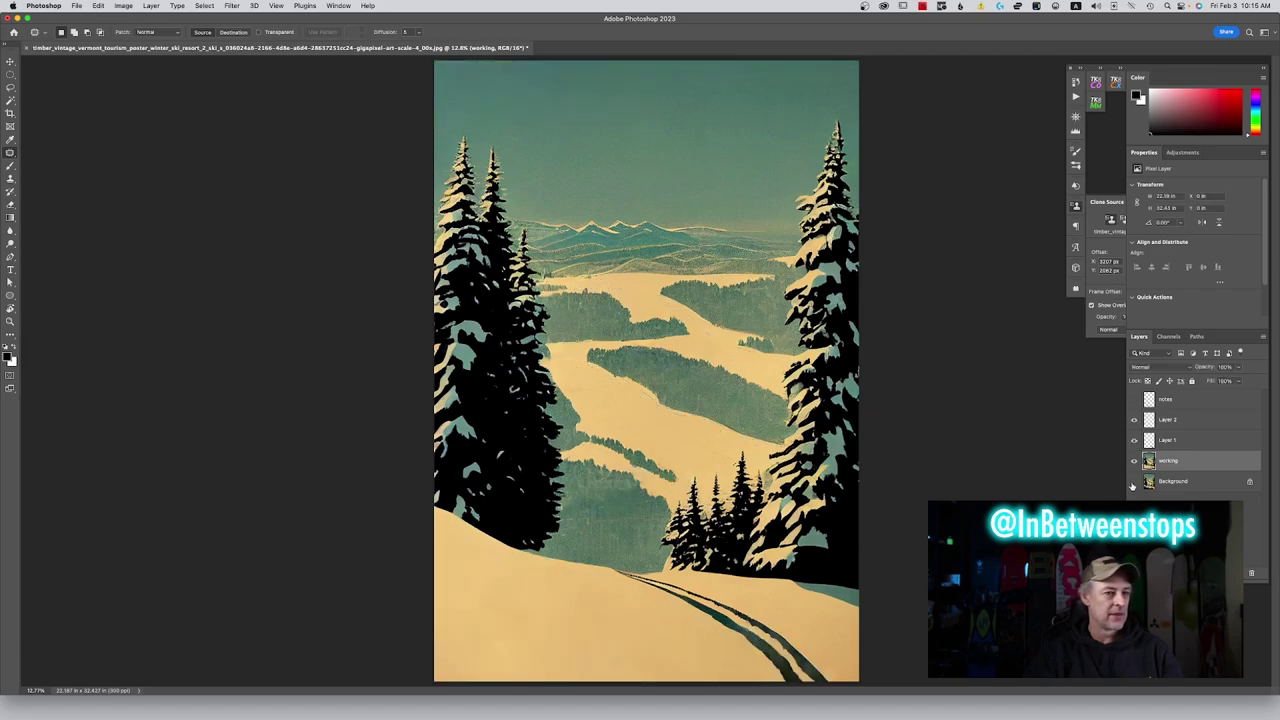
{"action": "left_click", "coordinate": [1186, 421]}
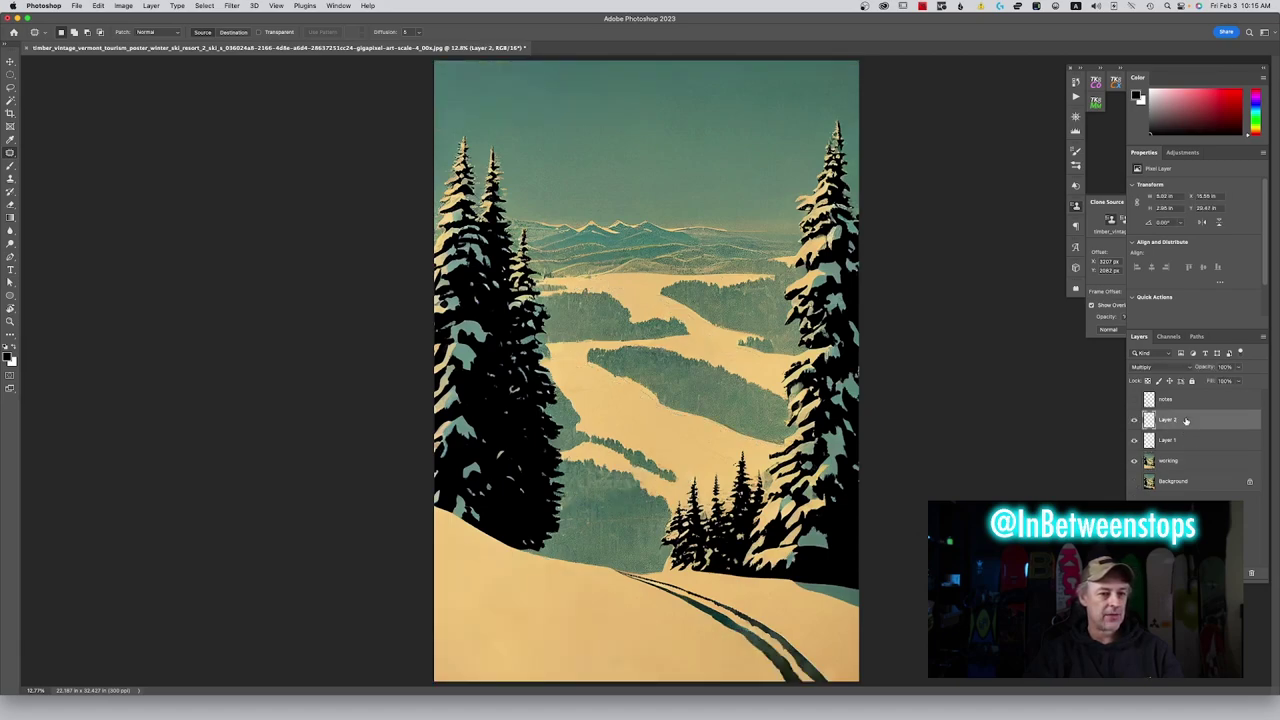
{"action": "left_click", "coordinate": [1135, 400]}
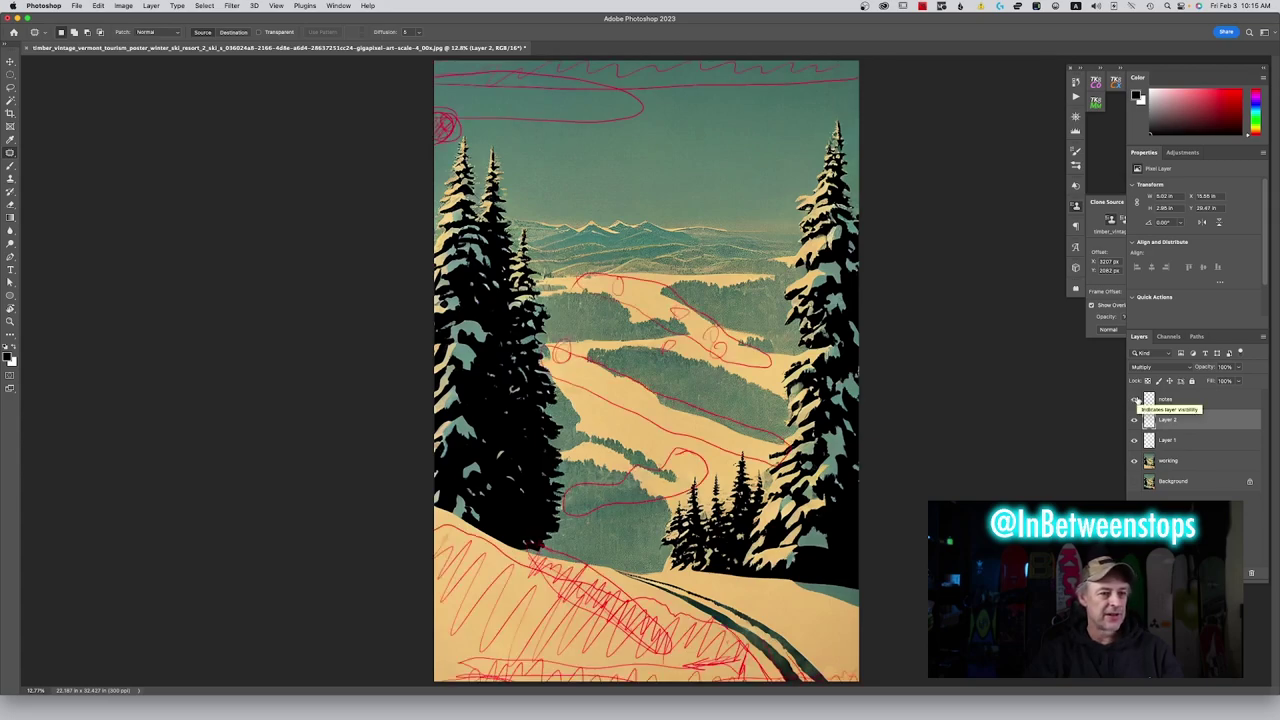
{"action": "left_click", "coordinate": [1135, 400]}
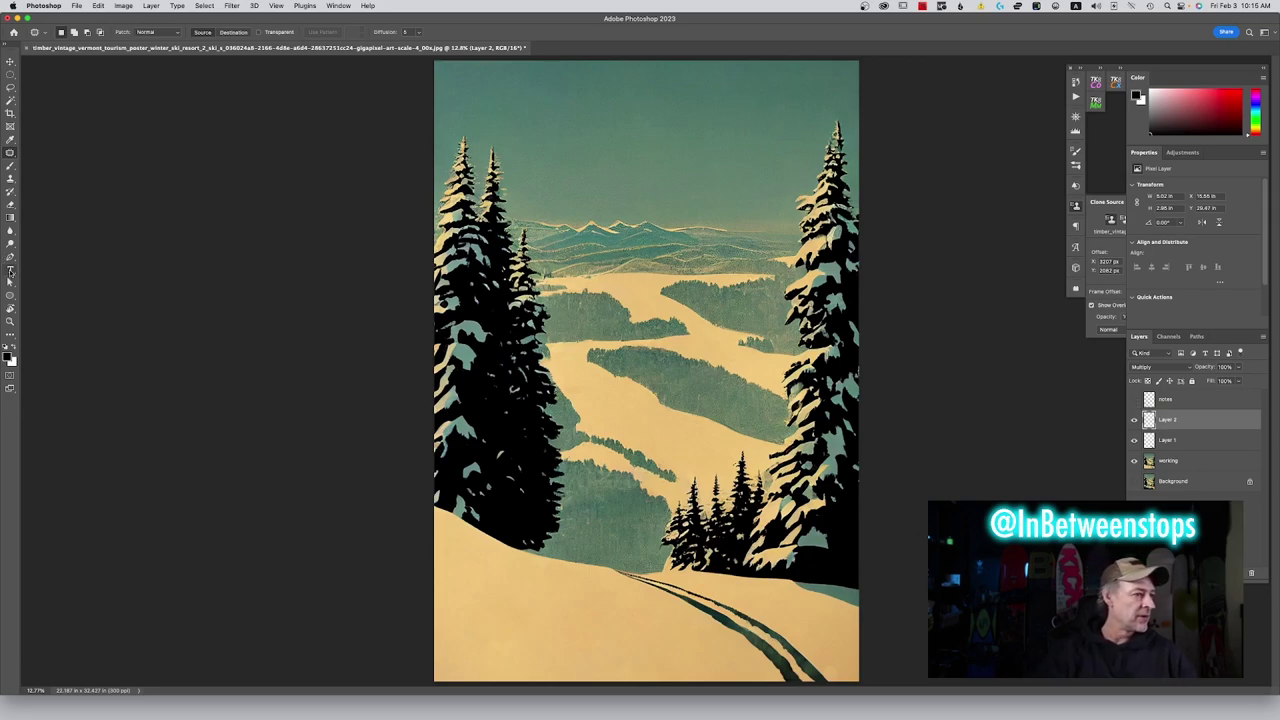
{"action": "left_click", "coordinate": [10, 270]}
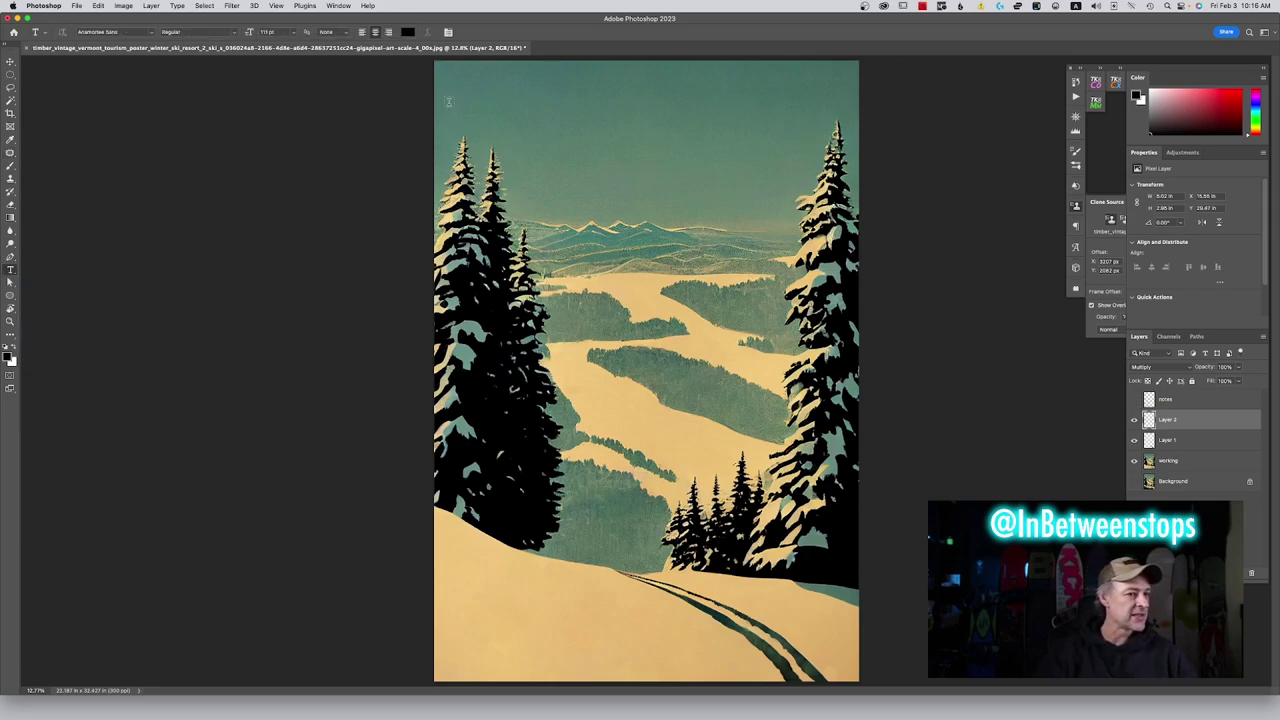
Type the title 'VERMONT' on a new layer and move it to the poster's top-left sky
{"action": "key", "text": "super+shift+alt+n"}
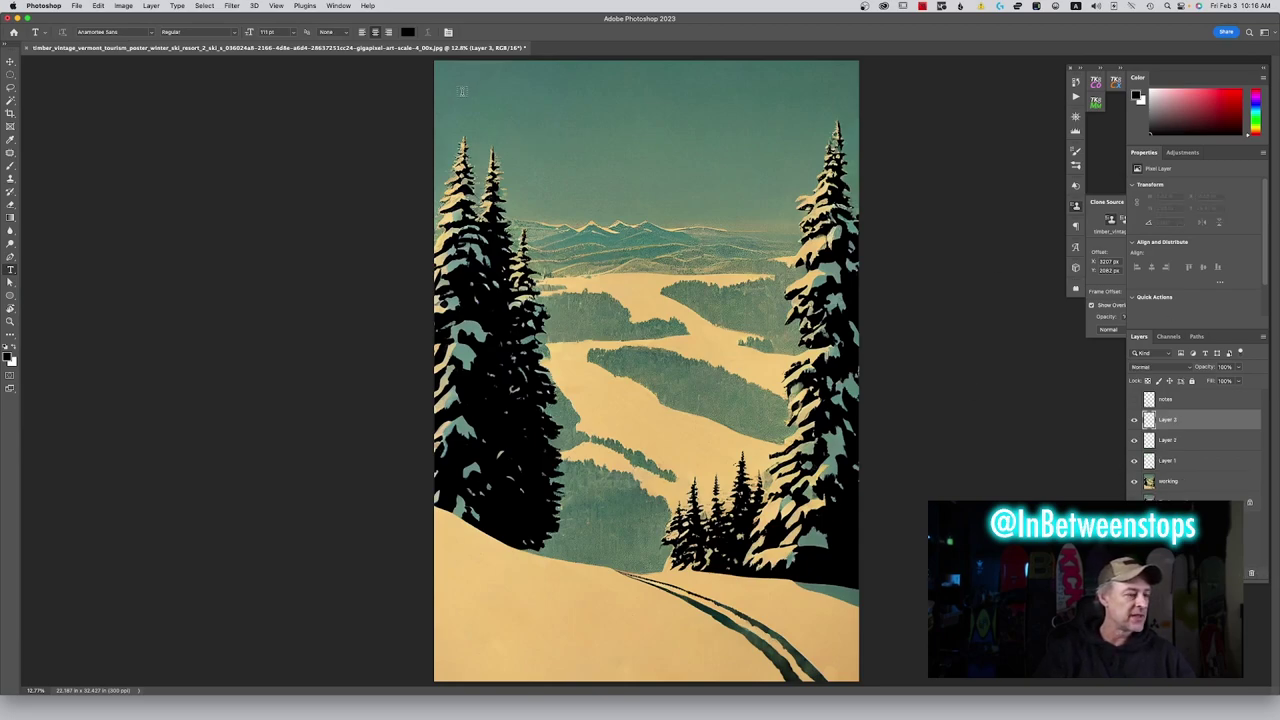
{"action": "left_click", "coordinate": [449, 93]}
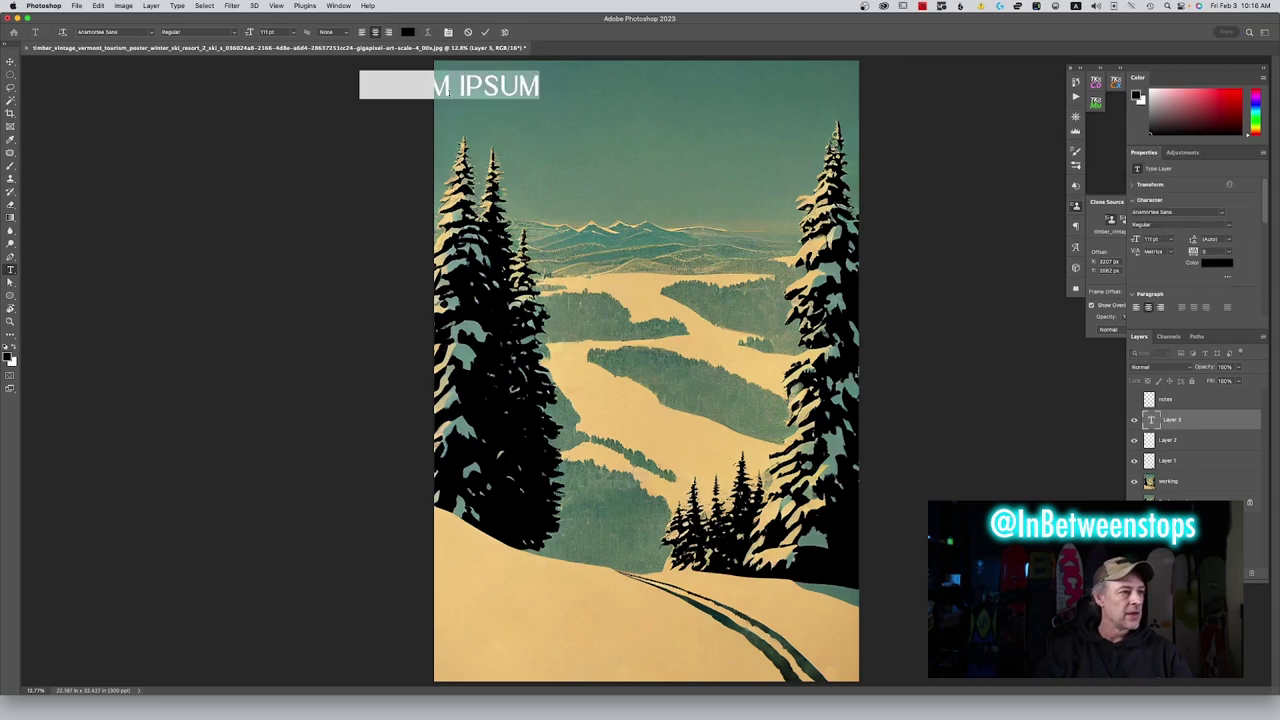
{"action": "left_click", "coordinate": [151, 33]}
{"action": "type", "text": "VERMON"}
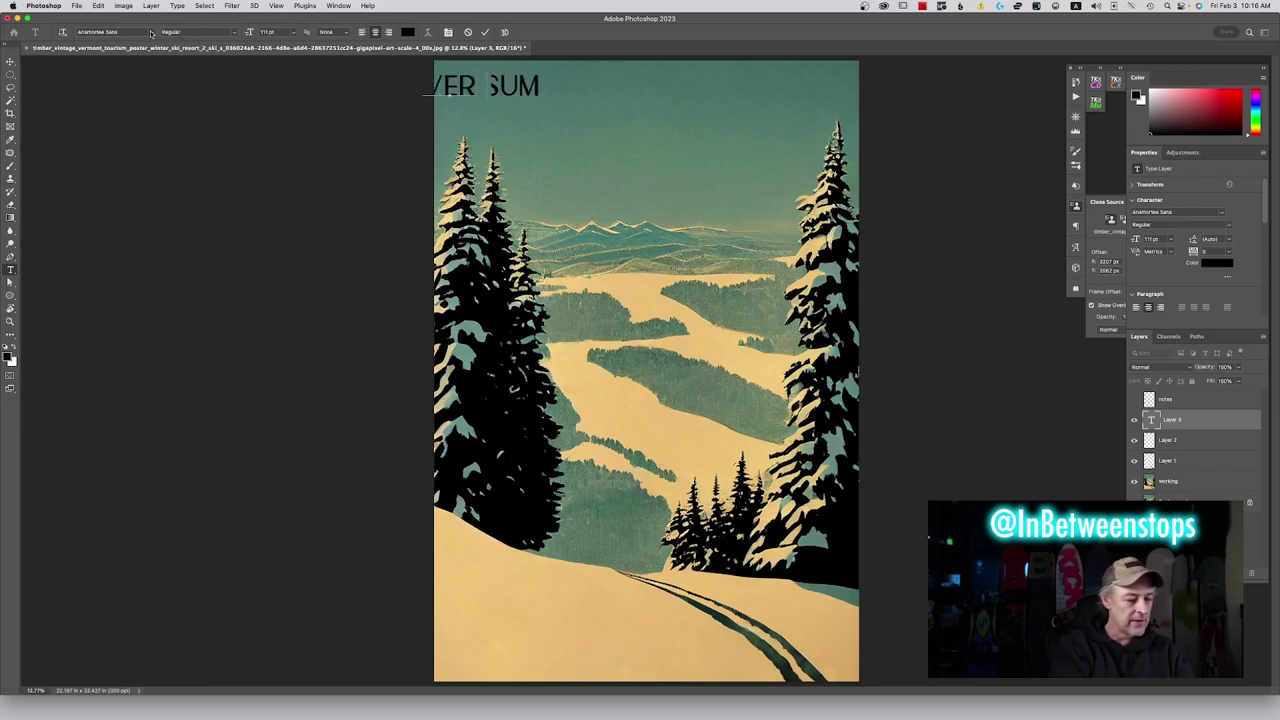
{"action": "type", "text": "T"}
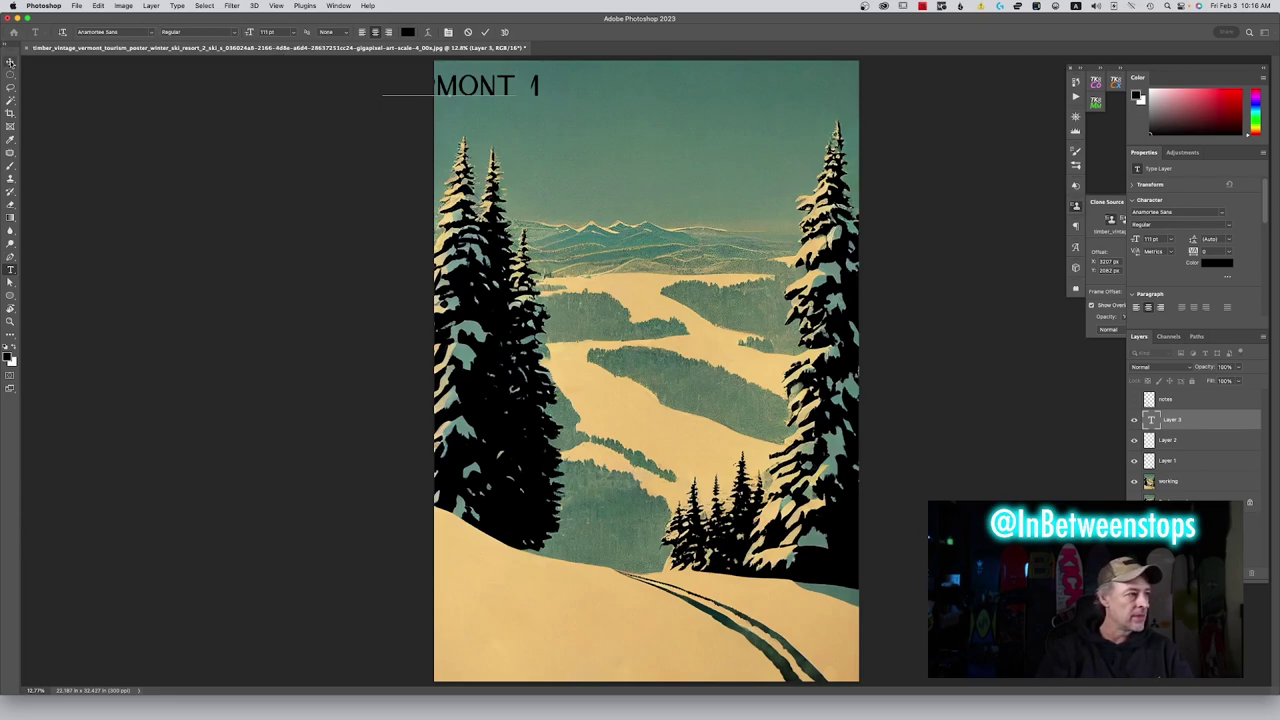
{"action": "left_click", "coordinate": [10, 62]}
{"action": "left_click_drag", "start_coordinate": [457, 91], "coordinate": [535, 97]}
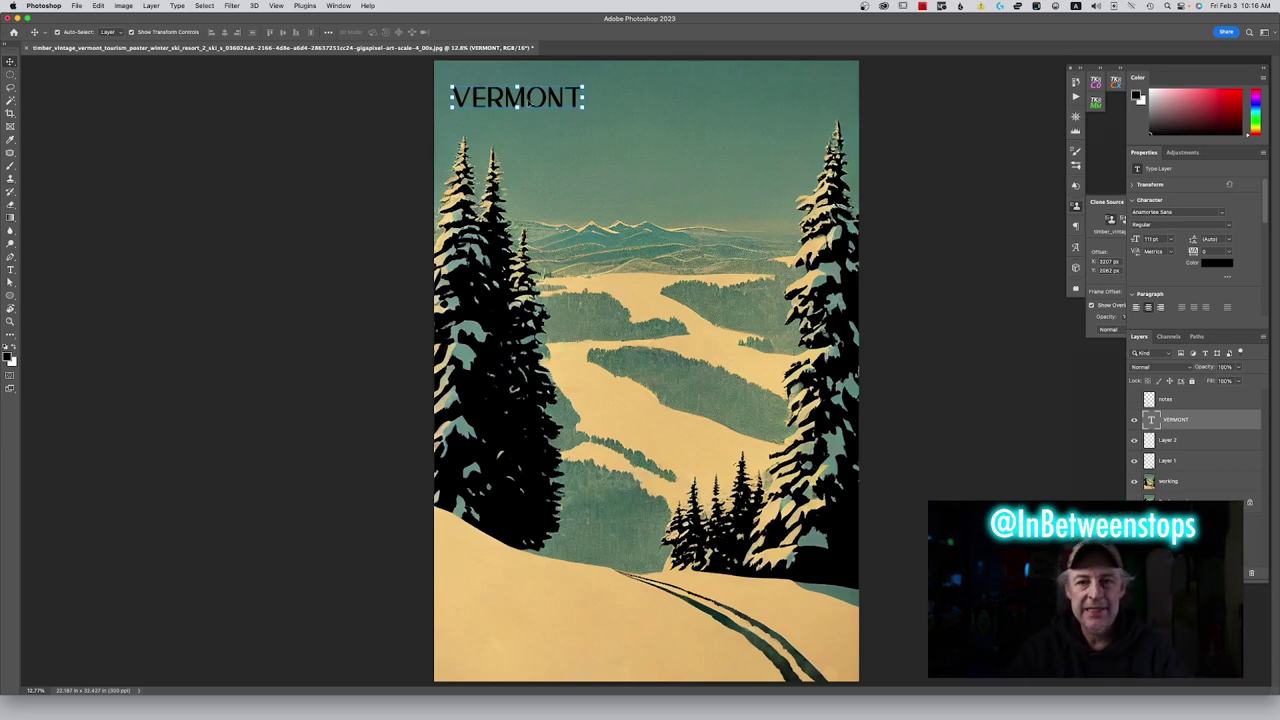
Scale up the VERMONT title with Free Transform
{"action": "left_click", "coordinate": [584, 109]}
{"action": "left_click_drag", "start_coordinate": [584, 108], "coordinate": [614, 112]}
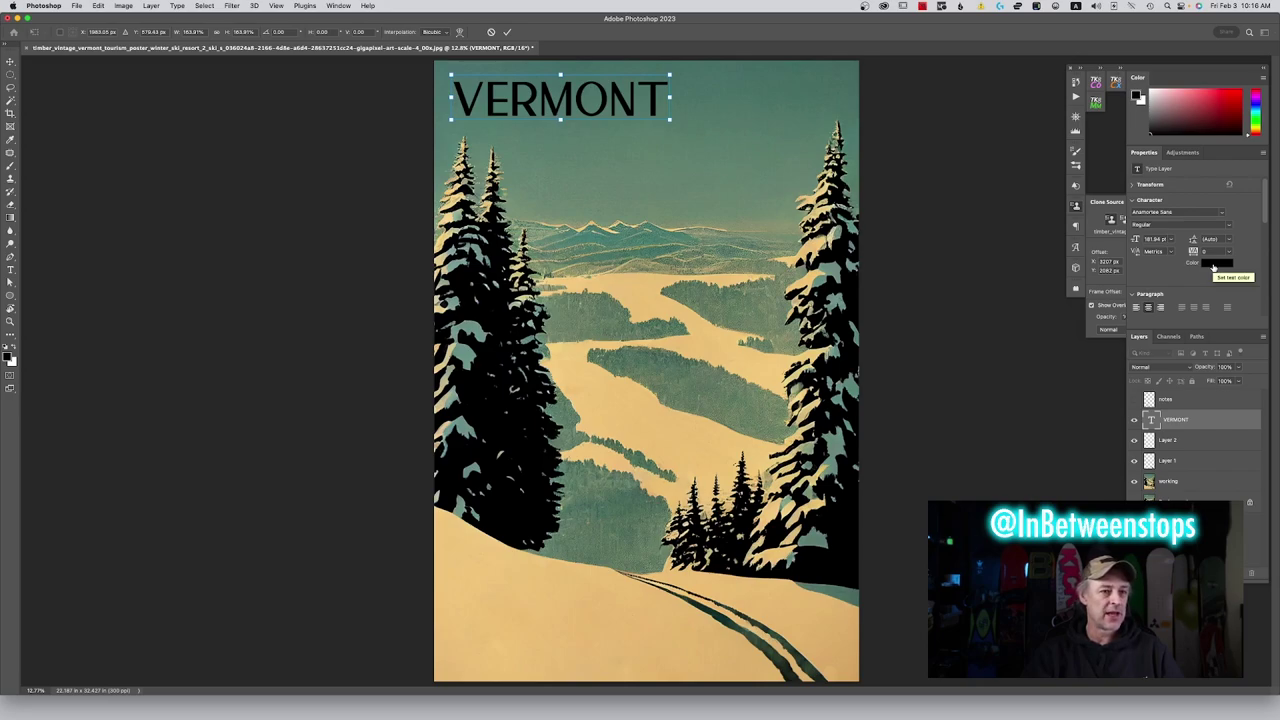
{"action": "left_click", "coordinate": [507, 31]}
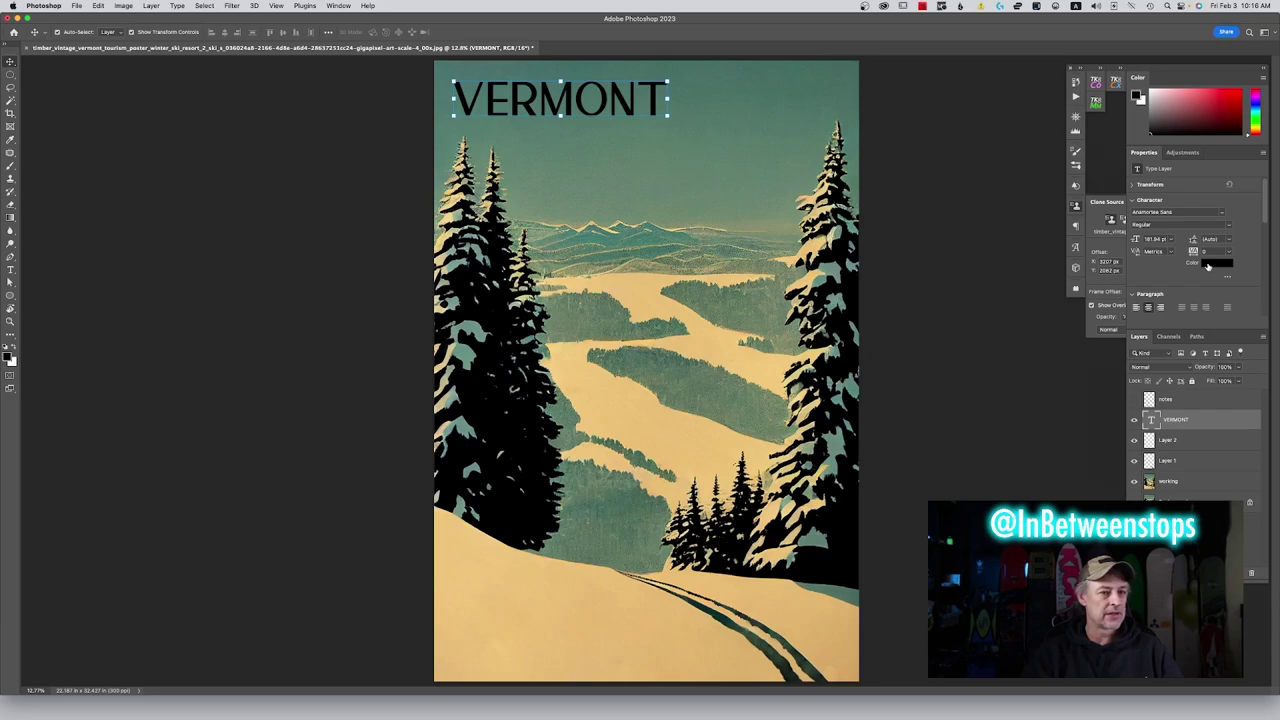
Recolour the VERMONT text tan by sampling the poster's snow colour
{"action": "left_click", "coordinate": [1208, 267]}
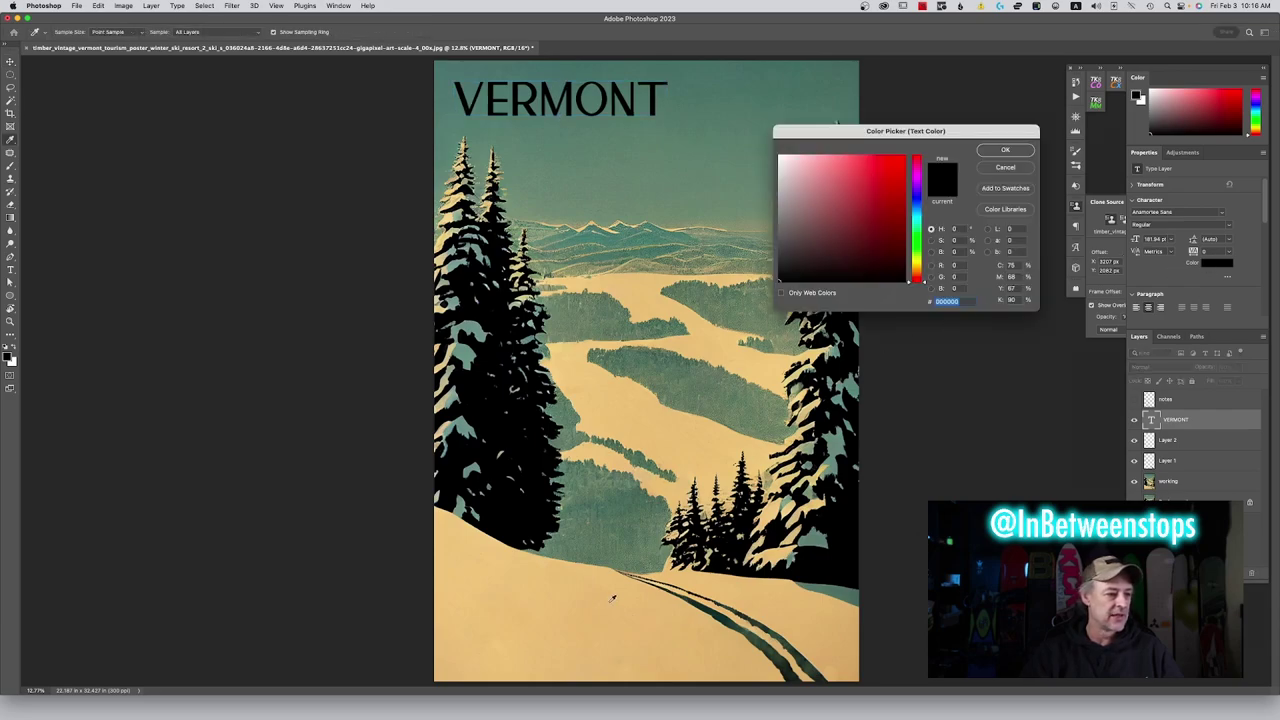
{"action": "left_click", "coordinate": [601, 598]}
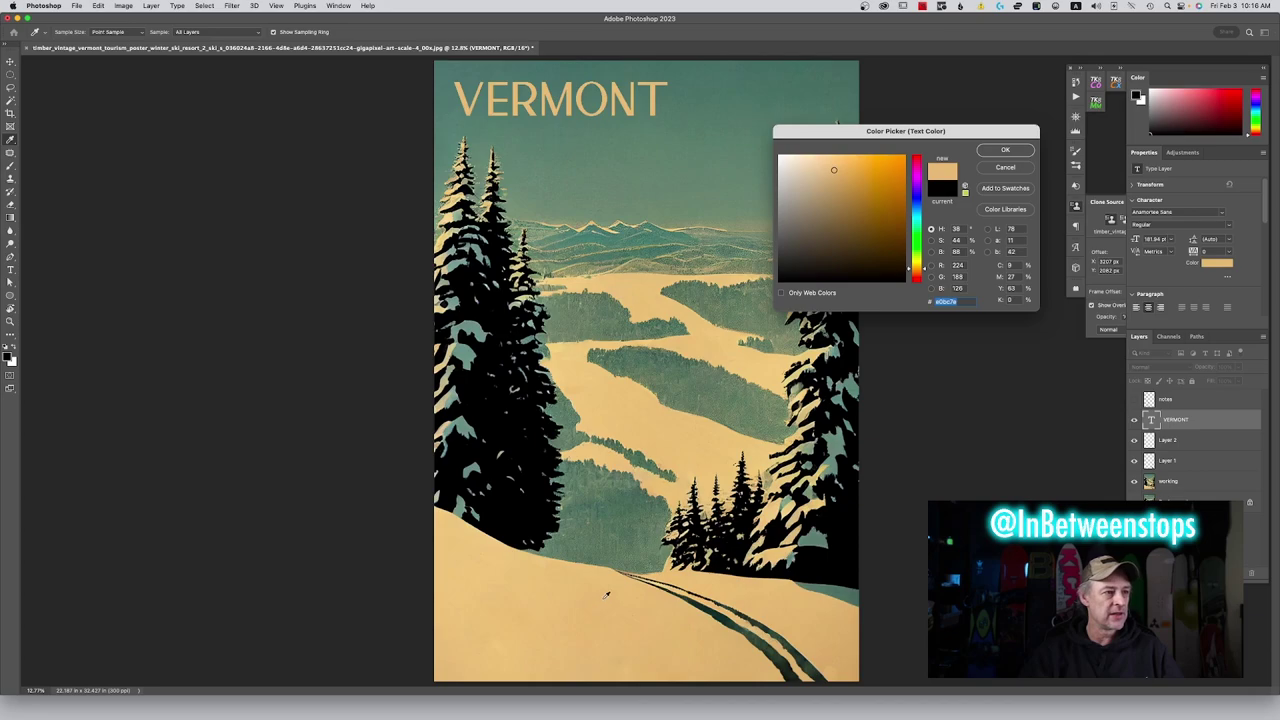
{"action": "left_click", "coordinate": [1005, 150]}
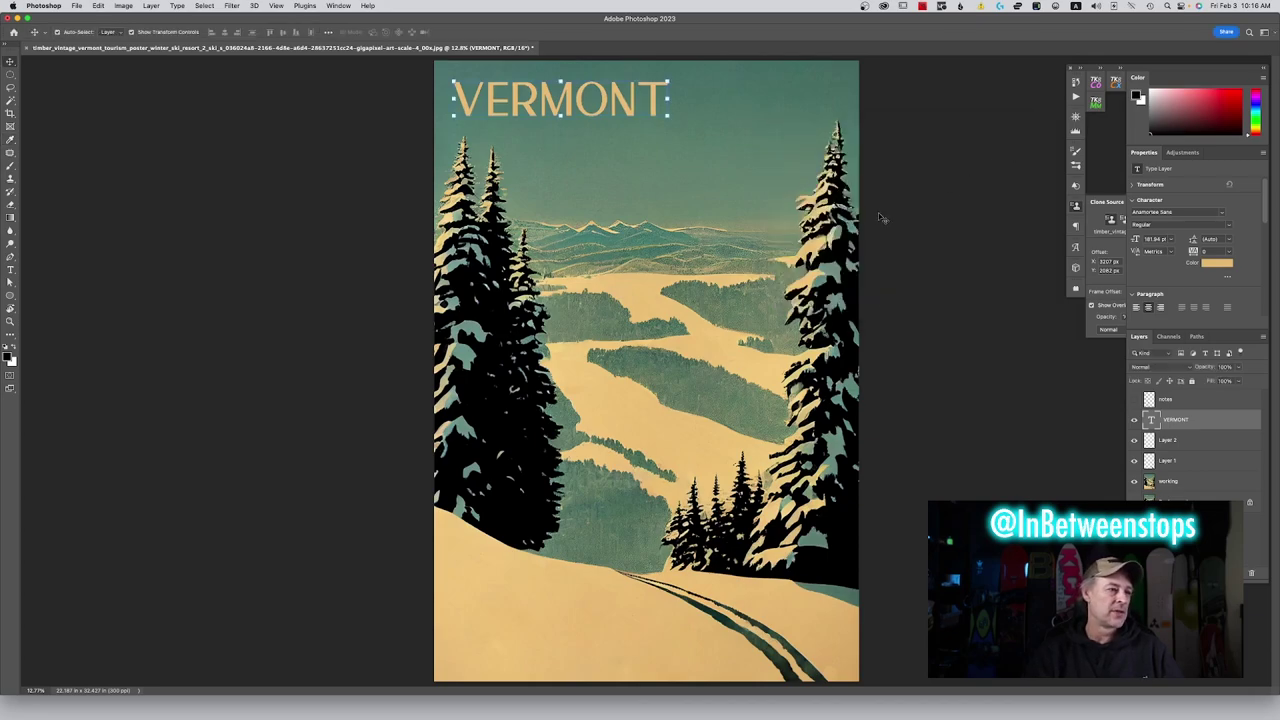
Zoom in on the VERMONT title and load its letter shapes with Select Pixels
{"action": "key", "text": "super+equal"}
{"action": "key", "text": "super+equal"}
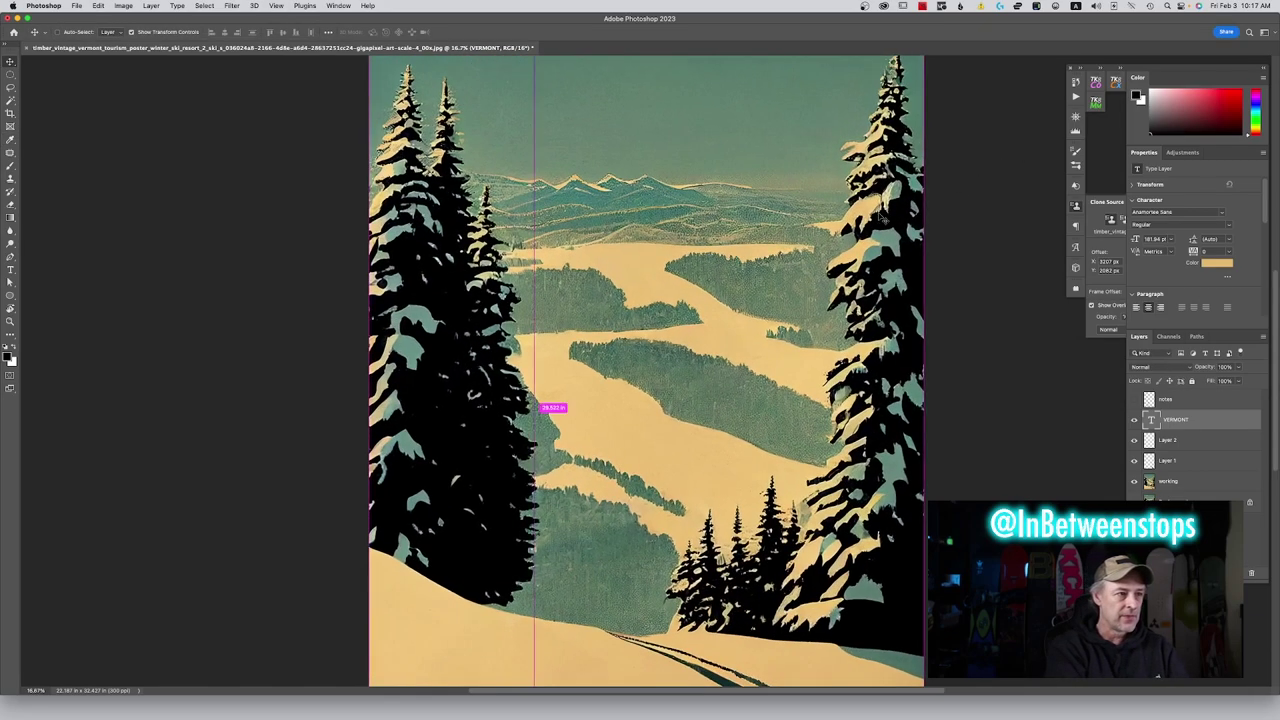
{"action": "key", "text": "super+minus"}
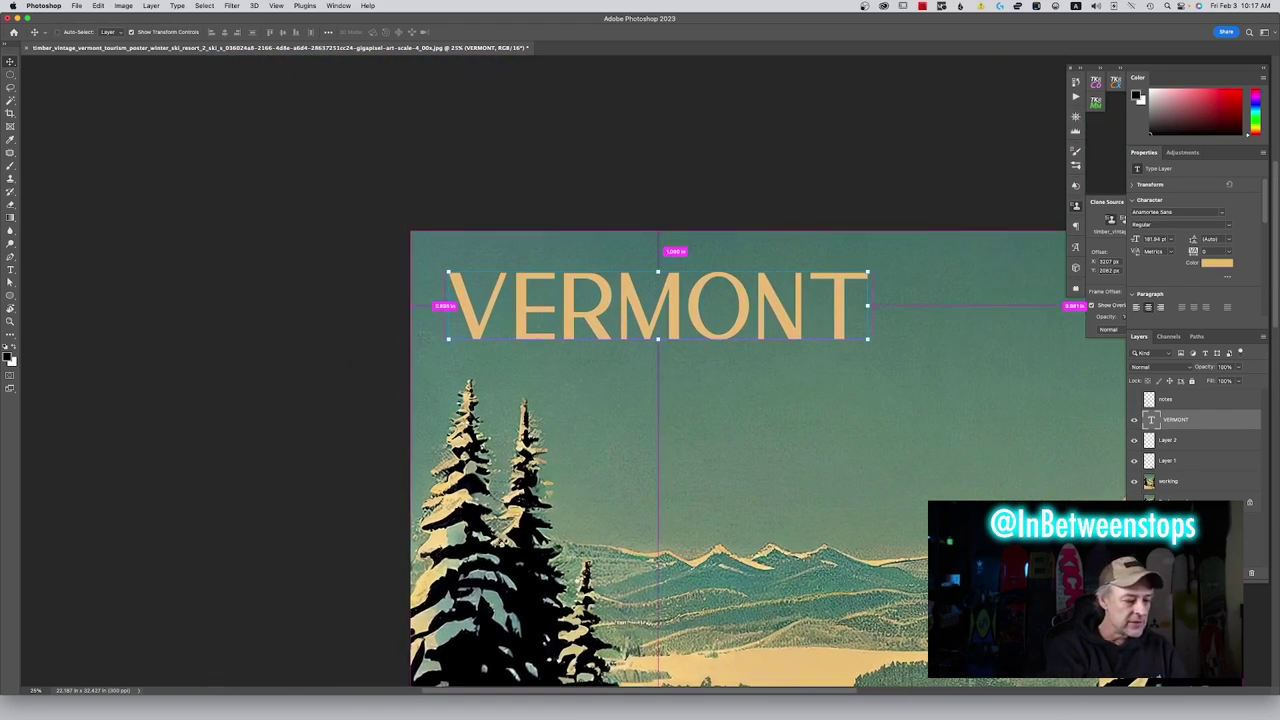
{"action": "key", "text": "super+equal"}
{"action": "key", "text": "super+equal"}
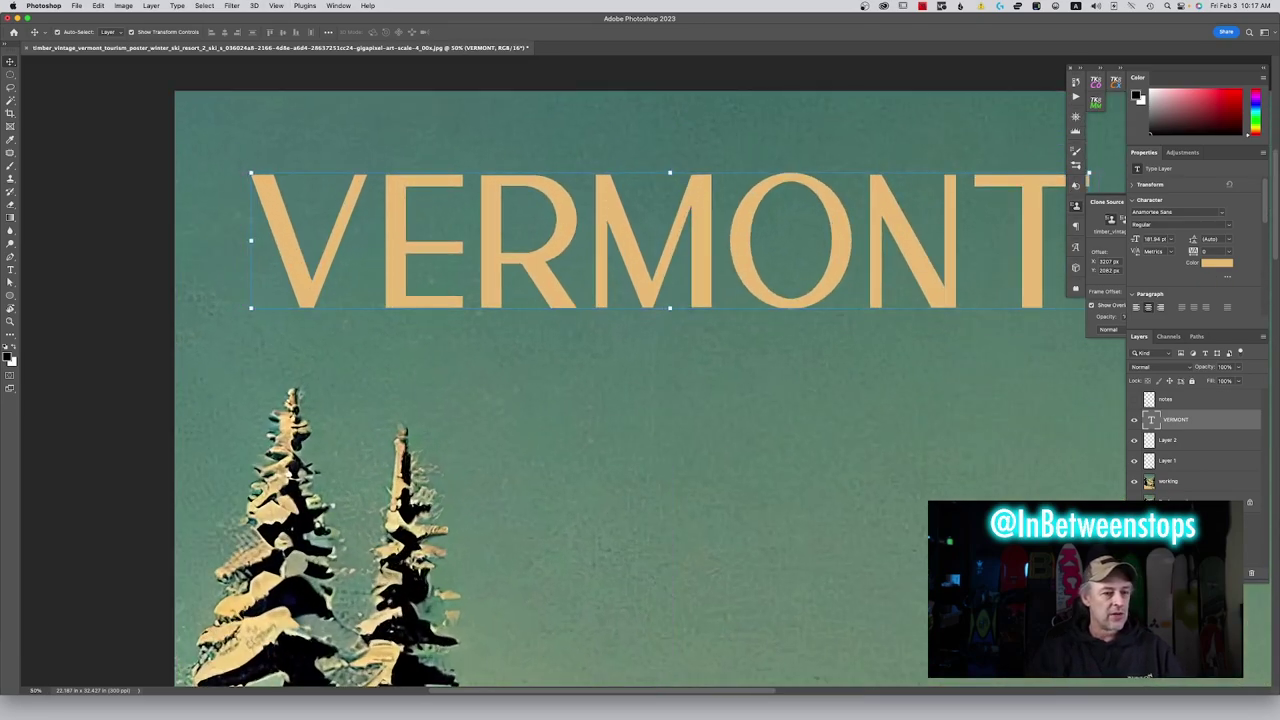
{"action": "left_click_drag", "start_coordinate": [851, 491], "coordinate": [732, 504]}
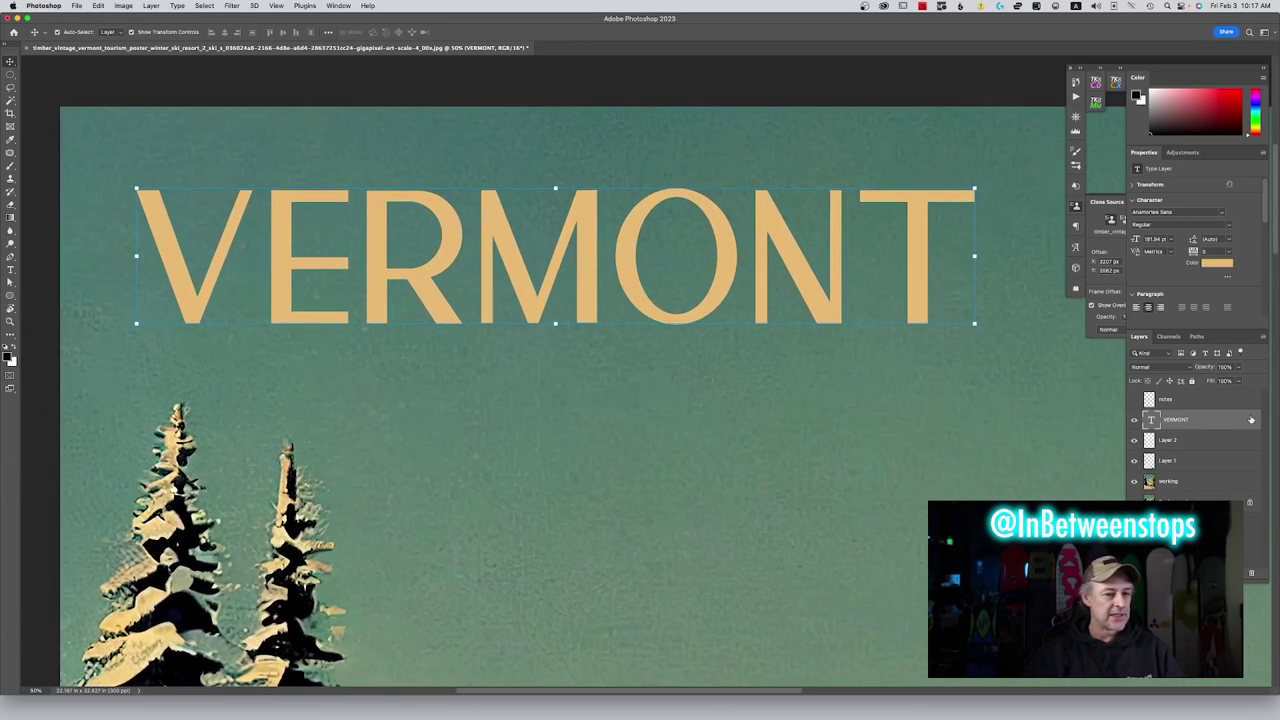
{"action": "right_click", "coordinate": [1200, 419]}
{"action": "key", "text": "Escape"}
{"action": "right_click", "coordinate": [1148, 417]}
{"action": "left_click", "coordinate": [1175, 446]}
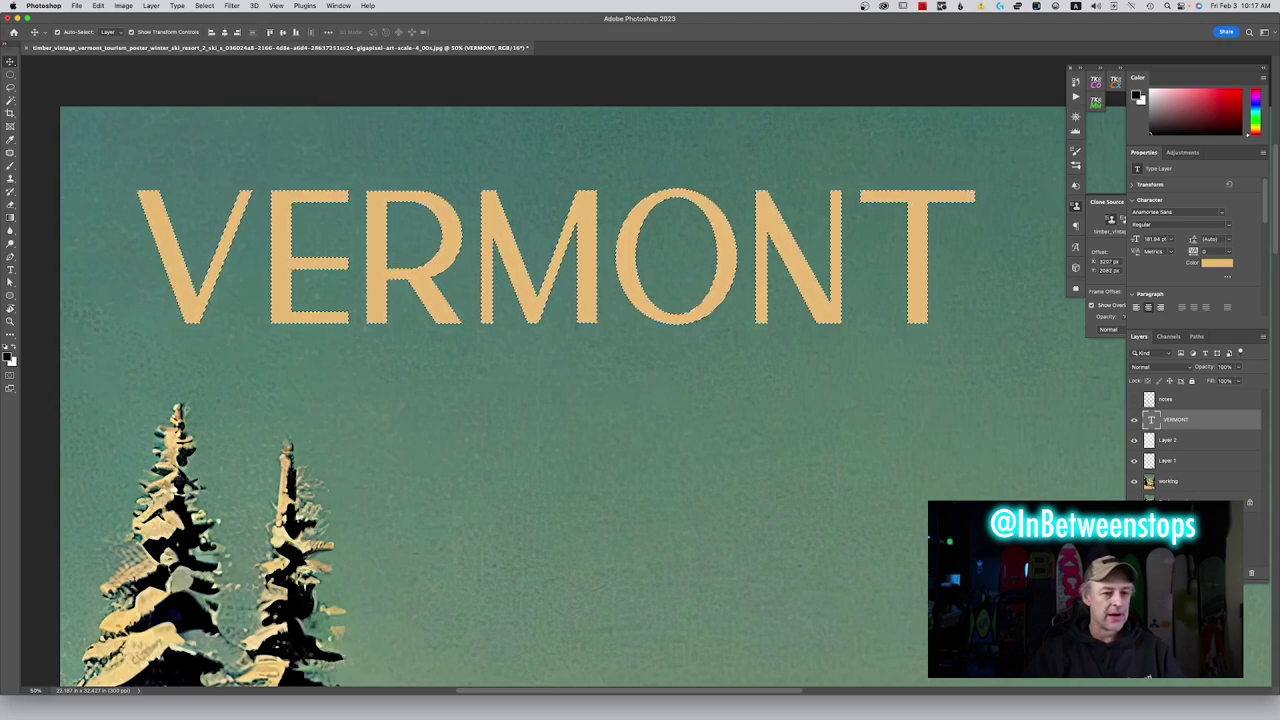
Add a new empty layer and hide the original VERMONT text layer
{"action": "key", "text": "super+j"}
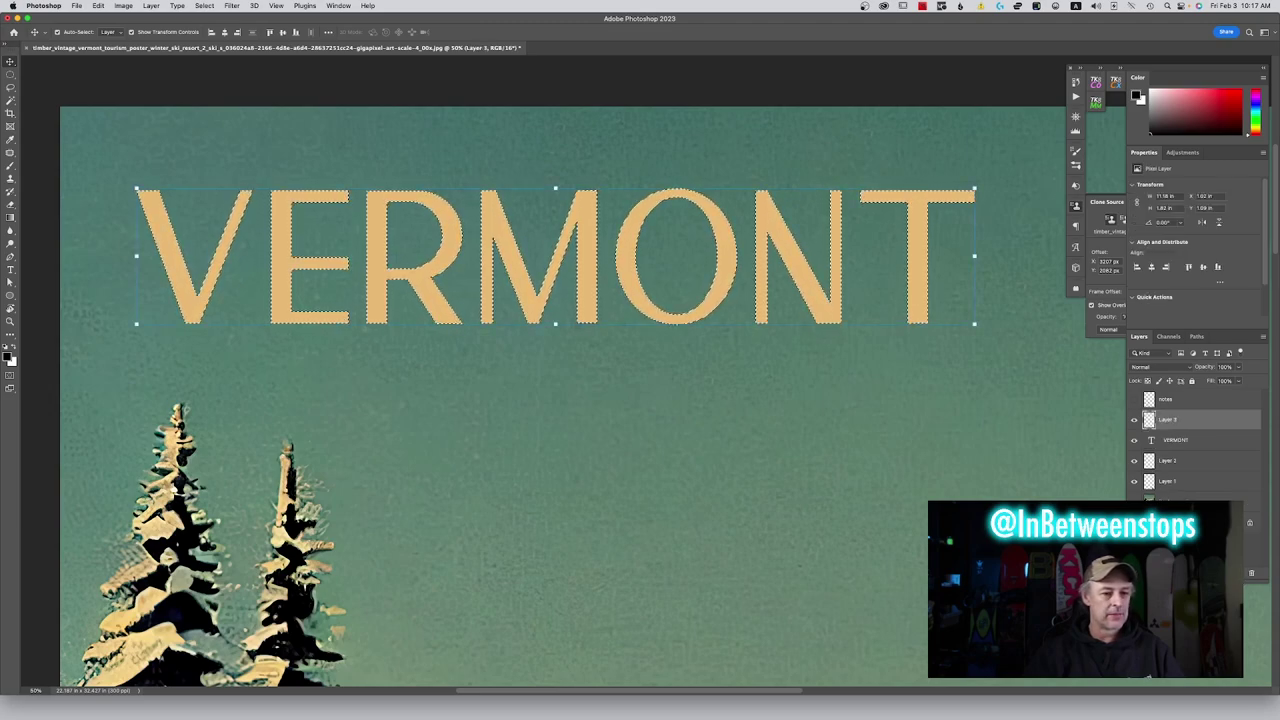
{"action": "left_click", "coordinate": [1134, 440]}
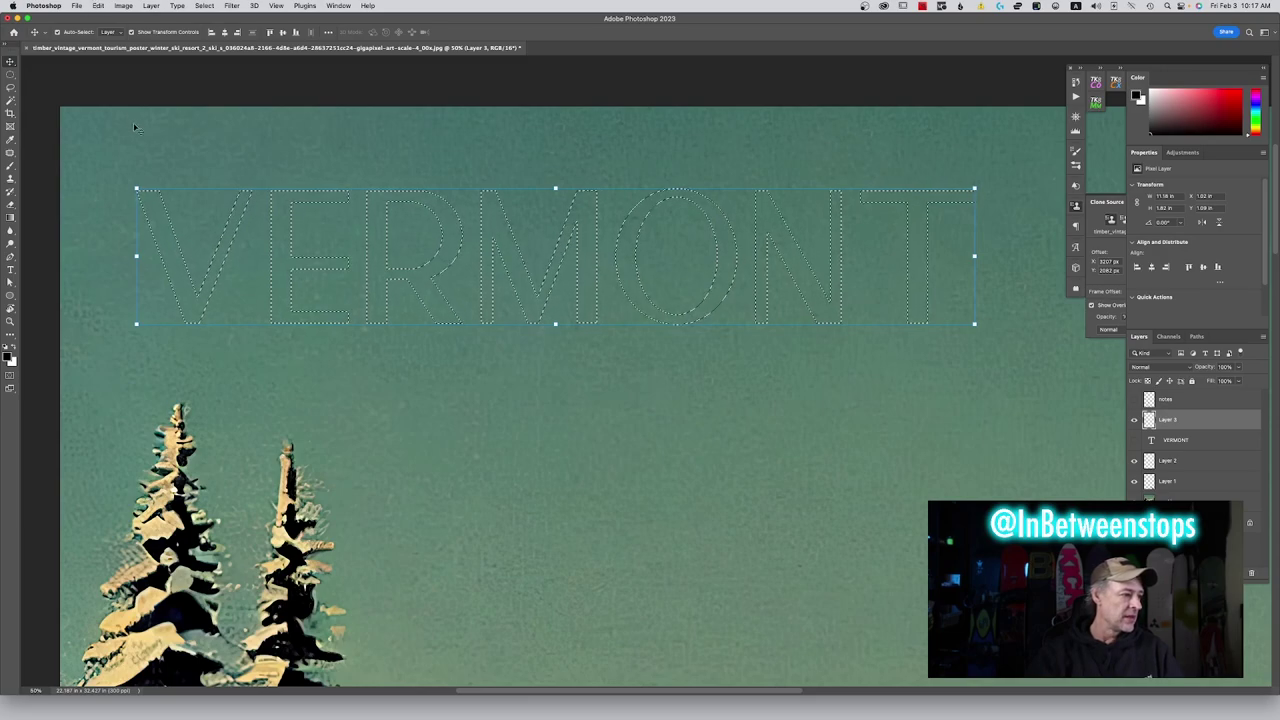
{"action": "key", "text": "super+minus"}
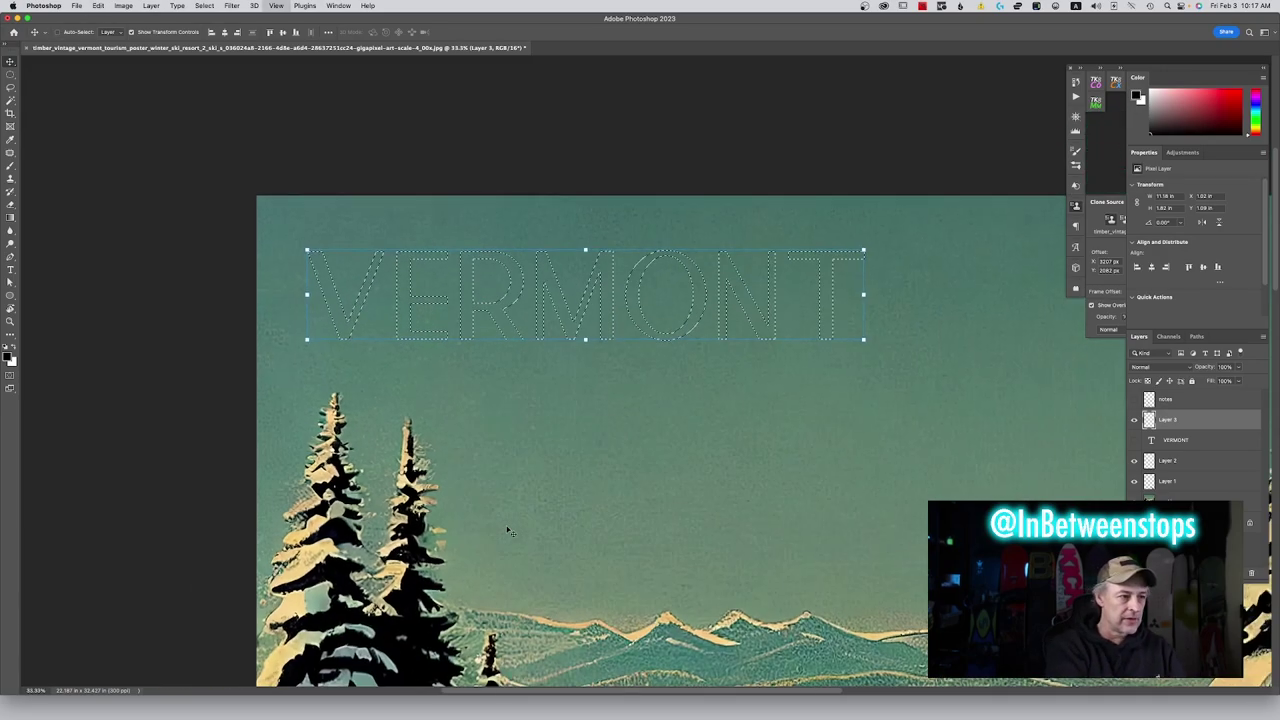
{"action": "key", "text": "super+minus"}
{"action": "key", "text": "super+minus"}
{"action": "key", "text": "super+minus"}
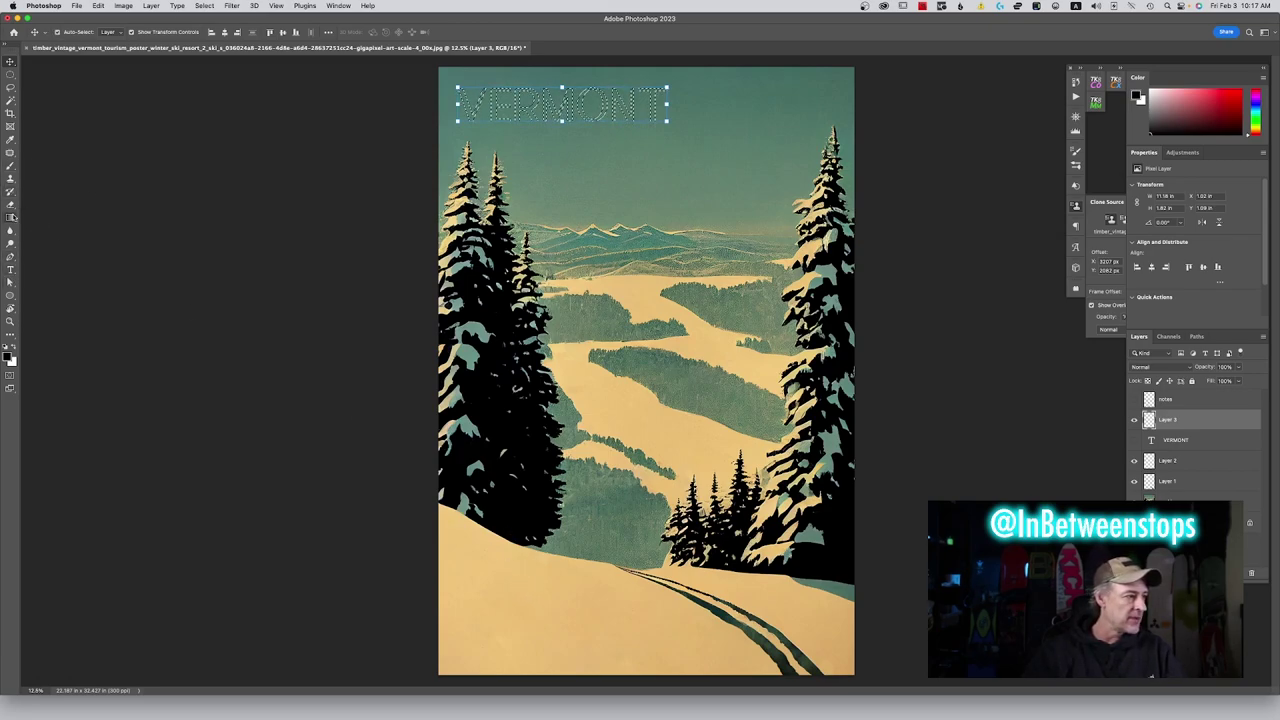
Sample the beige snow colour and fill the VERMONT selection with that foreground colour
{"action": "key", "text": "i"}
{"action": "left_click", "coordinate": [527, 594]}
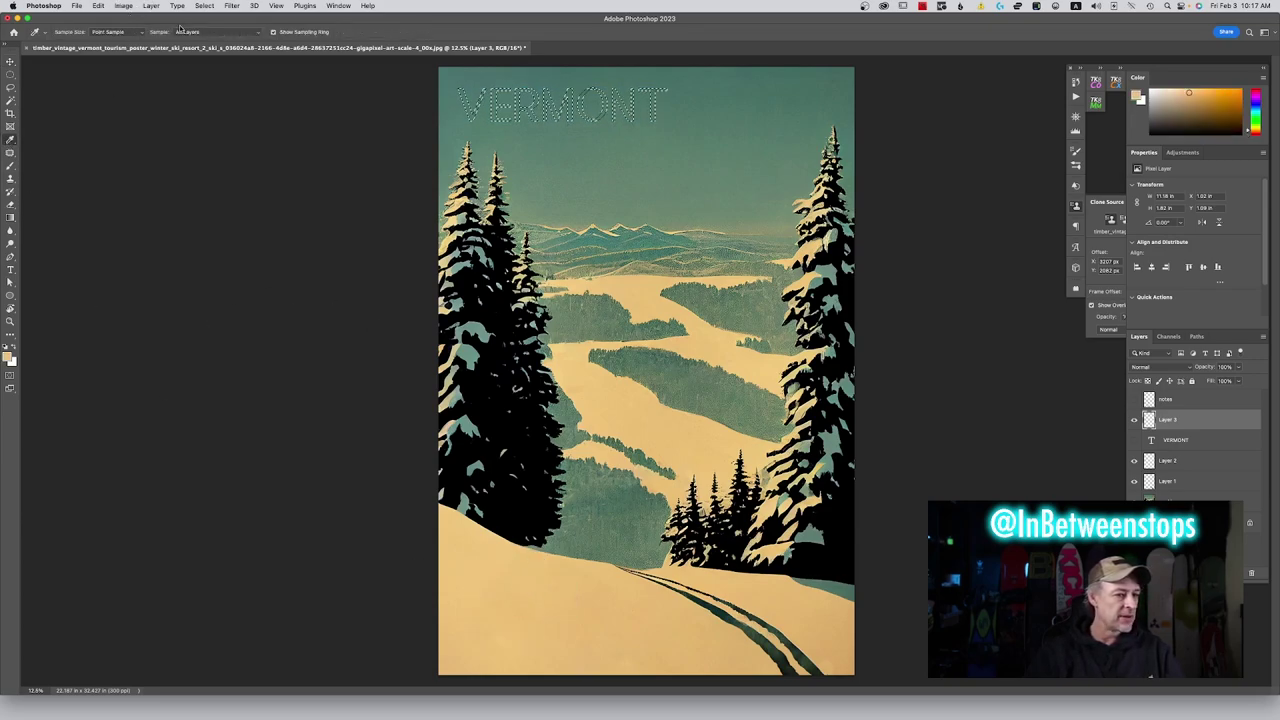
{"action": "left_click", "coordinate": [99, 6]}
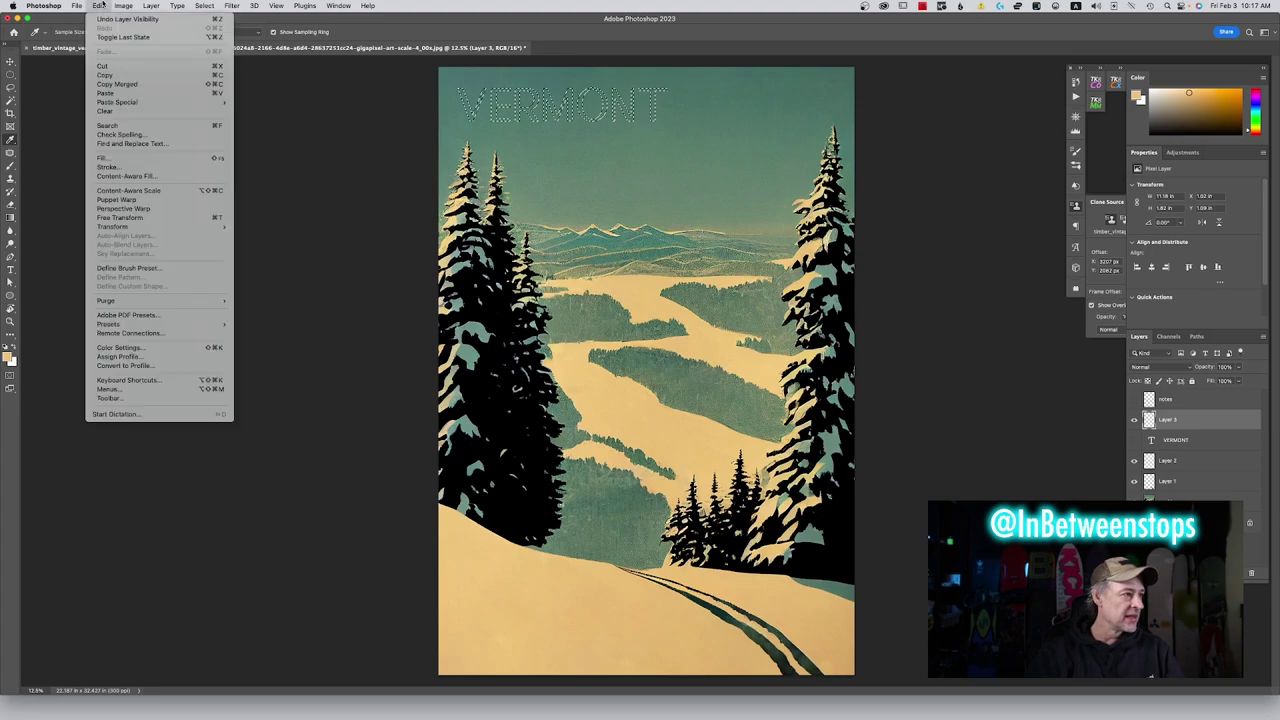
{"action": "left_click", "coordinate": [120, 158]}
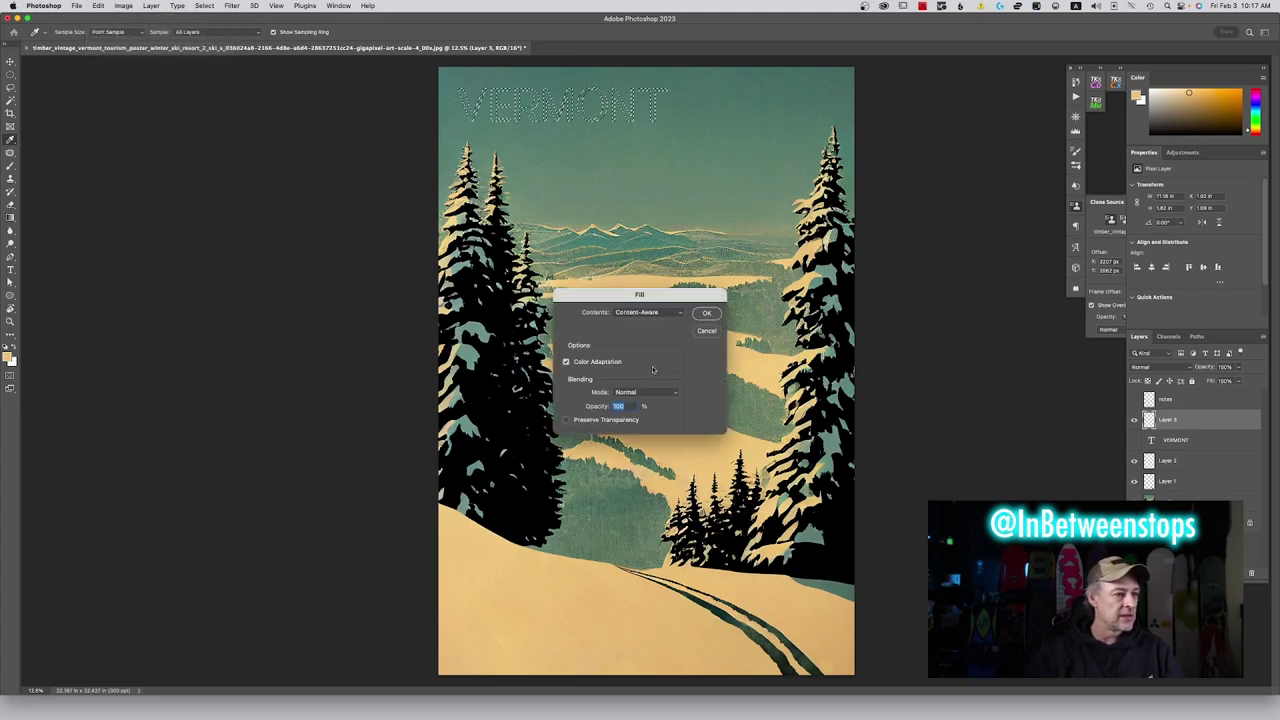
{"action": "left_click", "coordinate": [661, 314]}
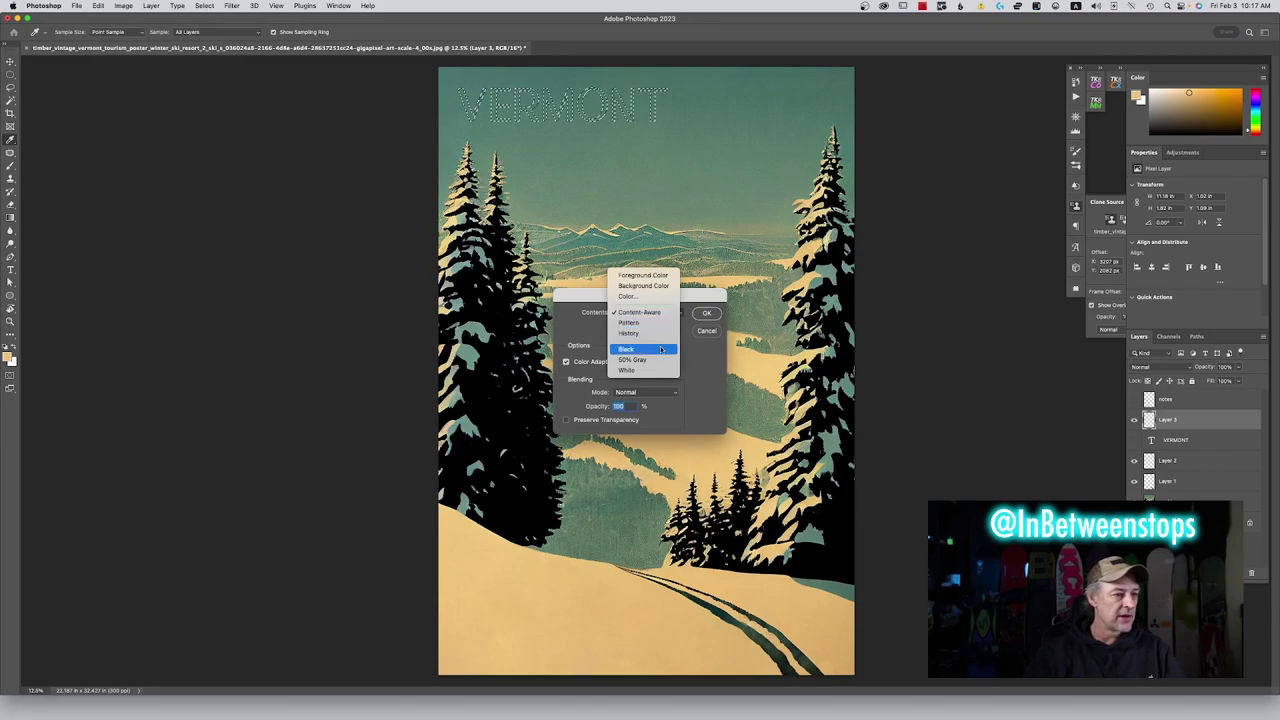
{"action": "left_click", "coordinate": [643, 275]}
{"action": "left_click", "coordinate": [706, 313]}
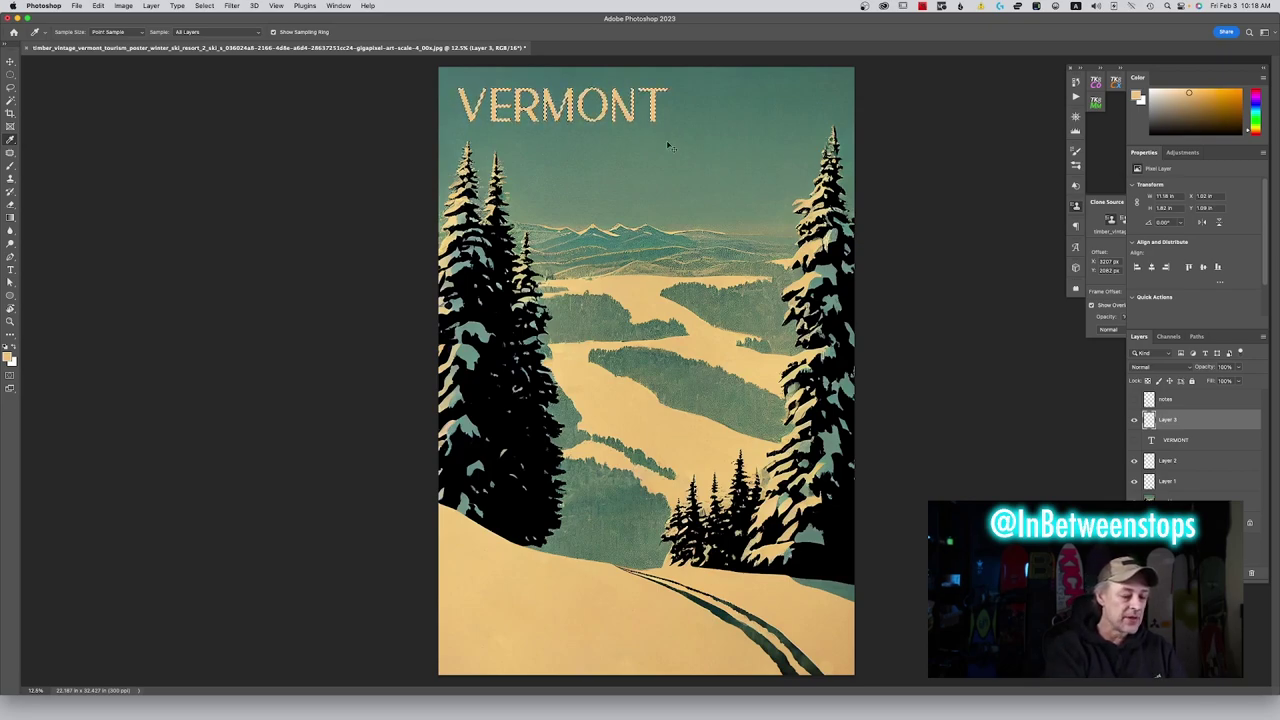
{"action": "key", "text": "ctrl+plus"}
{"action": "key", "text": "ctrl+plus"}
{"action": "key", "text": "ctrl+plus"}
{"action": "key", "text": "ctrl+plus"}
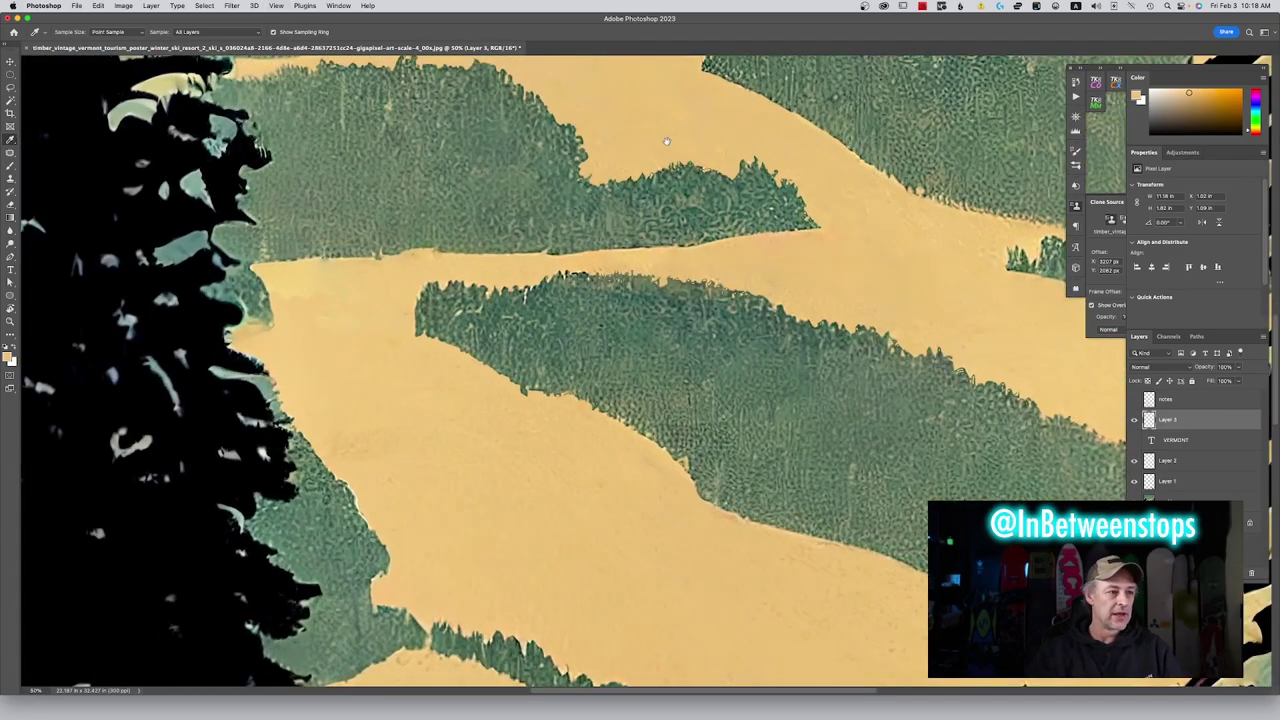
Apply Oil Paint to Layer 3's letters (Stylization 10, Scale 7.8), with Cleanliness slightly lowered
{"action": "scroll", "coordinate": [670, 137], "scroll_direction": "up", "scroll_amount": 10}
{"action": "scroll", "coordinate": [636, 230], "scroll_direction": "up", "scroll_amount": 10}
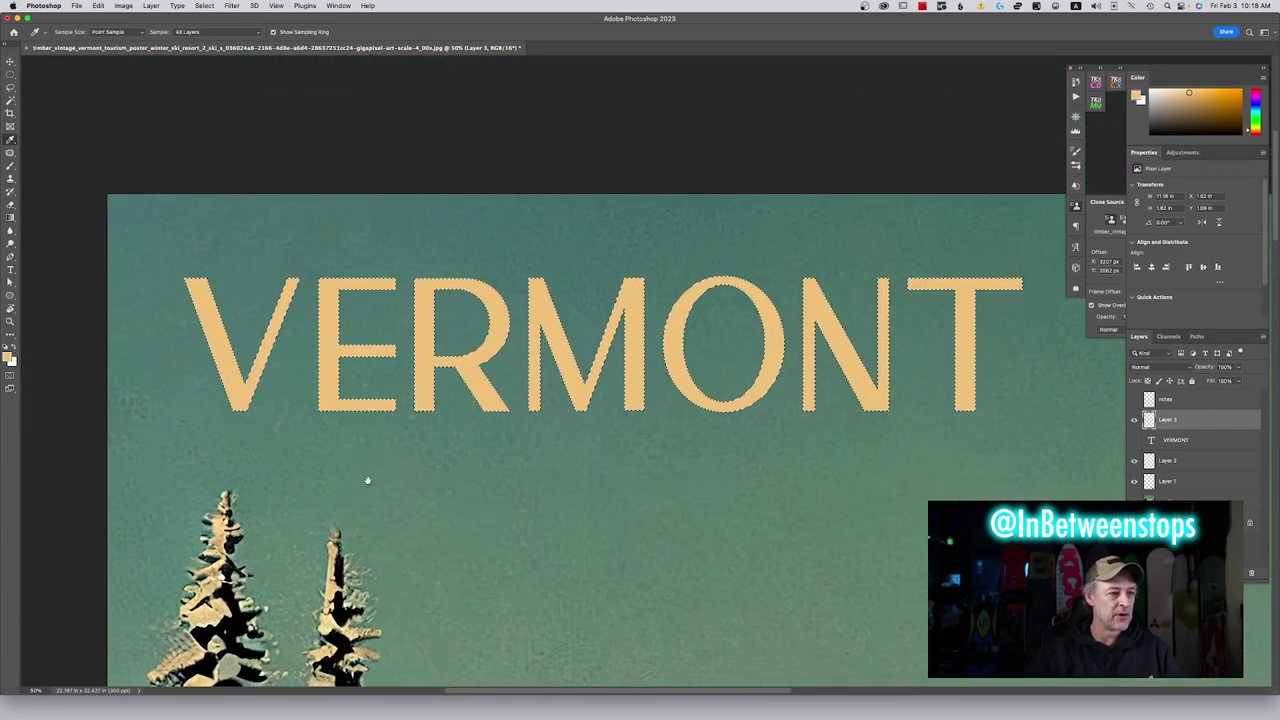
{"action": "left_click_drag", "start_coordinate": [367, 481], "coordinate": [326, 467]}
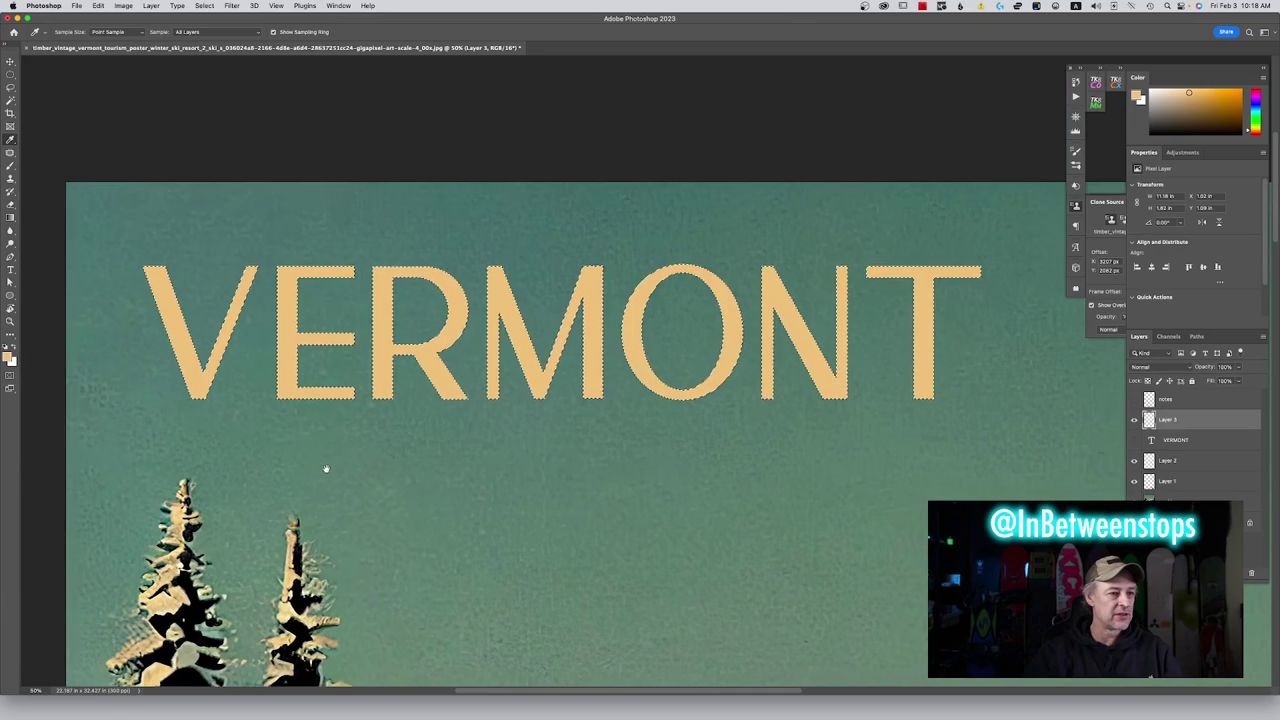
{"action": "left_click", "coordinate": [233, 5]}
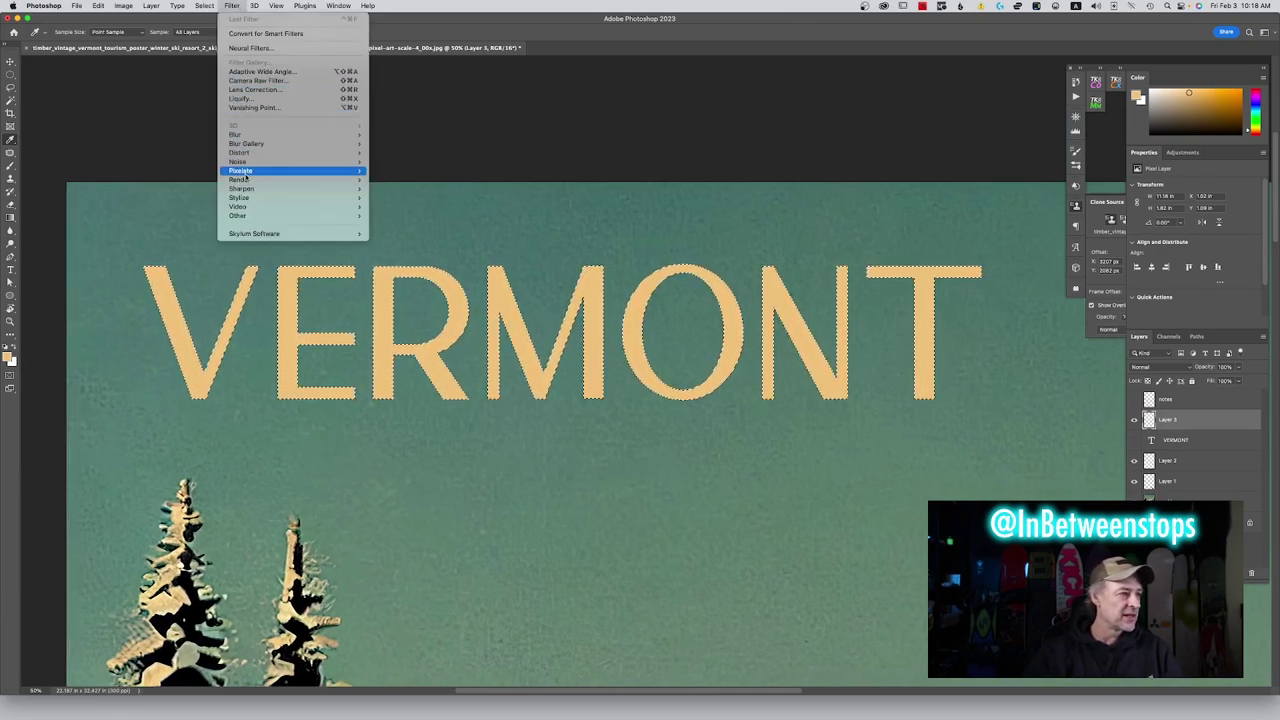
{"action": "mouse_move", "coordinate": [245, 180]}
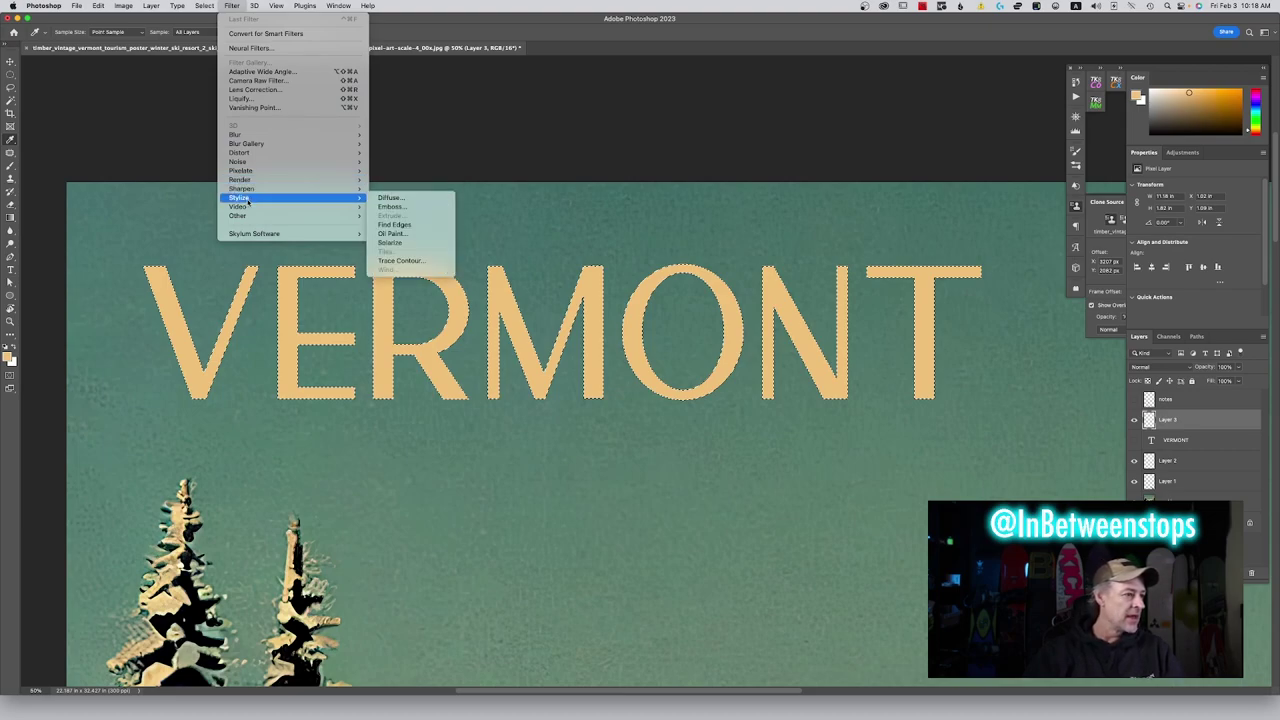
{"action": "left_click", "coordinate": [418, 234]}
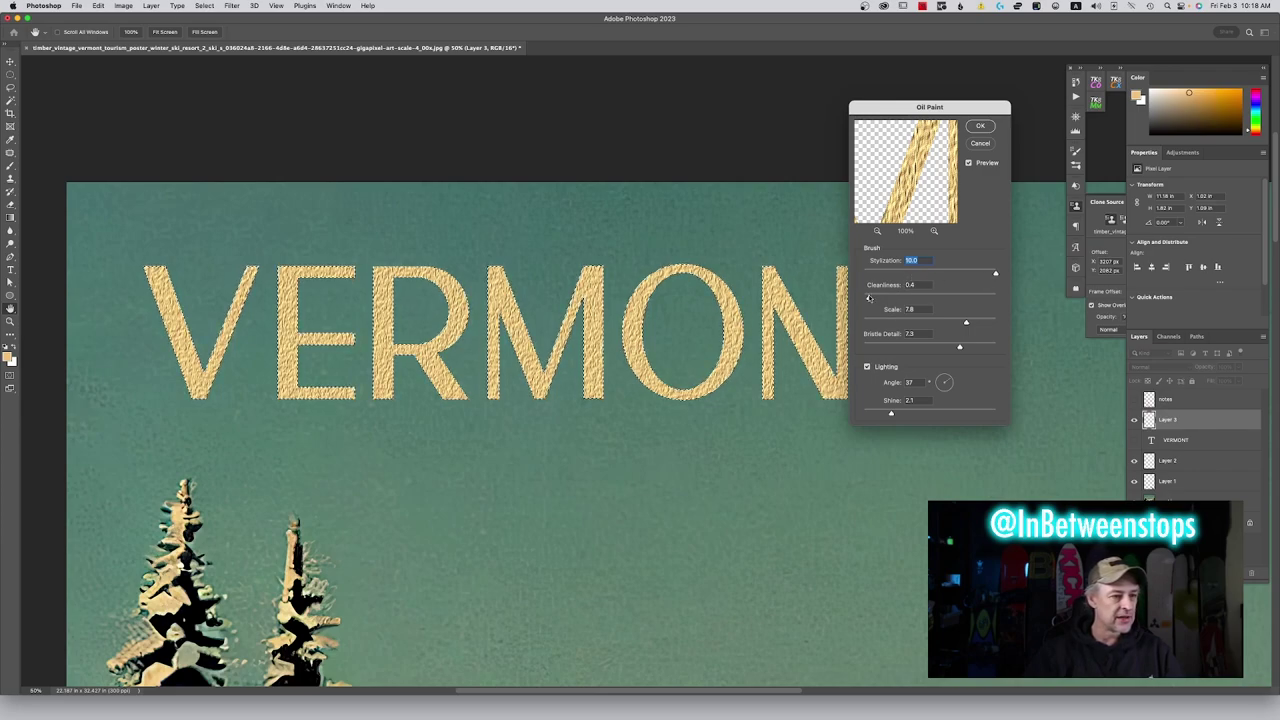
{"action": "left_click_drag", "start_coordinate": [945, 302], "coordinate": [866, 298]}
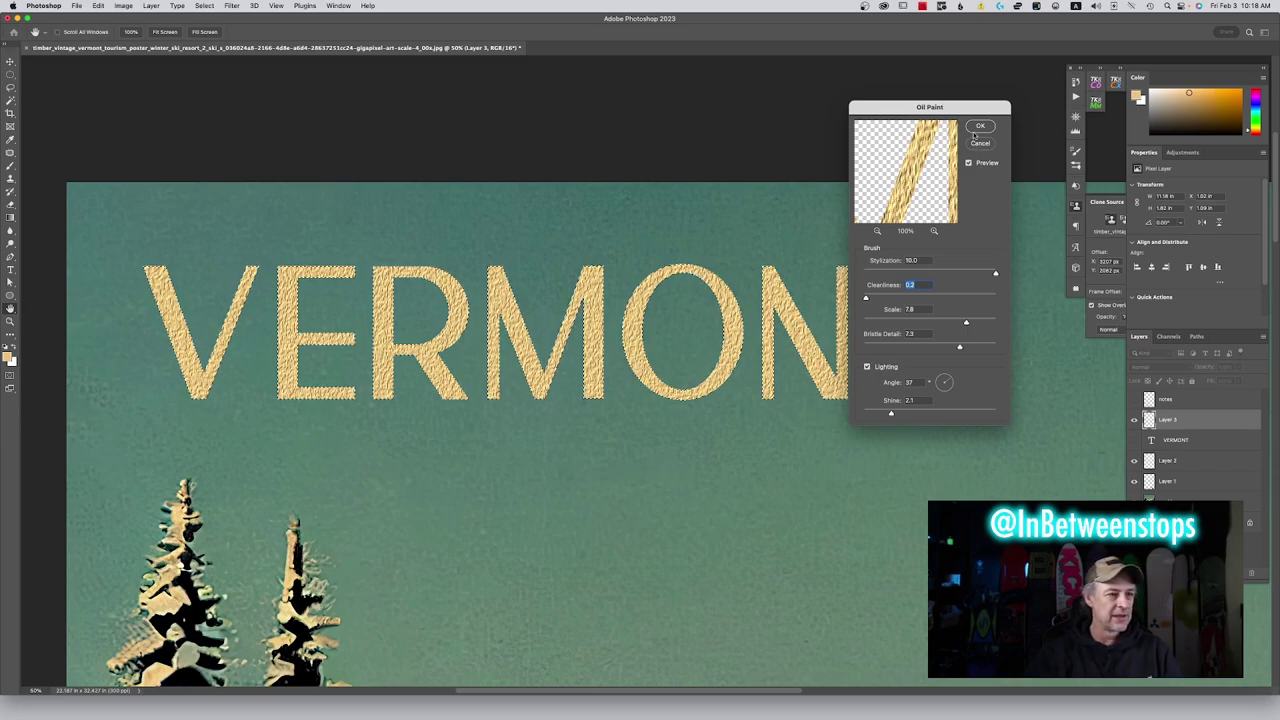
{"action": "left_click", "coordinate": [980, 127]}
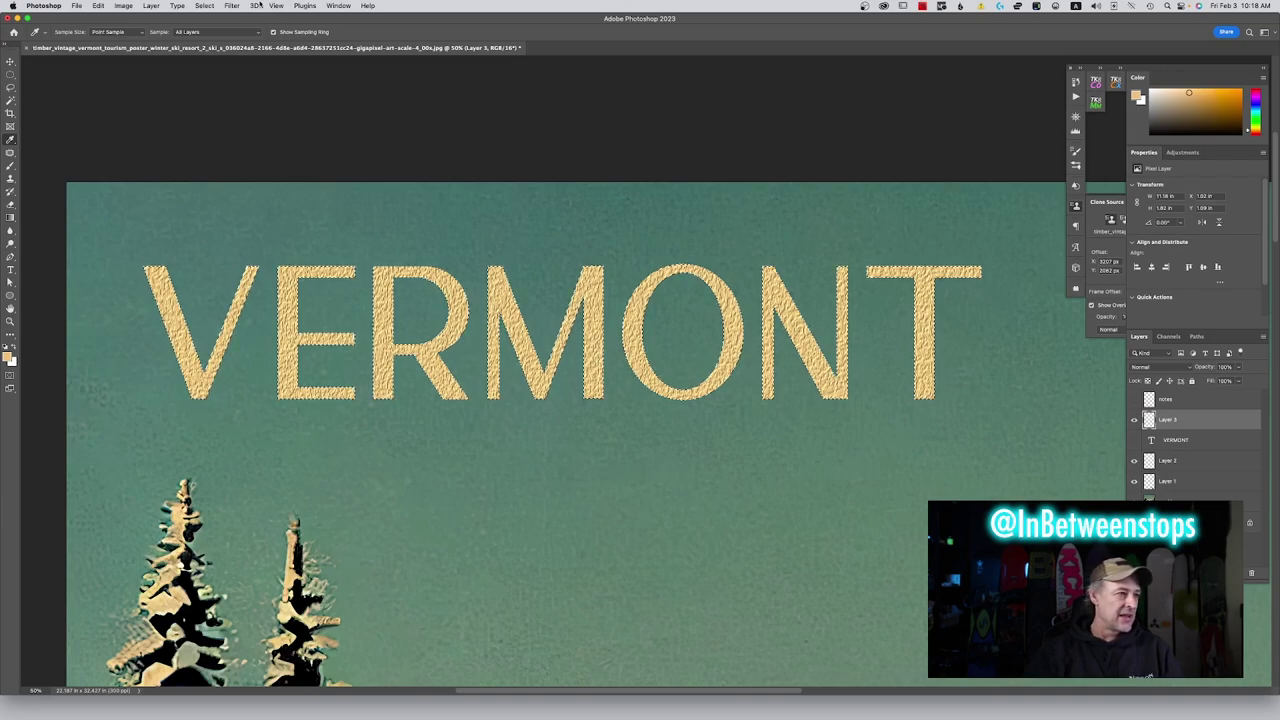
Apply a Gaussian Blur of about 5.4 pixels radius to Layer 3's VERMONT letters
{"action": "left_click", "coordinate": [231, 6]}
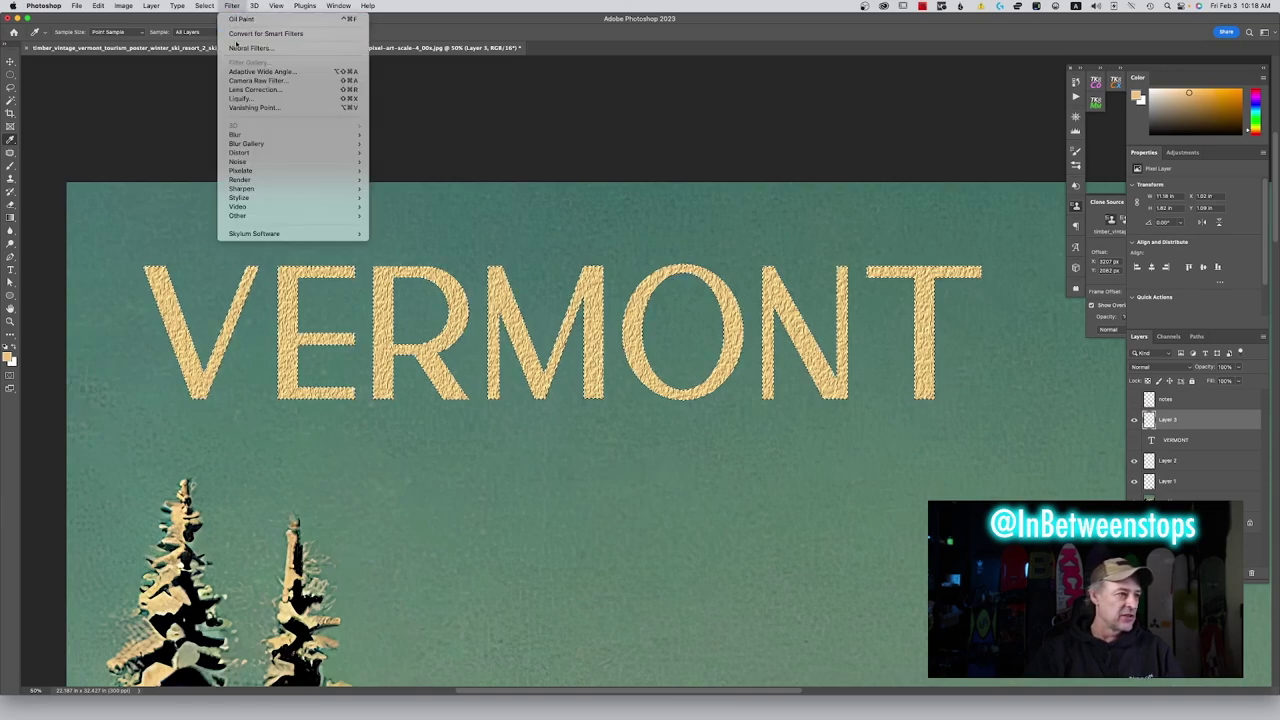
{"action": "mouse_move", "coordinate": [362, 138]}
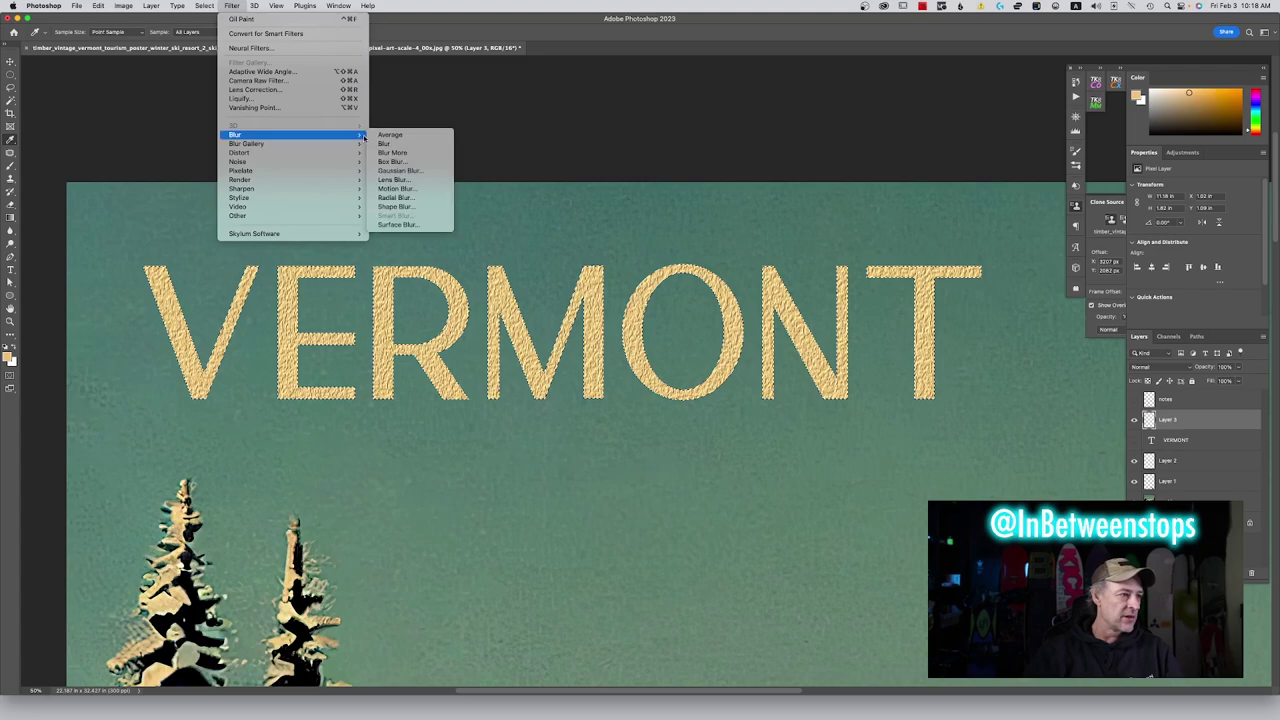
{"action": "left_click", "coordinate": [400, 171]}
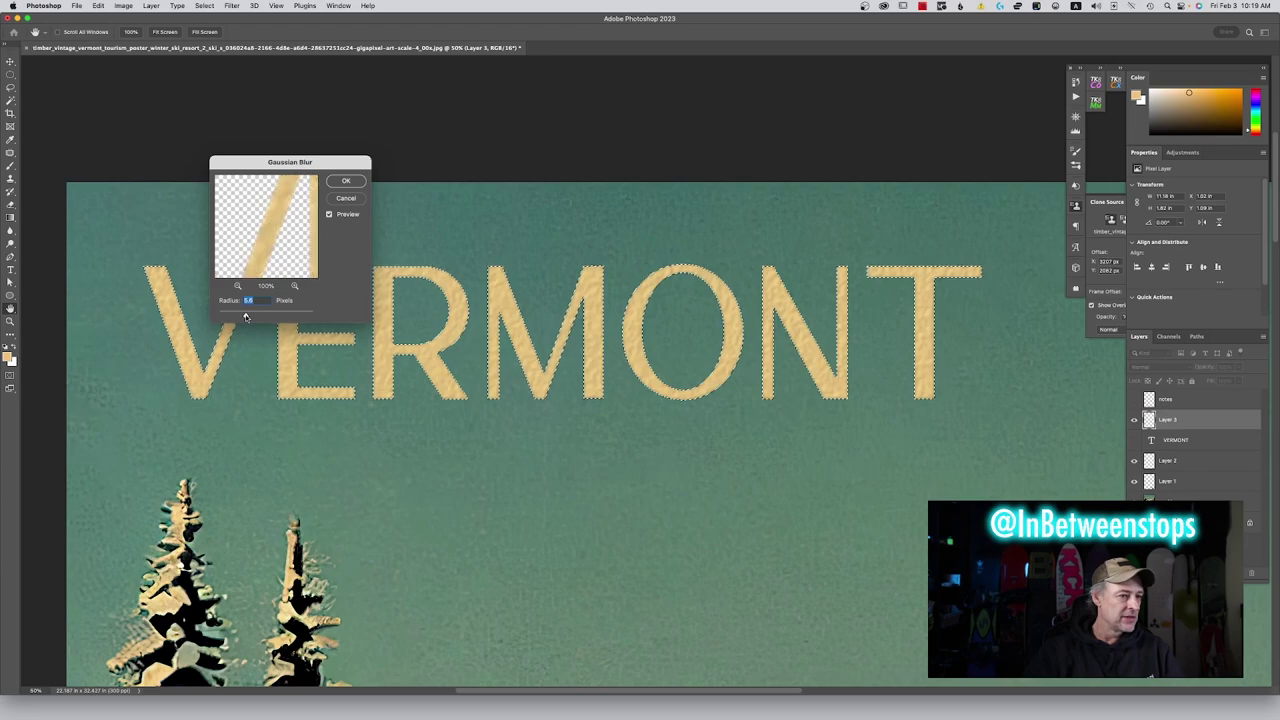
{"action": "left_click_drag", "start_coordinate": [245, 317], "coordinate": [244, 317]}
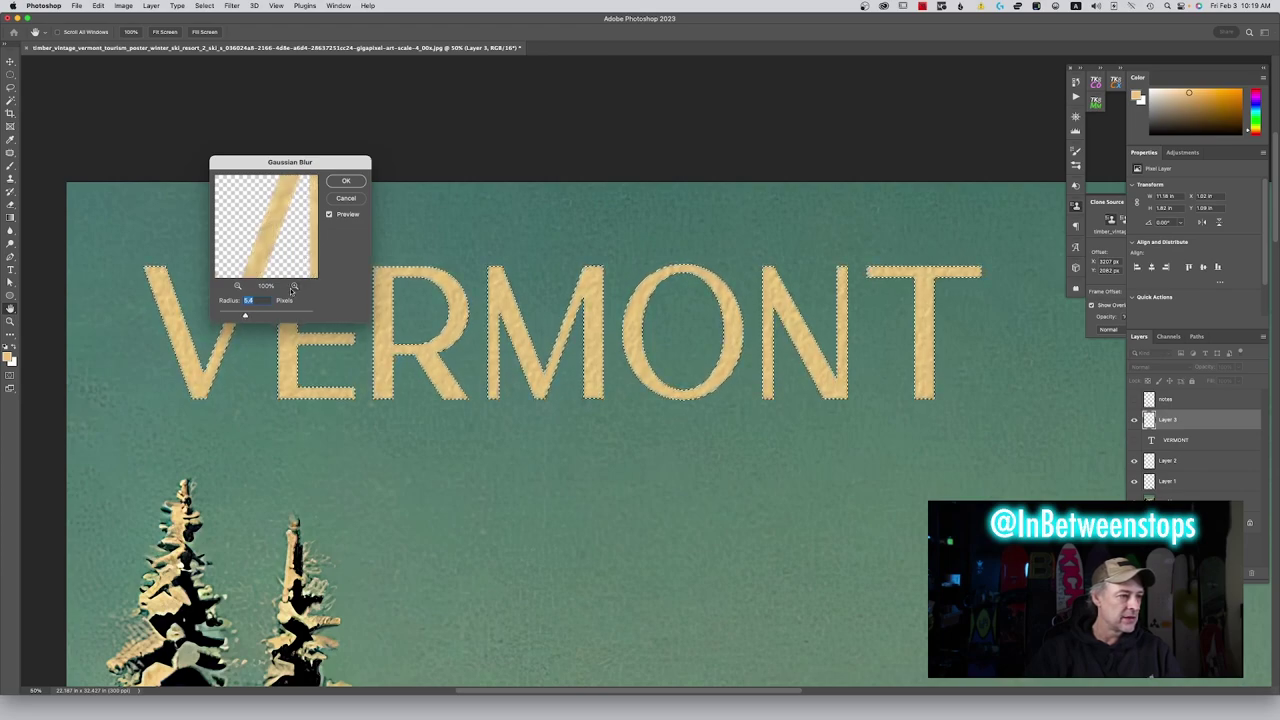
{"action": "left_click", "coordinate": [346, 181]}
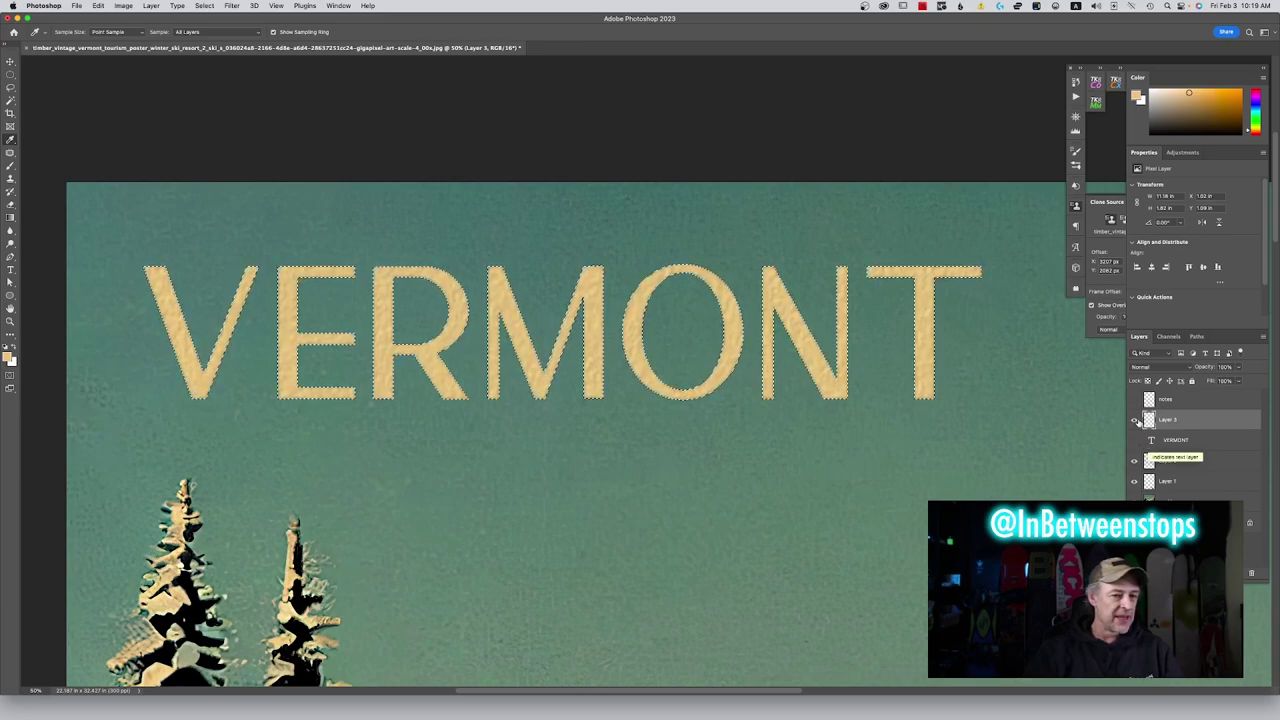
Compare against the original text, then set Layer 3's blend mode to Darken
{"action": "left_click", "coordinate": [1136, 442]}
{"action": "left_click", "coordinate": [1135, 444]}
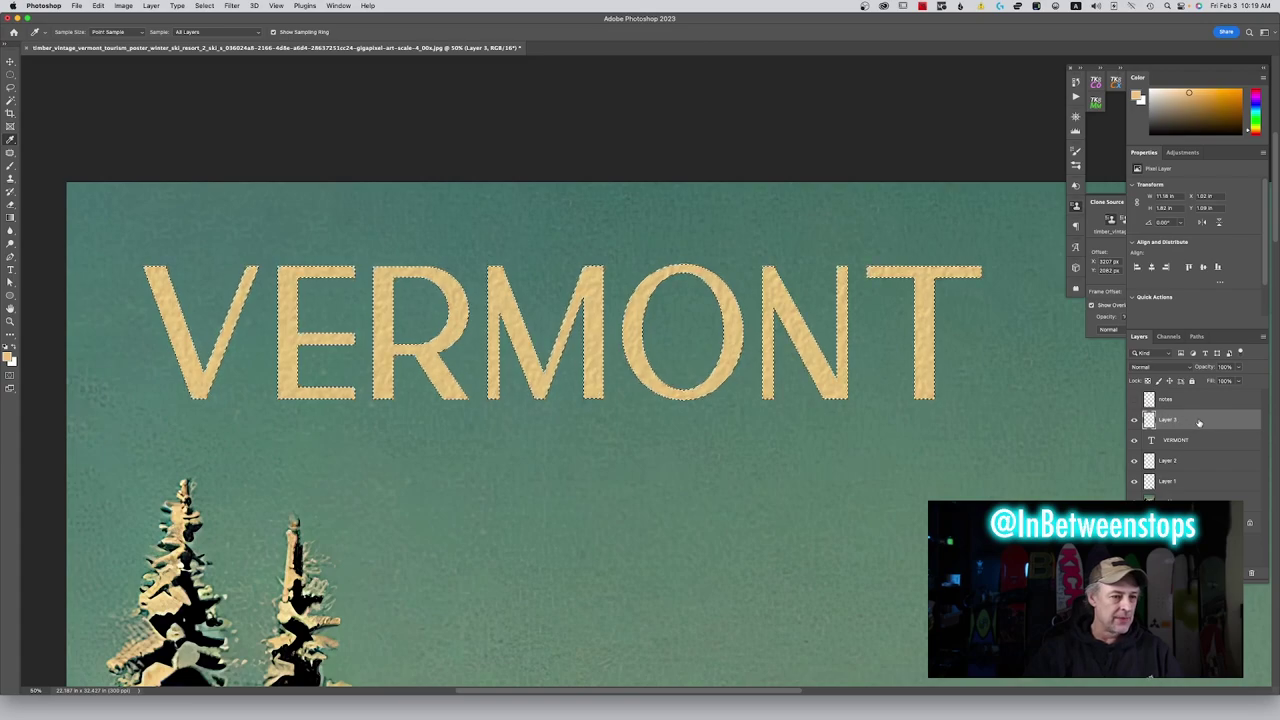
{"action": "left_click", "coordinate": [1179, 369]}
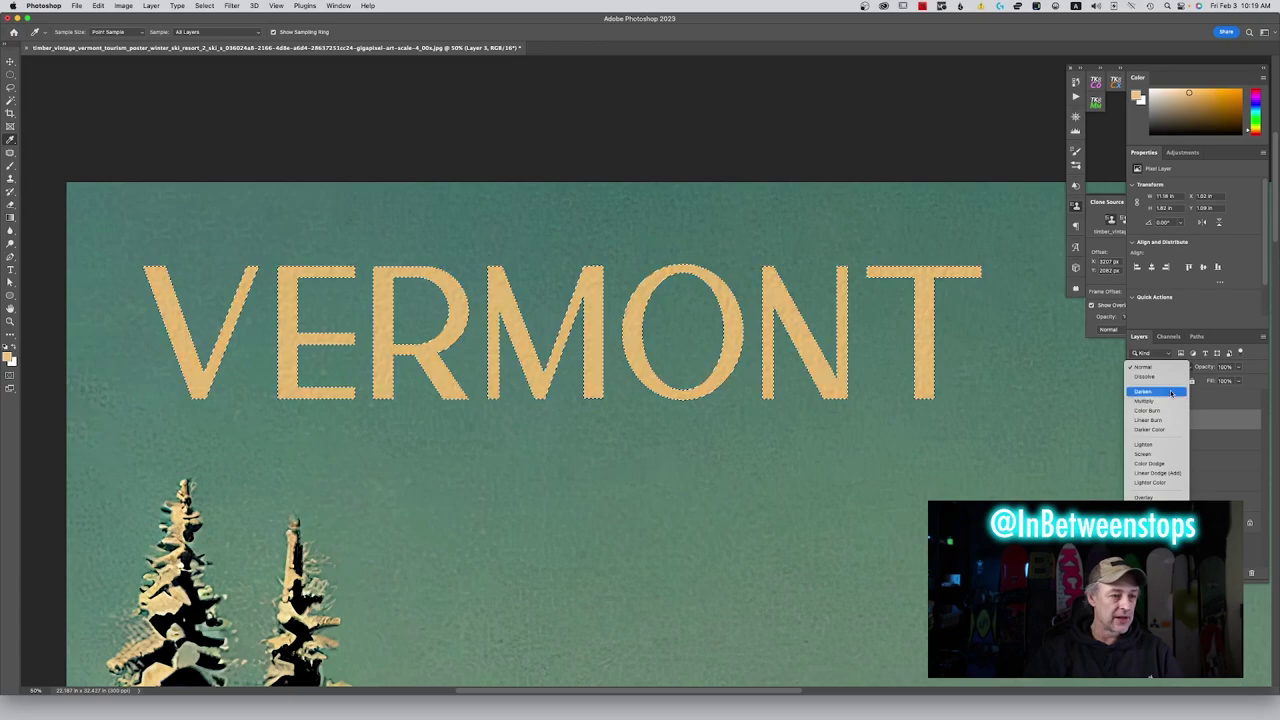
{"action": "left_click", "coordinate": [1171, 393]}
Toggle Layer 3's visibility to compare, then add the VERMONT text layer to the selection
{"action": "left_click", "coordinate": [1133, 420]}
{"action": "left_click", "coordinate": [1133, 421]}
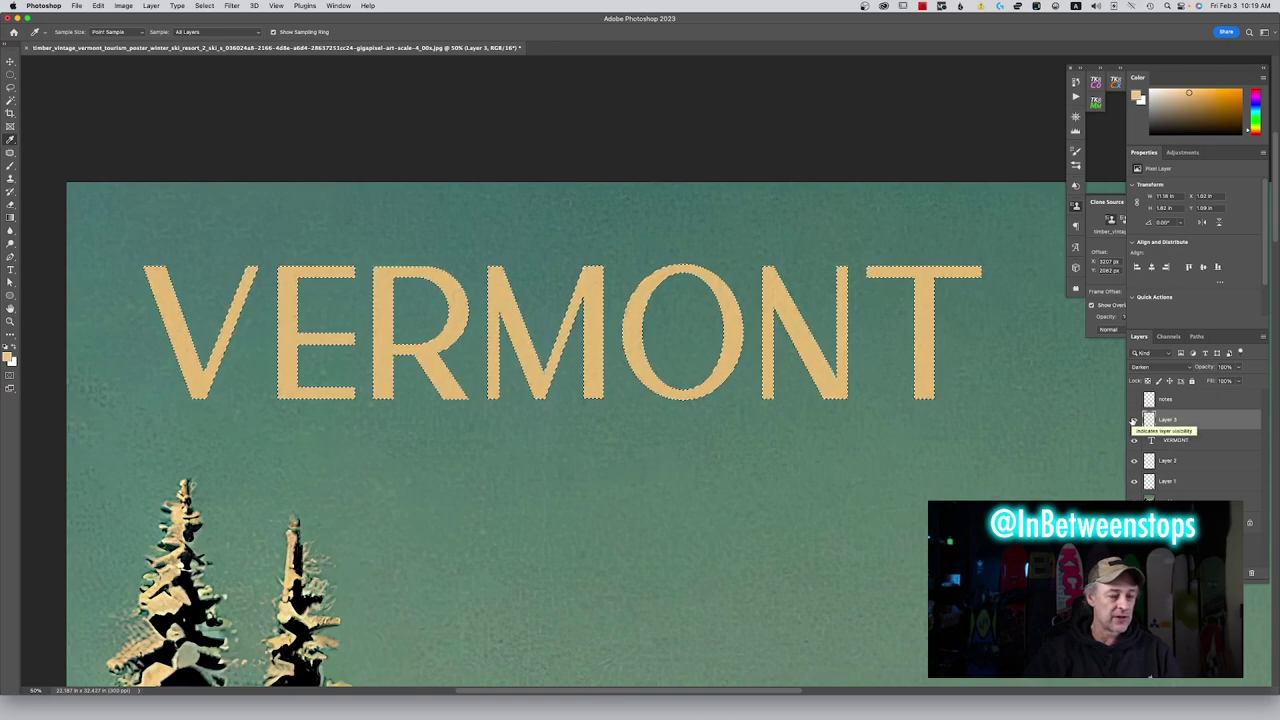
{"action": "left_click", "coordinate": [1133, 421]}
{"action": "left_click", "coordinate": [1133, 421]}
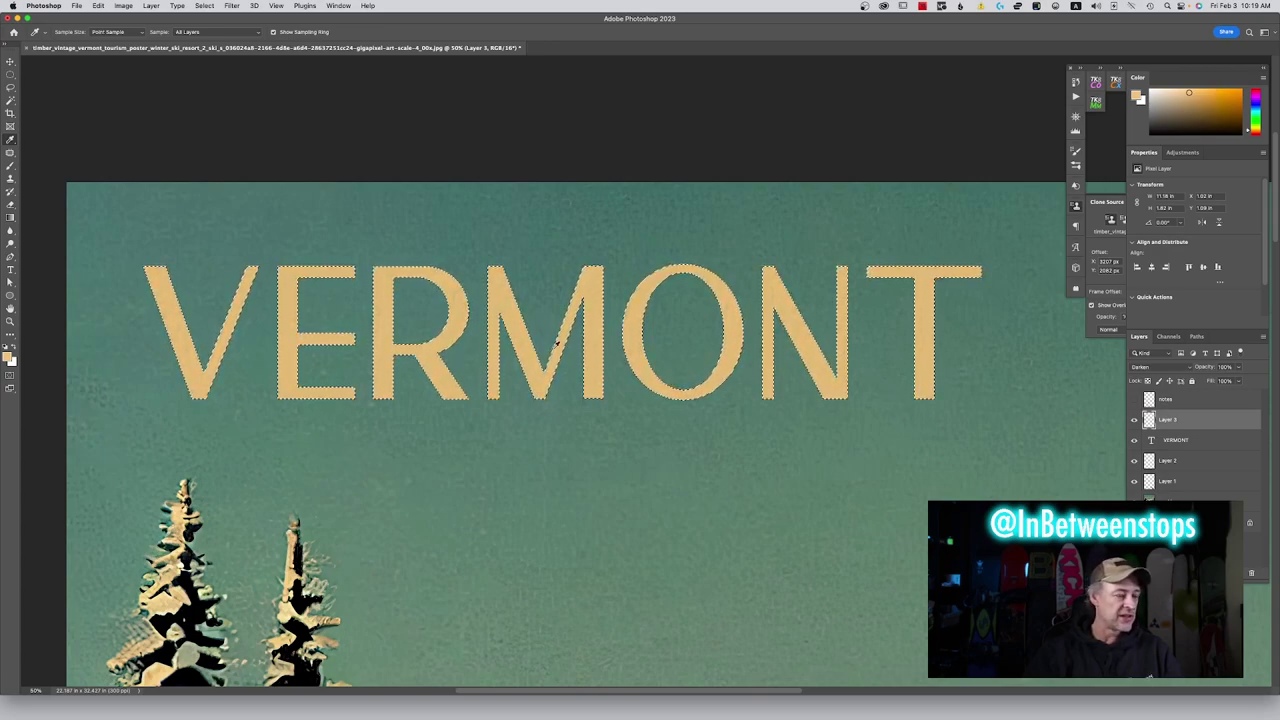
{"action": "left_click", "coordinate": [1188, 441], "text": "shift"}
{"action": "left_click_drag", "start_coordinate": [1188, 443], "coordinate": [1180, 490]}
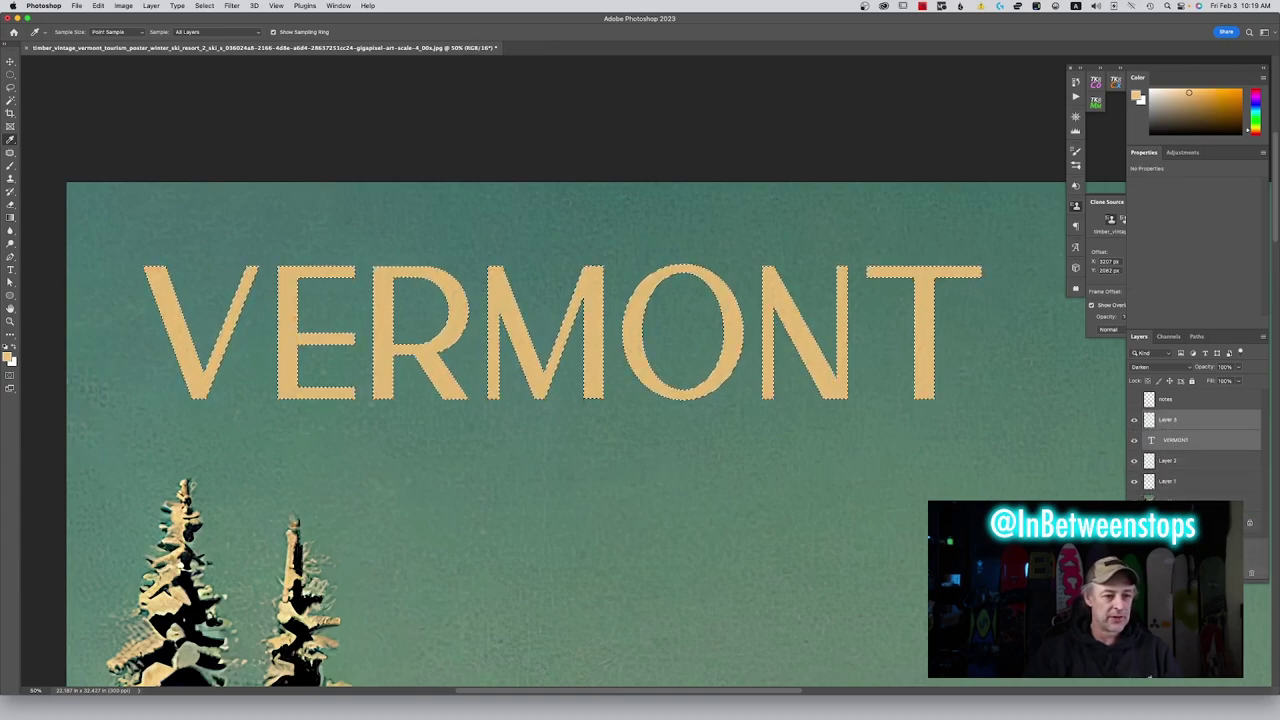
Group Layer 3 and VERMONT into Group 1, expand it, and select Layer 3 inside
{"action": "key", "text": "super+g"}
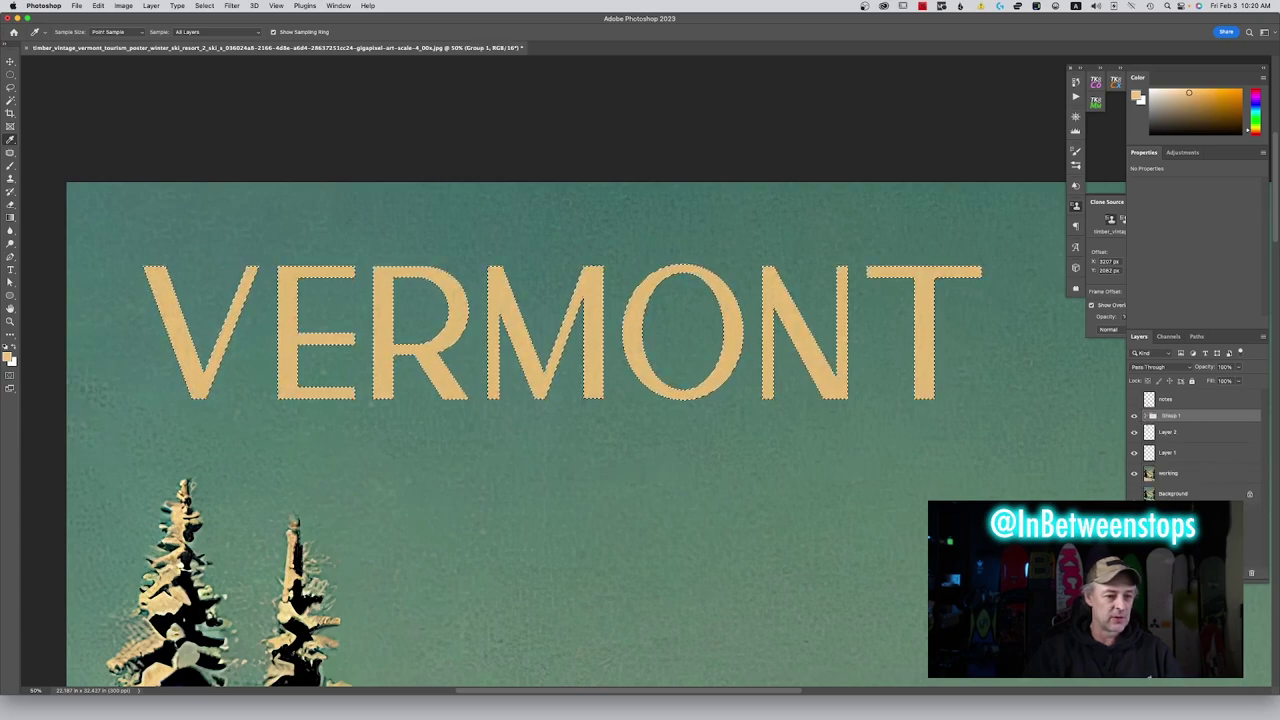
{"action": "left_click", "coordinate": [1177, 434]}
{"action": "left_click", "coordinate": [1145, 416]}
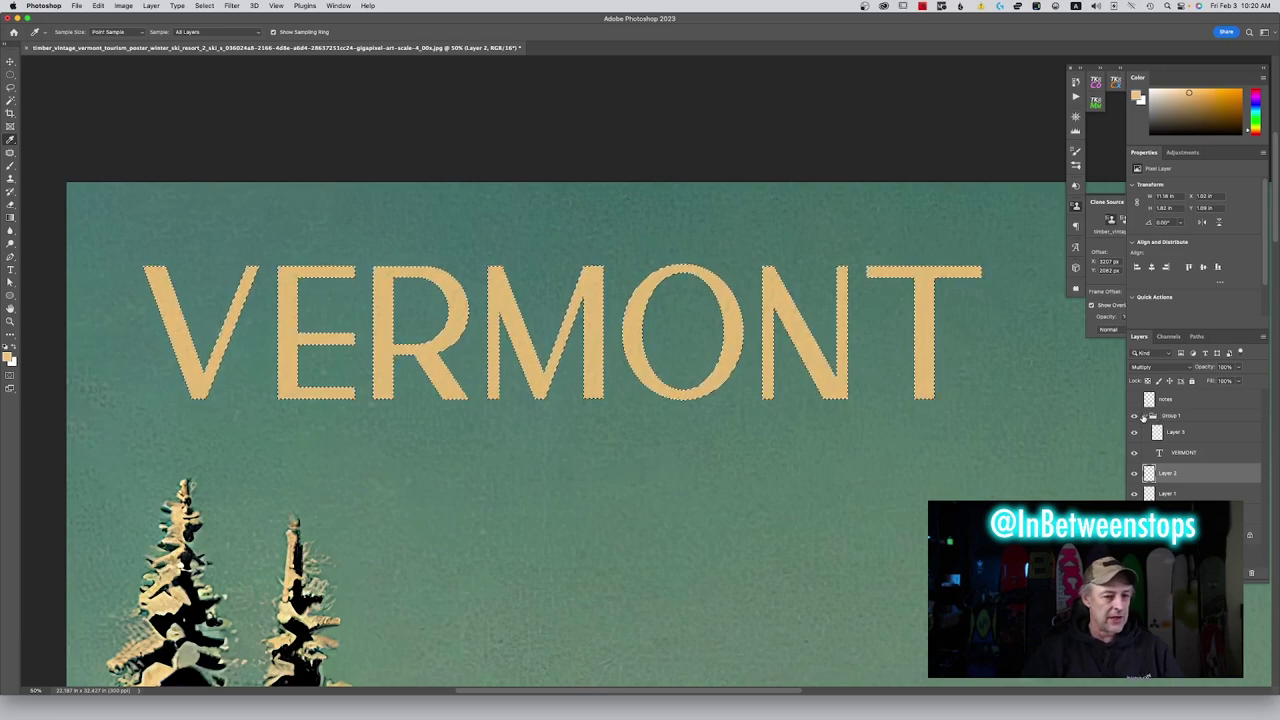
{"action": "left_click", "coordinate": [1146, 416]}
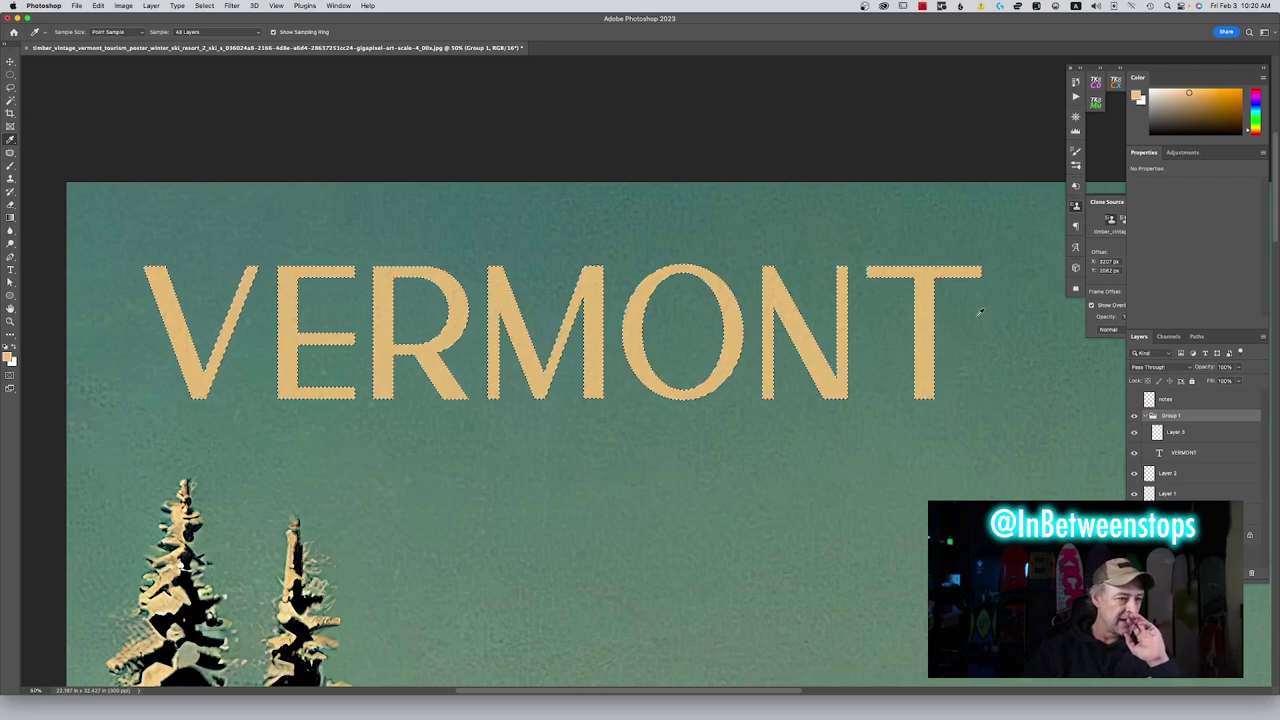
{"action": "left_click", "coordinate": [1194, 432]}
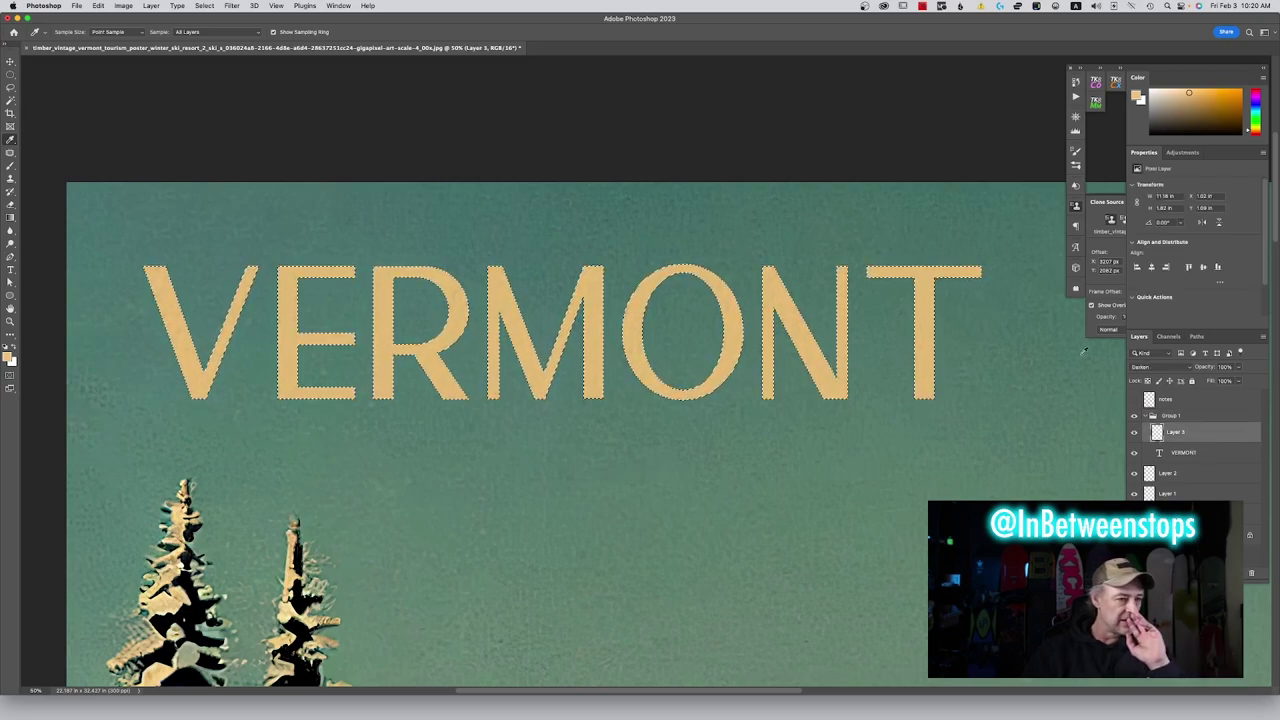
Add a light Gaussian, monochromatic noise to Layer 3's VERMONT letters
{"action": "left_click", "coordinate": [238, 5]}
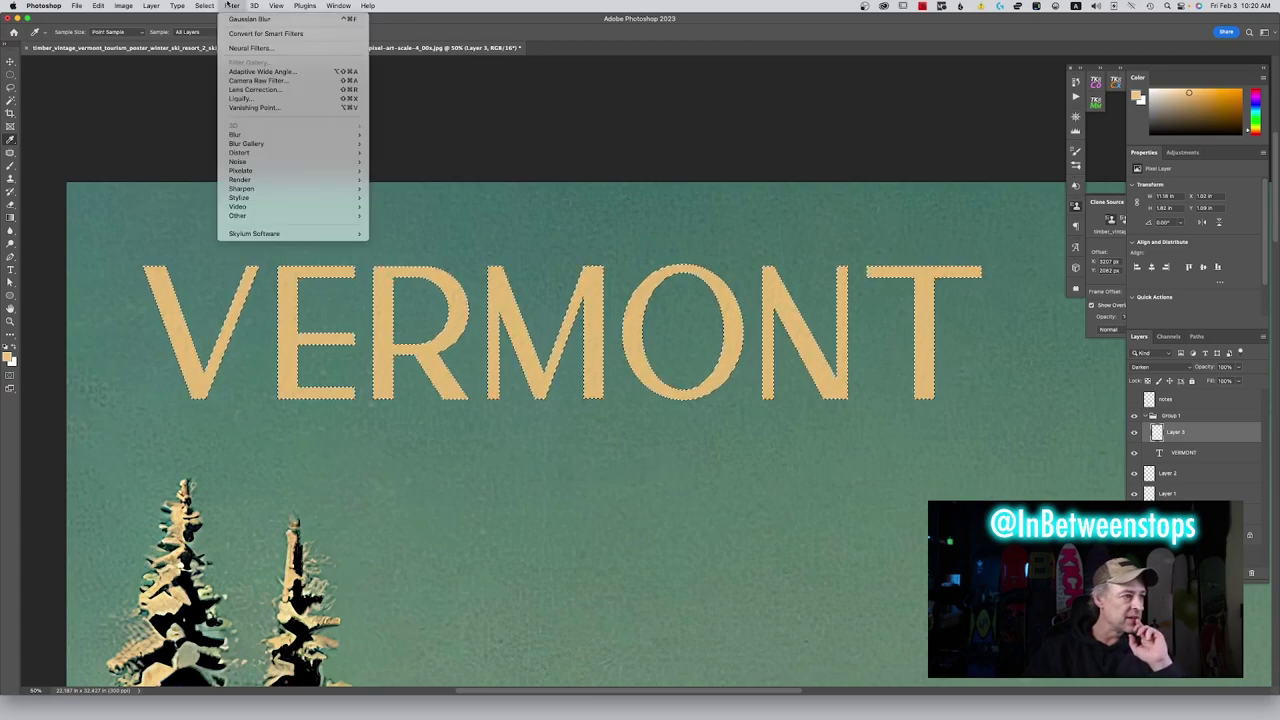
{"action": "mouse_move", "coordinate": [284, 161]}
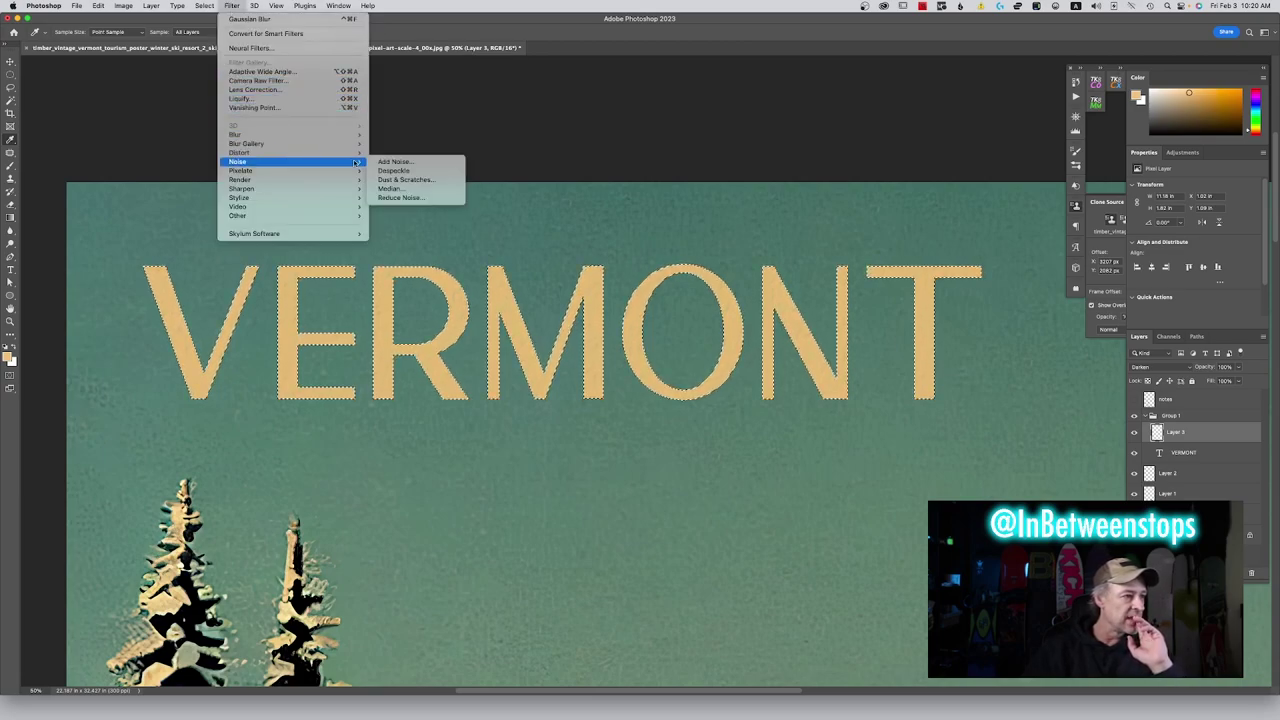
{"action": "left_click", "coordinate": [375, 162]}
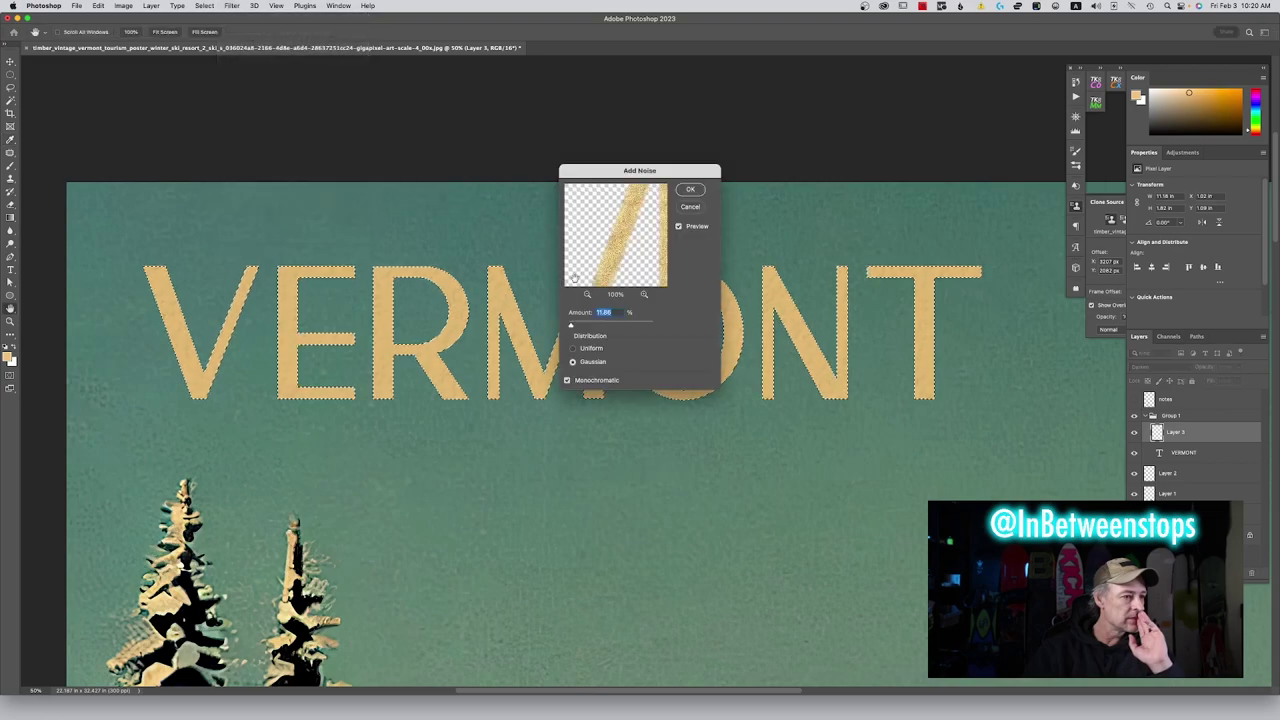
{"action": "left_click_drag", "start_coordinate": [572, 326], "coordinate": [570, 327]}
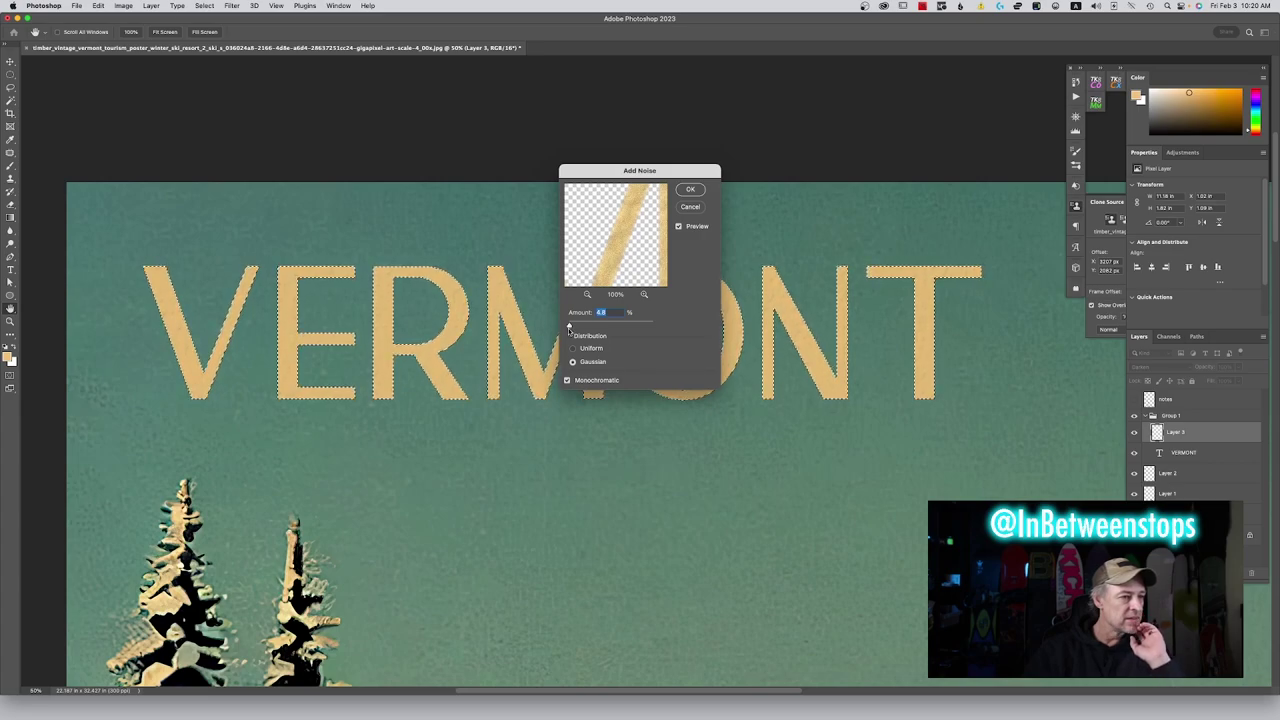
{"action": "left_click", "coordinate": [686, 192]}
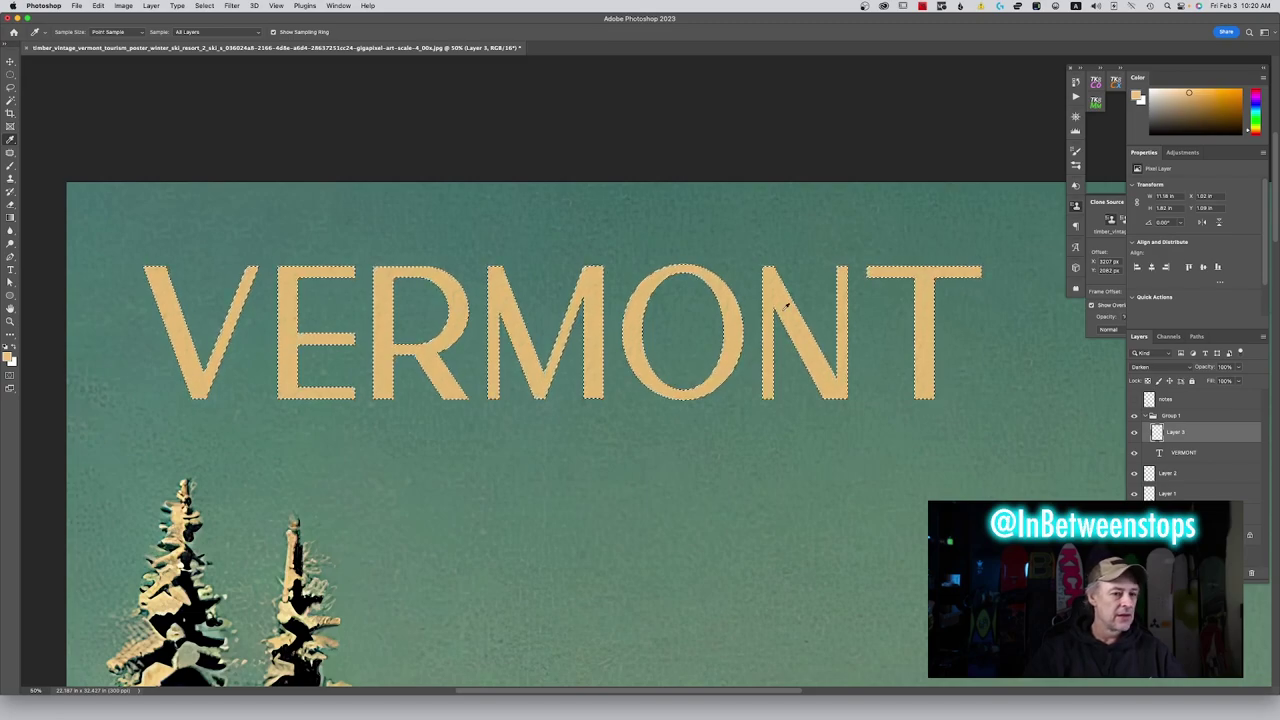
Reselect Group 1 in the Layers panel, dismissing the Filter menu unused
{"action": "left_click", "coordinate": [1192, 417]}
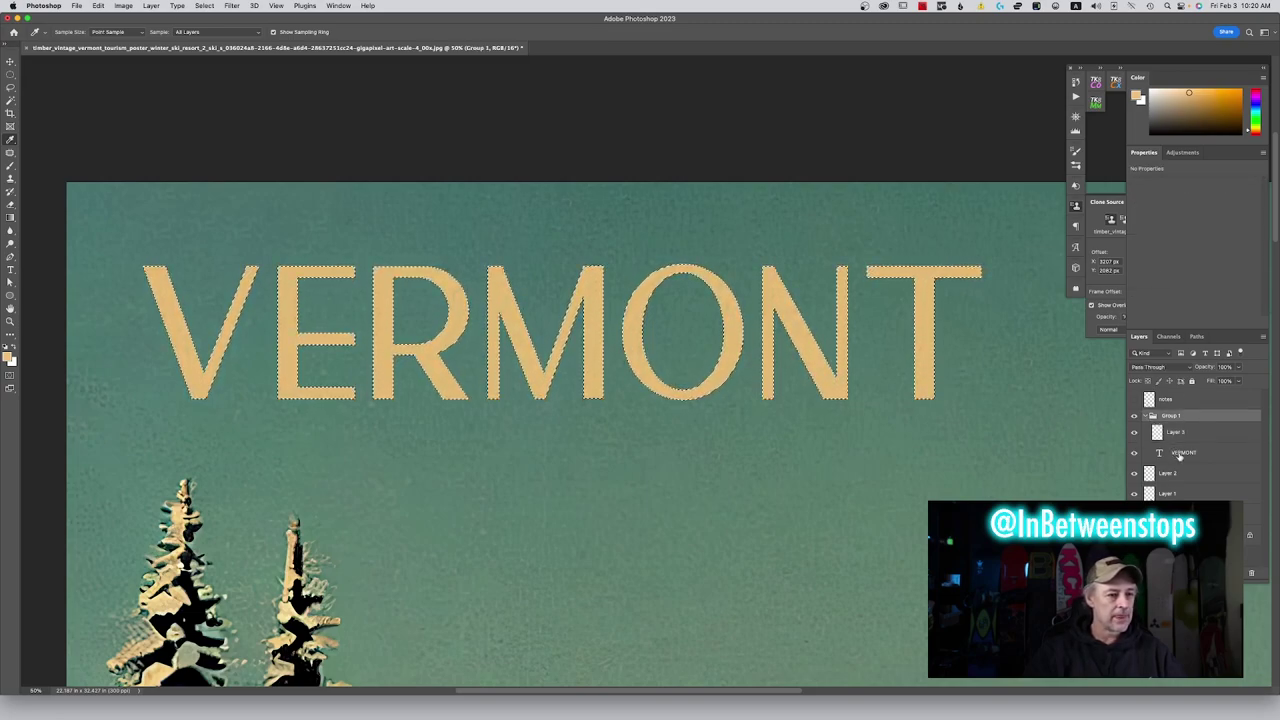
{"action": "left_click", "coordinate": [1176, 453]}
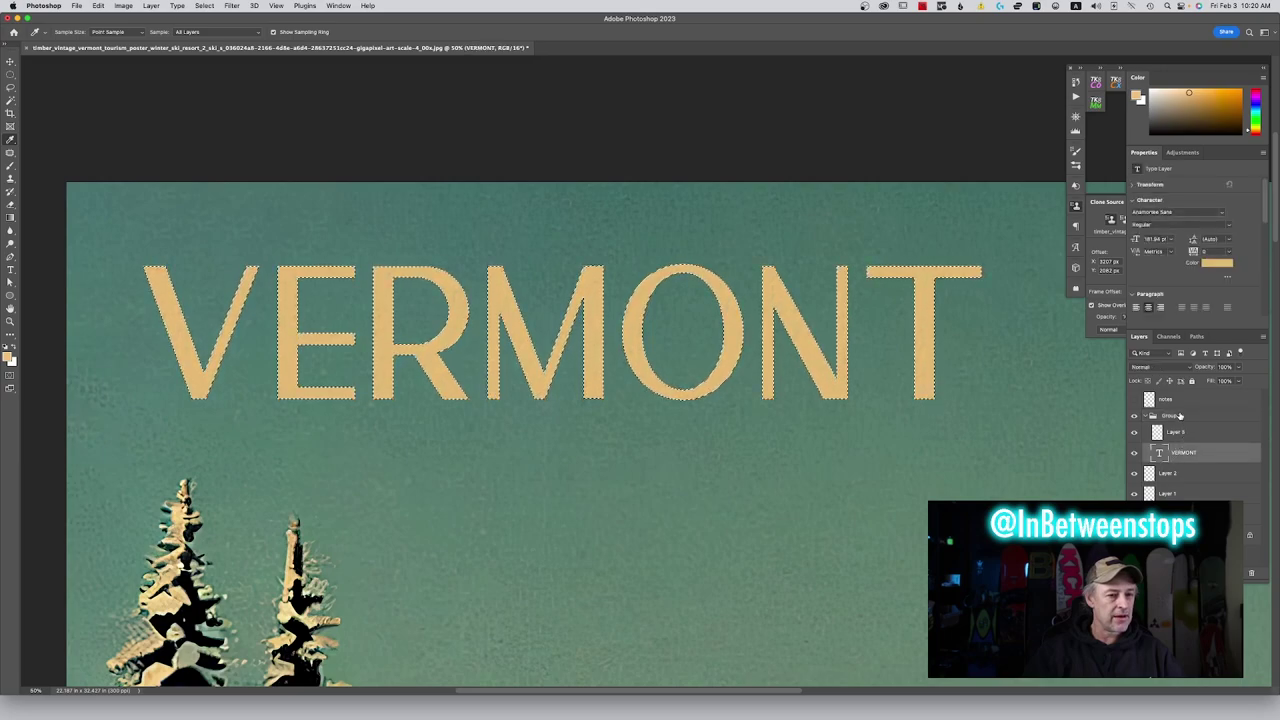
{"action": "left_click", "coordinate": [1182, 420]}
{"action": "left_click", "coordinate": [230, 5]}
{"action": "left_click", "coordinate": [925, 211]}
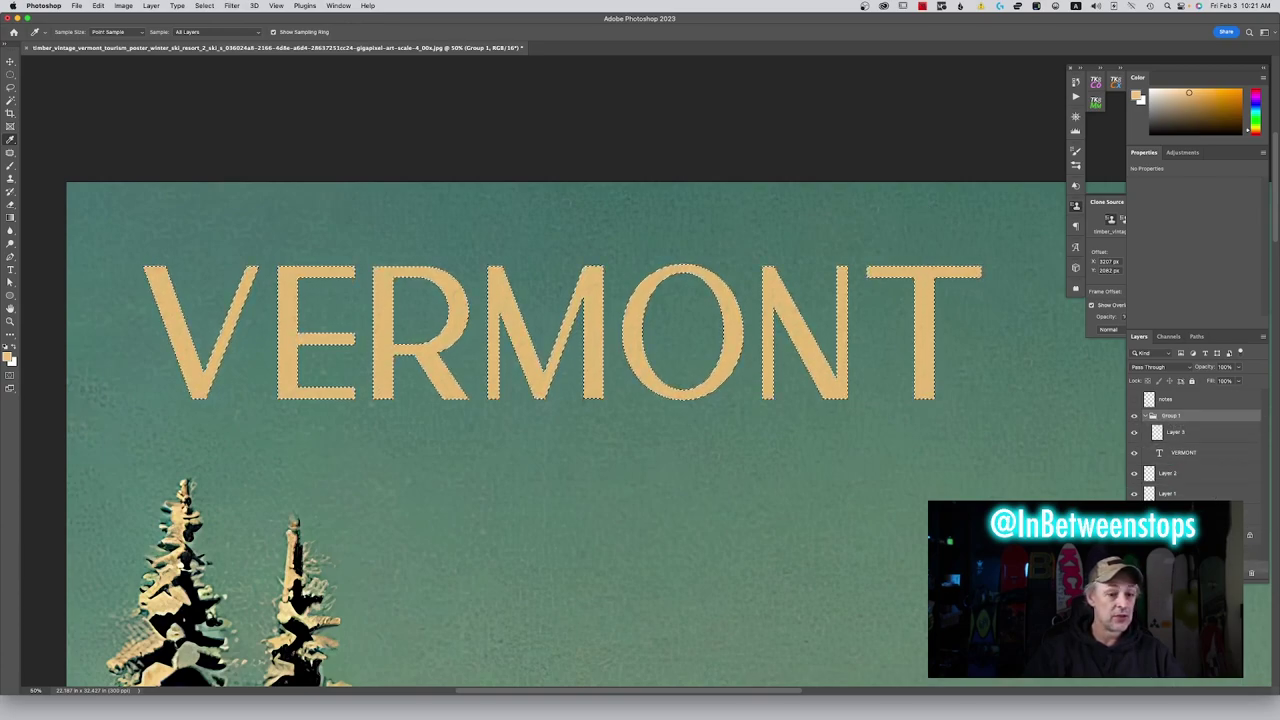
Duplicate Group 1, convert the copy into a smart object, and deselect the letters
{"action": "left_click_drag", "start_coordinate": [1250, 568], "coordinate": [1236, 572]}
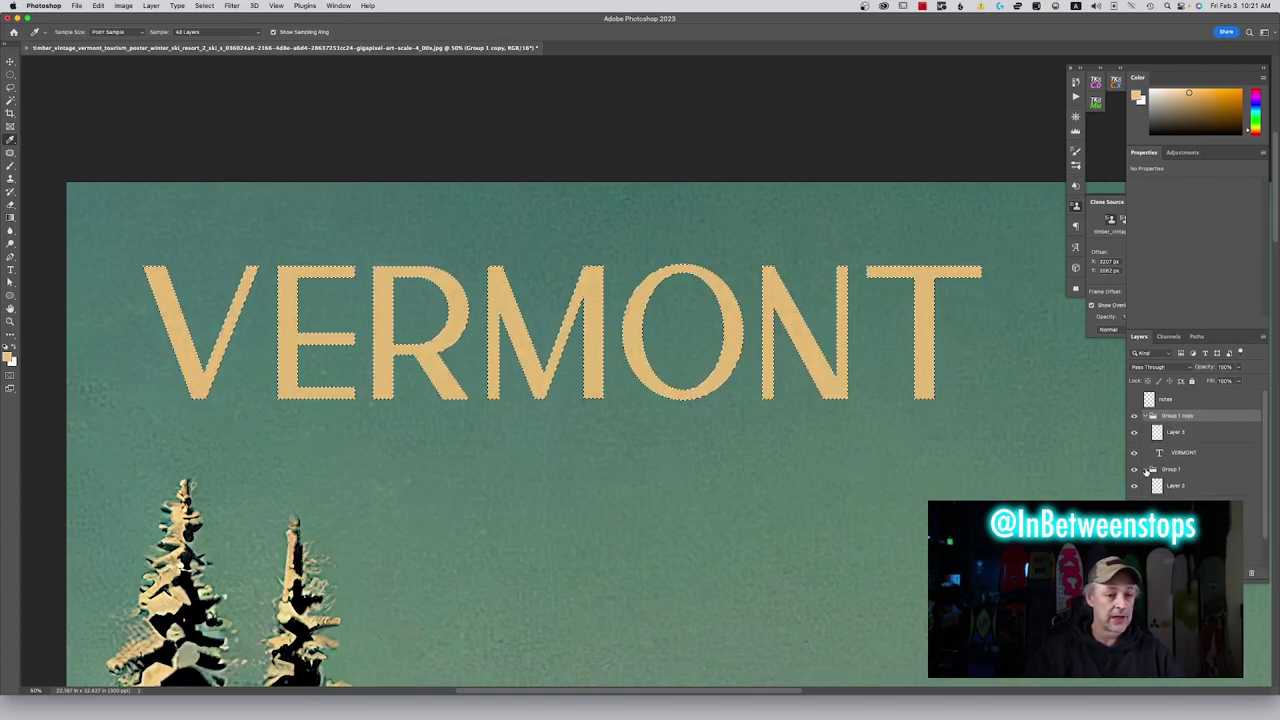
{"action": "left_click", "coordinate": [1145, 470]}
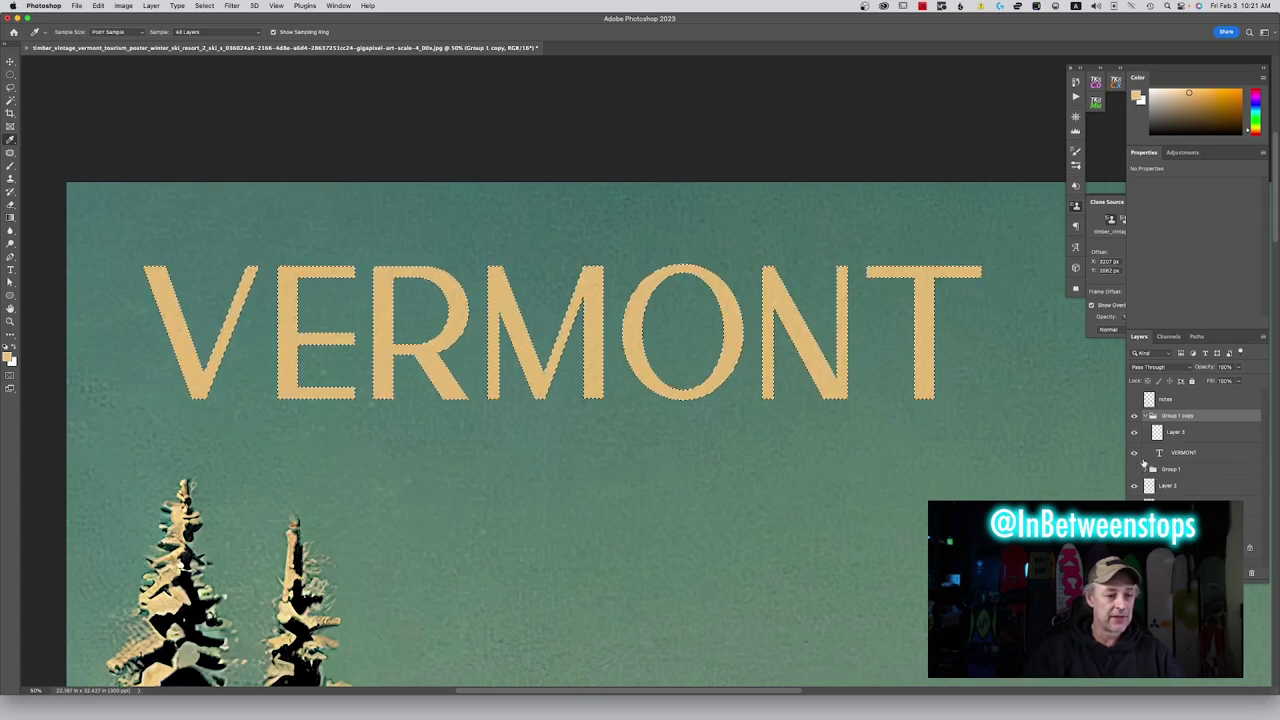
{"action": "right_click", "coordinate": [1148, 415]}
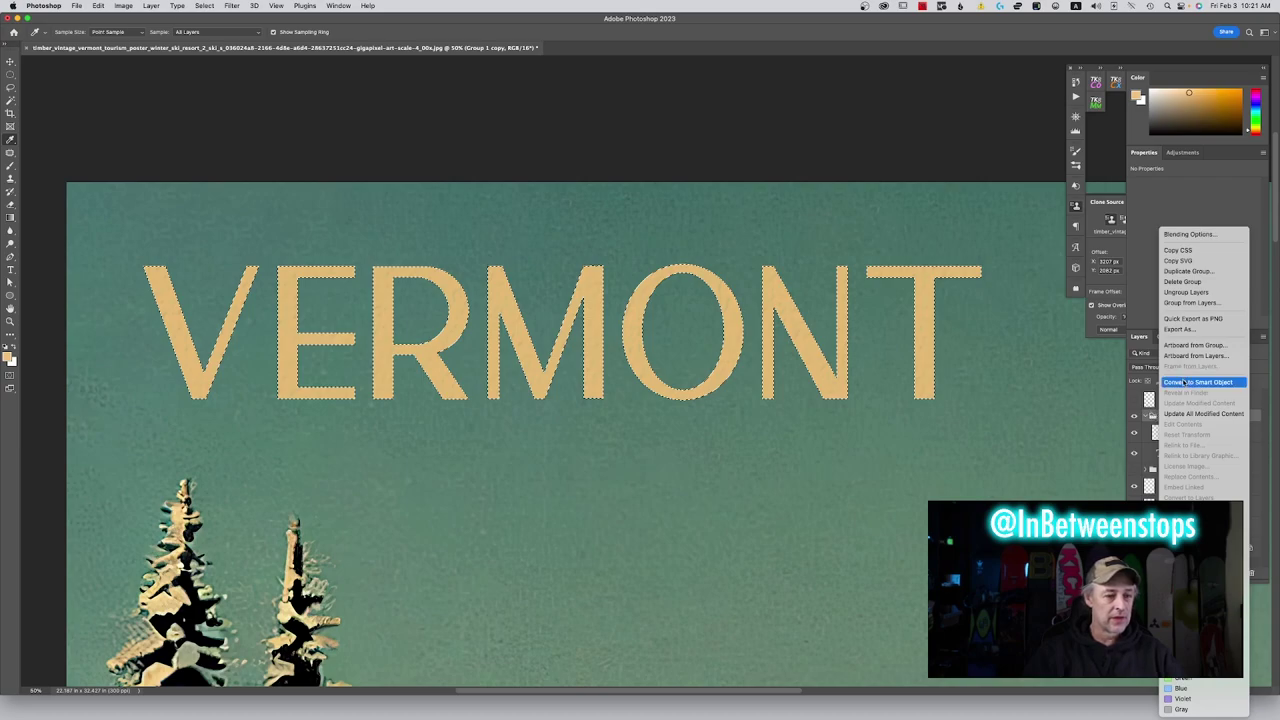
{"action": "left_click", "coordinate": [1184, 383]}
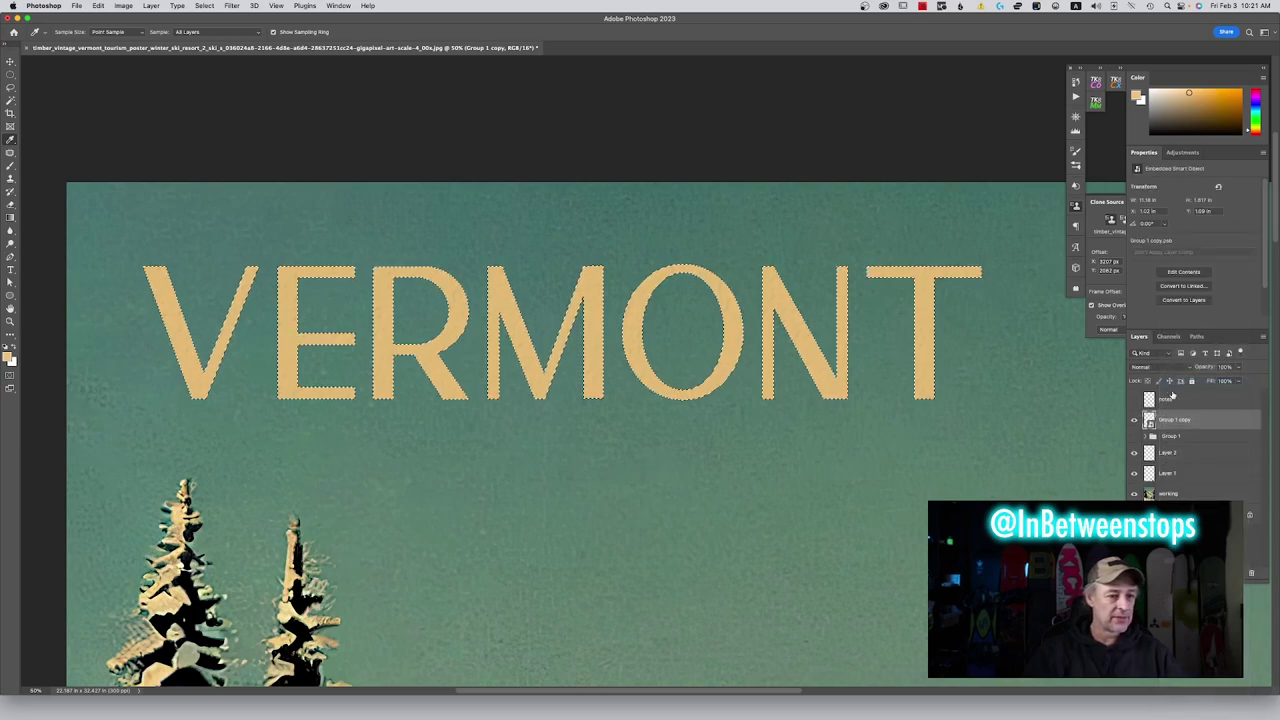
{"action": "key", "text": "super+d"}
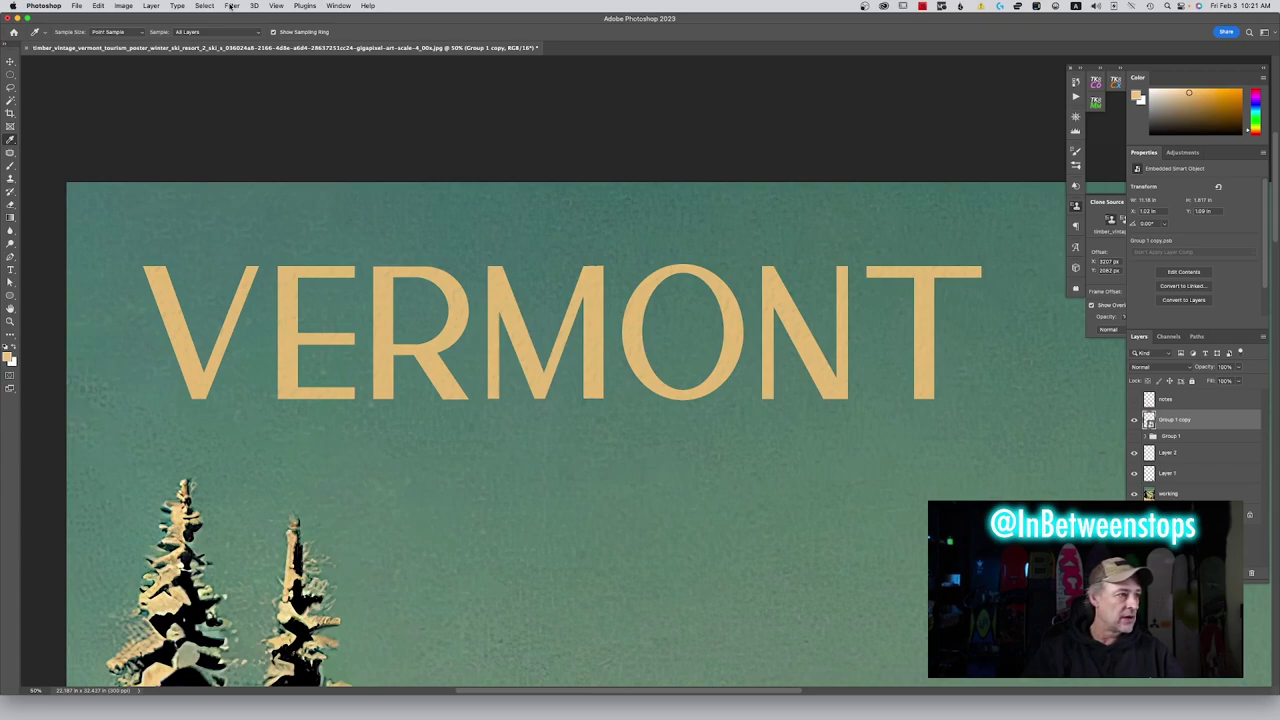
{"action": "left_click", "coordinate": [231, 6]}
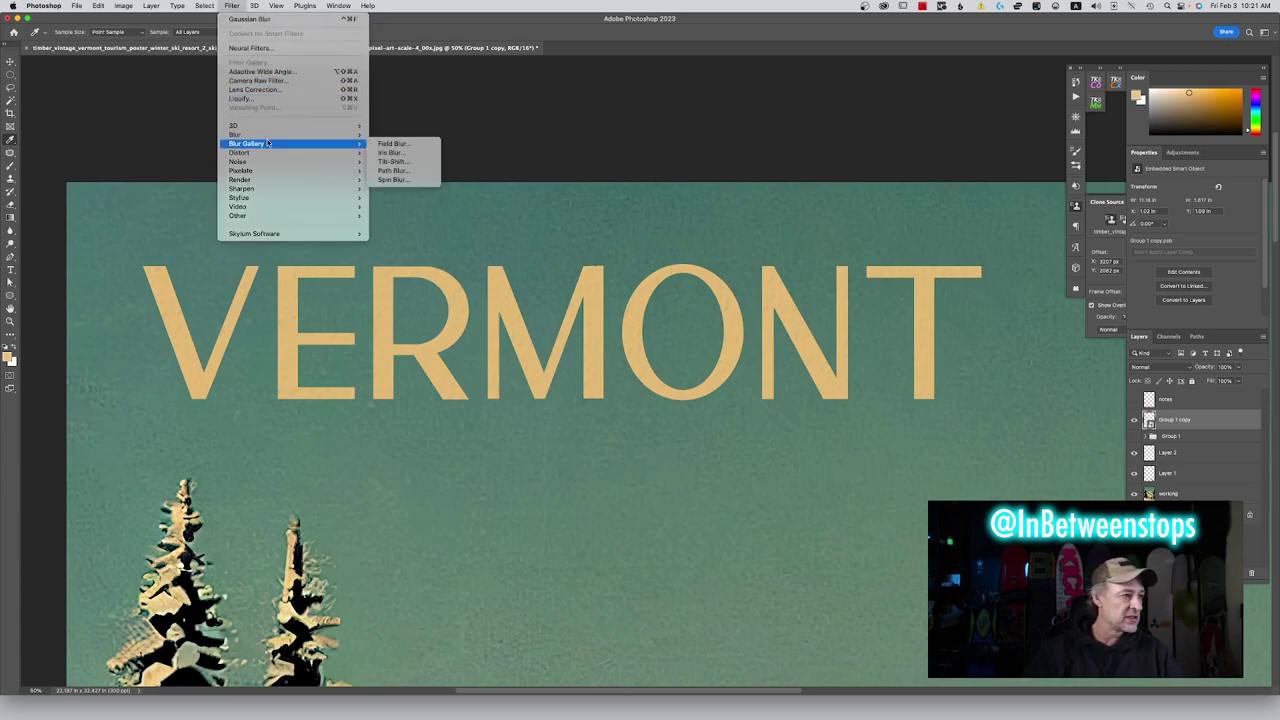
{"action": "mouse_move", "coordinate": [330, 152]}
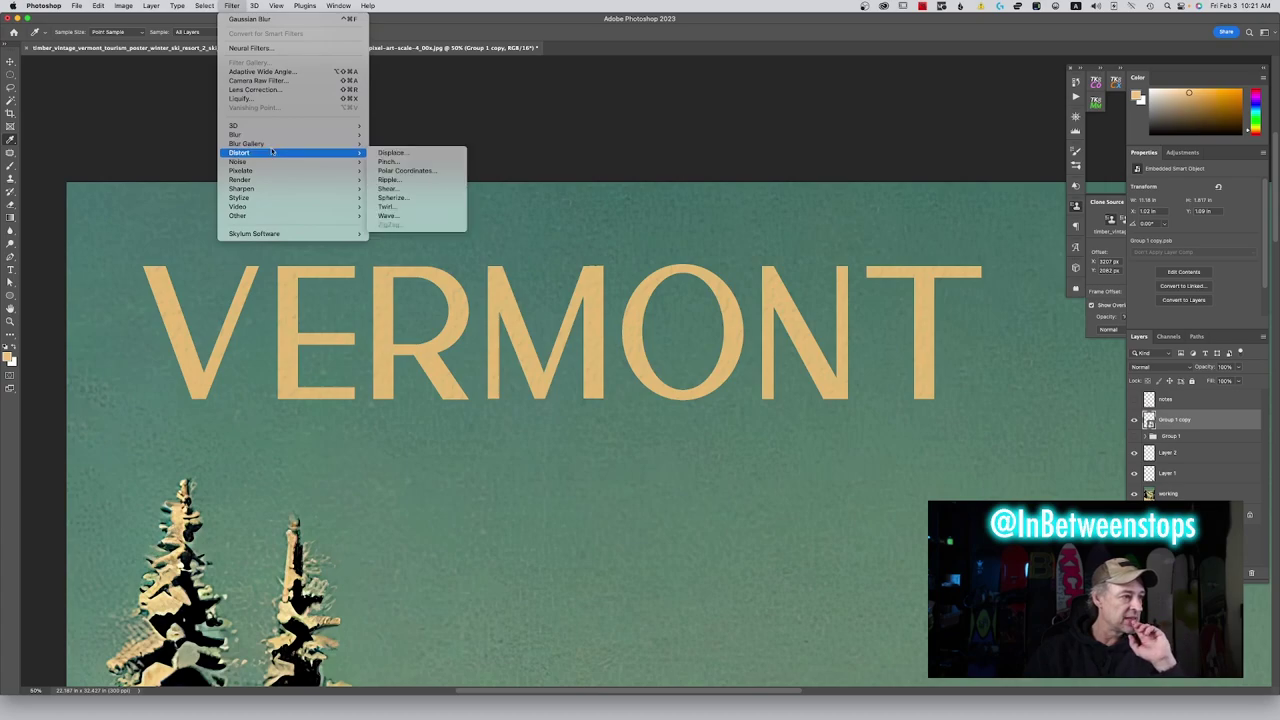
{"action": "left_click", "coordinate": [398, 179]}
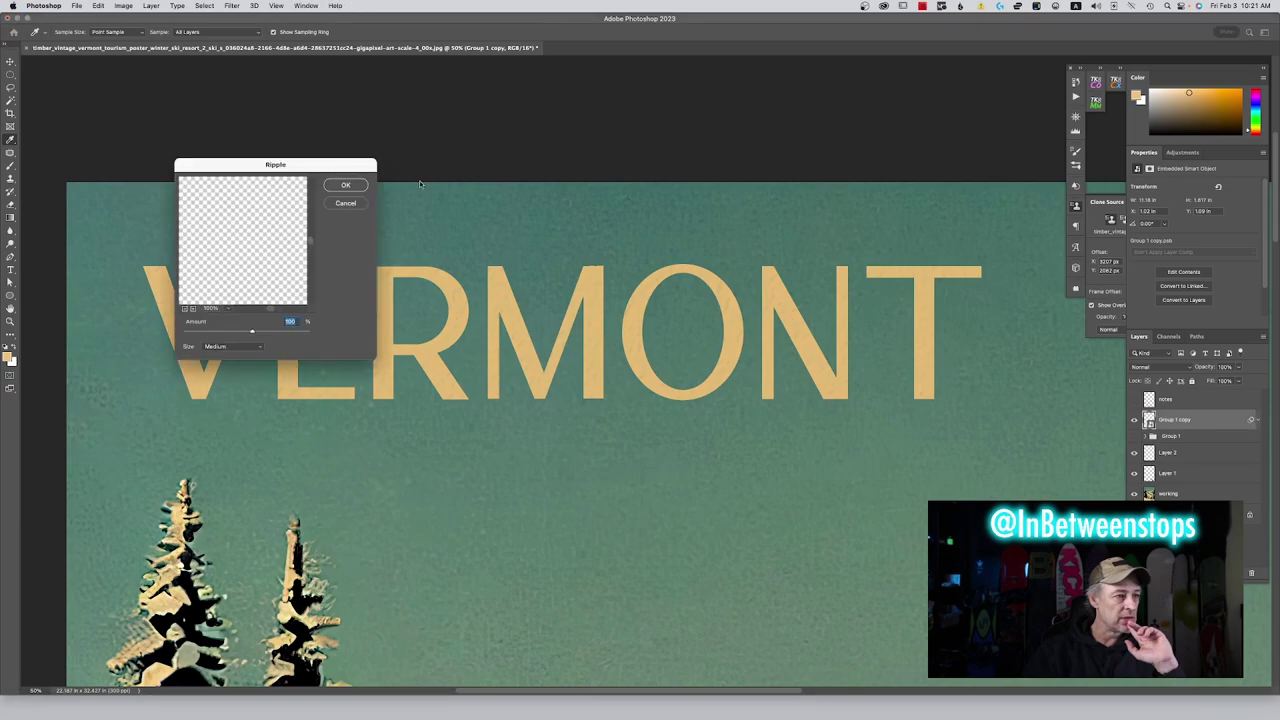
{"action": "left_click_drag", "start_coordinate": [336, 163], "coordinate": [732, 46]}
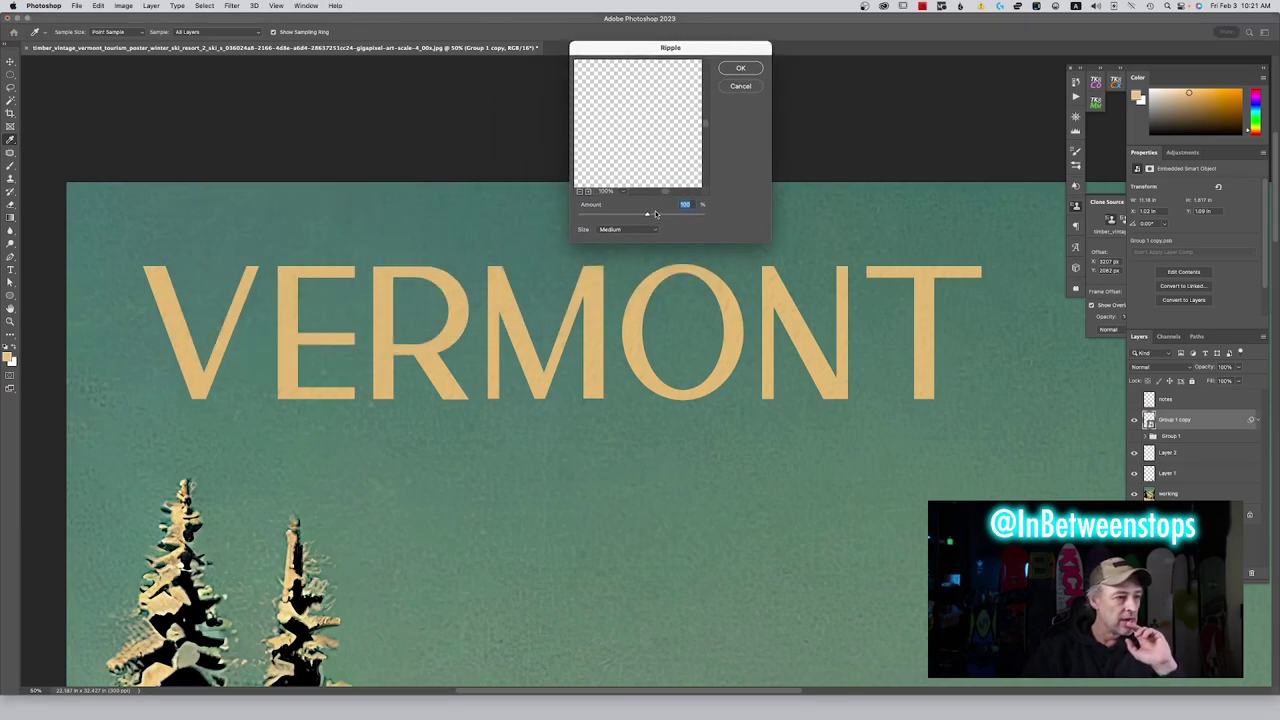
{"action": "left_click_drag", "start_coordinate": [647, 216], "coordinate": [650, 214]}
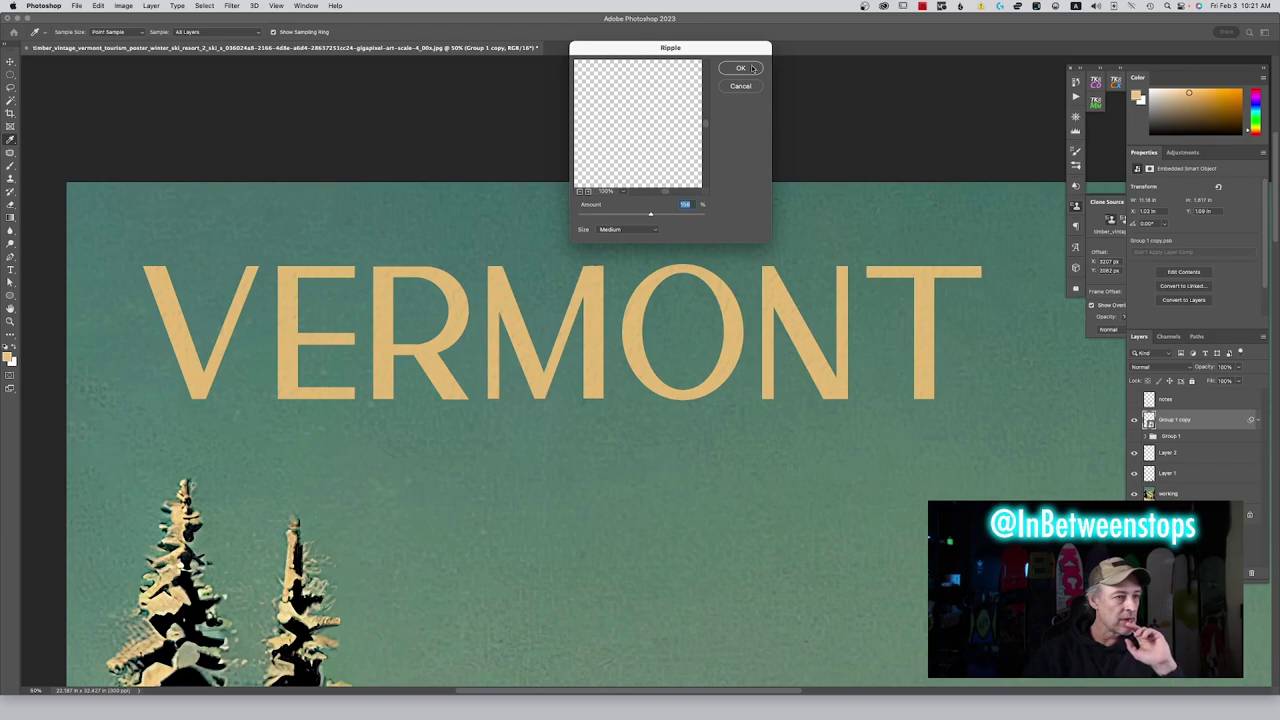
{"action": "left_click", "coordinate": [741, 68]}
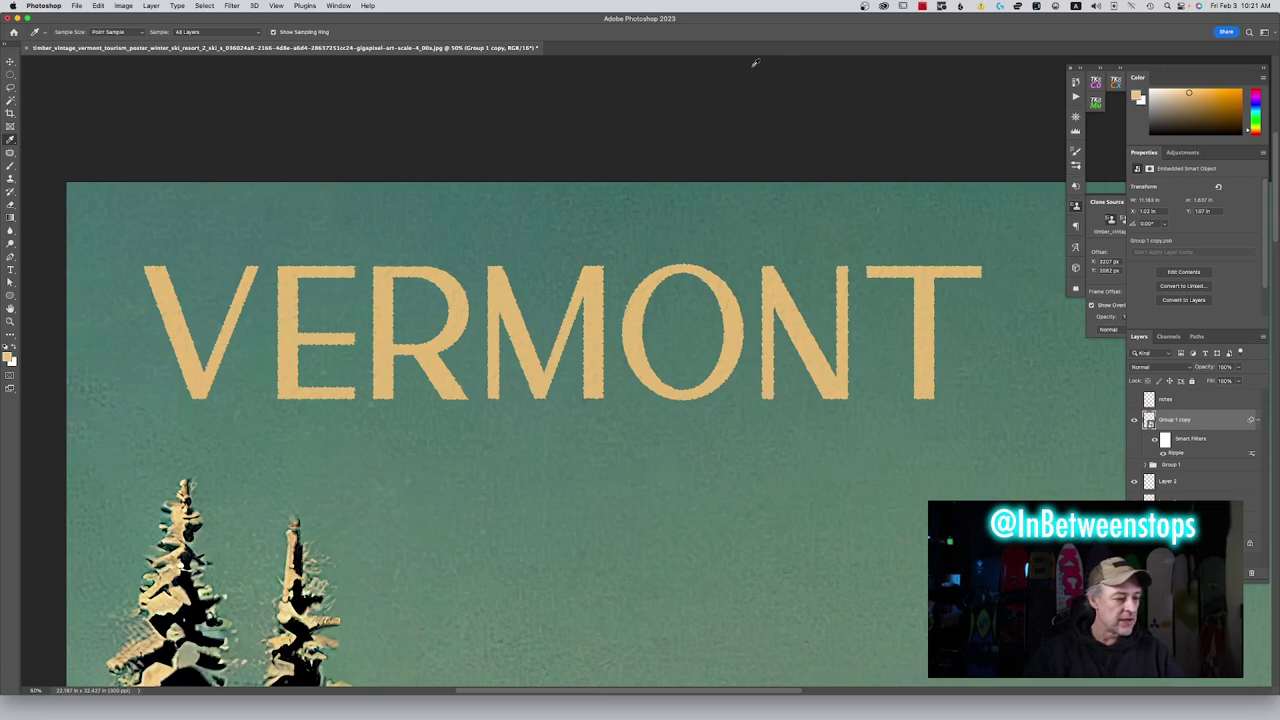
{"action": "key", "text": "super+z"}
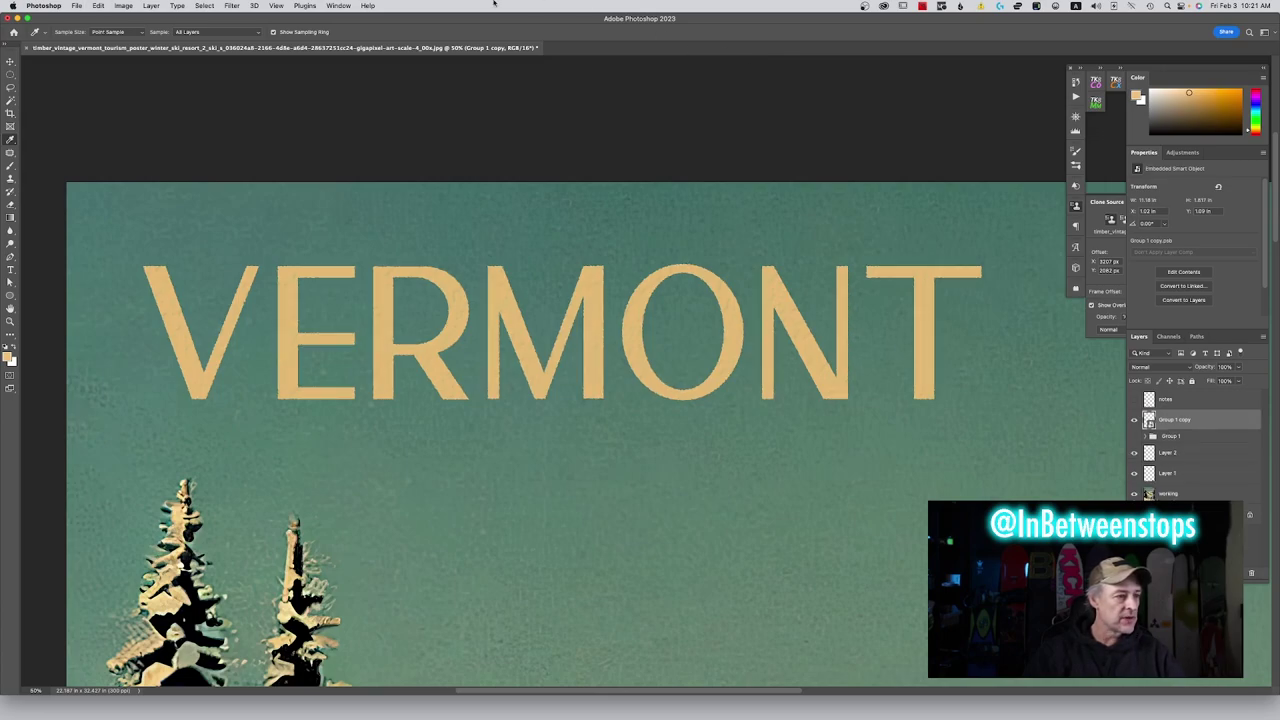
{"action": "left_click", "coordinate": [241, 7]}
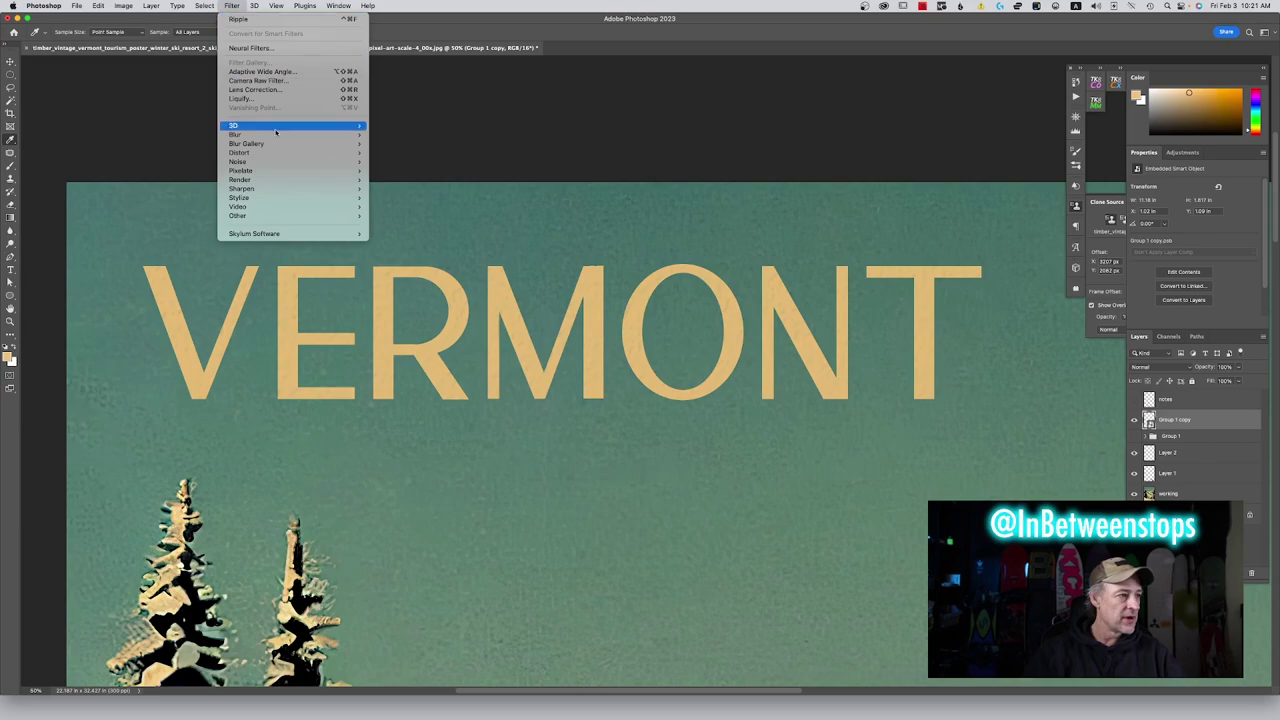
{"action": "mouse_move", "coordinate": [289, 163]}
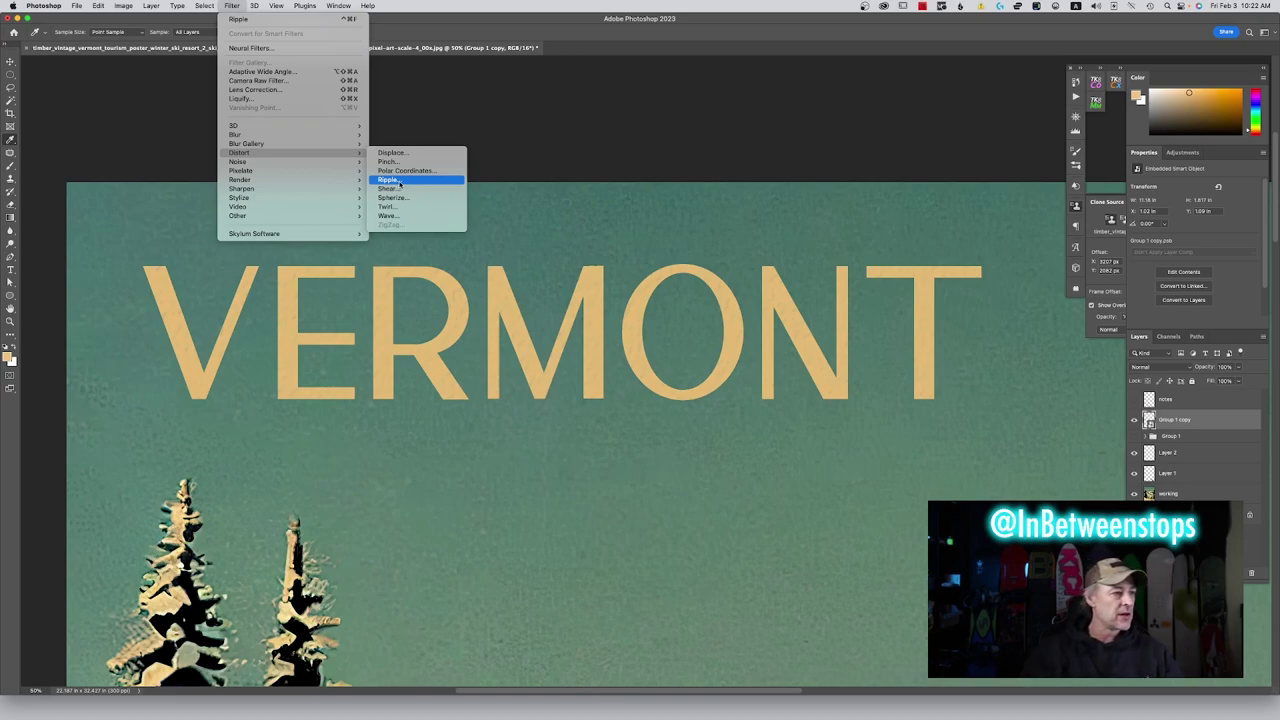
{"action": "left_click", "coordinate": [399, 180]}
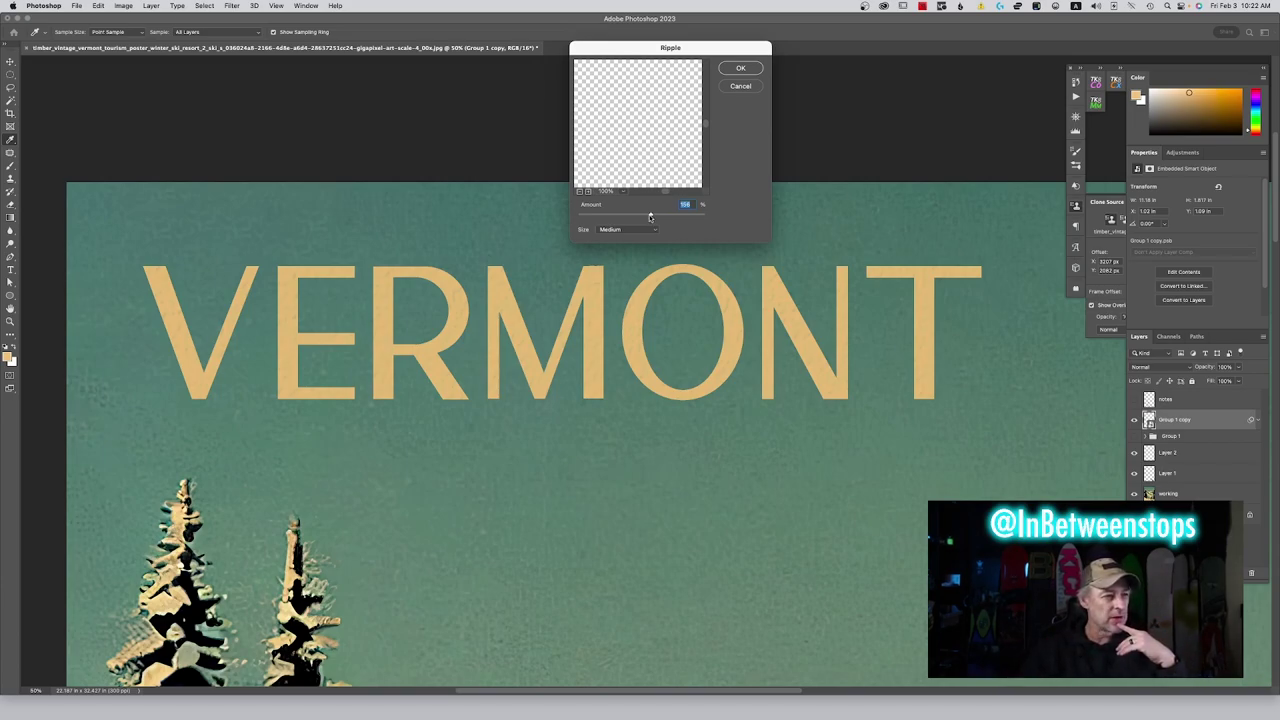
{"action": "left_click_drag", "start_coordinate": [650, 217], "coordinate": [646, 217]}
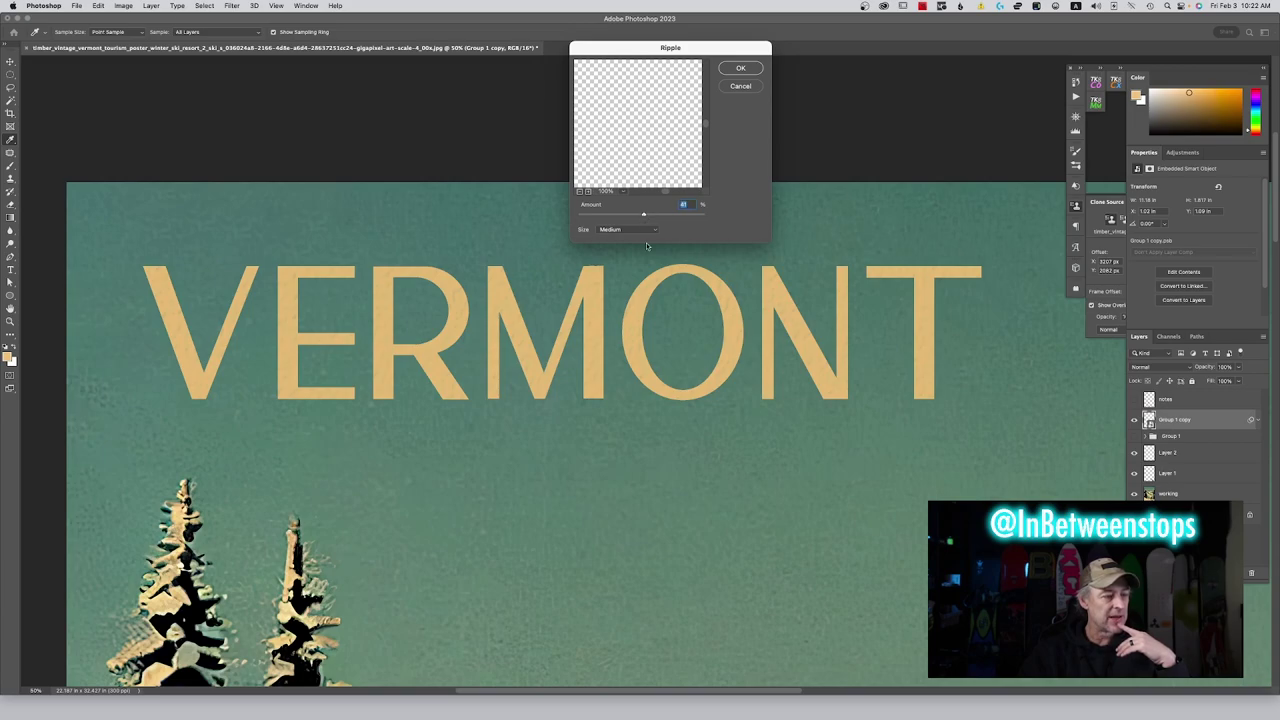
{"action": "left_click", "coordinate": [742, 68]}
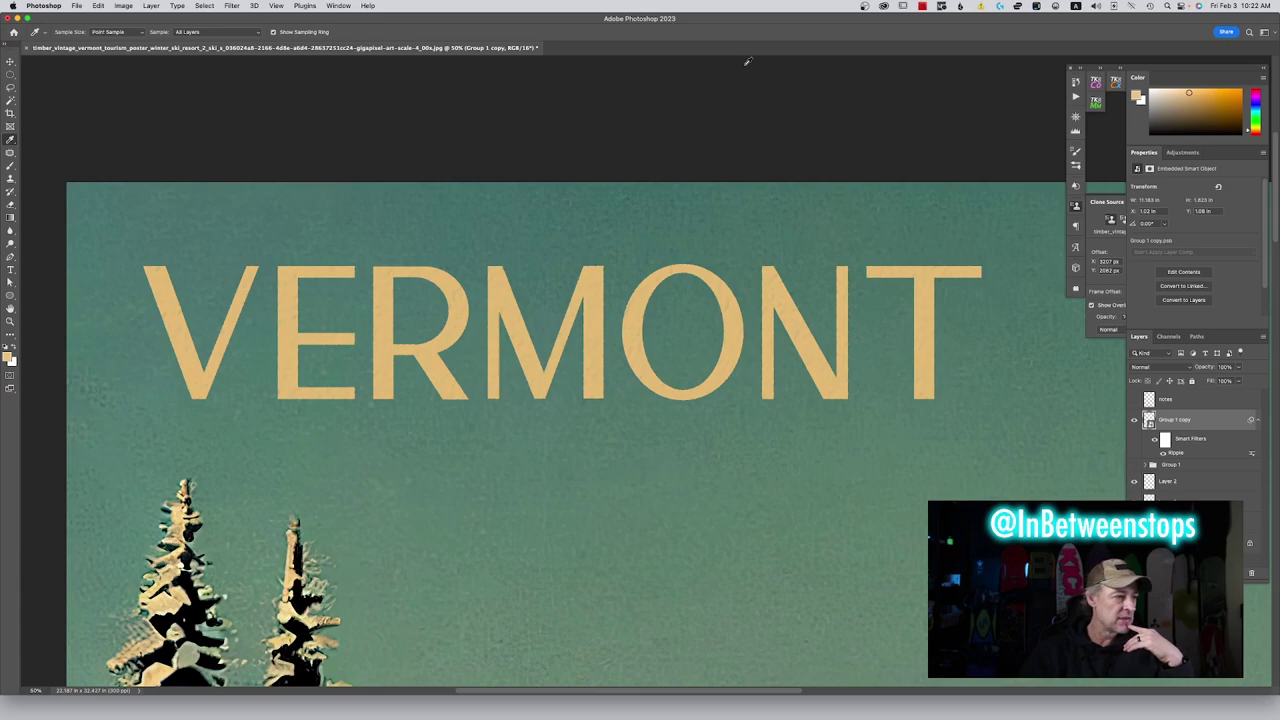
{"action": "key", "text": "super+z"}
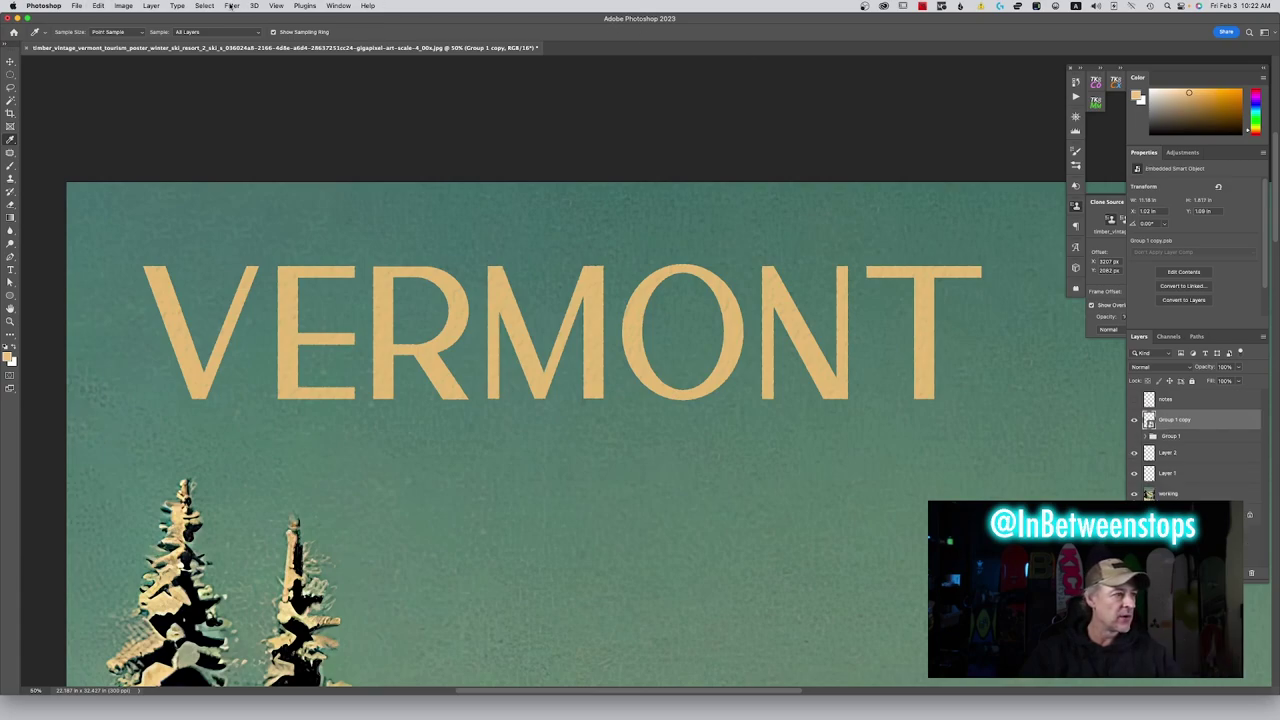
Apply a Ripple smart filter to the VERMONT title with Amount raised slightly
{"action": "left_click", "coordinate": [231, 6]}
{"action": "mouse_move", "coordinate": [297, 124]}
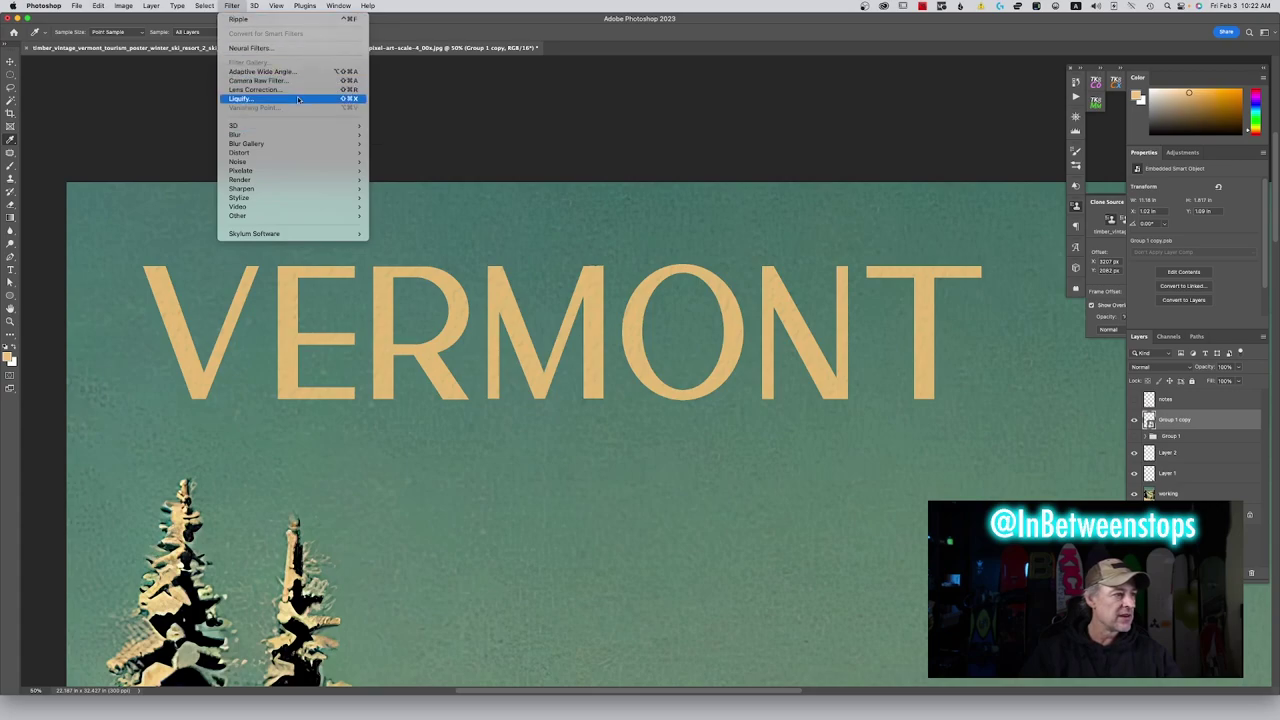
{"action": "mouse_move", "coordinate": [305, 153]}
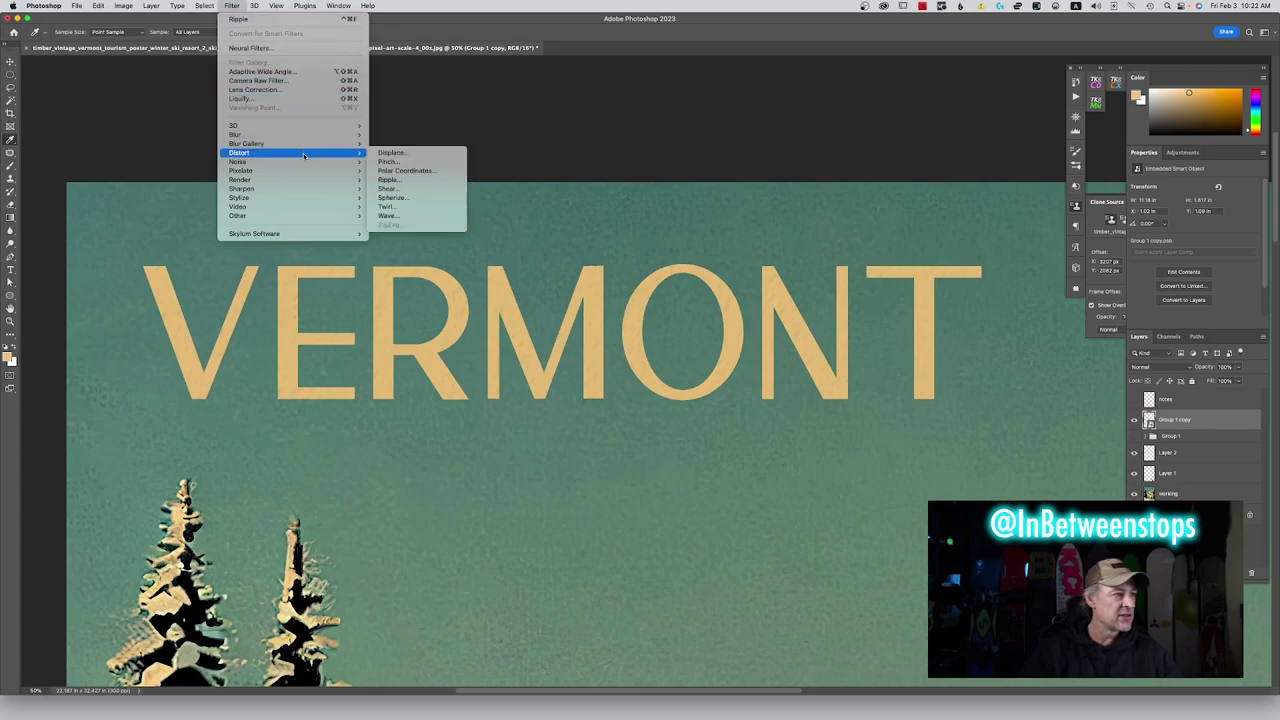
{"action": "left_click", "coordinate": [395, 179]}
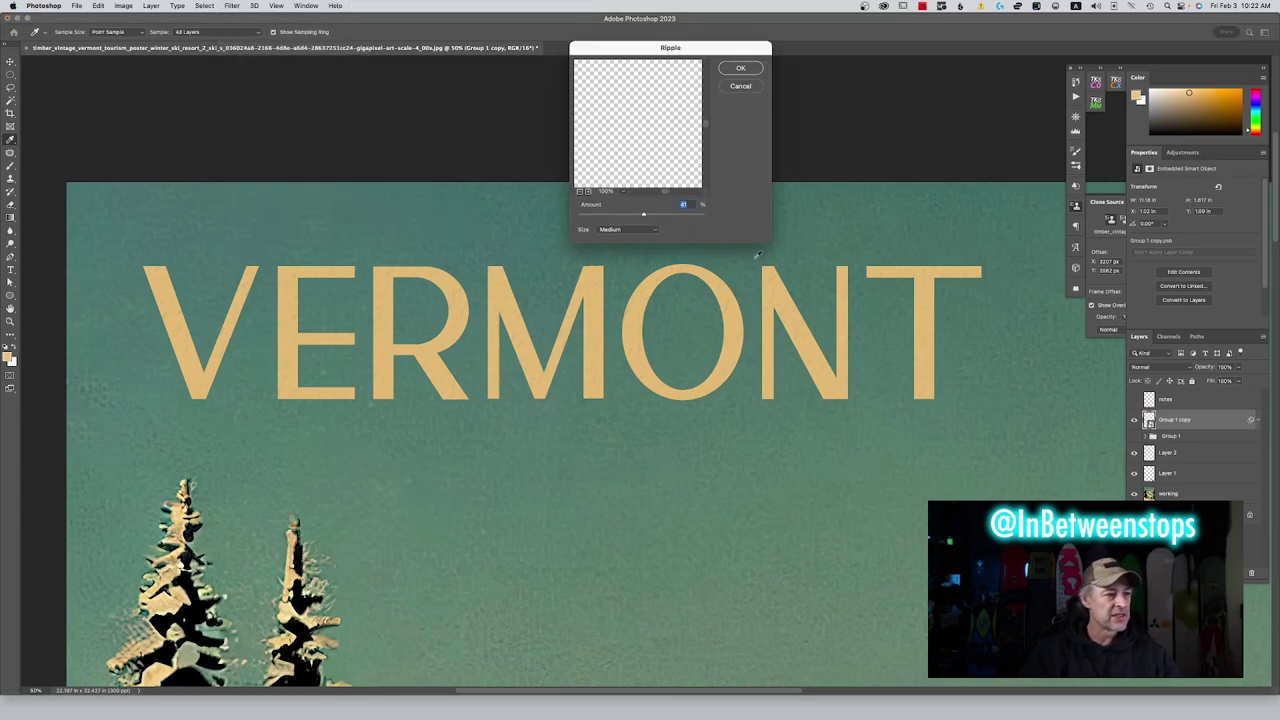
{"action": "left_click_drag", "start_coordinate": [645, 216], "coordinate": [647, 217]}
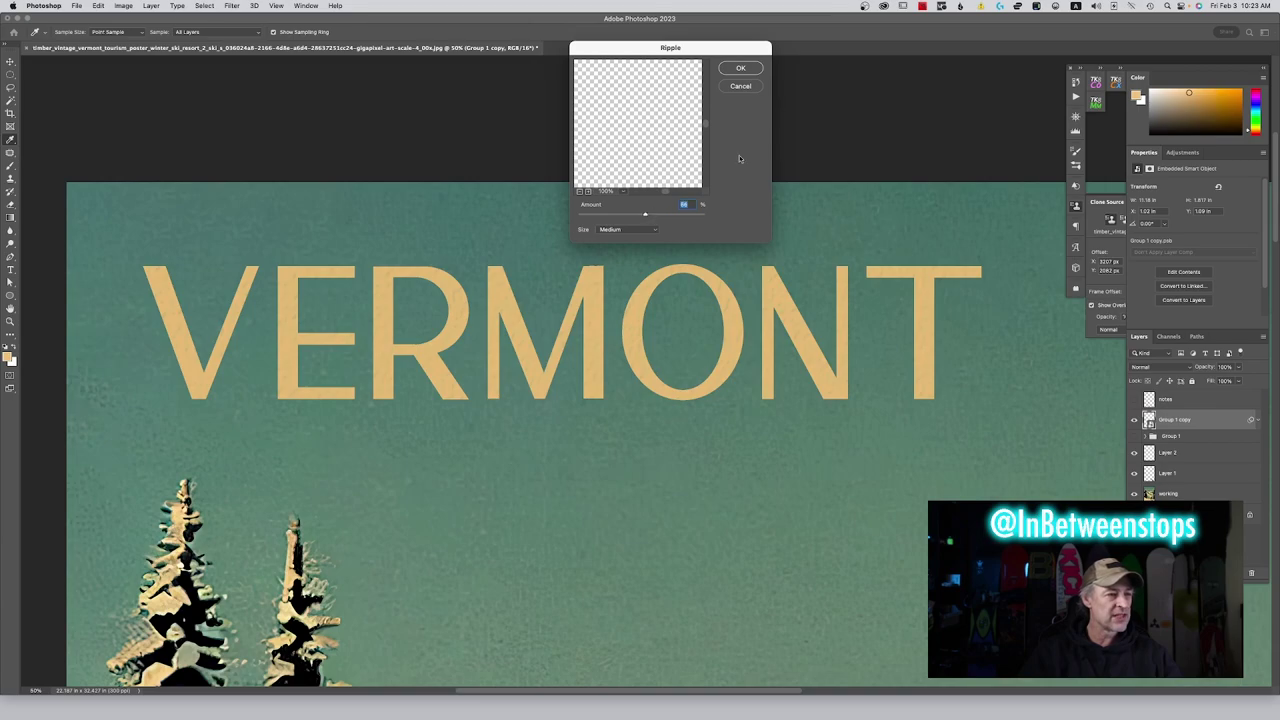
{"action": "left_click", "coordinate": [740, 68]}
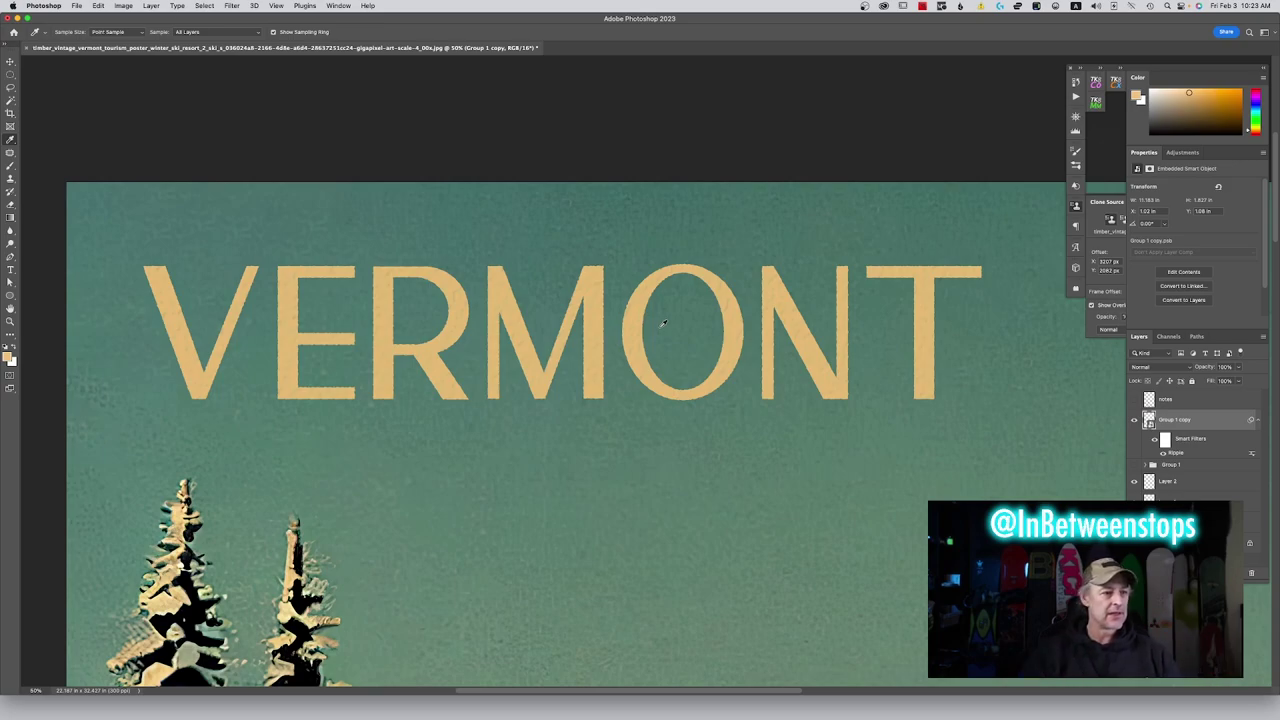
Try a second Ripple at Large size, then undo it
{"action": "left_click", "coordinate": [229, 5]}
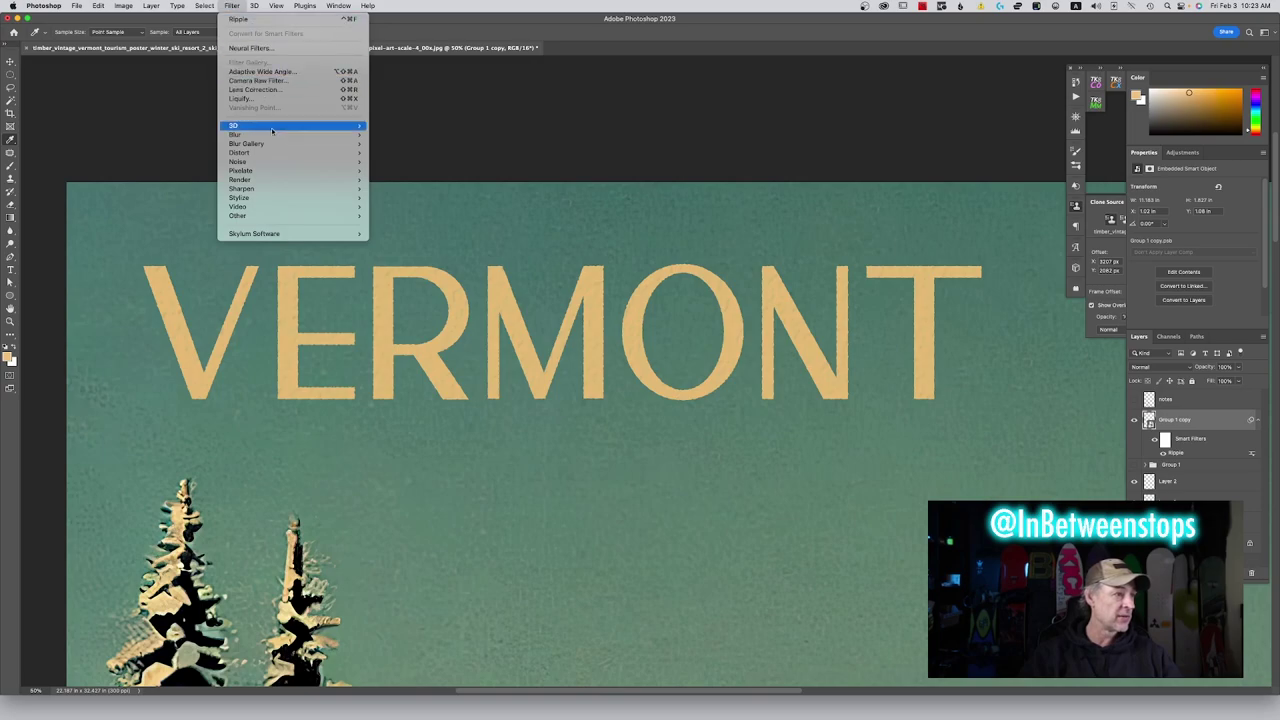
{"action": "mouse_move", "coordinate": [276, 143]}
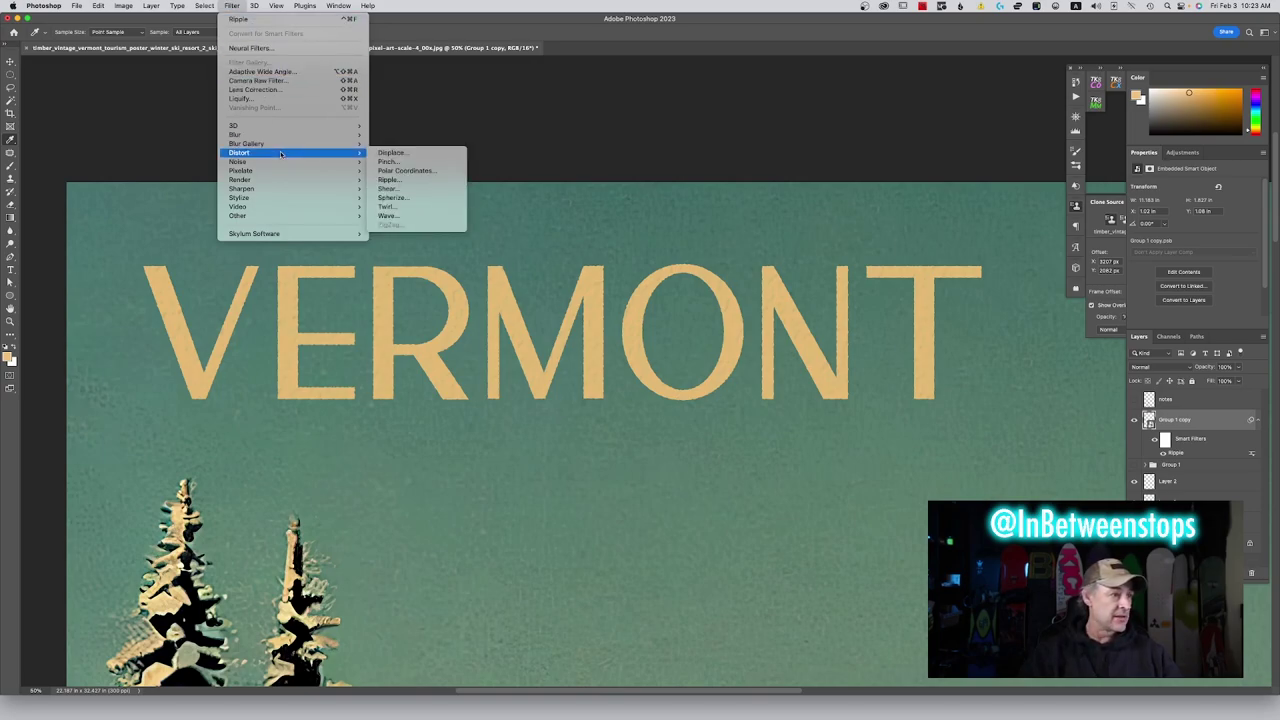
{"action": "left_click", "coordinate": [411, 181]}
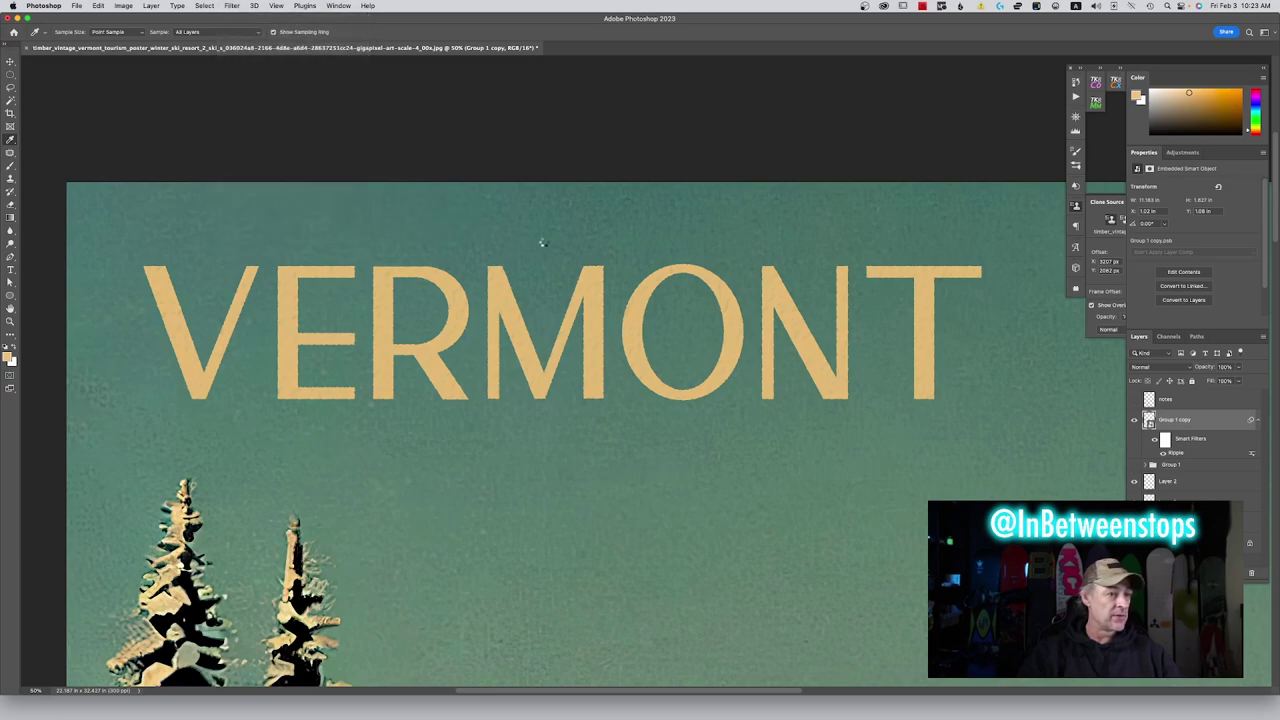
{"action": "left_click", "coordinate": [630, 230]}
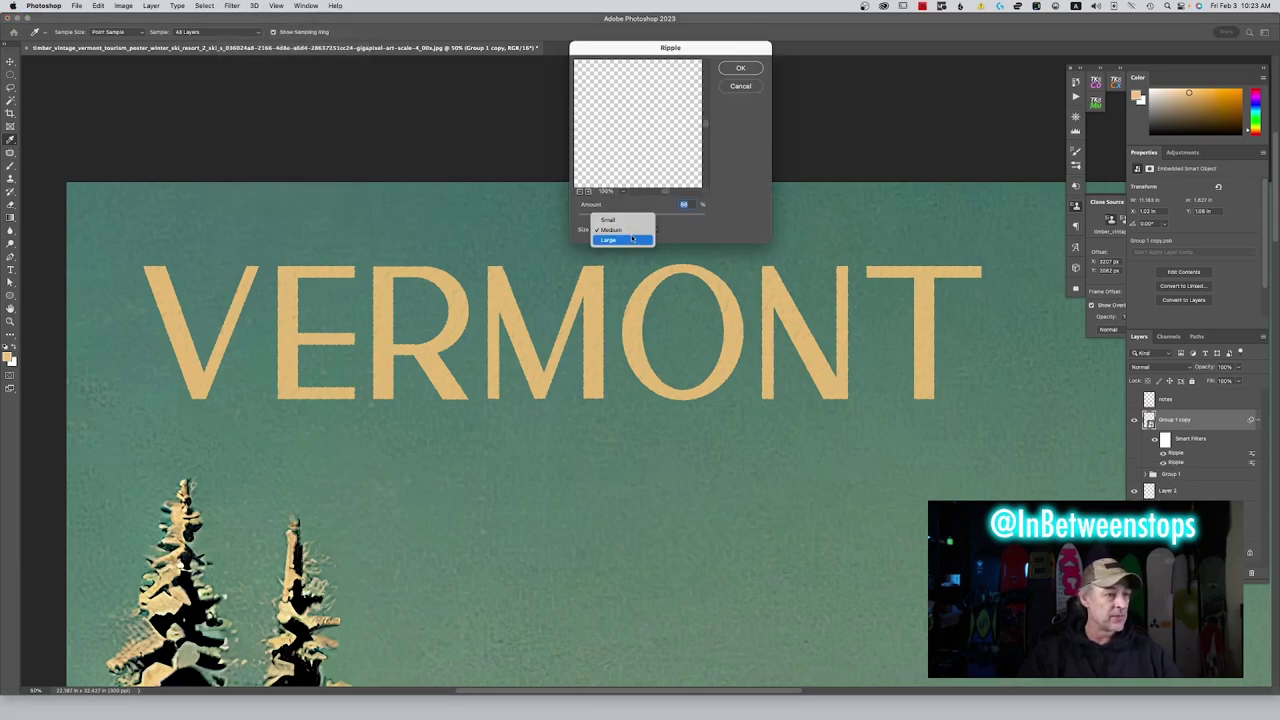
{"action": "left_click", "coordinate": [631, 239]}
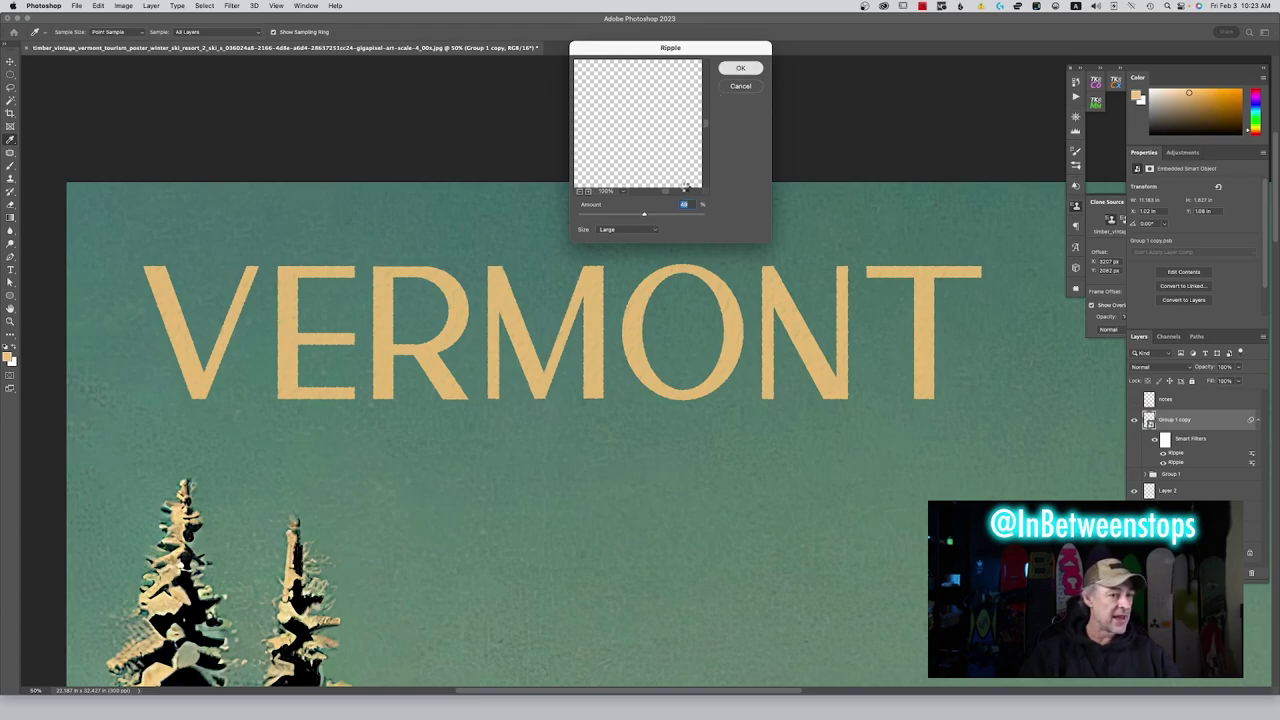
{"action": "key", "text": "Return"}
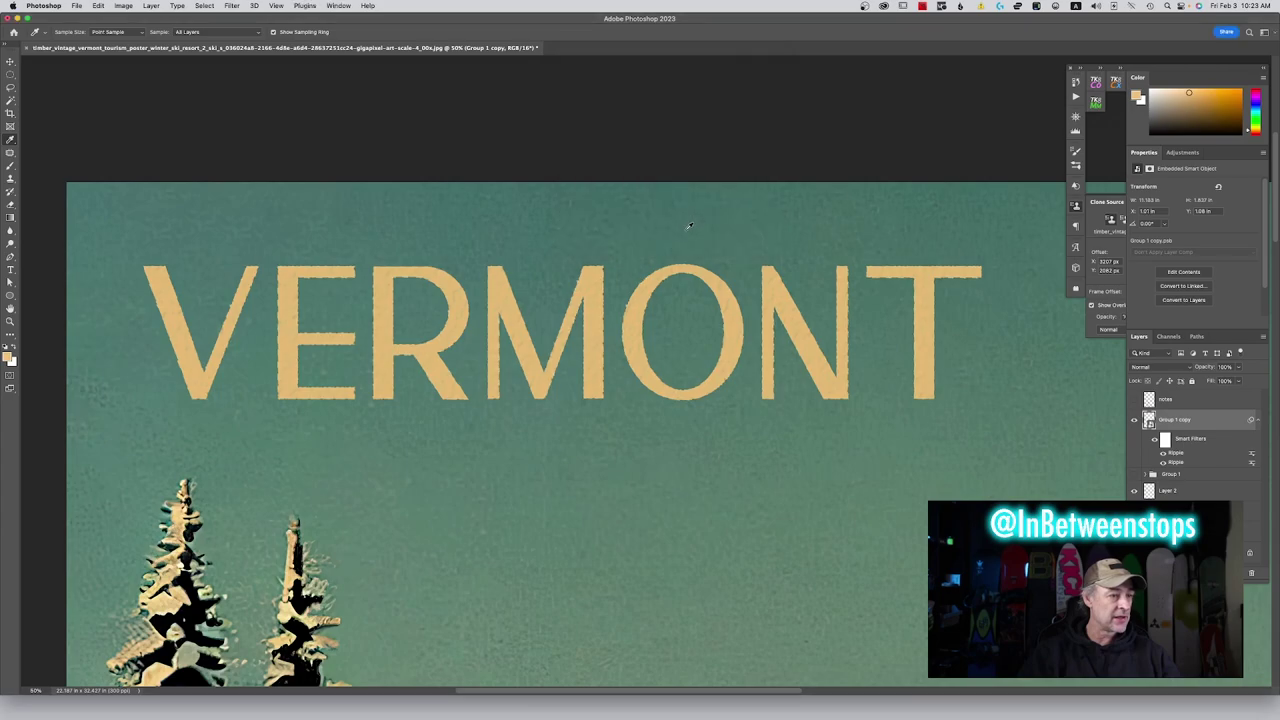
{"action": "key", "text": "super+z"}
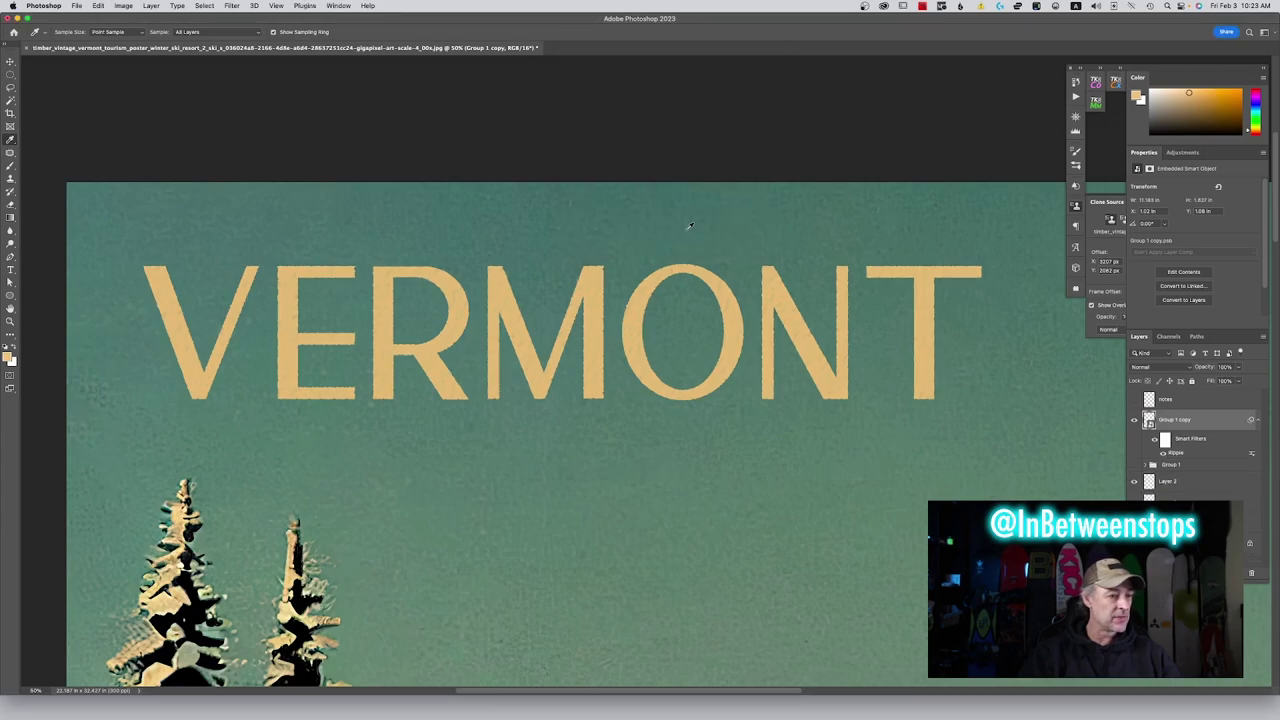
Add a second Ripple at Small size with a lower Amount to the VERMONT title
{"action": "left_click", "coordinate": [233, 5]}
{"action": "mouse_move", "coordinate": [330, 152]}
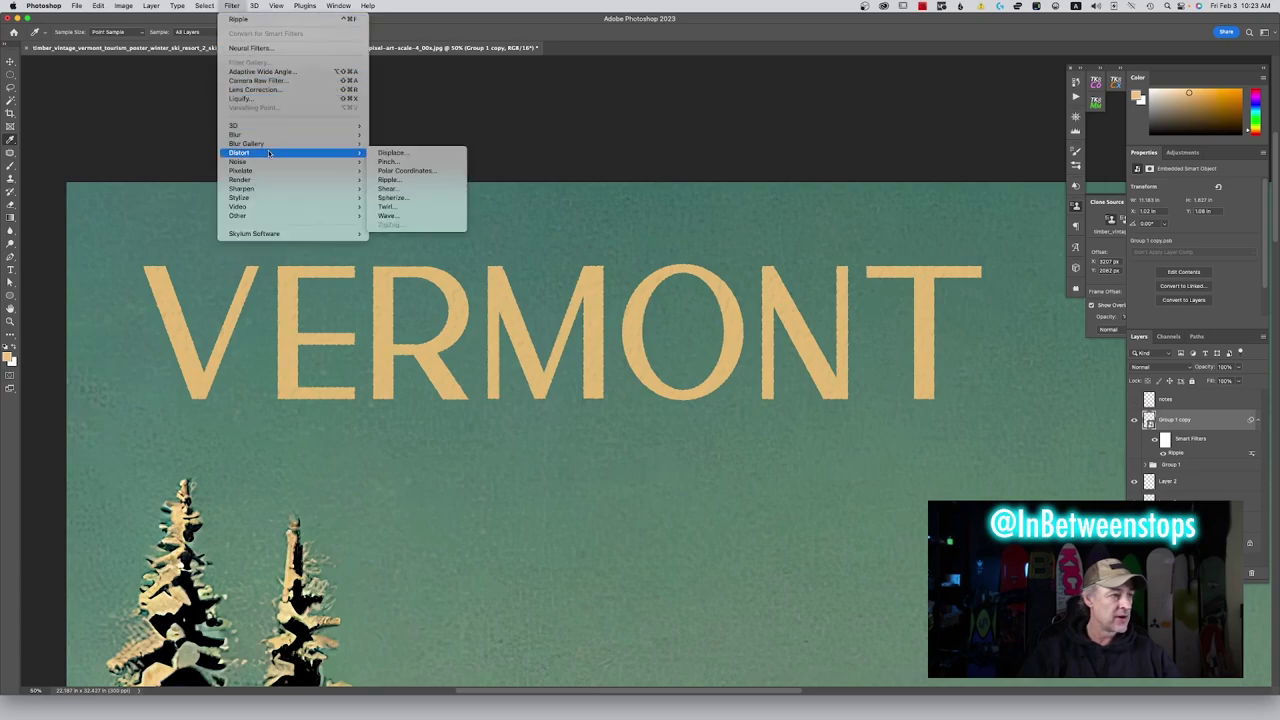
{"action": "left_click", "coordinate": [415, 179]}
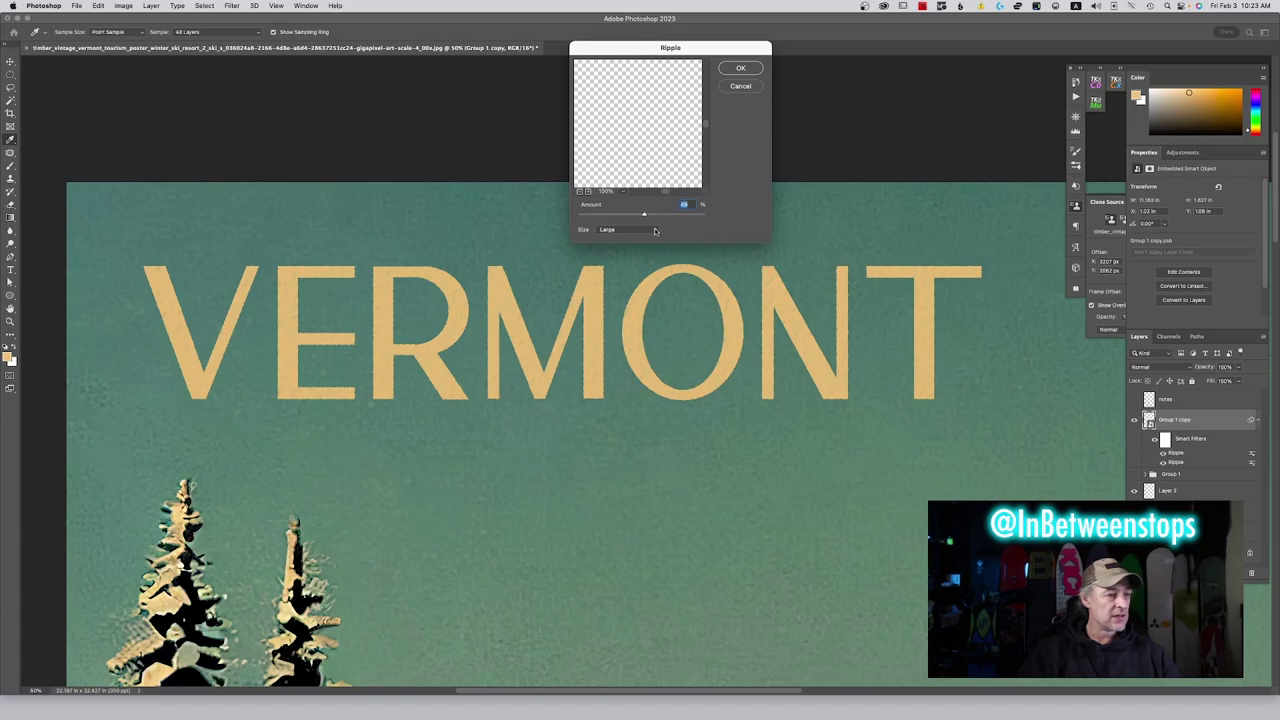
{"action": "left_click", "coordinate": [655, 230]}
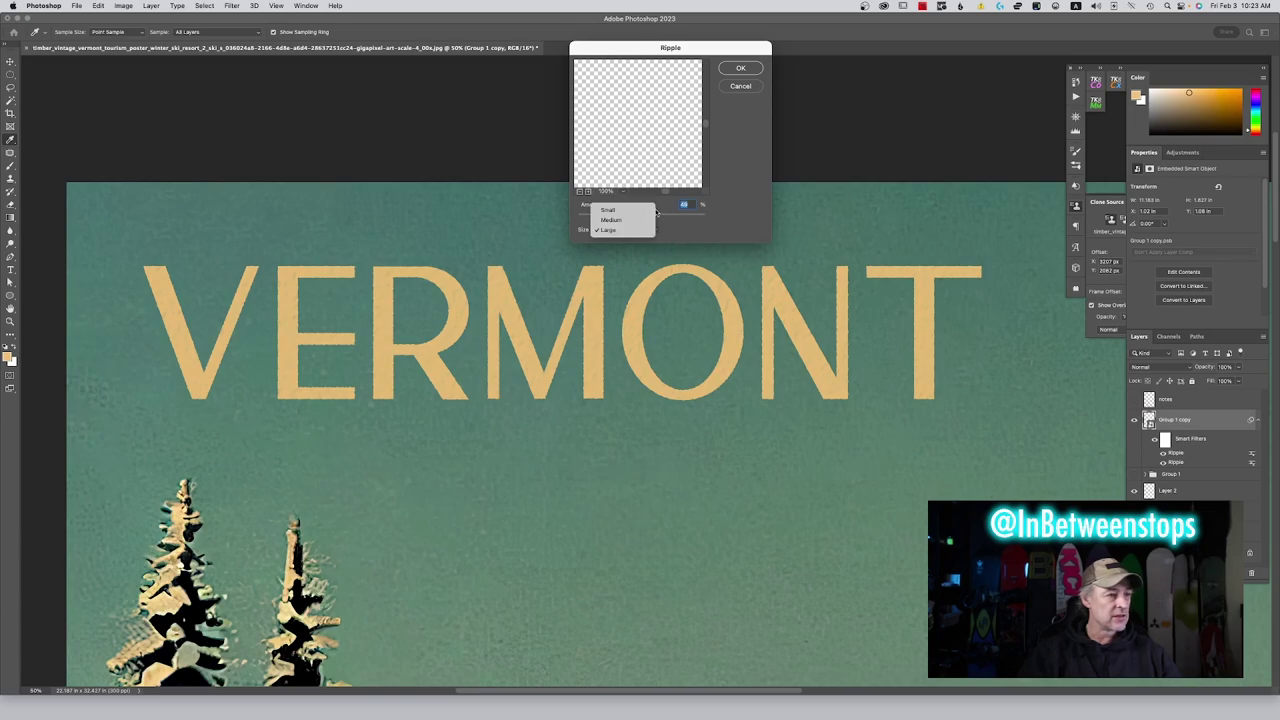
{"action": "left_click", "coordinate": [647, 209]}
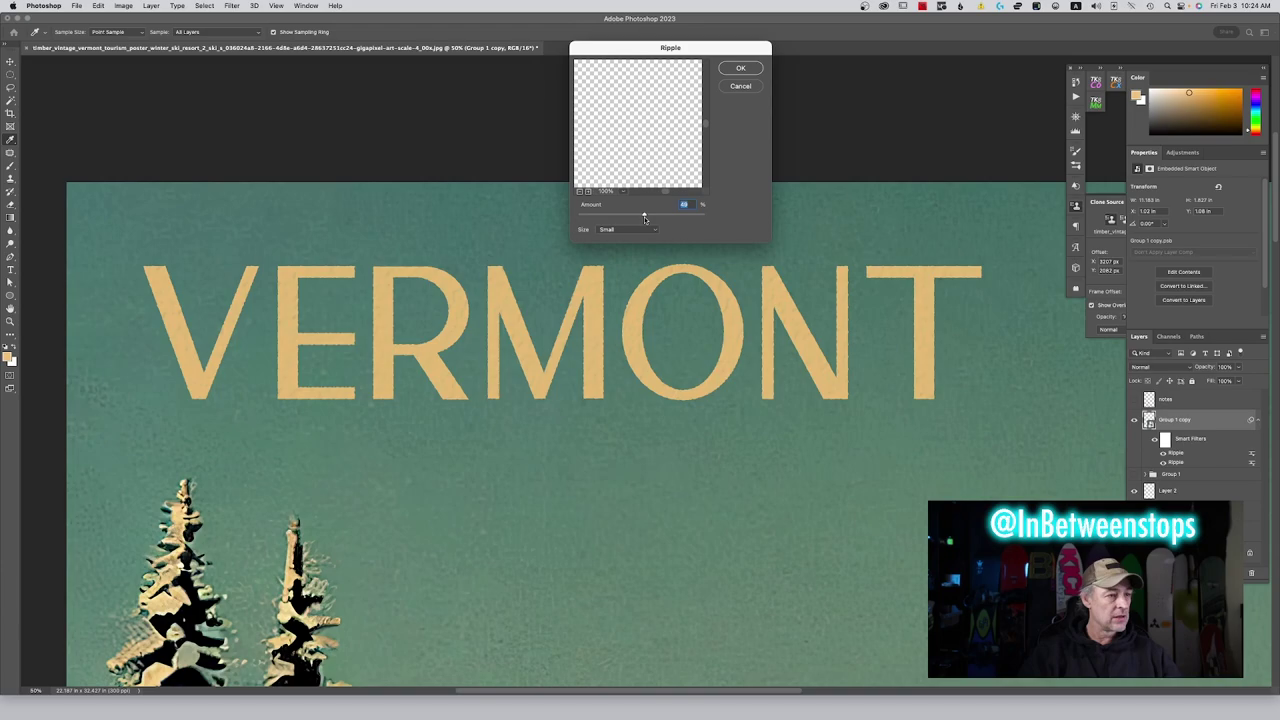
{"action": "left_click_drag", "start_coordinate": [638, 216], "coordinate": [642, 216]}
{"action": "left_click", "coordinate": [740, 68]}
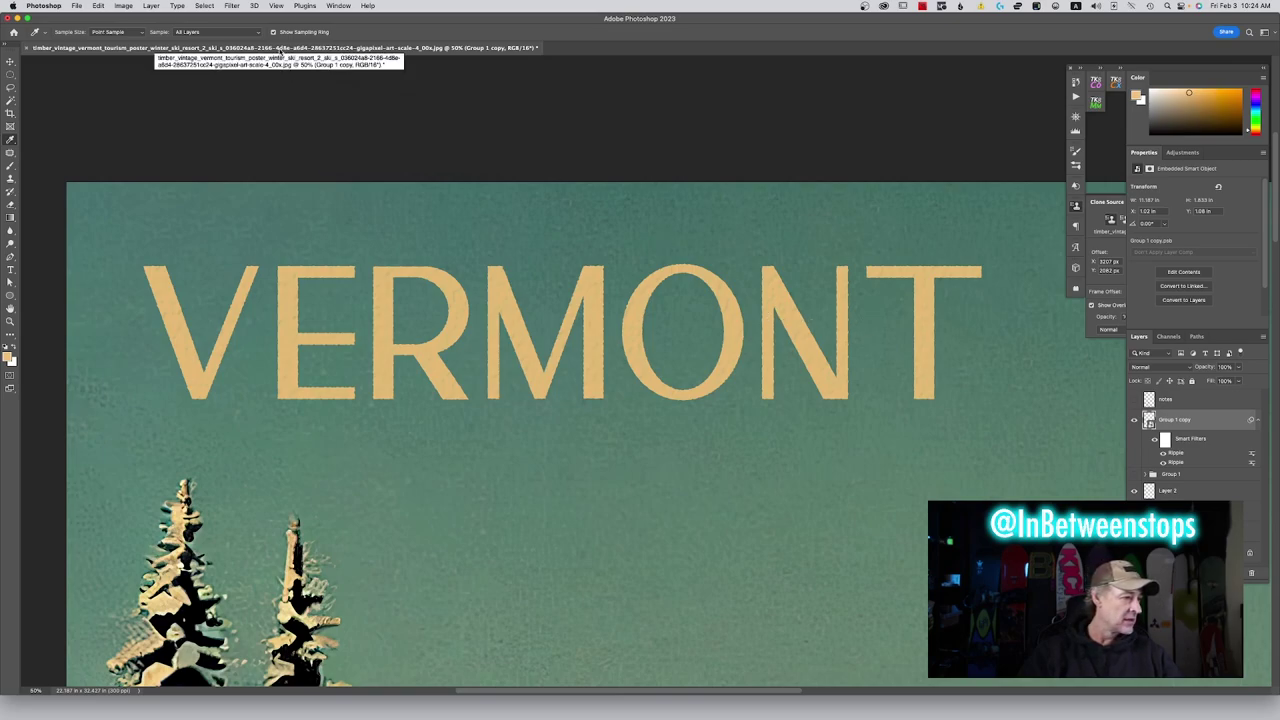
Add a third Ripple to the VERMONT title at Large size with a reduced Amount
{"action": "left_click", "coordinate": [240, 7]}
{"action": "mouse_move", "coordinate": [276, 135]}
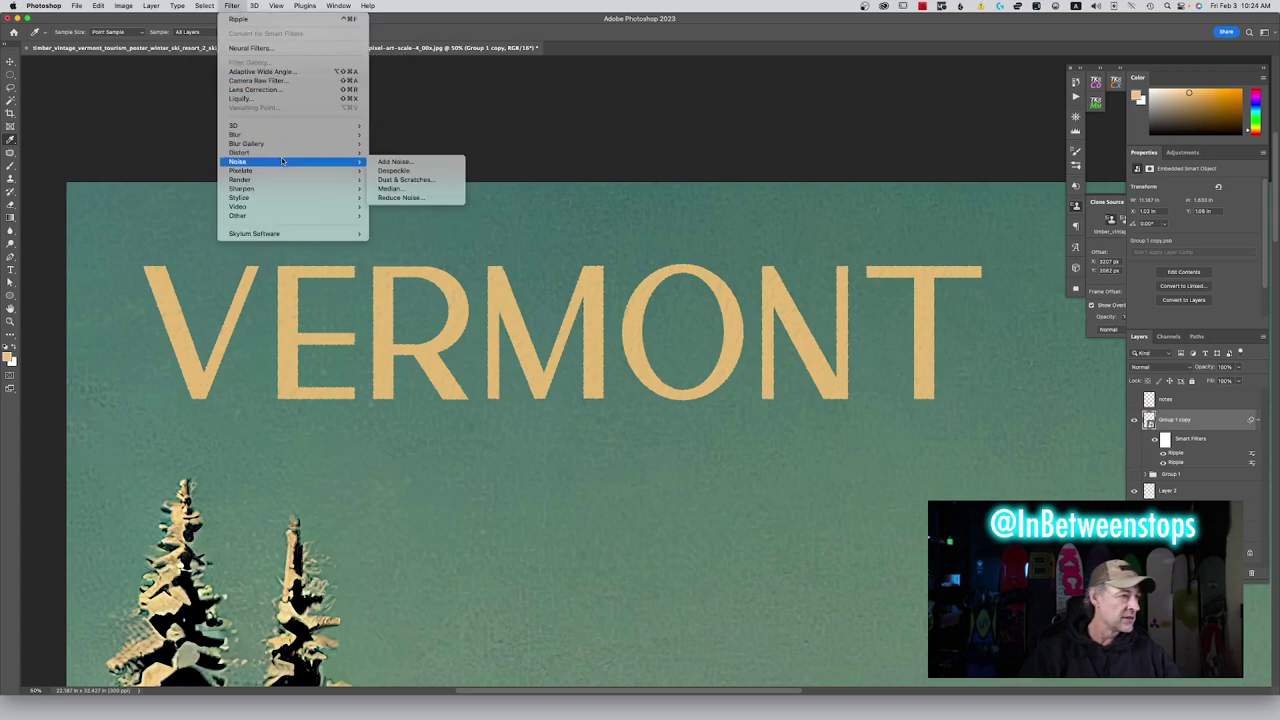
{"action": "mouse_move", "coordinate": [287, 162]}
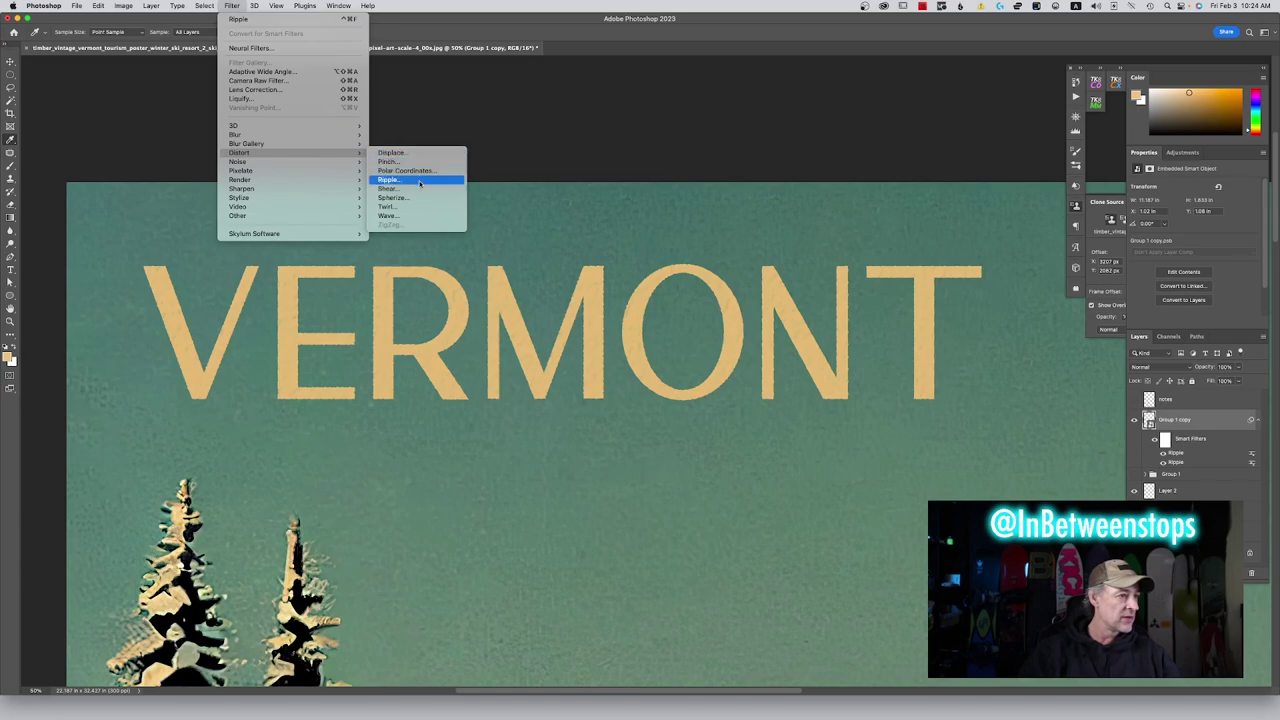
{"action": "left_click", "coordinate": [419, 182]}
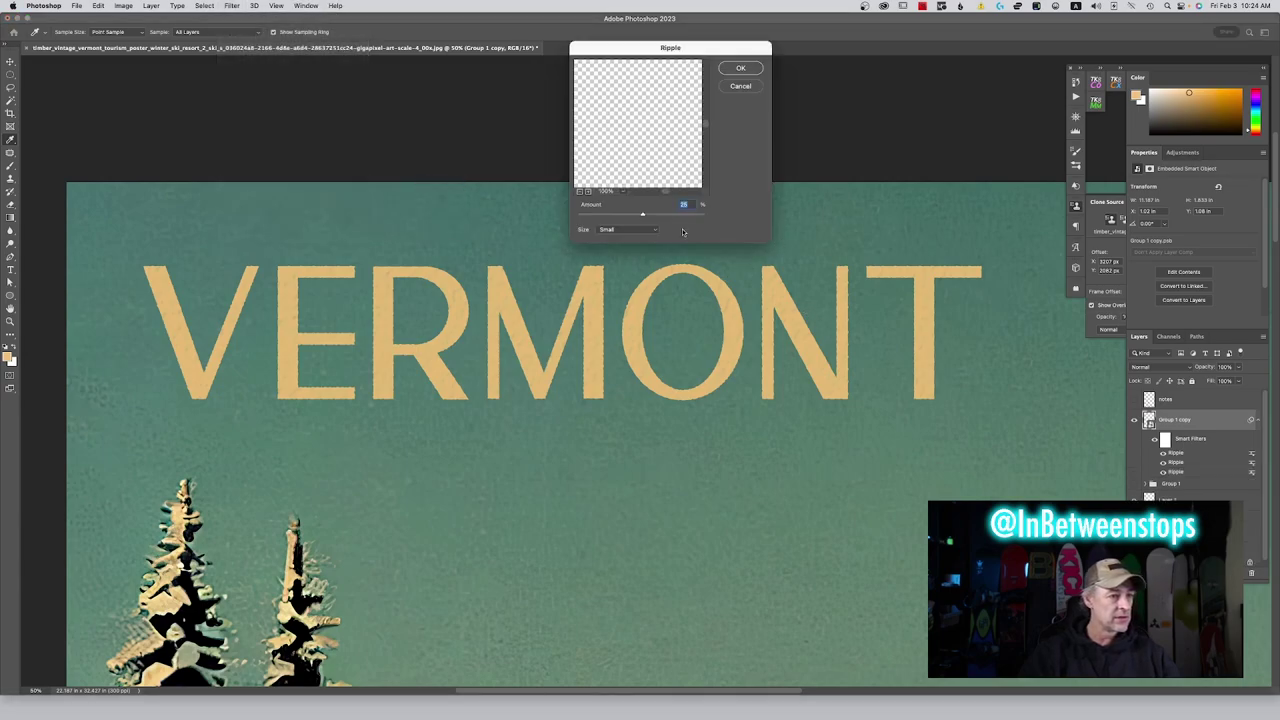
{"action": "left_click", "coordinate": [653, 230]}
{"action": "left_click", "coordinate": [645, 246]}
{"action": "left_click_drag", "start_coordinate": [643, 216], "coordinate": [640, 217]}
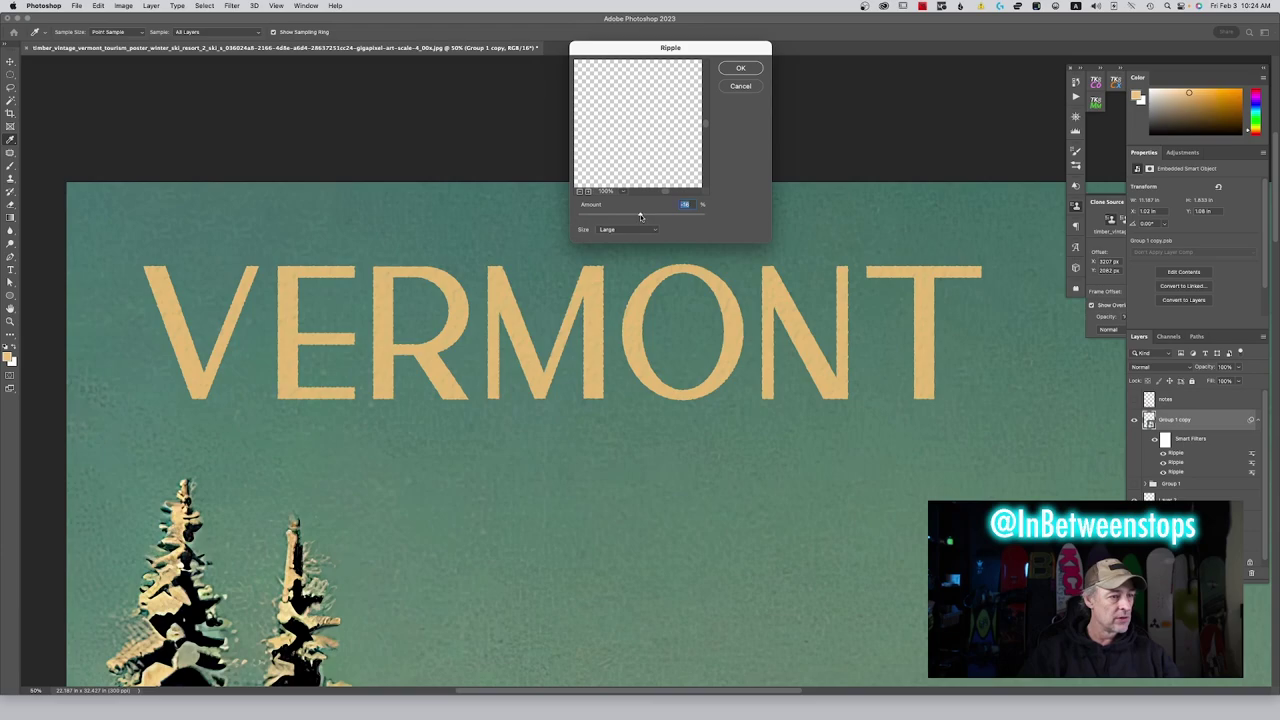
{"action": "left_click", "coordinate": [741, 68]}
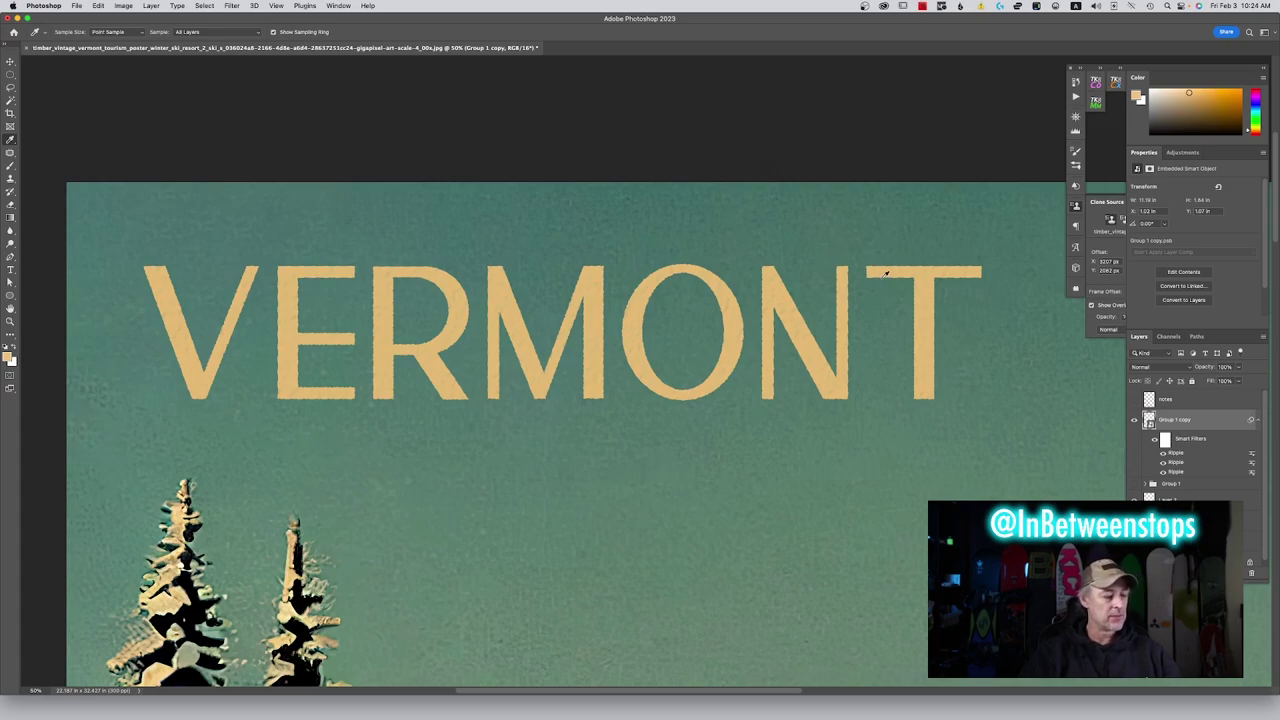
Zoom out to 12.5% to see the whole poster, preview it in Print, then cancel
{"action": "key", "text": "super+minus"}
{"action": "key", "text": "super+minus"}
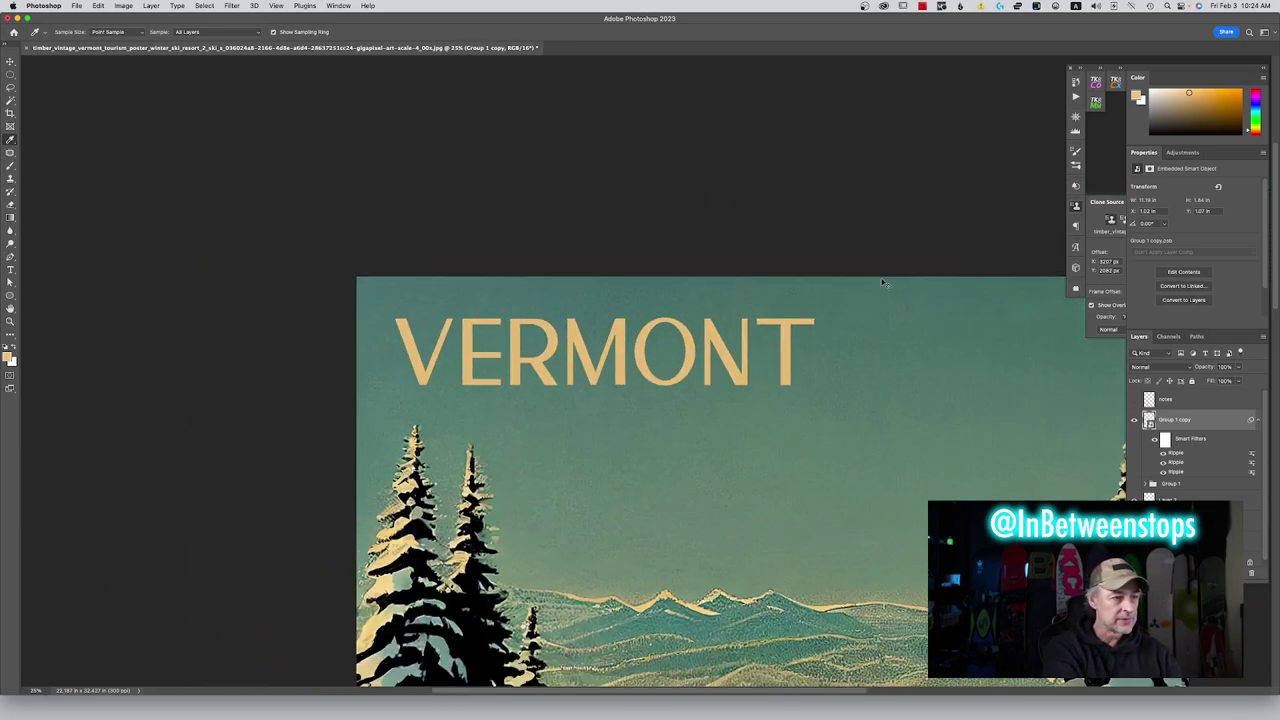
{"action": "key", "text": "super+minus"}
{"action": "key", "text": "super+minus"}
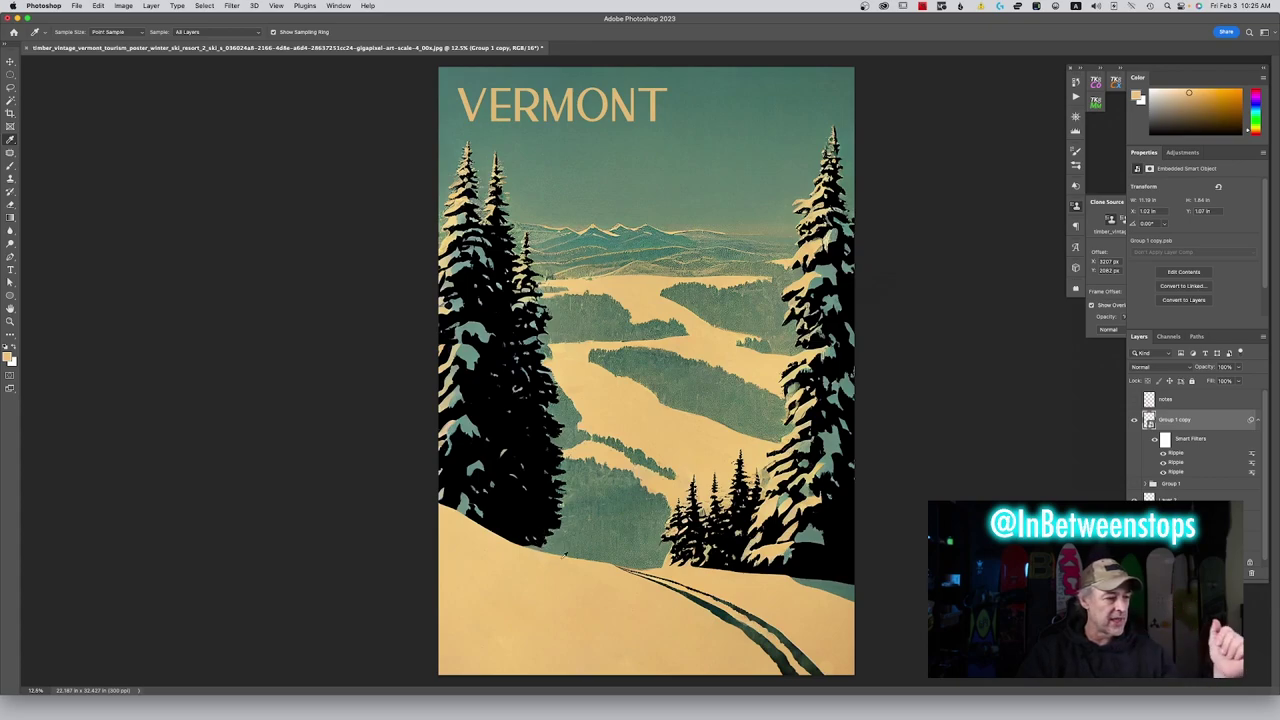
{"action": "key", "text": "super+s"}
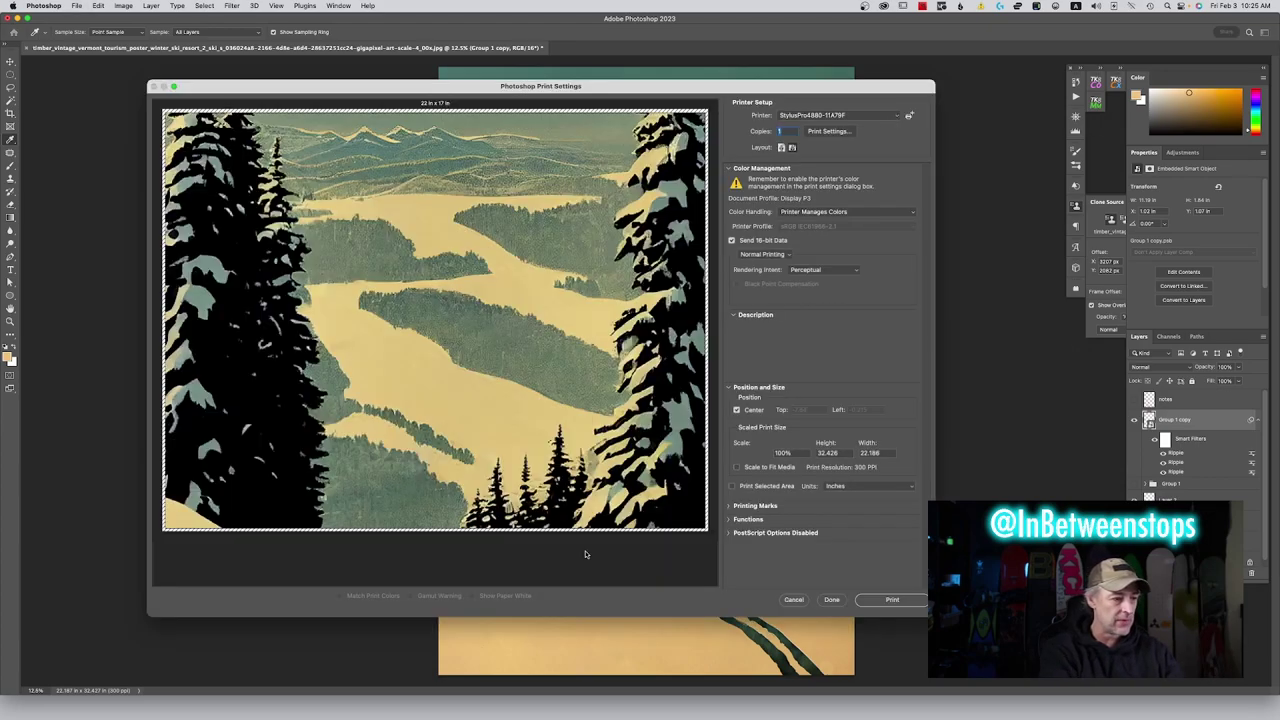
{"action": "left_click", "coordinate": [797, 598]}
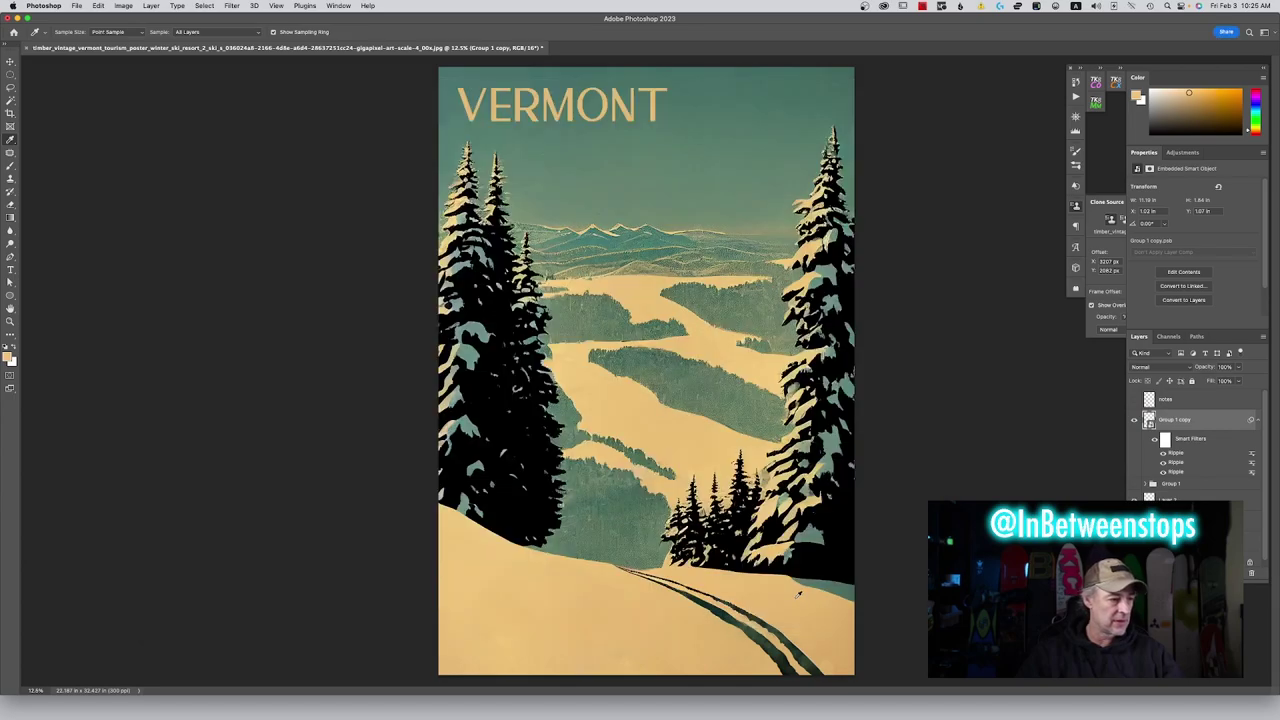
Zoom in to 50% on the tree base and select the working layer
{"action": "key", "text": "super+equal"}
{"action": "key", "text": "super+equal"}
{"action": "key", "text": "super+equal"}
{"action": "key", "text": "super+equal"}
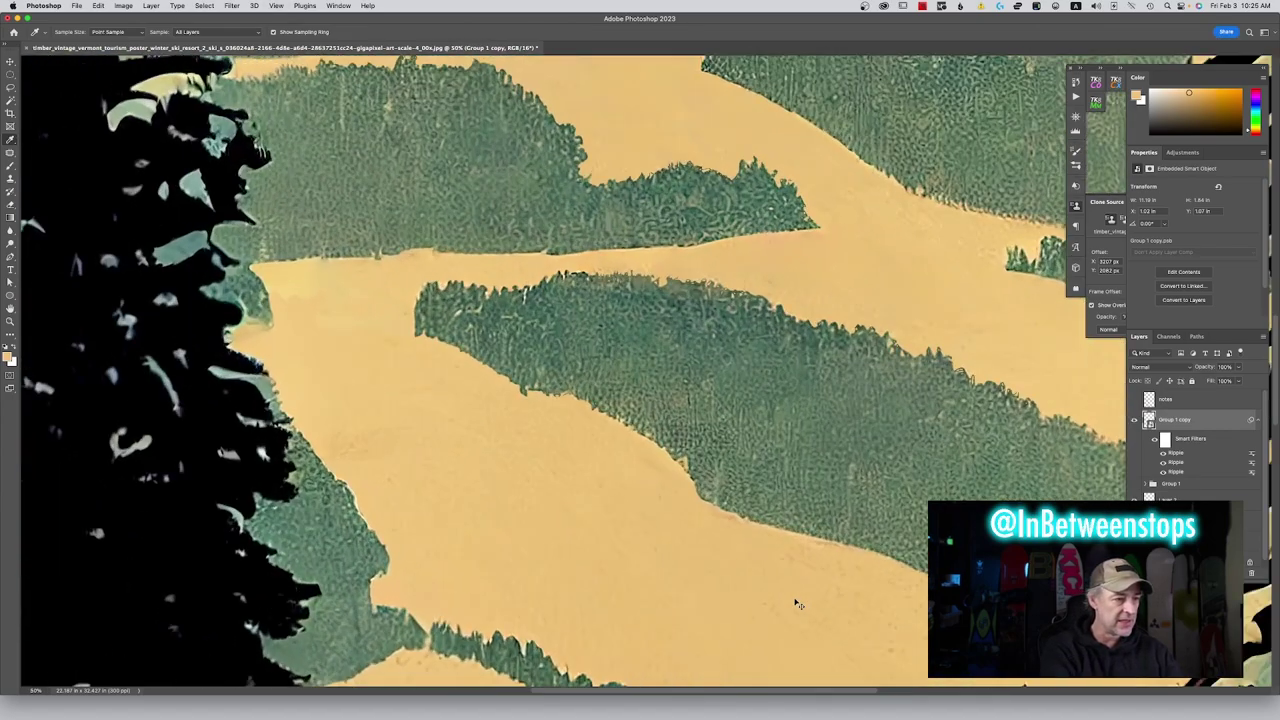
{"action": "scroll", "coordinate": [797, 598], "scroll_direction": "left", "scroll_amount": 10}
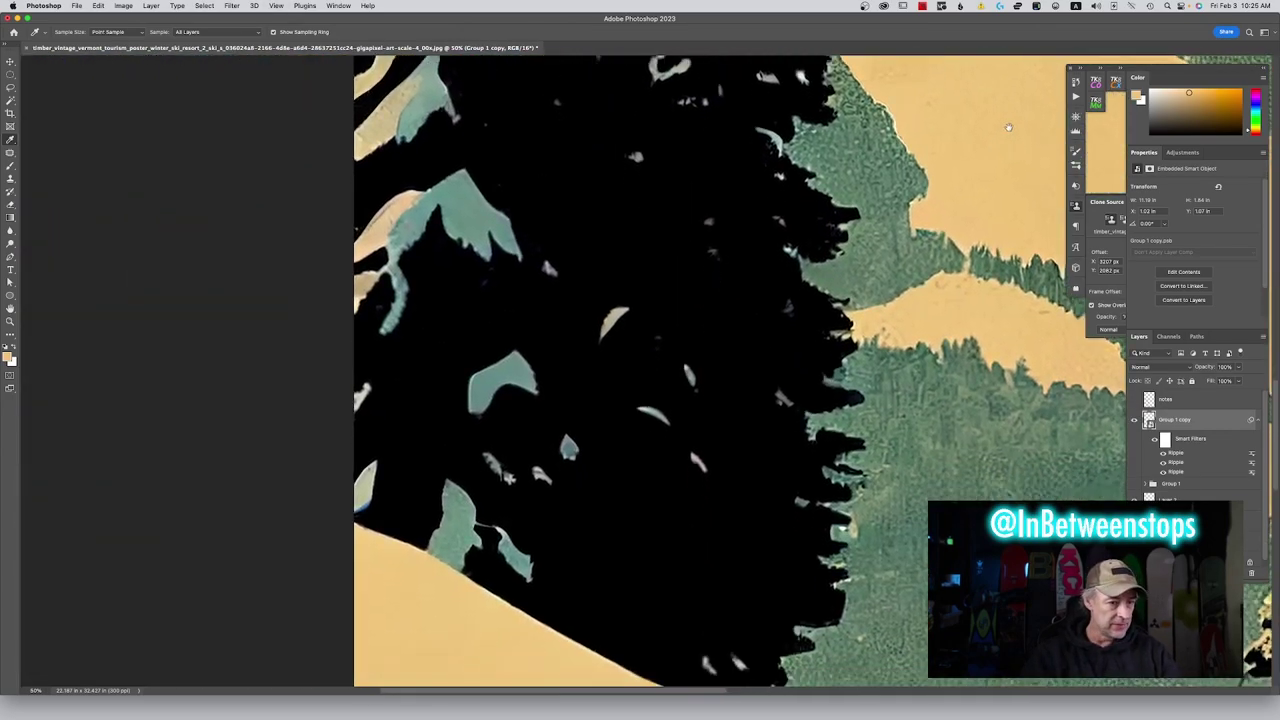
{"action": "scroll", "coordinate": [1008, 127], "scroll_direction": "down", "scroll_amount": 5}
{"action": "left_click", "coordinate": [1180, 541]}
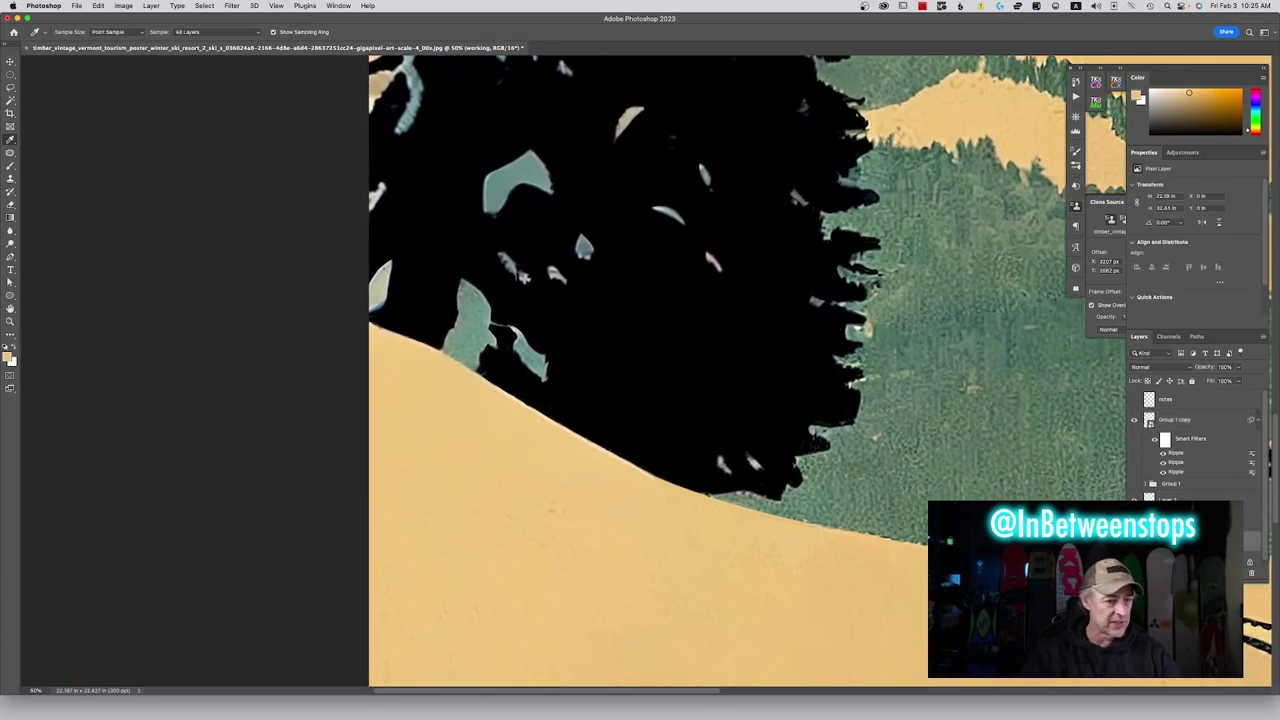
Trace a Pen path along the tree-snow edge, make a 0.5-pixel feathered selection, and ready a black brush
{"action": "key", "text": "p"}
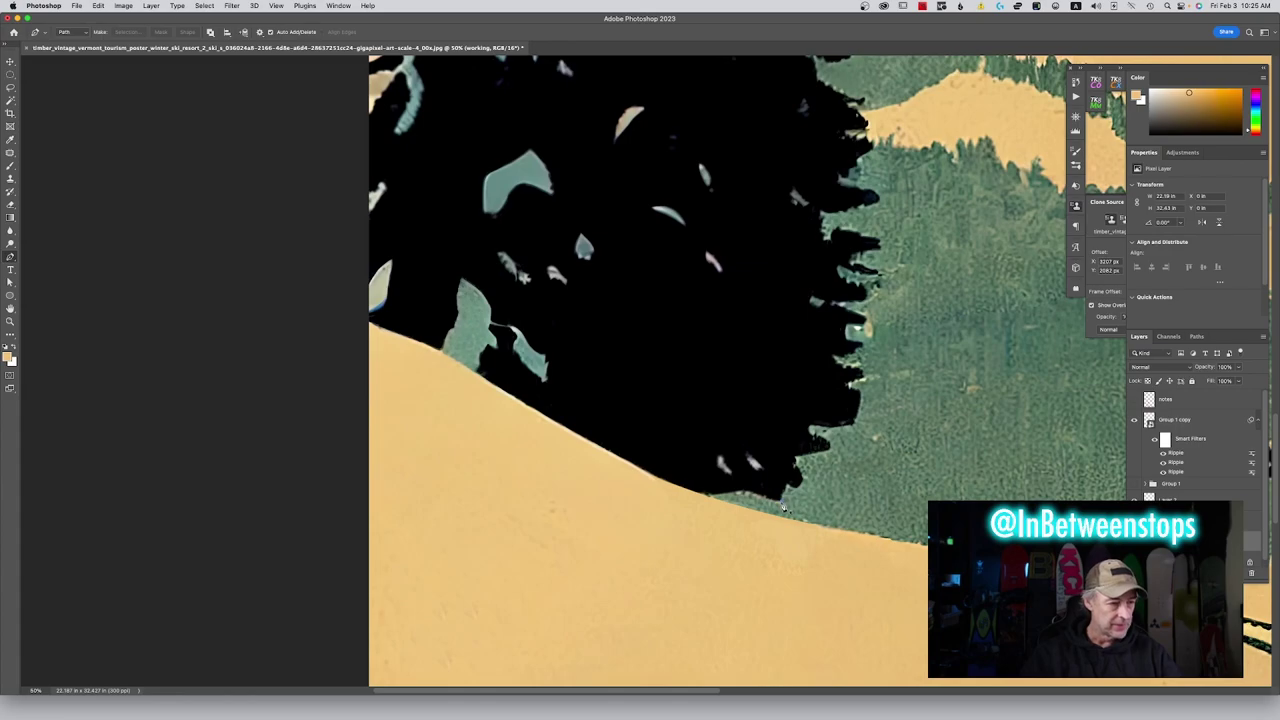
{"action": "left_click", "coordinate": [782, 504]}
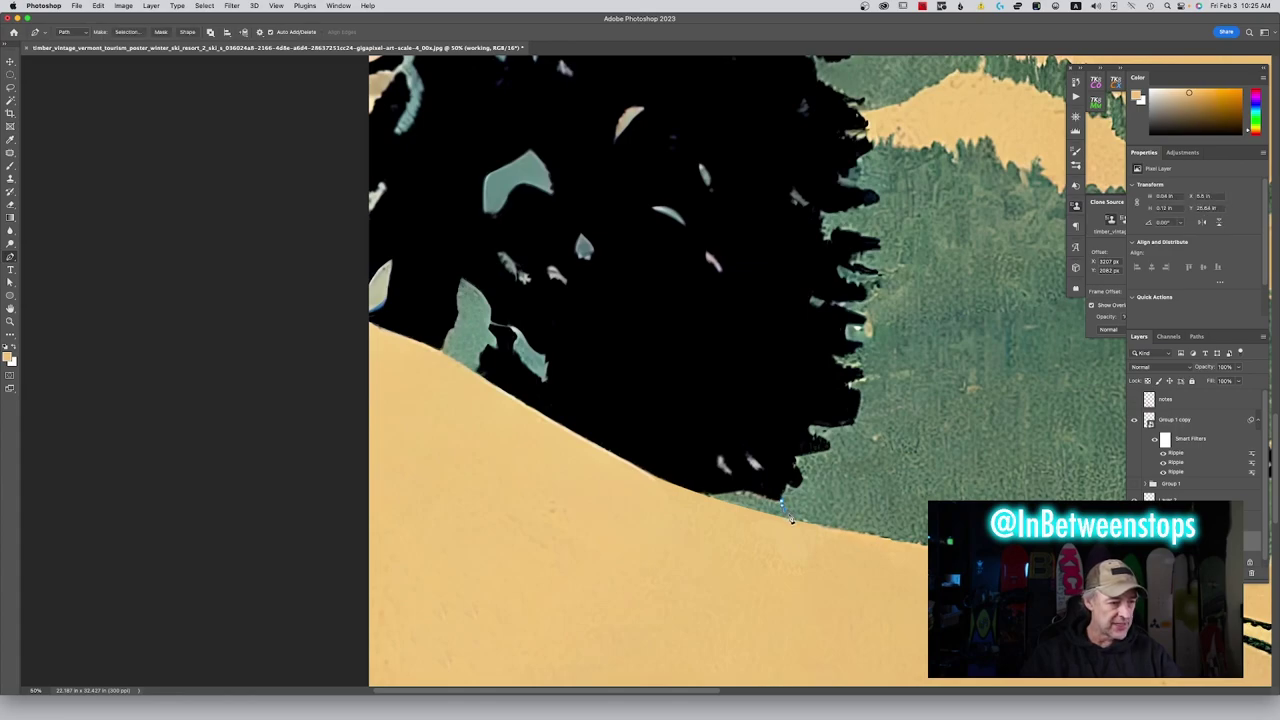
{"action": "left_click_drag", "start_coordinate": [787, 520], "coordinate": [785, 521]}
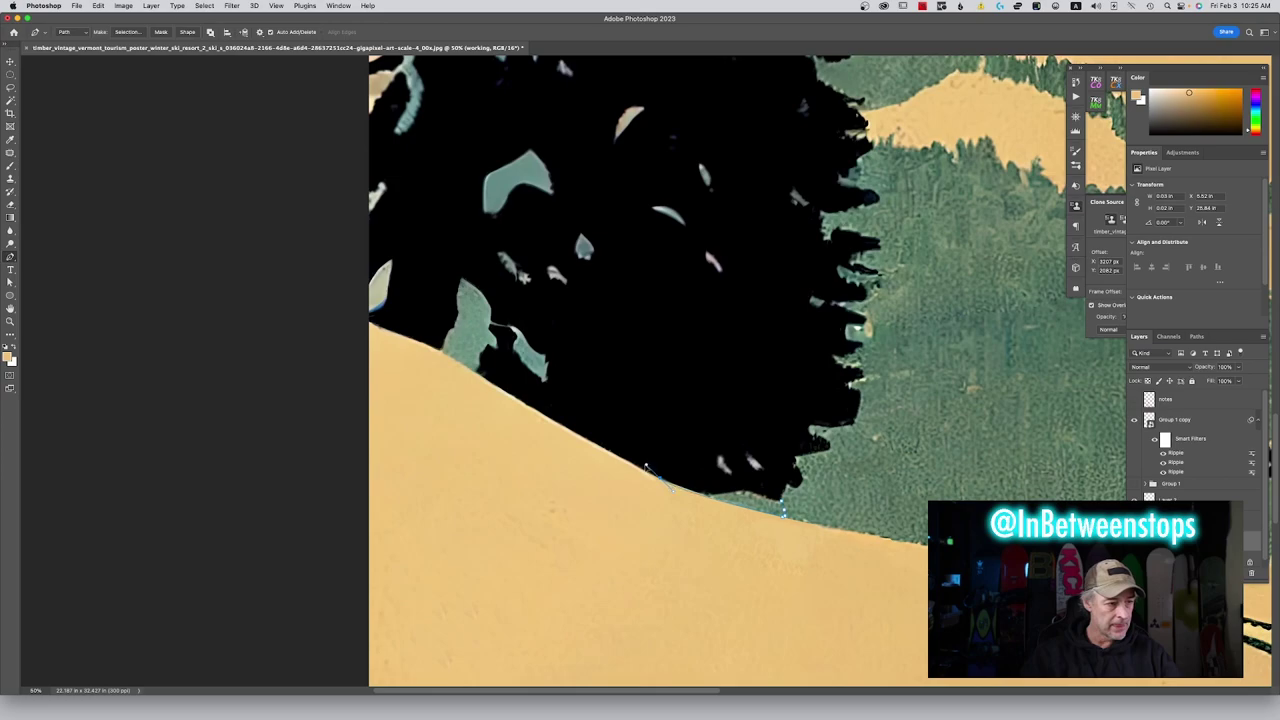
{"action": "left_click", "coordinate": [643, 468]}
{"action": "left_click", "coordinate": [660, 481]}
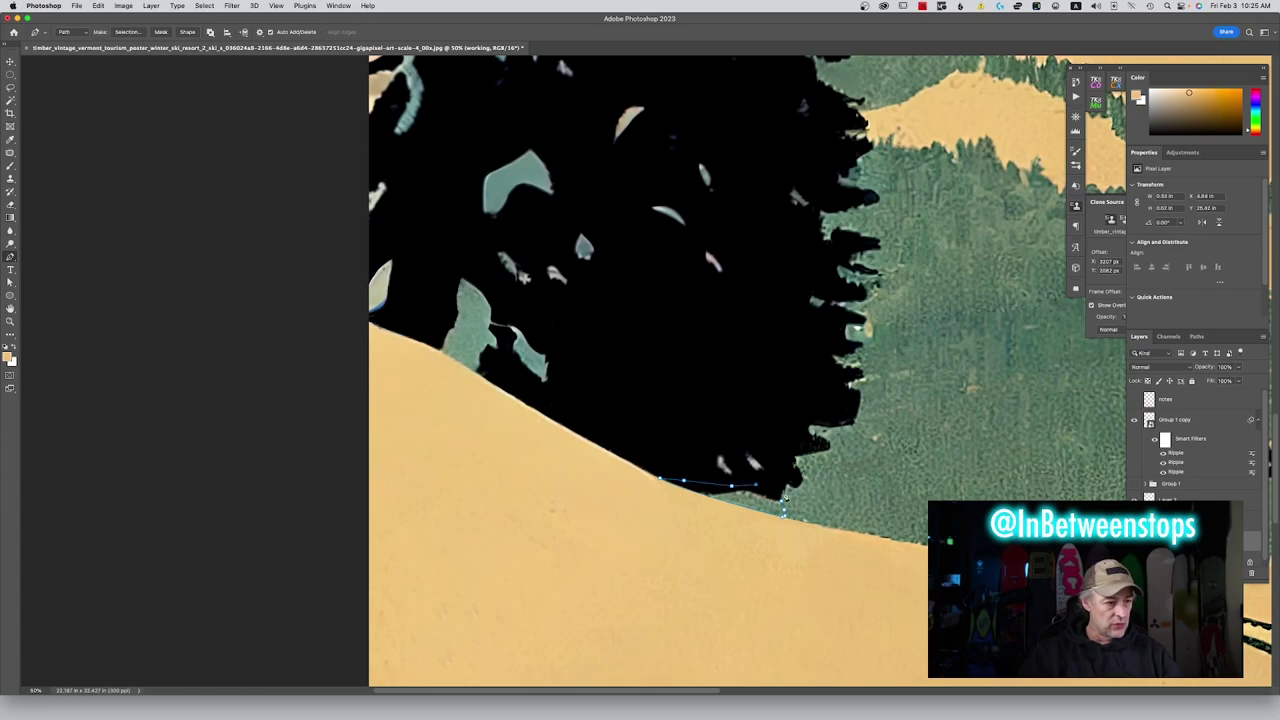
{"action": "left_click", "coordinate": [731, 487]}
{"action": "right_click", "coordinate": [768, 498]}
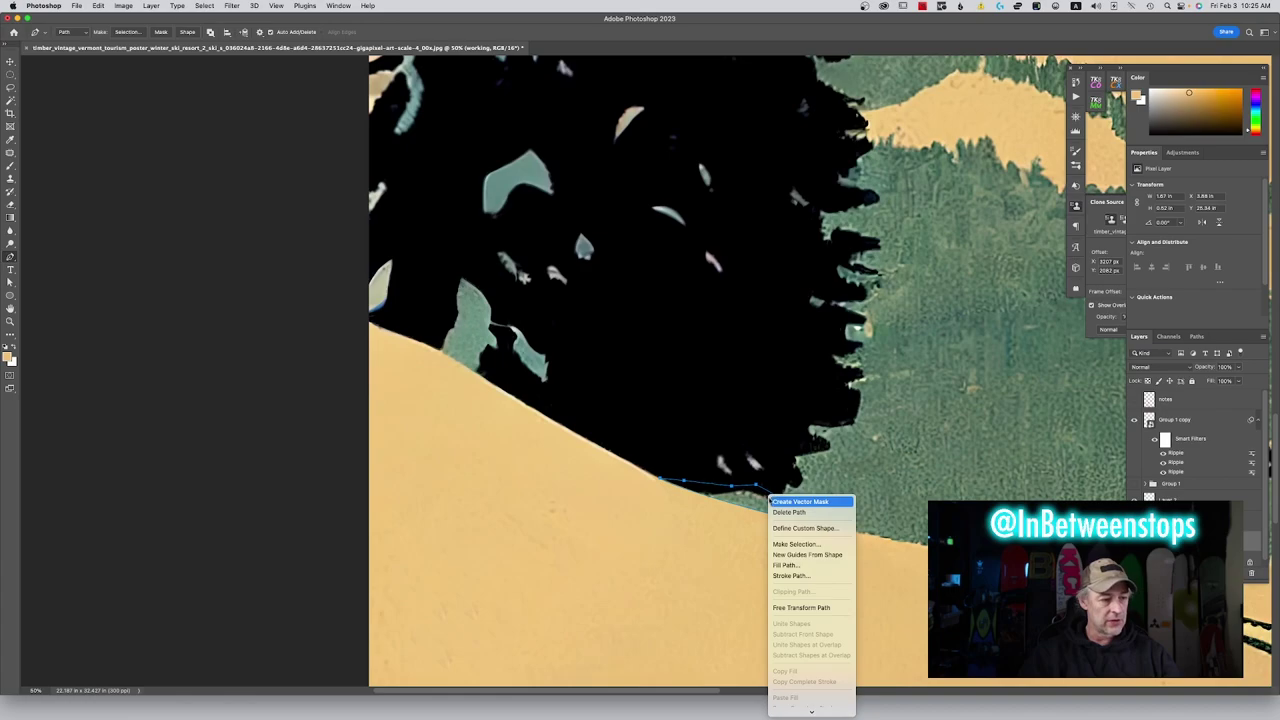
{"action": "left_click", "coordinate": [795, 543]}
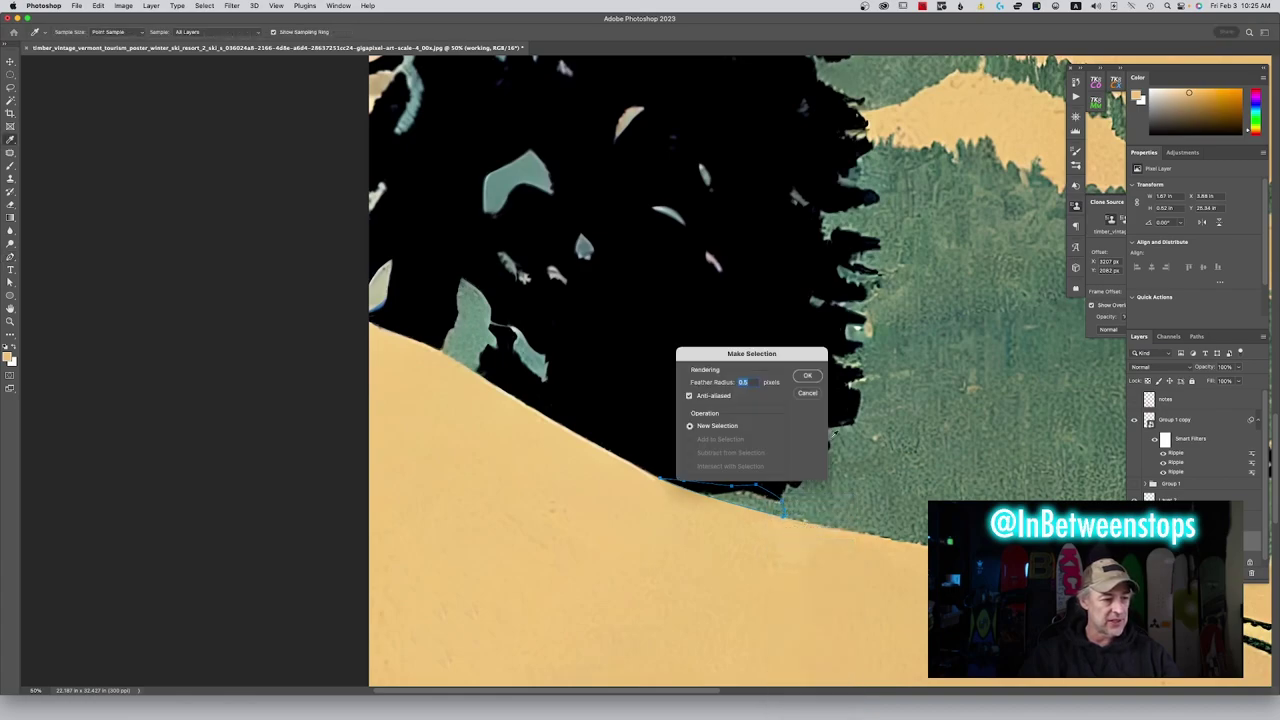
{"action": "left_click", "coordinate": [807, 376]}
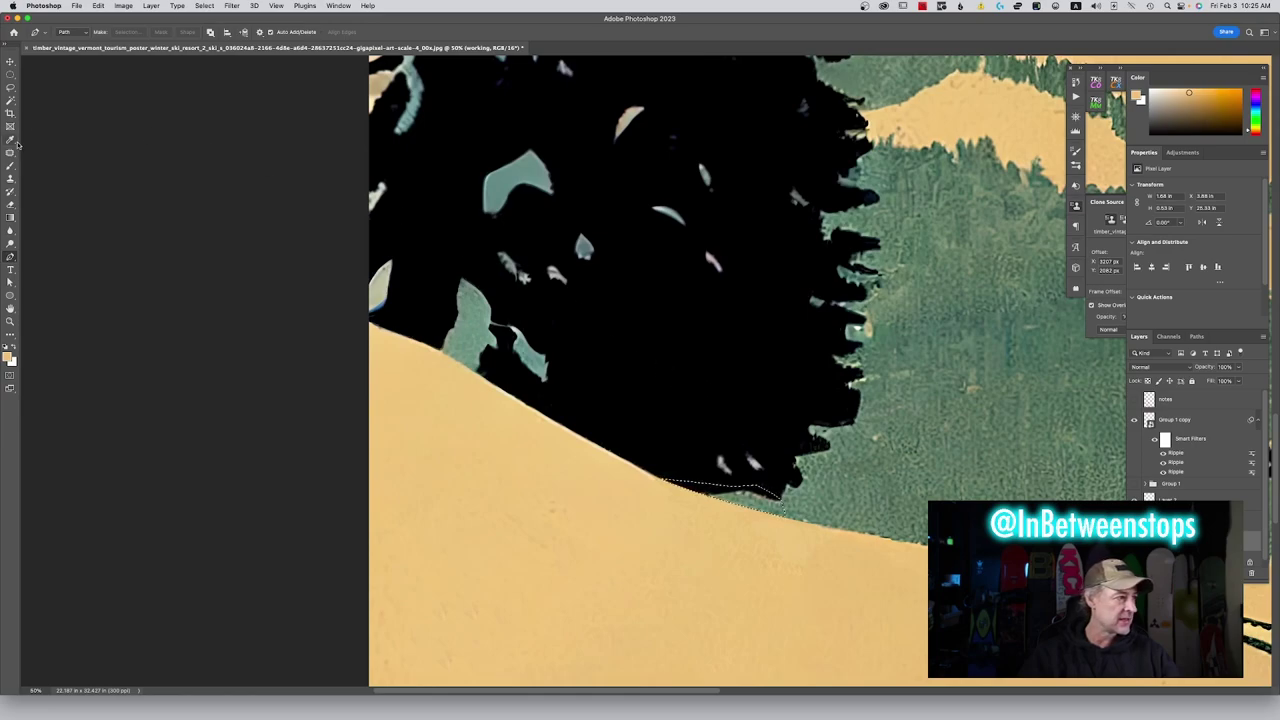
{"action": "key", "text": "b"}
{"action": "key", "text": "d"}
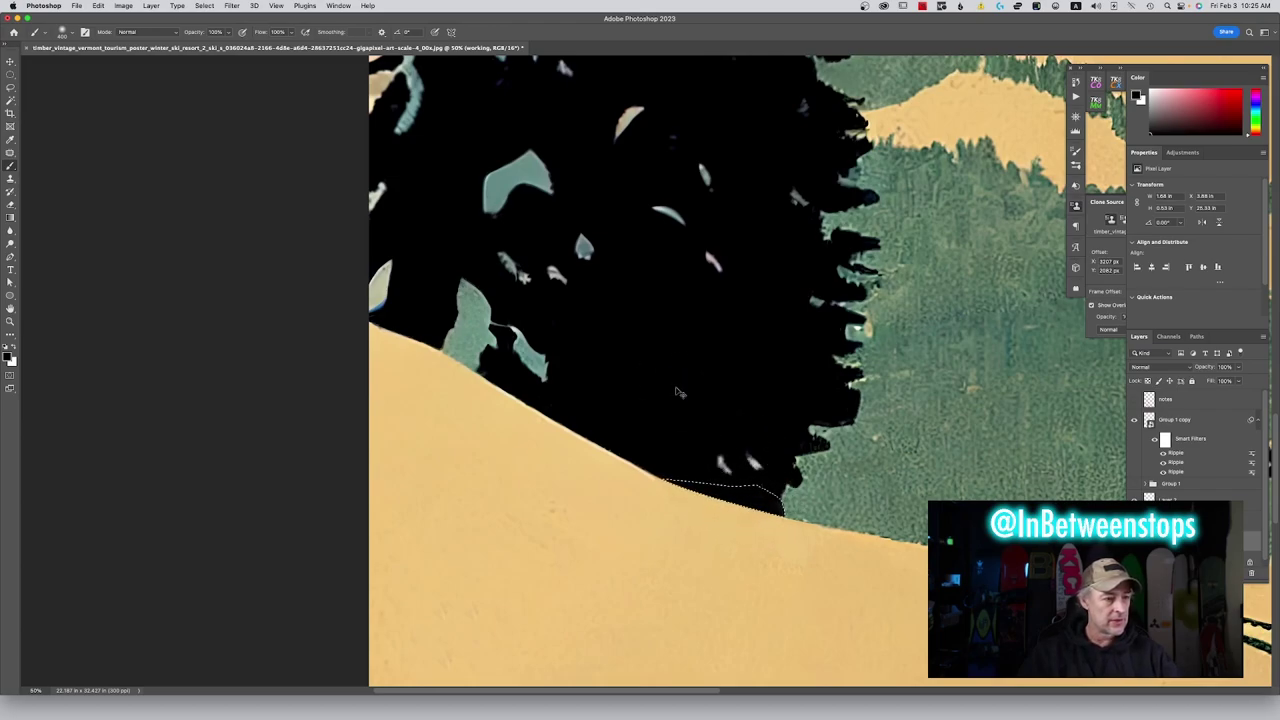
Deselect, then Clone Stamp over the ragged edge at the big tree's base with a smaller brush
{"action": "key", "text": "ctrl+d"}
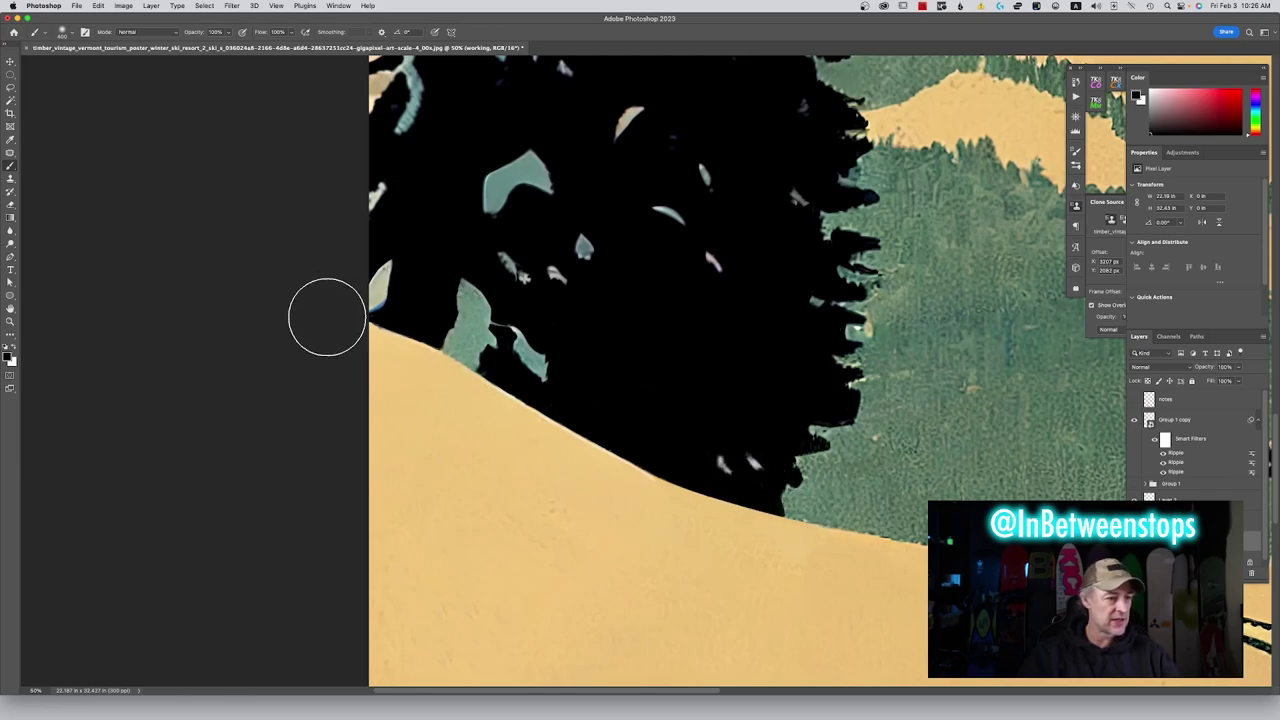
{"action": "left_click", "coordinate": [10, 152]}
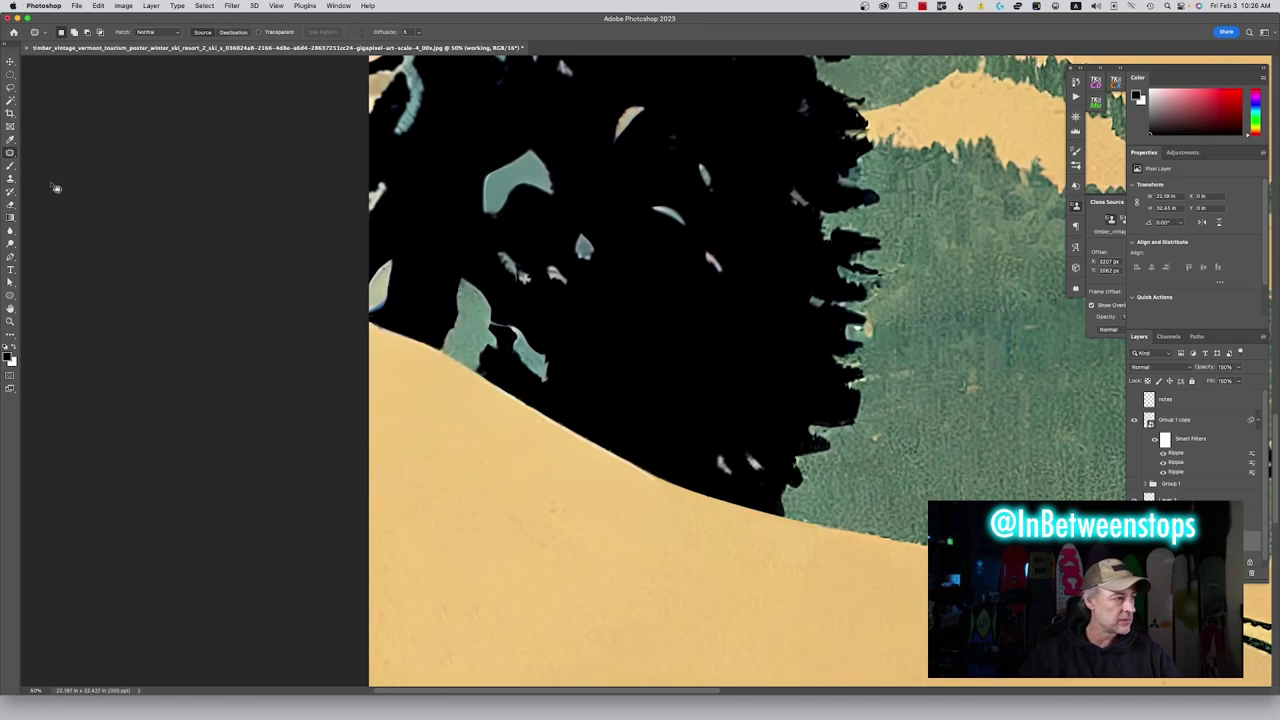
{"action": "left_click", "coordinate": [11, 178]}
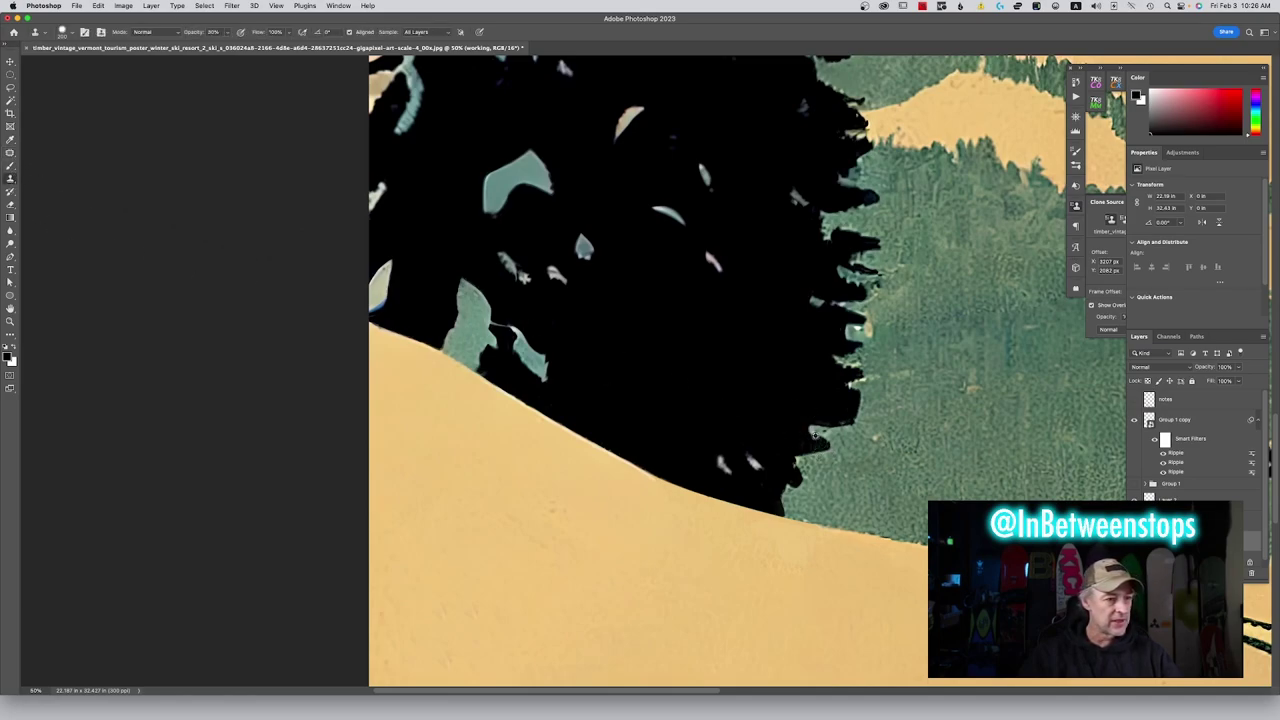
{"action": "left_click", "coordinate": [818, 436], "text": "alt"}
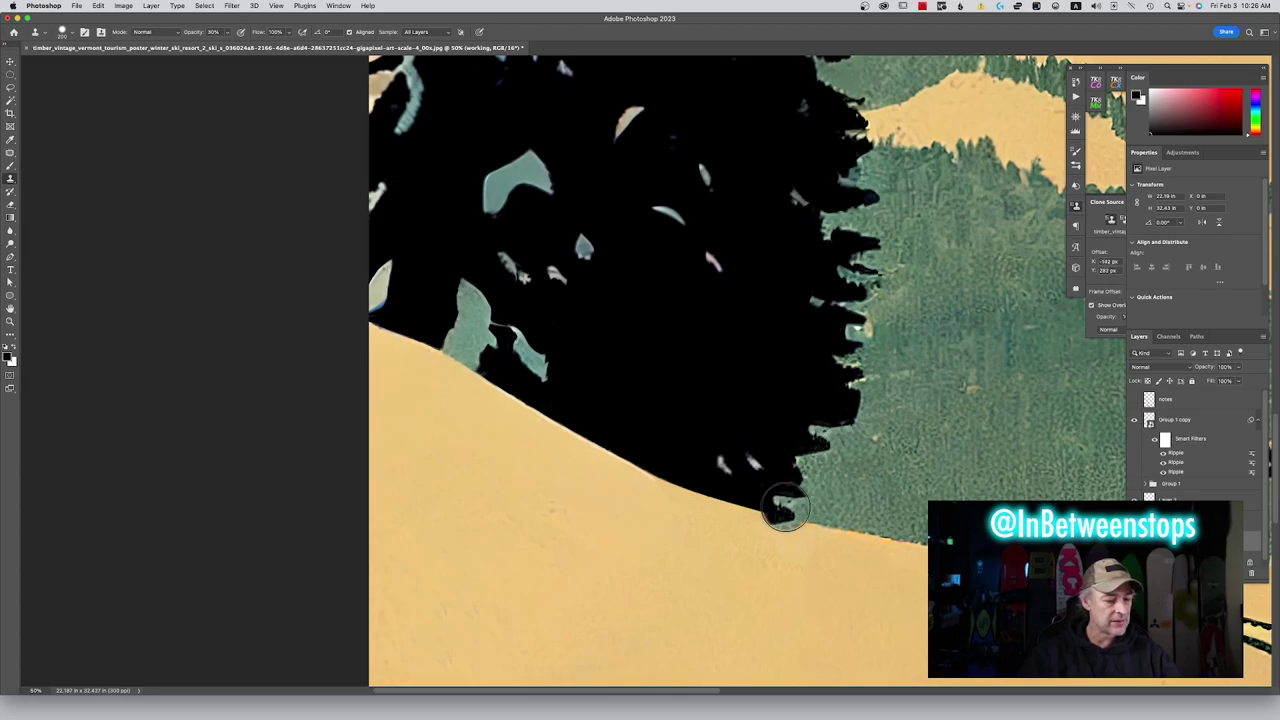
{"action": "key", "text": "bracketleft"}
{"action": "key", "text": "bracketleft"}
{"action": "key", "text": "bracketleft"}
{"action": "key", "text": "bracketleft"}
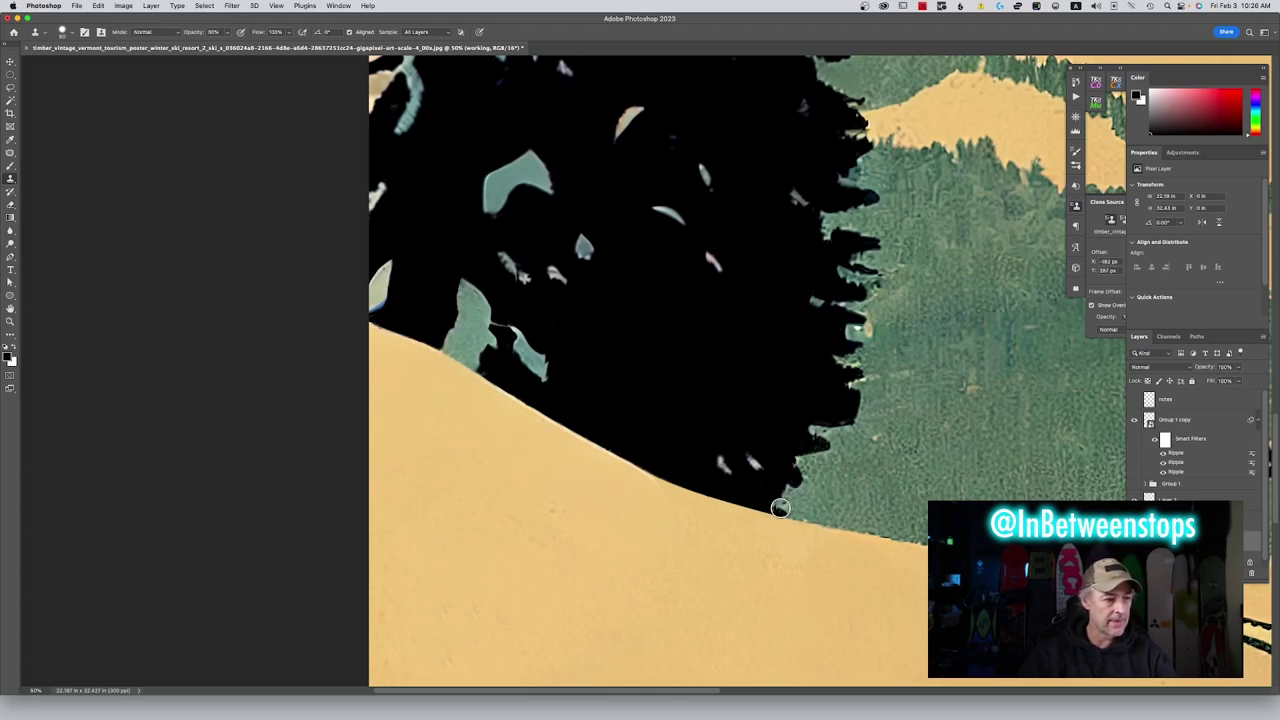
{"action": "left_click_drag", "start_coordinate": [781, 499], "coordinate": [785, 511]}
{"action": "left_click", "coordinate": [786, 511]}
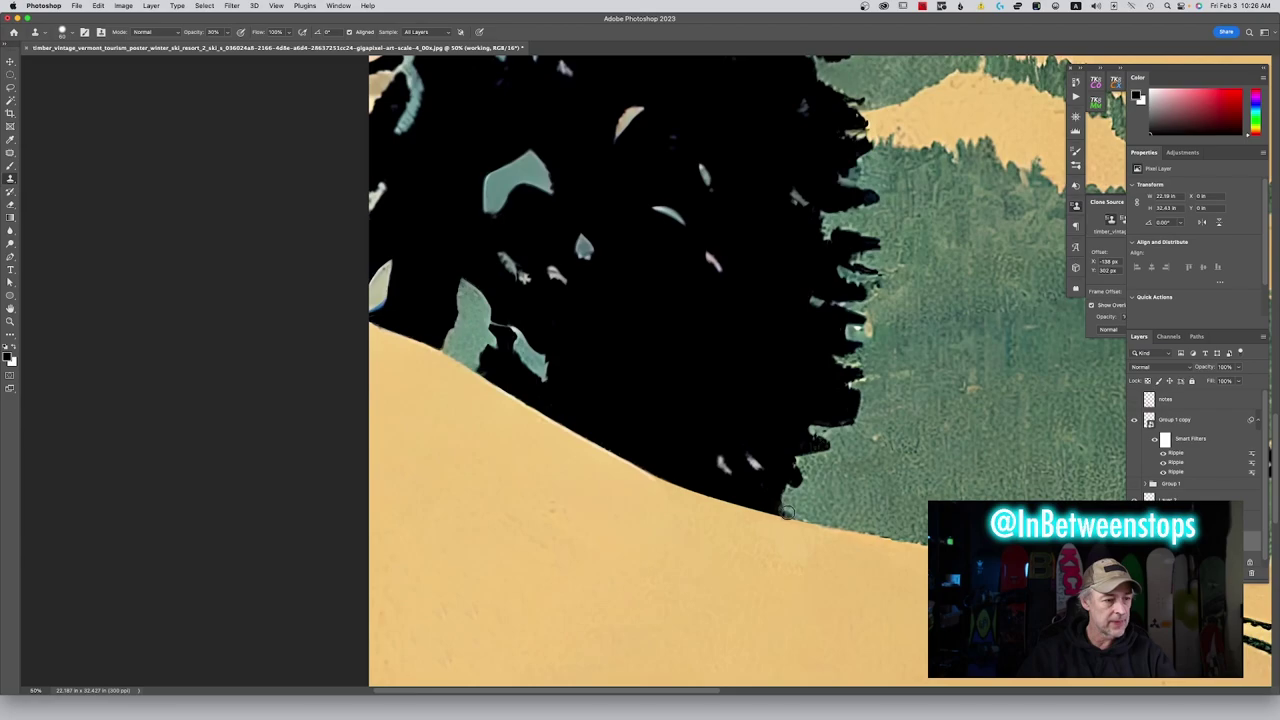
Clone further along the edge at 100% opacity, then fit the poster and show it full screen
{"action": "key", "text": "0"}
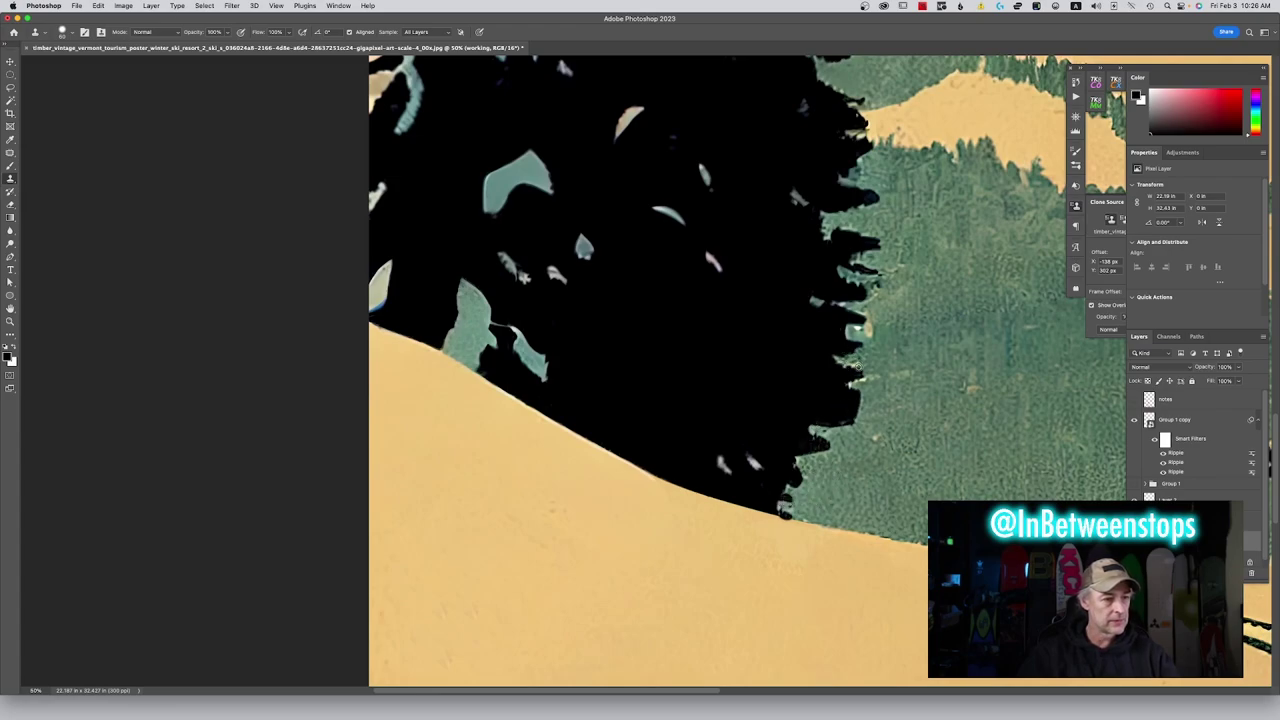
{"action": "left_click", "coordinate": [786, 494]}
{"action": "left_click_drag", "start_coordinate": [789, 491], "coordinate": [784, 493]}
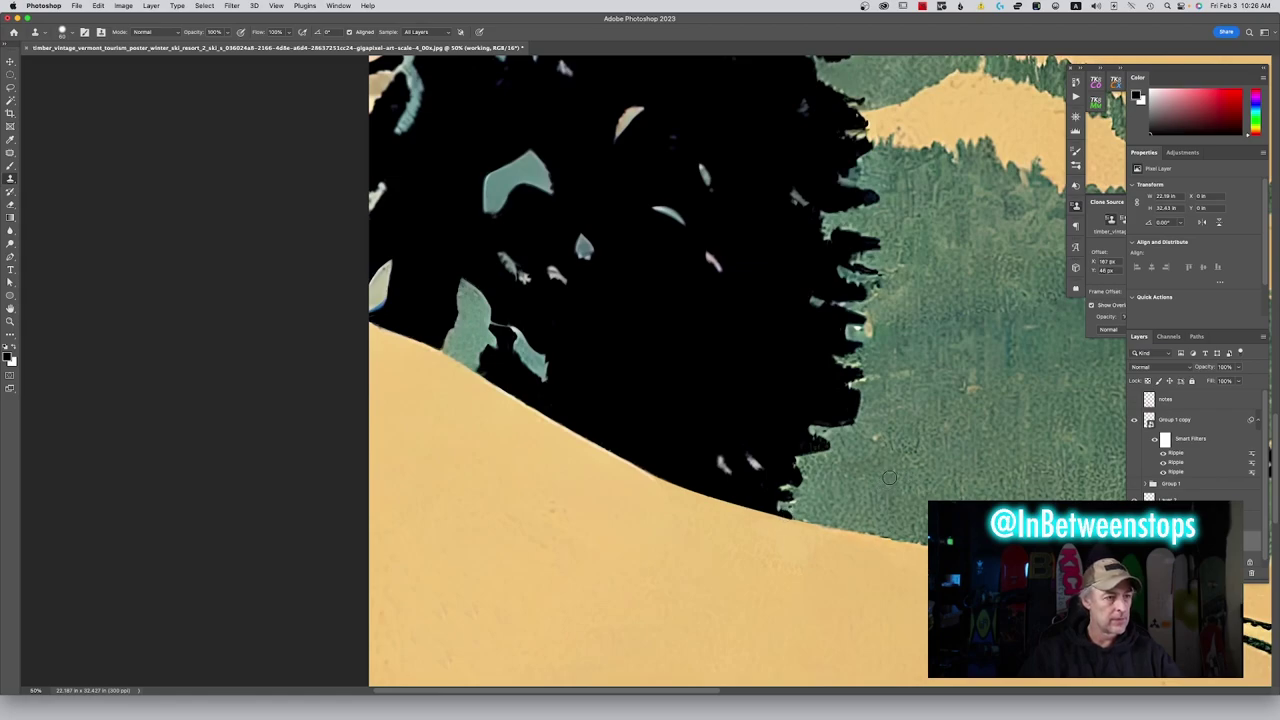
{"action": "key", "text": "super+0"}
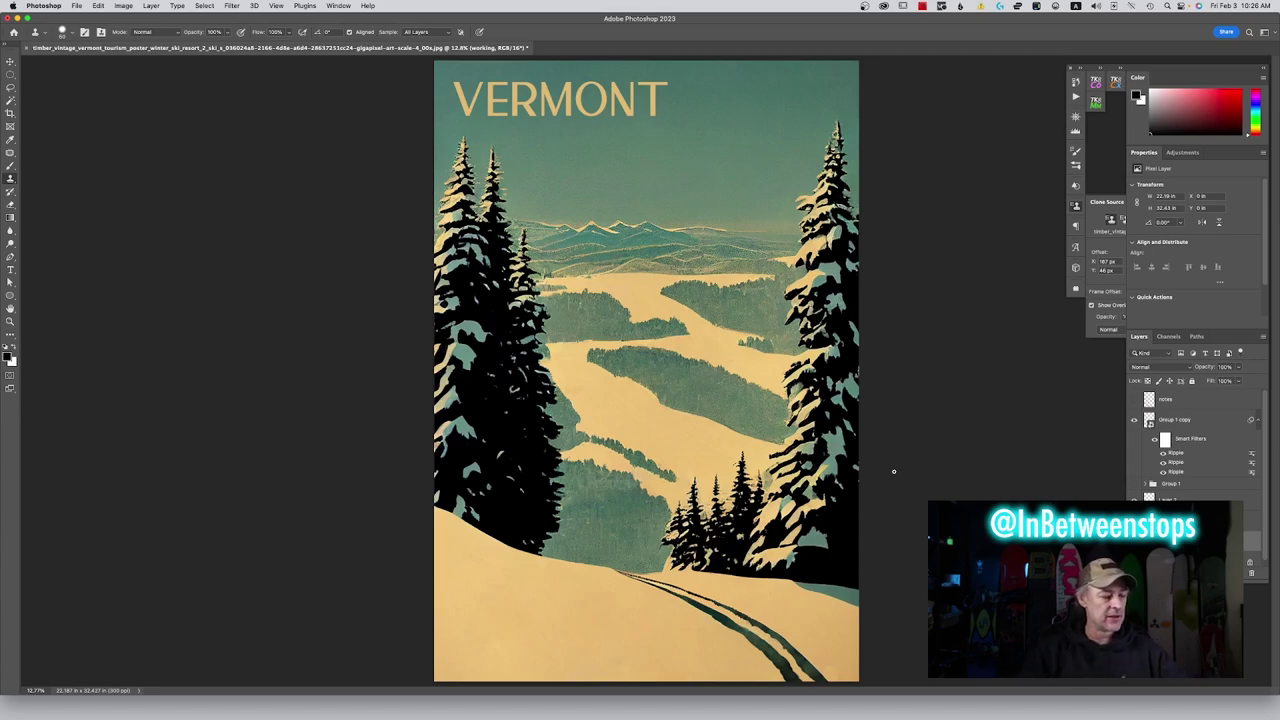
{"action": "key", "text": "f"}
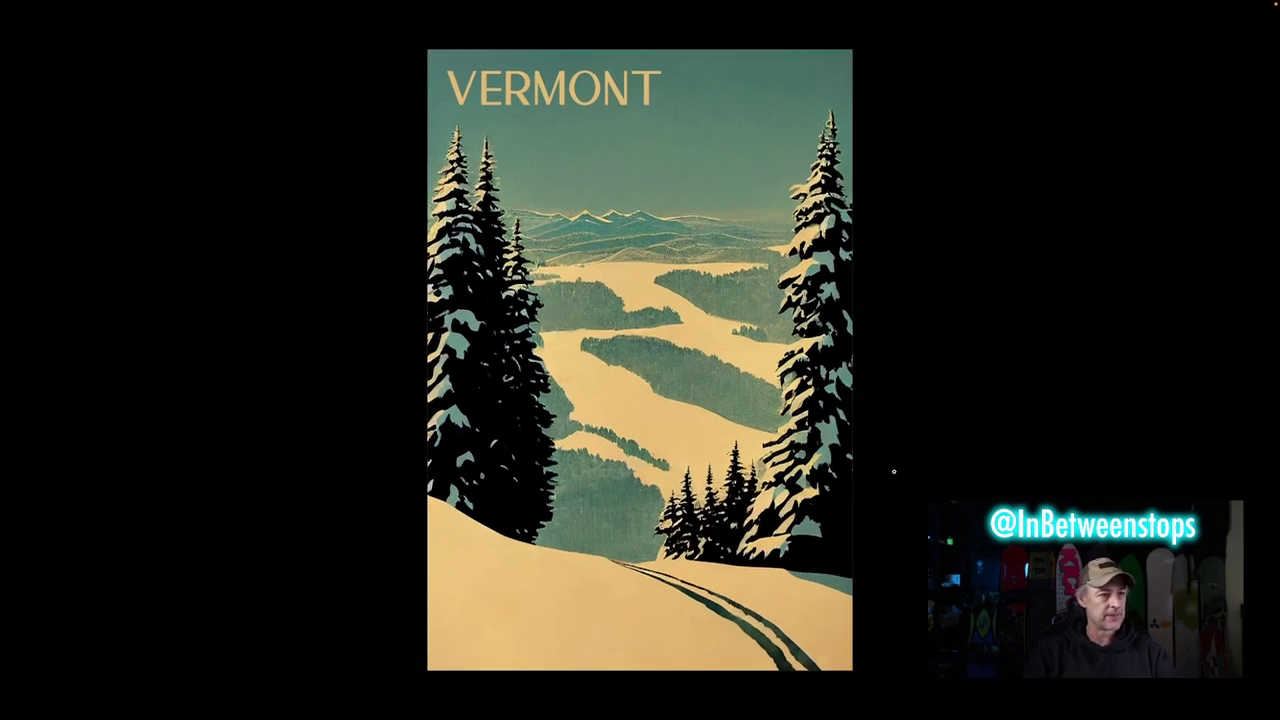